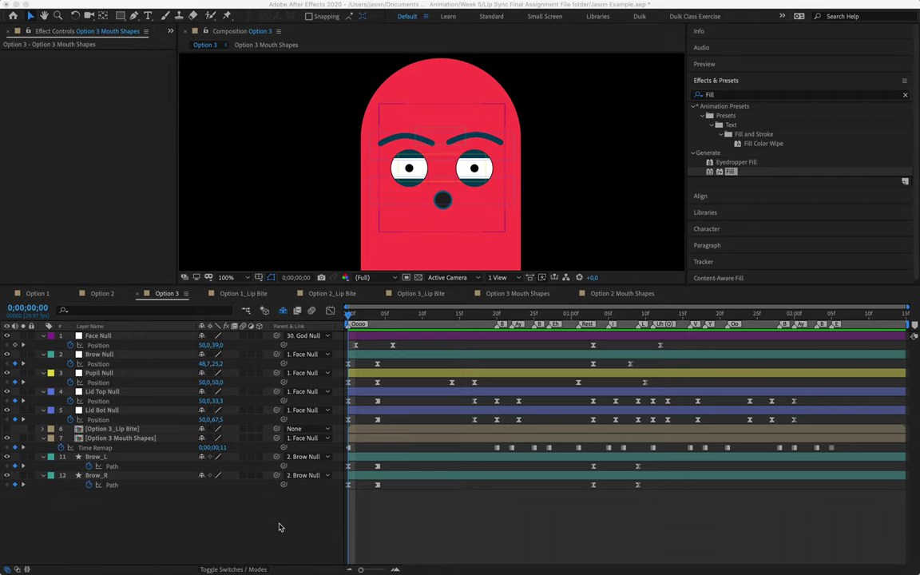
# Widen and heighten the composition viewer by shrinking the neighbouring panels, and show the Option 2 composition
pyautogui.click(43, 297)
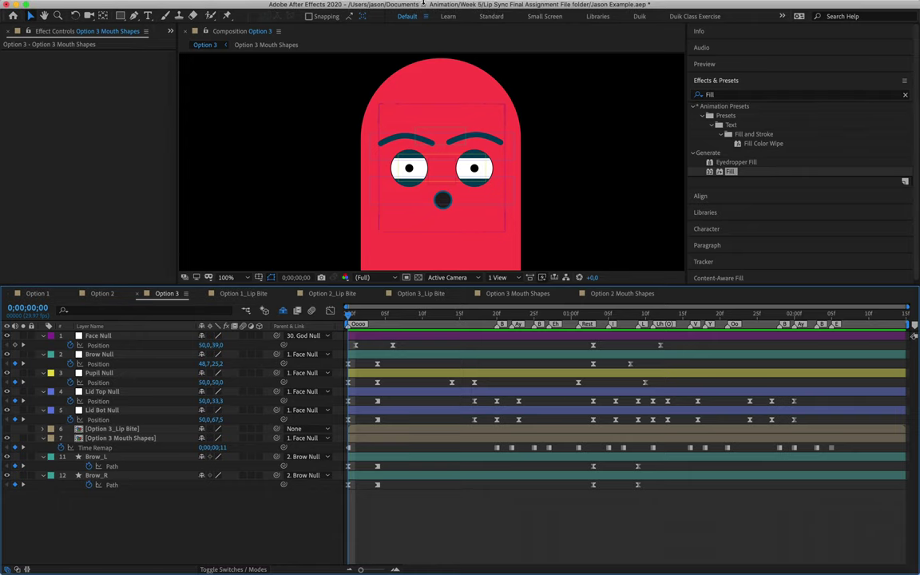
pyautogui.moveTo(686, 124); pyautogui.dragTo(900, 128)
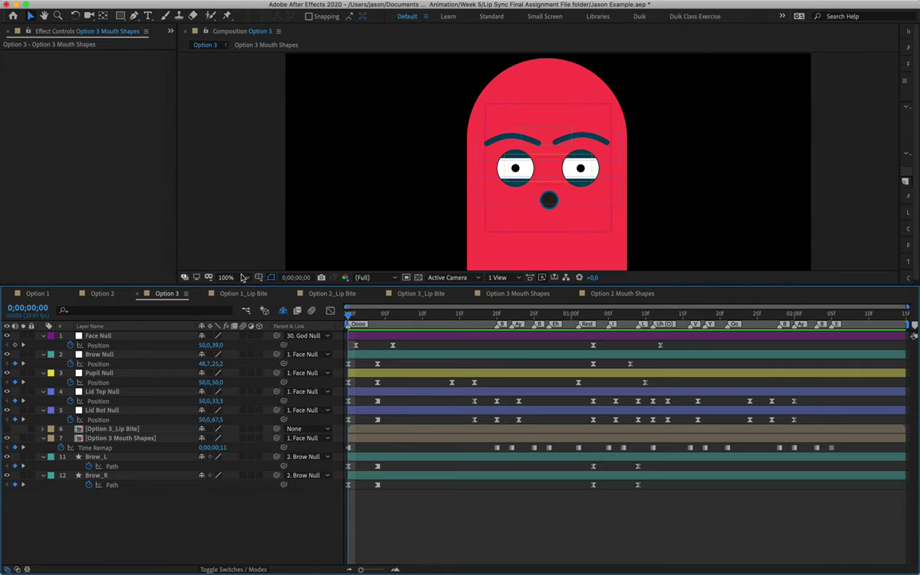
pyautogui.click(100, 293)
pyautogui.moveTo(496, 282); pyautogui.dragTo(516, 308)
pyautogui.scroll(-1, 530, 215)
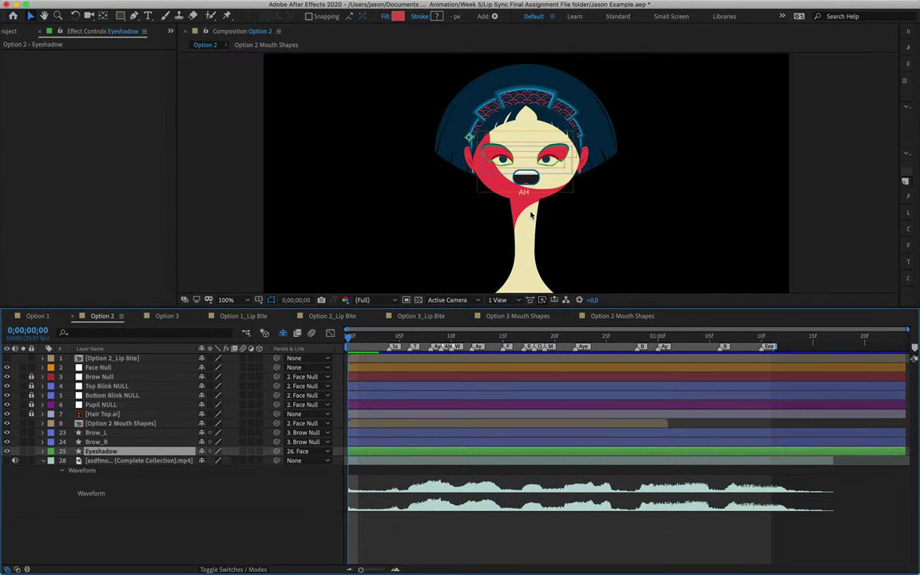
# In the Option 1 composition, collapse the asdfmovie audio layer and open the Option 1 Mouth Shapes precomposition
pyautogui.click(38, 317)
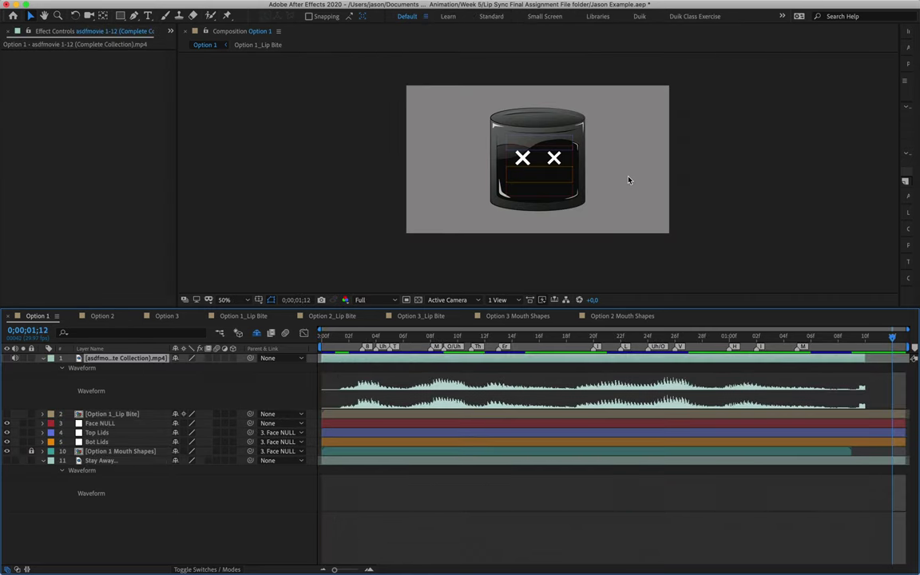
pyautogui.click(45, 360)
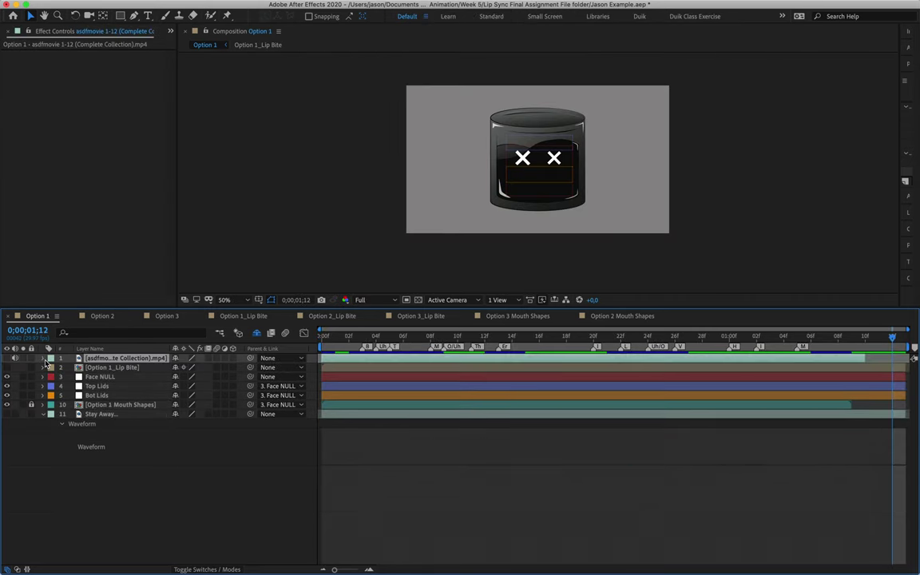
pyautogui.click(112, 368)
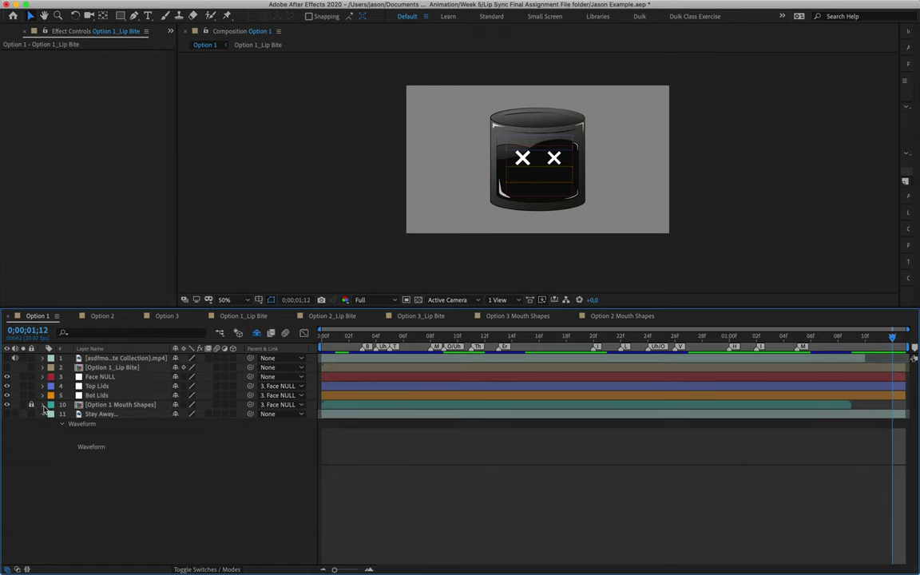
pyautogui.click(107, 405)
pyautogui.doubleClick(118, 407)
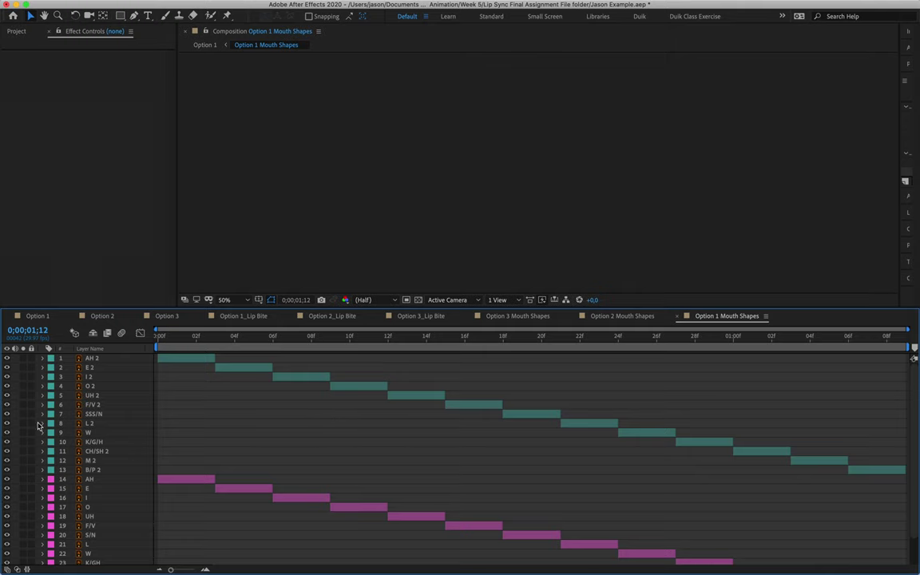
# Open the Mouth Shapes precompositions nested in Option 2 and Option 3
pyautogui.click(103, 318)
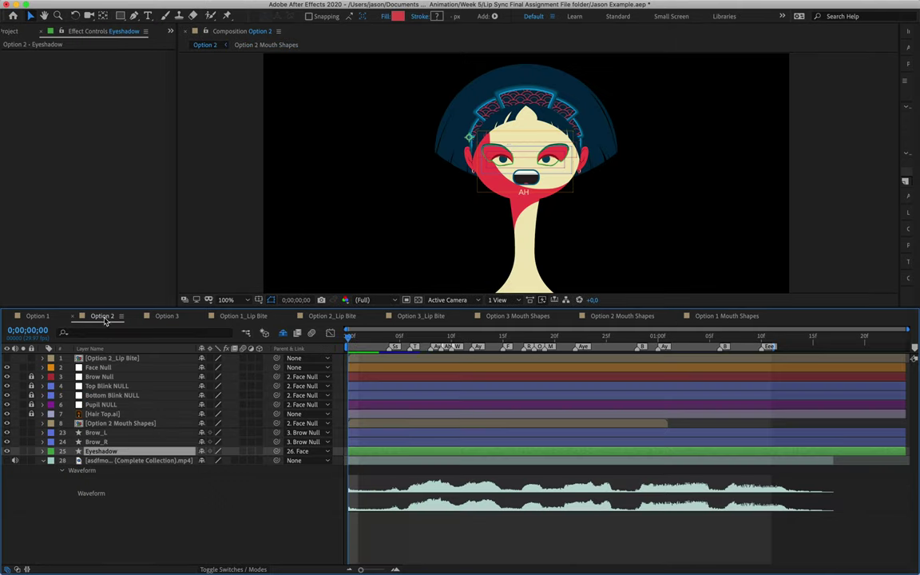
pyautogui.doubleClick(113, 423)
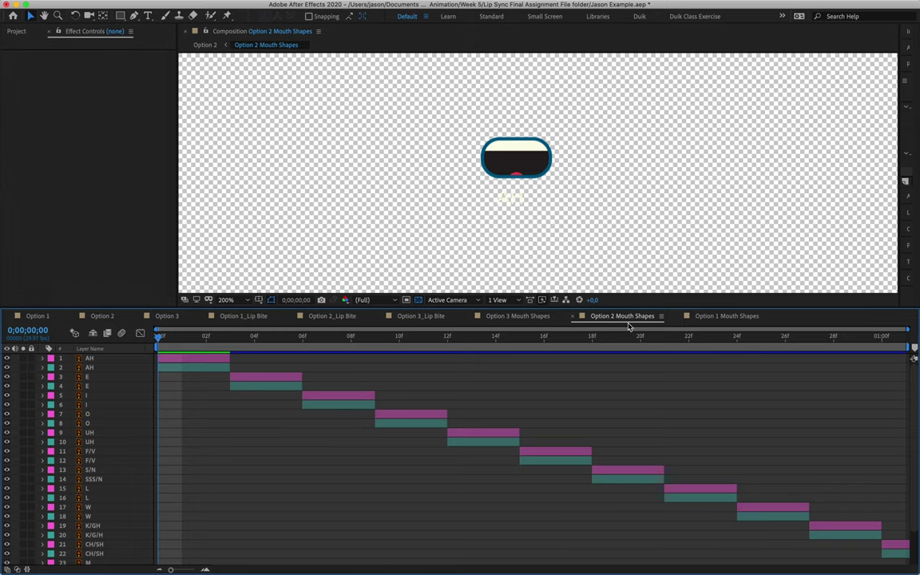
pyautogui.click(165, 316)
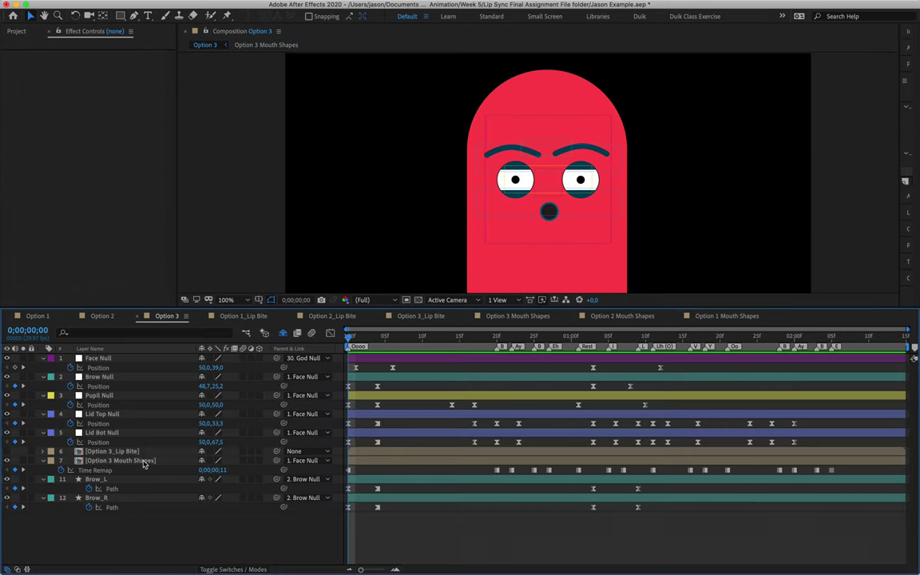
pyautogui.doubleClick(144, 462)
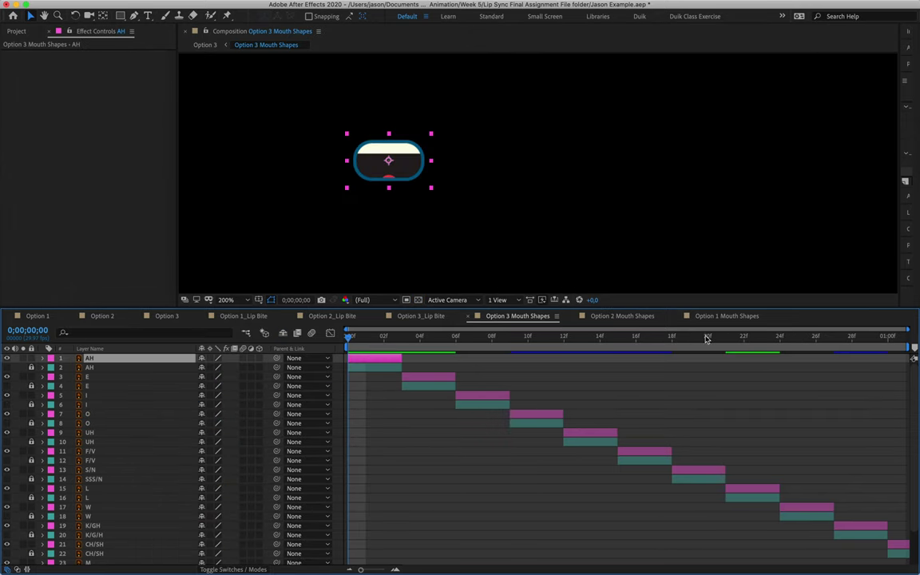
# Reorder the open Mouth Shapes compositions in the timeline so they run Option 1, Option 2, Option 3
pyautogui.click(741, 317)
pyautogui.click(629, 318)
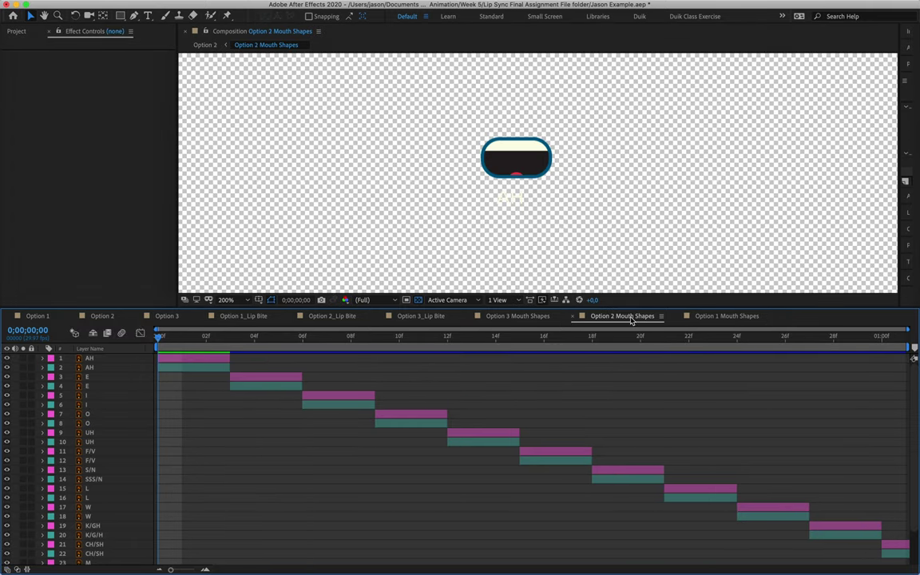
pyautogui.click(523, 318)
pyautogui.moveTo(730, 318); pyautogui.dragTo(499, 319)
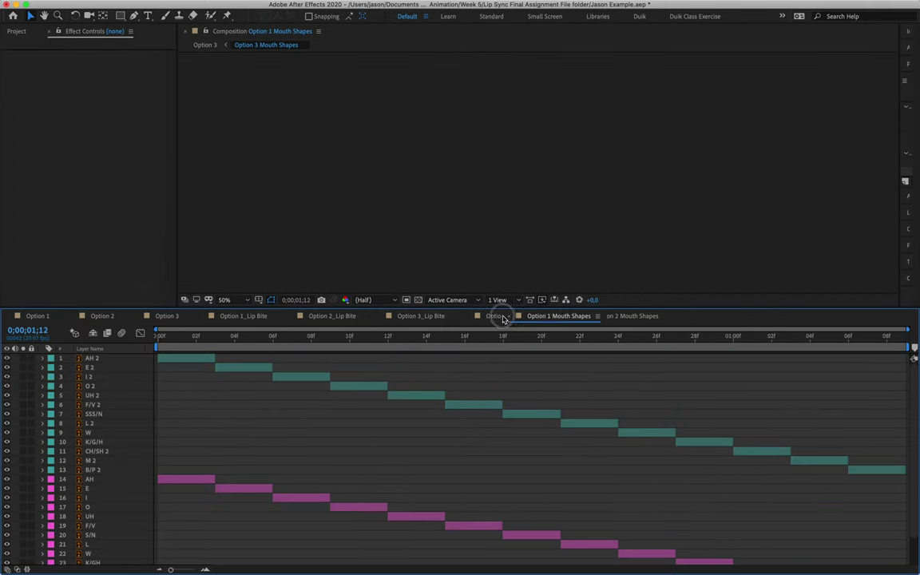
pyautogui.moveTo(714, 316); pyautogui.dragTo(607, 316)
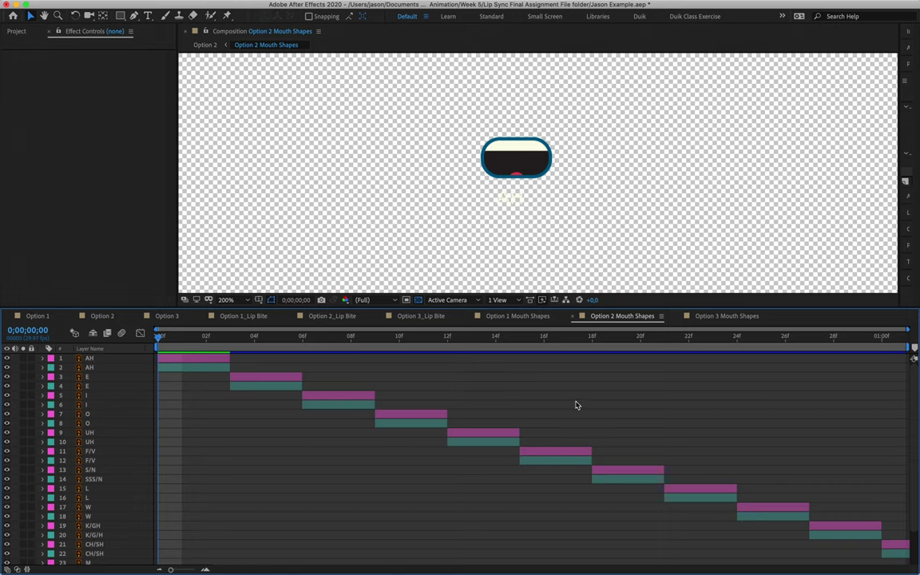
# Jump from the Option 3 and Option 2 Mouth Shapes compositions to their parent compositions using the Mini-Flowchart
pyautogui.click(725, 317)
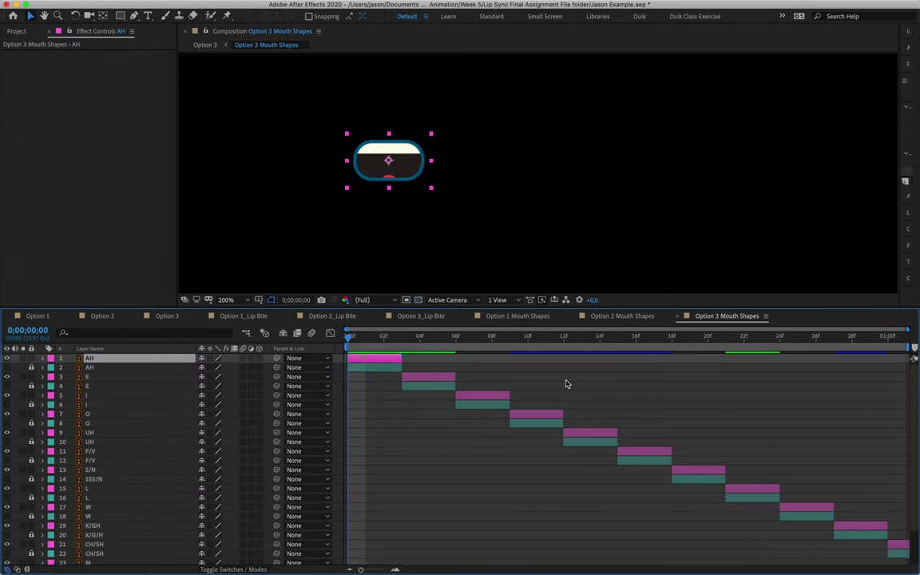
pyautogui.press('Tab')
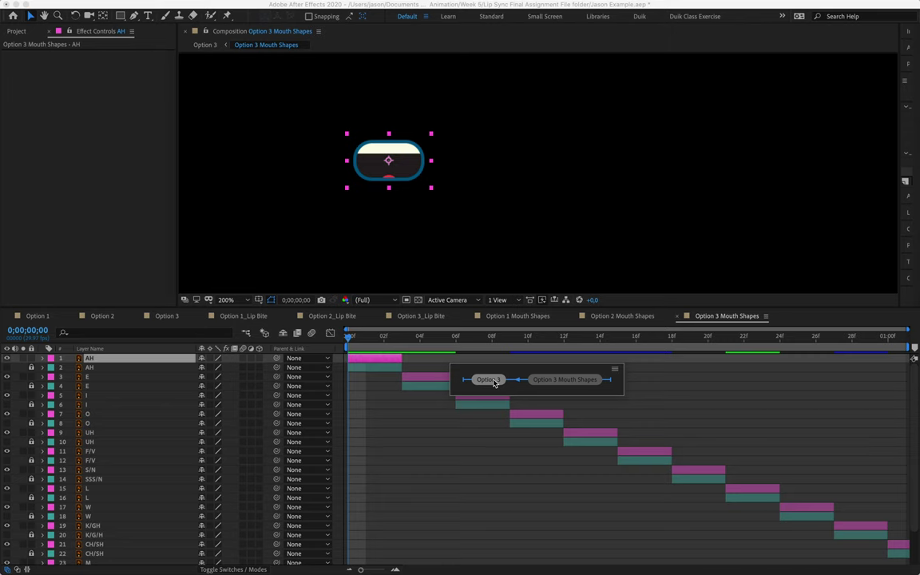
pyautogui.click(489, 380)
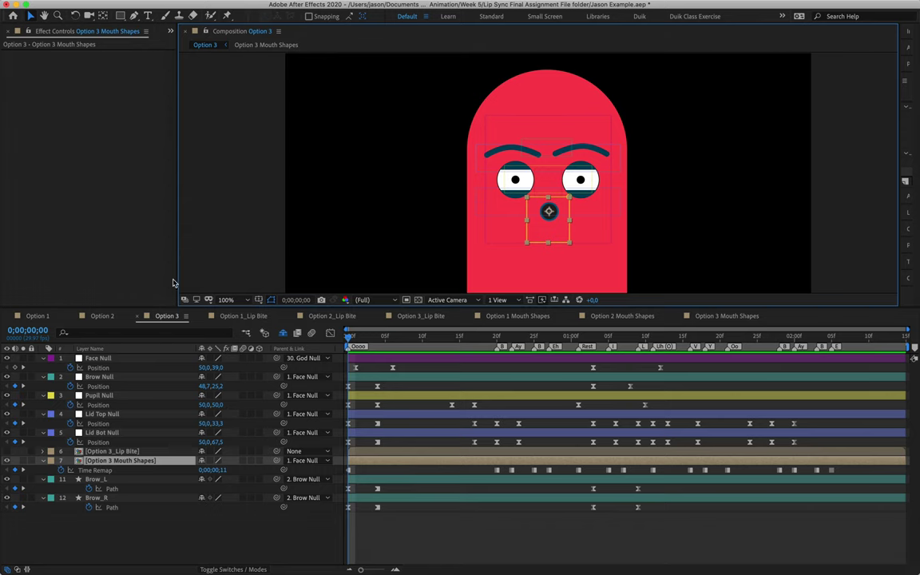
pyautogui.click(600, 317)
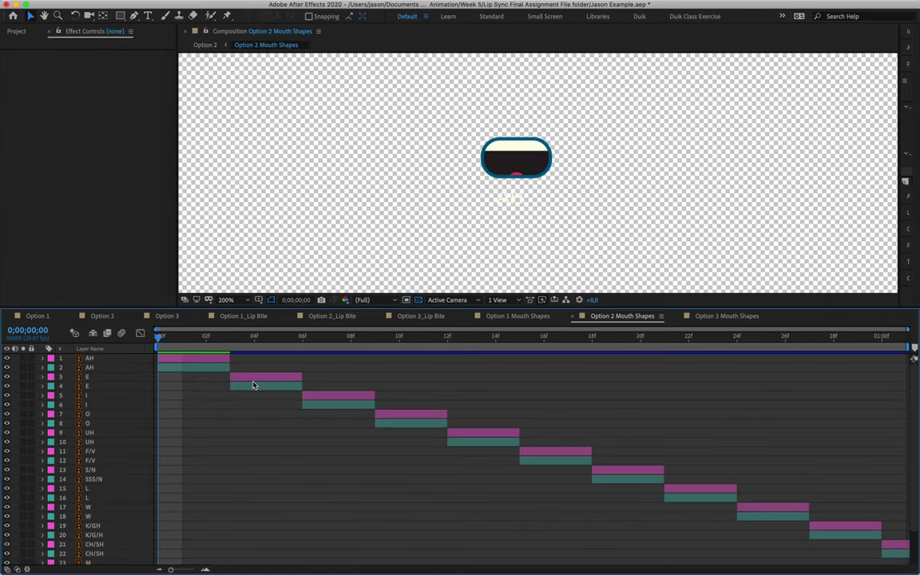
pyautogui.press('Tab')
pyautogui.click(183, 386)
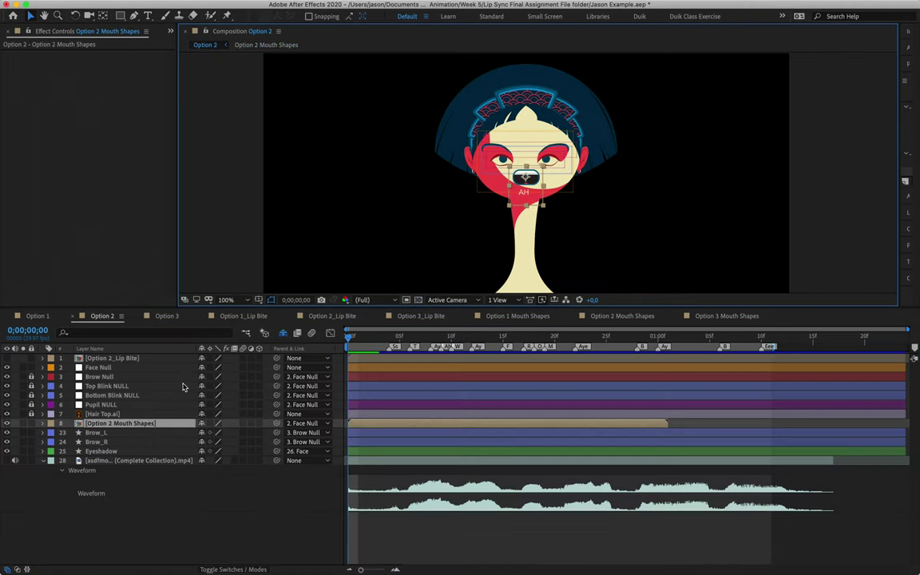
# Open the Option 2_Lip Bite precomposition from the Option 2 composition
pyautogui.click(181, 480)
pyautogui.click(123, 424)
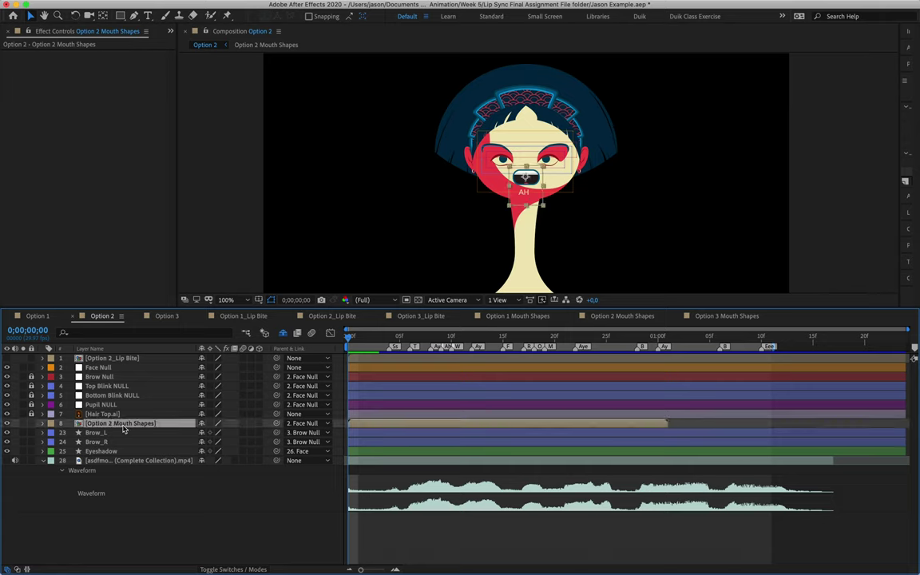
pyautogui.click(112, 358)
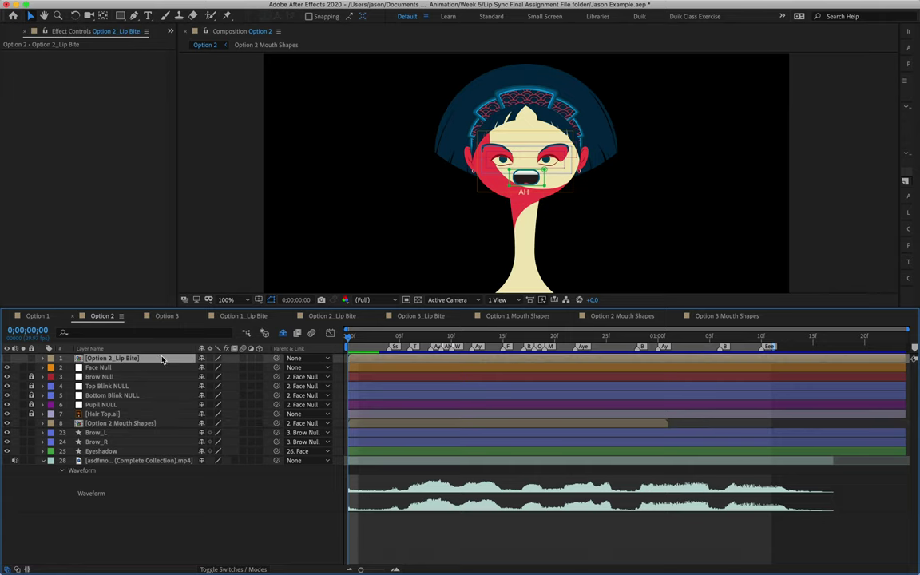
pyautogui.doubleClick(155, 364)
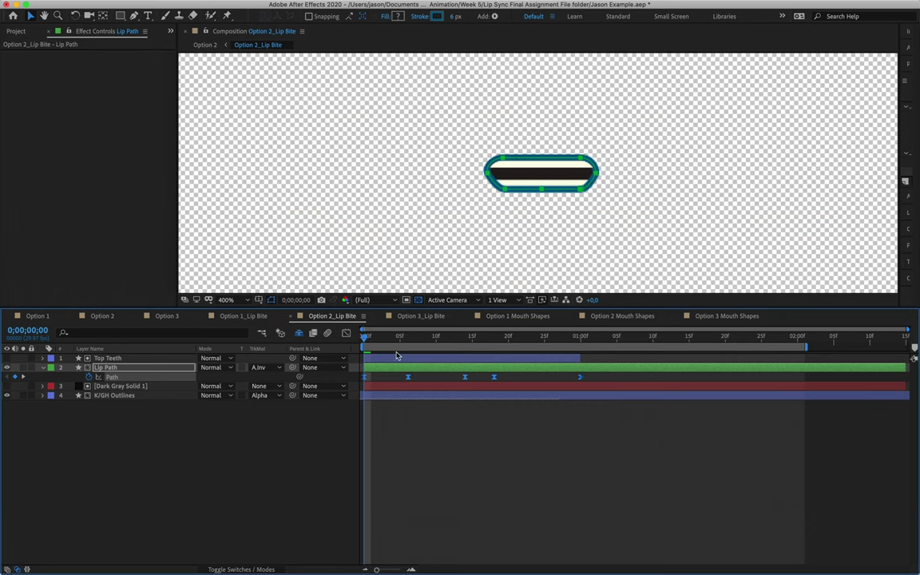
# Preview the lip bite animation in Option 2_Lip Bite and return the playhead to the first frame
pyautogui.click(396, 450)
pyautogui.press('space')
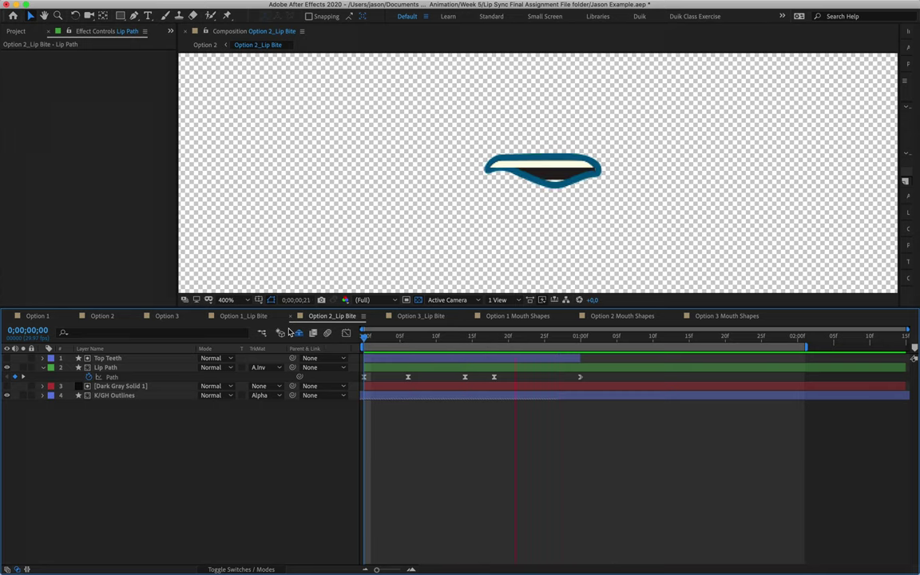
pyautogui.press('space')
pyautogui.press('space')
pyautogui.press('space')
pyautogui.moveTo(395, 341); pyautogui.dragTo(343, 337)
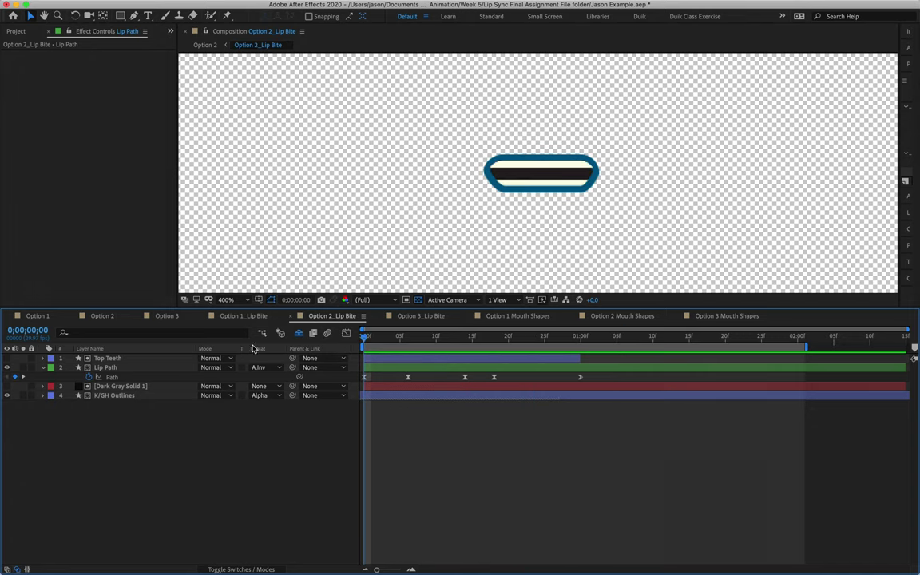
# Compare the lip colours of the Option 1, Option 2 and Option 3 Lip Bite compositions
pyautogui.click(424, 317)
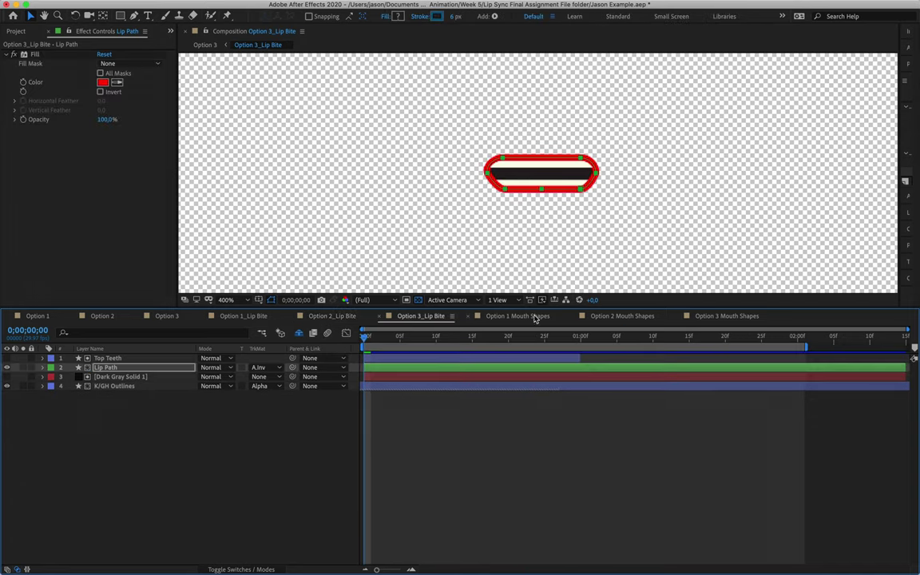
pyautogui.click(540, 317)
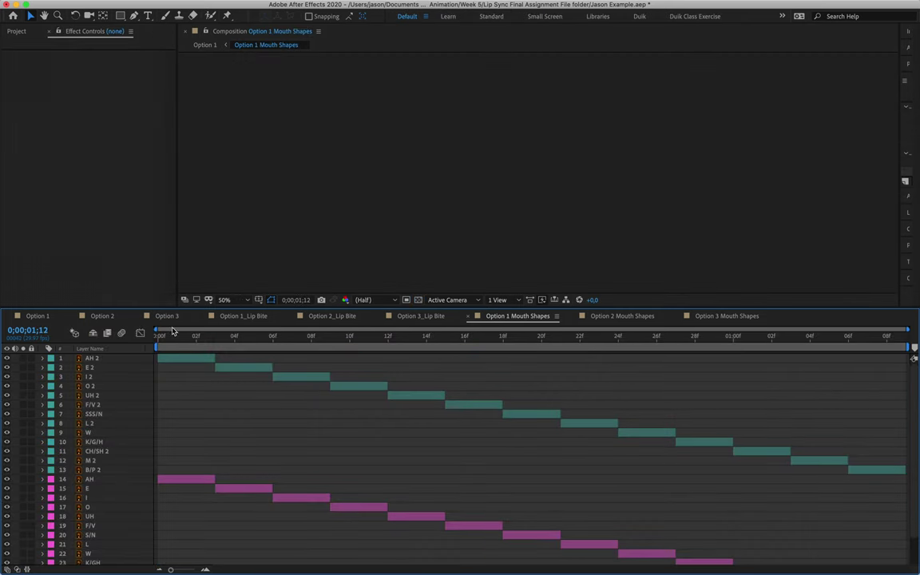
pyautogui.click(244, 316)
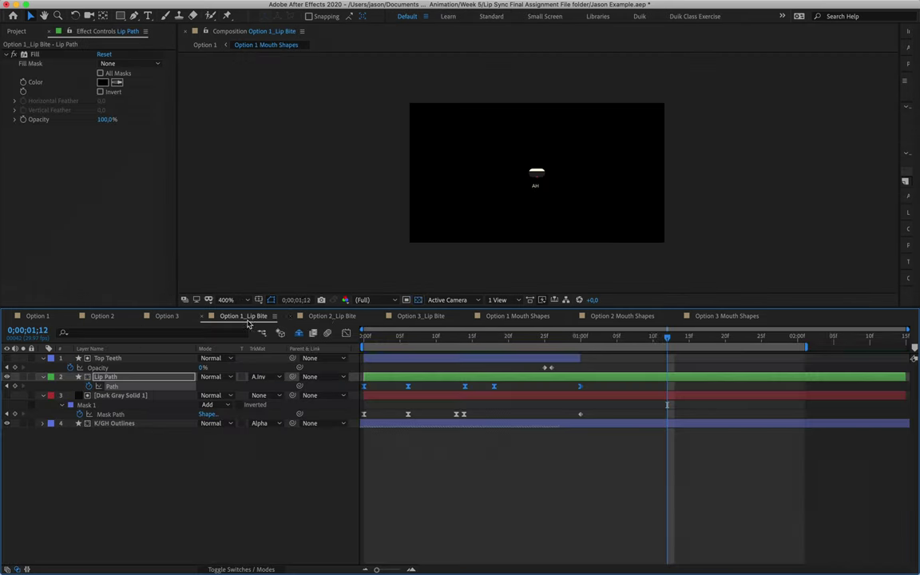
pyautogui.click(331, 317)
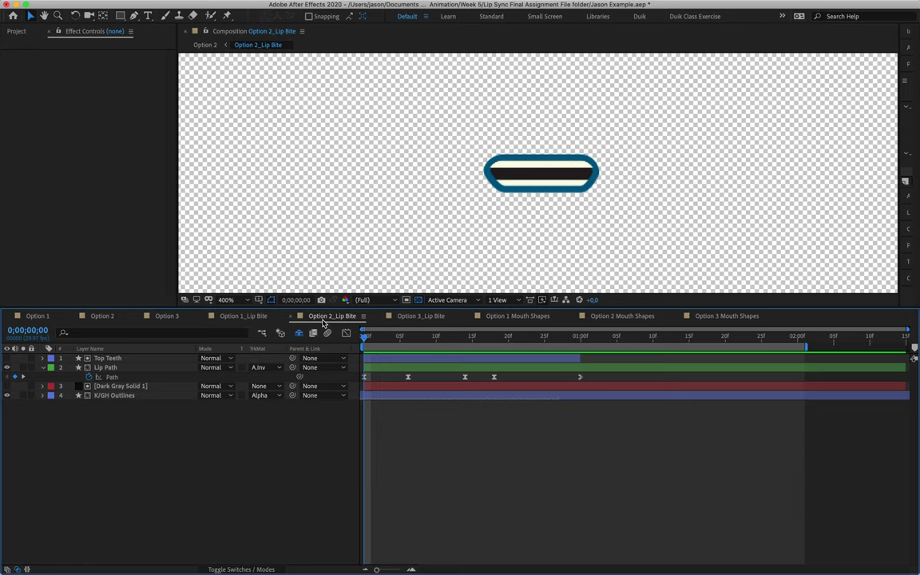
pyautogui.click(422, 316)
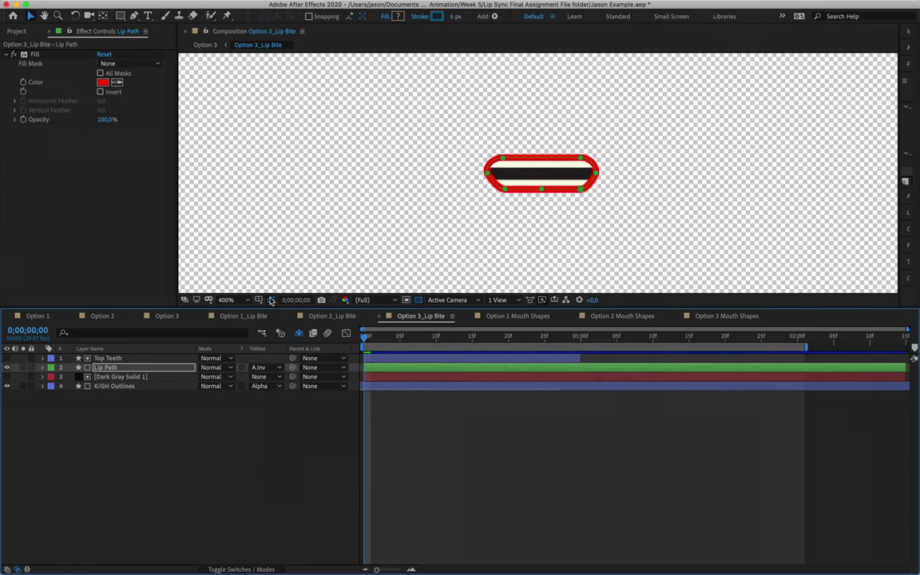
pyautogui.click(328, 317)
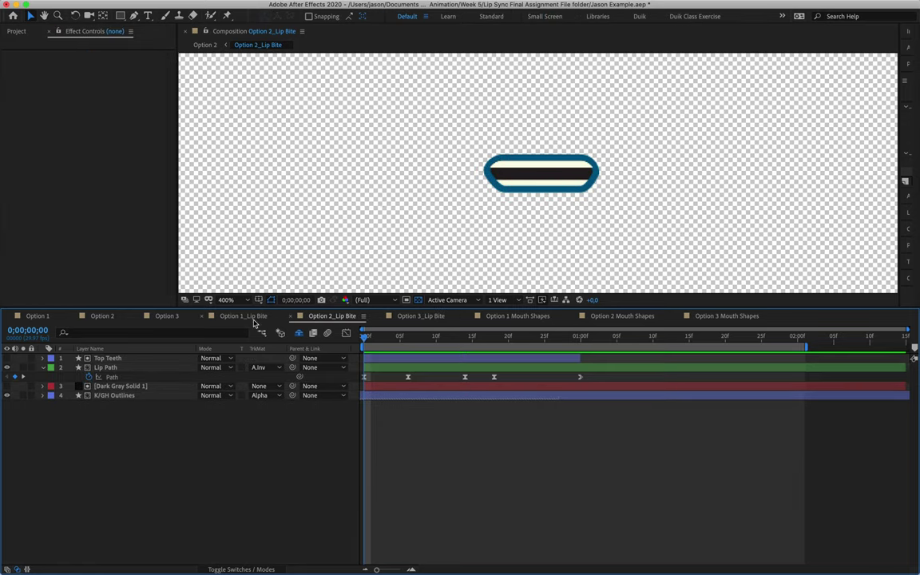
pyautogui.click(251, 316)
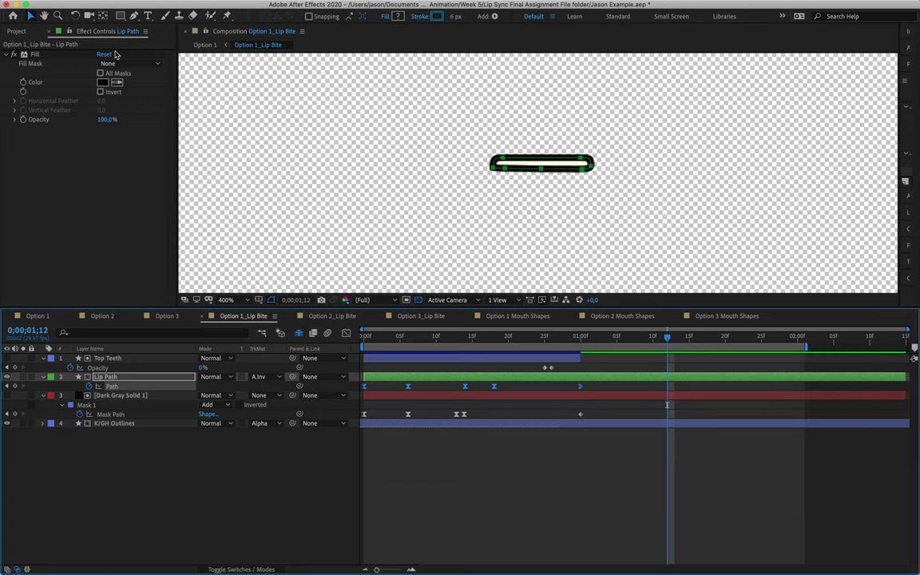
# Try a pink Fill colour, E19090, on the Lip Path layer of Option 1_Lip Bite, and set it back to black
pyautogui.click(102, 84)
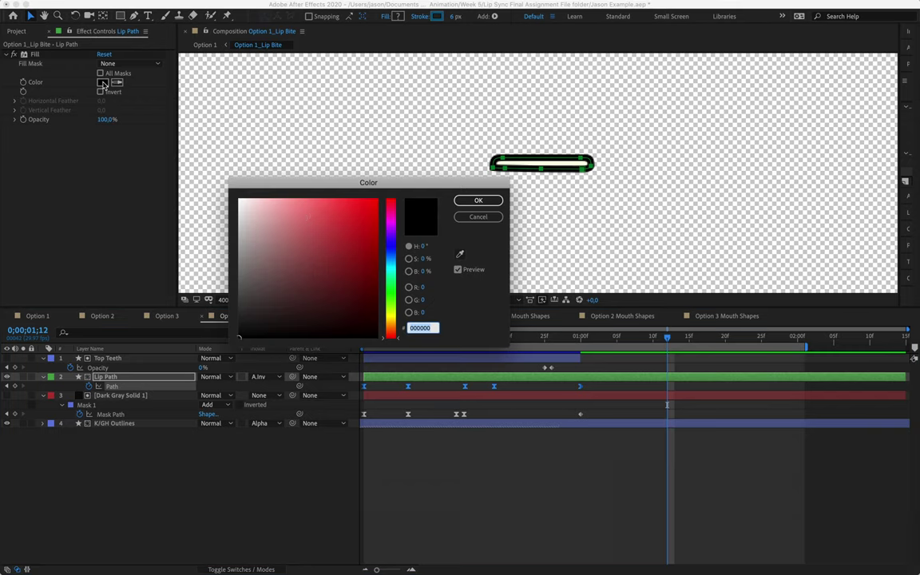
pyautogui.click(358, 210)
pyautogui.moveTo(347, 239); pyautogui.dragTo(289, 214)
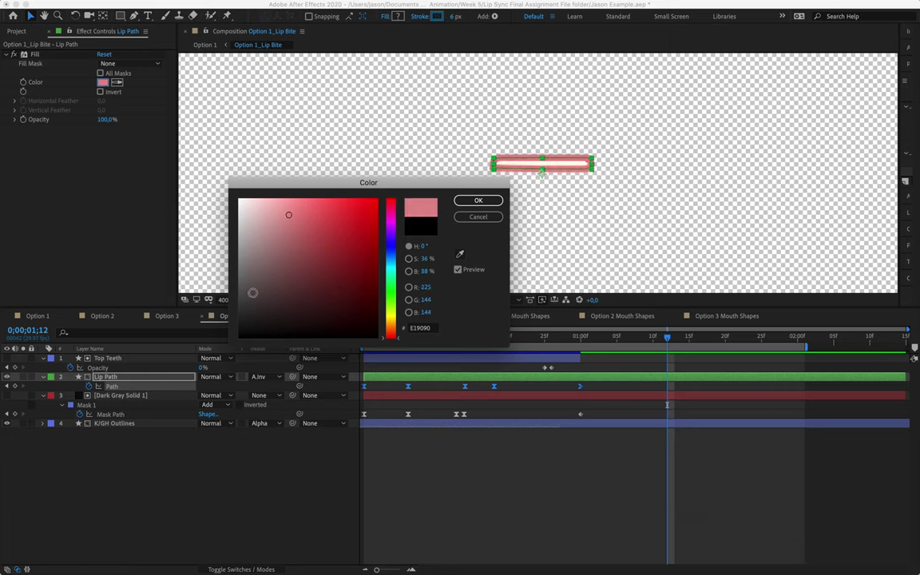
pyautogui.click(240, 336)
pyautogui.click(469, 202)
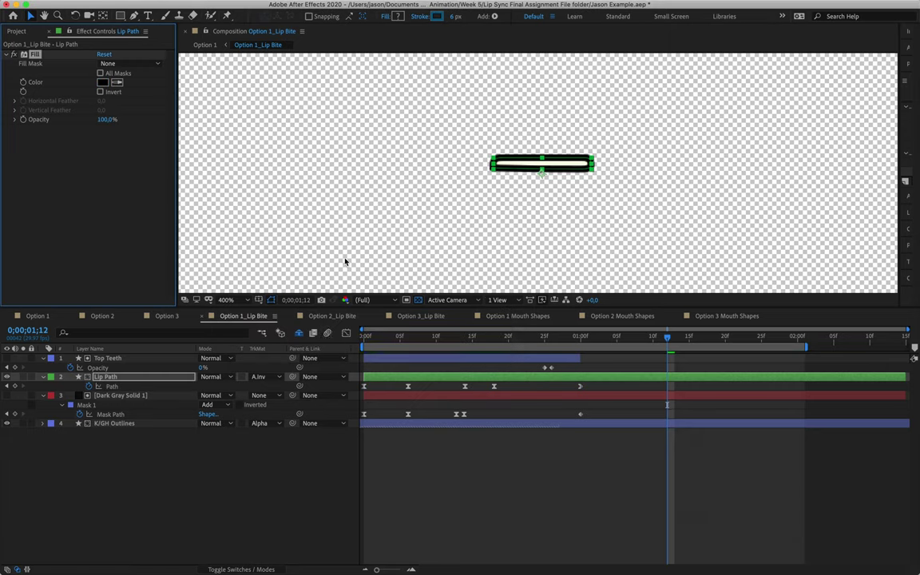
# Compare the effects on the Lip Path layers of the Option 2_Lip Bite and Option 1_Lip Bite compositions
pyautogui.click(333, 316)
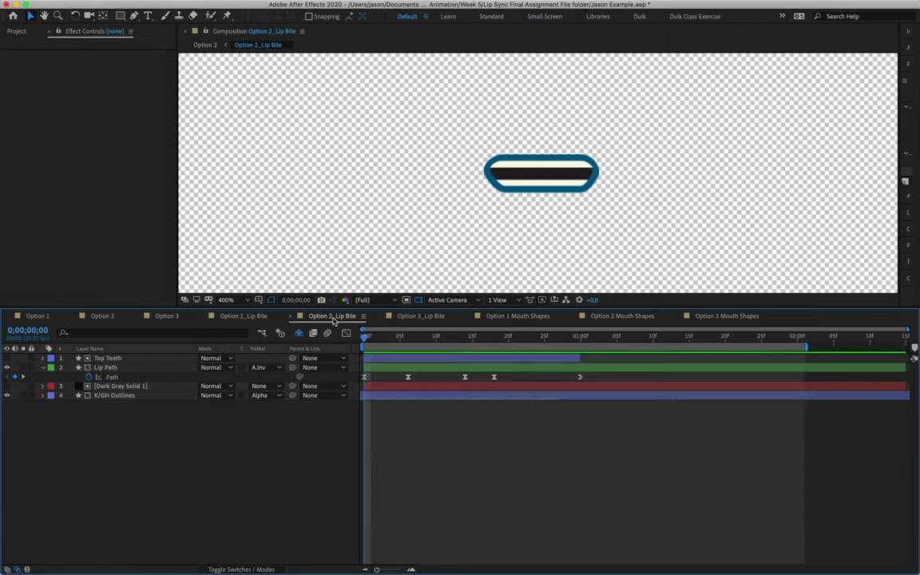
pyautogui.click(540, 171)
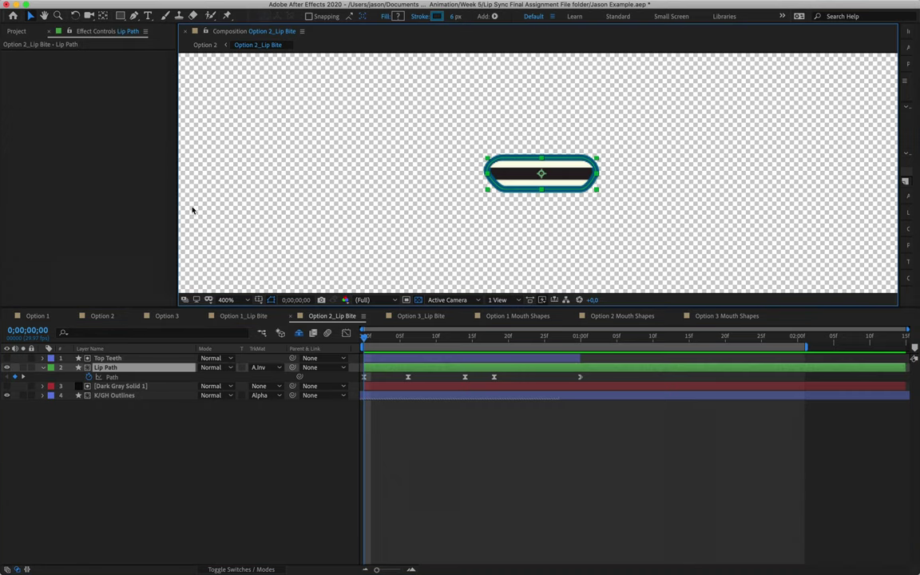
pyautogui.click(132, 358)
pyautogui.click(132, 368)
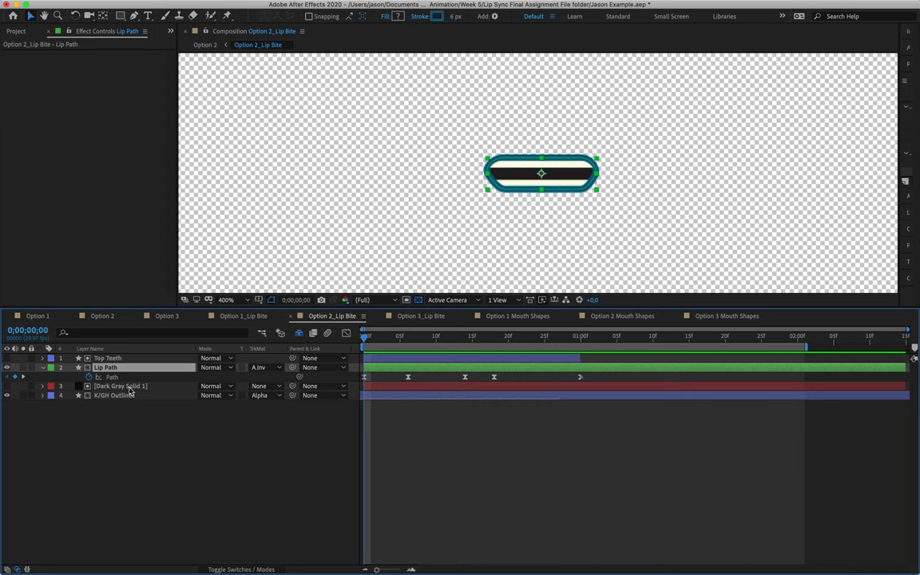
pyautogui.click(130, 388)
pyautogui.click(248, 316)
pyautogui.click(122, 377)
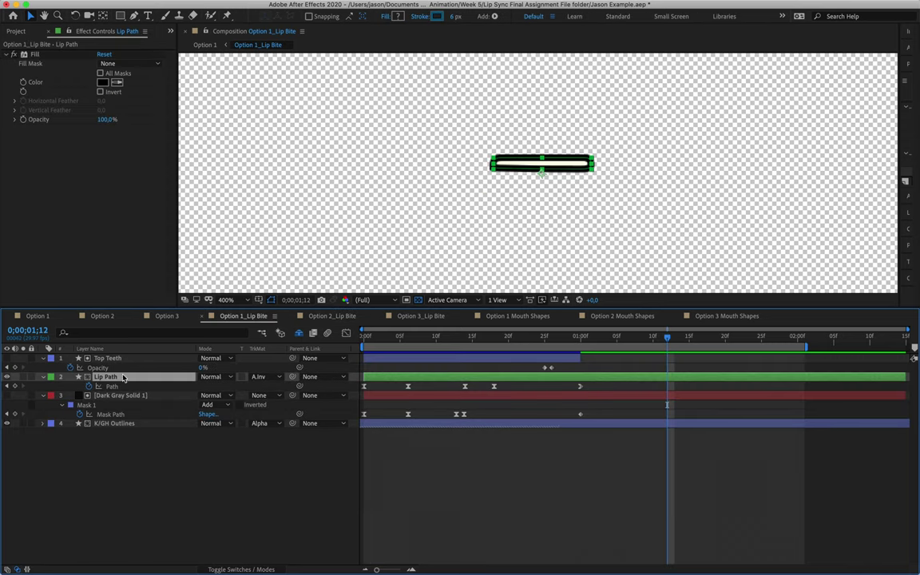
pyautogui.click(331, 316)
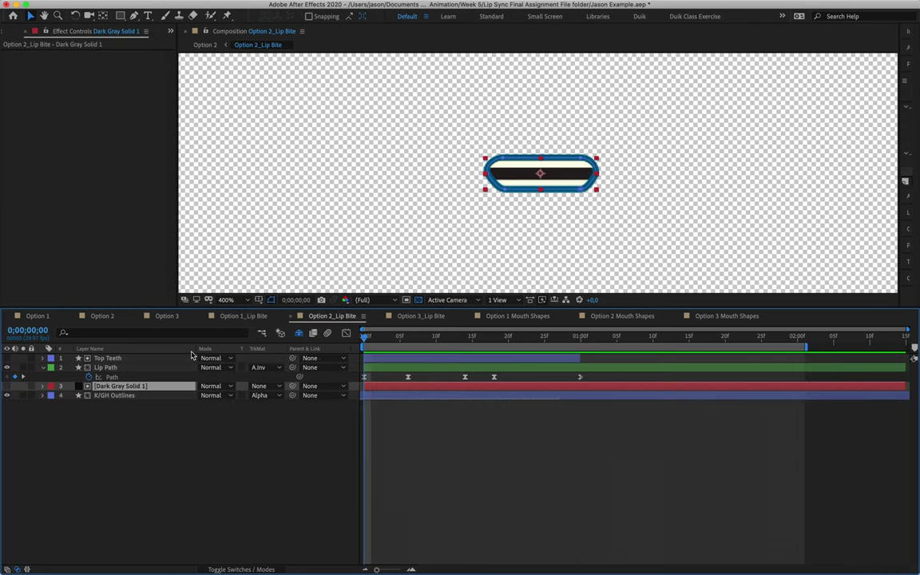
pyautogui.click(105, 368)
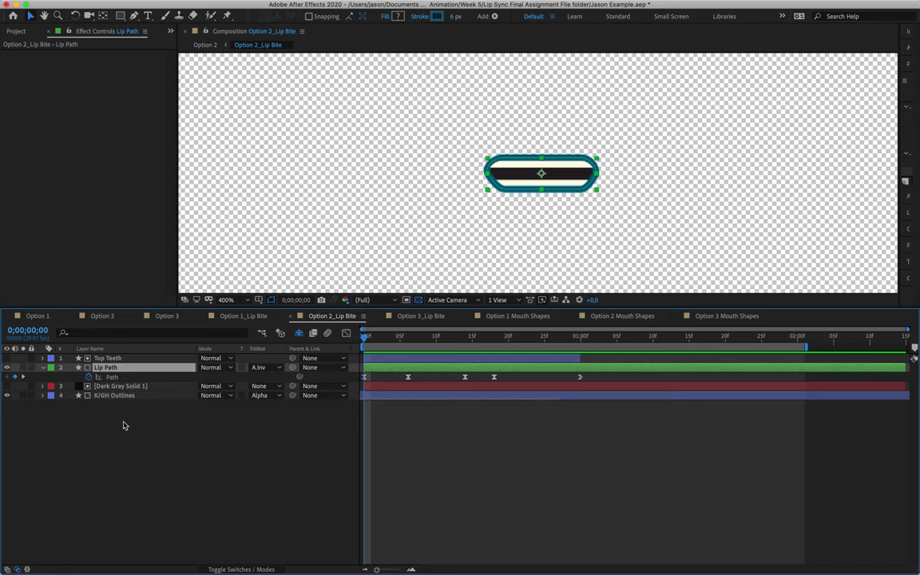
# Try the Fill effect on the Lip Path layer of Option 2_Lip Bite, and remove it
pyautogui.click(43, 367)
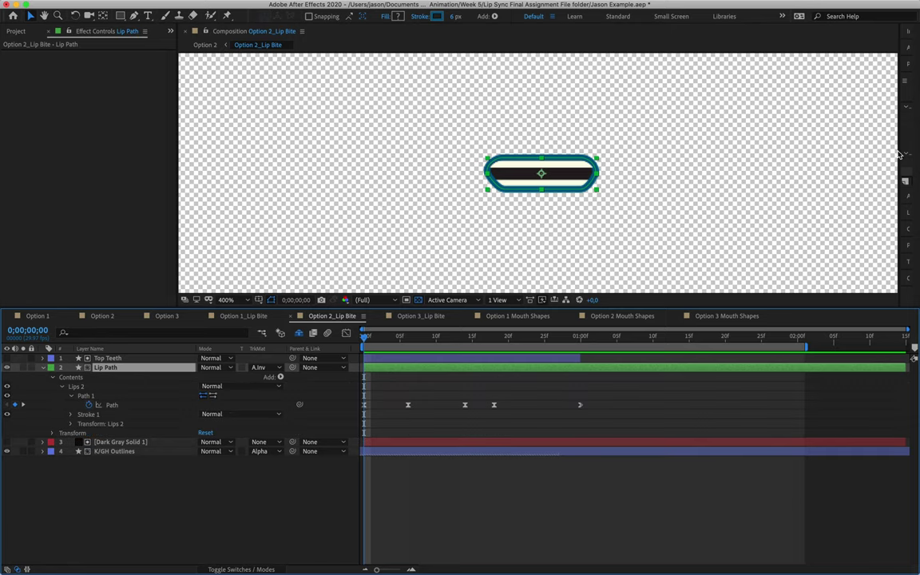
pyautogui.click(899, 154)
pyautogui.moveTo(899, 151); pyautogui.dragTo(130, 370)
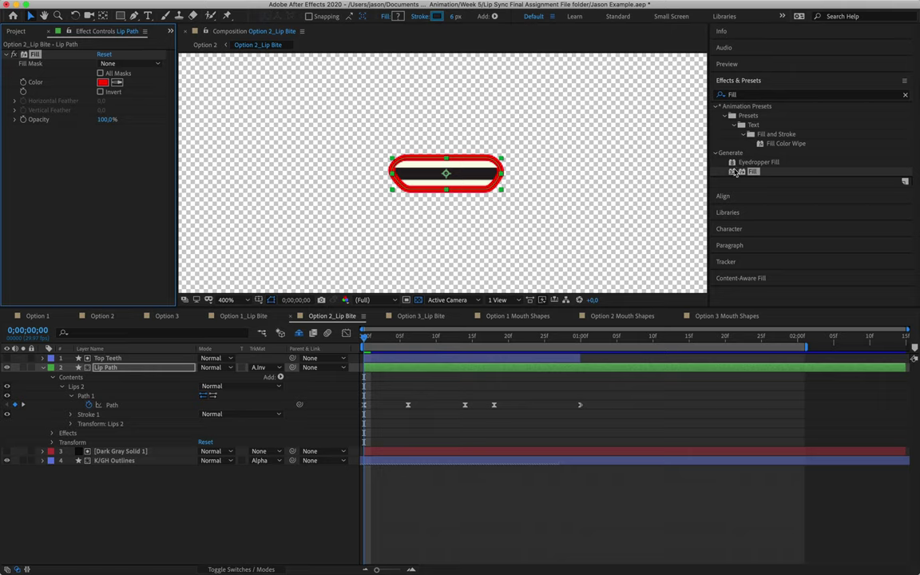
pyautogui.click(114, 370)
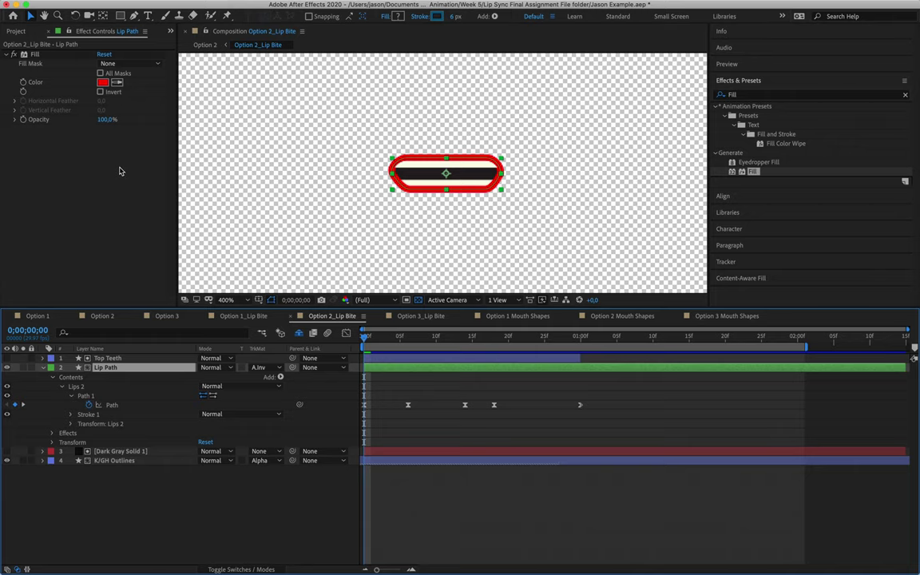
pyautogui.press('Delete')
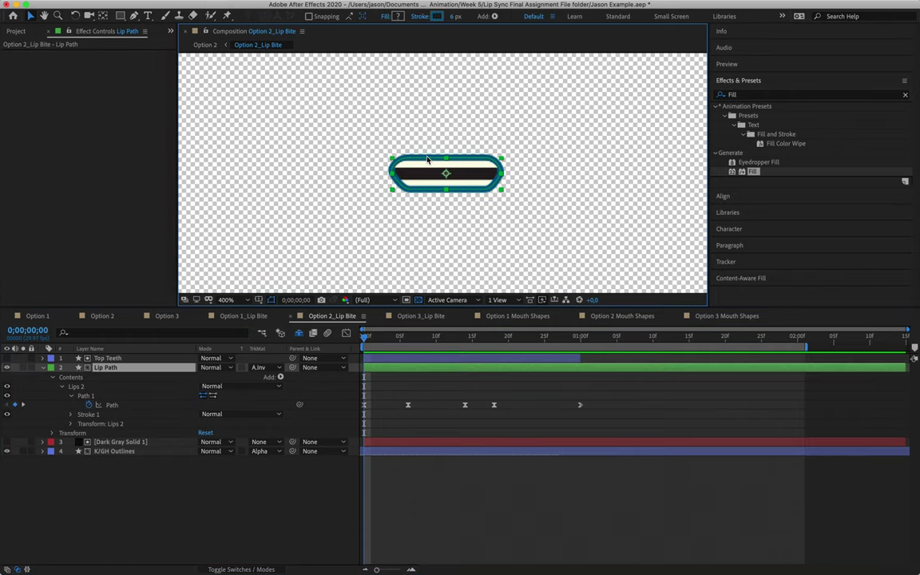
# Apply a Fill effect to Option 2_Lip Bite's Lip Path layer and set its colour to the stroke's hex value, 065A84
pyautogui.click(437, 16)
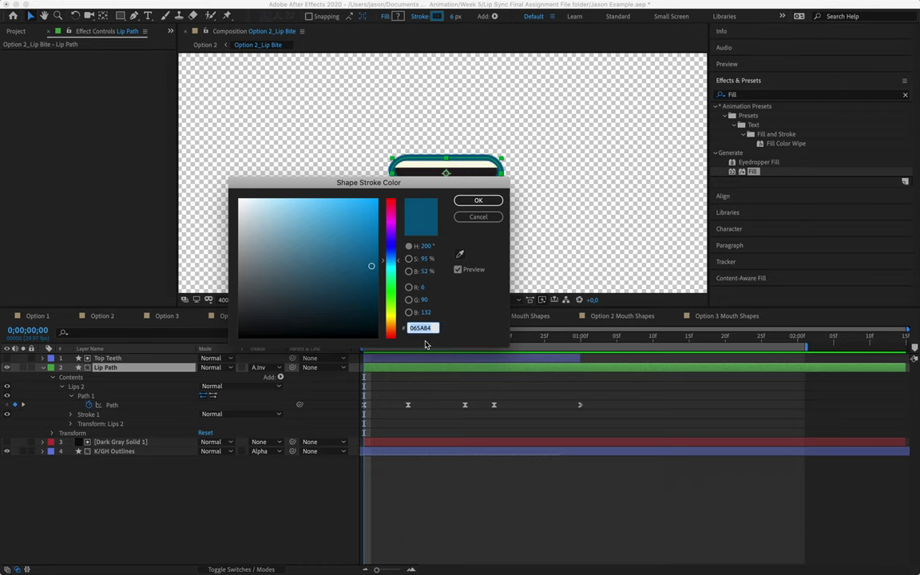
pyautogui.click(476, 200)
pyautogui.moveTo(754, 173); pyautogui.dragTo(161, 370)
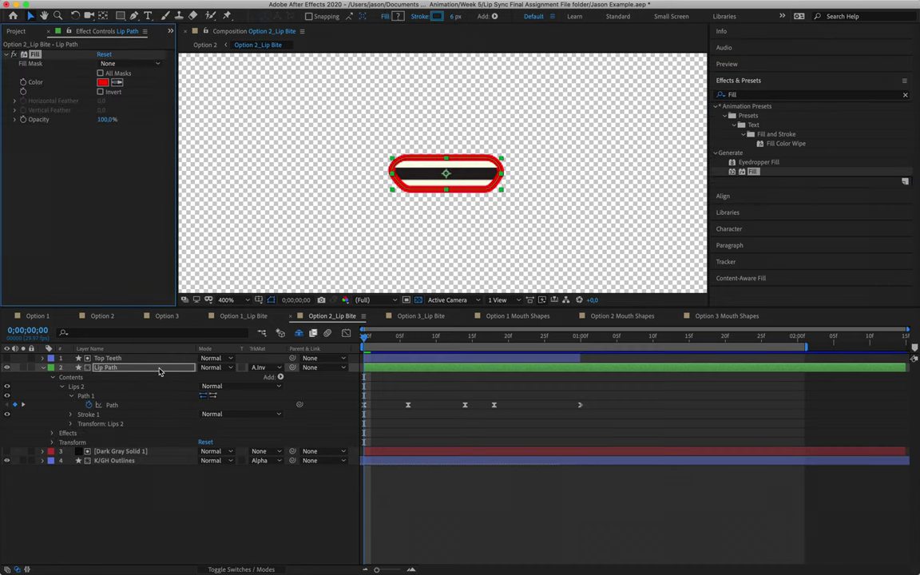
pyautogui.click(103, 83)
pyautogui.press('super+v')
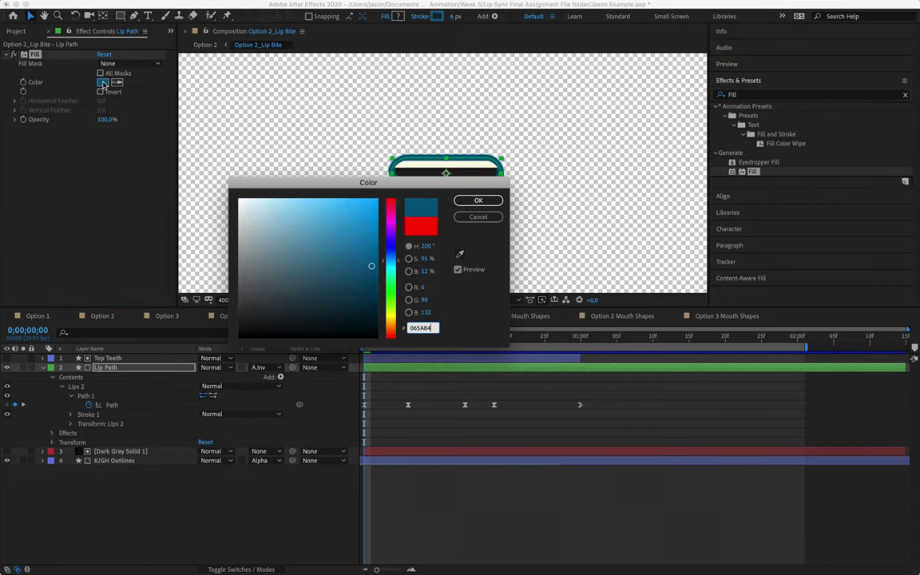
pyautogui.click(466, 202)
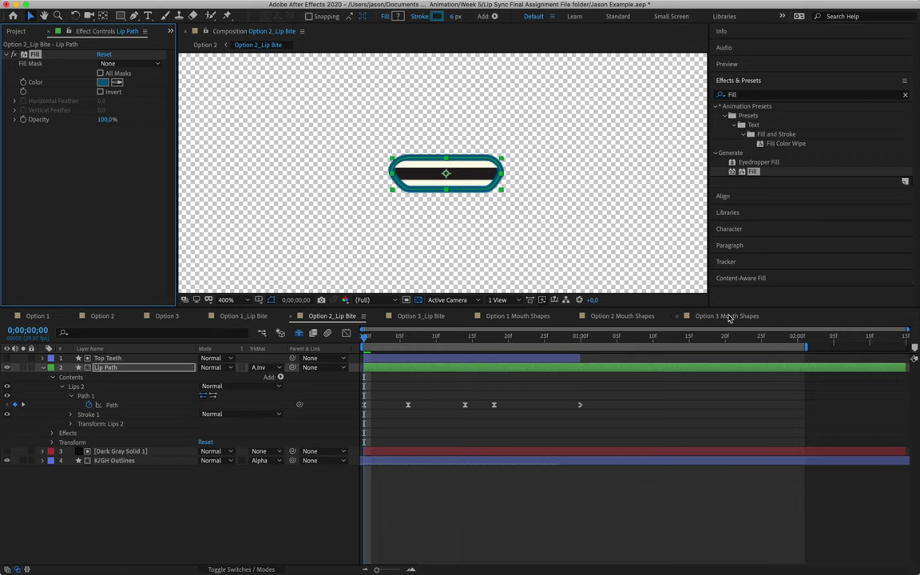
# Try adjusting the Fill colour of the Lip Path layer in Option 3_Lip Bite, and set it back to red, FF0000
pyautogui.click(421, 317)
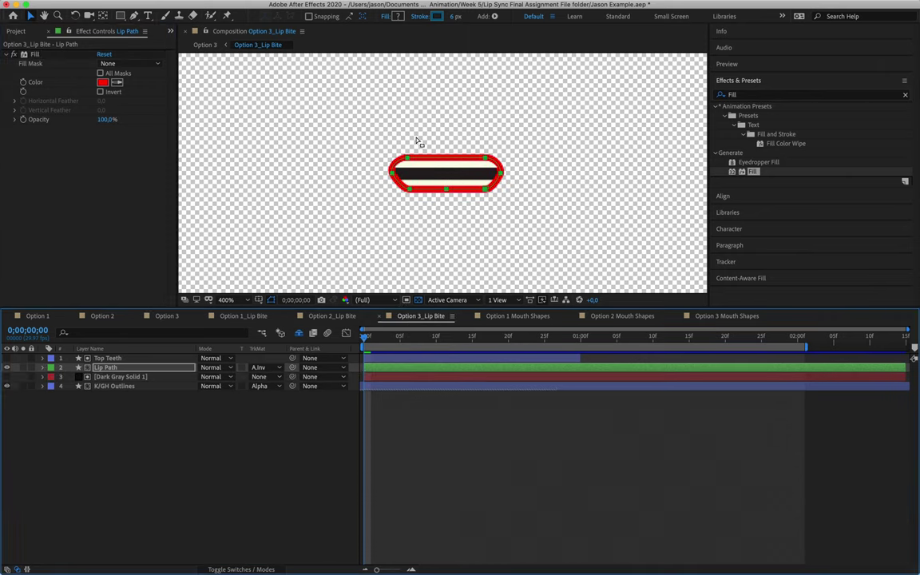
pyautogui.click(102, 82)
pyautogui.moveTo(345, 272)
pyautogui.mouseDown()
pyautogui.moveTo(363, 263)
pyautogui.moveTo(377, 212)
pyautogui.mouseUp()
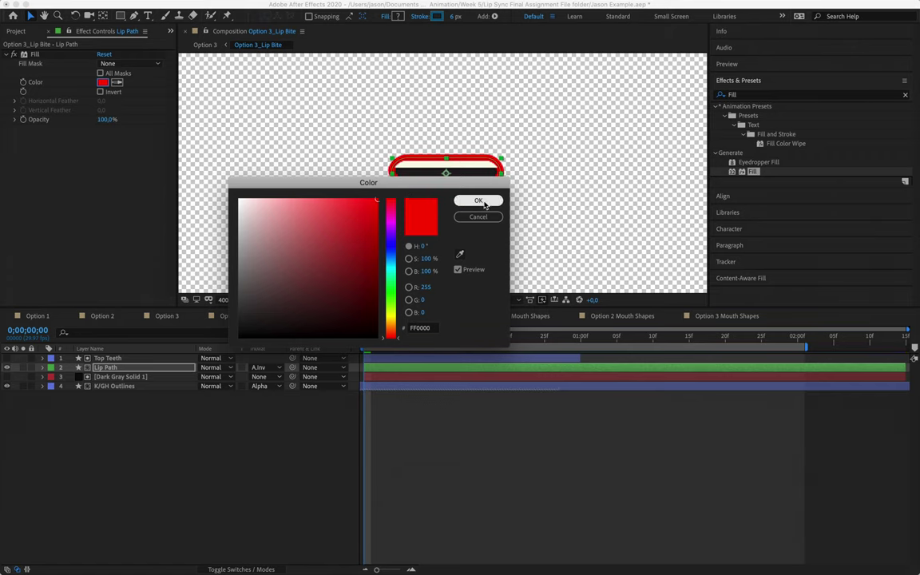
pyautogui.click(478, 201)
pyautogui.click(271, 124)
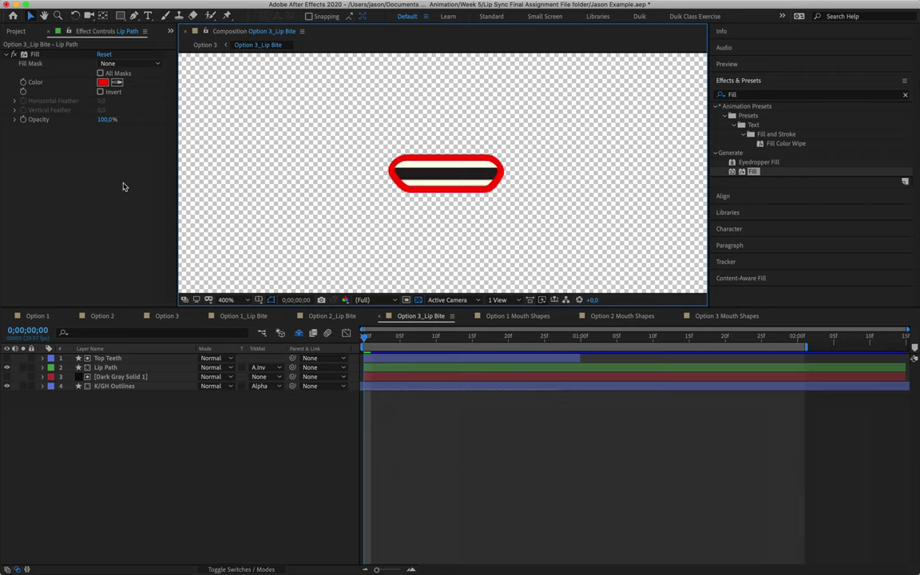
# View the Option 1 composition, switch to Option 2 and enlarge its composition viewer
pyautogui.click(36, 315)
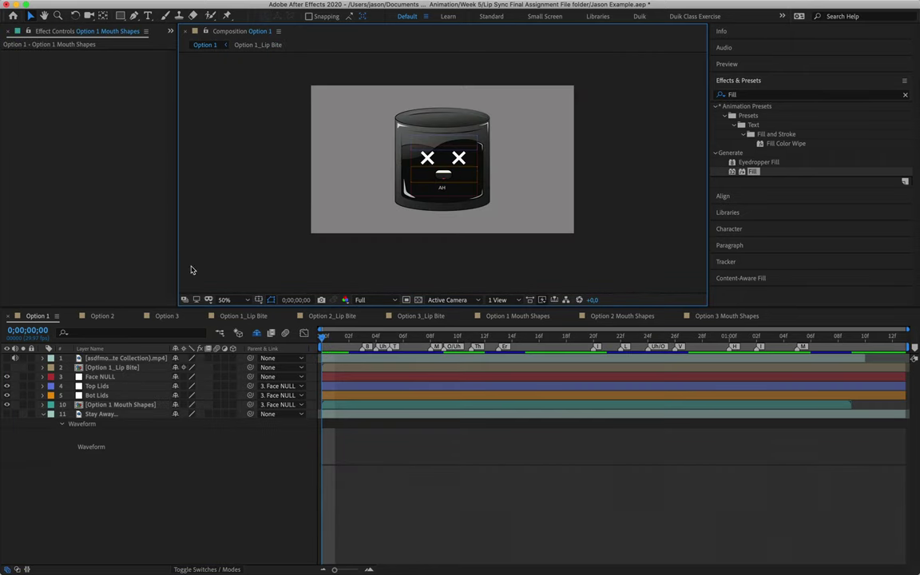
pyautogui.click(102, 316)
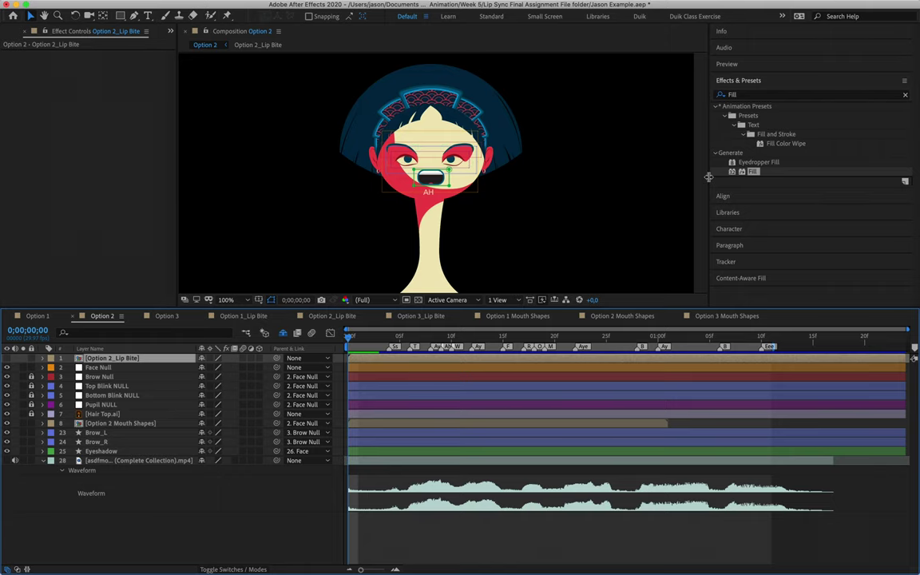
pyautogui.moveTo(708, 177); pyautogui.dragTo(878, 164)
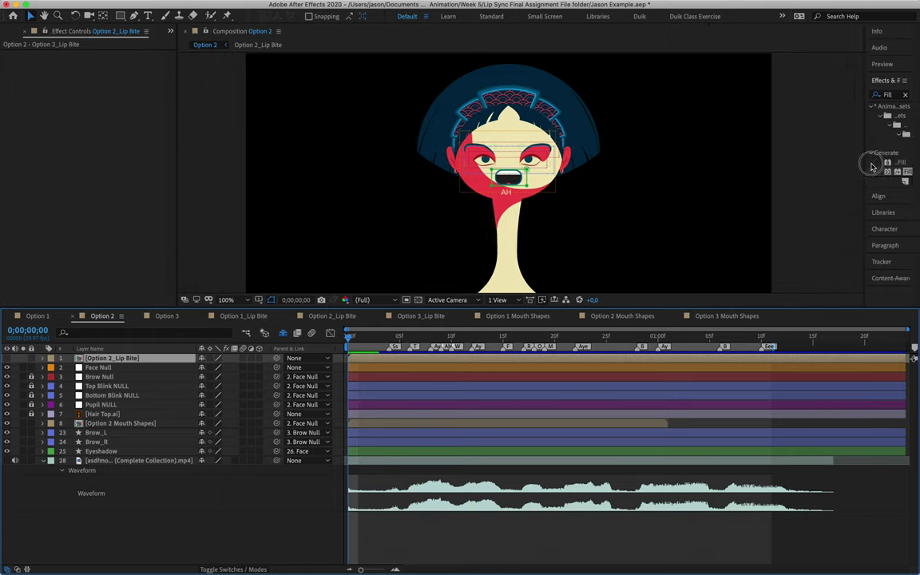
# Examine the contents of the project's Solids and Layers folders, including the Option 2 Layers subfolder
pyautogui.click(13, 34)
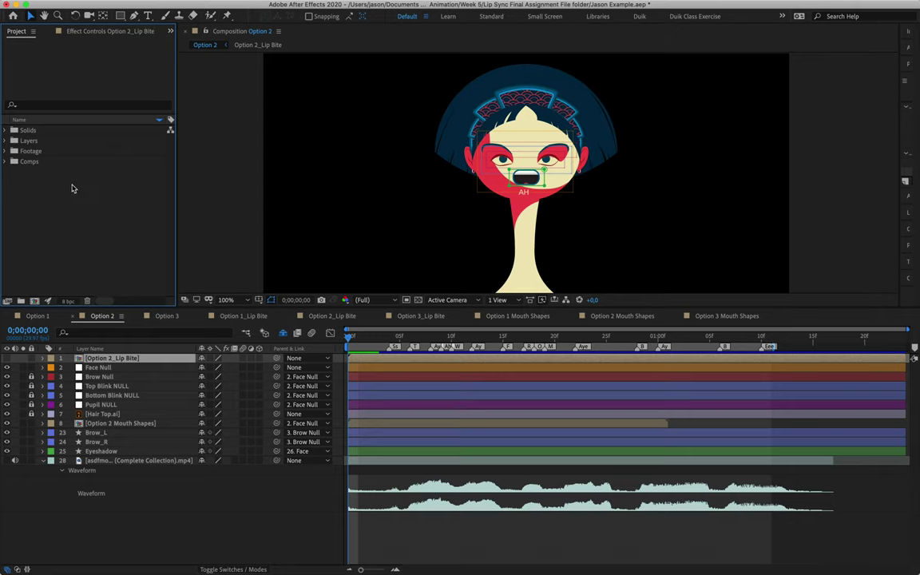
pyautogui.click(6, 130)
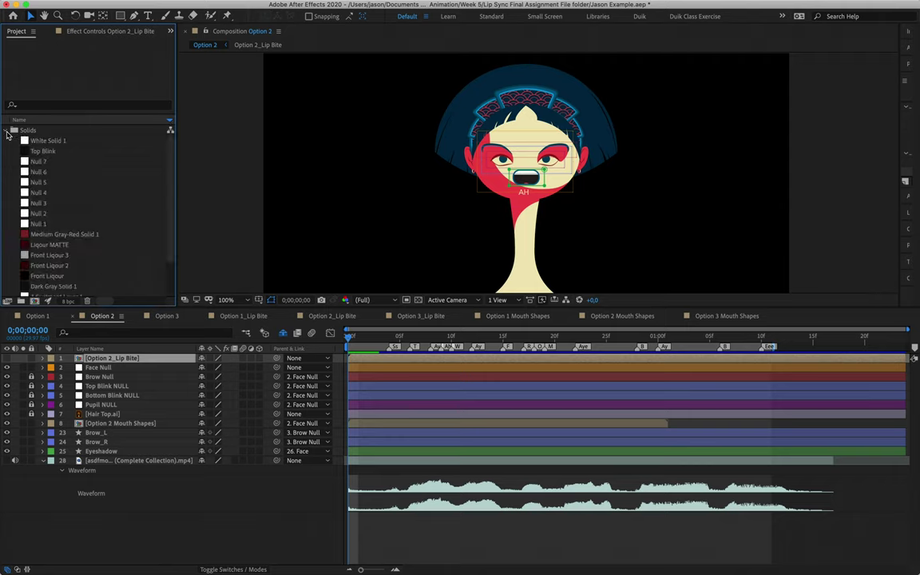
pyautogui.click(5, 131)
pyautogui.click(51, 131)
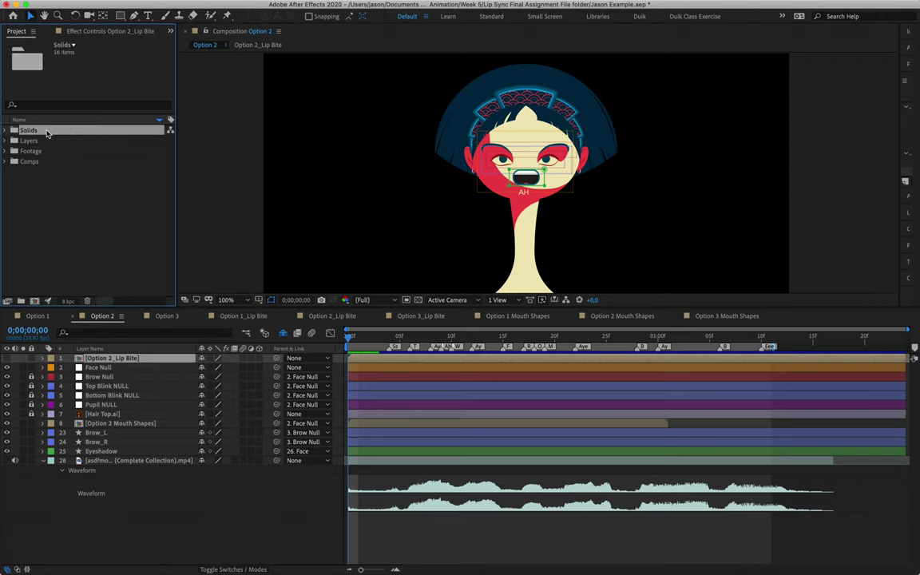
pyautogui.click(29, 140)
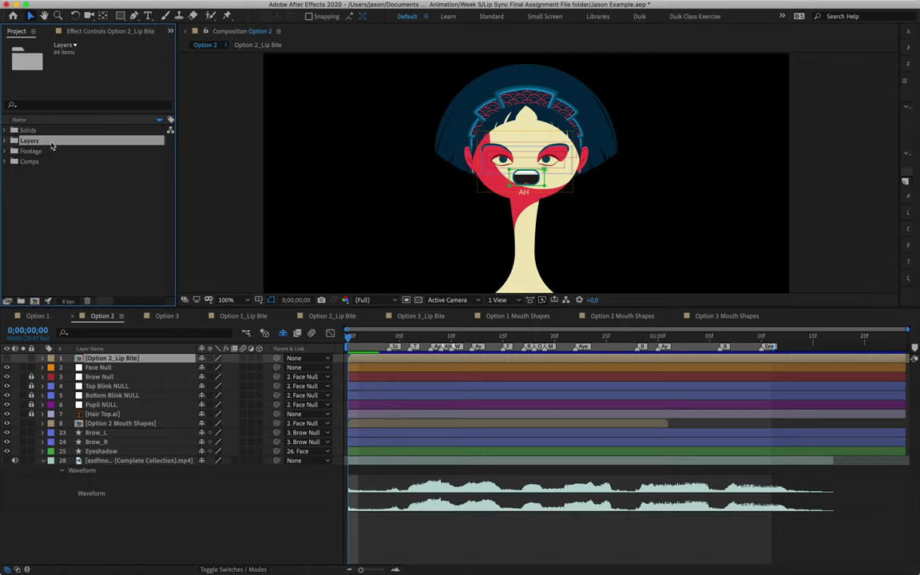
pyautogui.click(6, 142)
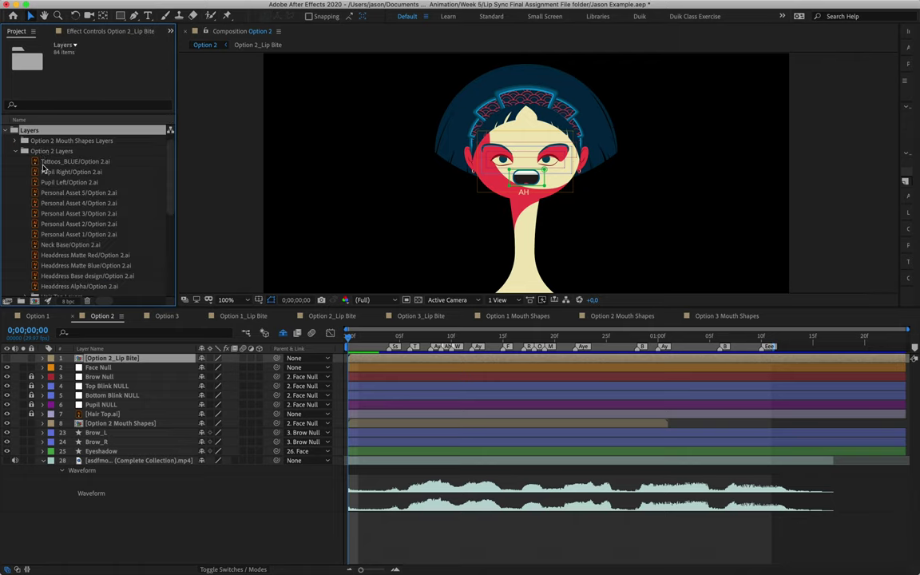
pyautogui.click(15, 151)
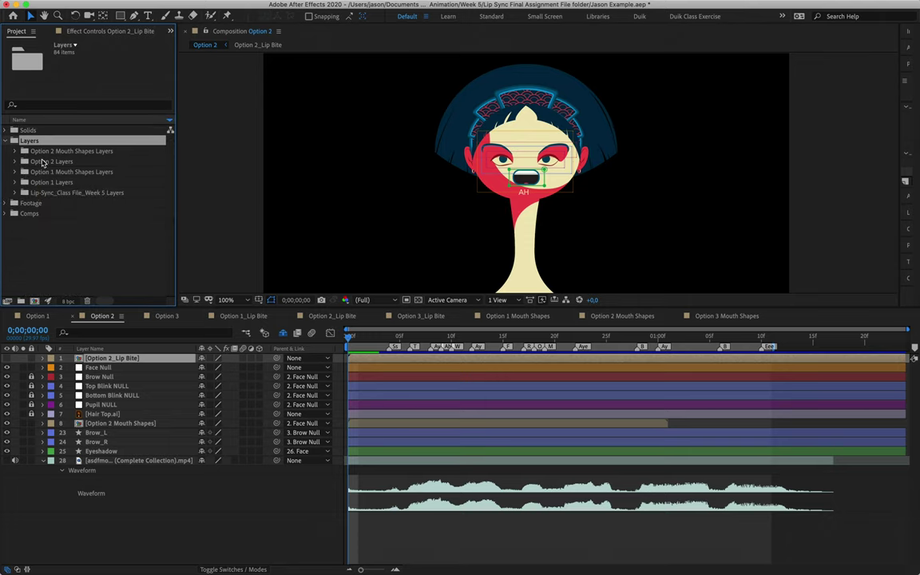
pyautogui.click(5, 141)
# Examine the video file in the Footage folder and the compositions in the Comps folder
pyautogui.click(28, 152)
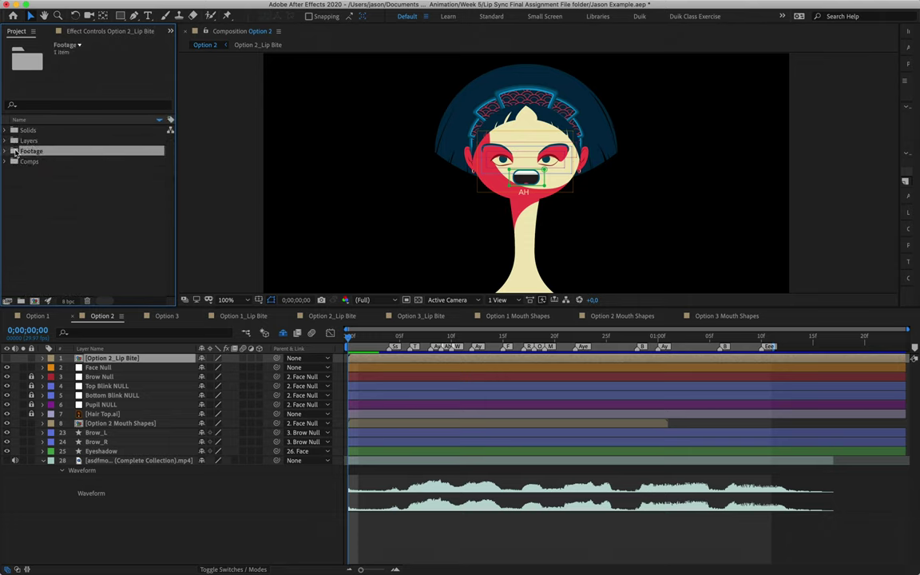
pyautogui.click(6, 151)
pyautogui.click(41, 159)
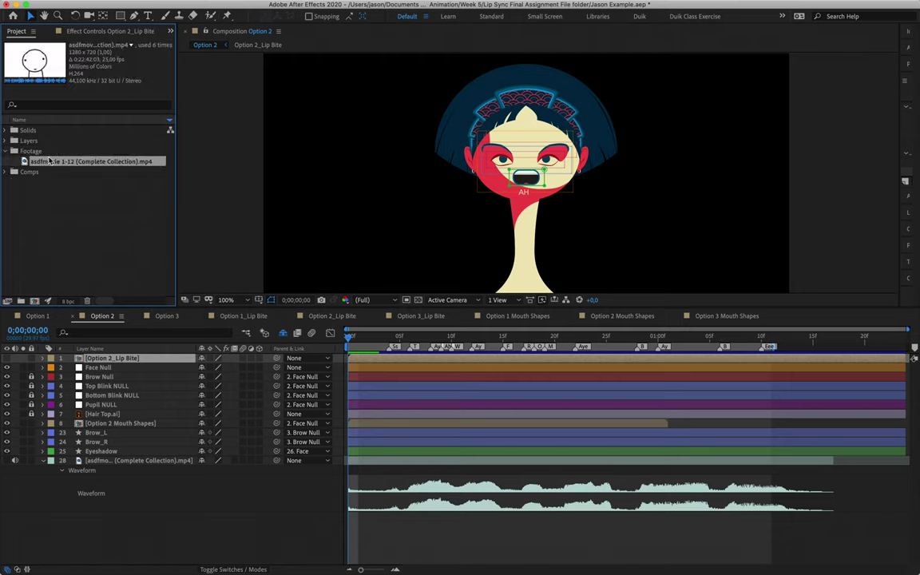
pyautogui.click(6, 151)
pyautogui.click(26, 161)
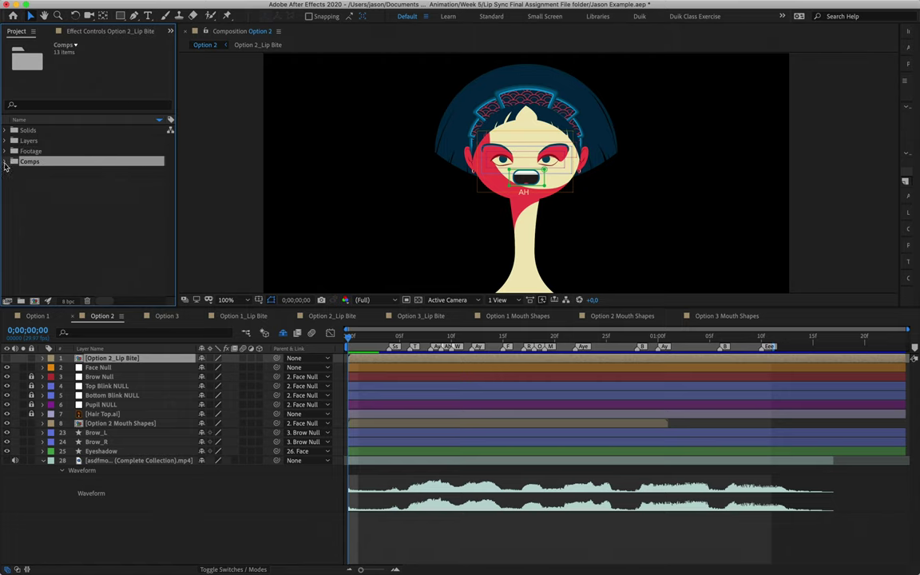
pyautogui.click(6, 161)
pyautogui.scroll(1, 76, 217)
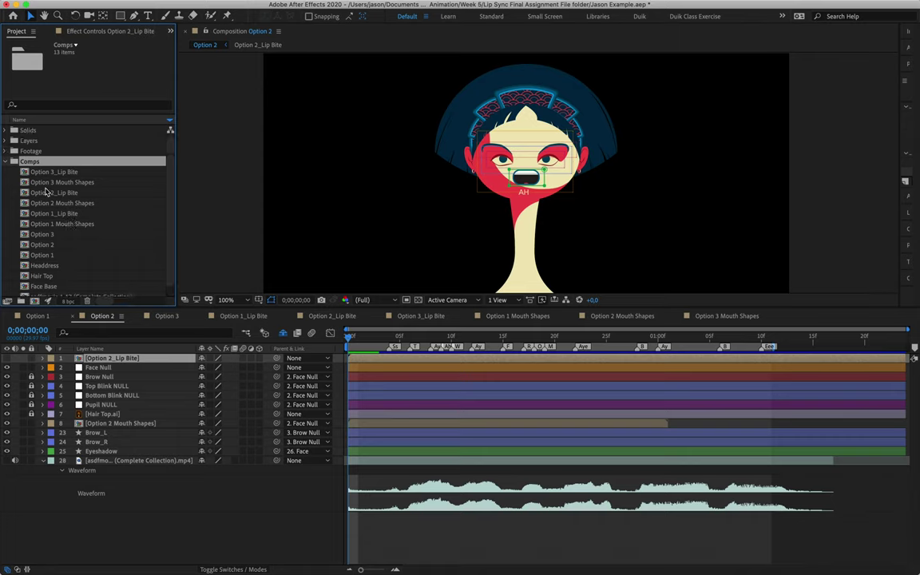
pyautogui.click(6, 161)
# Try creating five nested folders in the project, and delete them all
pyautogui.click(37, 223)
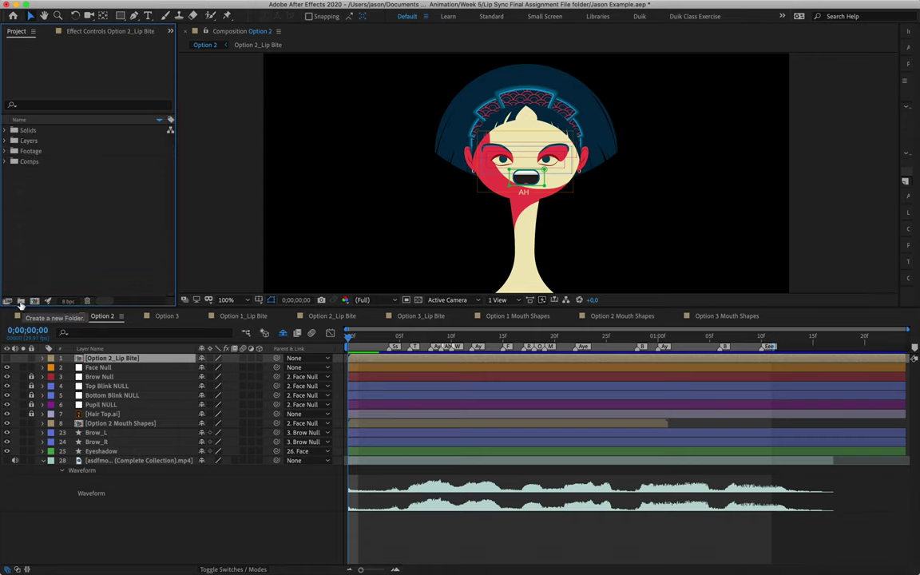
pyautogui.click(20, 302)
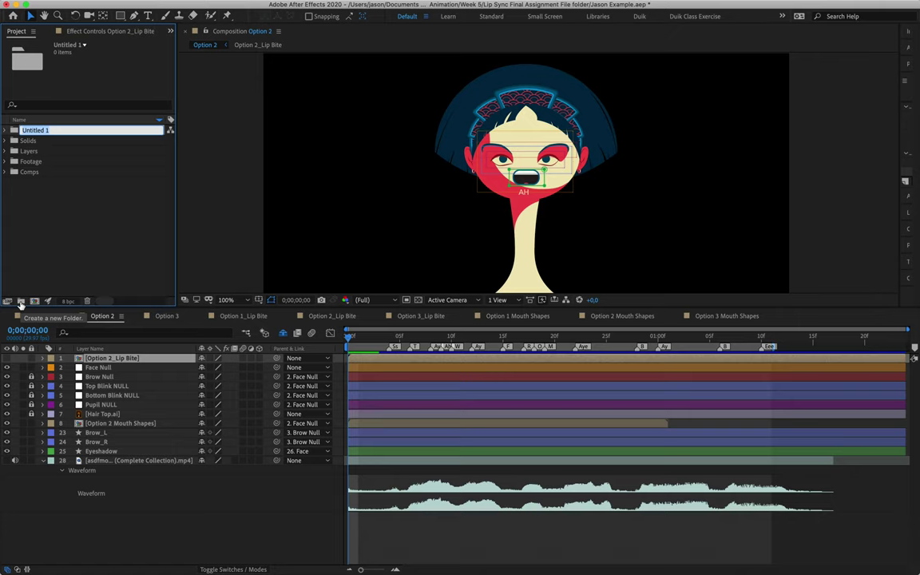
pyautogui.click(20, 301)
pyautogui.click(20, 302)
pyautogui.click(21, 302)
pyautogui.click(21, 301)
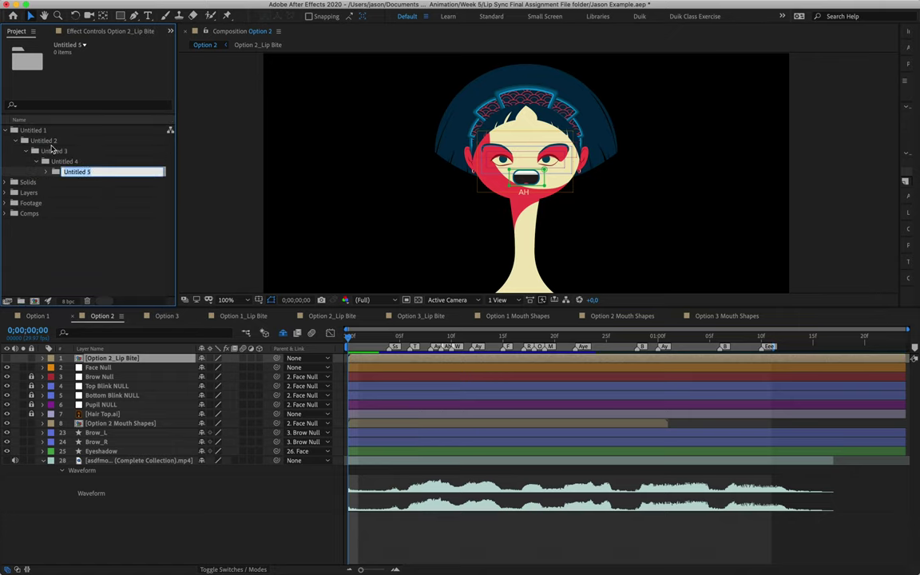
pyautogui.keyDown('shift'); pyautogui.click(50, 130); pyautogui.keyUp('shift')
pyautogui.press('Delete')
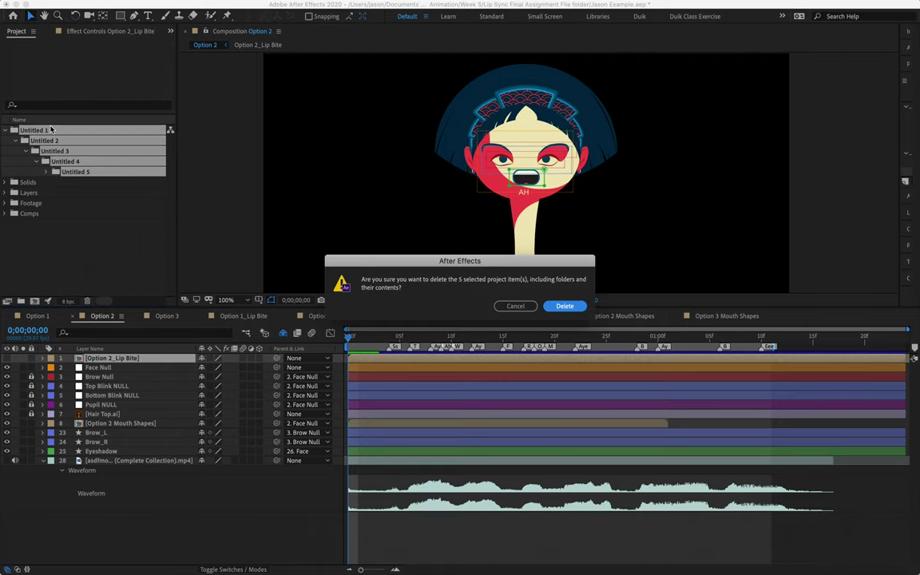
pyautogui.click(557, 307)
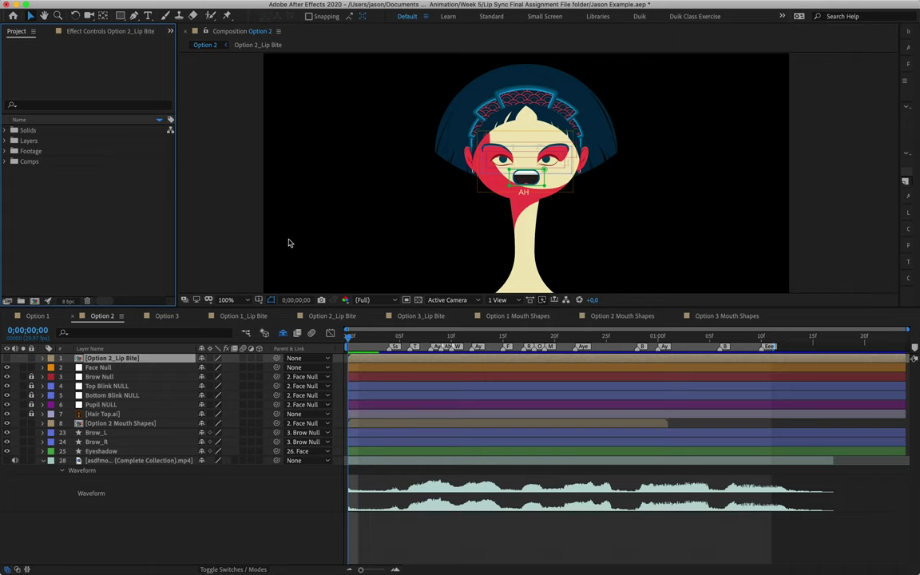
# View the Option 3 composition and its keyframes, and return to the Option 2 composition
pyautogui.click(167, 317)
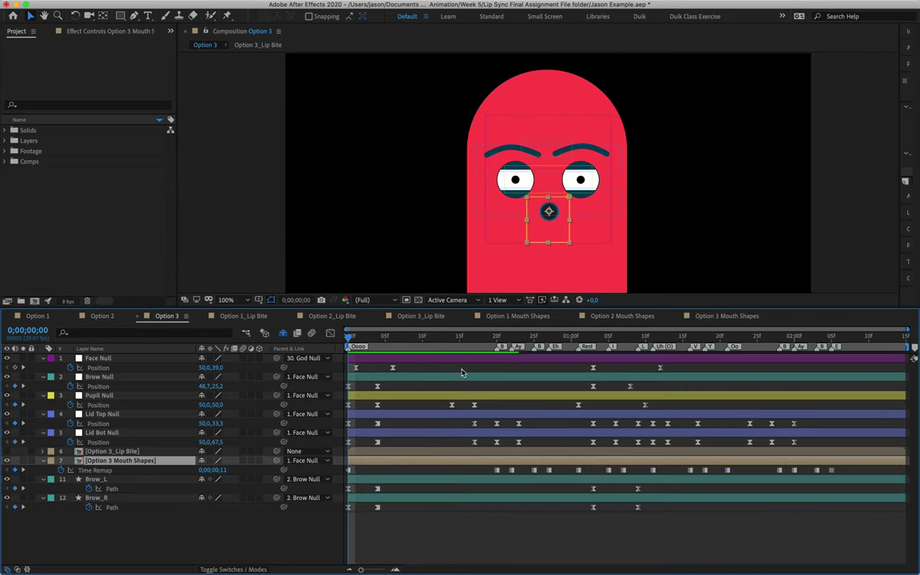
pyautogui.moveTo(349, 339); pyautogui.dragTo(323, 304)
pyautogui.click(100, 316)
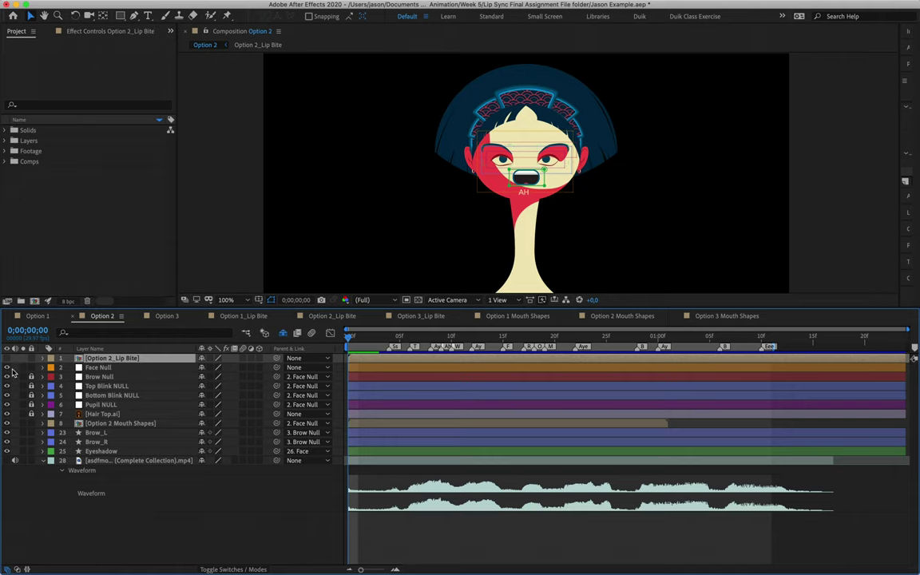
# Hide the Option 2 layers from Face Null down to Brow_R, keeping Option 2 Mouth Shapes and Eyeshadow visible
pyautogui.moveTo(9, 369); pyautogui.dragTo(8, 443)
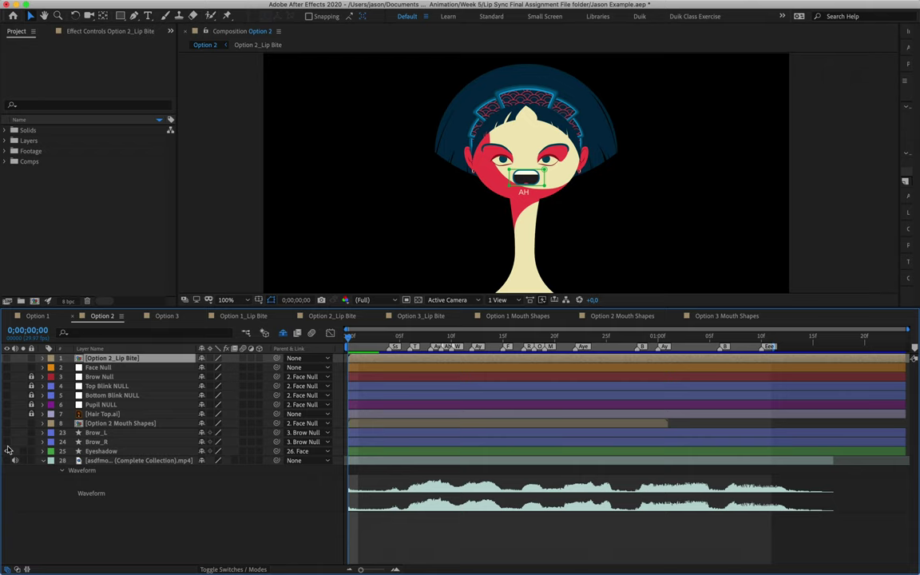
pyautogui.click(95, 453)
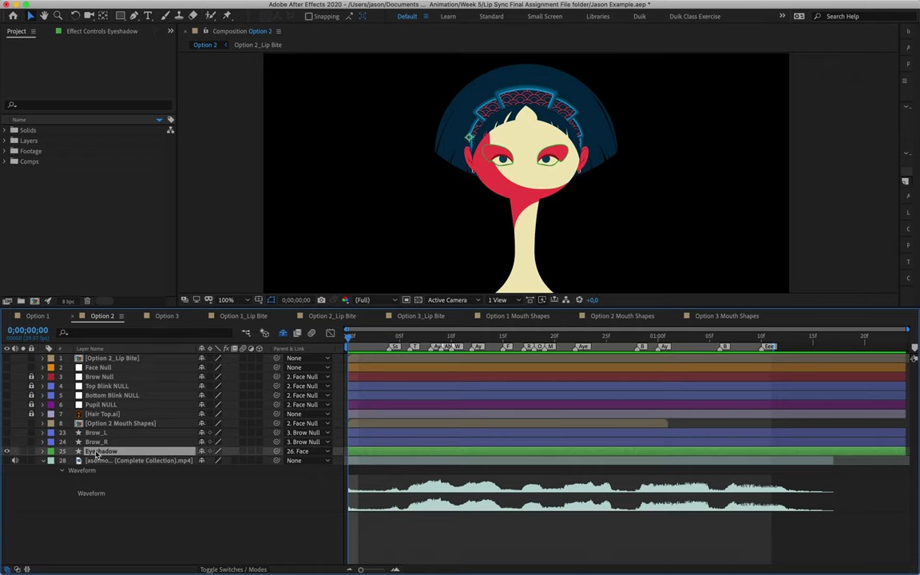
pyautogui.click(7, 423)
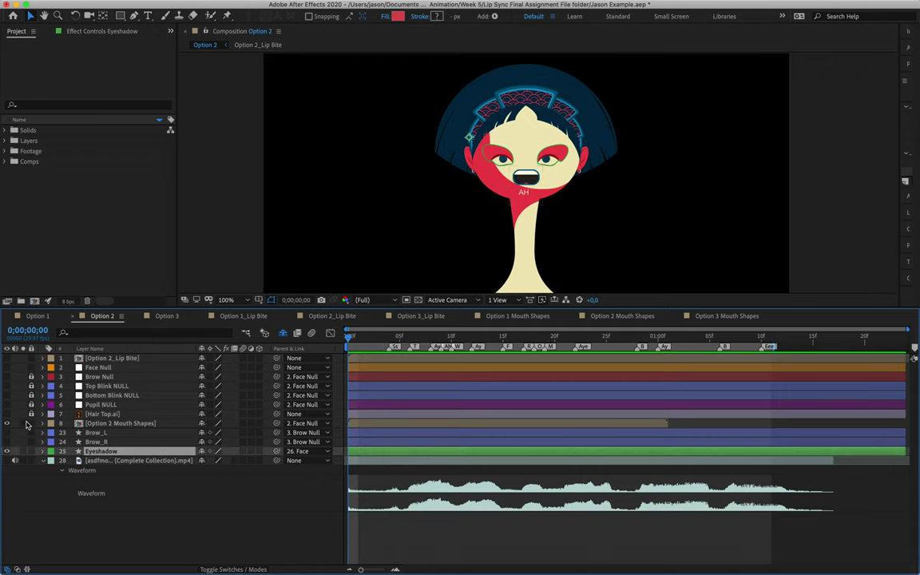
# Examine the mouth shape layers inside the Option 2 Mouth Shapes composition, including the one at 0;00;01;00, and return to Option 2
pyautogui.click(120, 424)
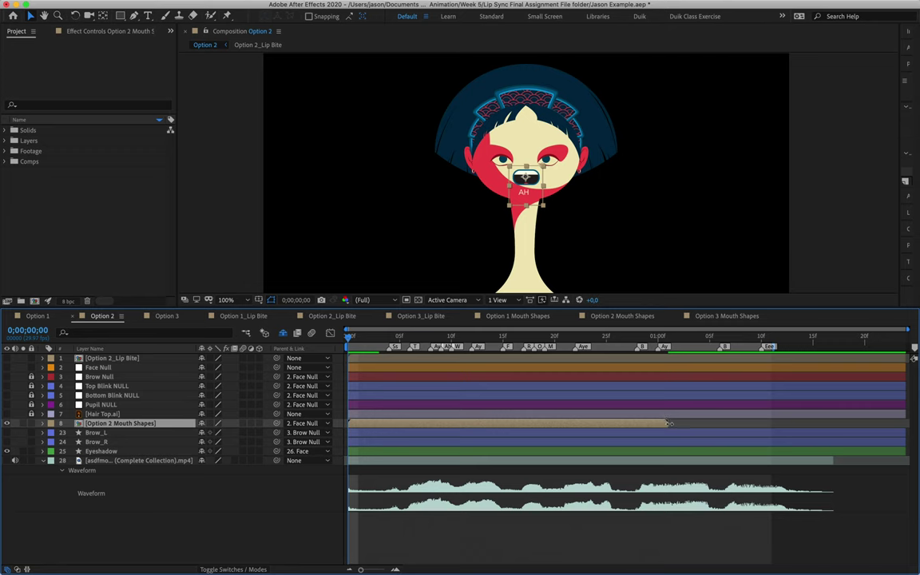
pyautogui.doubleClick(376, 424)
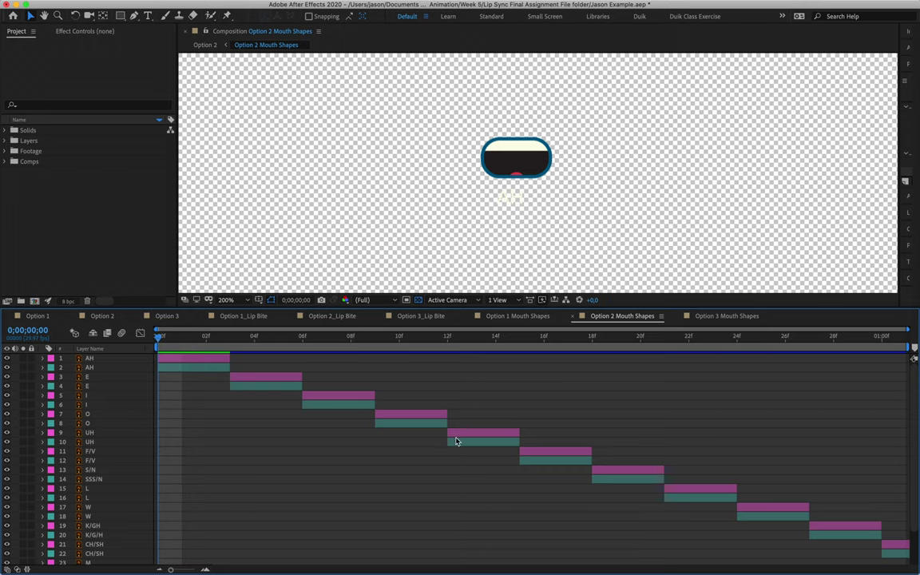
pyautogui.click(906, 336)
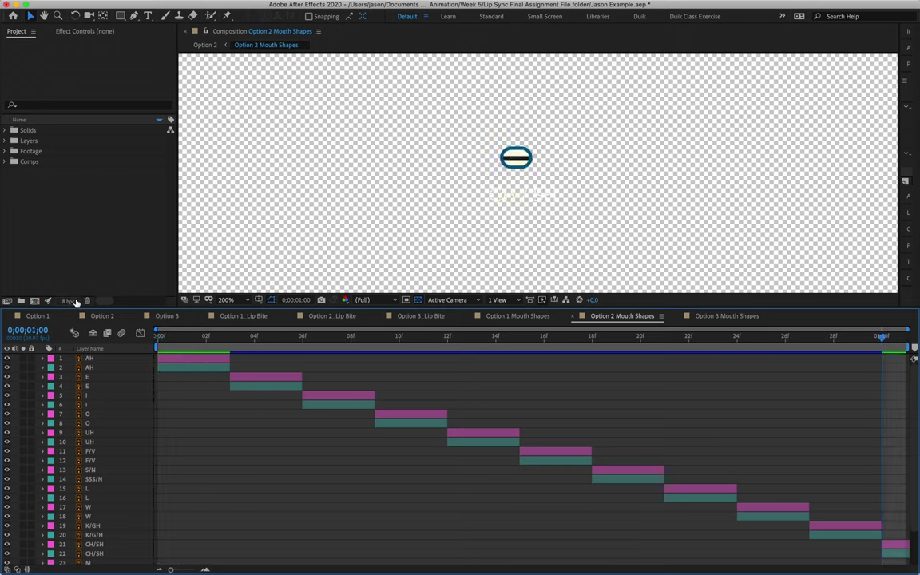
pyautogui.click(102, 316)
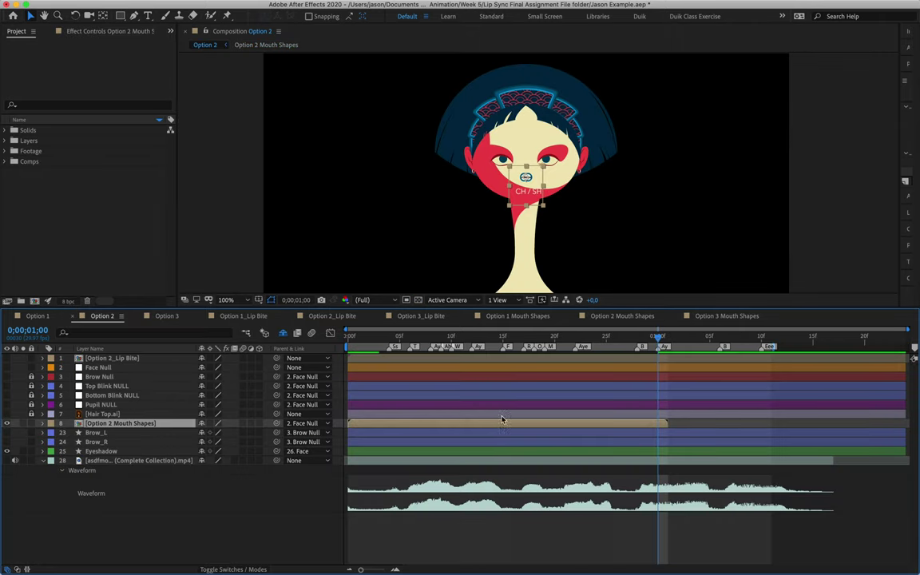
# Enable time remapping on the Option 2 Mouth Shapes layer and extend the layer to the end of the audio clip
pyautogui.rightClick(471, 425)
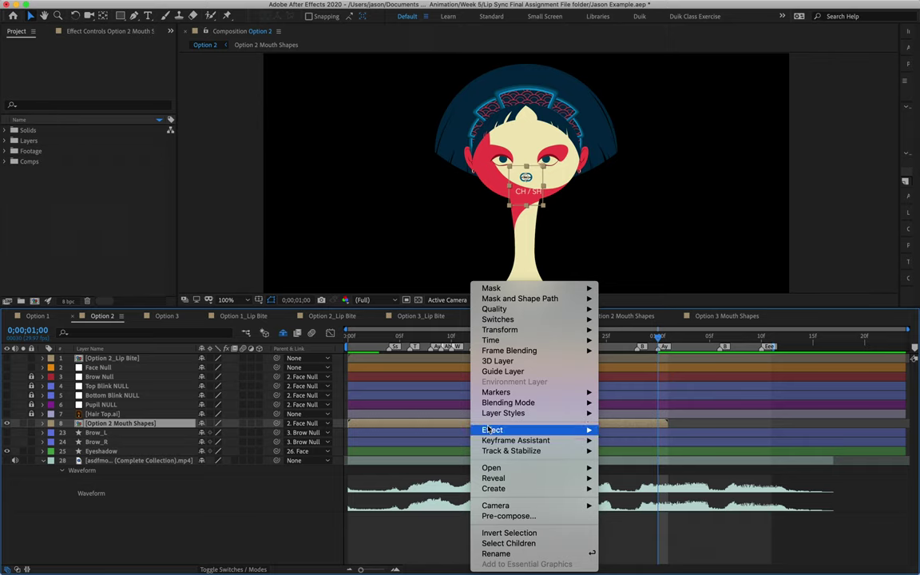
pyautogui.moveTo(508, 344)
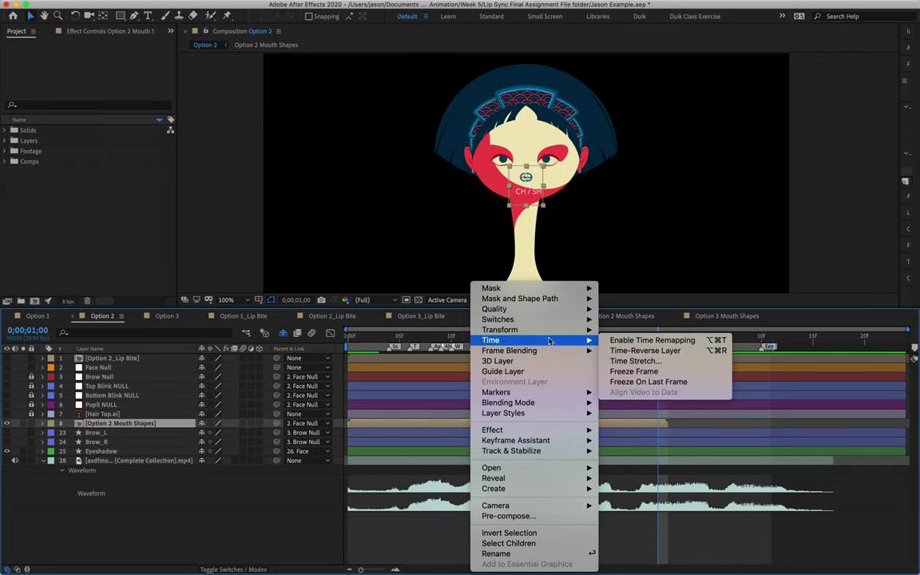
pyautogui.click(701, 344)
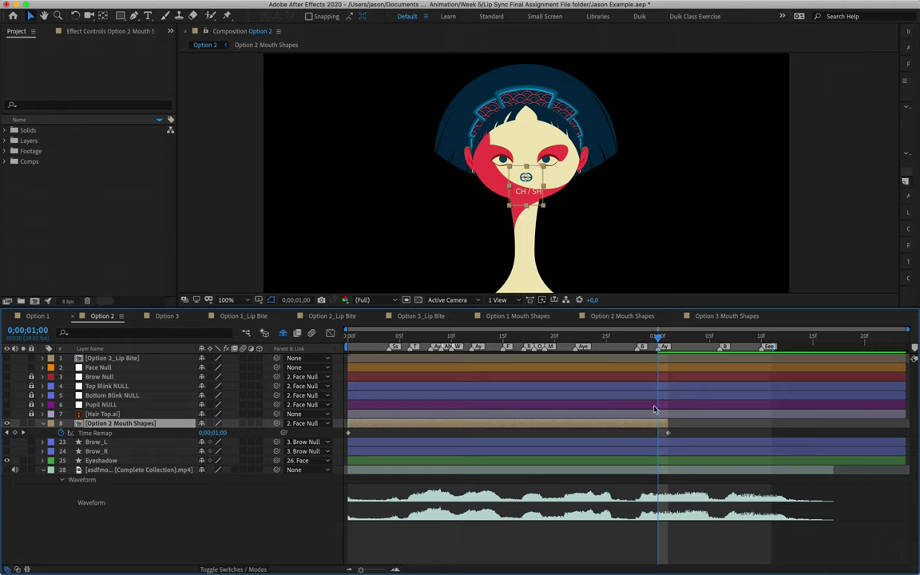
pyautogui.moveTo(669, 425); pyautogui.dragTo(833, 425)
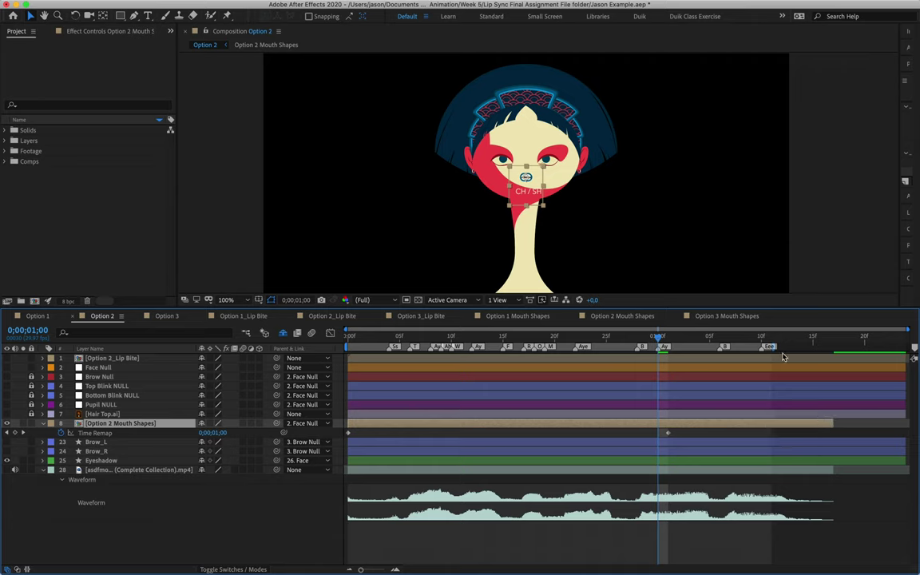
# Try the ending Time Remap keyframe at the layer's end and at frame 5, previewing how the mouth changes
pyautogui.press('Return')
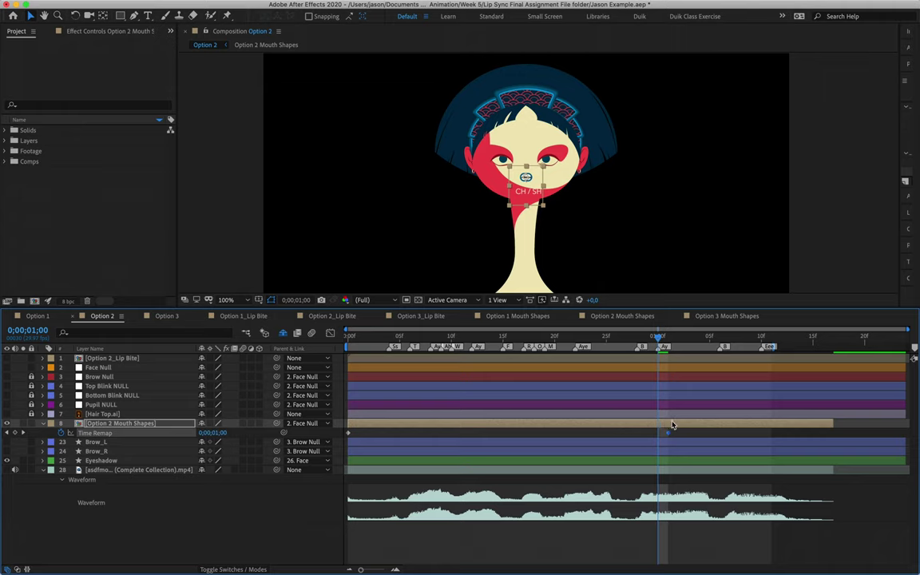
pyautogui.moveTo(669, 436); pyautogui.dragTo(833, 434)
pyautogui.press('space')
pyautogui.press('space')
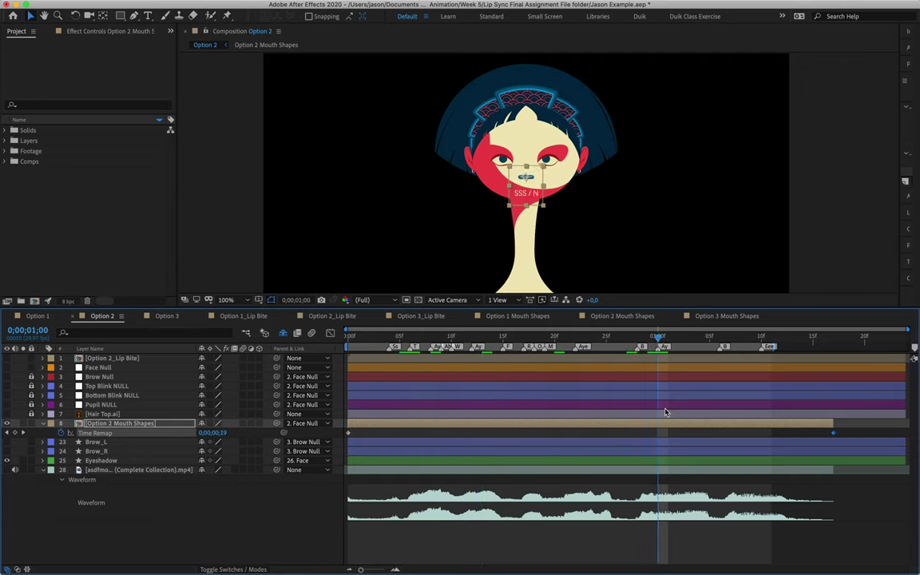
pyautogui.moveTo(832, 433); pyautogui.dragTo(399, 440)
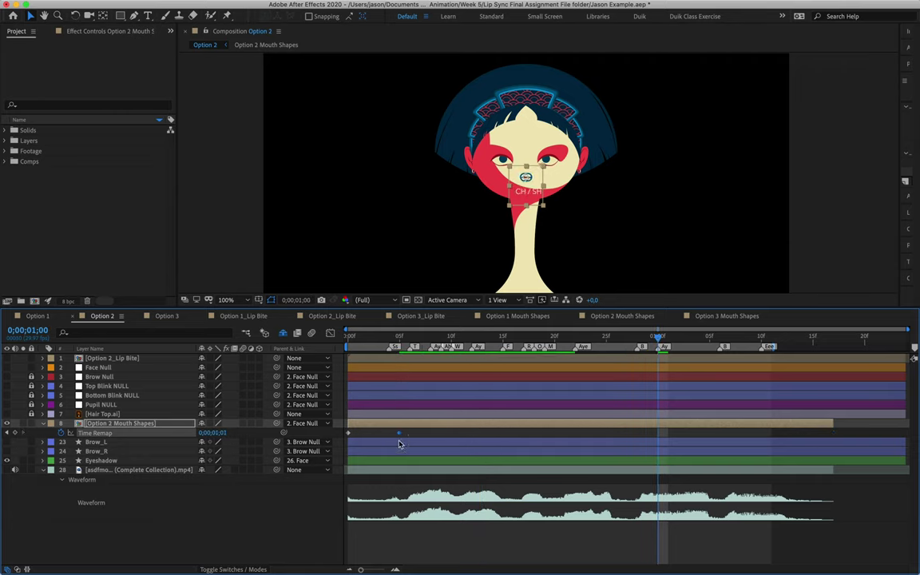
pyautogui.moveTo(358, 334); pyautogui.dragTo(341, 347)
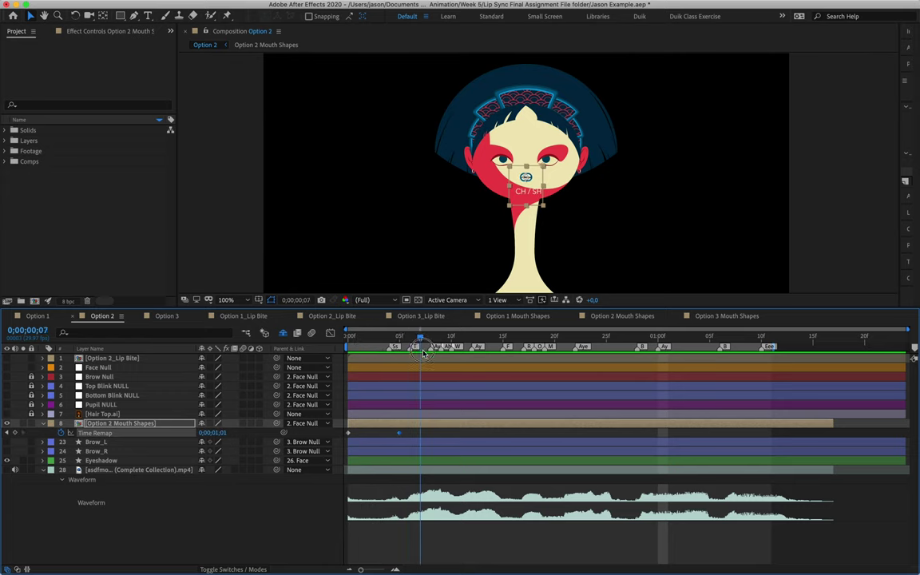
pyautogui.click(722, 341)
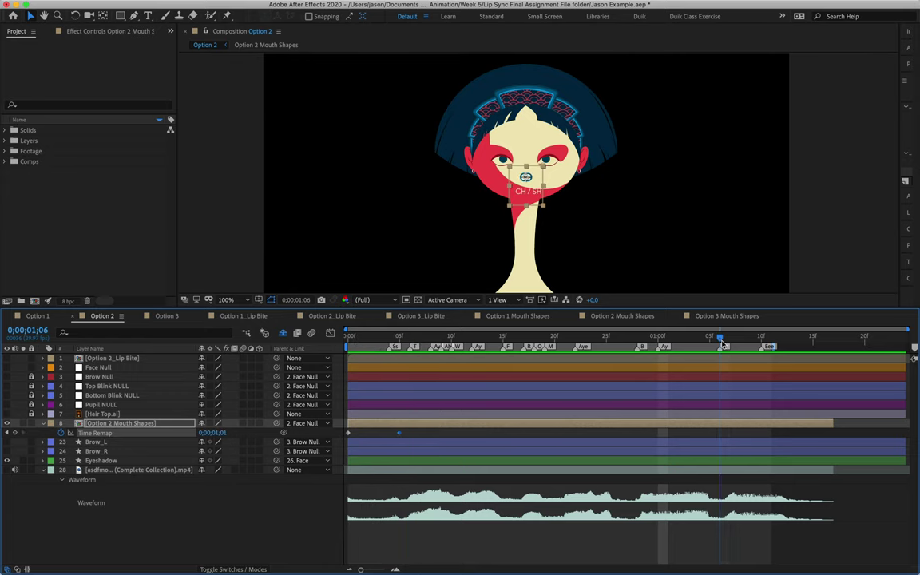
# Delete the ending Time Remap keyframe and convert the first one, at 0;00;00;00, to a hold keyframe
pyautogui.click(398, 433)
pyautogui.press('Delete')
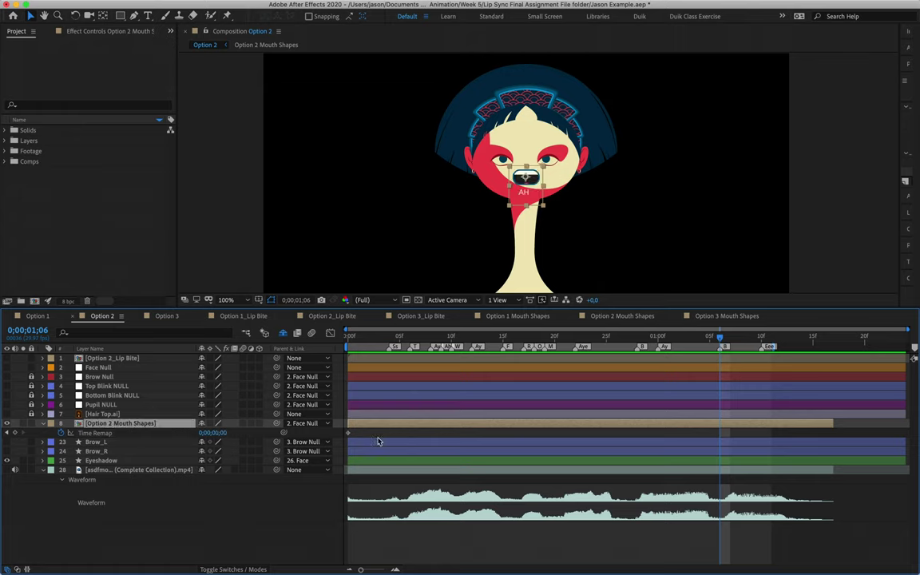
pyautogui.press('Home')
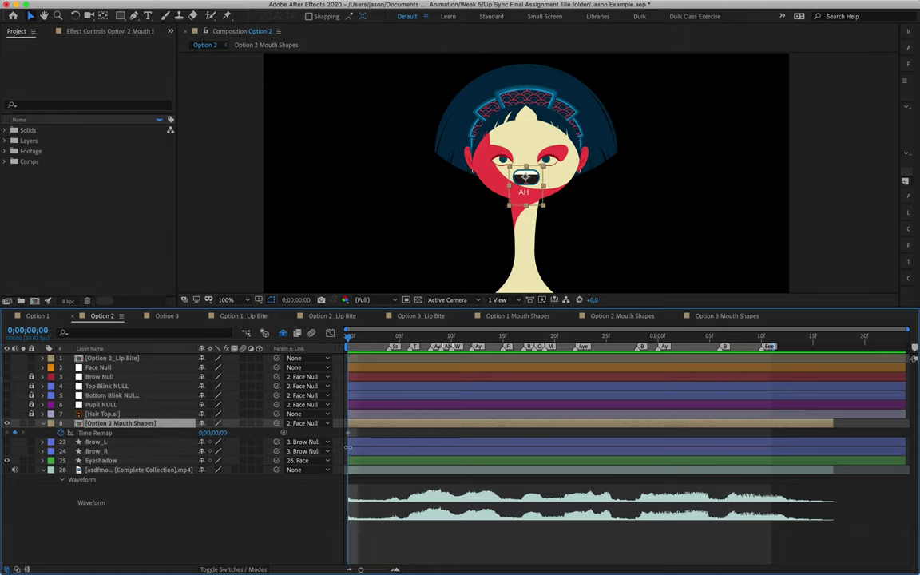
pyautogui.press('Return')
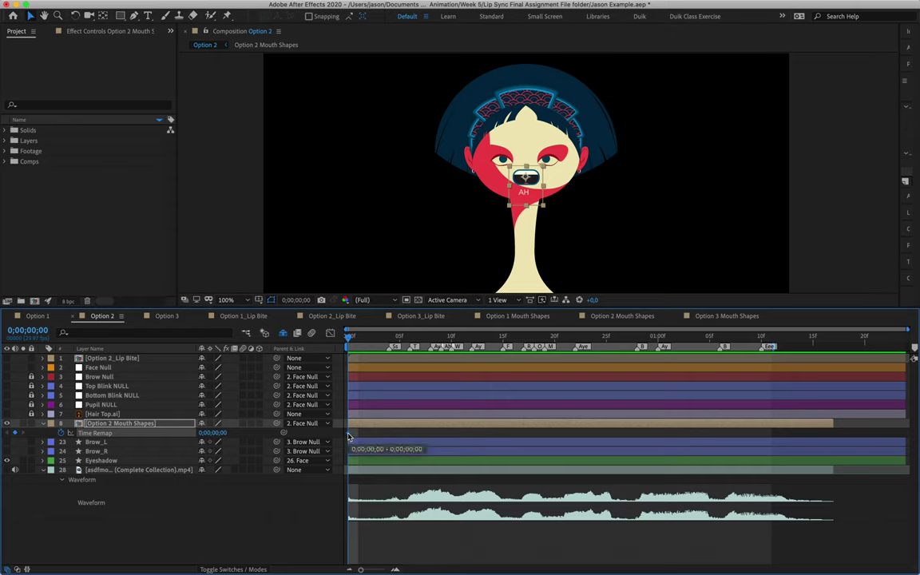
pyautogui.rightClick(349, 437)
pyautogui.click(407, 519)
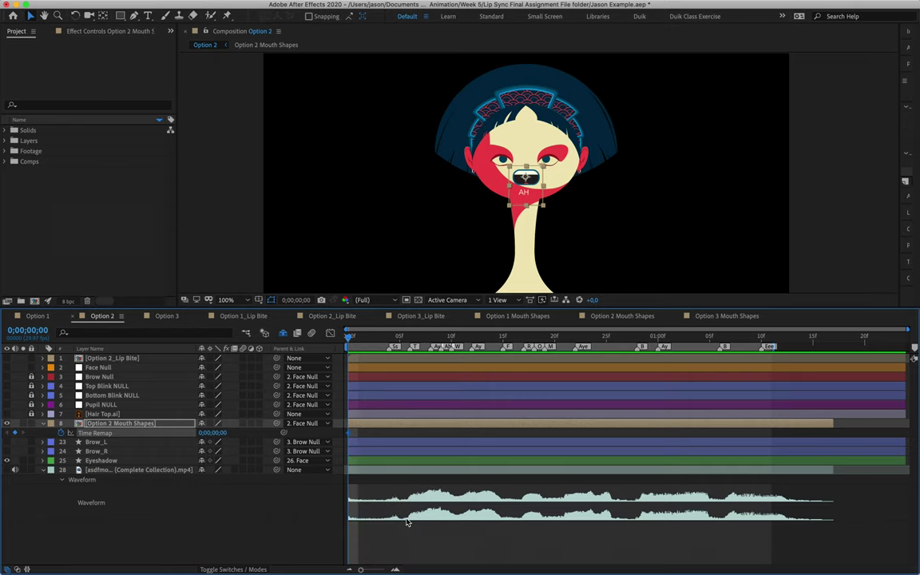
pyautogui.rightClick(349, 434)
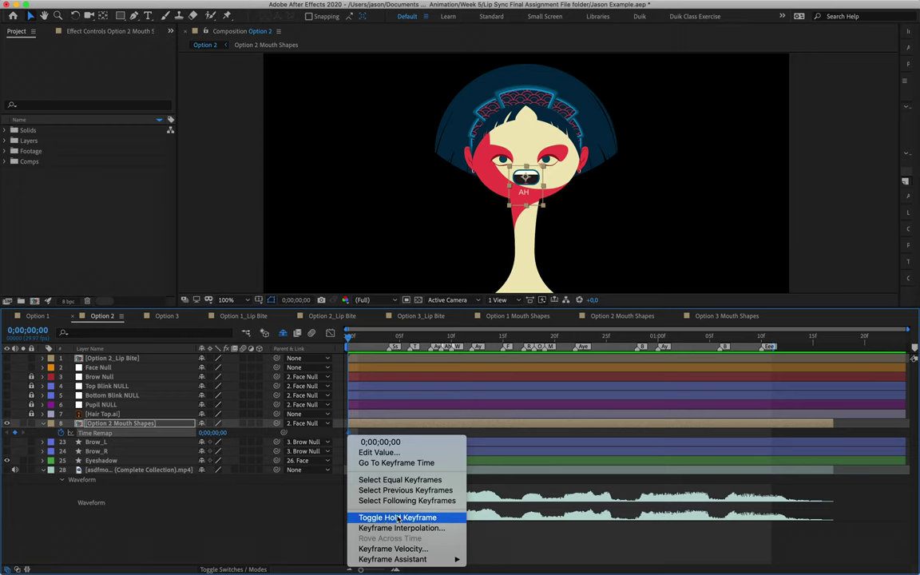
pyautogui.click(257, 524)
# At frame 4 on the Ss marker, set the mouth layer's Time Remap to 0;00;00;18 for the SSS / N shape
pyautogui.moveTo(349, 337); pyautogui.dragTo(389, 338)
pyautogui.press('.')
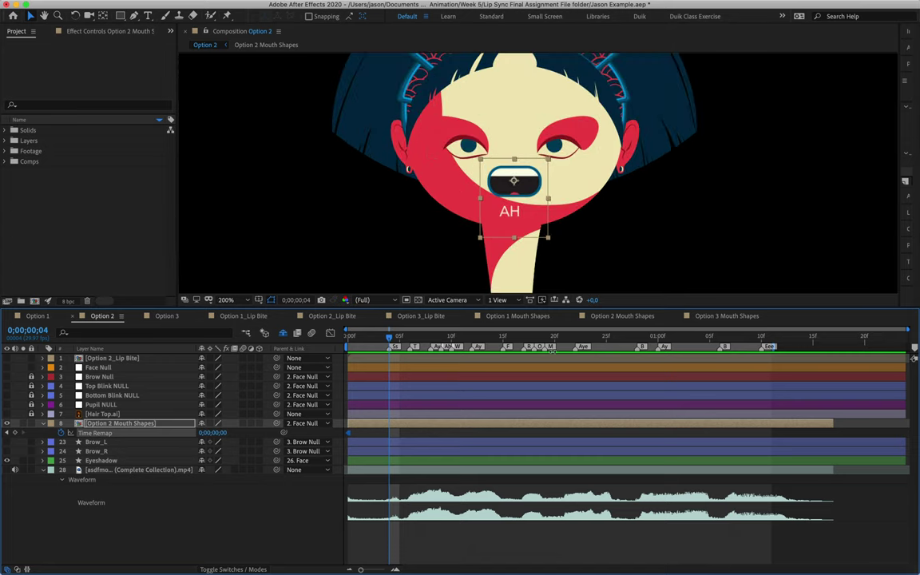
pyautogui.press('=')
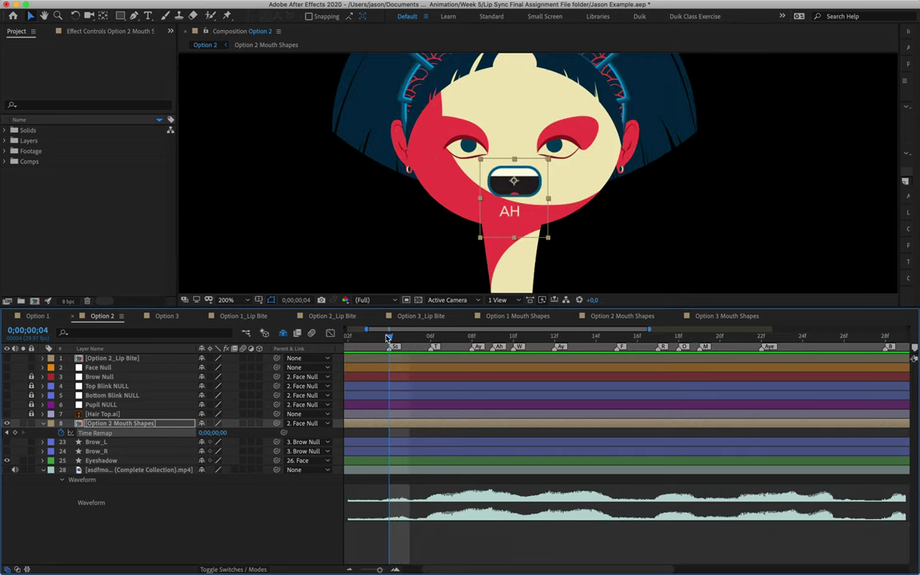
pyautogui.moveTo(421, 338); pyautogui.dragTo(385, 336)
pyautogui.click(160, 423)
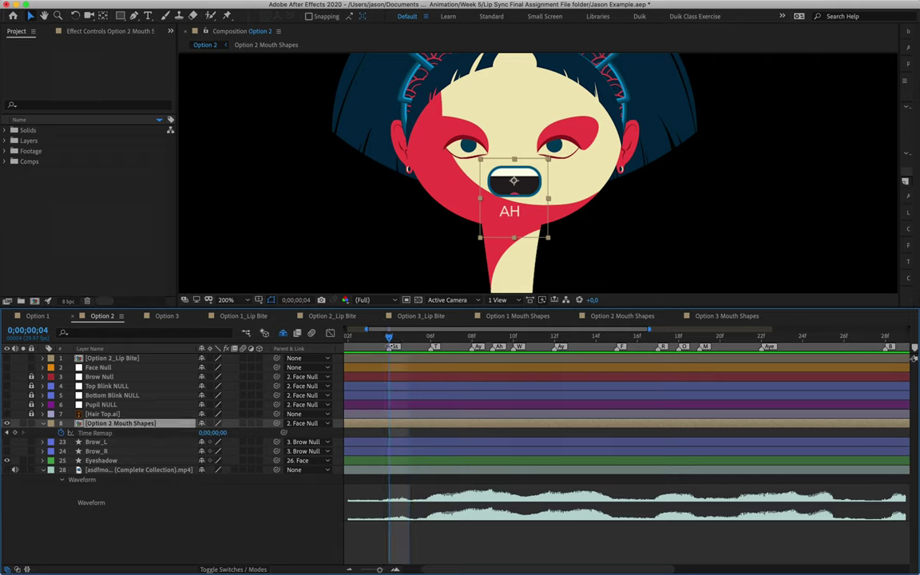
pyautogui.press('space')
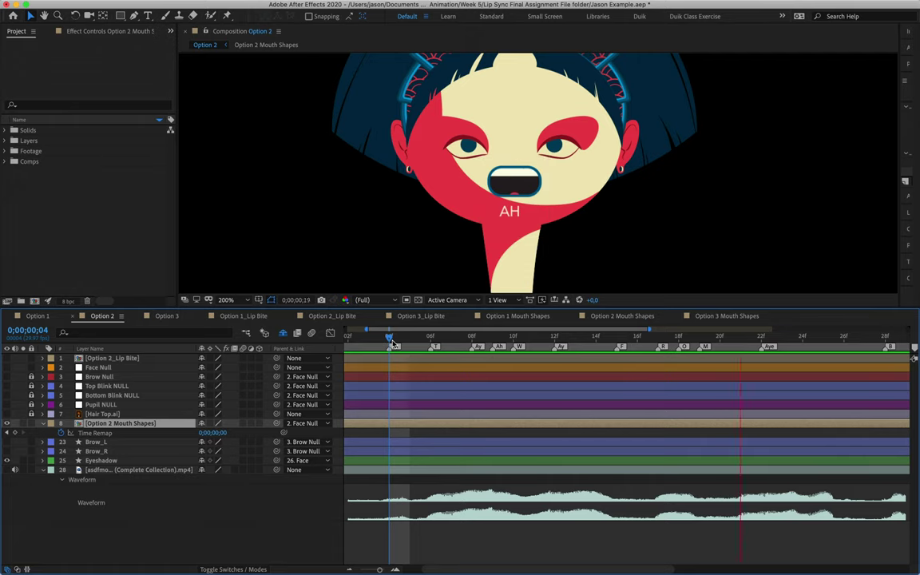
pyautogui.moveTo(391, 340); pyautogui.dragTo(392, 340)
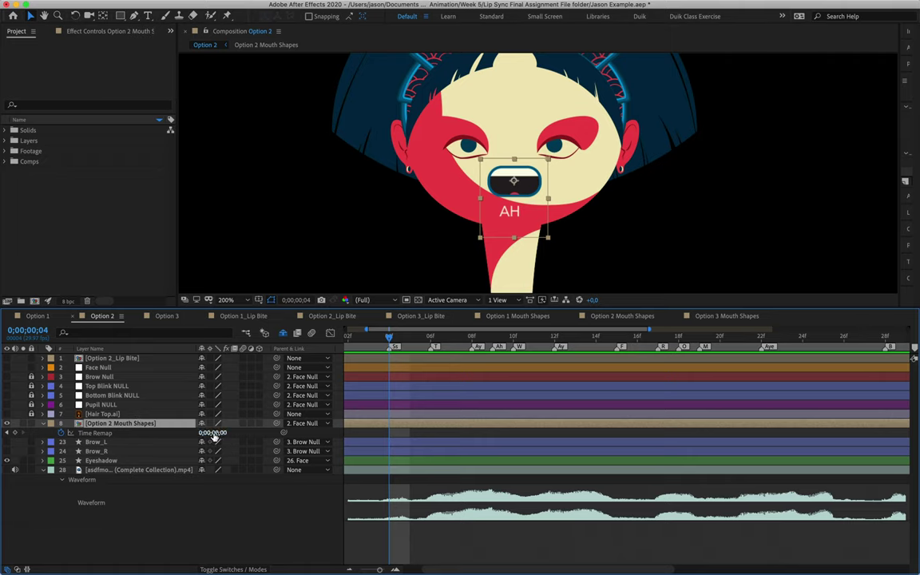
pyautogui.moveTo(221, 433); pyautogui.dragTo(322, 431)
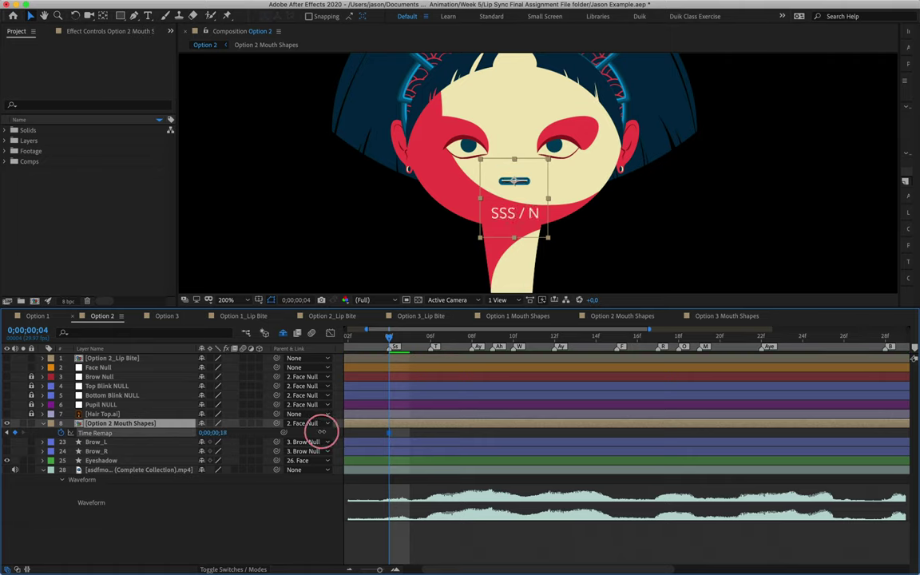
# Set Time Remap to 0;00;01;00 (CH / SH) at frame 6 on the T marker and 0;00;00;14 (UH) at frame 8 on the Ay marker
pyautogui.click(431, 339)
pyautogui.moveTo(224, 434); pyautogui.dragTo(270, 412)
pyautogui.click(472, 338)
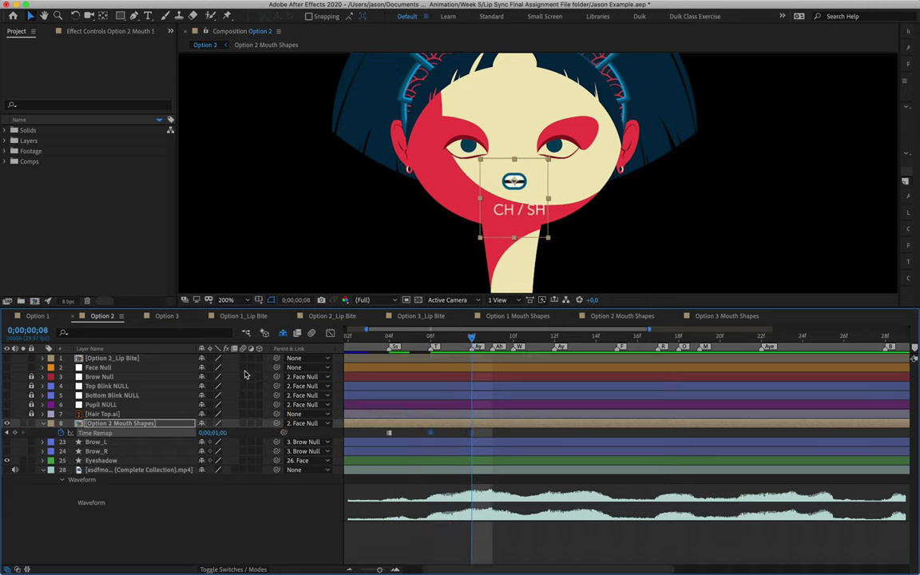
pyautogui.moveTo(226, 434); pyautogui.dragTo(175, 431)
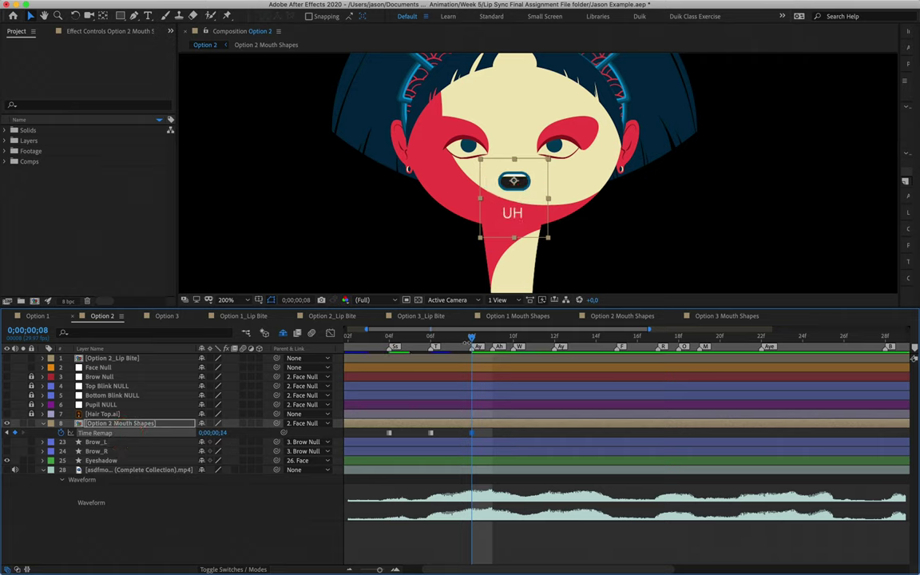
# Add a Time Remap keyframe at frame 9 on the Ah marker, and set 0;00;00;25 (W) at frame 10
pyautogui.moveTo(482, 341); pyautogui.dragTo(495, 341)
pyautogui.hotkey('alt', 'shift', 't')
pyautogui.moveTo(477, 342); pyautogui.dragTo(512, 339)
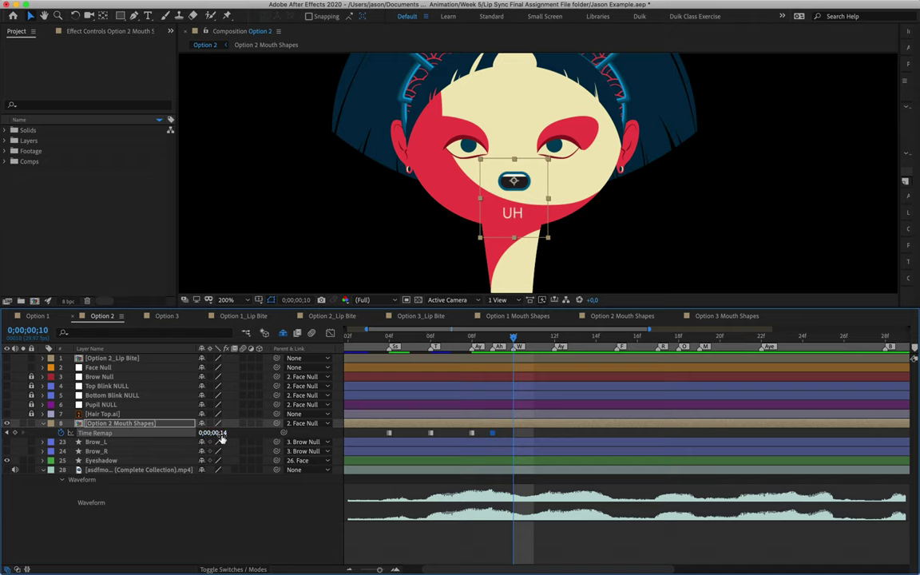
pyautogui.moveTo(223, 434); pyautogui.dragTo(281, 434)
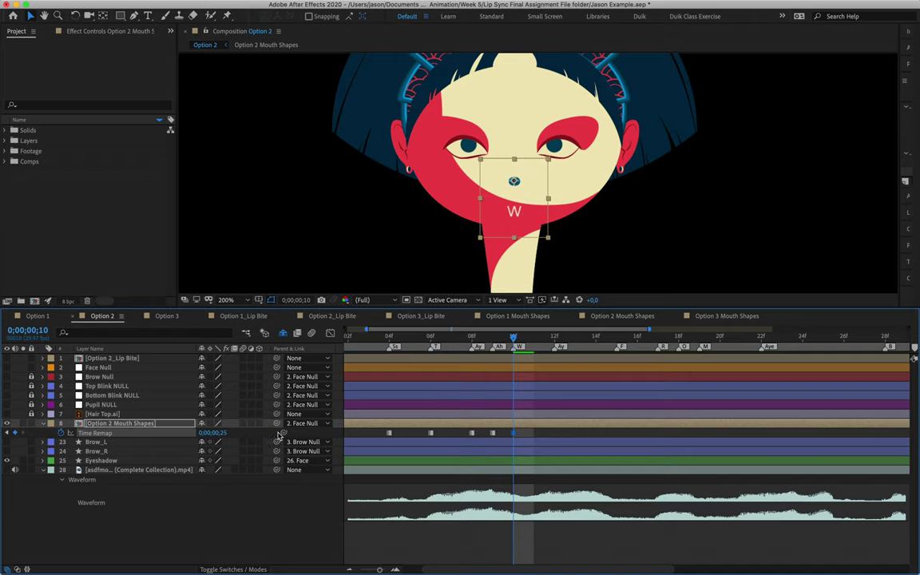
# Copy the UH Time Remap keyframe from frame 8 to frame 12 on the Ay marker
pyautogui.click(555, 339)
pyautogui.click(472, 434)
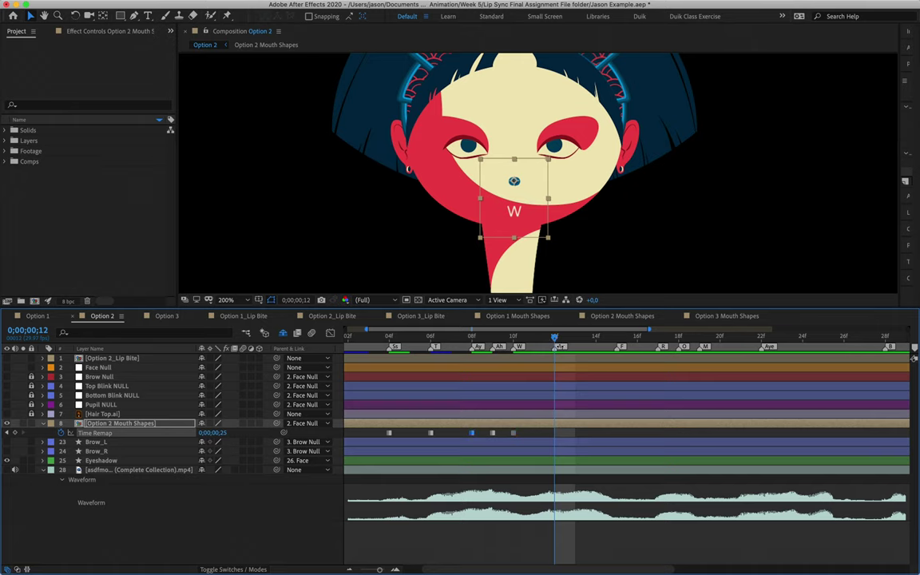
pyautogui.click(474, 338)
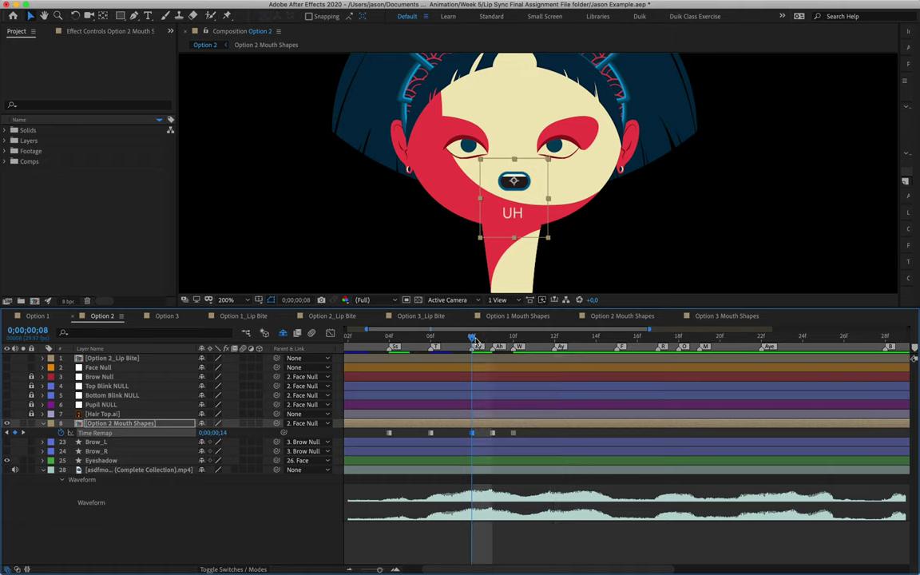
pyautogui.click(556, 338)
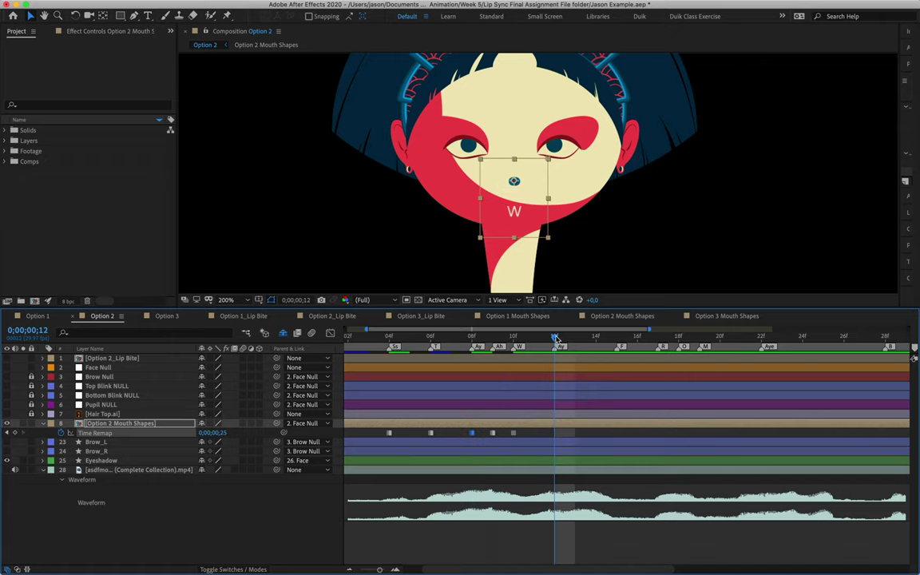
pyautogui.hotkey('ctrl', 'v')
# Set Time Remap to 0;00;00;15 (F / V) at frame 15 on the F marker and 0;00;01;00 (CH / SH) at frame 17 on the R marker
pyautogui.click(615, 339)
pyautogui.moveTo(224, 433); pyautogui.dragTo(268, 425)
pyautogui.click(658, 339)
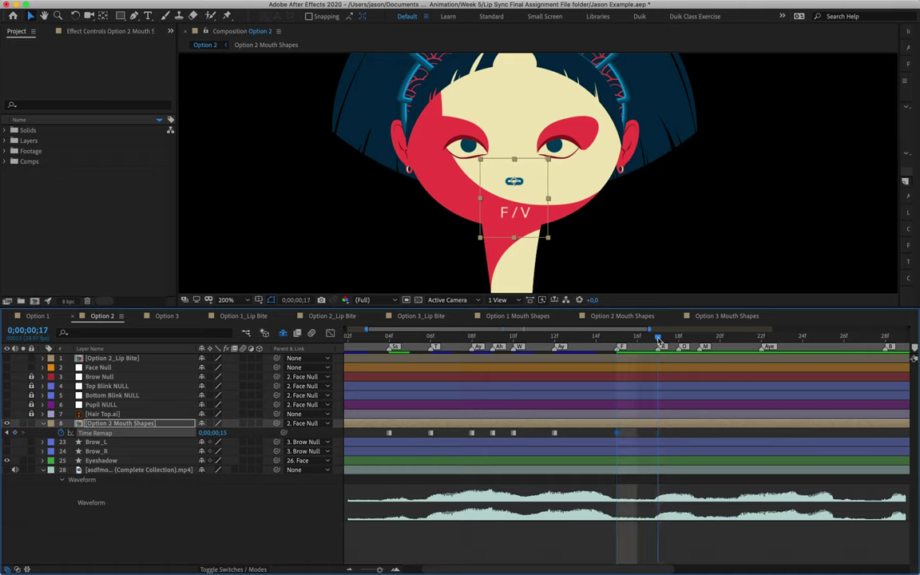
pyautogui.moveTo(224, 435); pyautogui.dragTo(337, 416)
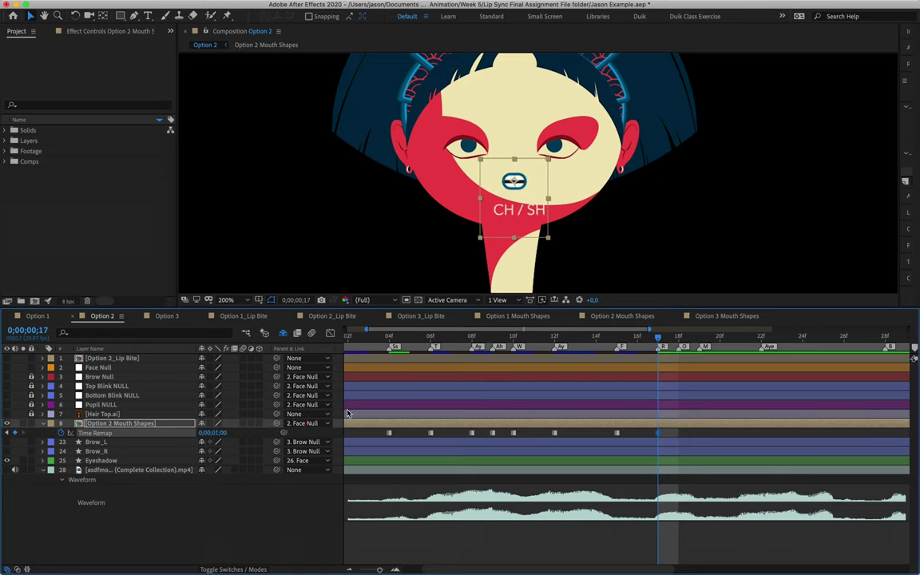
# Set Time Remap to 0;00;00;10 (O) at frame 18 on the O marker and 0;00;00;17 (F / V) at frame 19 on the M marker
pyautogui.press('pagedown')
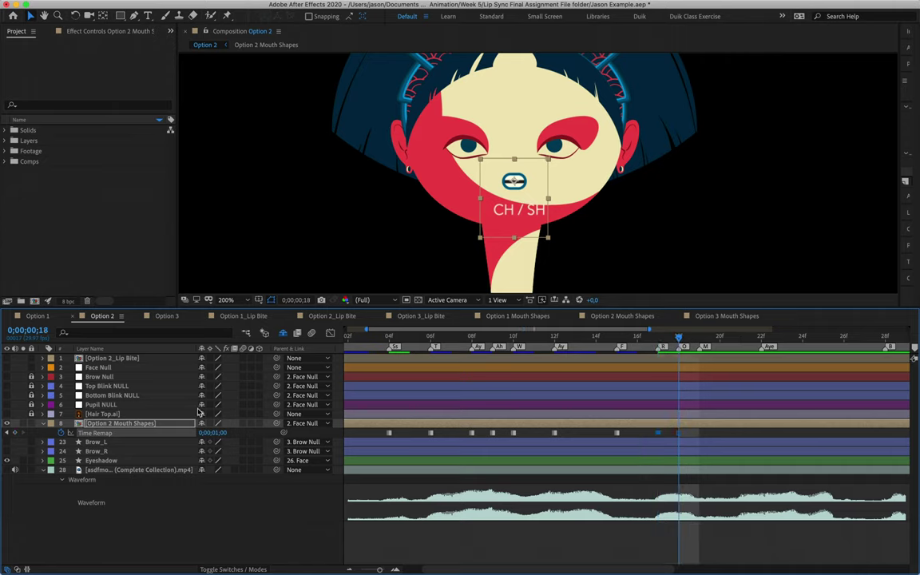
pyautogui.moveTo(224, 433); pyautogui.dragTo(104, 427)
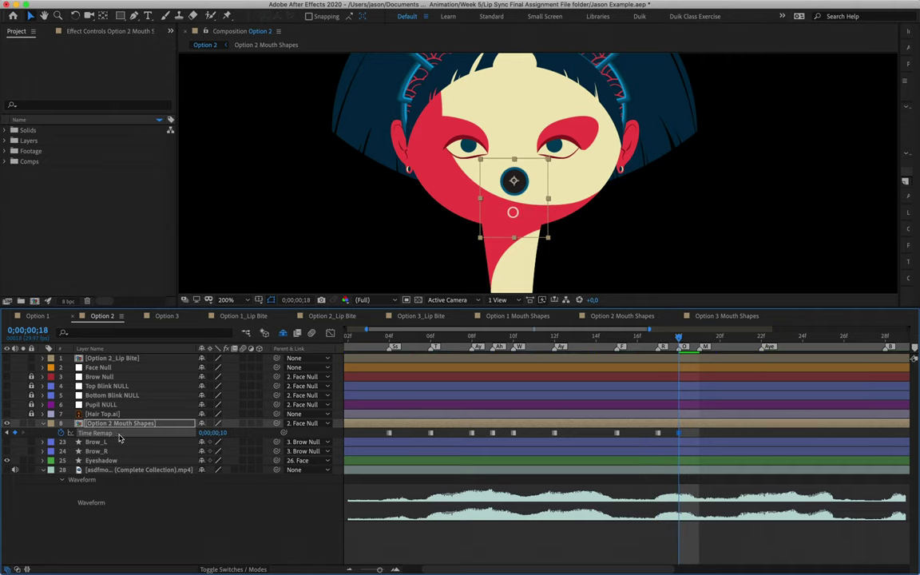
pyautogui.click(697, 341)
pyautogui.moveTo(219, 432); pyautogui.dragTo(253, 423)
# Copy the UH Time Remap keyframe from frame 12 to frame 22 on the Aye marker
pyautogui.press('space')
pyautogui.moveTo(787, 384); pyautogui.dragTo(641, 406)
pyautogui.press('v')
pyautogui.moveTo(407, 437)
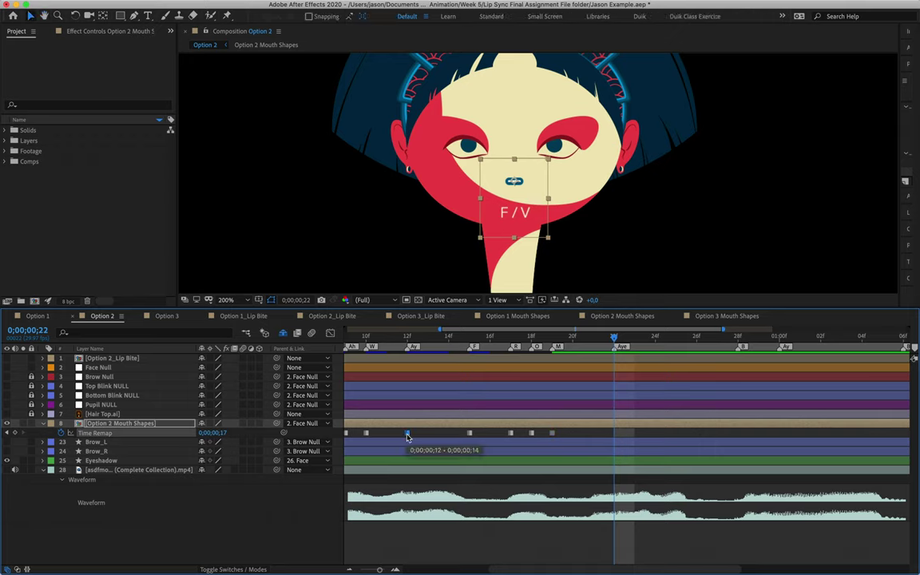
pyautogui.press('super+c')
pyautogui.press('super+v')
# Set Time Remap to 0;00;00;25 (W) at frame 28 on the B marker, and paste the UH keyframe at 0;00;01;00 on the Ay marker
pyautogui.click(737, 338)
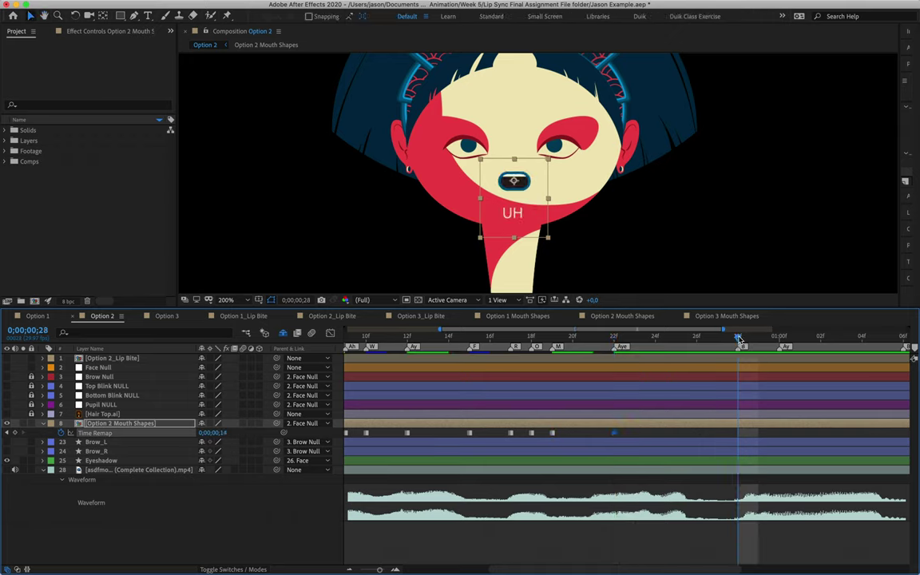
pyautogui.moveTo(704, 387); pyautogui.dragTo(487, 404)
pyautogui.press('v')
pyautogui.moveTo(226, 434); pyautogui.dragTo(273, 437)
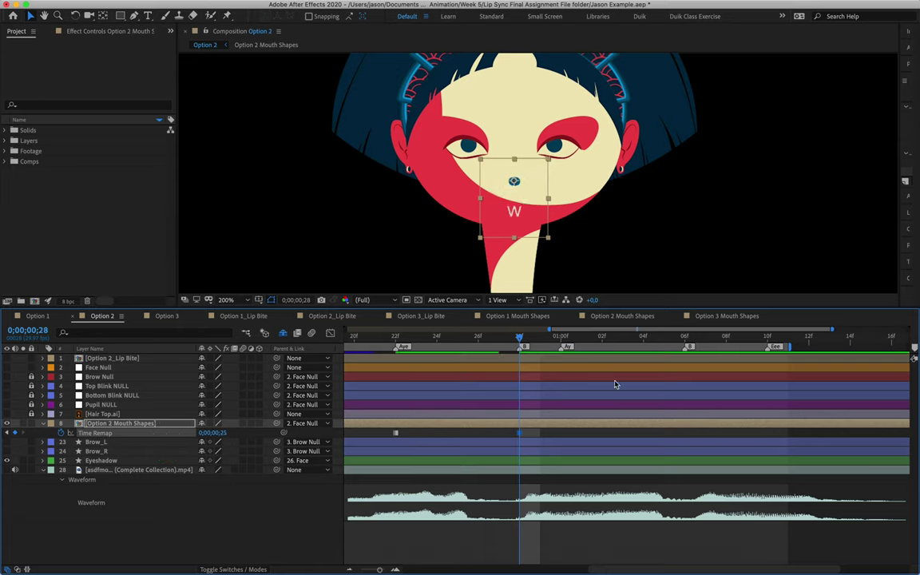
pyautogui.click(563, 342)
pyautogui.press('super+v')
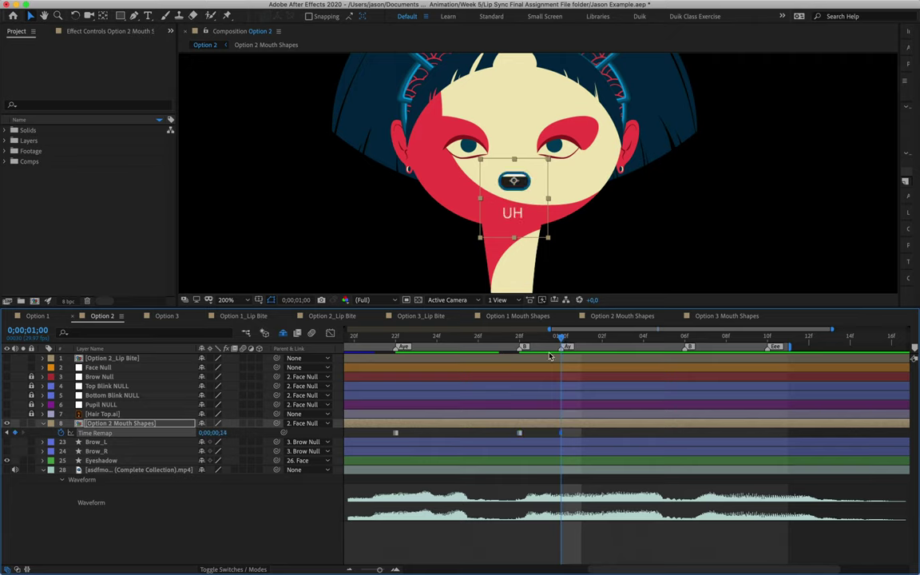
# Copy the frame 28 keyframe to 0;00;01;06 on the second B marker, and set Time Remap to 0;00;00;04 (E) at 0;00;01;10 on the Eee marker
pyautogui.click(685, 340)
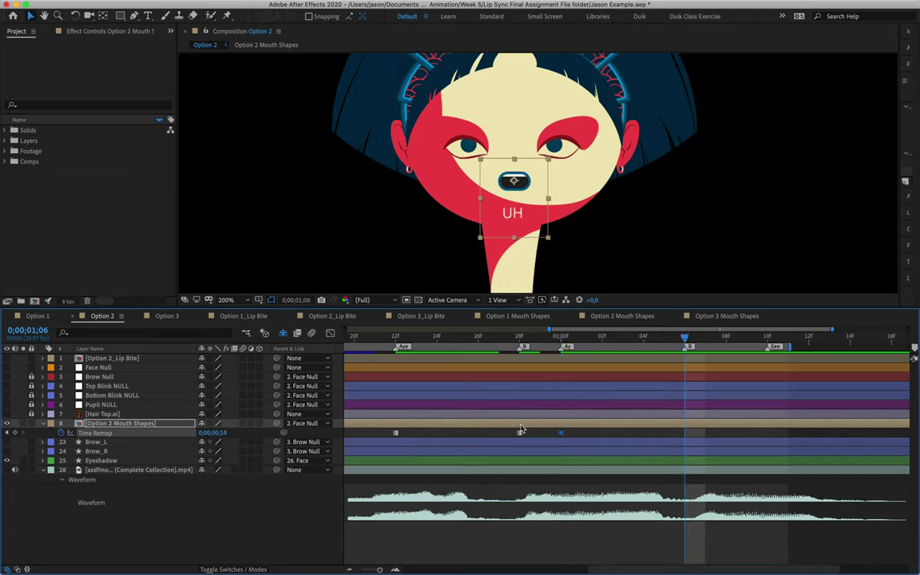
pyautogui.press('super+v')
pyautogui.click(772, 337)
pyautogui.moveTo(226, 434); pyautogui.dragTo(111, 399)
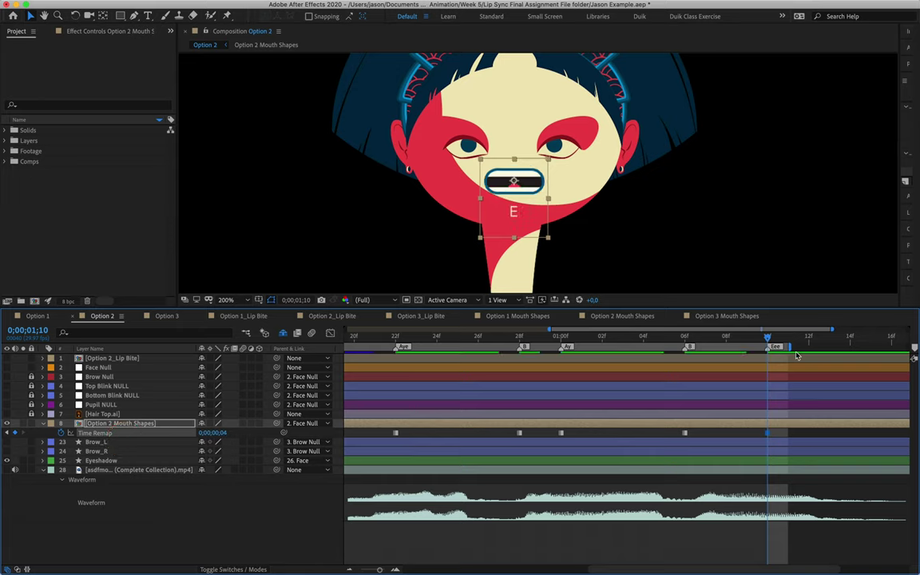
# Extend the work area's end to about 0;00;01;14 and set Time Remap to 0;00;00;16 (F / V) at 0;00;01;13
pyautogui.moveTo(792, 346); pyautogui.dragTo(857, 347)
pyautogui.click(838, 338)
pyautogui.moveTo(201, 432); pyautogui.dragTo(257, 417)
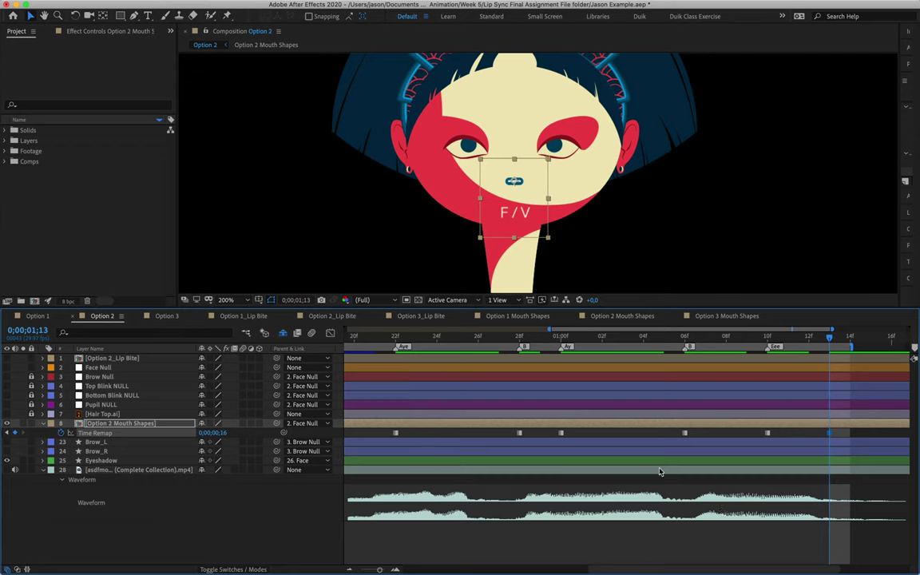
# Play back the lip sync from the start and again from the Ss marker to check the mouth timing
pyautogui.press('-')
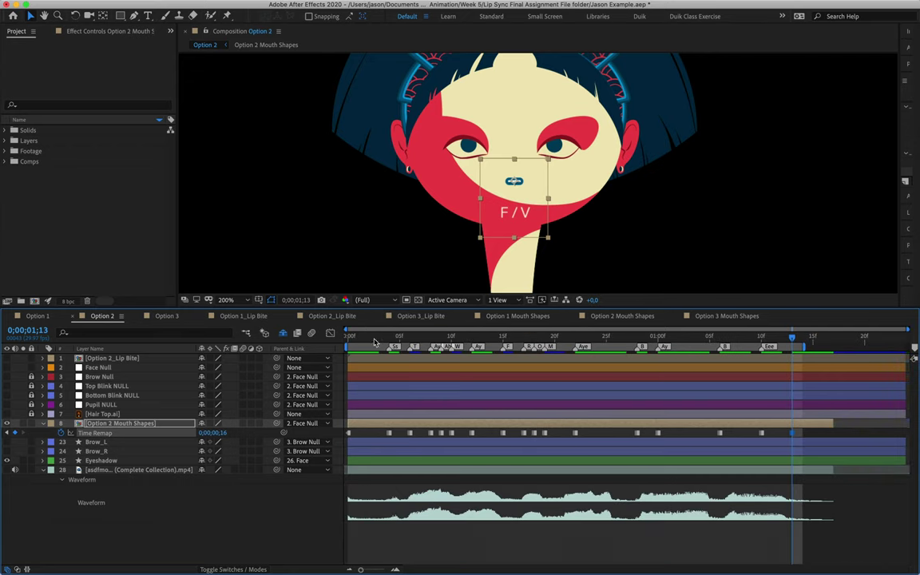
pyautogui.press('Home')
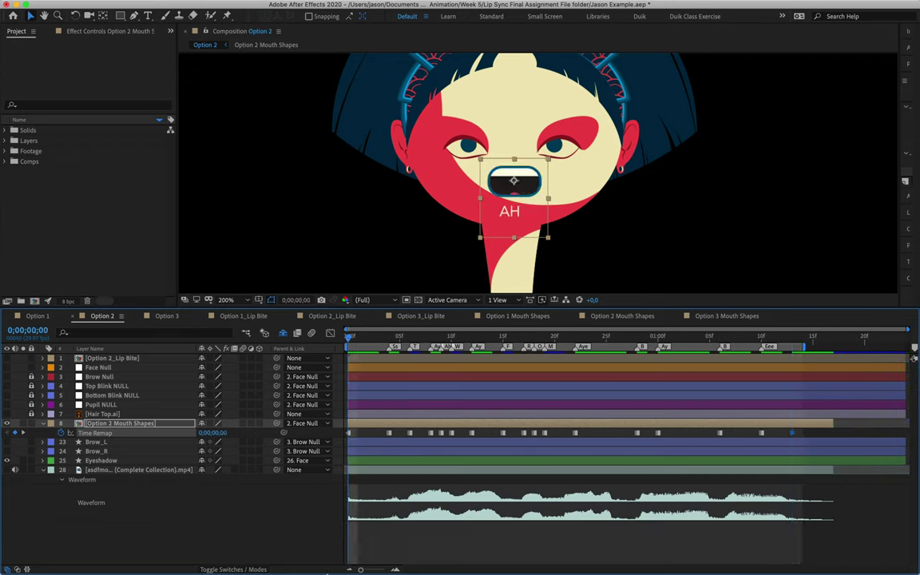
pyautogui.click(365, 436)
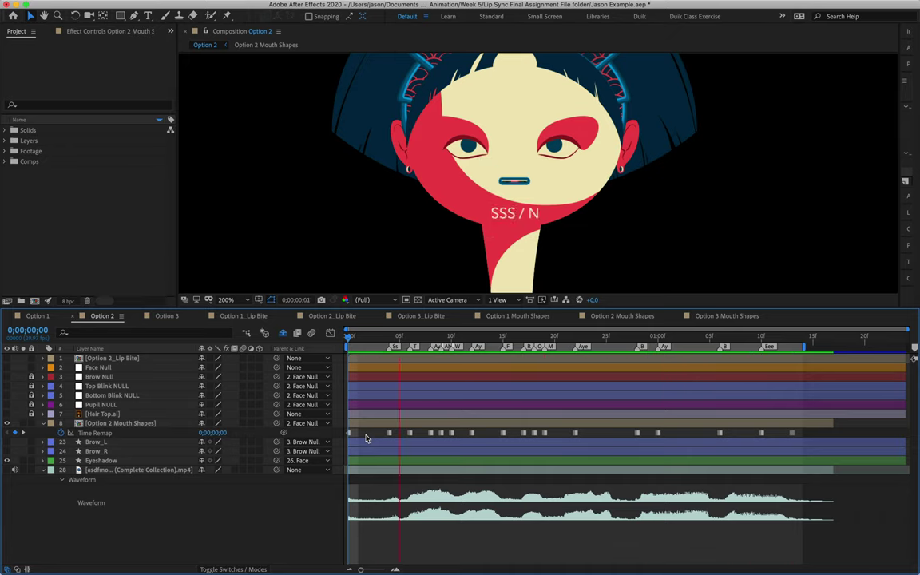
pyautogui.press('space')
pyautogui.click(389, 338)
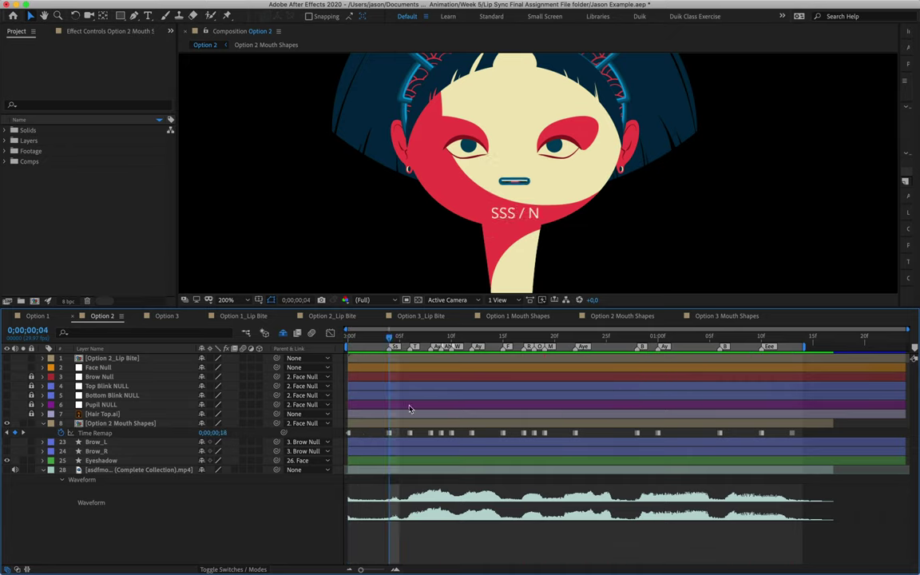
pyautogui.press('=')
pyautogui.scroll(2, 410, 419)
pyautogui.press('space')
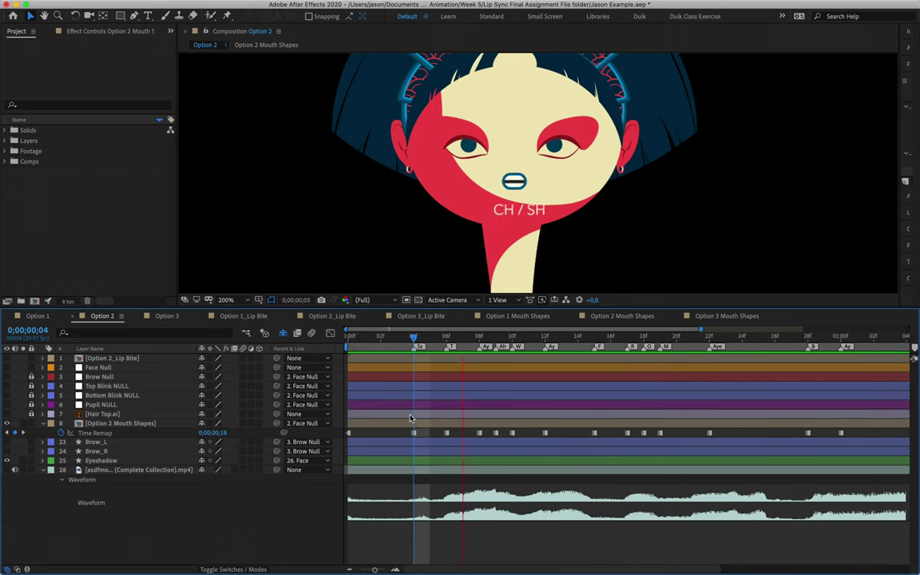
pyautogui.press('space')
# Replay the middle of the line from around the F and Aye markers to check the mouth shapes against the audio
pyautogui.moveTo(537, 341); pyautogui.dragTo(597, 344)
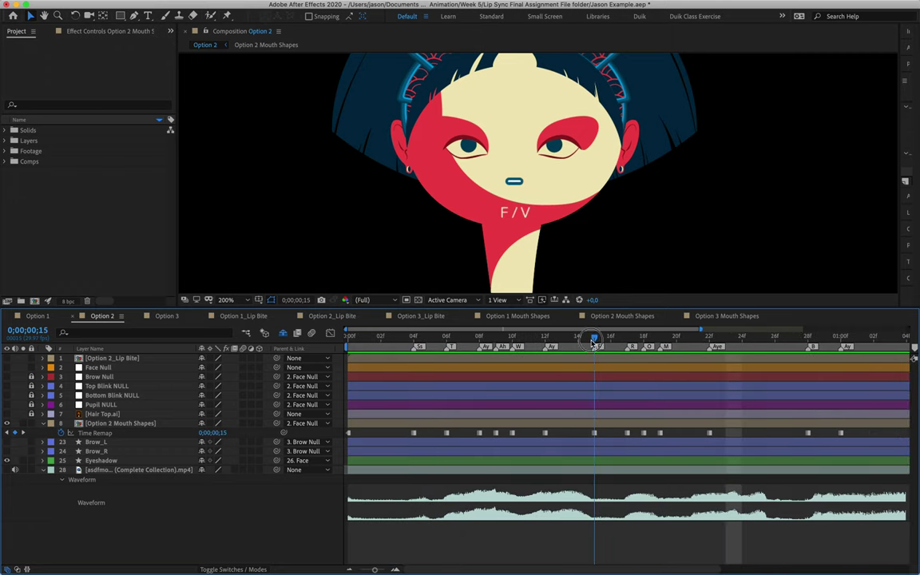
pyautogui.press('space')
pyautogui.press('space')
pyautogui.click(597, 344)
pyautogui.press('space')
pyautogui.press('space')
pyautogui.moveTo(632, 338); pyautogui.dragTo(578, 339)
pyautogui.press('space')
pyautogui.press('space')
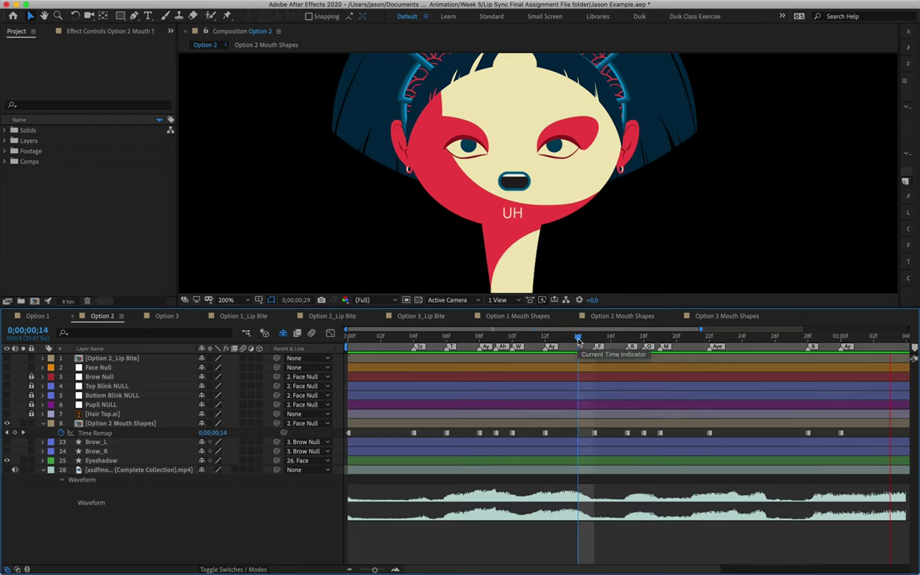
pyautogui.press('space')
pyautogui.moveTo(537, 336); pyautogui.dragTo(445, 338)
pyautogui.press('space')
pyautogui.hscroll(2, 635, 407)
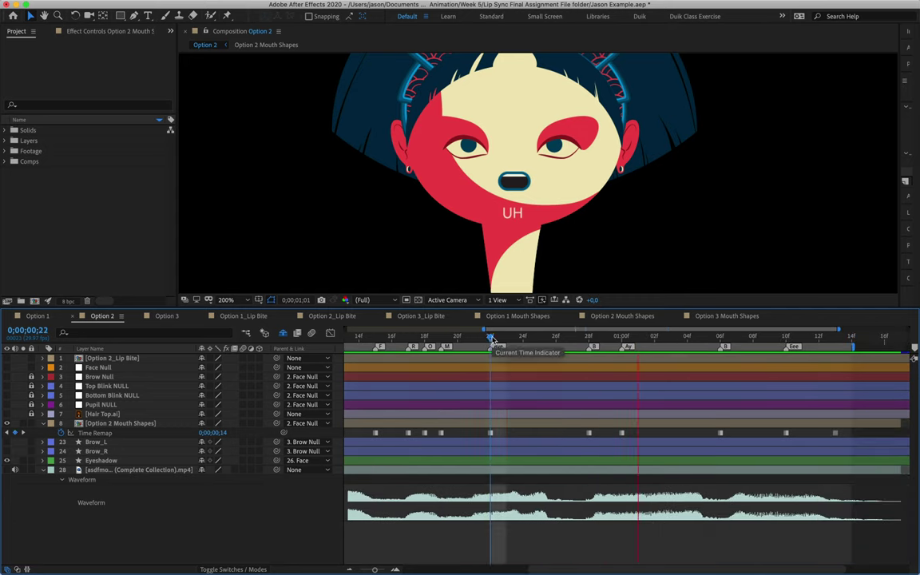
# Copy the closing F / V Time Remap keyframe to frame 26 after the Aye marker and play back the result
pyautogui.click(556, 338)
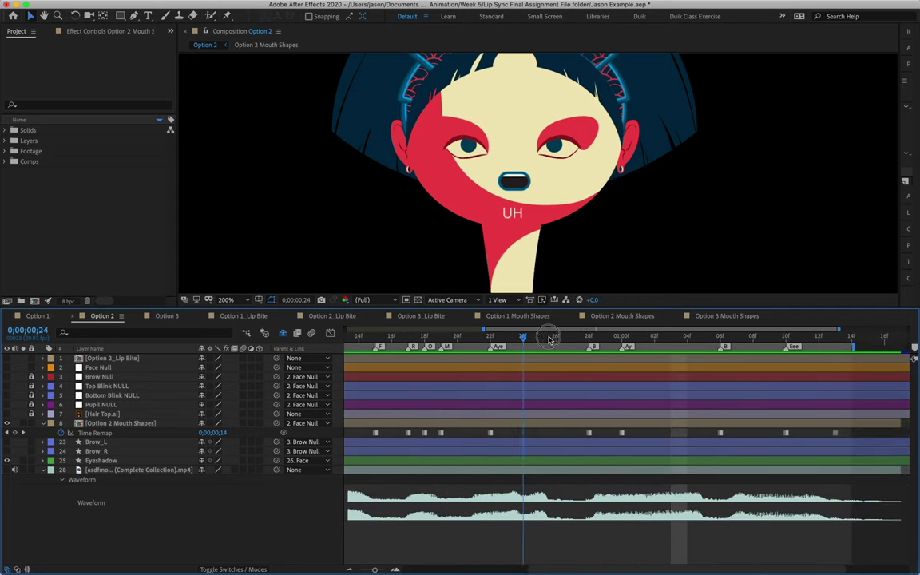
pyautogui.click(834, 436)
pyautogui.press('super+v')
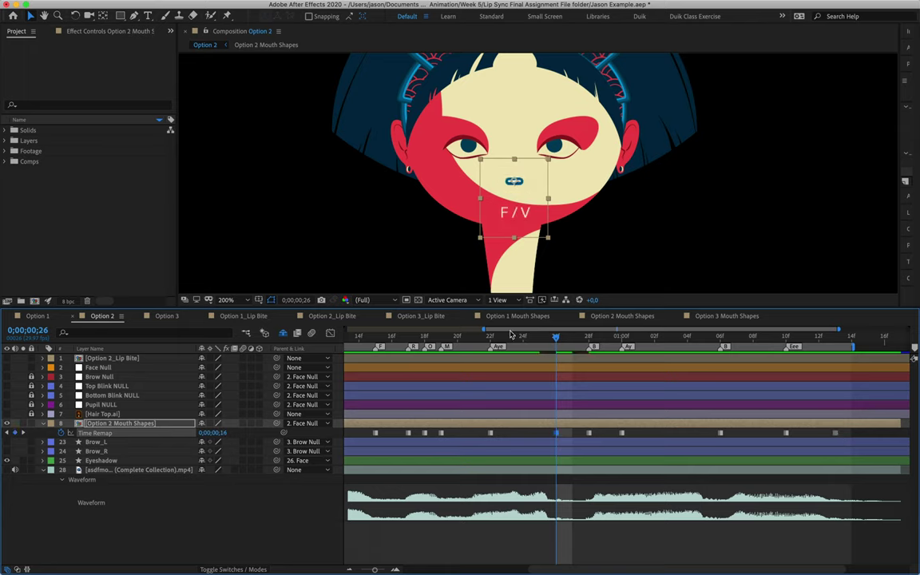
pyautogui.moveTo(431, 337); pyautogui.dragTo(339, 341)
pyautogui.press('space')
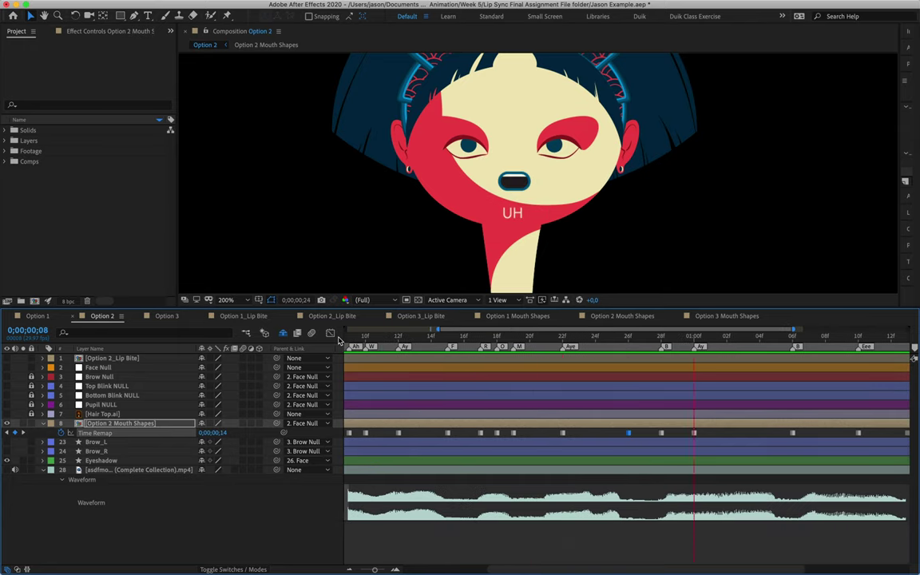
pyautogui.press('space')
# Move the F / V keyframe from frame 26 to frame 25 and play back the section from around frame 8
pyautogui.hscroll(3, 544, 423)
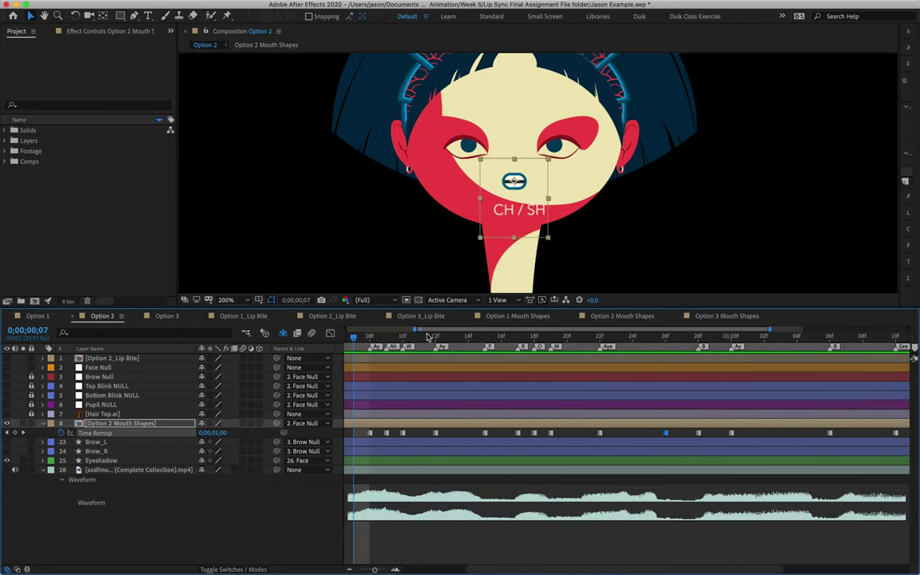
pyautogui.moveTo(356, 338); pyautogui.dragTo(700, 339)
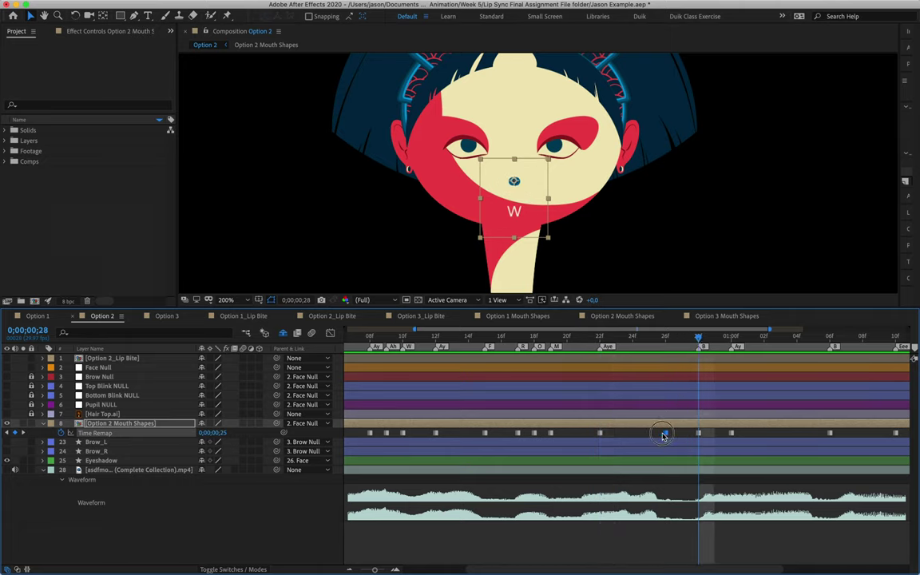
pyautogui.moveTo(400, 343); pyautogui.dragTo(354, 342)
pyautogui.press('space')
pyautogui.press('space')
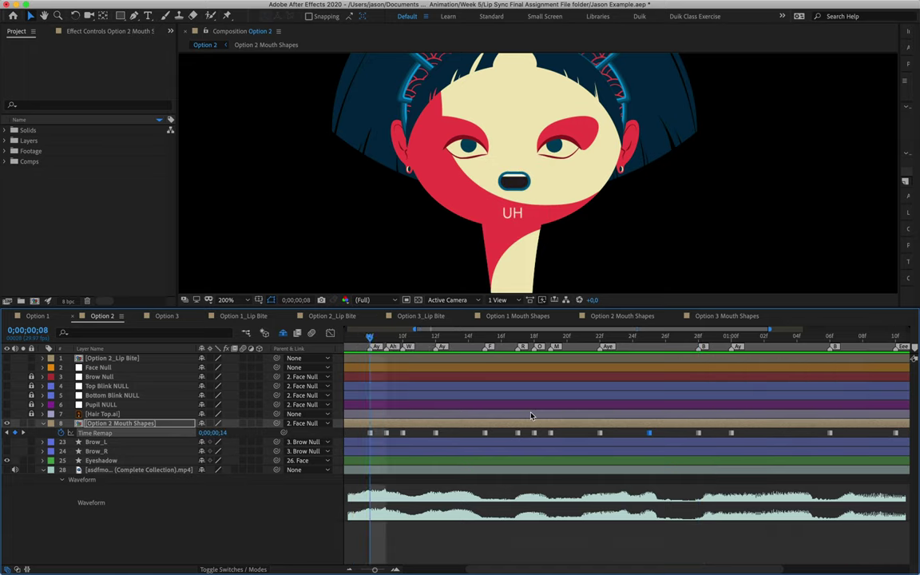
# Extend the work area's end to about 0;00;01;22 and play back from frame 17
pyautogui.hscroll(3, 530, 408)
pyautogui.press('-')
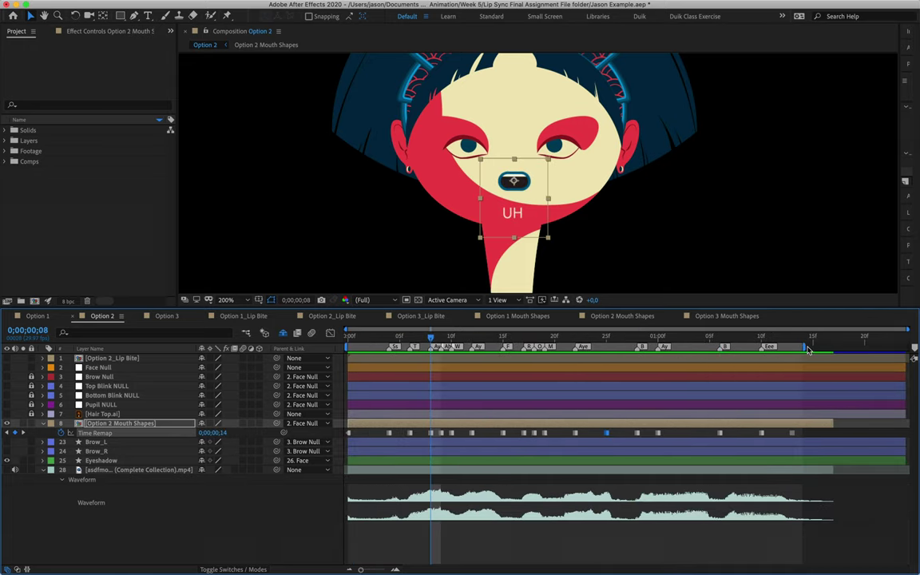
pyautogui.moveTo(812, 346); pyautogui.dragTo(887, 346)
pyautogui.click(525, 341)
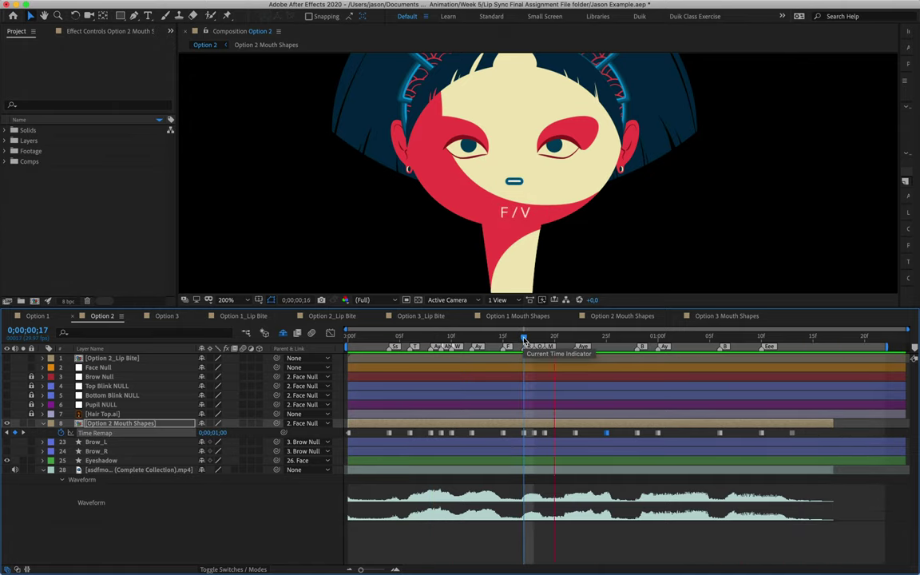
# Copy the UH keyframe from 0;00;01;00 to 0;00;01;03, and set Time Remap at 0;00;01;00 to 0;00;00;27 (K / GH)
pyautogui.click(638, 337)
pyautogui.click(655, 338)
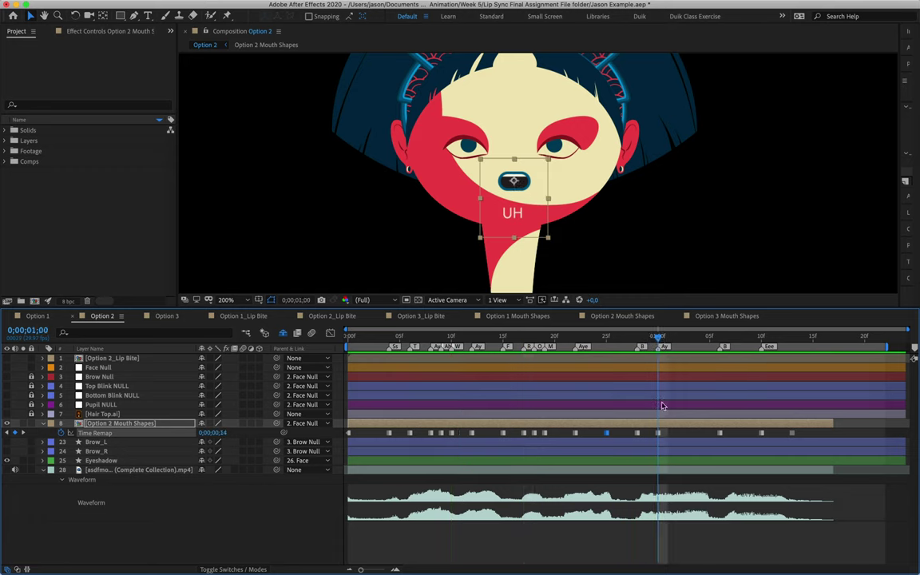
pyautogui.moveTo(658, 338); pyautogui.dragTo(687, 337)
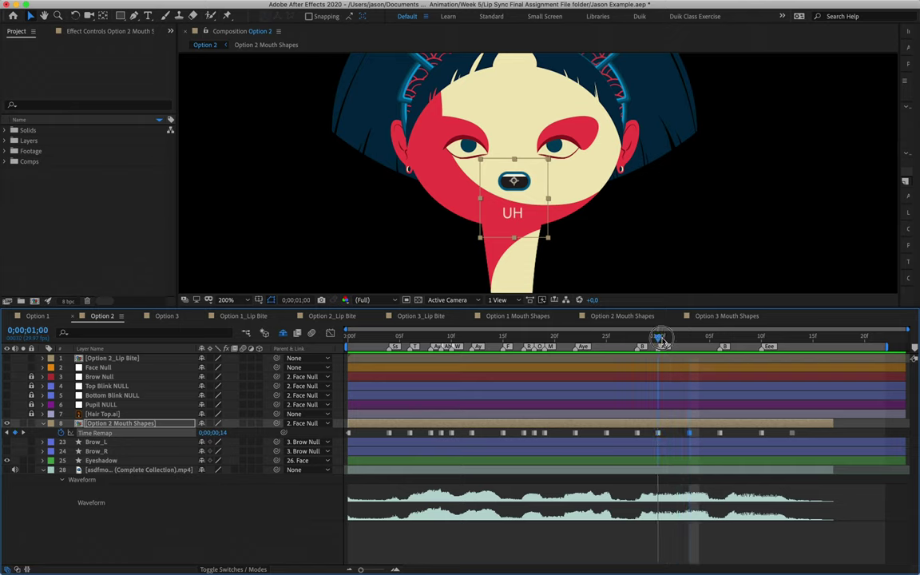
pyautogui.moveTo(212, 432); pyautogui.dragTo(291, 429)
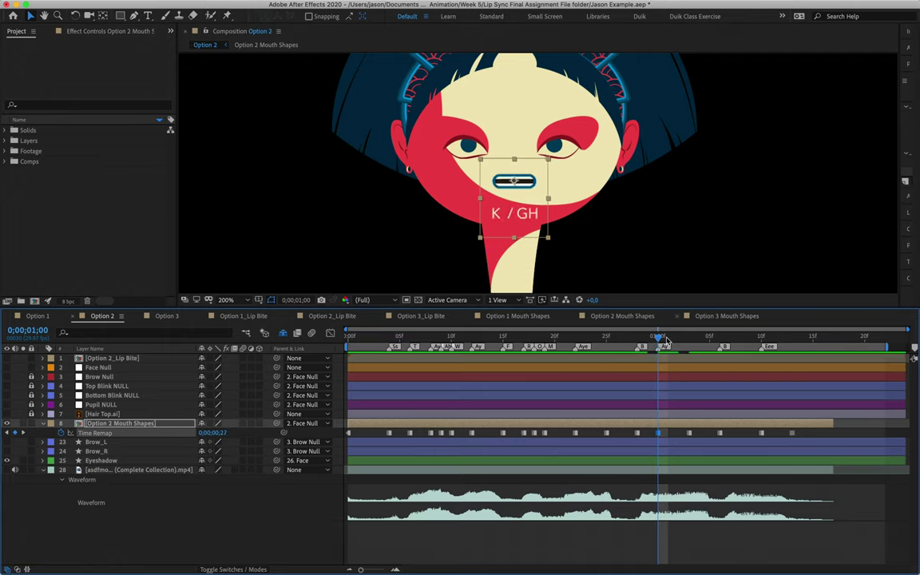
# Play back the lip sync from frame 13 and open the Option 2 Mouth Shapes composition
pyautogui.moveTo(557, 339); pyautogui.dragTo(481, 340)
pyautogui.press('space')
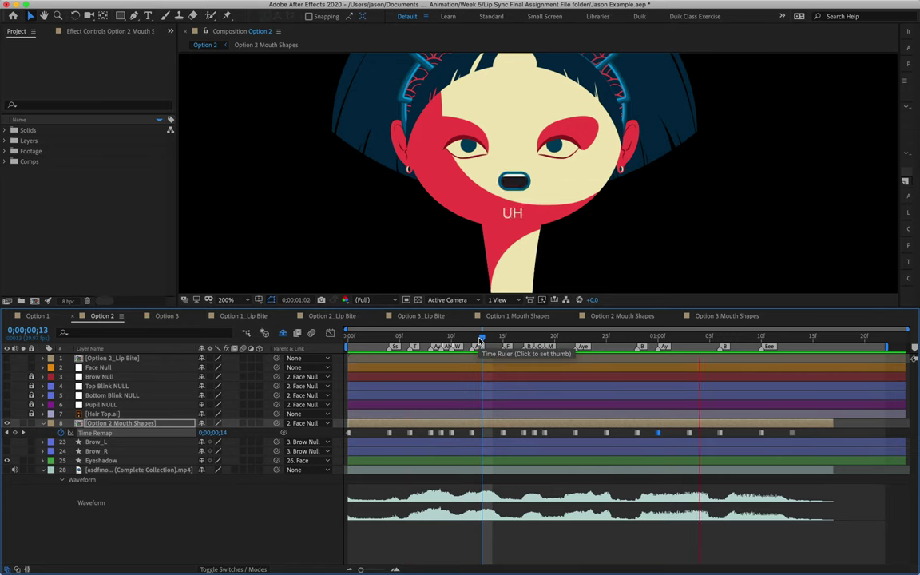
pyautogui.click(655, 318)
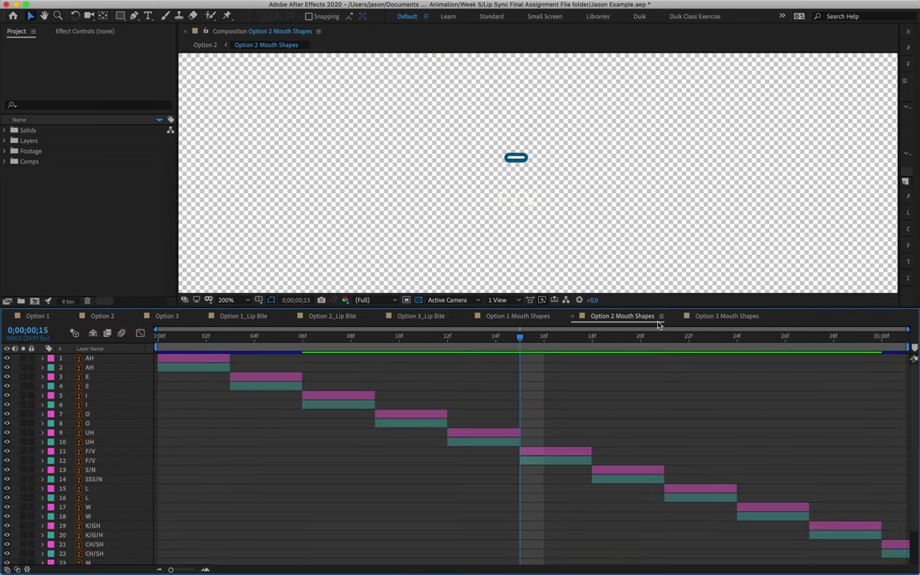
# Return to the Option 2 composition and delete the K / GH Time Remap keyframe at 0;00;01;00
pyautogui.click(102, 316)
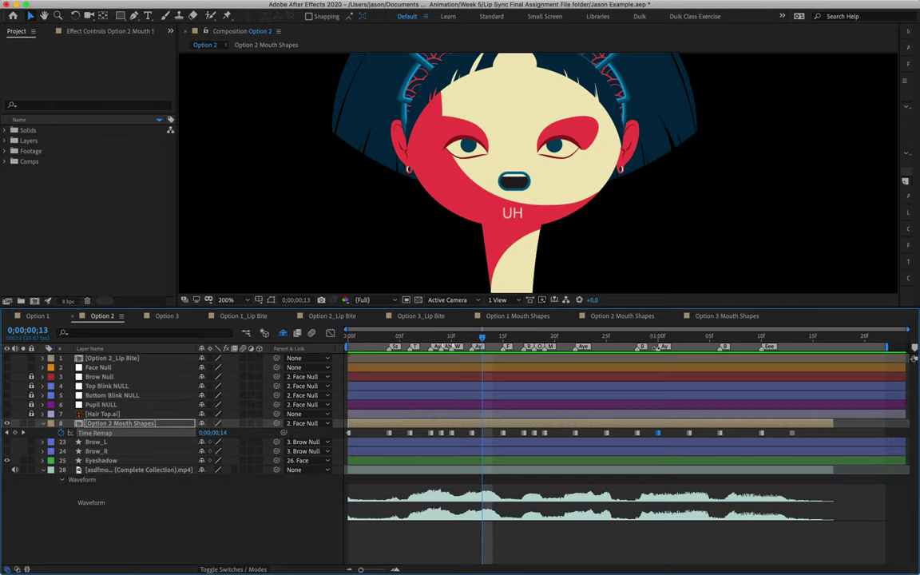
pyautogui.moveTo(639, 340); pyautogui.dragTo(659, 365)
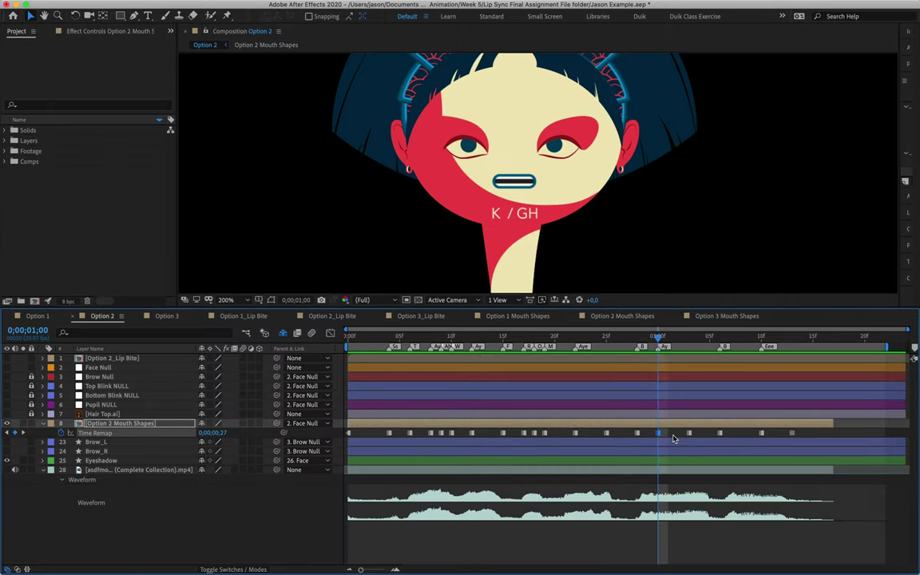
# Set the Time Remap keyframe at frame 28 to 0;00;00;28 (K / GH) and play back from frame 8
pyautogui.moveTo(585, 338); pyautogui.dragTo(637, 345)
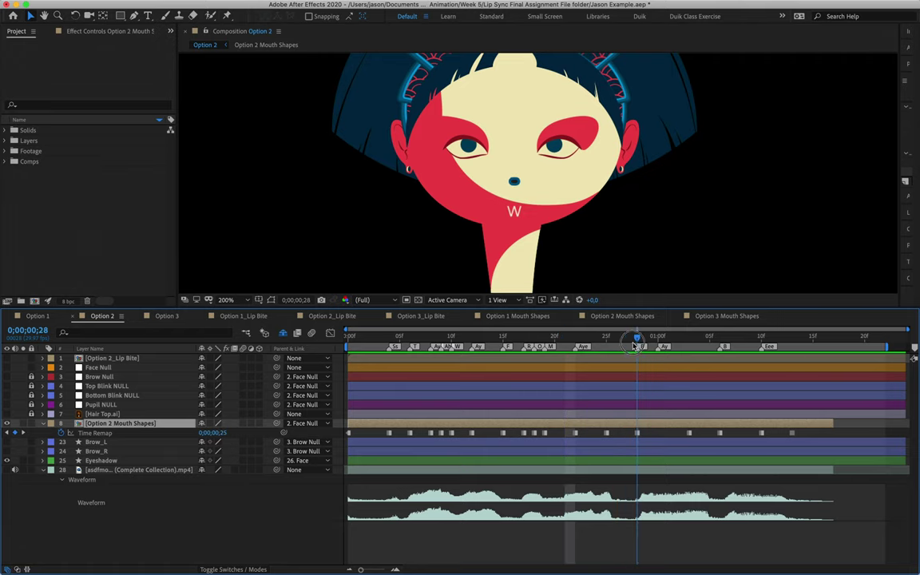
pyautogui.click(636, 434)
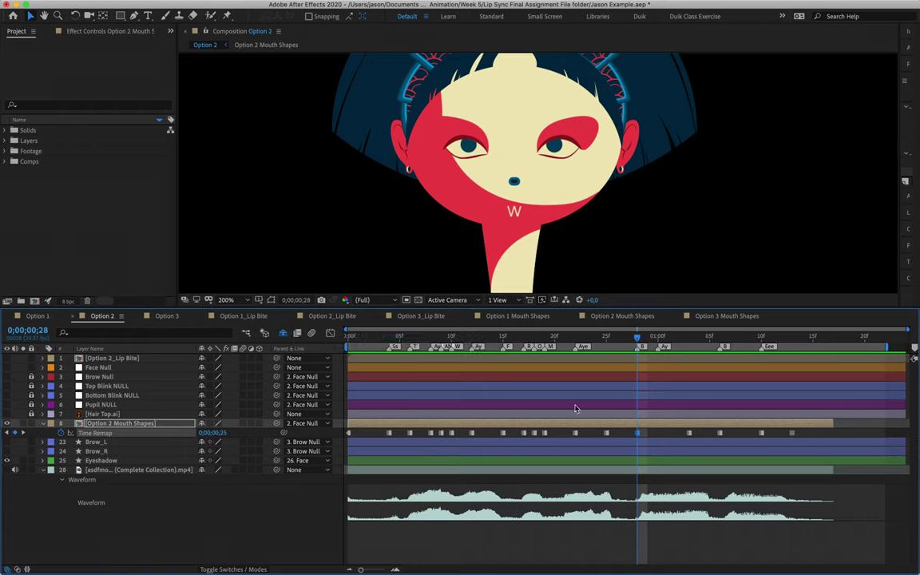
pyautogui.moveTo(228, 434)
pyautogui.mouseDown()
pyautogui.moveTo(247, 431)
pyautogui.moveTo(237, 430)
pyautogui.mouseUp()
pyautogui.click(432, 338)
pyautogui.press('space')
pyautogui.moveTo(432, 339); pyautogui.dragTo(659, 339)
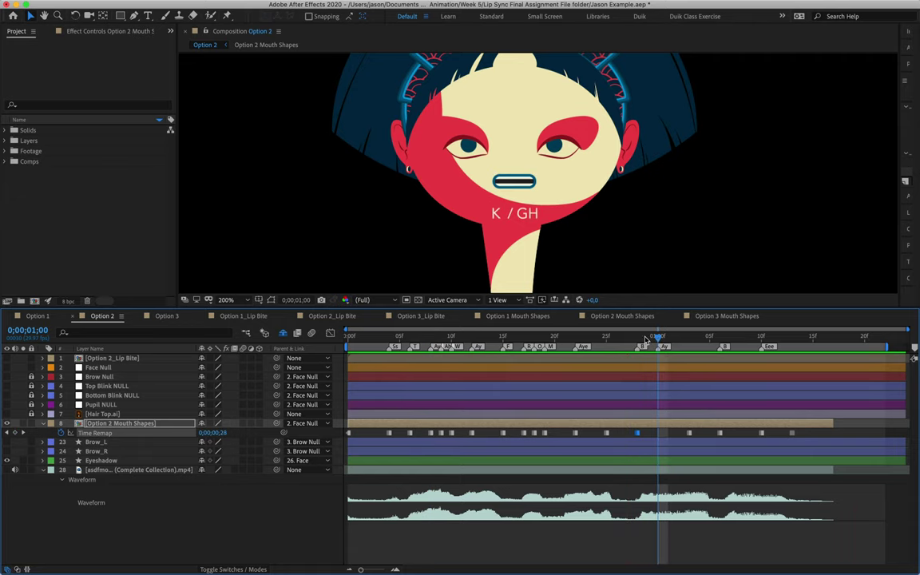
# Try the SSS / N mouth shape on the Time Remap keyframe at frame 28 and play back from frame 4
pyautogui.click(637, 337)
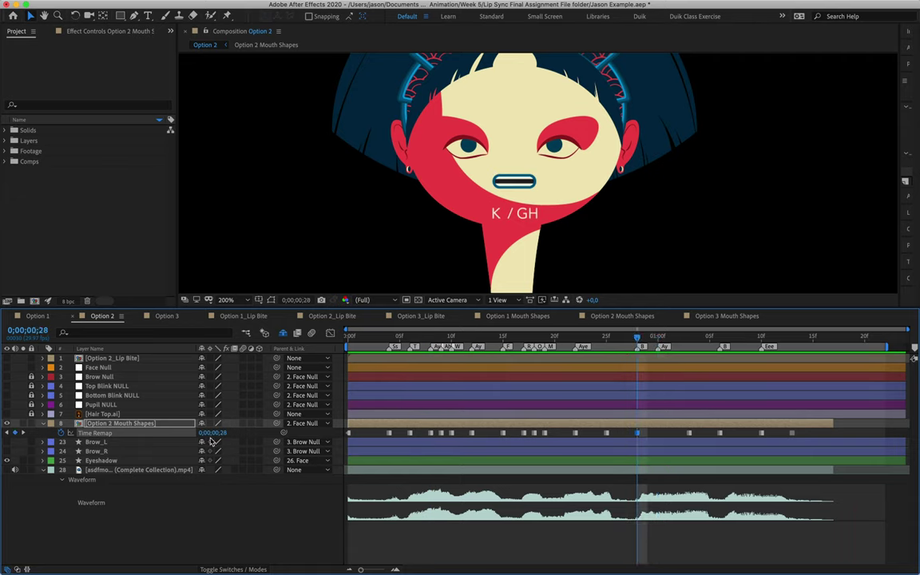
pyautogui.moveTo(222, 433); pyautogui.dragTo(172, 432)
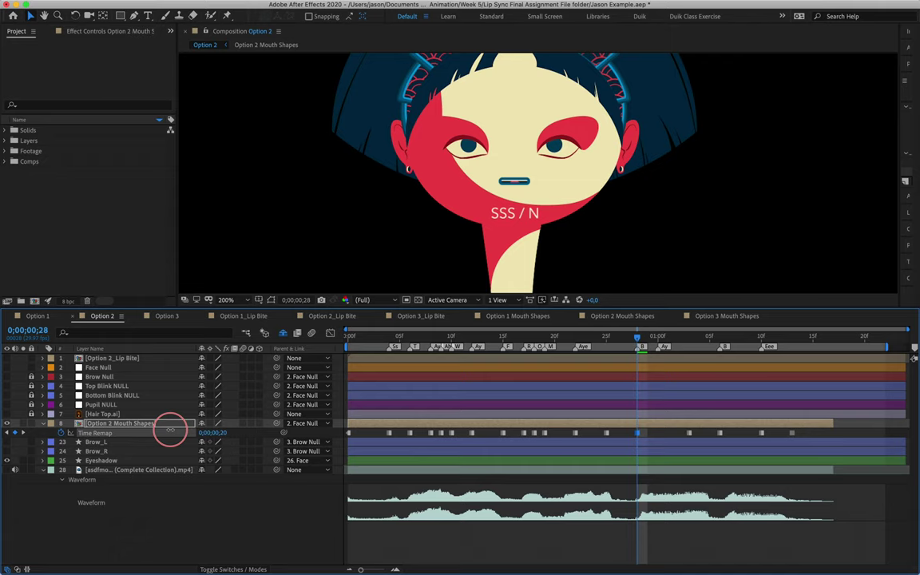
pyautogui.click(389, 336)
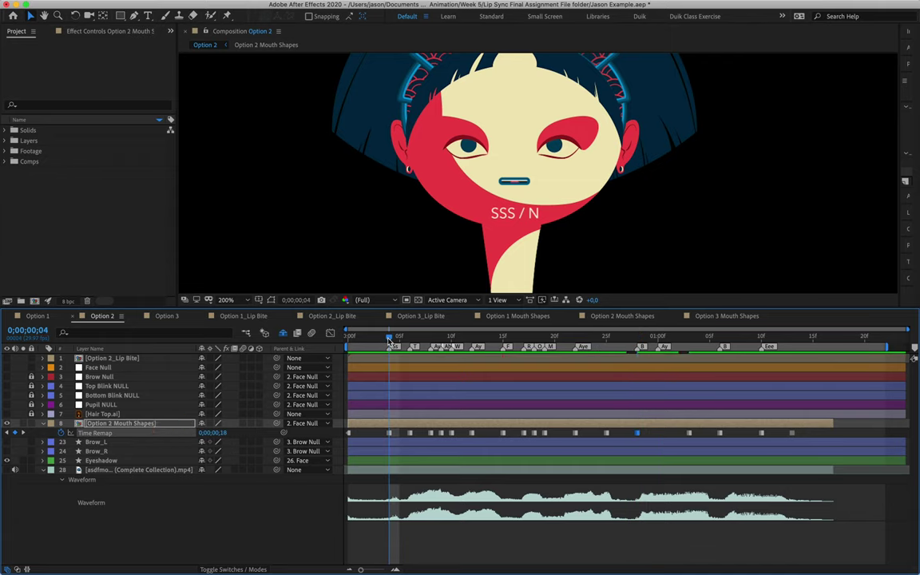
pyautogui.moveTo(389, 337); pyautogui.dragTo(639, 347)
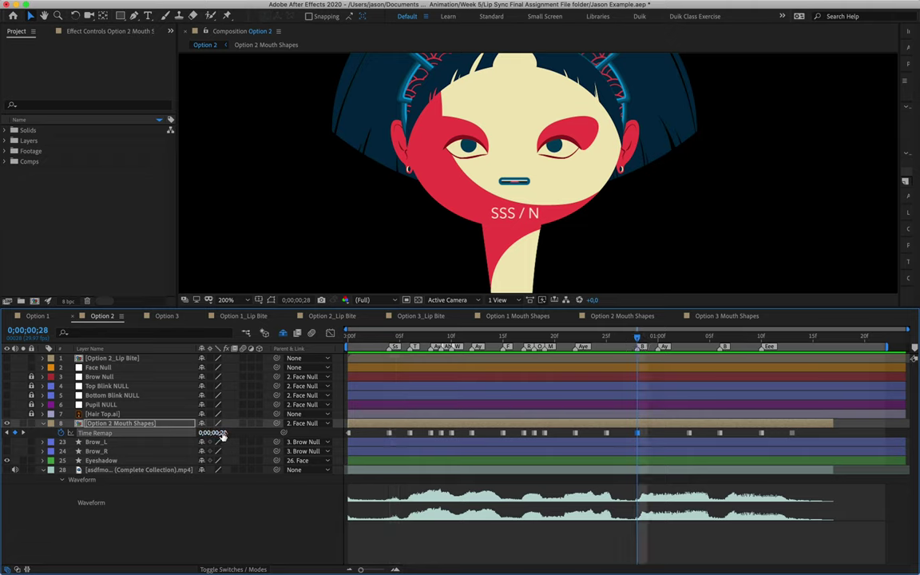
pyautogui.moveTo(218, 432); pyautogui.dragTo(200, 422)
pyautogui.click(389, 338)
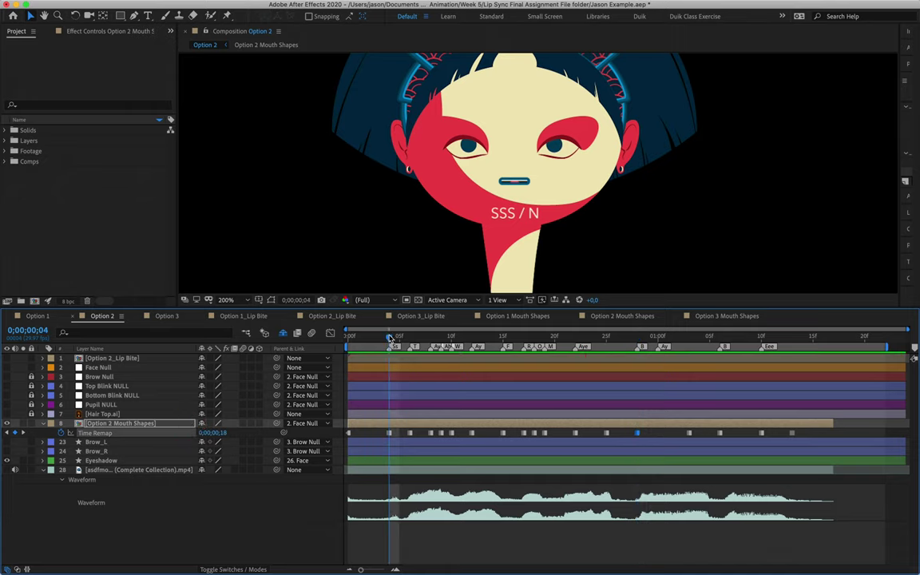
# Set the Time Remap keyframe at frame 28 to 0;00;00;16 (F / V) and play back the lip sync
pyautogui.moveTo(595, 335); pyautogui.dragTo(638, 337)
pyautogui.moveTo(224, 432); pyautogui.dragTo(194, 432)
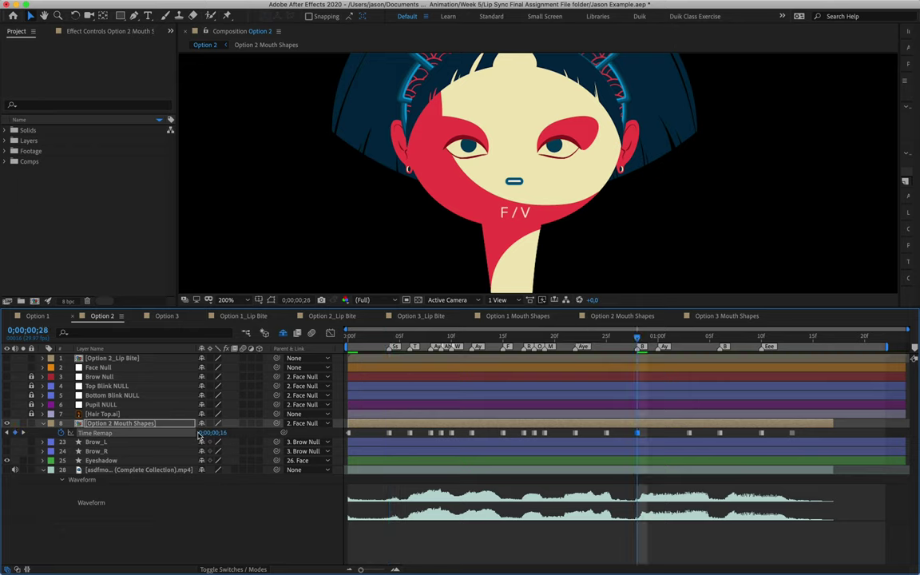
pyautogui.moveTo(389, 336); pyautogui.dragTo(319, 307)
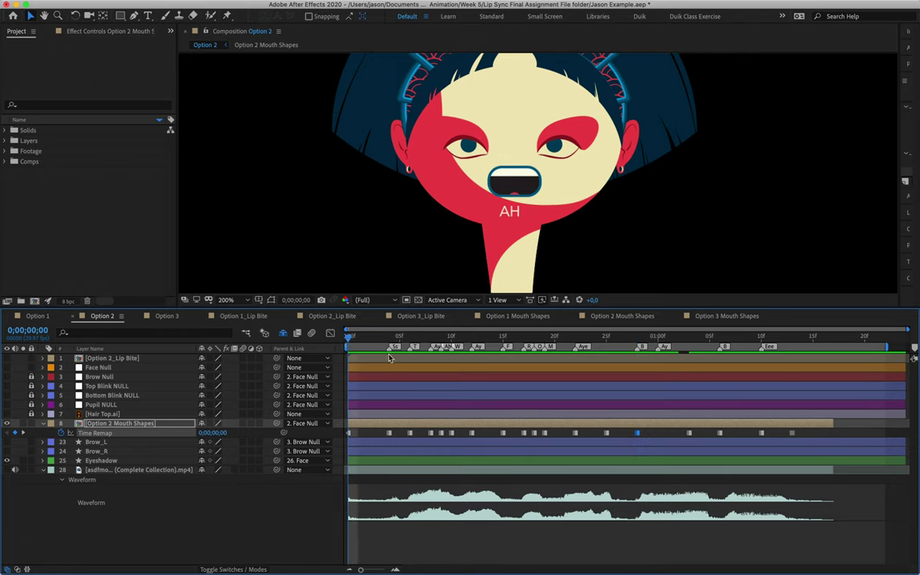
pyautogui.press('space')
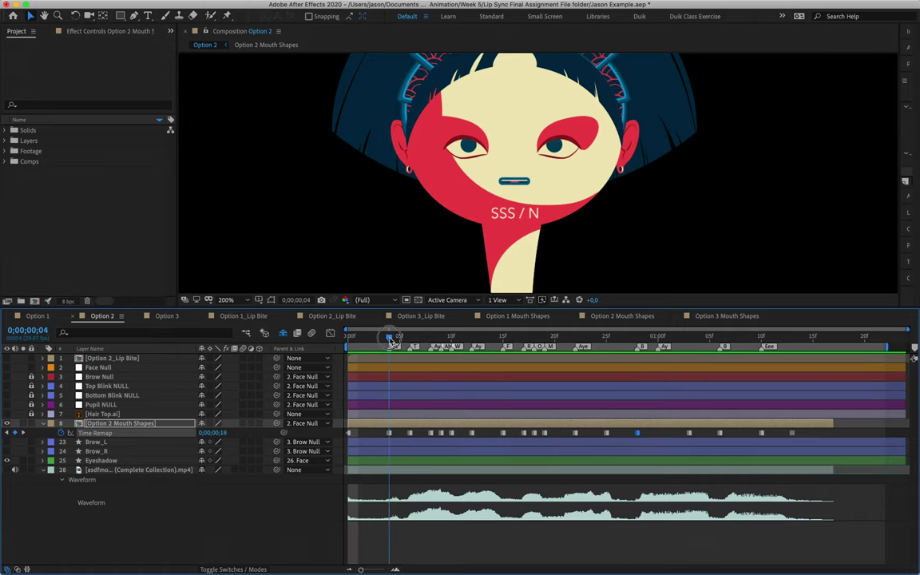
pyautogui.click(432, 338)
pyautogui.moveTo(432, 338); pyautogui.dragTo(495, 322)
pyautogui.press('space')
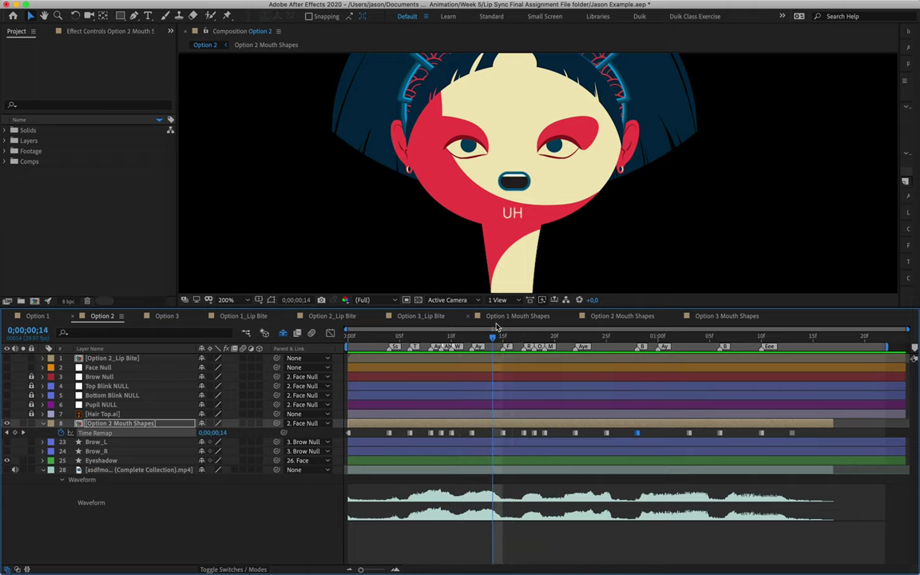
# Look at the Option 1 Mouth Shapes composition and return to Option 2
pyautogui.click(515, 316)
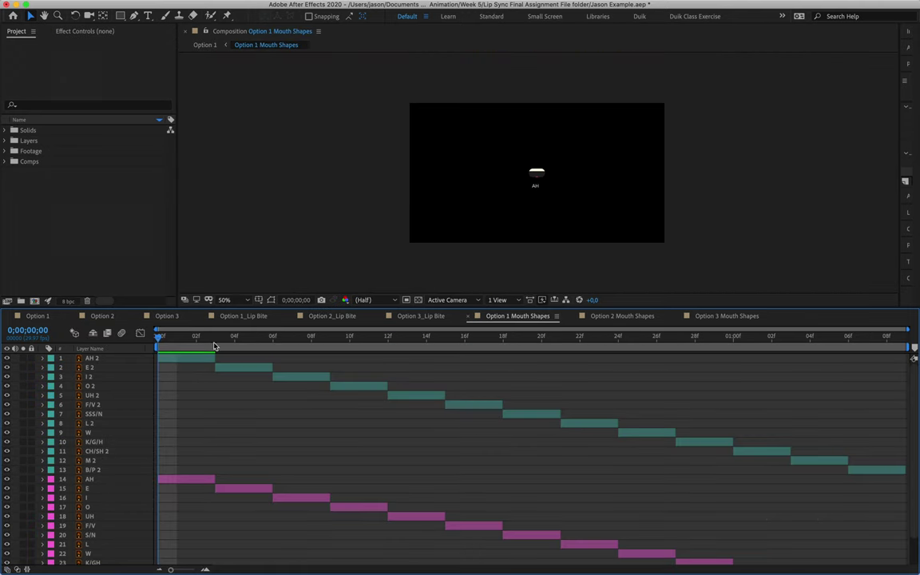
pyautogui.click(60, 318)
pyautogui.click(99, 315)
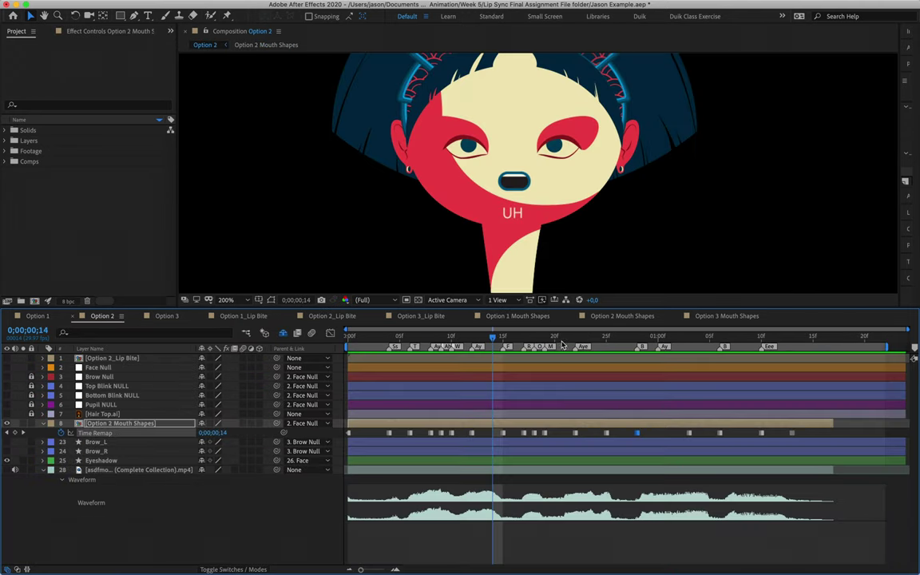
# Delete the Time Remap keyframe at frame 25 and play back the lip sync from frame 11
pyautogui.moveTo(495, 342); pyautogui.dragTo(629, 338)
pyautogui.click(608, 433)
pyautogui.press('Delete')
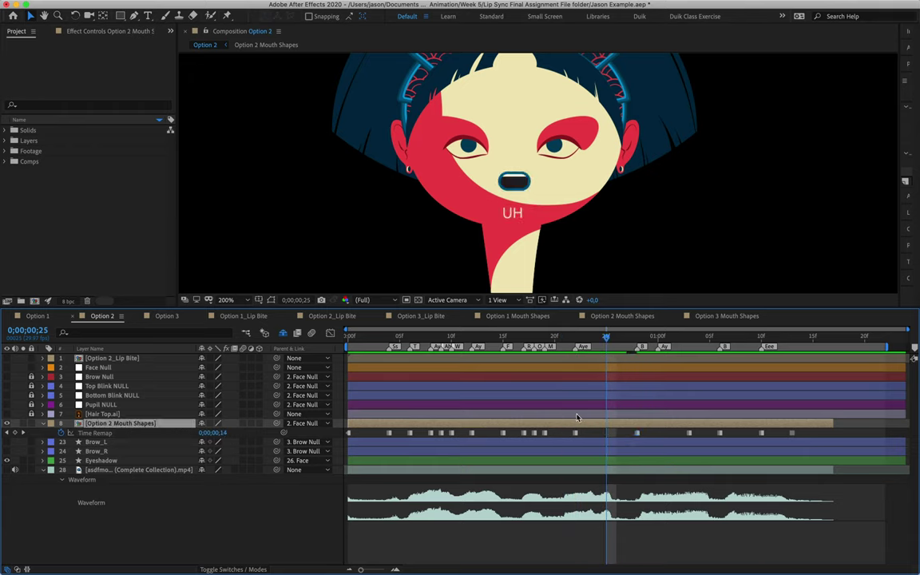
pyautogui.click(462, 340)
pyautogui.press('space')
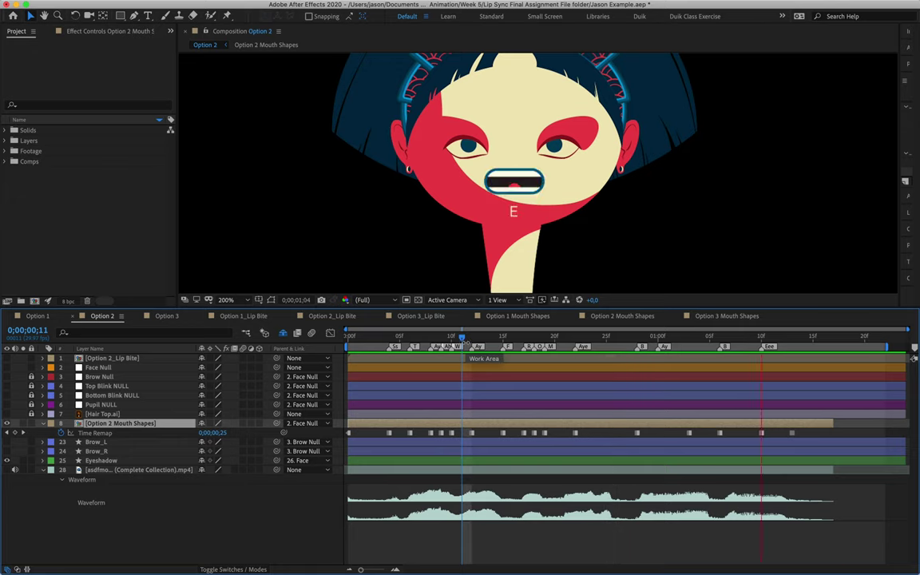
pyautogui.click(636, 338)
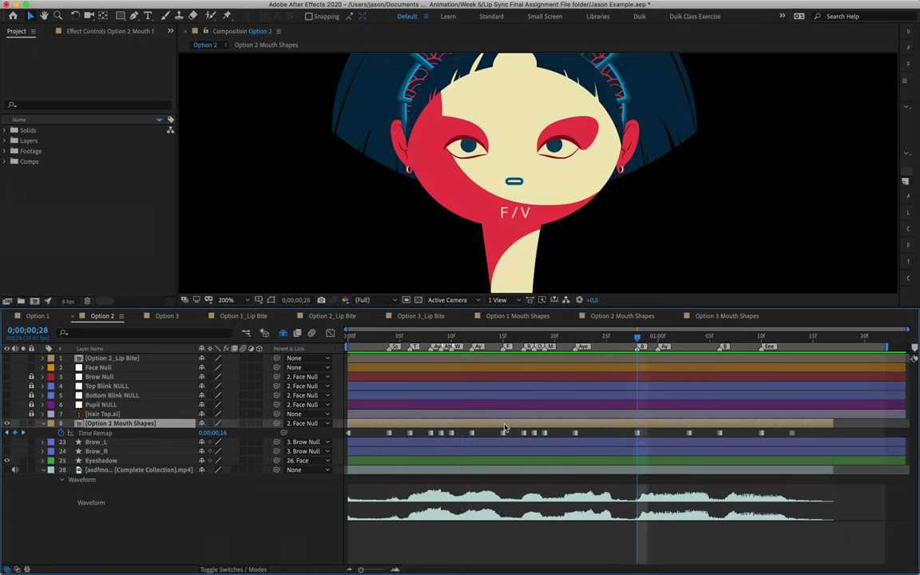
# Check in the Option 3 composition which mouth shape its Time Remap keyframe at frame 20 uses for the B sound
pyautogui.click(166, 317)
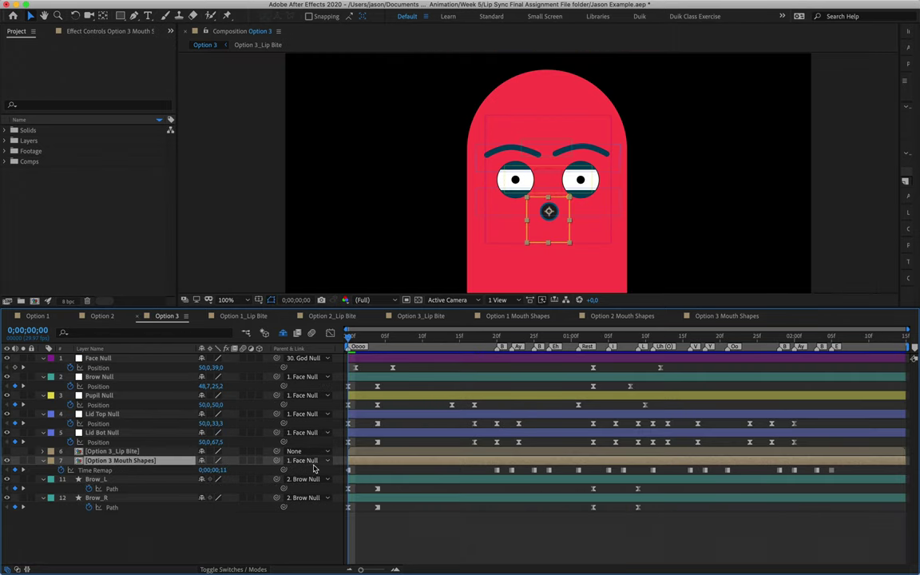
pyautogui.click(497, 338)
pyautogui.click(496, 470)
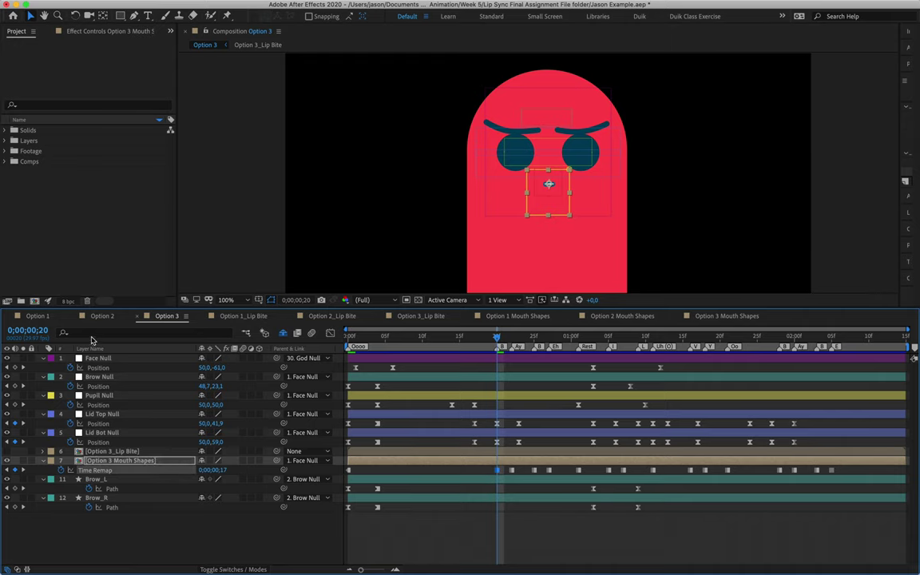
# Return to Option 2, set the Time Remap keyframe at frame 28 to 0;00;00;17 (F / V), and play back from about frame 16
pyautogui.click(104, 315)
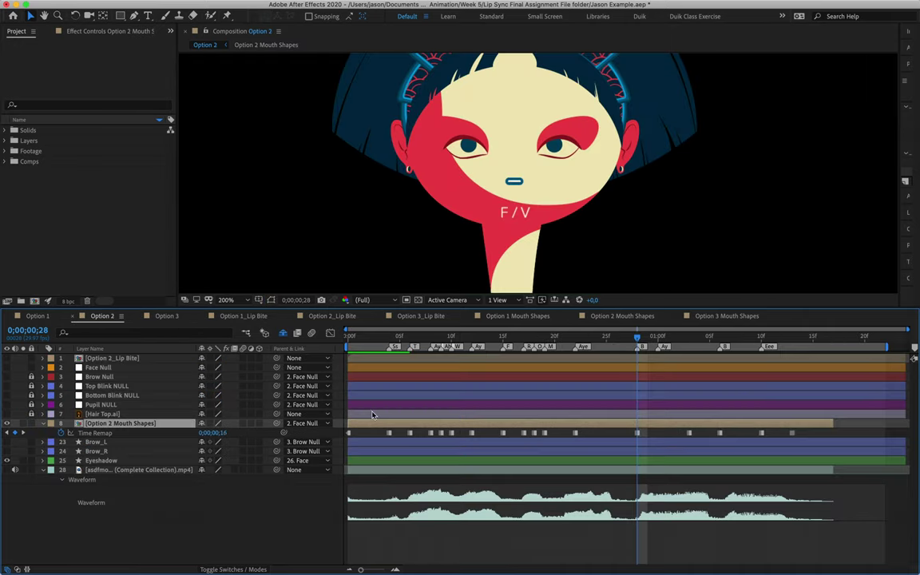
pyautogui.click(512, 338)
pyautogui.press('space')
# Try moving the F / V keyframe from frame 28 to frame 27 and play back from frame 18
pyautogui.click(564, 339)
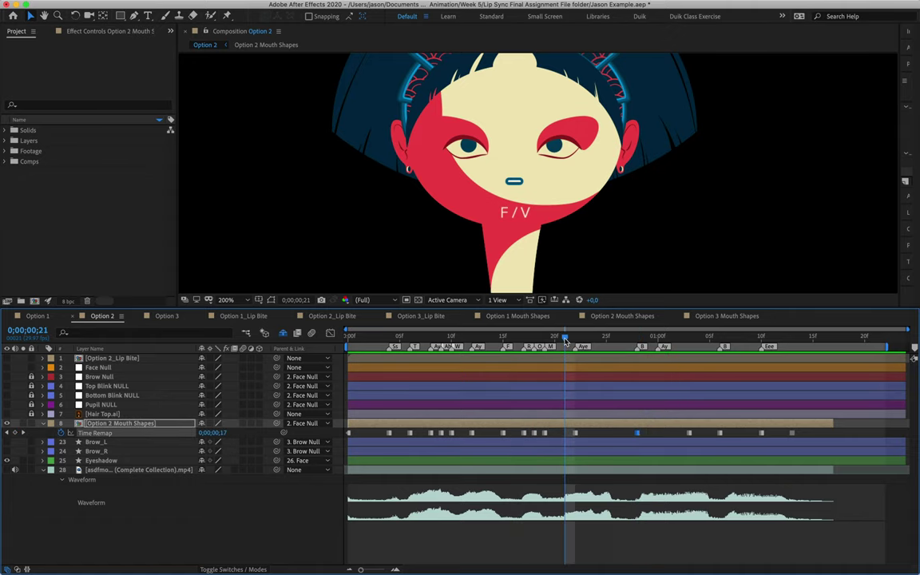
pyautogui.moveTo(565, 340); pyautogui.dragTo(627, 336)
pyautogui.moveTo(636, 435); pyautogui.dragTo(630, 432)
pyautogui.click(535, 338)
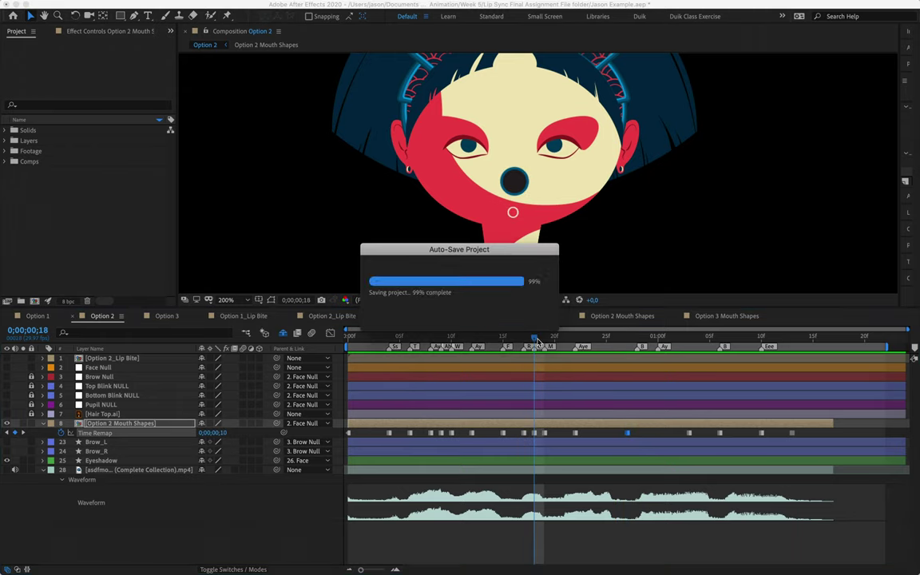
pyautogui.moveTo(535, 338); pyautogui.dragTo(636, 338)
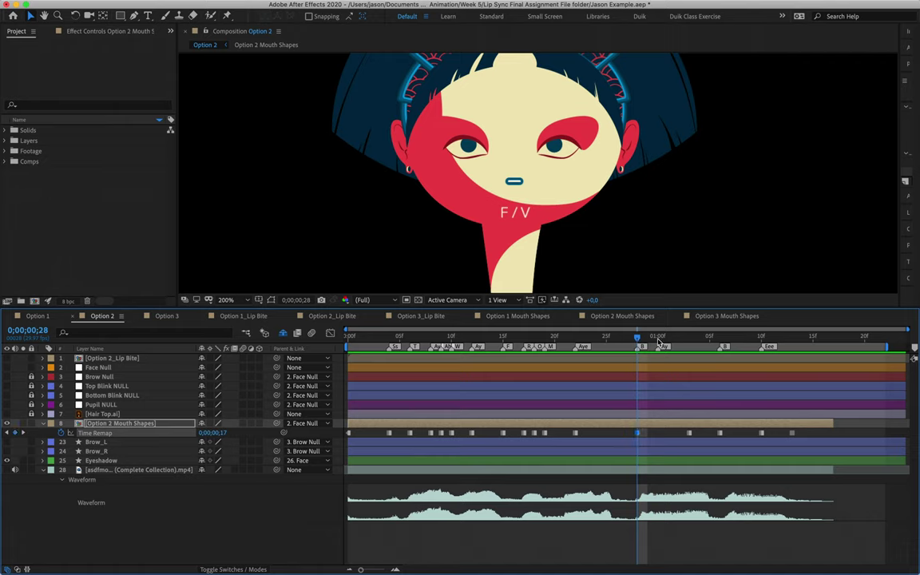
# Move the UH keyframe from 0;00;01;03 to 0;00;01;00 and play back from around frame 29
pyautogui.click(658, 339)
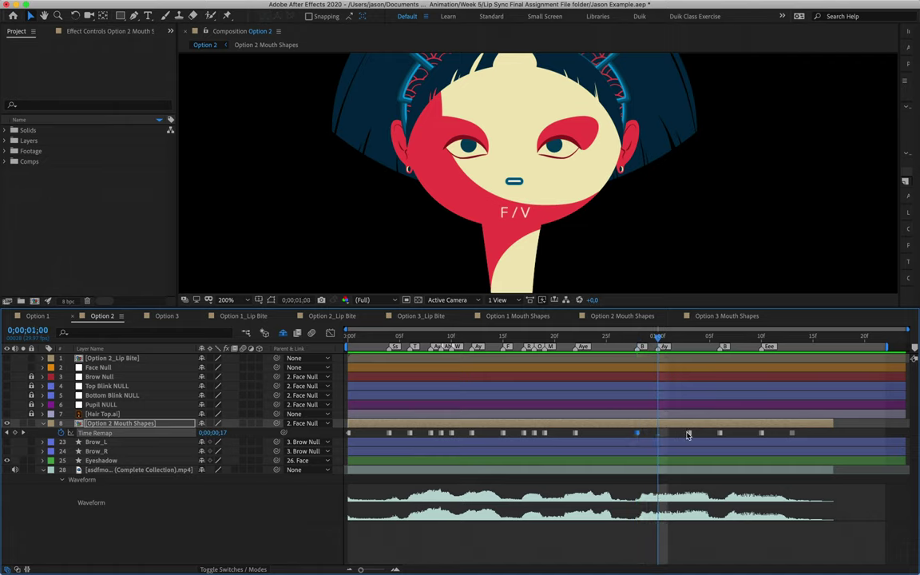
pyautogui.hotkey('ctrl', 'v')
pyautogui.moveTo(649, 339); pyautogui.dragTo(709, 337)
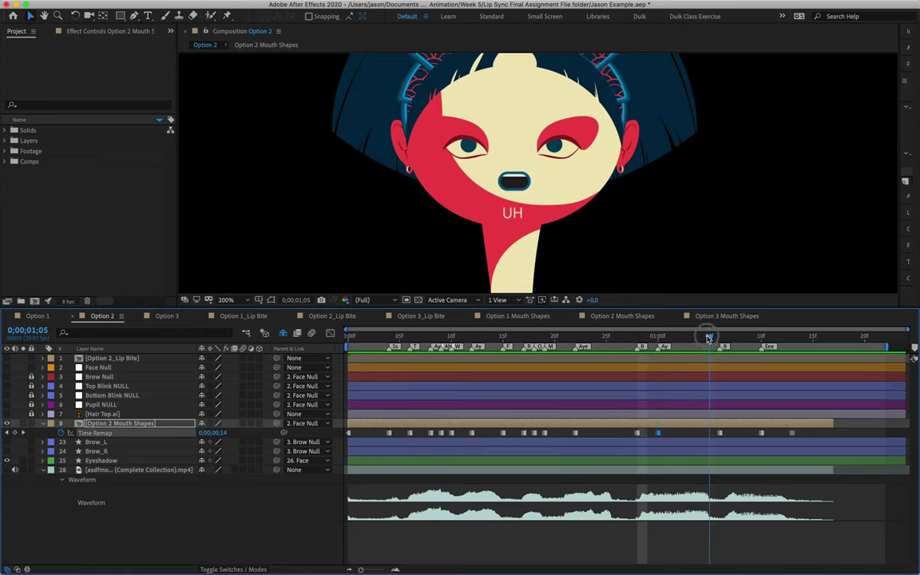
pyautogui.click(649, 337)
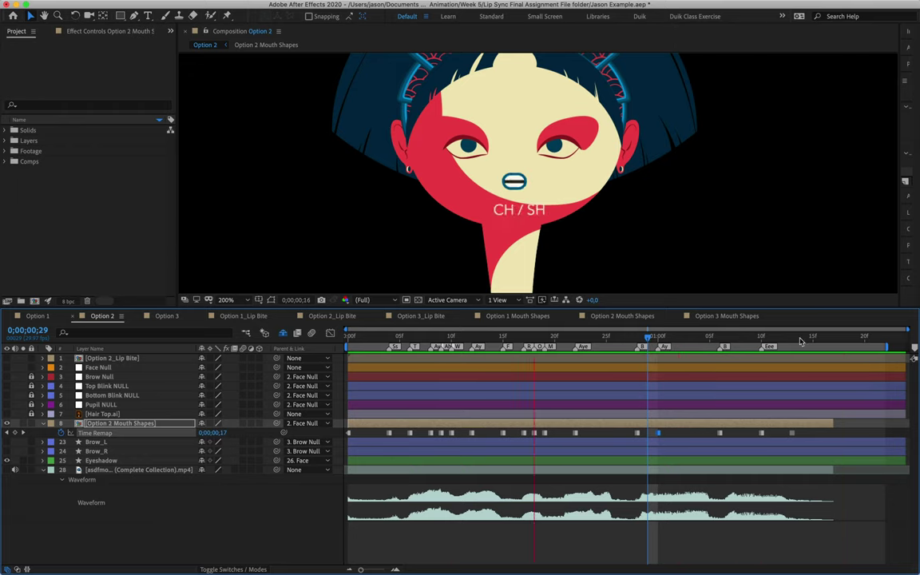
# Change the Time Remap keyframe at 0;00;01;10 to the K / GH mouth shape and play back from frame 5
pyautogui.click(763, 338)
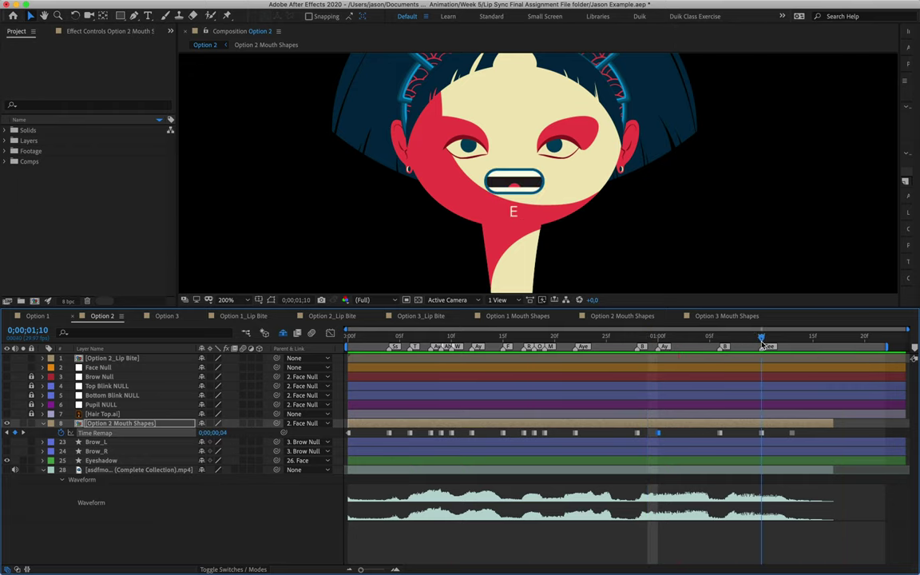
pyautogui.moveTo(225, 435); pyautogui.dragTo(272, 432)
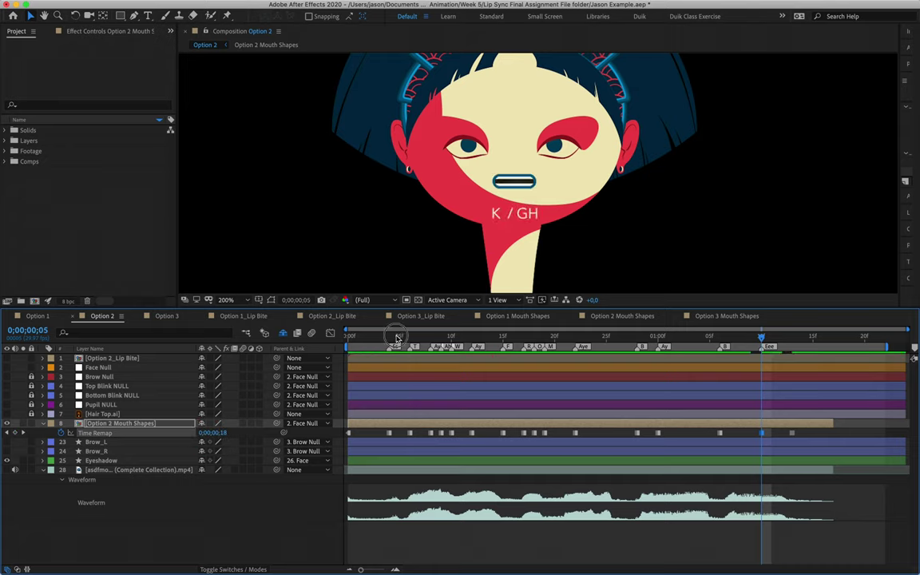
pyautogui.moveTo(364, 336); pyautogui.dragTo(398, 336)
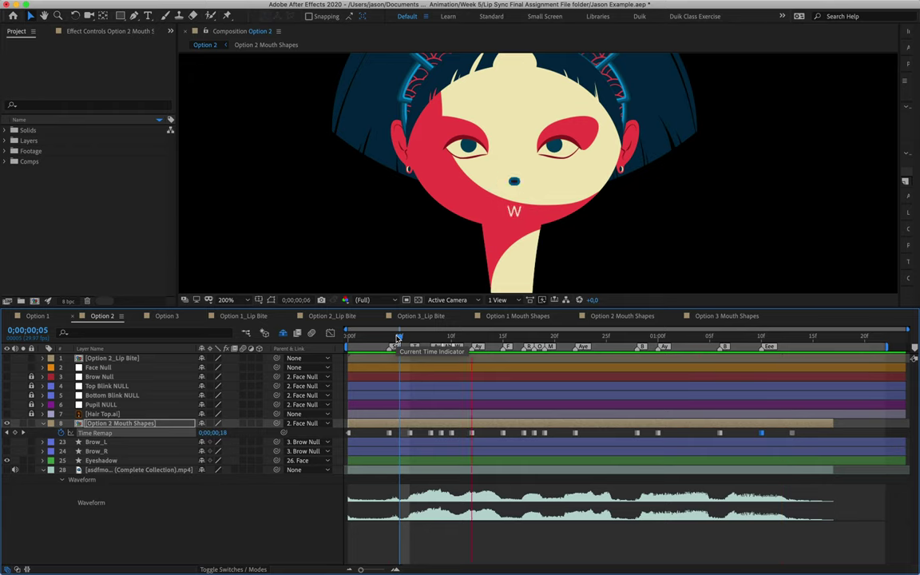
# Play back the whole lip sync from frame 4 and return to that frame
pyautogui.moveTo(398, 338); pyautogui.dragTo(386, 335)
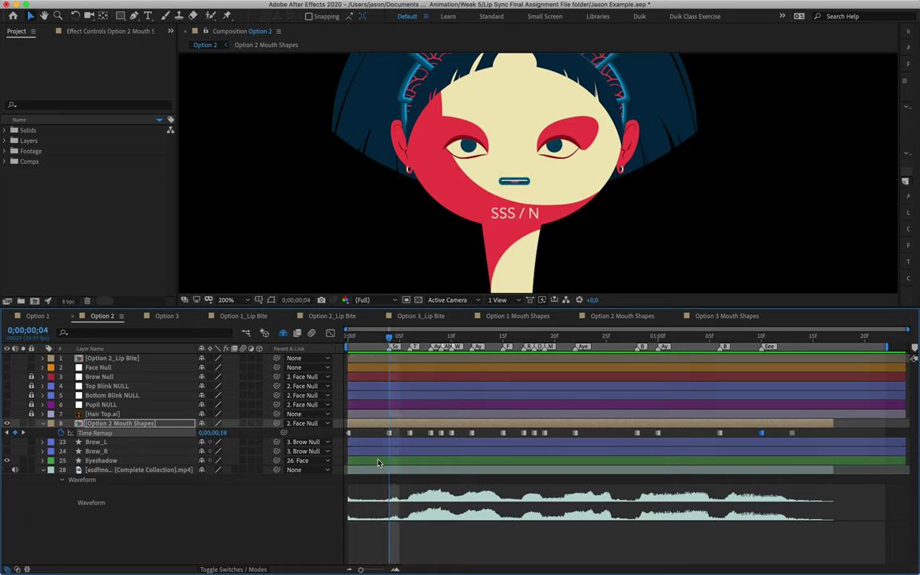
pyautogui.press('space')
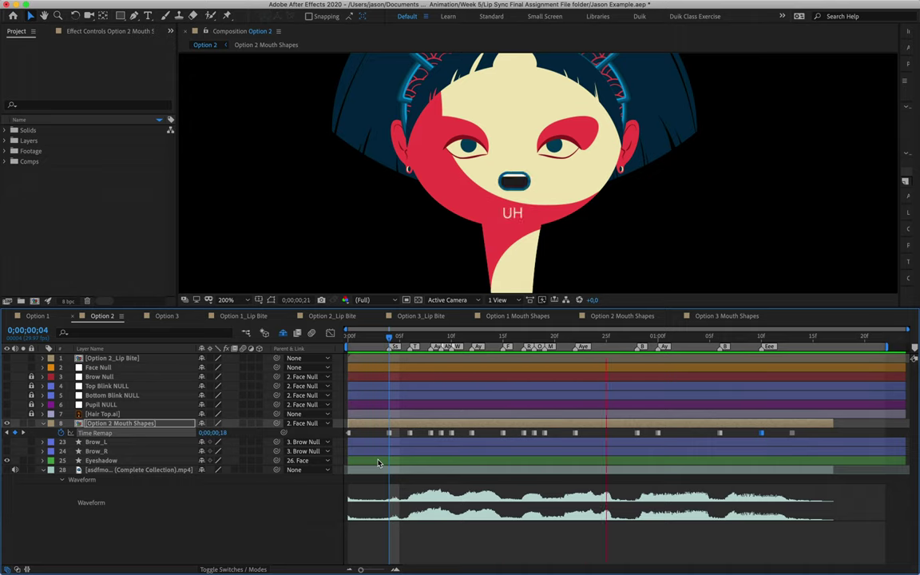
pyautogui.press('space')
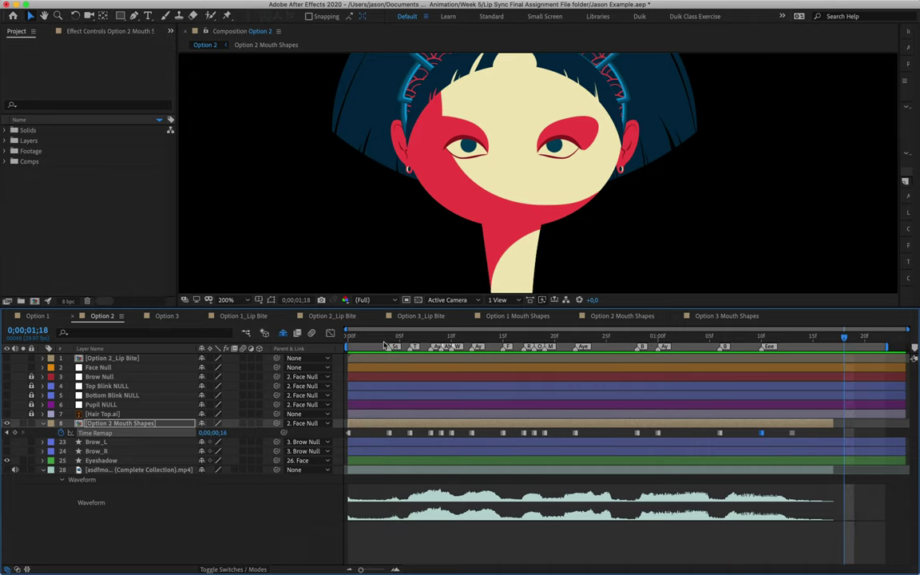
pyautogui.click(388, 337)
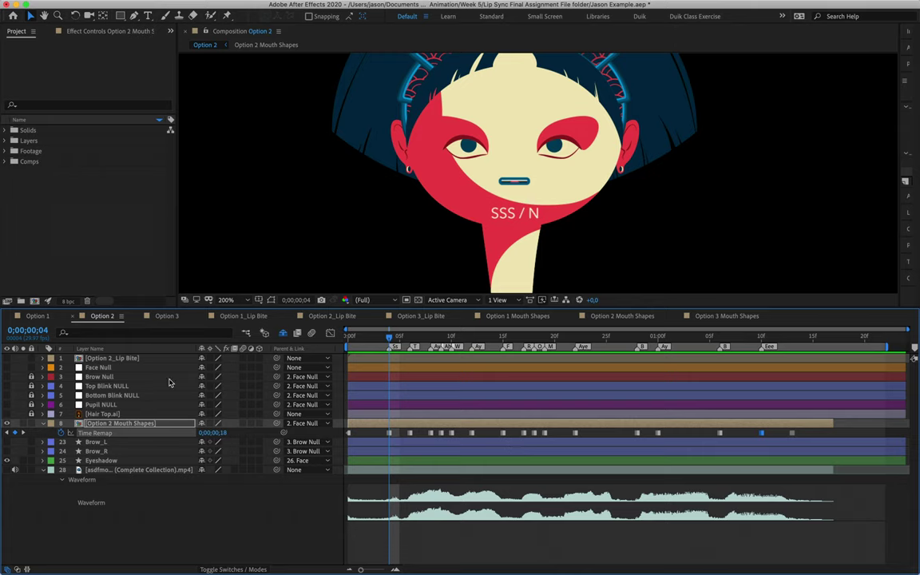
# Play back the Option 3 composition to review its face, brow and eyelid animation, and return to Option 2
pyautogui.click(169, 318)
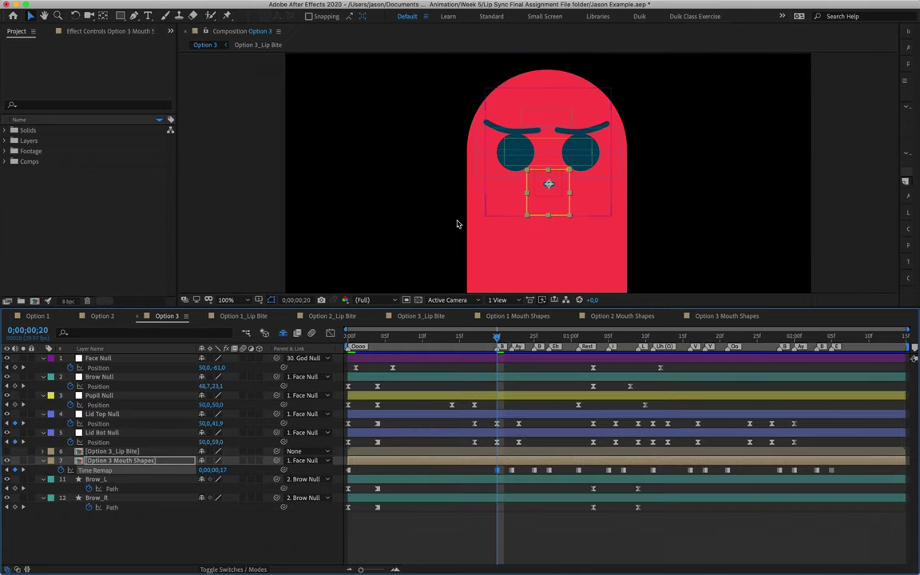
pyautogui.press('space')
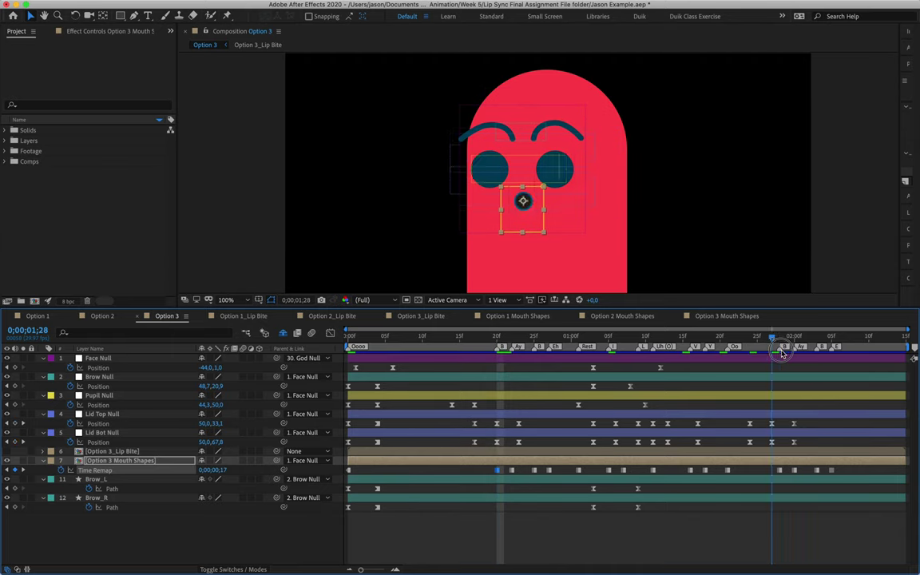
pyautogui.press('space')
pyautogui.click(101, 316)
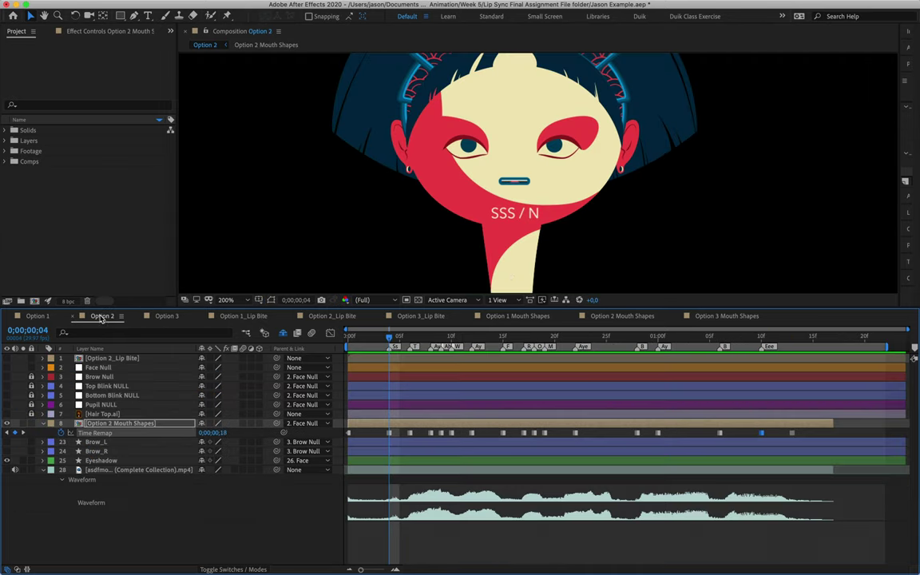
# Make Face Null, Brow_L and Brow_R visible in Option 2, showing the shy layers only while doing so
pyautogui.moveTo(389, 338); pyautogui.dragTo(390, 362)
pyautogui.click(130, 423)
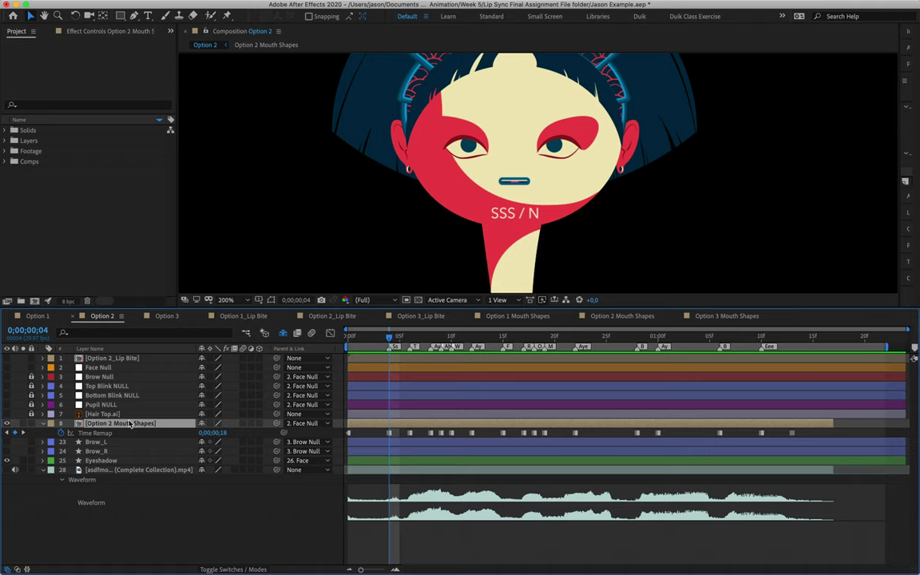
pyautogui.click(125, 368)
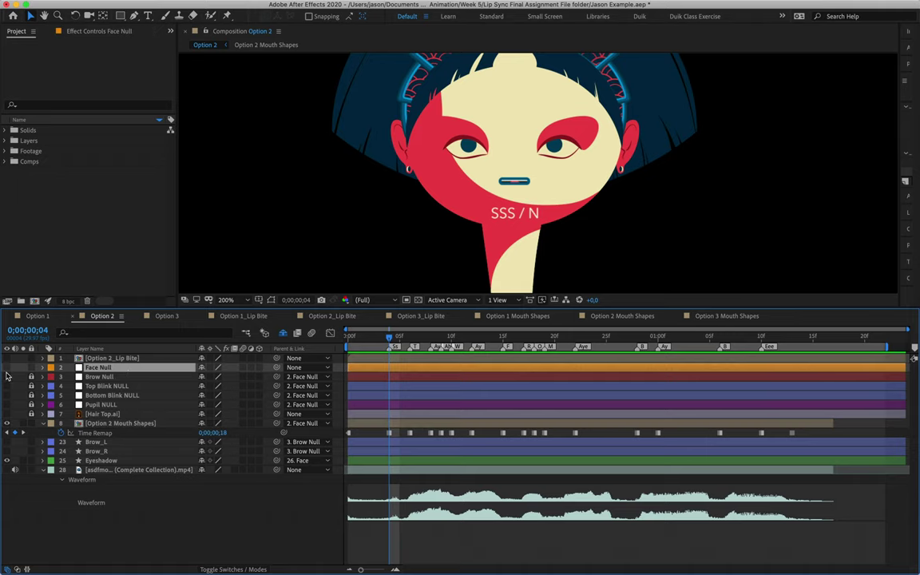
pyautogui.click(282, 332)
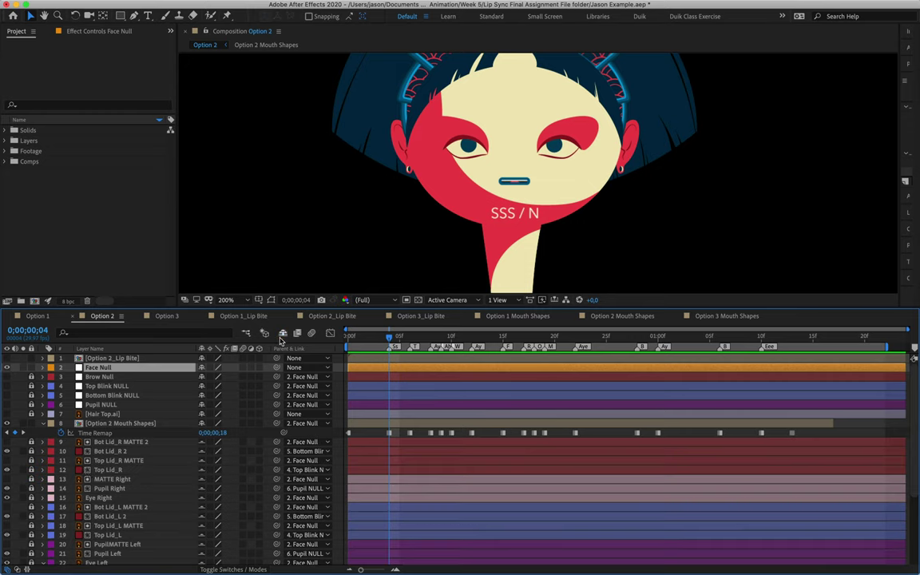
pyautogui.scroll(-3, 87, 472)
pyautogui.scroll(-1, 86, 473)
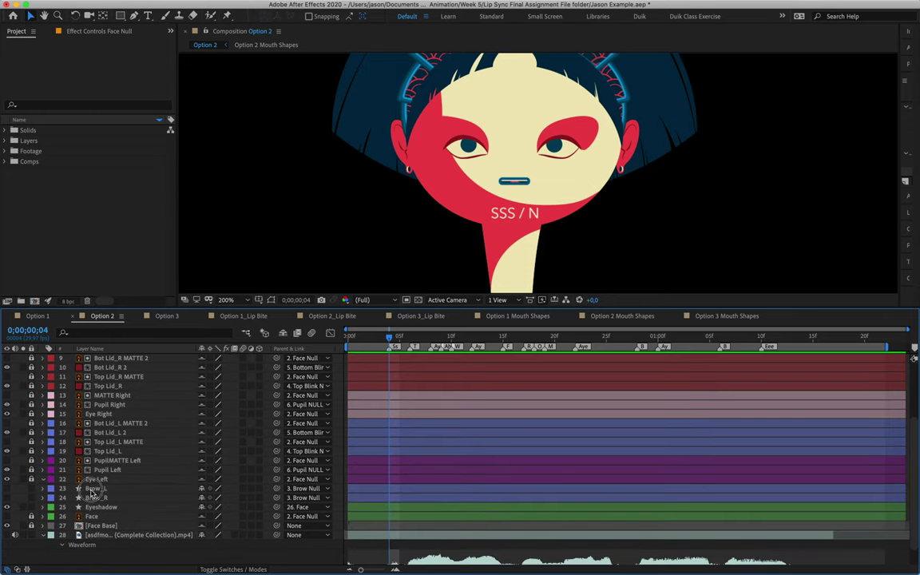
pyautogui.click(94, 488)
pyautogui.click(7, 488)
pyautogui.click(7, 498)
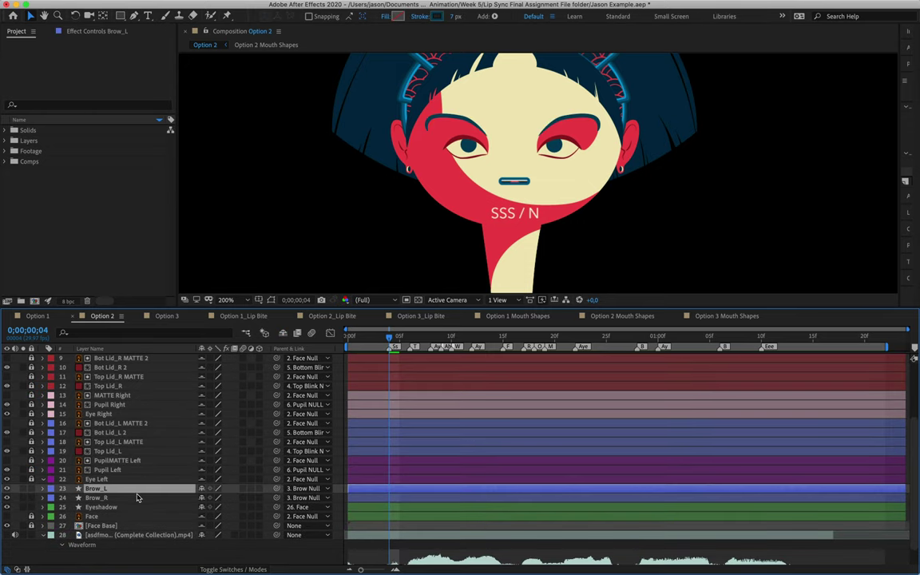
pyautogui.click(283, 333)
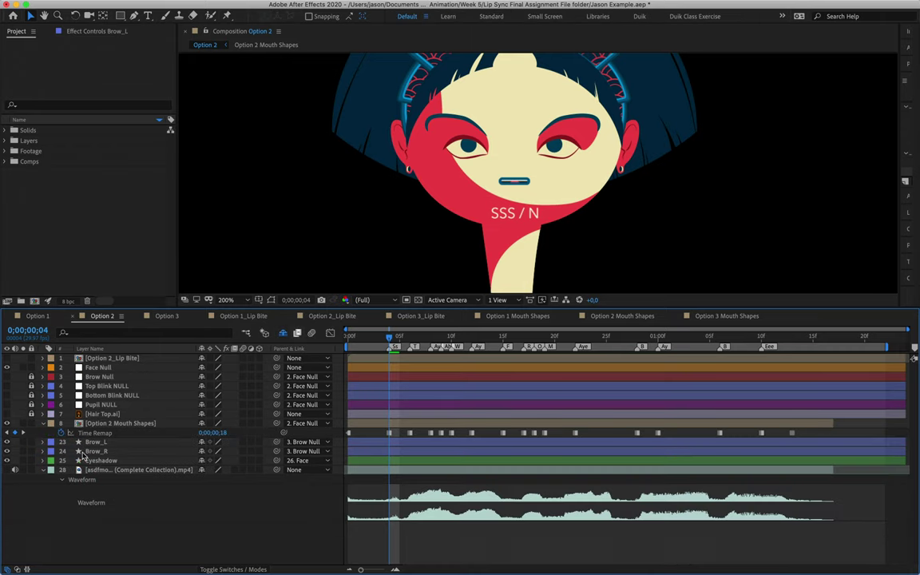
# Lock the Brow_L, Brow_R, Eyeshadow, audio, Option 2 Mouth Shapes and Option 2_Lip Bite layers
pyautogui.moveTo(33, 442); pyautogui.dragTo(33, 472)
pyautogui.click(31, 423)
pyautogui.click(110, 358)
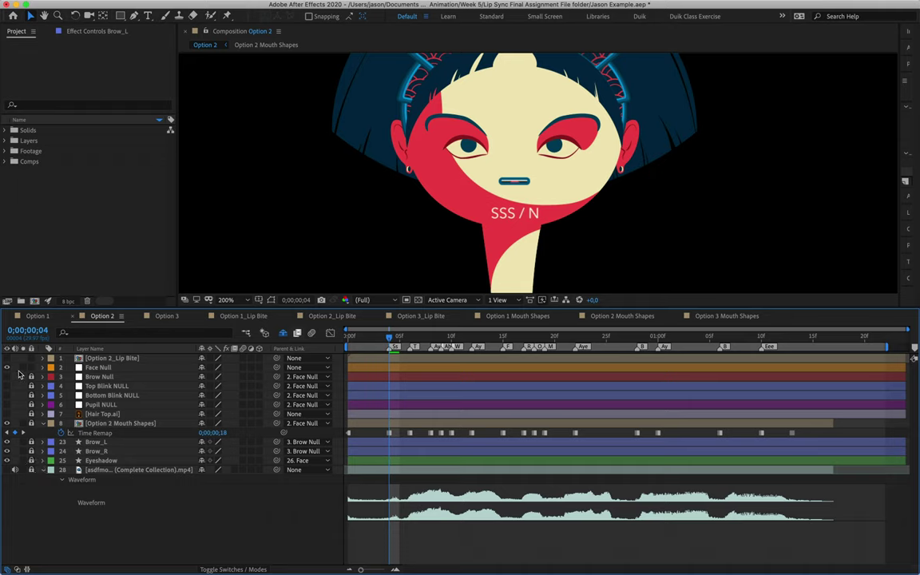
# Try shifting the Face Null sideways, up and down to test how far the facial features can turn
pyautogui.click(104, 368)
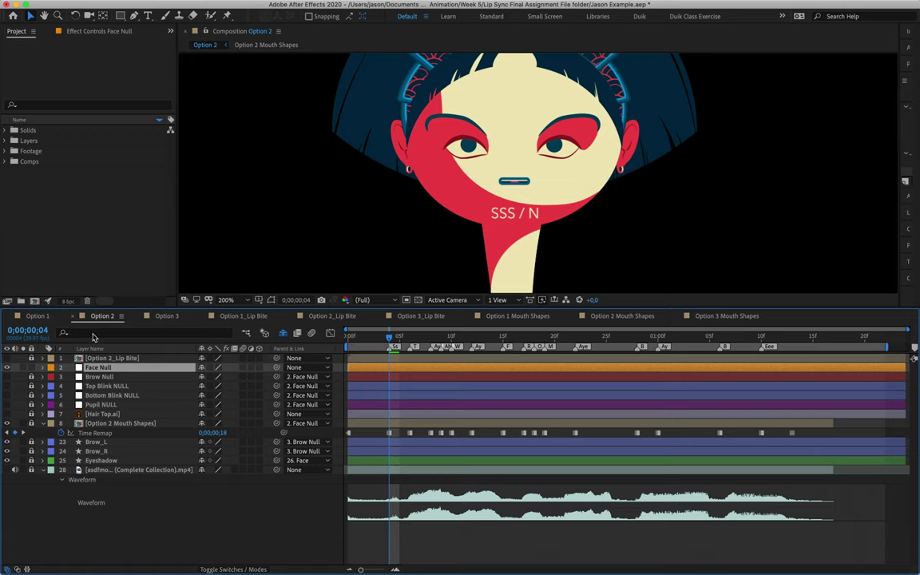
pyautogui.press(',')
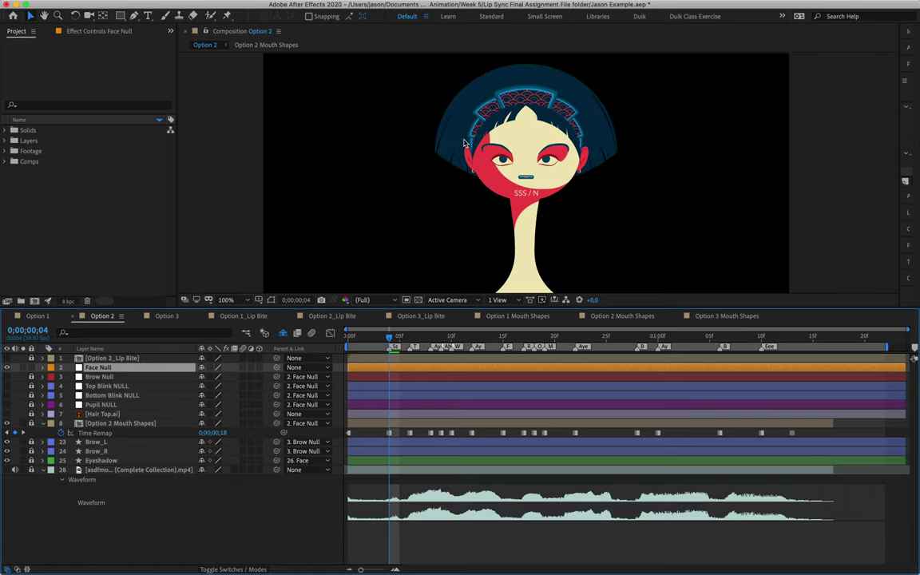
pyautogui.hotkey('shift', 'Right')
pyautogui.hotkey('shift', 'Right')
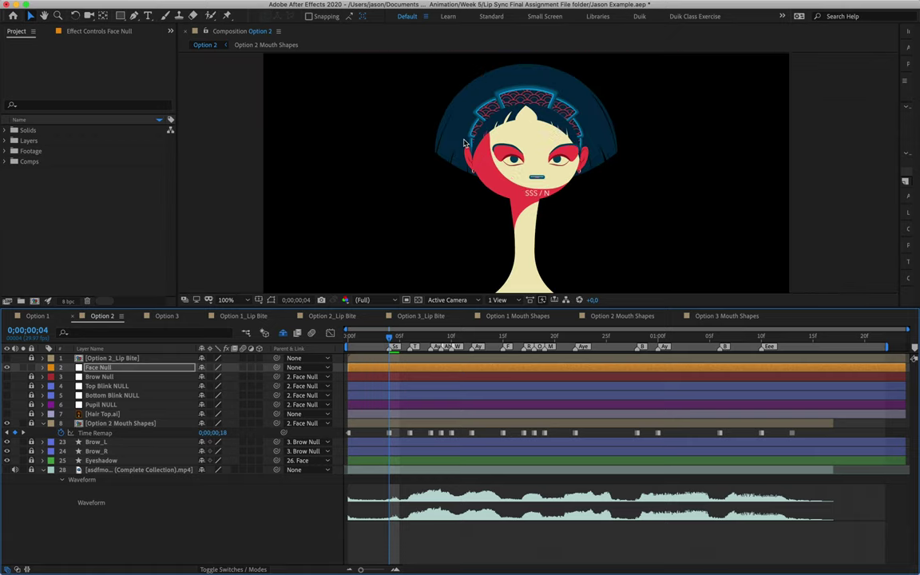
pyautogui.hotkey('shift', 'Right')
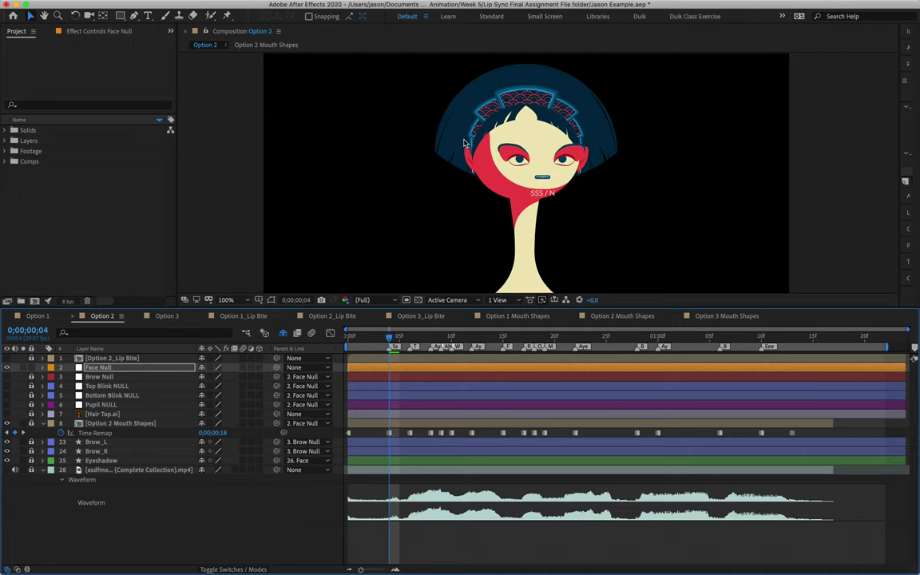
pyautogui.hotkey('shift', 'Up')
pyautogui.hotkey('shift', 'Up')
pyautogui.hotkey('shift', 'Down')
pyautogui.hotkey('shift', 'Down')
pyautogui.hotkey('shift', 'Down')
pyautogui.hotkey('shift', 'Right')
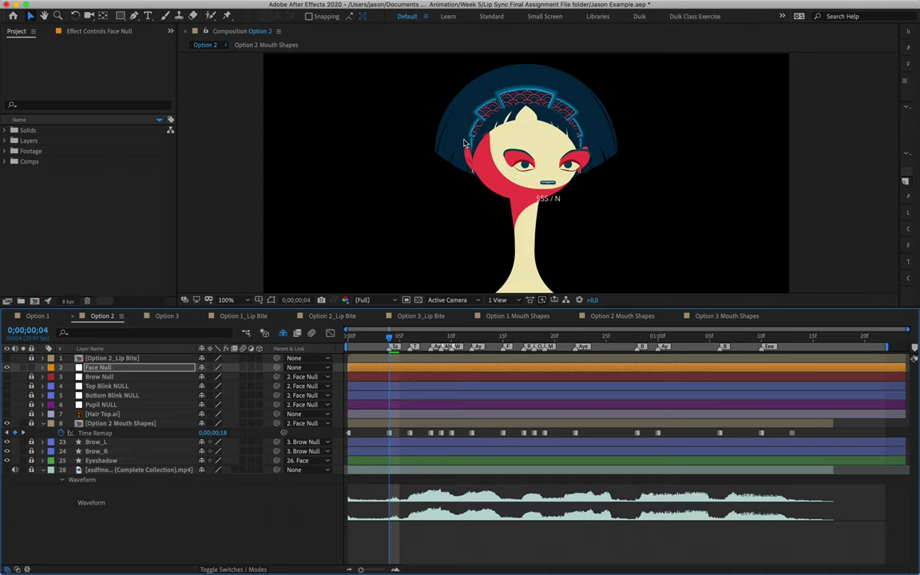
pyautogui.hotkey('shift', 'Up')
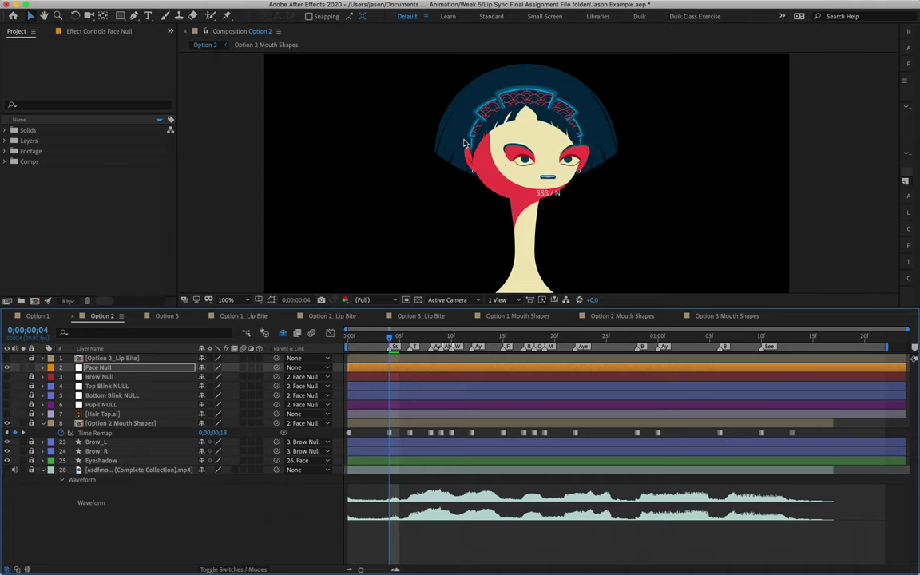
# Play back briefly from the first frame, reveal Face Null's Position property, and go to frame 4
pyautogui.click(349, 336)
pyautogui.press('space')
pyautogui.press('space')
pyautogui.press('p')
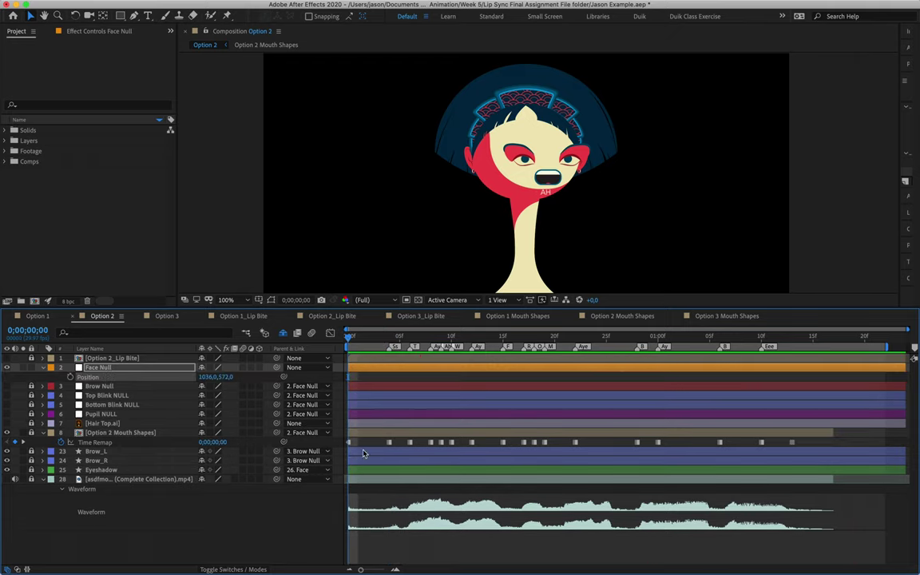
pyautogui.press('k')
pyautogui.press('space')
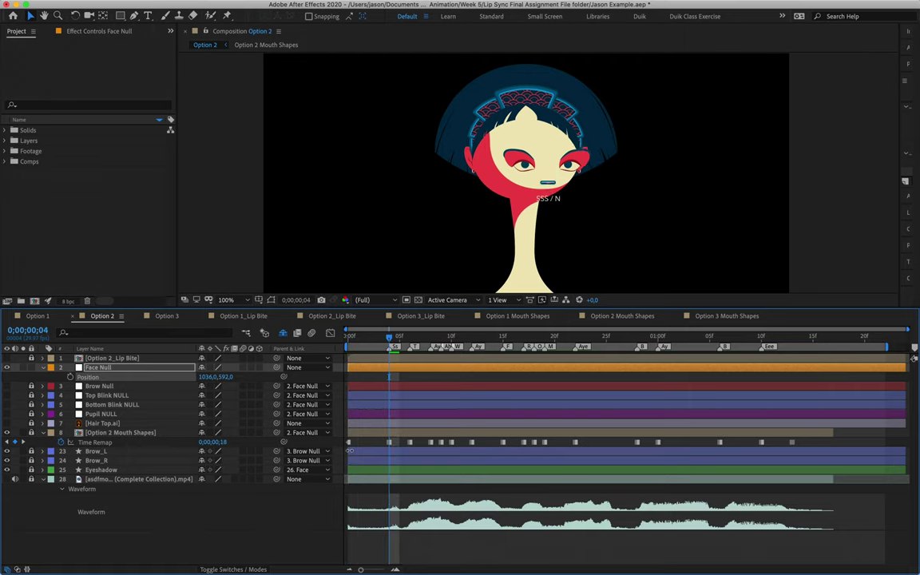
pyautogui.press('space')
# Nudge the Face Null around the head and settle it at position 976, 572
pyautogui.hotkey('shift', 'Left')
pyautogui.hotkey('shift', 'Left')
pyautogui.hotkey('shift', 'Up')
pyautogui.hotkey('shift', 'Up')
pyautogui.hotkey('shift', 'Up')
pyautogui.hotkey('shift', 'Up')
pyautogui.hotkey('shift', 'Up')
pyautogui.hotkey('shift', 'Up')
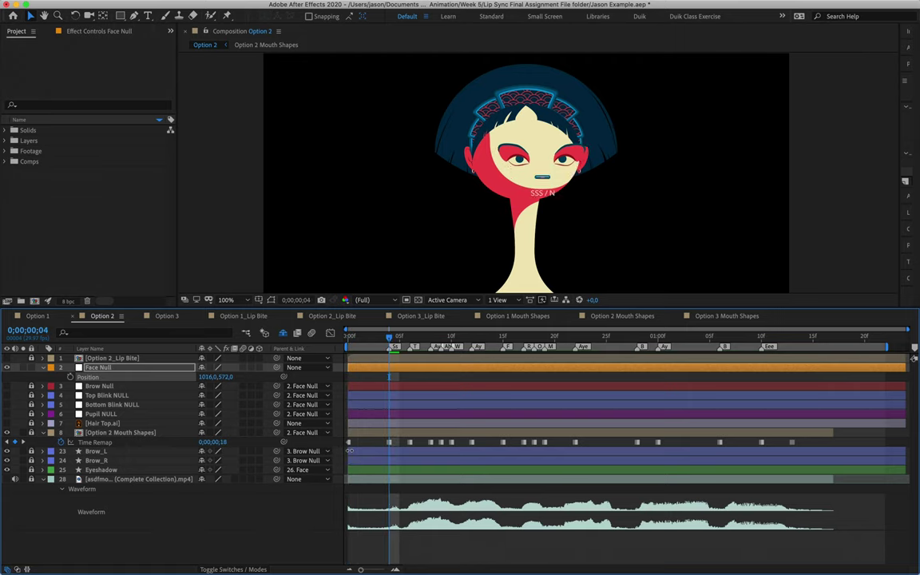
pyautogui.hotkey('shift', 'Down')
pyautogui.hotkey('shift', 'Down')
pyautogui.hotkey('shift', 'Down')
pyautogui.hotkey('shift', 'Down')
pyautogui.hotkey('shift', 'Left')
pyautogui.hotkey('shift', 'Left')
pyautogui.hotkey('shift', 'Left')
pyautogui.hotkey('shift', 'Left')
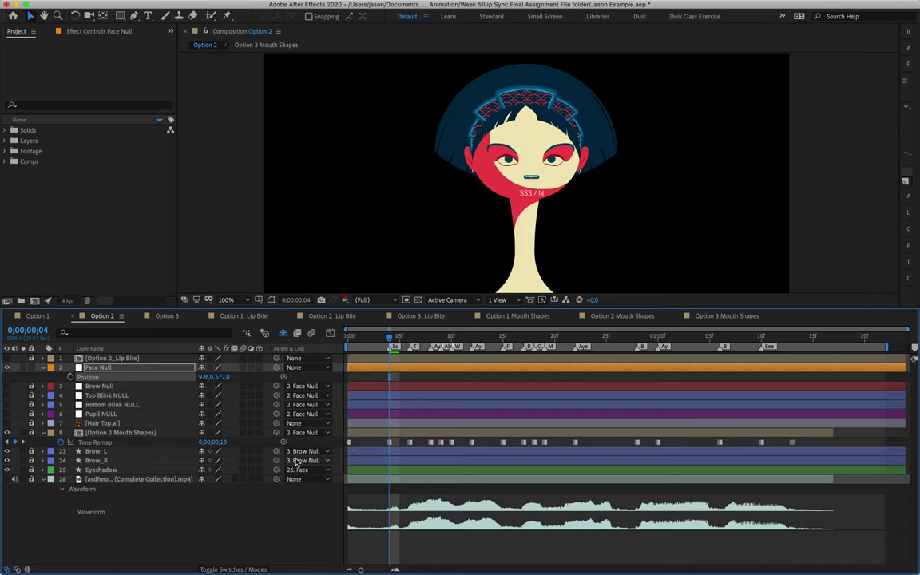
# Enable Position keyframing on Face Null and place its keyframe on the first frame
pyautogui.click(71, 376)
pyautogui.moveTo(389, 338); pyautogui.dragTo(350, 339)
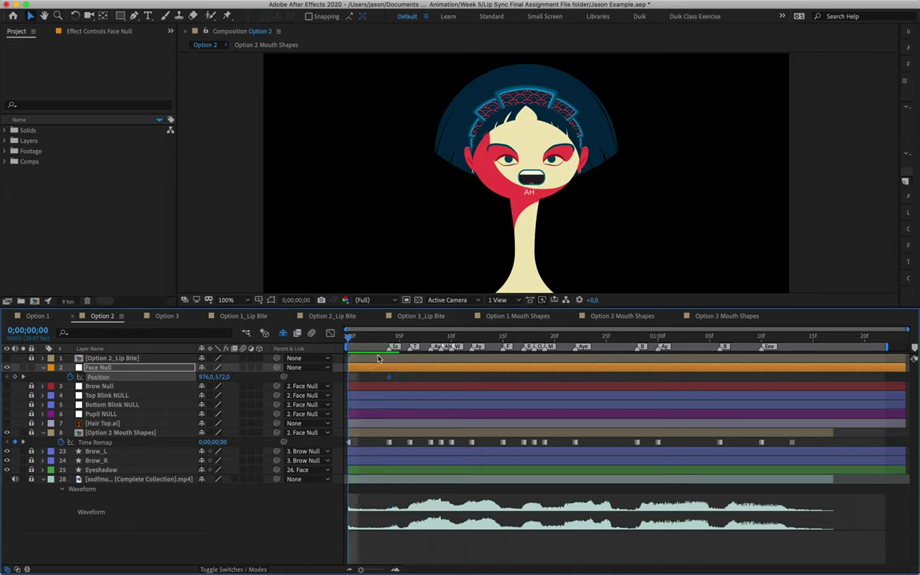
pyautogui.moveTo(389, 377); pyautogui.dragTo(350, 377)
# Fine-tune Face Null's starting position horizontally to 962, 572 at the first frame
pyautogui.click(98, 370)
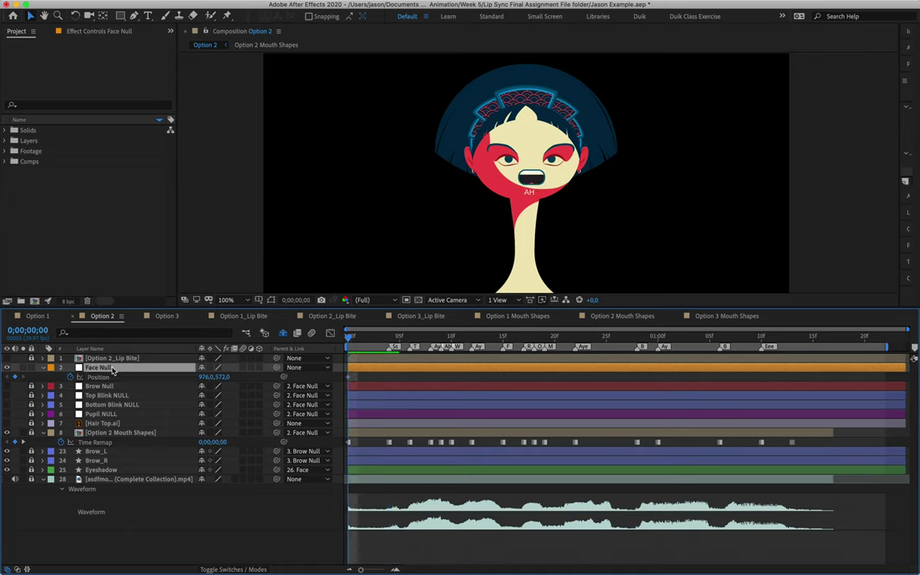
pyautogui.press('Left')
pyautogui.press('Left')
pyautogui.press('Left')
pyautogui.press('Left')
pyautogui.press('Left')
pyautogui.press('Left')
pyautogui.press('Left')
pyautogui.press('Left')
pyautogui.press('Left')
pyautogui.press('Left')
pyautogui.press('Left')
pyautogui.press('Left')
pyautogui.press('Left')
pyautogui.press('Left')
pyautogui.press('Left')
pyautogui.press('Left')
pyautogui.press('Left')
pyautogui.press('Left')
pyautogui.press('Left')
pyautogui.press('Left')
pyautogui.press('Right')
pyautogui.press('Right')
pyautogui.press('Right')
pyautogui.press('Right')
pyautogui.press('Right')
pyautogui.press('Right')
pyautogui.press('Right')
pyautogui.press('Right')
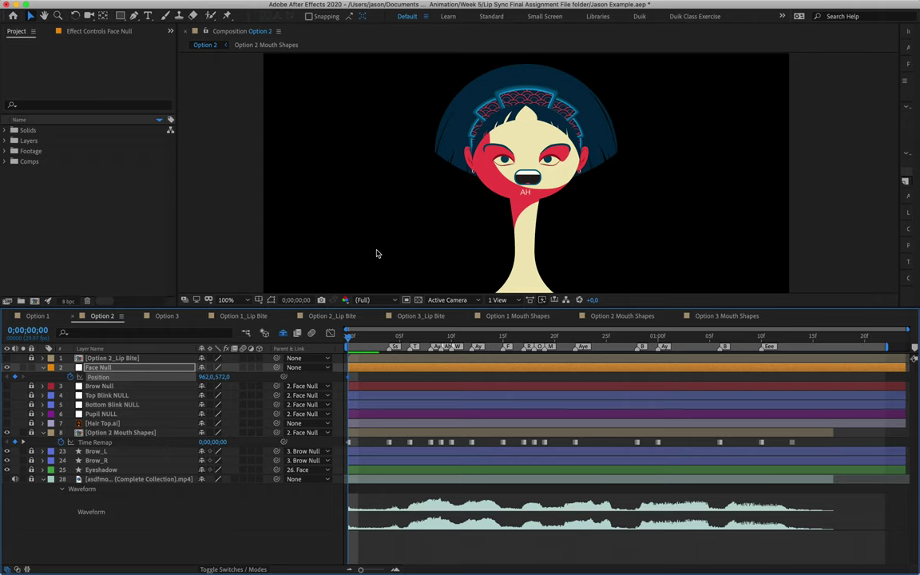
# Play back and step through the opening frames to find where the head move should land, stopping at 0;00;00;08
pyautogui.press('space')
pyautogui.hotkey('shift', 'pageup')
pyautogui.press('pagedown')
pyautogui.press('pagedown')
pyautogui.press('pagedown')
pyautogui.press('pagedown')
pyautogui.press('pageup')
pyautogui.press('pageup')
pyautogui.press('pageup')
pyautogui.press('pageup')
pyautogui.press('space')
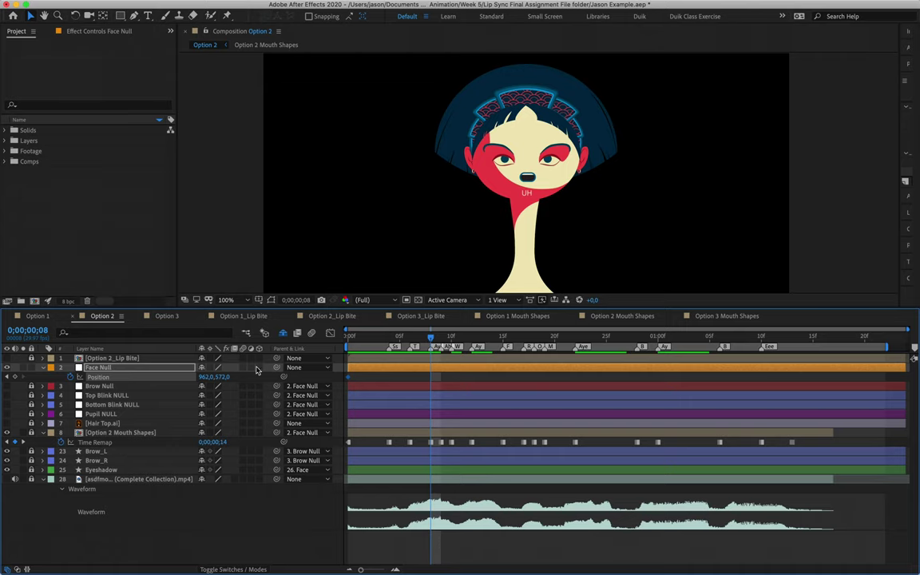
# Try adjusting Face Null's Opacity and bring its Position property back into view
pyautogui.click(140, 371)
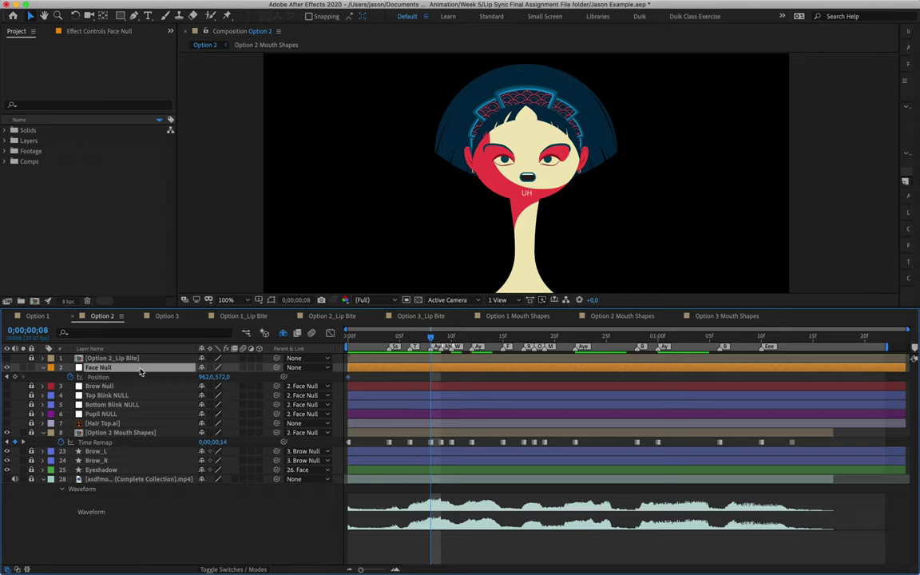
pyautogui.scroll(-1, 494, 178)
pyautogui.scroll(1, 494, 178)
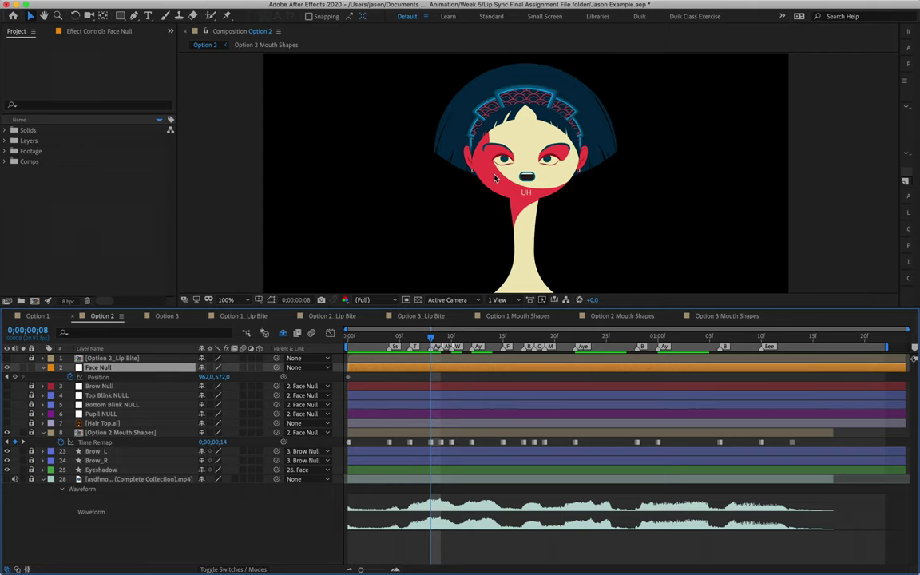
pyautogui.click(24, 368)
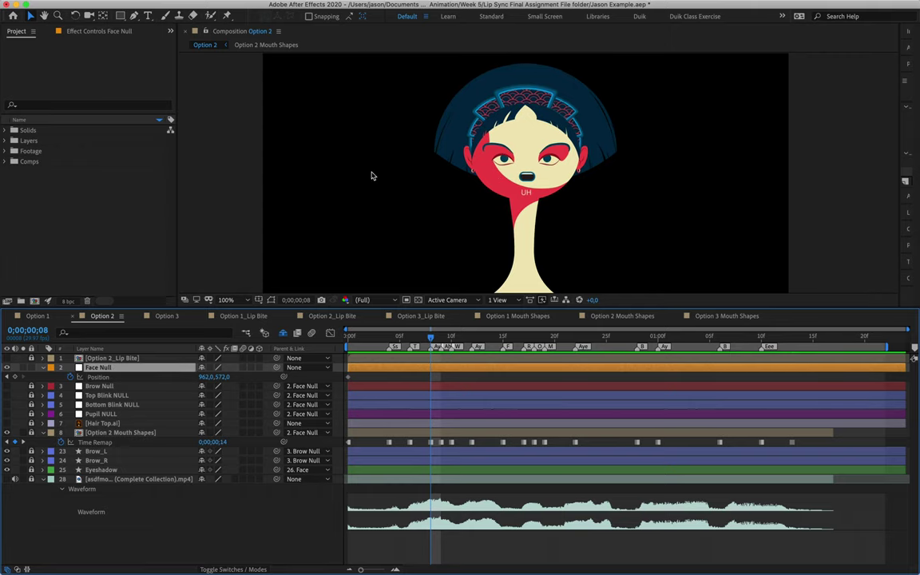
pyautogui.press(',')
pyautogui.press(',')
pyautogui.press('t')
pyautogui.moveTo(202, 377); pyautogui.dragTo(365, 377)
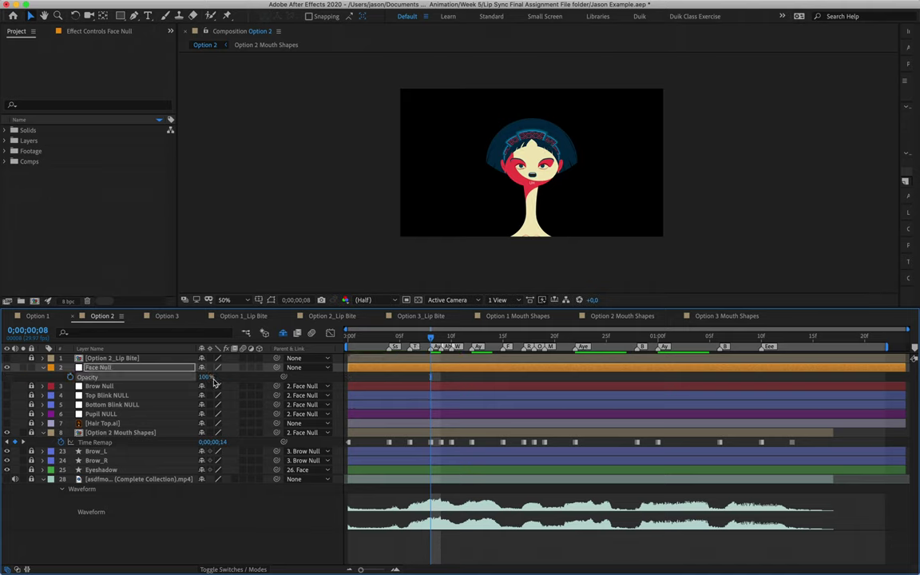
pyautogui.click(99, 369)
pyautogui.press('p')
pyautogui.scroll(1, 453, 232)
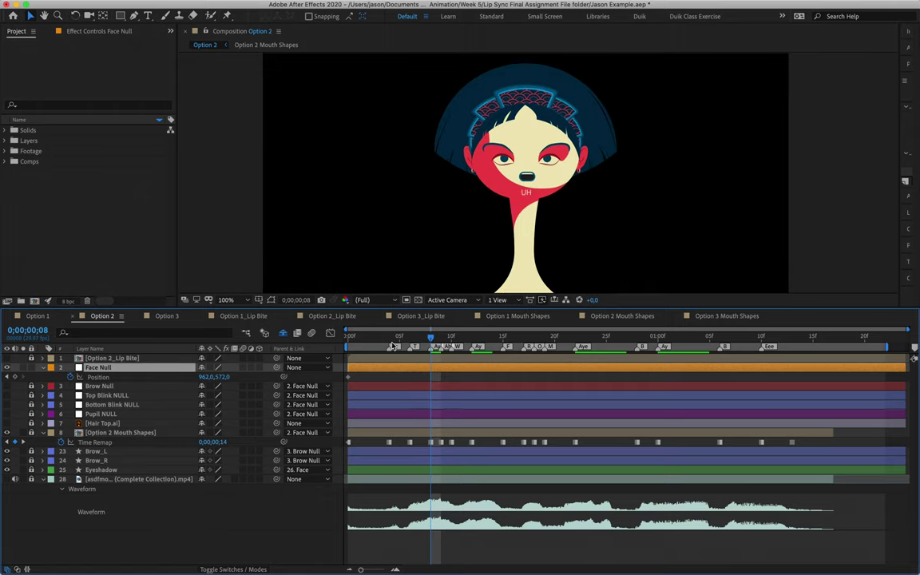
# At 0;00;00;08, move Face Null to position 1022, 592 to keyframe the head turn
pyautogui.moveTo(430, 339)
pyautogui.mouseDown()
pyautogui.moveTo(370, 341)
pyautogui.moveTo(435, 352)
pyautogui.mouseUp()
pyautogui.hotkey('shift', 'Right')
pyautogui.hotkey('shift', 'Right')
pyautogui.hotkey('shift', 'Right')
pyautogui.hotkey('shift', 'Right')
pyautogui.hotkey('shift', 'Right')
pyautogui.hotkey('shift', 'Right')
pyautogui.hotkey('shift', 'Down')
pyautogui.hotkey('shift', 'Down')
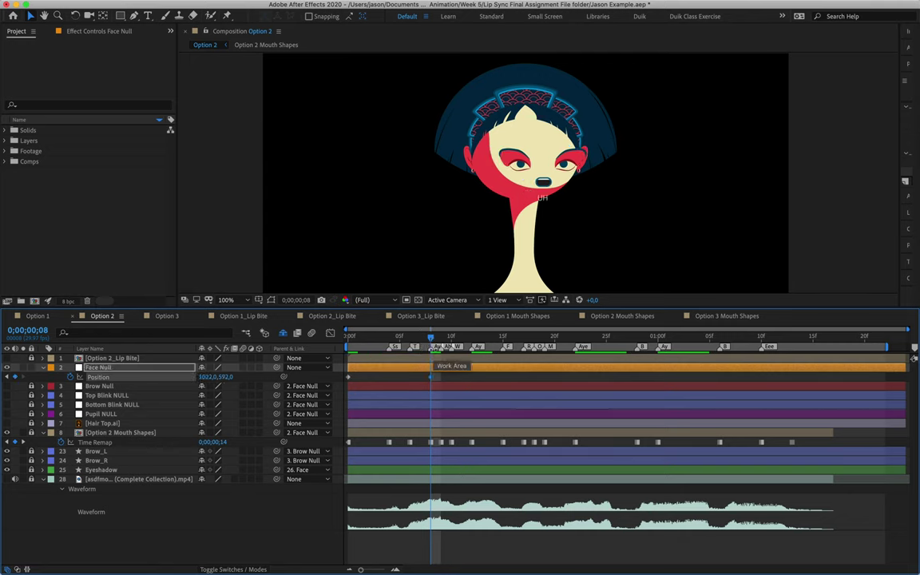
# Play back the head turn with the lip sync and return to the first frame
pyautogui.press('space')
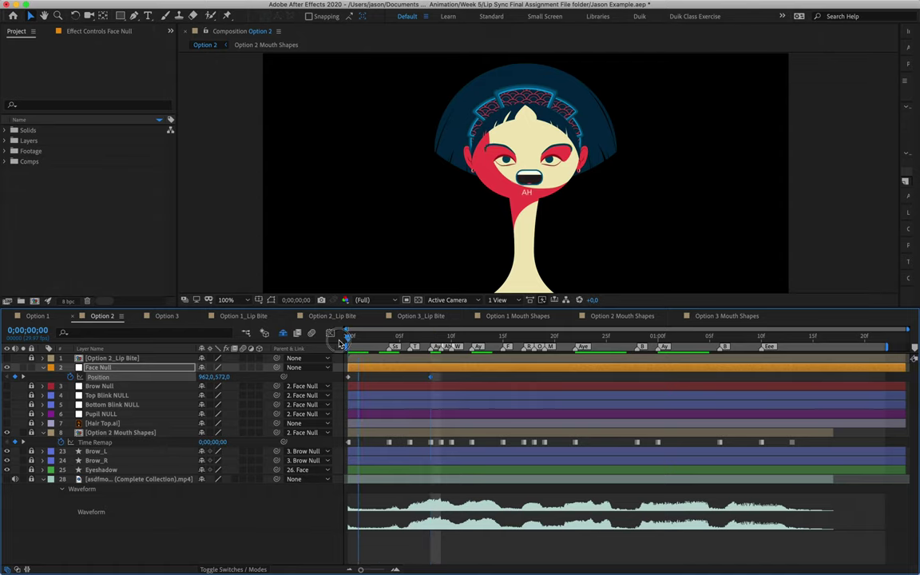
pyautogui.moveTo(433, 341); pyautogui.dragTo(482, 357)
pyautogui.press('Home')
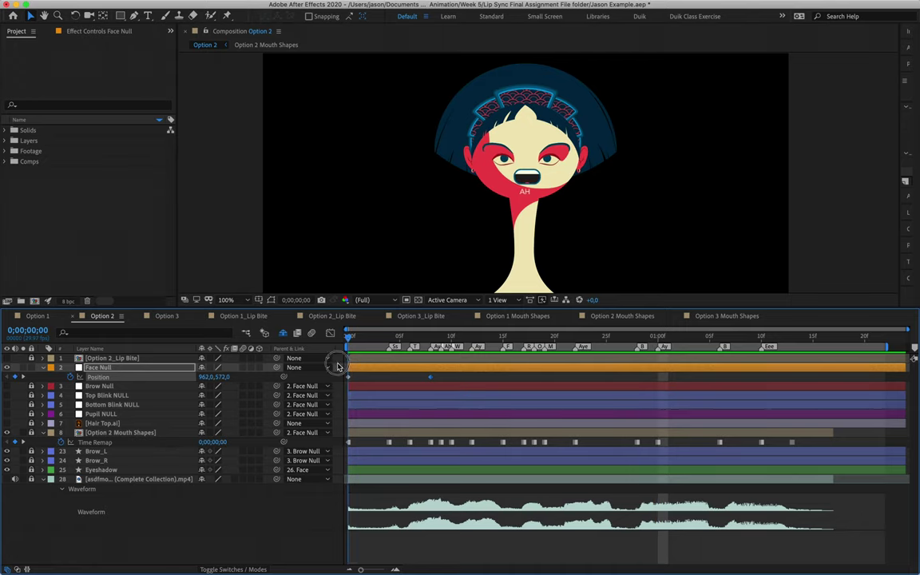
# Apply Easy Ease to both Face Null Position keyframes
pyautogui.click(344, 377)
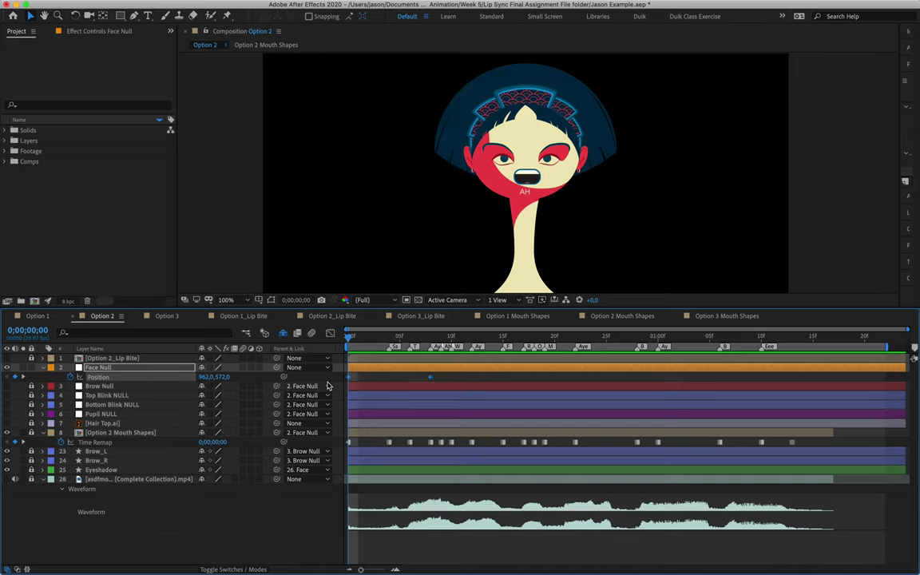
pyautogui.scroll(2, 527, 186)
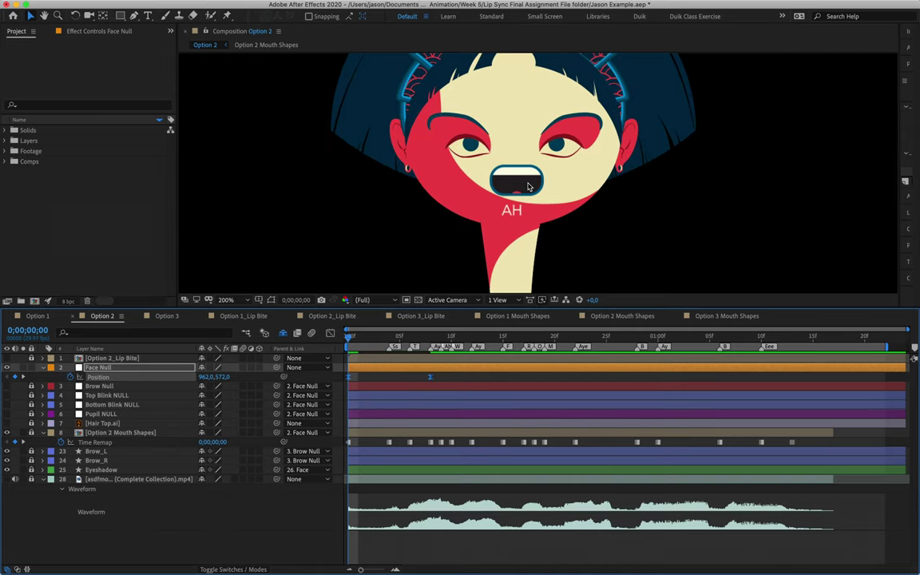
pyautogui.scroll(1, 527, 186)
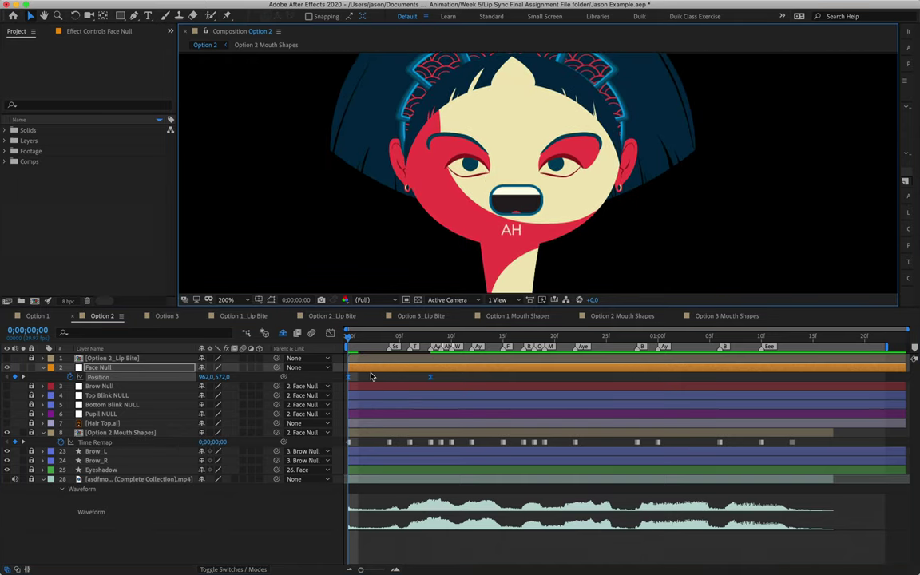
# Display the Face Null's motion path in the composition and go to its second Position keyframe at 0;00;00;08
pyautogui.click(349, 377)
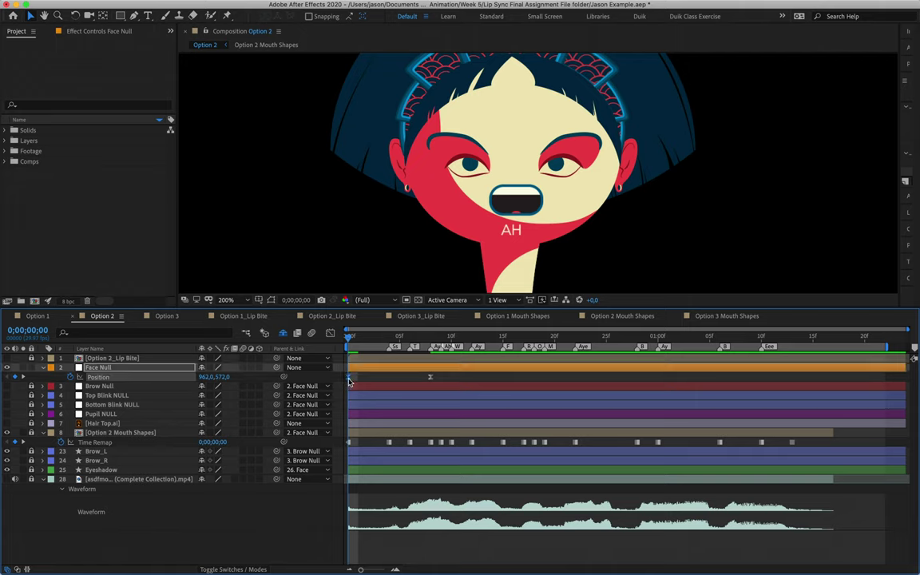
pyautogui.click(271, 301)
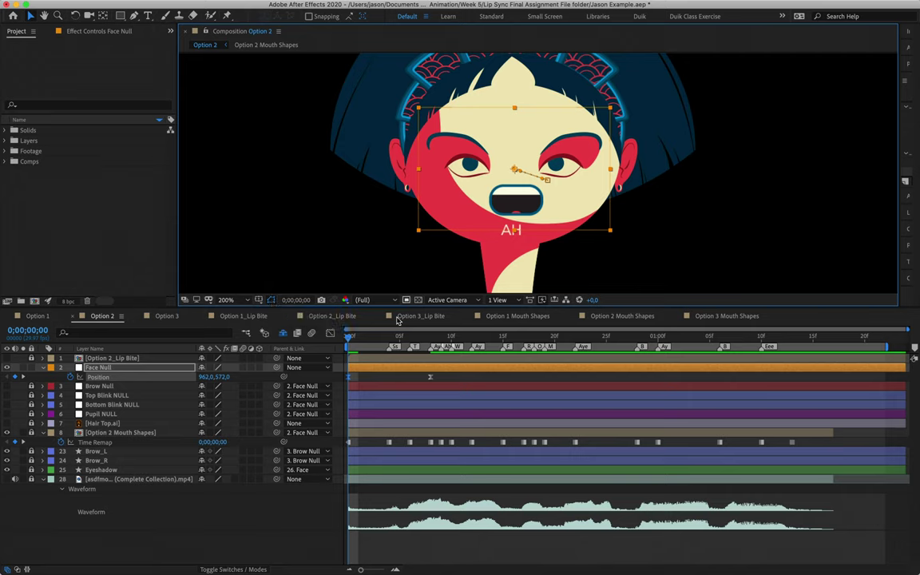
pyautogui.click(353, 338)
pyautogui.moveTo(353, 339); pyautogui.dragTo(431, 366)
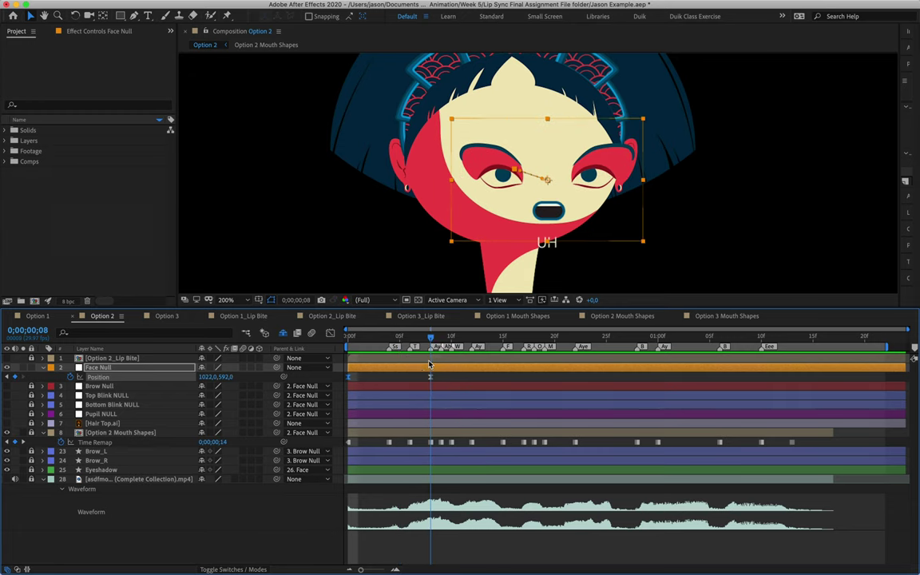
# Bend the Face Null's straight motion path into an upward arc by raising the direction handles of both Position keyframes
pyautogui.press('.')
pyautogui.moveTo(530, 210); pyautogui.dragTo(529, 230)
pyautogui.press('space')
pyautogui.press('space')
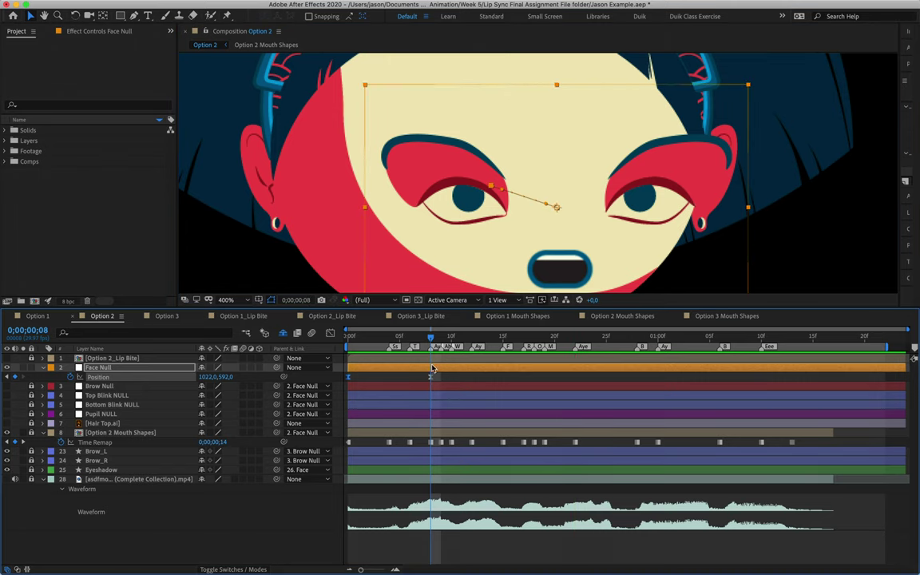
pyautogui.moveTo(549, 206); pyautogui.dragTo(546, 184)
pyautogui.moveTo(491, 186); pyautogui.dragTo(516, 178)
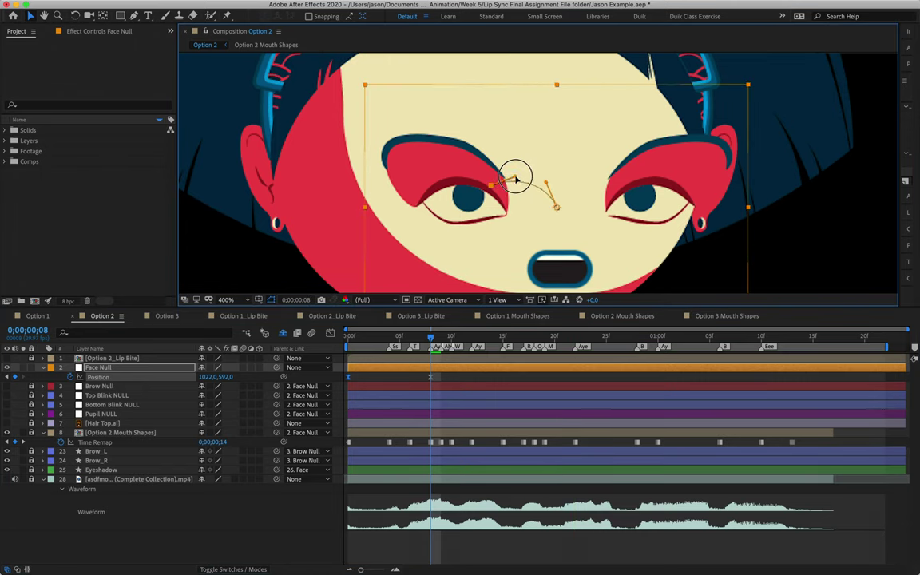
# Play back the arced head turn from the first frame and return to 0;00;00;08
pyautogui.moveTo(423, 332); pyautogui.dragTo(328, 336)
pyautogui.scroll(-1, 411, 192)
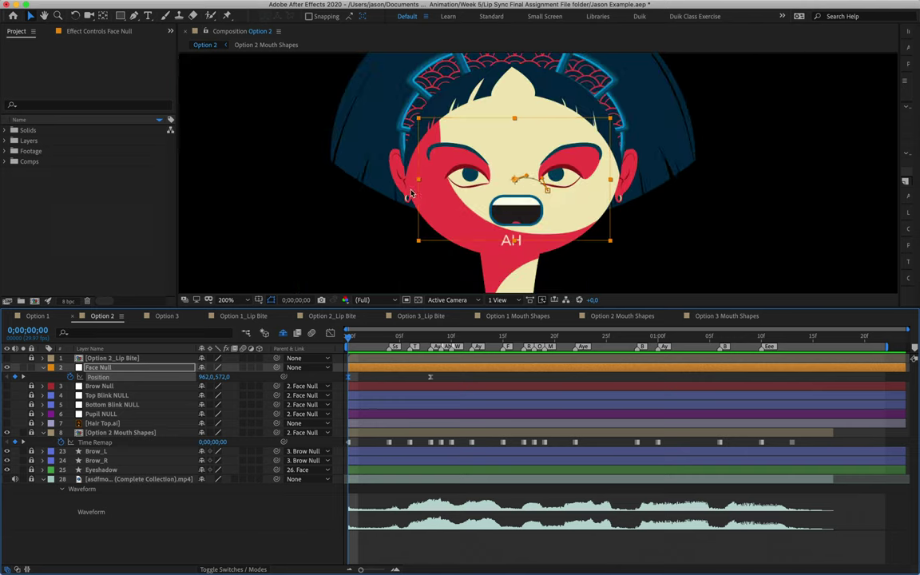
pyautogui.click(543, 181)
pyautogui.press('space')
pyautogui.click(345, 336)
pyautogui.moveTo(345, 336); pyautogui.dragTo(431, 336)
# Fine-tune both handles of the Face Null's motion path arc and preview the head turn from the first frame
pyautogui.click(540, 181)
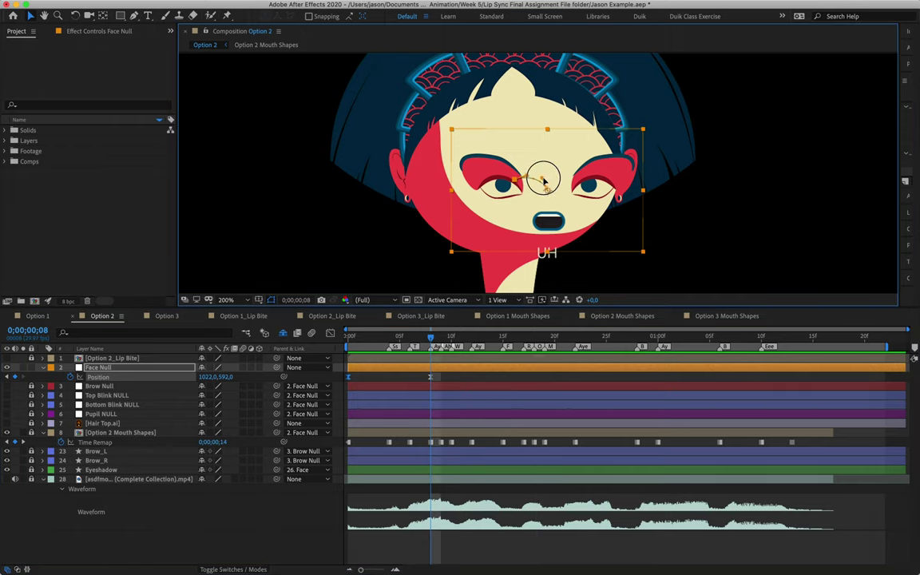
pyautogui.moveTo(527, 176); pyautogui.dragTo(531, 175)
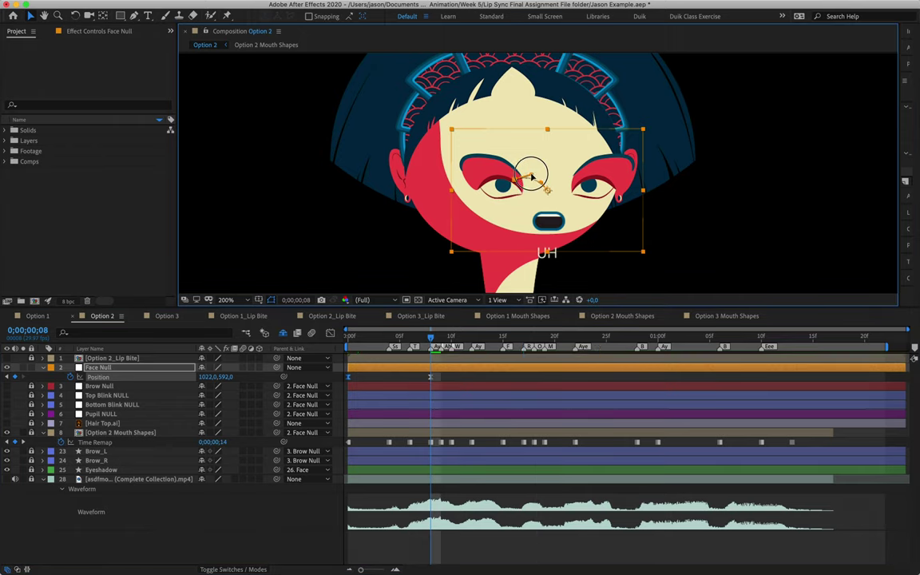
pyautogui.moveTo(374, 340); pyautogui.dragTo(317, 339)
pyautogui.press('space')
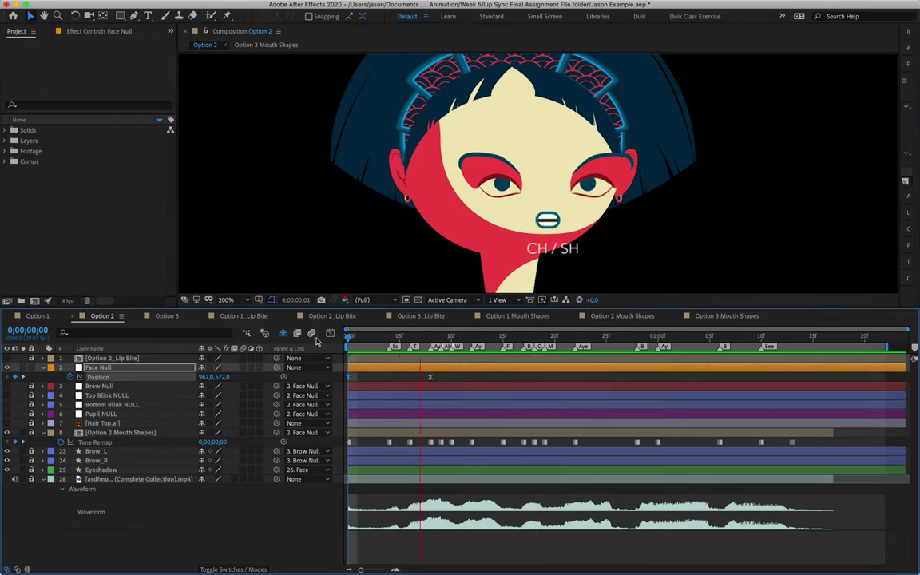
# At 0;00;00;08, raise Face Null to position 1022, 582 and shorten the first keyframe's handle on the motion path
pyautogui.click(421, 338)
pyautogui.moveTo(422, 339); pyautogui.dragTo(435, 342)
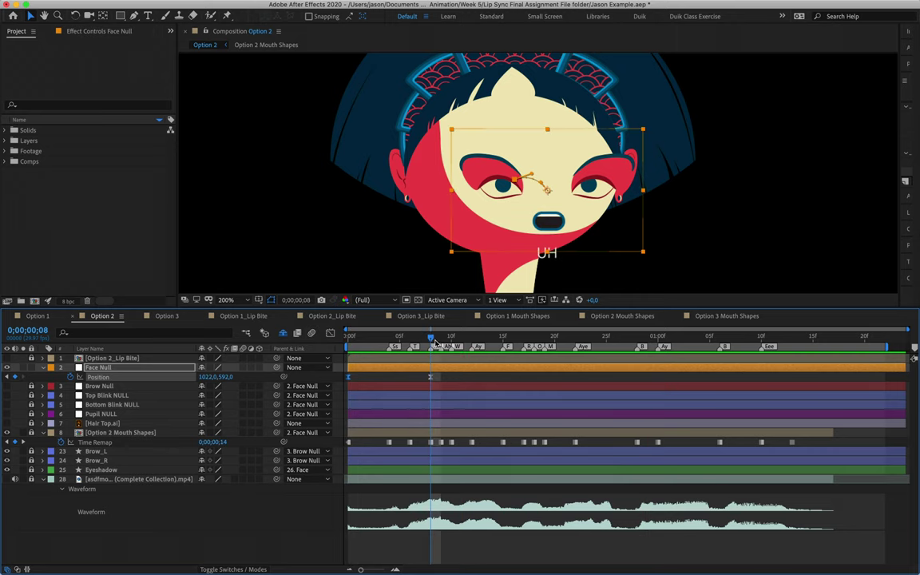
pyautogui.hotkey('shift', 'Up')
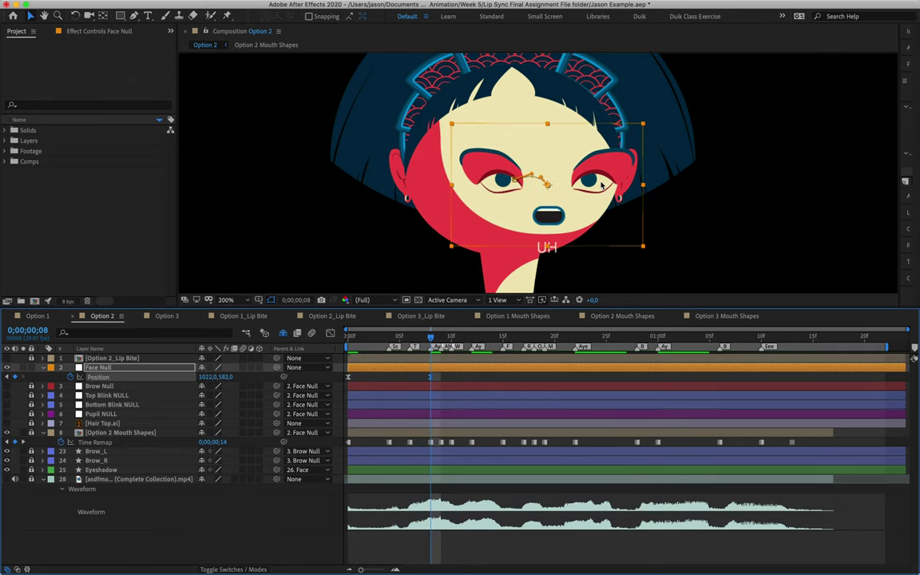
pyautogui.moveTo(531, 176); pyautogui.dragTo(527, 175)
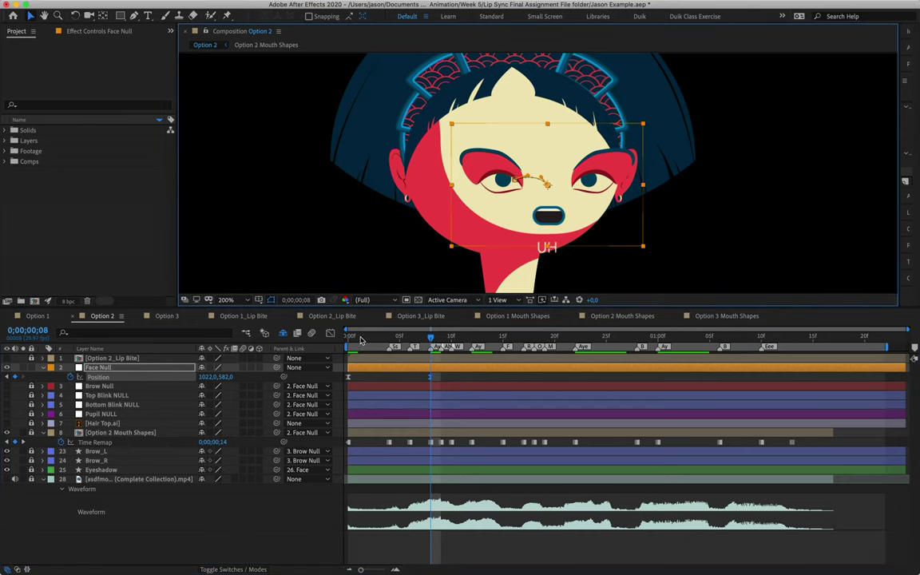
# Play back the revised head turn from the first frame and return to 0;00;00;08
pyautogui.moveTo(361, 340); pyautogui.dragTo(340, 339)
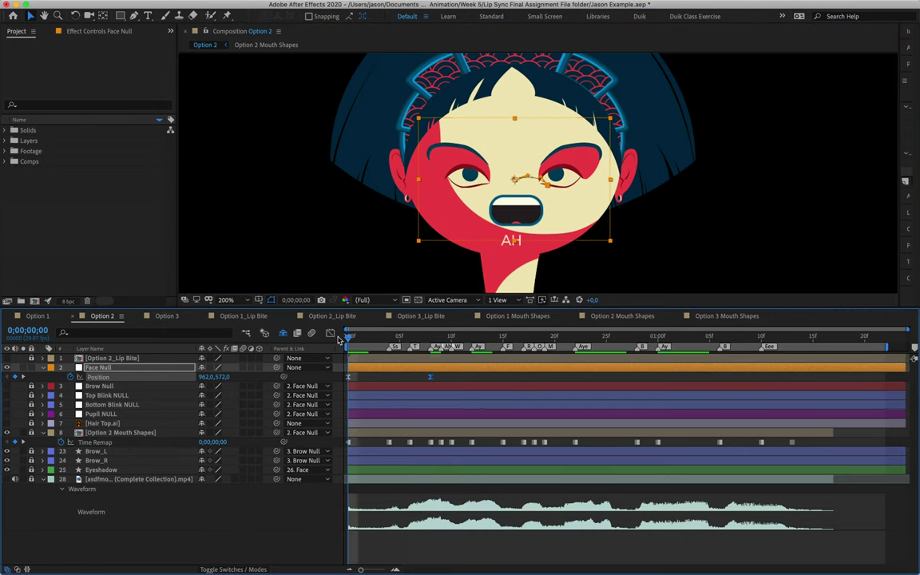
pyautogui.press('space')
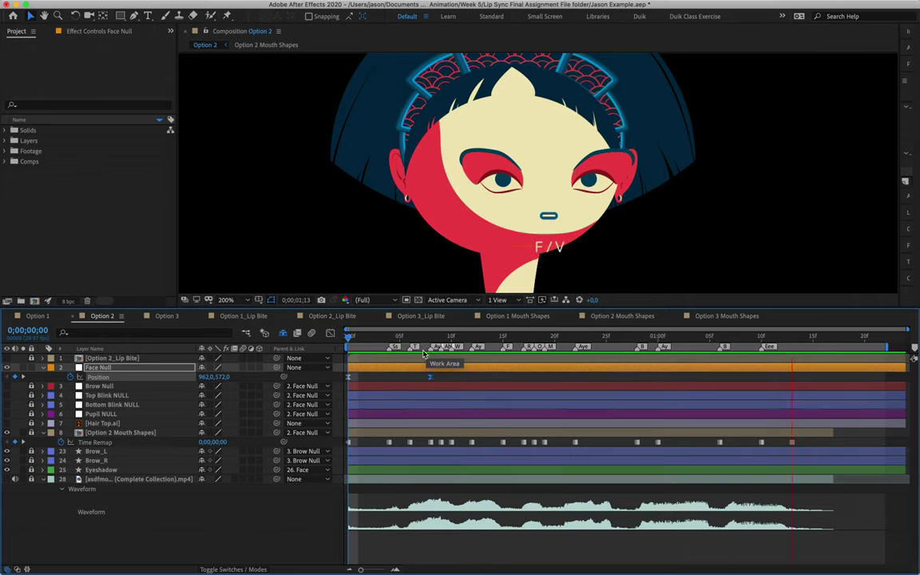
pyautogui.click(328, 352)
pyautogui.moveTo(328, 352); pyautogui.dragTo(428, 354)
# Lengthen the ease of both Face Null Position keyframes in the speed graph and preview the head turn
pyautogui.click(330, 333)
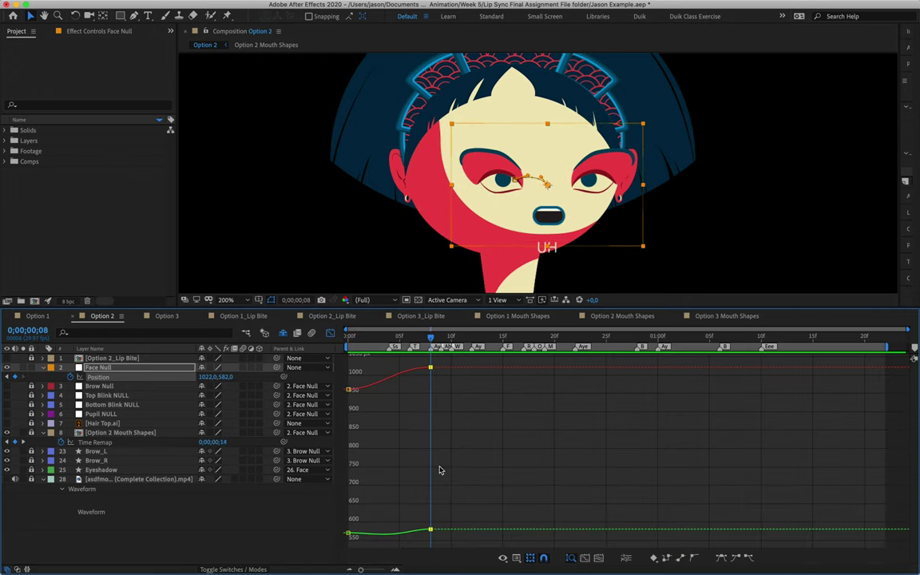
pyautogui.rightClick(407, 434)
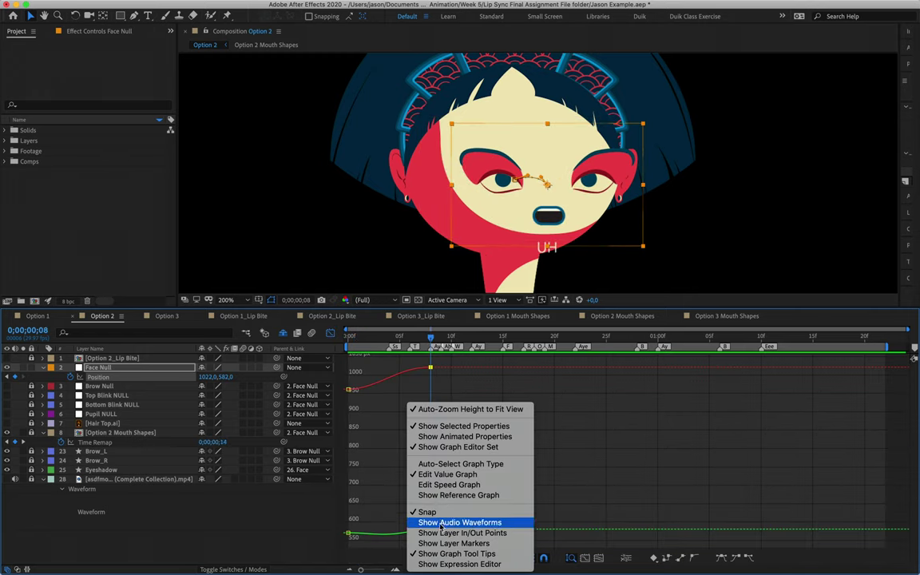
pyautogui.click(442, 486)
pyautogui.click(419, 545)
pyautogui.moveTo(416, 535); pyautogui.dragTo(371, 535)
pyautogui.press('space')
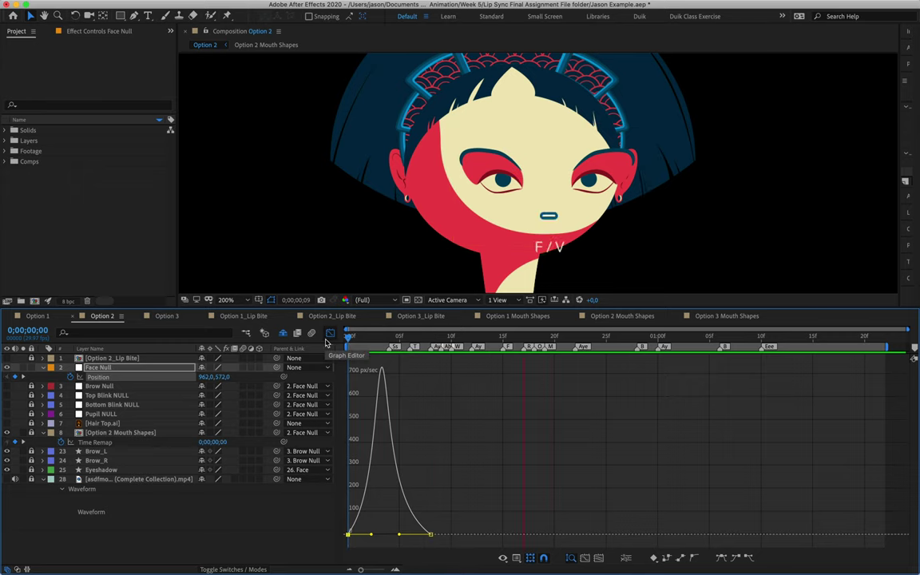
# Remove the ease out of the first Position keyframe in the speed graph, preview it, and return to the timeline at 0;00;00;08
pyautogui.press('space')
pyautogui.moveTo(371, 534); pyautogui.dragTo(339, 538)
pyautogui.click(353, 338)
pyautogui.press('space')
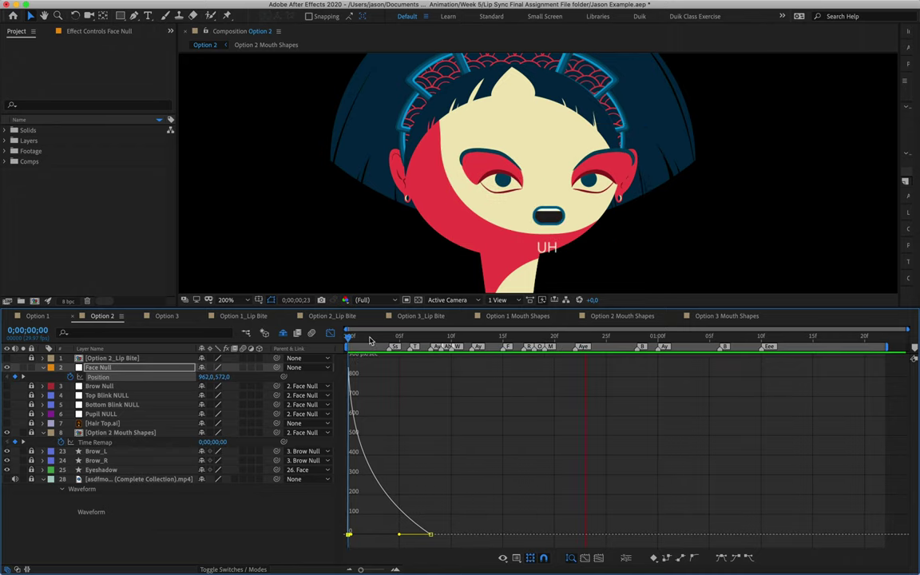
pyautogui.click(329, 333)
pyautogui.press('j')
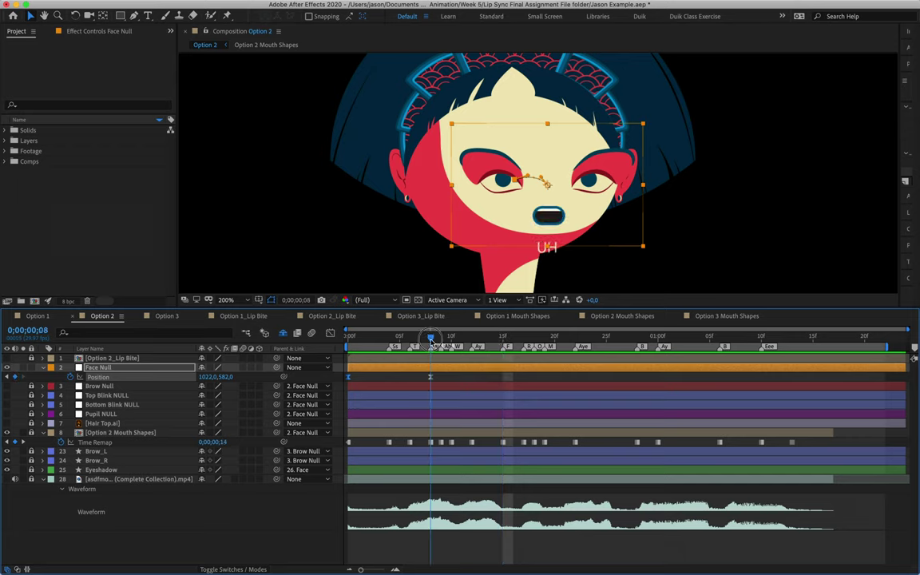
# Keyframe Face Null's Rotation at the first frame and rotate it to 5.2° at 0;00;00;08
pyautogui.click(43, 370)
pyautogui.click(31, 367)
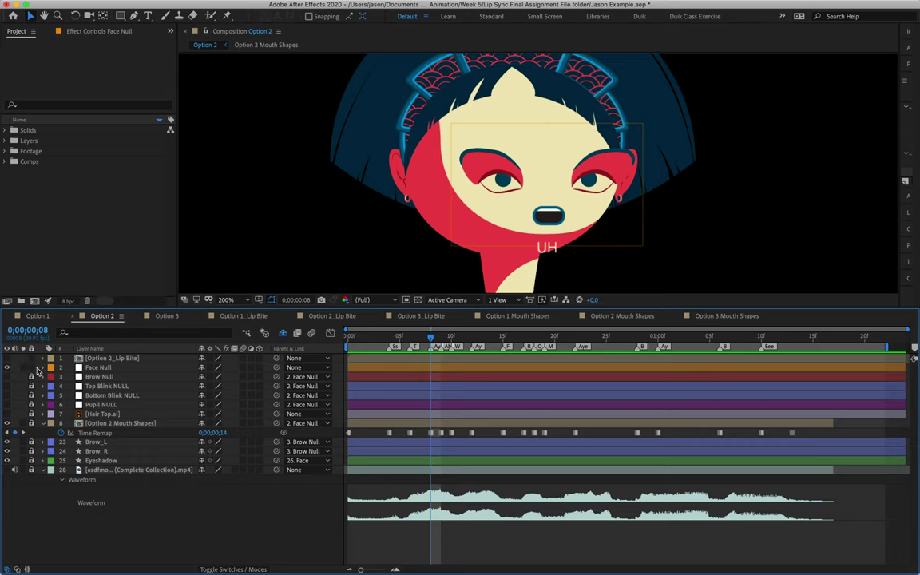
pyautogui.click(104, 367)
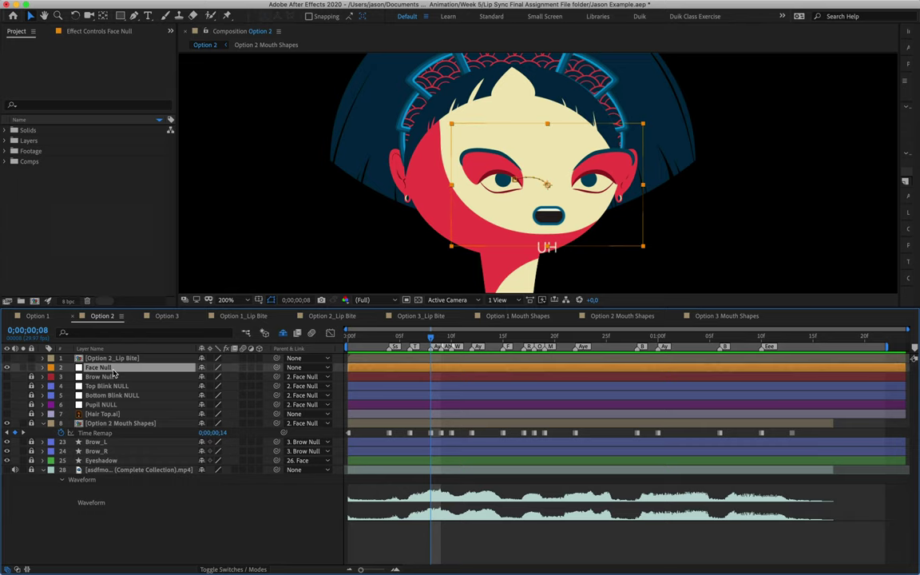
pyautogui.press('p')
pyautogui.hotkey('shift', 'r')
pyautogui.click(350, 340)
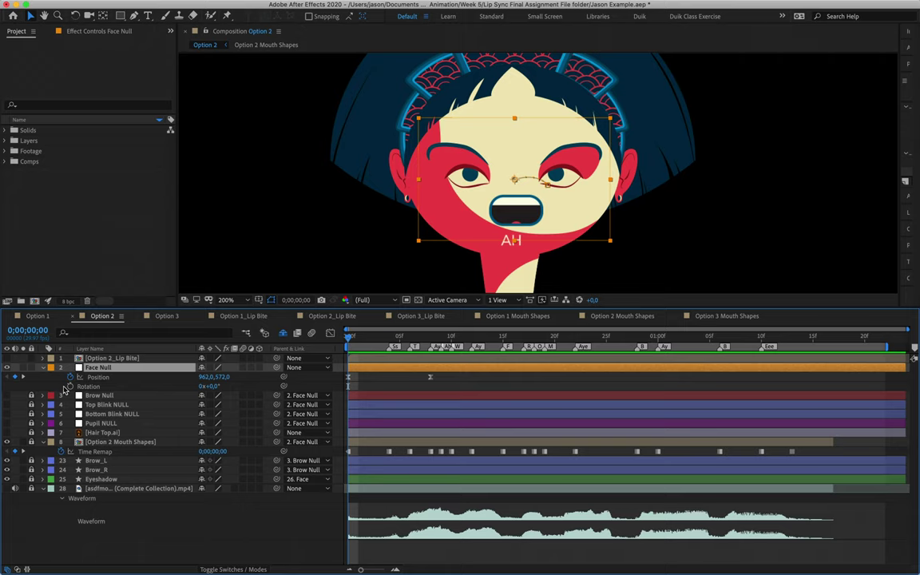
pyautogui.click(69, 387)
pyautogui.press('space')
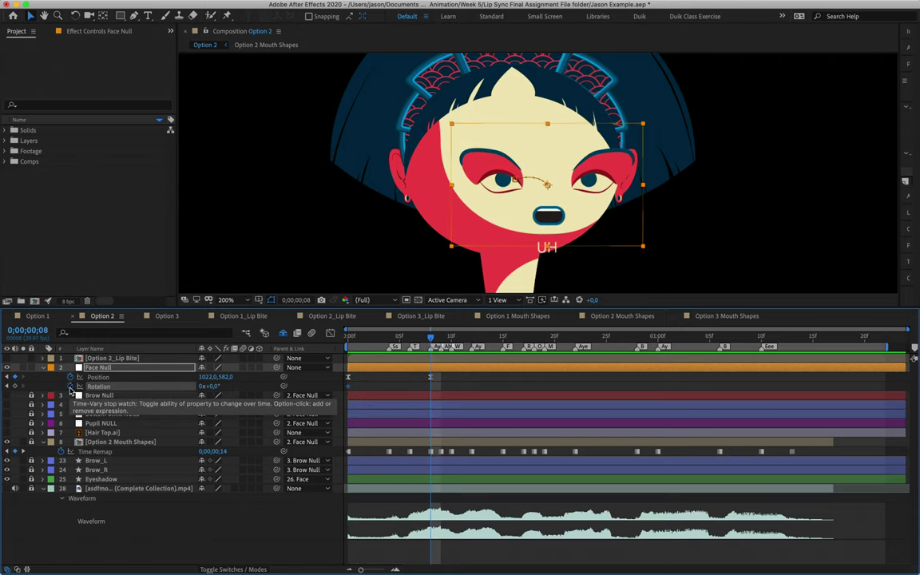
pyautogui.moveTo(215, 388); pyautogui.dragTo(235, 387)
# Apply Easy Ease to both Rotation keyframes and lengthen the ease into the second one in the speed graph
pyautogui.moveTo(453, 390); pyautogui.dragTo(331, 397)
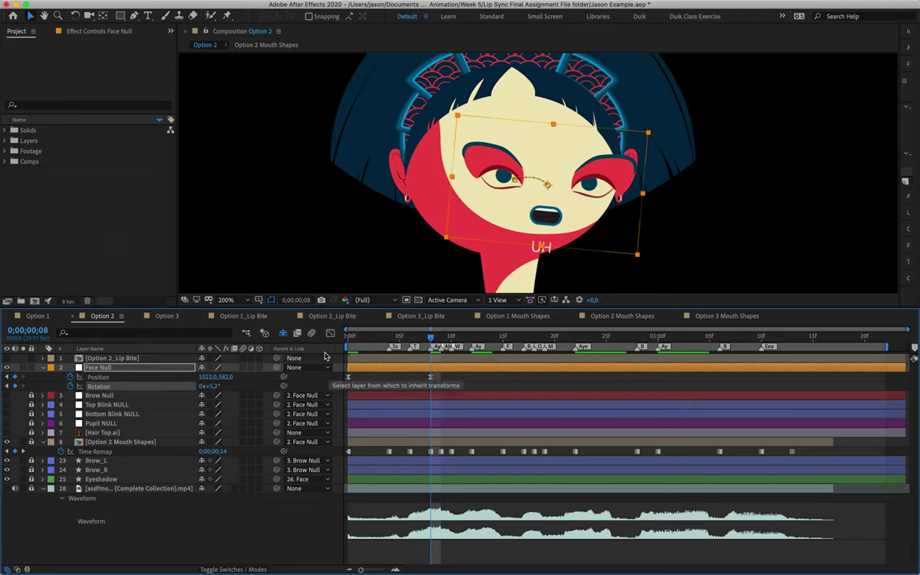
pyautogui.hotkey('shift', 'F3')
pyautogui.moveTo(466, 498); pyautogui.dragTo(346, 551)
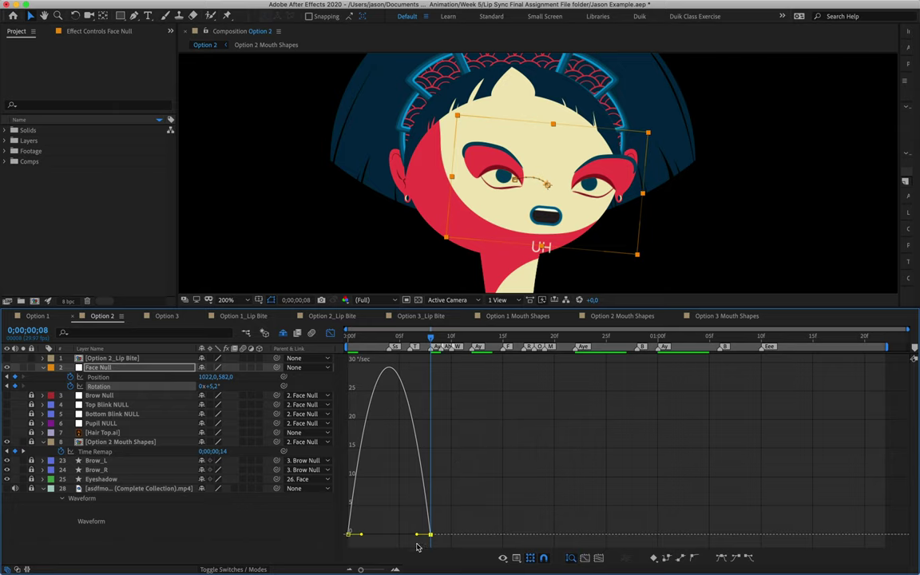
pyautogui.moveTo(418, 535); pyautogui.dragTo(389, 534)
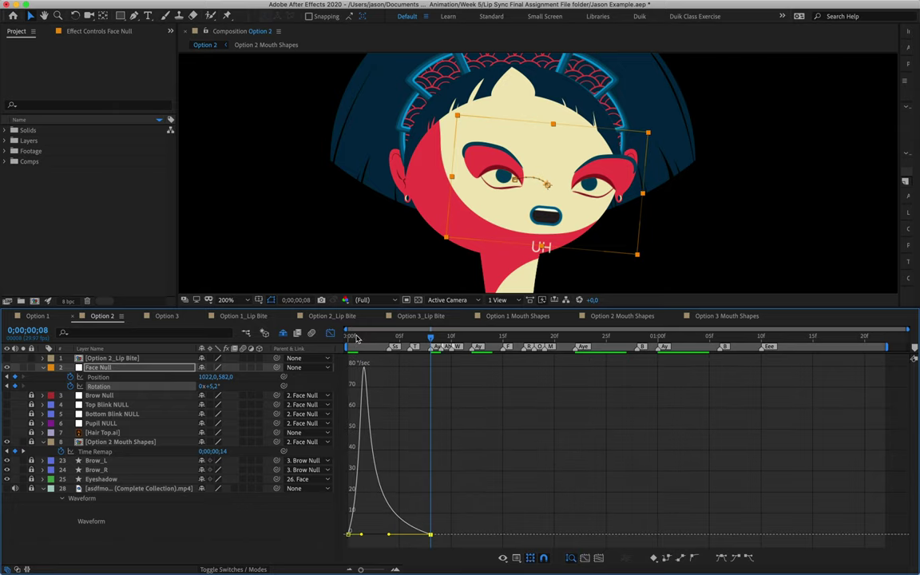
# Play back the head turn with rotation, leave the speed graph, and return to the first frame
pyautogui.moveTo(355, 337); pyautogui.dragTo(326, 341)
pyautogui.press('space')
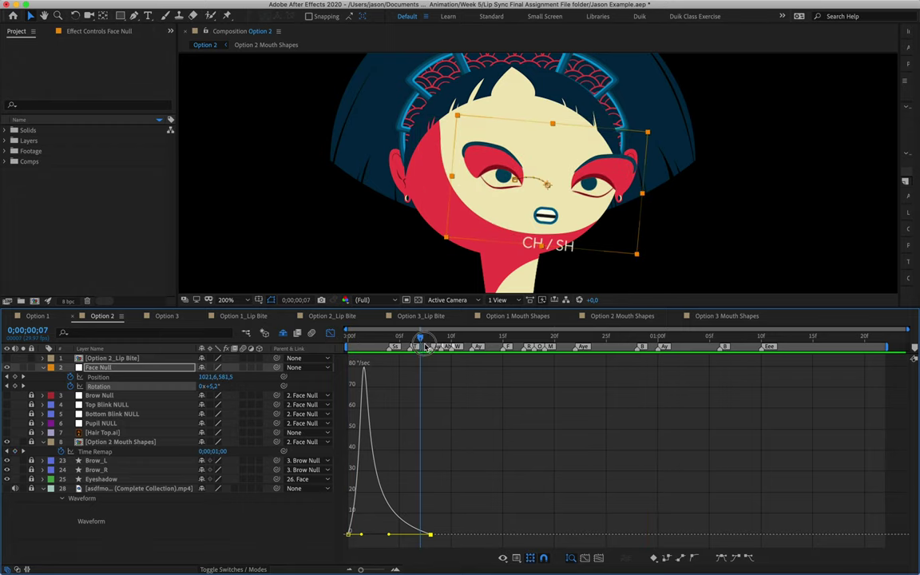
pyautogui.click(330, 333)
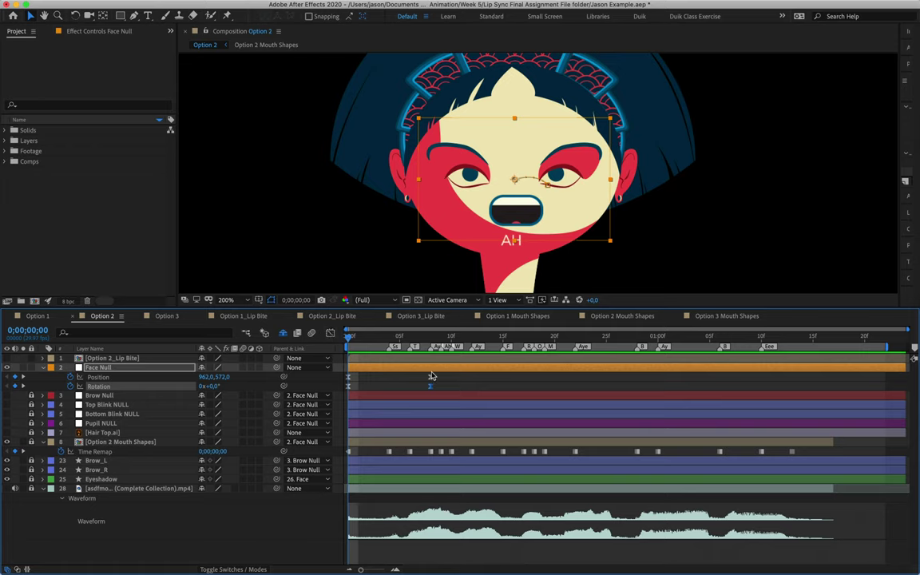
pyautogui.moveTo(349, 336)
pyautogui.mouseDown()
pyautogui.moveTo(436, 342)
pyautogui.moveTo(339, 353)
pyautogui.mouseUp()
# Lock the Face Null layer and collapse the properties of Face Null and Option 2 Mouth Shapes
pyautogui.click(31, 368)
pyautogui.click(44, 368)
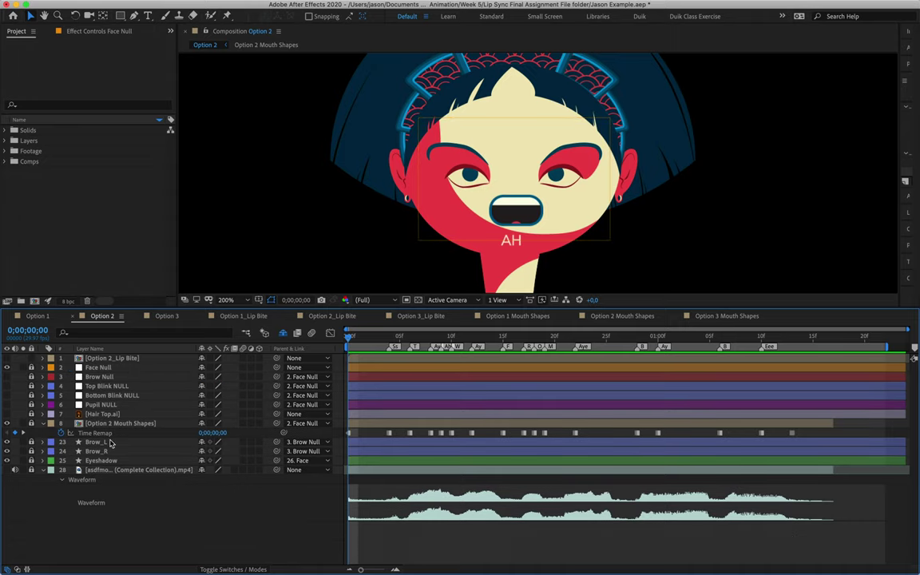
pyautogui.click(42, 423)
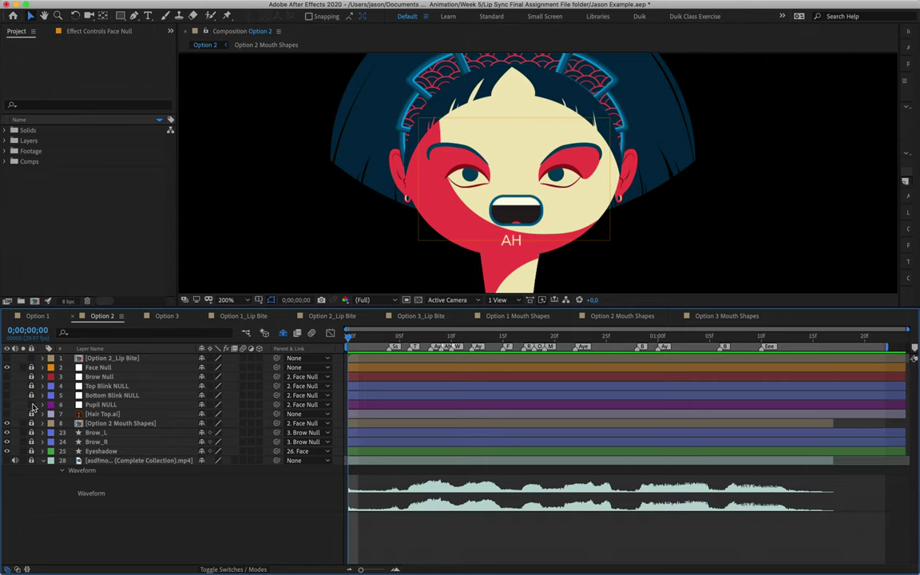
# Unlock and show the Top Blink NULL and Bottom Blink NULL layers, and hide Face Null
pyautogui.click(109, 387)
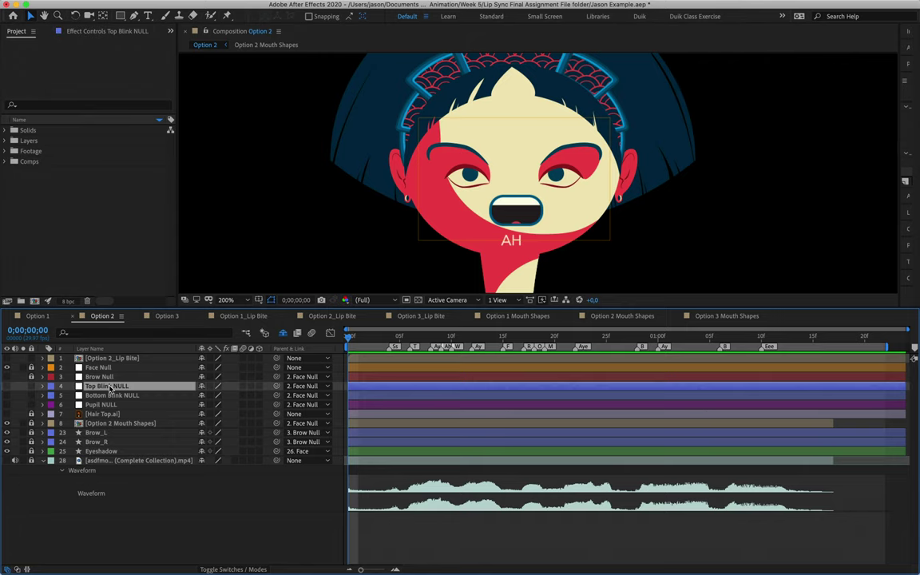
pyautogui.click(6, 386)
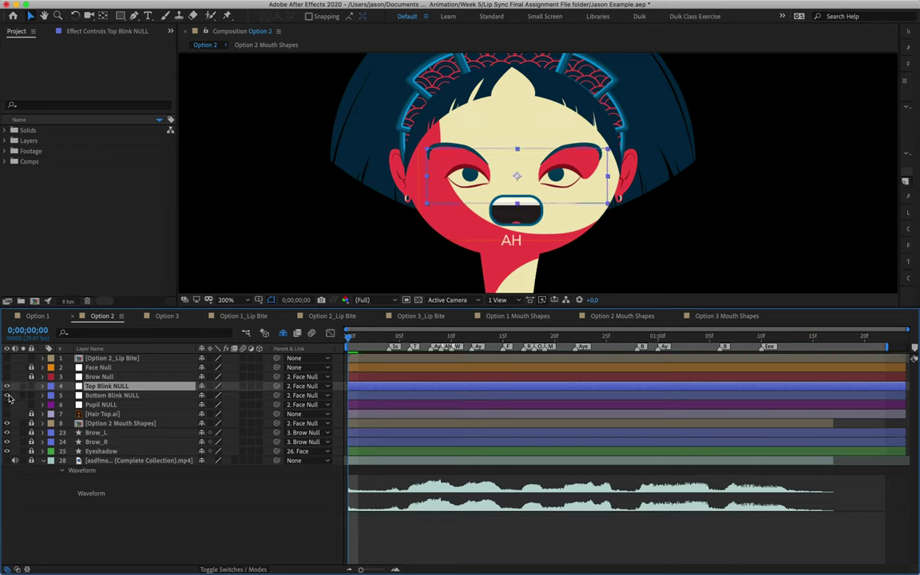
pyautogui.click(113, 396)
pyautogui.click(126, 379)
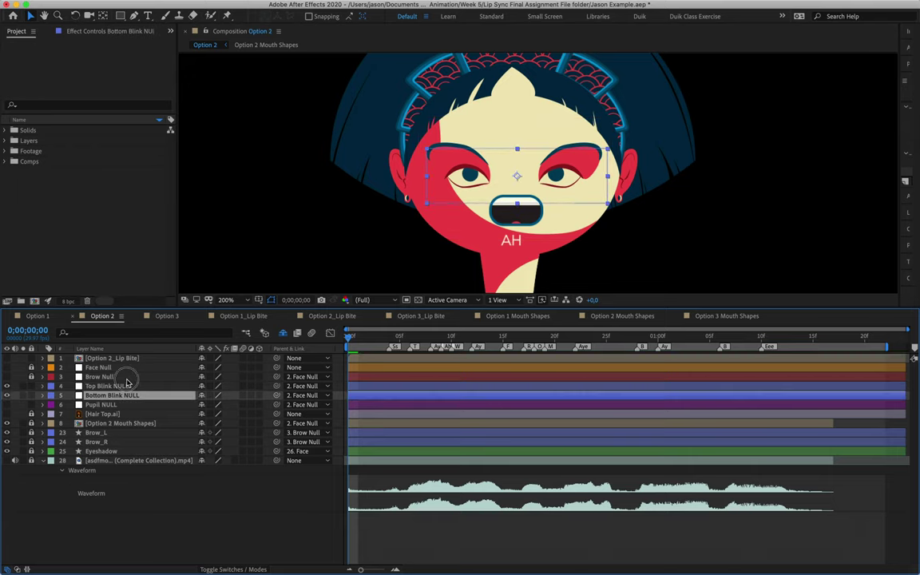
# Set starting Position keyframes on the Top Blink NULL and Bottom Blink NULL layers at the first frame
pyautogui.click(125, 387)
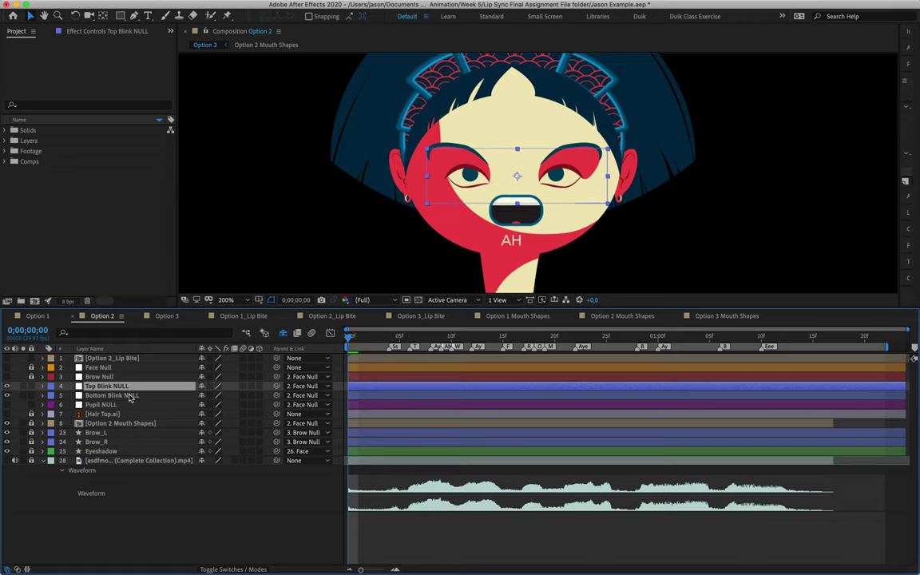
pyautogui.press('p')
pyautogui.press('End')
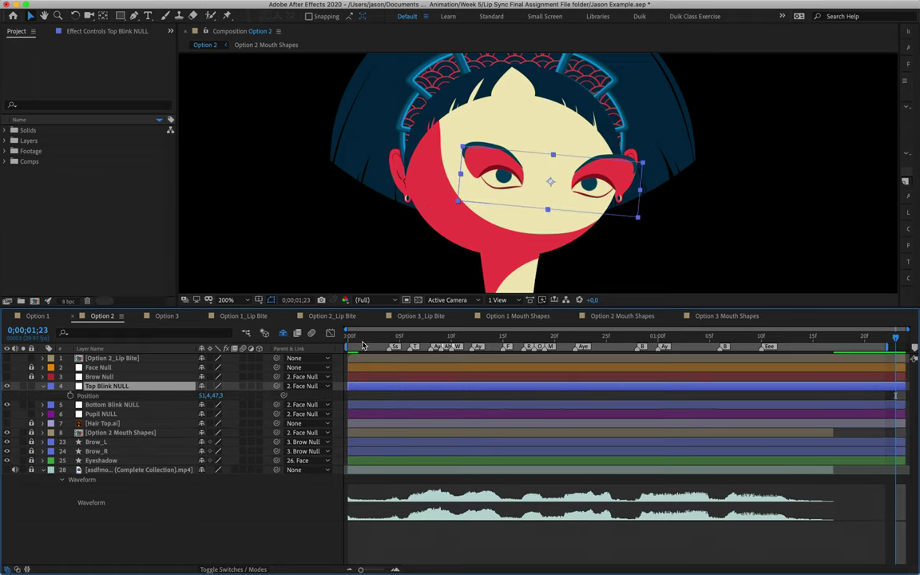
pyautogui.press('Home')
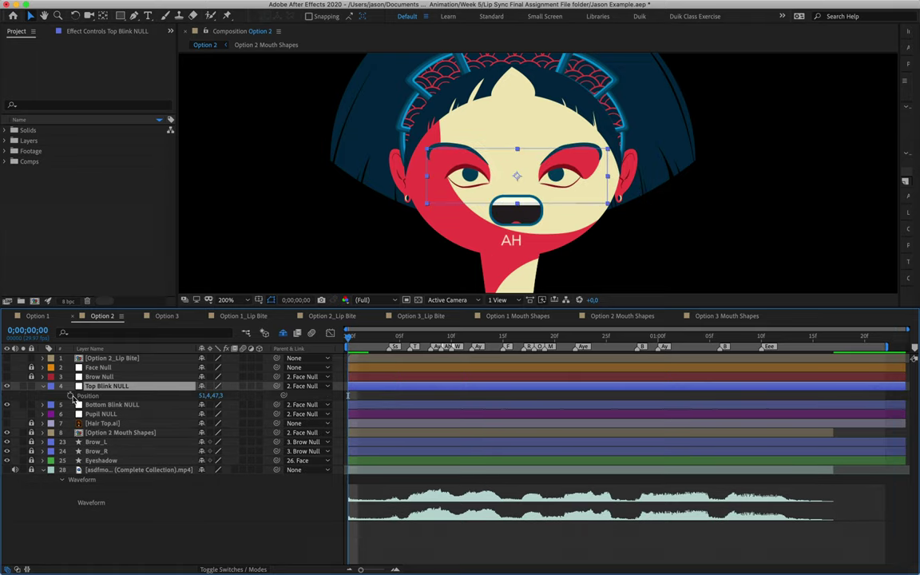
pyautogui.click(70, 397)
pyautogui.click(147, 406)
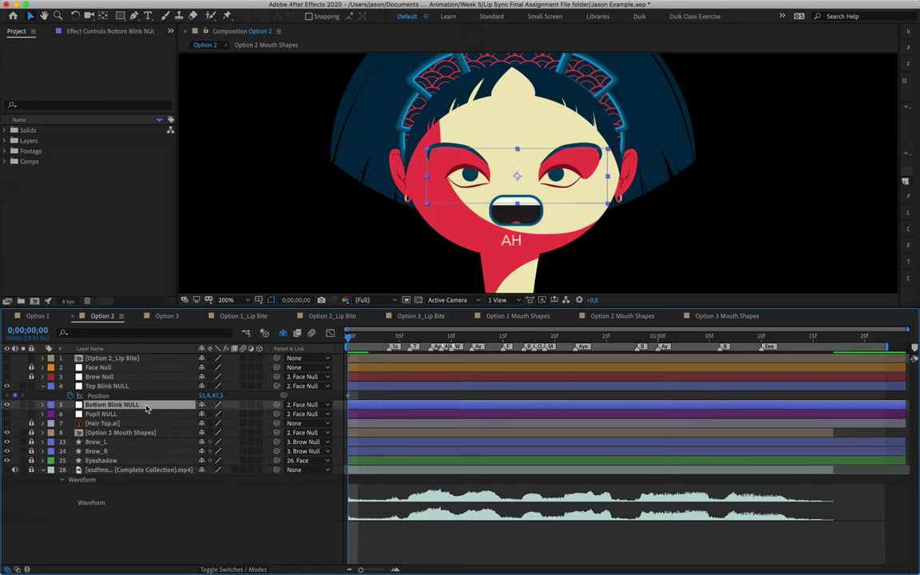
pyautogui.press('p')
pyautogui.click(71, 415)
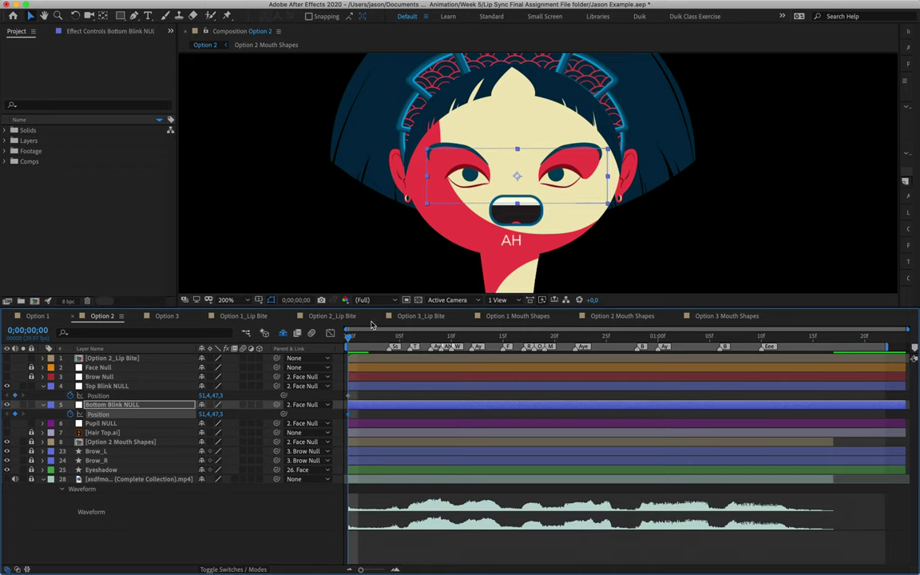
# Scrub through the start of the head turn and move both blink nulls' Position keyframes to 0;00;00;02
pyautogui.moveTo(364, 339); pyautogui.dragTo(381, 339)
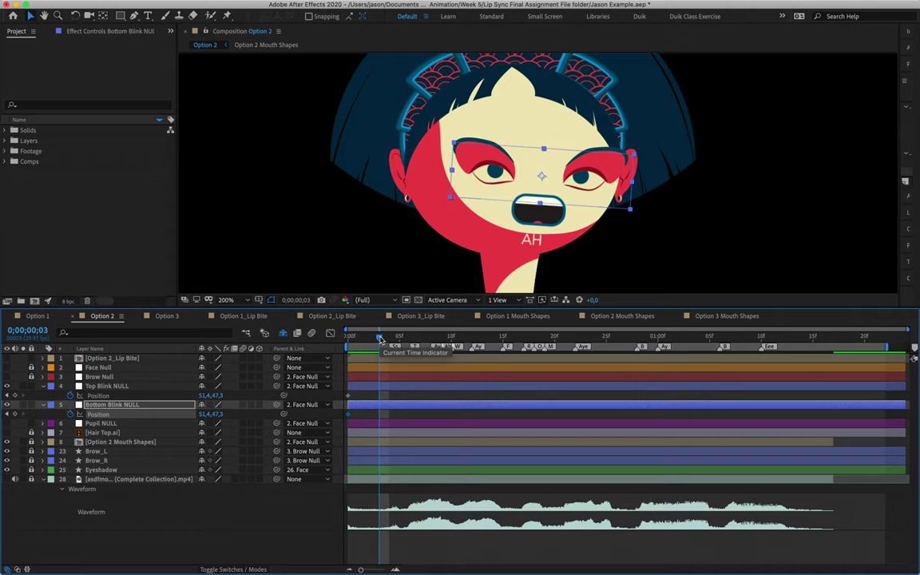
pyautogui.moveTo(380, 338); pyautogui.dragTo(338, 335)
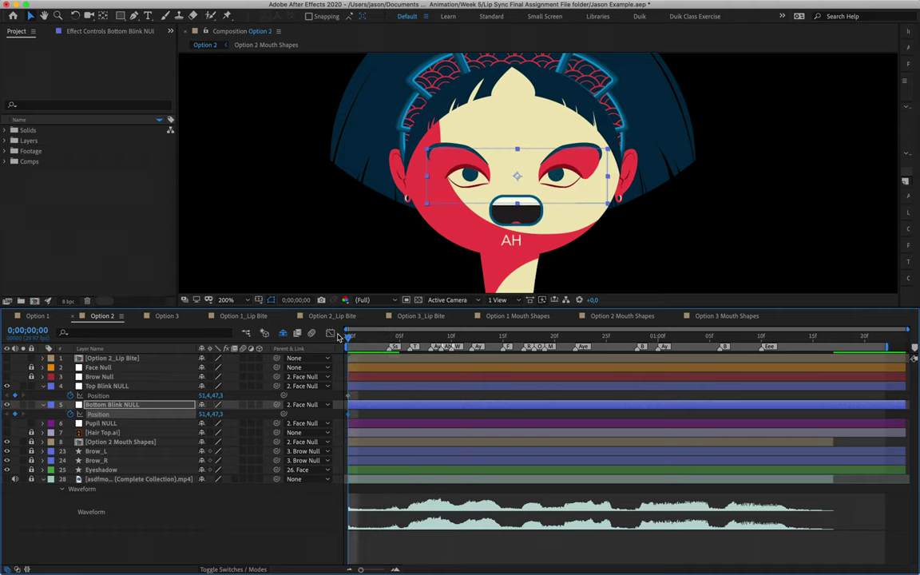
pyautogui.press('pagedown')
pyautogui.press('pagedown')
pyautogui.moveTo(359, 392); pyautogui.dragTo(370, 413)
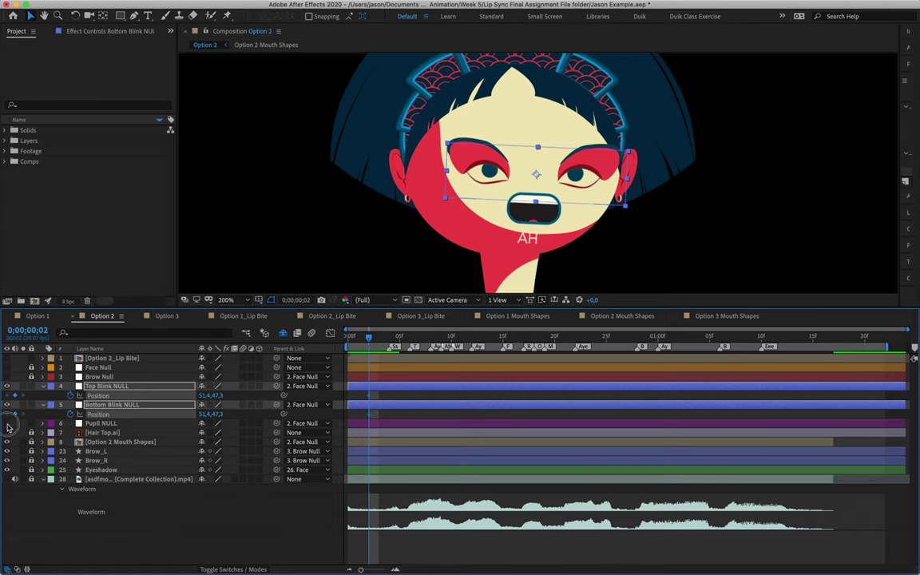
# Show the Pupil NULL layer and set a Position keyframe on it at the first frame
pyautogui.click(96, 425)
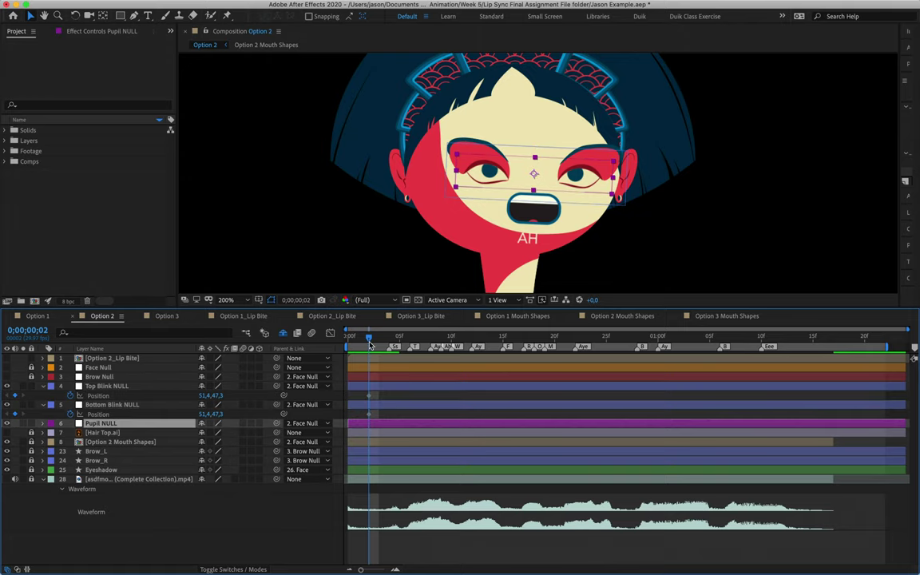
pyautogui.press('pageup')
pyautogui.press('pageup')
pyautogui.hotkey('alt', 'shift', 'p')
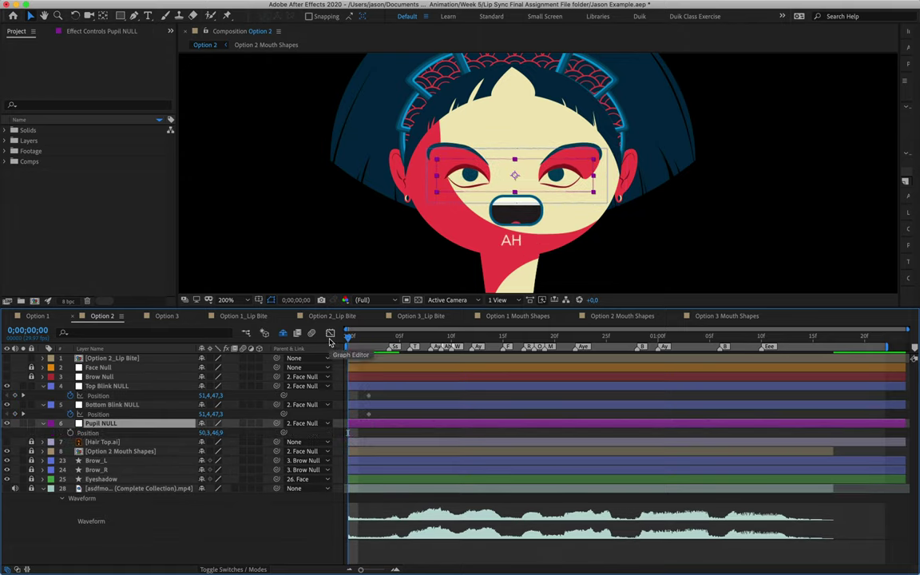
pyautogui.click(70, 432)
# Shift Pupil NULL toward the head turn to Position 55,6, 49,9 at 0;00;00;03 and play back the eye movement
pyautogui.press('pagedown')
pyautogui.press('pagedown')
pyautogui.press('pagedown')
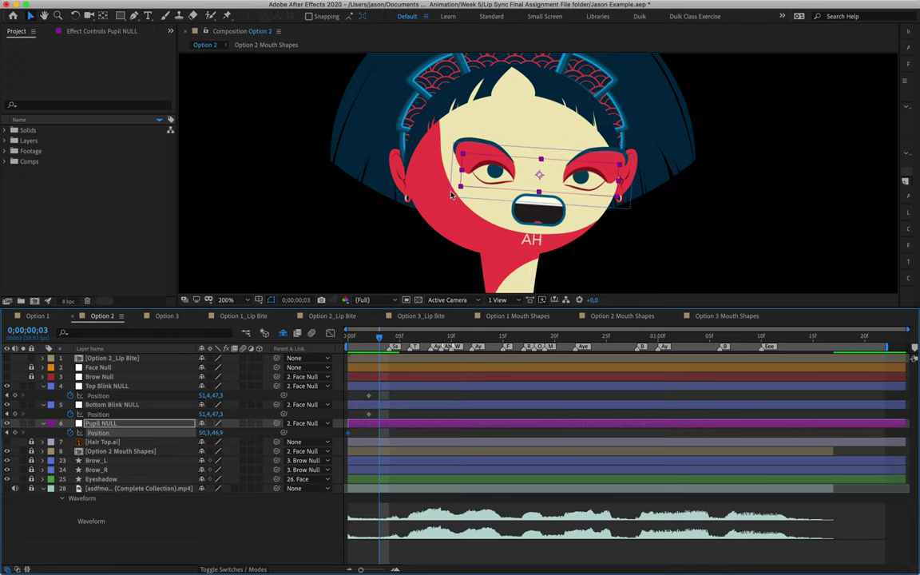
pyautogui.moveTo(540, 177); pyautogui.dragTo(549, 181)
pyautogui.press('Home')
pyautogui.press('space')
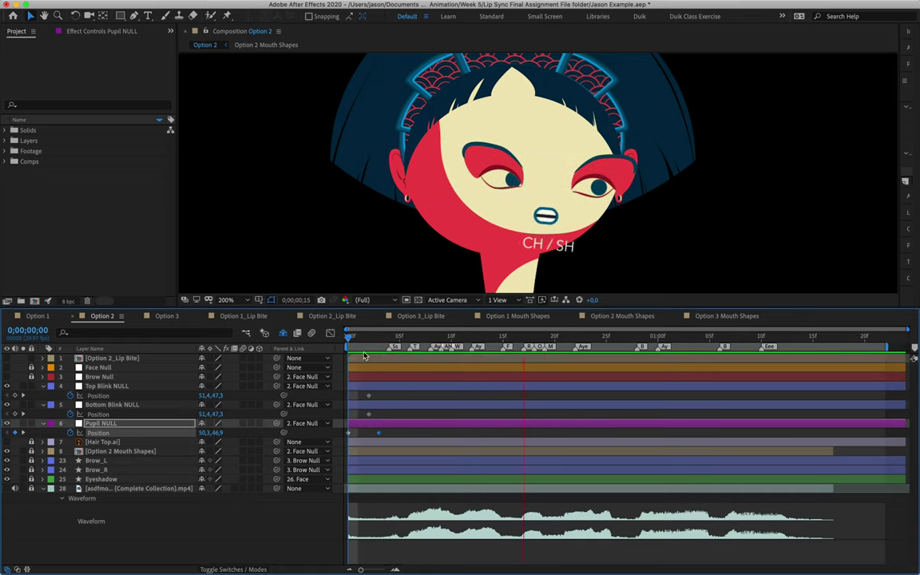
pyautogui.press('space')
# Raise the lower eyelids at 0;00;00;04 by nudging Bottom Blink NULL to Position 51,1, 40,6
pyautogui.moveTo(359, 338); pyautogui.dragTo(388, 337)
pyautogui.click(145, 409)
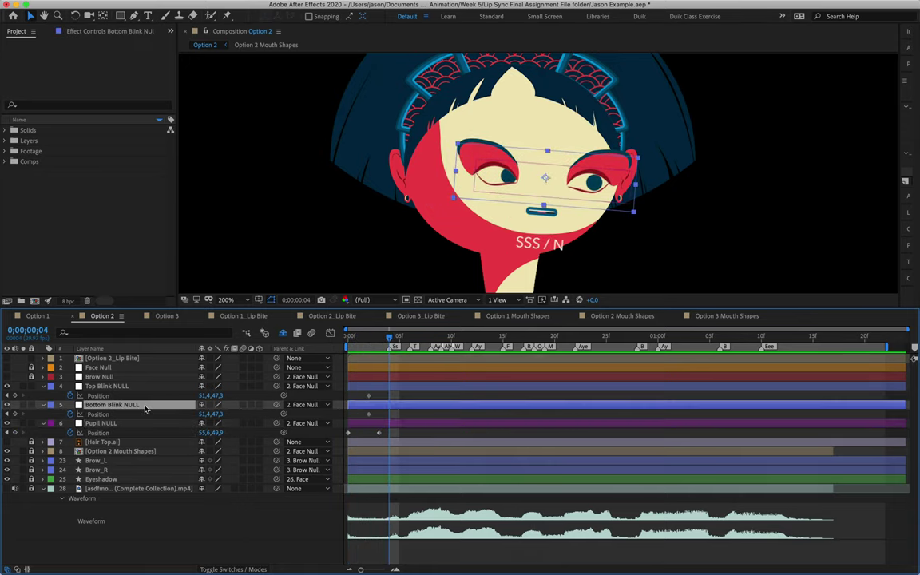
pyautogui.hotkey('shift', 'Up')
pyautogui.hotkey('shift', 'Up')
pyautogui.press('Down')
pyautogui.press('Down')
pyautogui.press('Down')
pyautogui.press('Down')
pyautogui.press('Down')
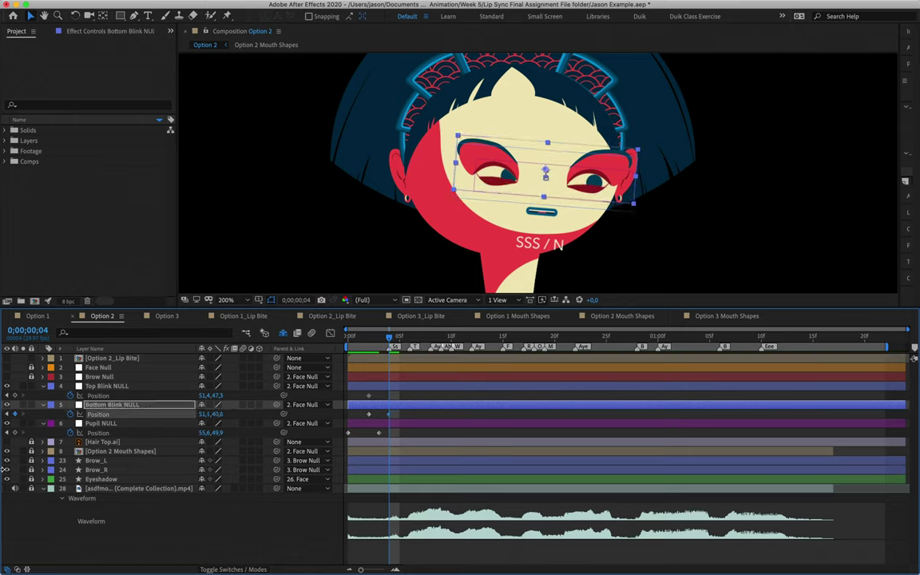
# Lower the upper eyelids at 0;00;00;04 by nudging Top Blink NULL to Position 52,3, 65,1 so the eyes close
pyautogui.click(369, 397)
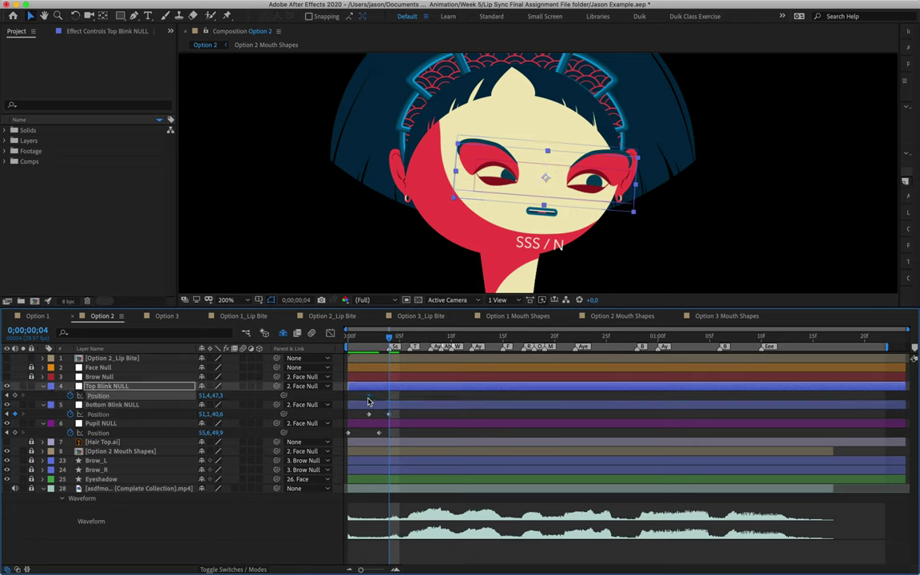
pyautogui.click(126, 388)
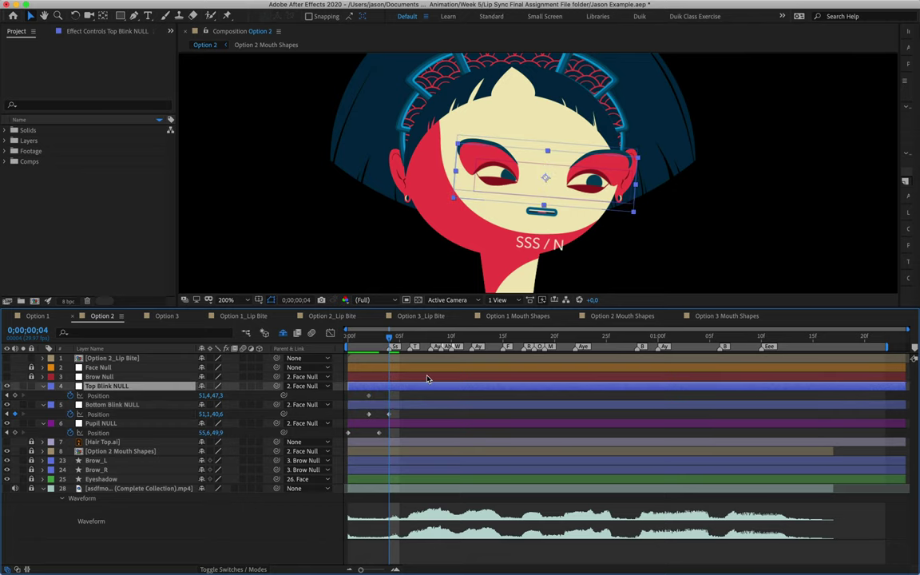
pyautogui.press('Down')
pyautogui.press('Down')
pyautogui.press('Down')
pyautogui.press('Down')
pyautogui.press('Down')
pyautogui.press('Down')
pyautogui.press('Down')
pyautogui.press('Down')
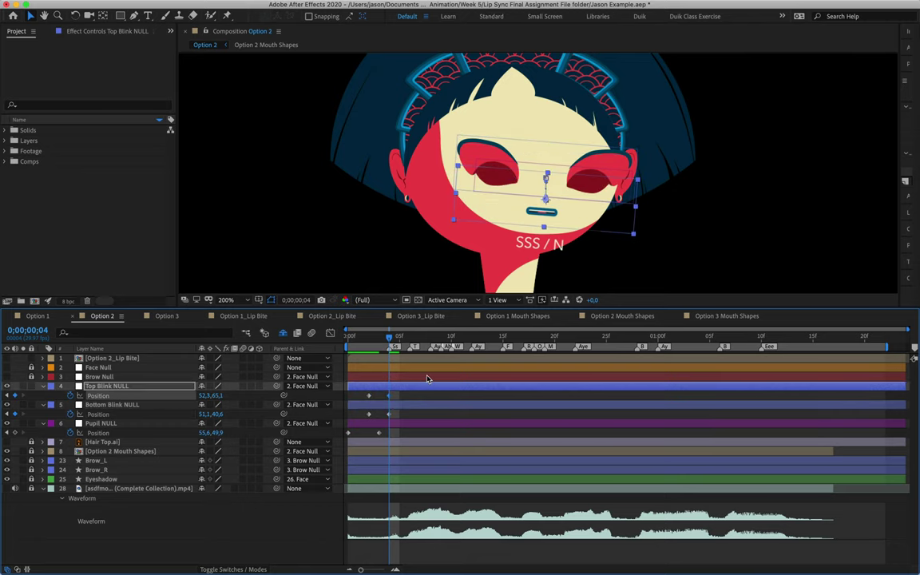
# Shift the blink nulls' Position keyframes one frame earlier and apply Easy Ease to all Position keyframes on the blink and pupil nulls
pyautogui.click(354, 337)
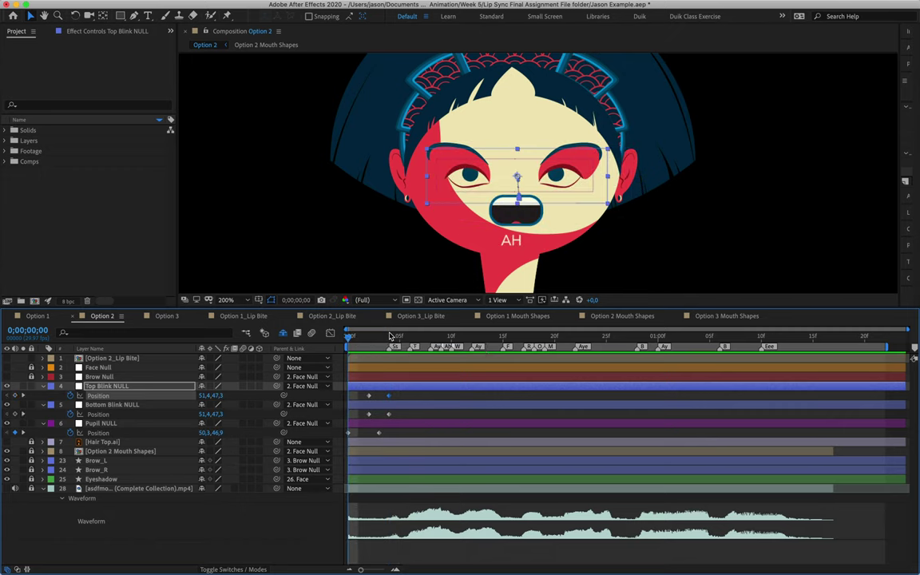
pyautogui.press('space')
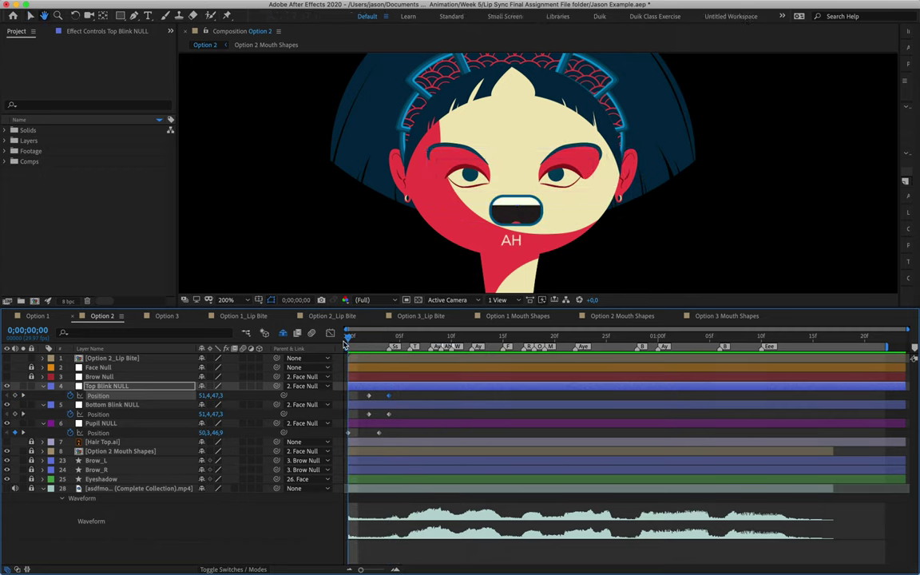
pyautogui.press('space')
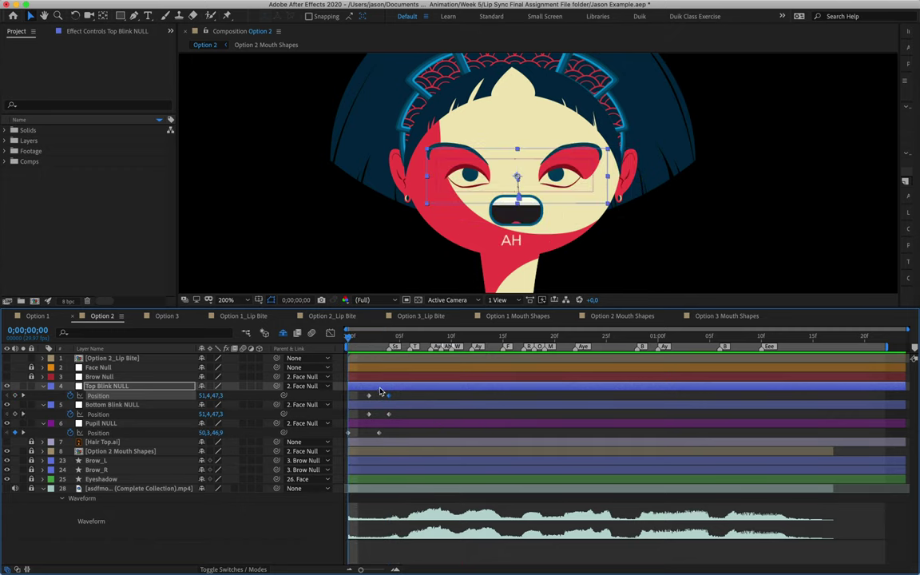
pyautogui.moveTo(363, 392); pyautogui.dragTo(324, 455)
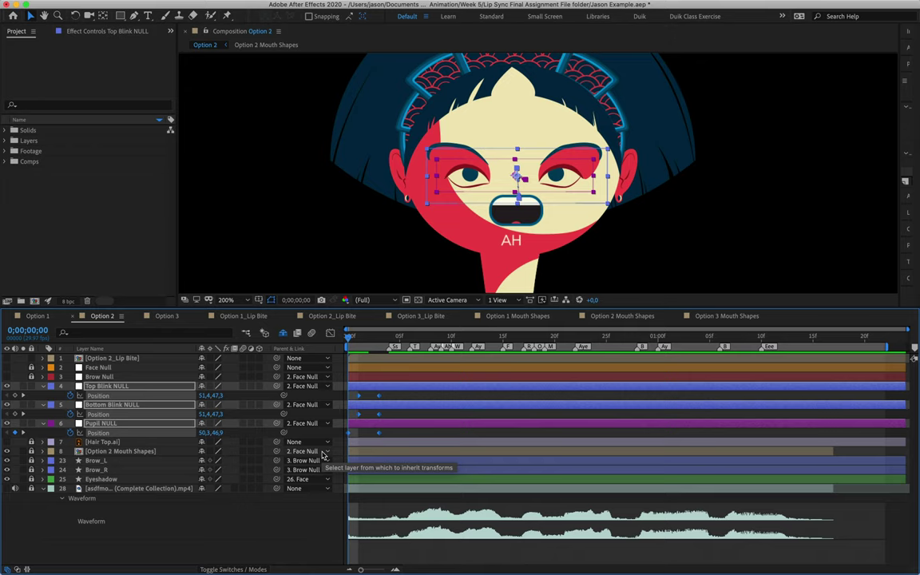
pyautogui.press('space')
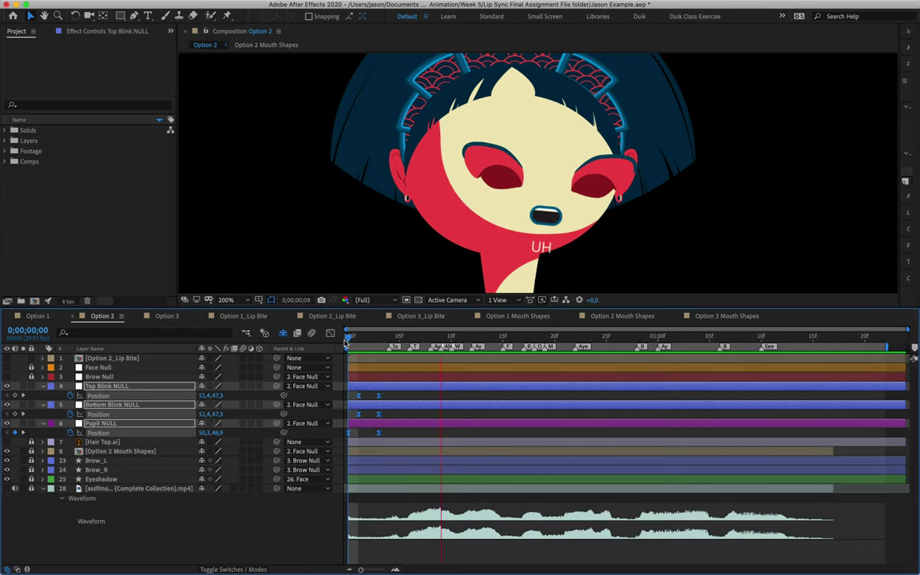
# Reopen the upper eyelids by copying Top Blink NULL's first Position keyframe to 0;00;00;05
pyautogui.moveTo(368, 337); pyautogui.dragTo(378, 335)
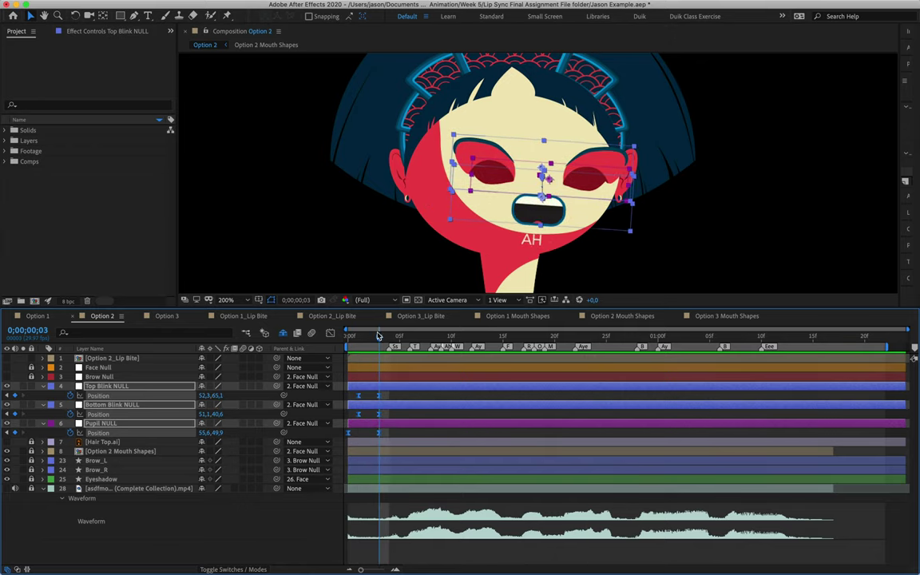
pyautogui.click(390, 401)
pyautogui.press('pagedown')
pyautogui.press('pagedown')
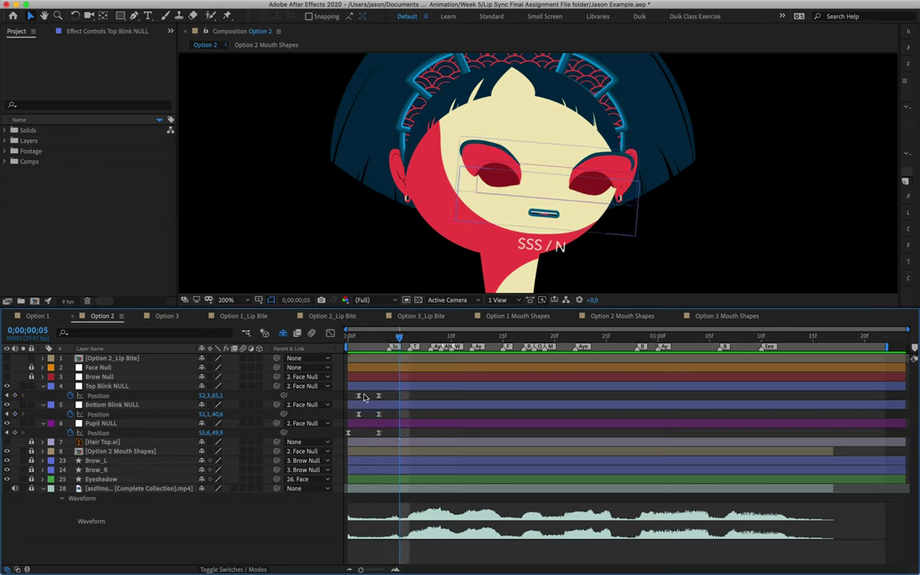
pyautogui.click(360, 397)
pyautogui.press('super+c')
pyautogui.press('super+v')
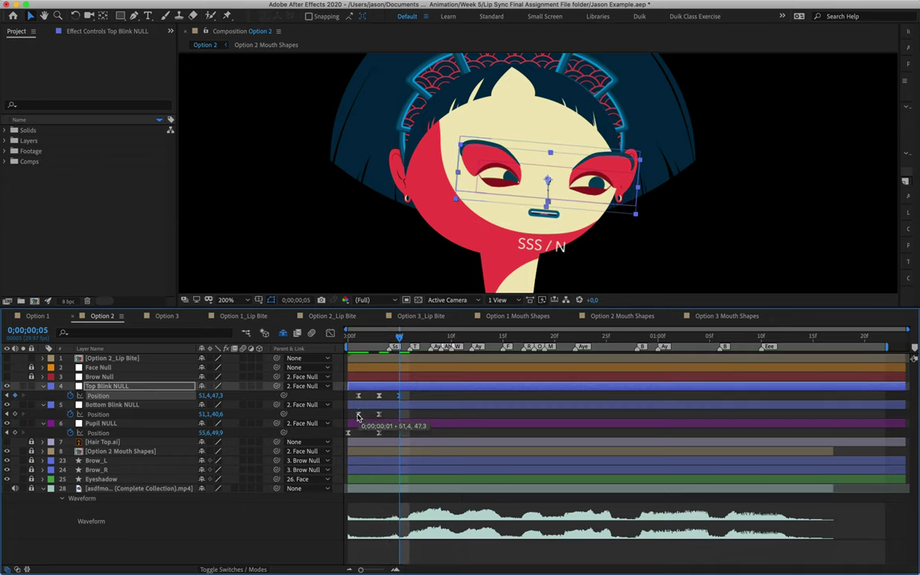
# Copy Bottom Blink NULL's first Position keyframe to 0;00;00;05 to reopen the lower eyelids, and return to the first frame
pyautogui.click(359, 415)
pyautogui.hotkey('ctrl', 'c')
pyautogui.hotkey('ctrl', 'v')
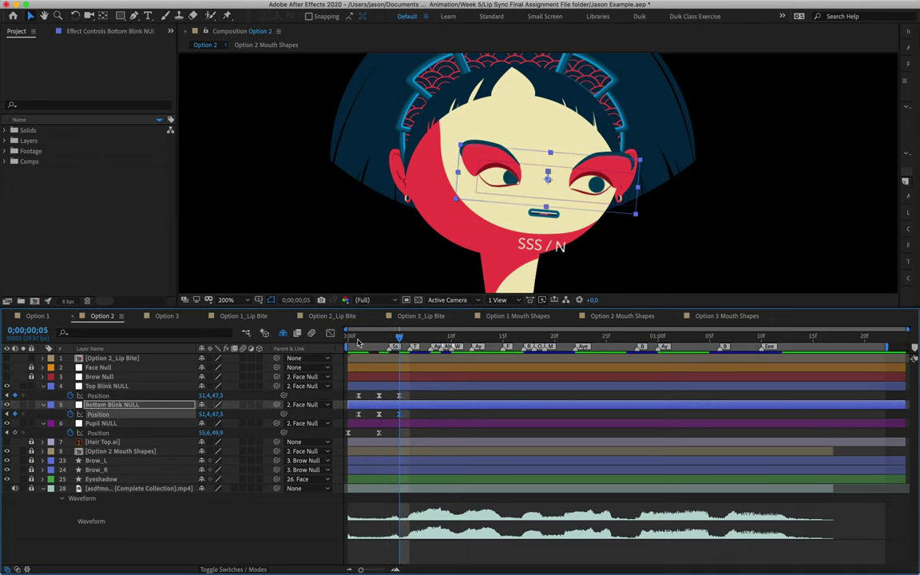
pyautogui.press('Home')
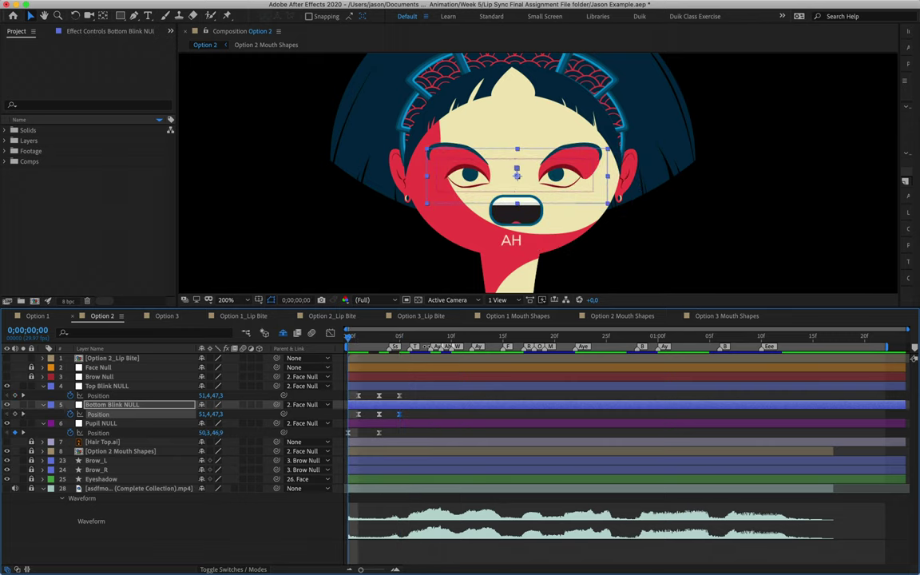
# Copy the Top Blink NULL's three opening position keyframes and paste them at 0;00;00;28
pyautogui.press('space')
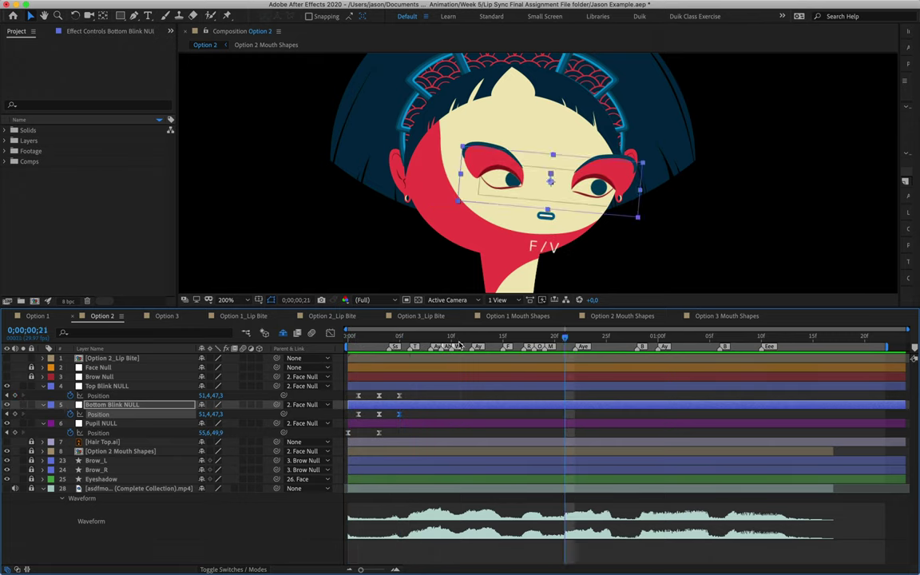
pyautogui.click(453, 338)
pyautogui.press('space')
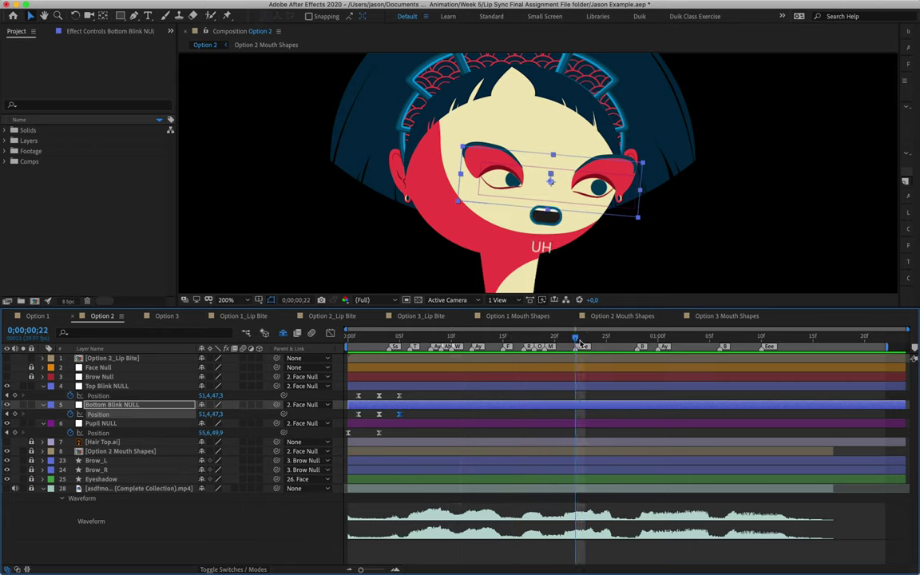
pyautogui.moveTo(650, 338)
pyautogui.mouseDown()
pyautogui.moveTo(565, 341)
pyautogui.moveTo(647, 348)
pyautogui.moveTo(636, 341)
pyautogui.mouseUp()
pyautogui.moveTo(352, 394); pyautogui.dragTo(419, 404)
pyautogui.press('super+c')
pyautogui.press('super+v')
# Copy the Bottom Blink NULL's three opening position keyframes and paste them at 0;00;00;28
pyautogui.moveTo(353, 411); pyautogui.dragTo(428, 417)
pyautogui.click(427, 417)
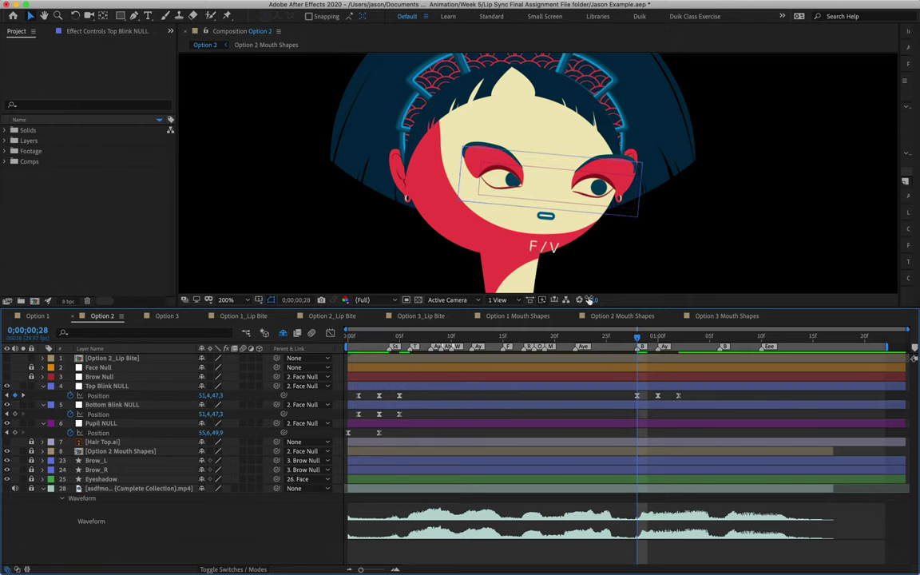
pyautogui.moveTo(350, 421); pyautogui.dragTo(417, 422)
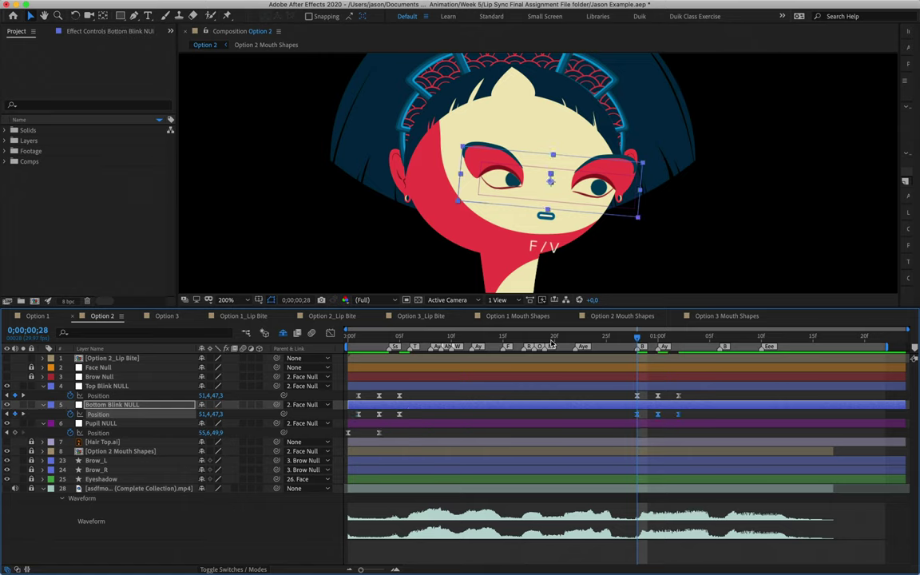
# Paste another copy of the blink's position keyframes on both the Top and Bottom Blink NULLs at 0;00;00;21
pyautogui.click(504, 339)
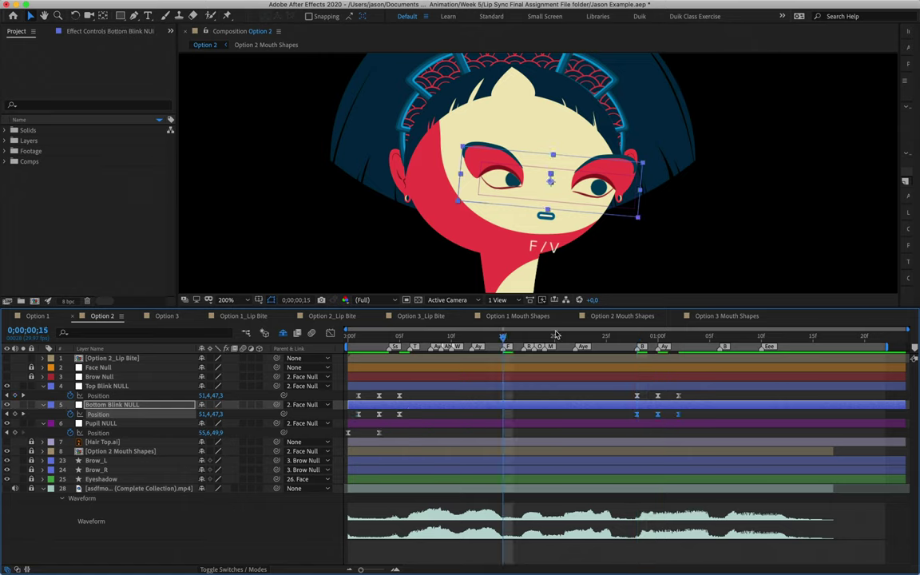
pyautogui.moveTo(585, 338); pyautogui.dragTo(566, 341)
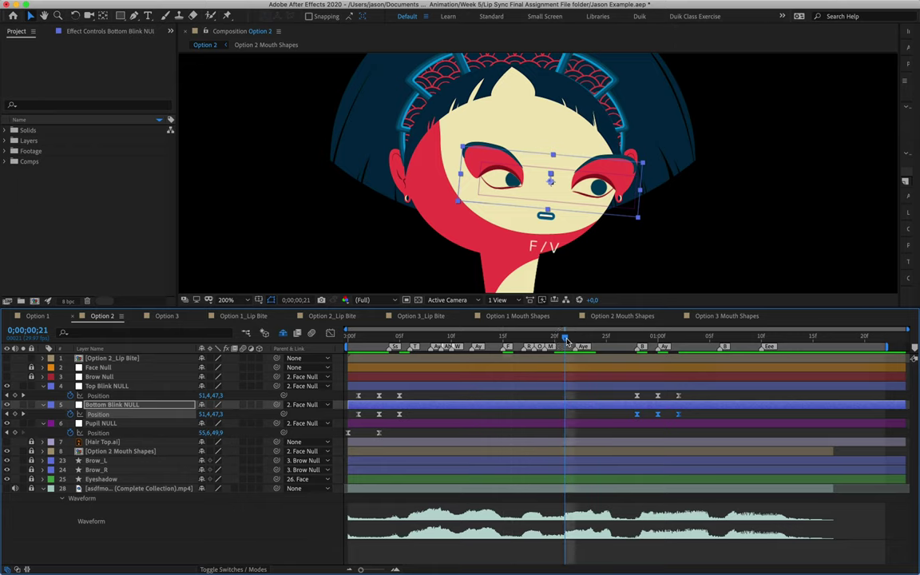
pyautogui.hotkey('ctrl', 'c')
pyautogui.hotkey('ctrl', 'v')
pyautogui.moveTo(625, 390); pyautogui.dragTo(701, 402)
pyautogui.hotkey('ctrl', 'c')
pyautogui.hotkey('ctrl', 'v')
# Try tightening the middle blink on both blink nulls to frames 24, 25 and 26, and check it in the preview
pyautogui.moveTo(559, 392); pyautogui.dragTo(608, 401)
pyautogui.moveTo(466, 340); pyautogui.dragTo(335, 342)
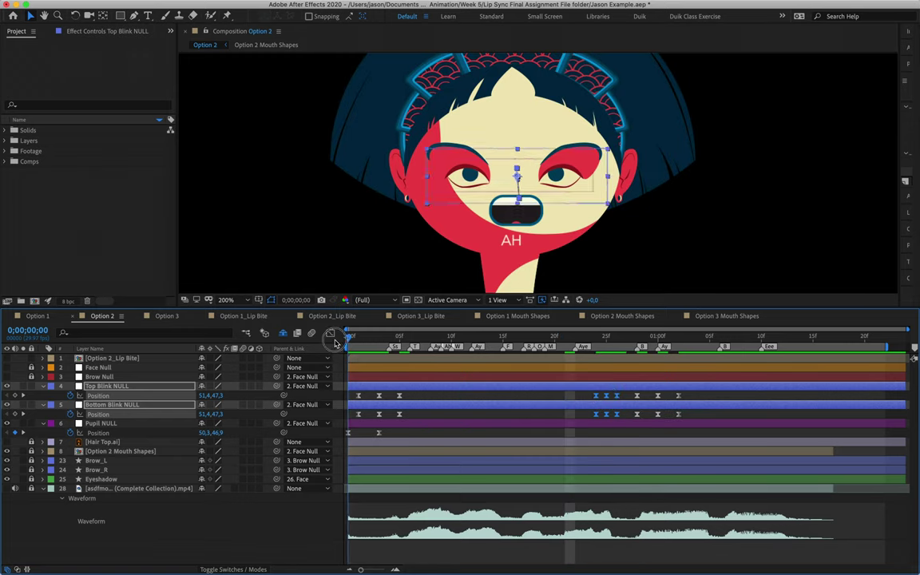
pyautogui.press('space')
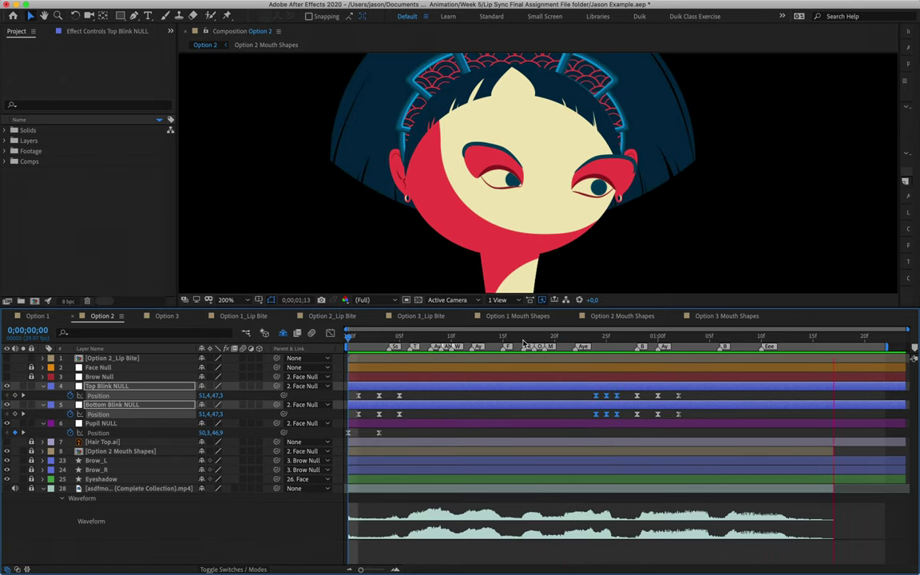
pyautogui.click(589, 336)
pyautogui.moveTo(592, 338); pyautogui.dragTo(605, 338)
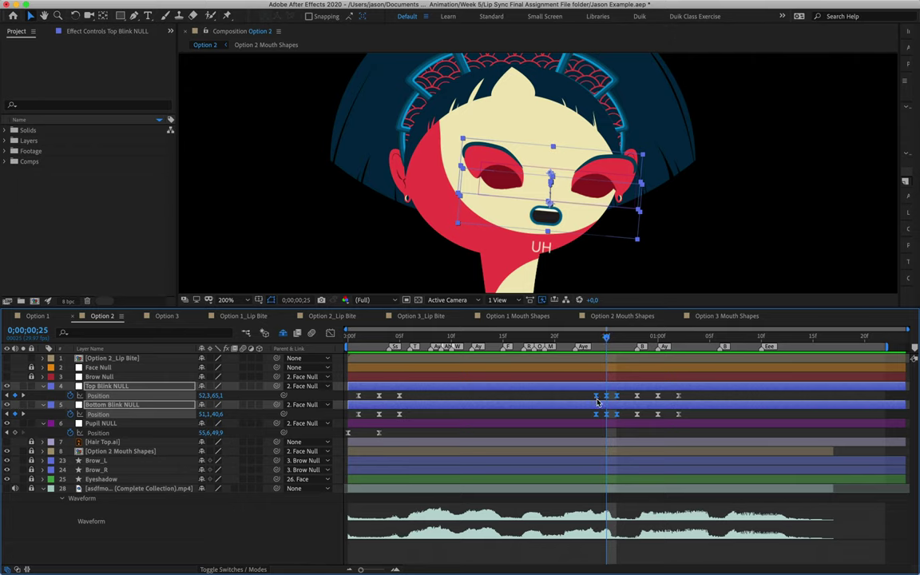
pyautogui.moveTo(595, 402)
pyautogui.mouseDown()
pyautogui.moveTo(573, 401)
pyautogui.moveTo(585, 399)
pyautogui.mouseUp()
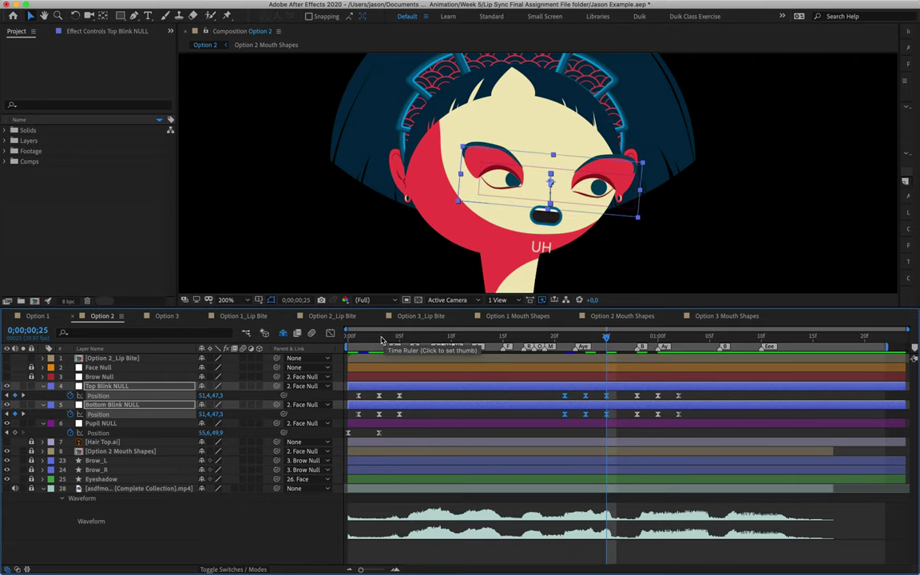
# Preview the animation from the first frame to check the timing of the blinks
pyautogui.moveTo(382, 338); pyautogui.dragTo(340, 339)
pyautogui.press('space')
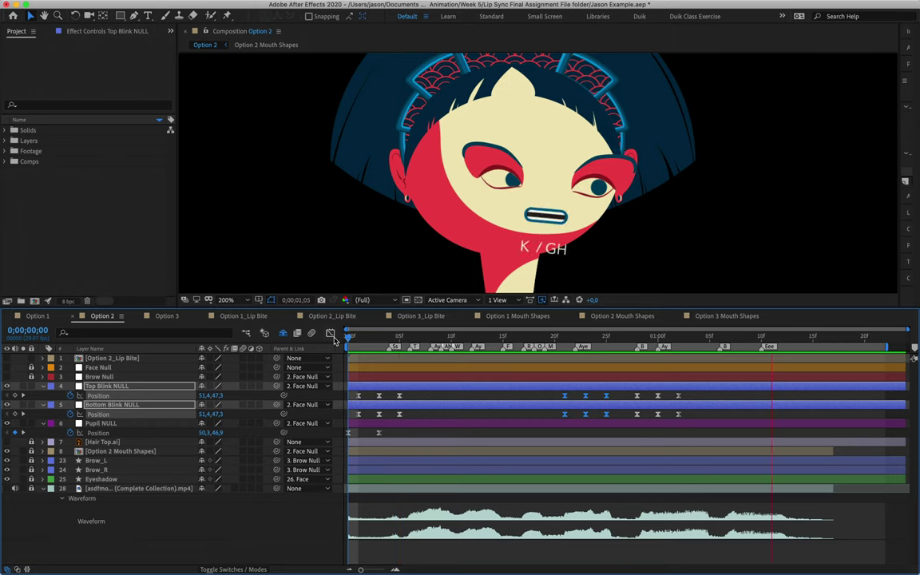
pyautogui.press('space')
pyautogui.moveTo(586, 338); pyautogui.dragTo(309, 367)
pyautogui.press('space')
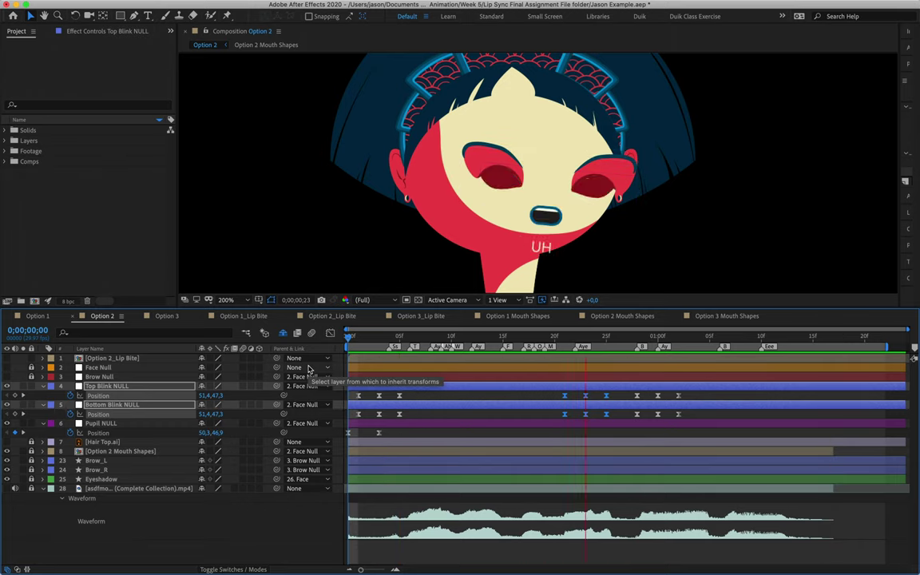
# Stretch the two added blinks on both blink nulls to span 0;00;00;21 to 0;00;01;05, and preview them
pyautogui.click(659, 398)
pyautogui.moveTo(660, 398); pyautogui.dragTo(514, 421)
pyautogui.moveTo(679, 415); pyautogui.dragTo(709, 417)
pyautogui.moveTo(512, 336); pyautogui.dragTo(565, 339)
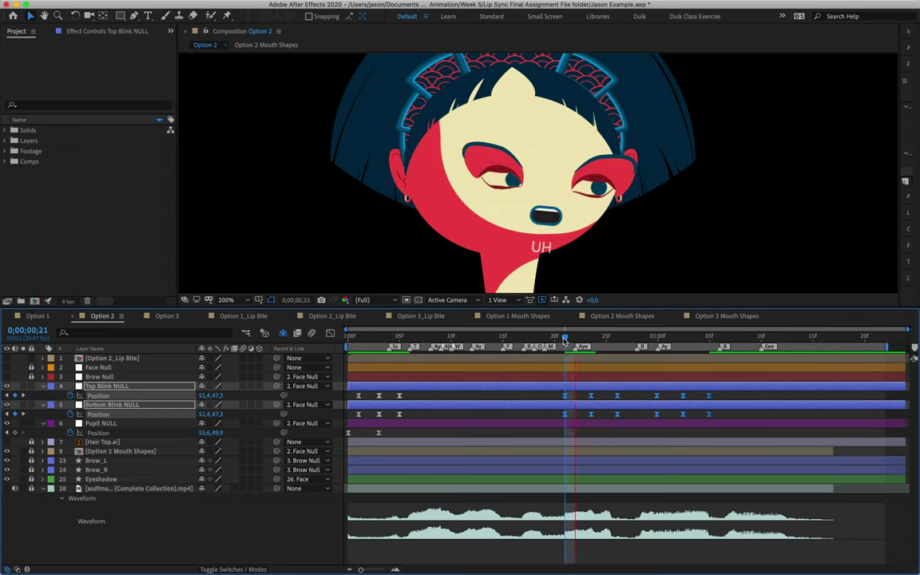
pyautogui.press('space')
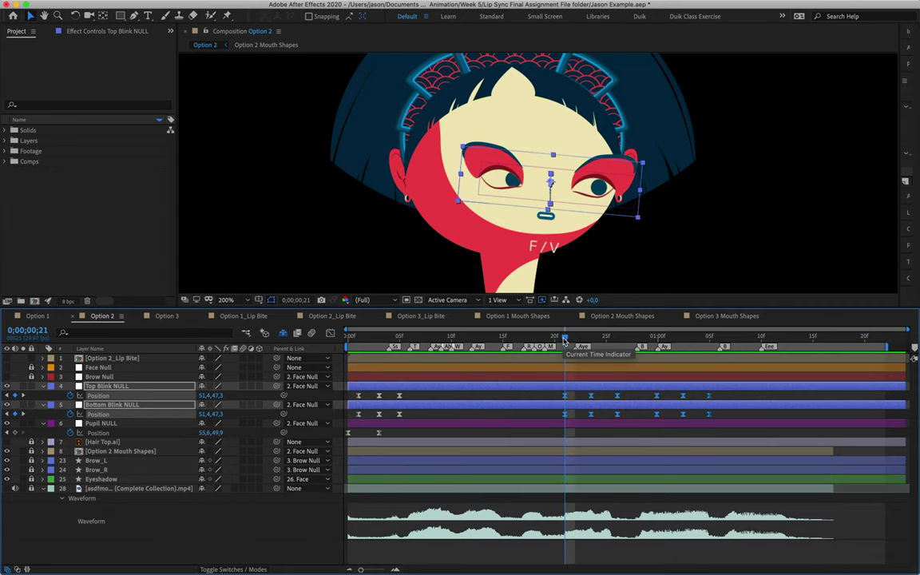
# Shift the two added blinks on both blink nulls to start at 0;00;00;26, and play the result
pyautogui.moveTo(716, 397); pyautogui.dragTo(768, 396)
pyautogui.press('space')
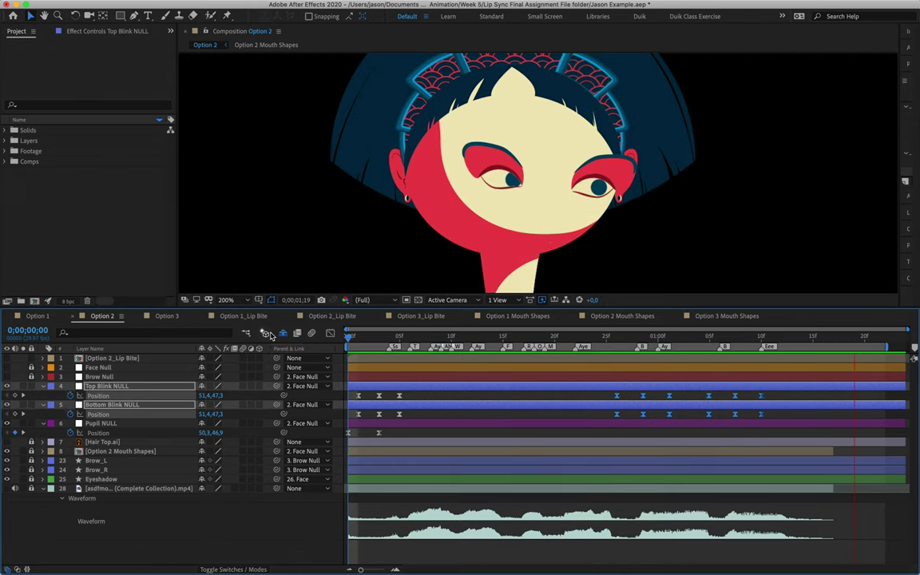
pyautogui.press('space')
# Collapse and lock the Top Blink, Bottom Blink and Pupil NULL layers, and unlock the Brow_L and Brow_R layers
pyautogui.moveTo(391, 337)
pyautogui.mouseDown()
pyautogui.moveTo(327, 335)
pyautogui.moveTo(400, 341)
pyautogui.mouseUp()
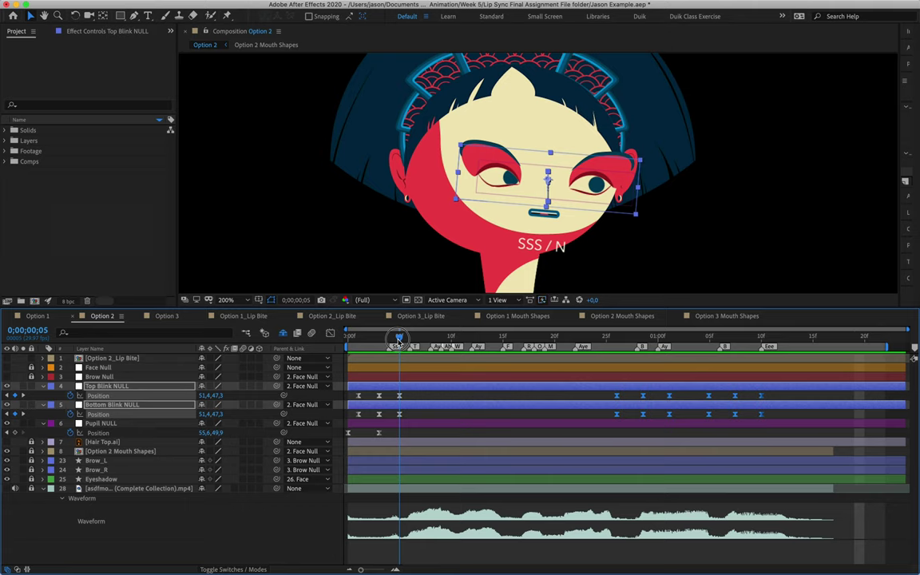
pyautogui.press('.')
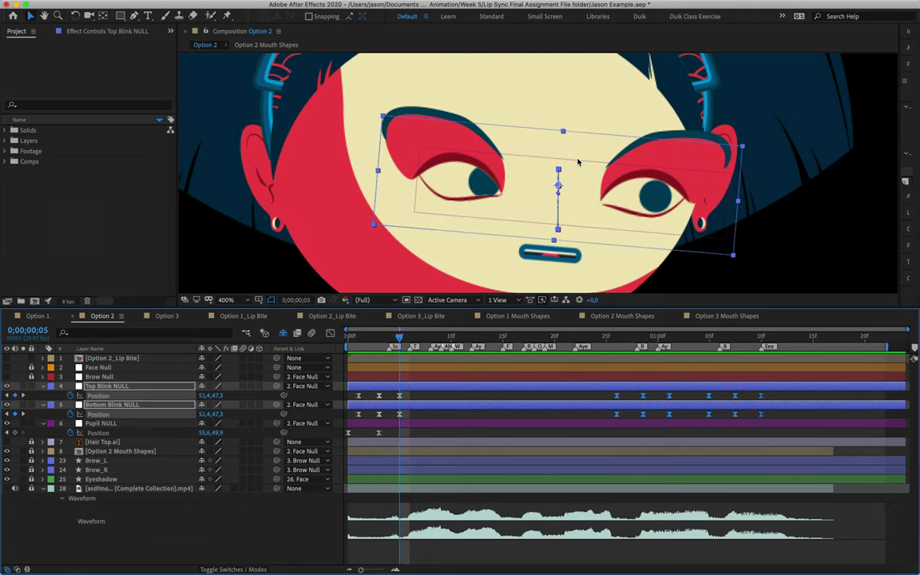
pyautogui.scroll(2, 517, 152)
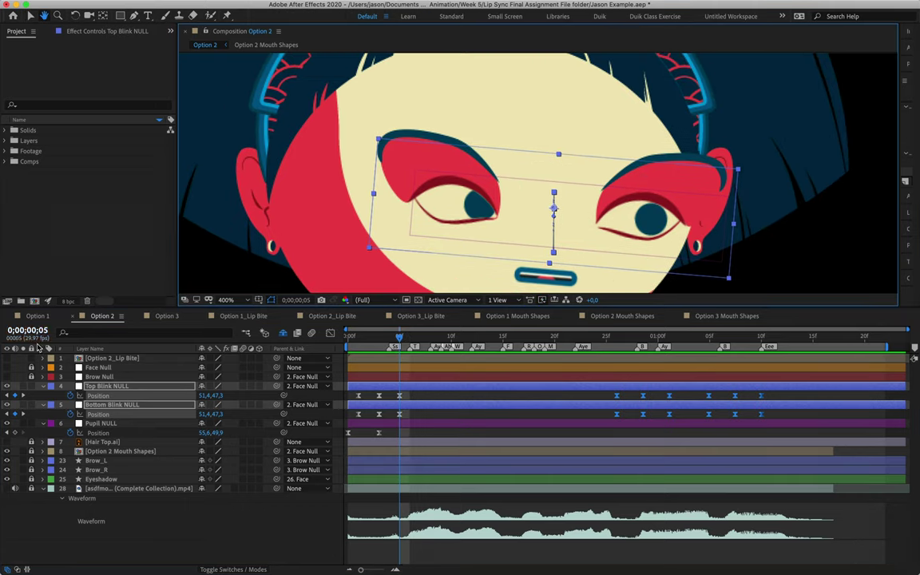
pyautogui.click(44, 387)
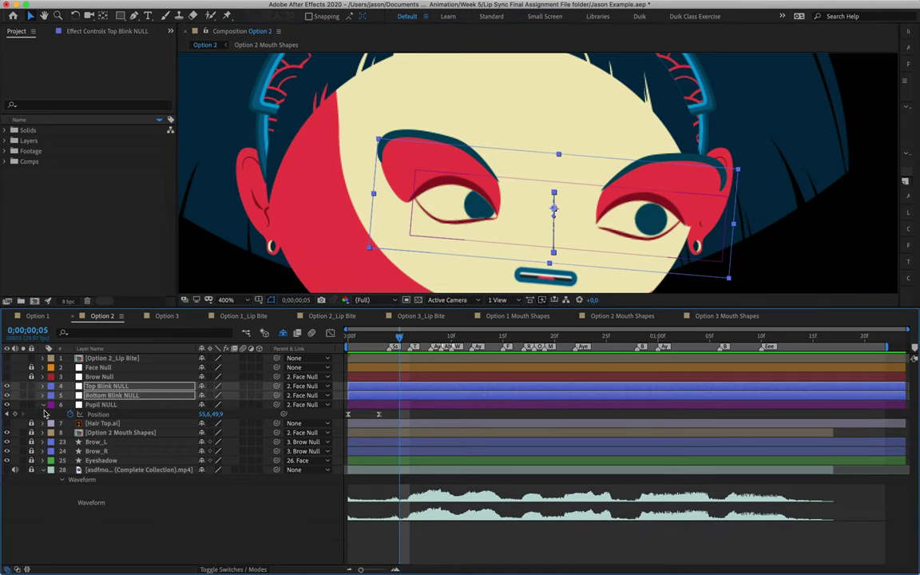
pyautogui.click(44, 405)
pyautogui.moveTo(32, 386); pyautogui.dragTo(31, 405)
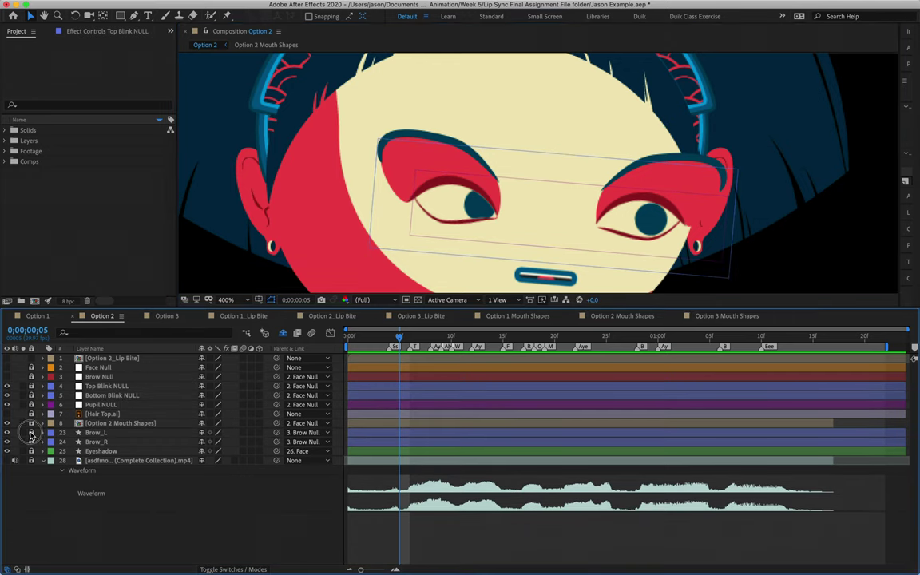
# Collapse the audio layer's waveform and hide the Top Blink, Bottom Blink and Pupil NULL layers
pyautogui.click(94, 432)
pyautogui.click(99, 443)
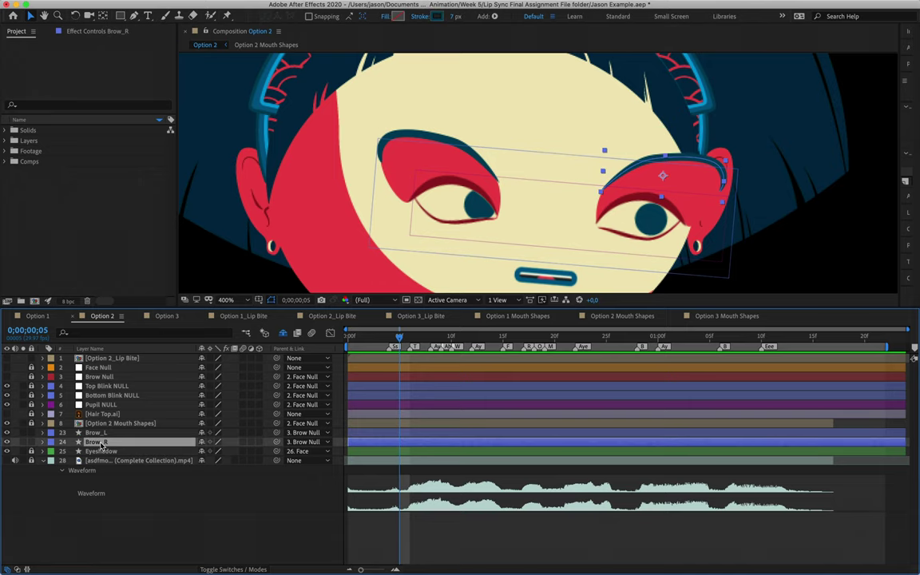
pyautogui.click(44, 462)
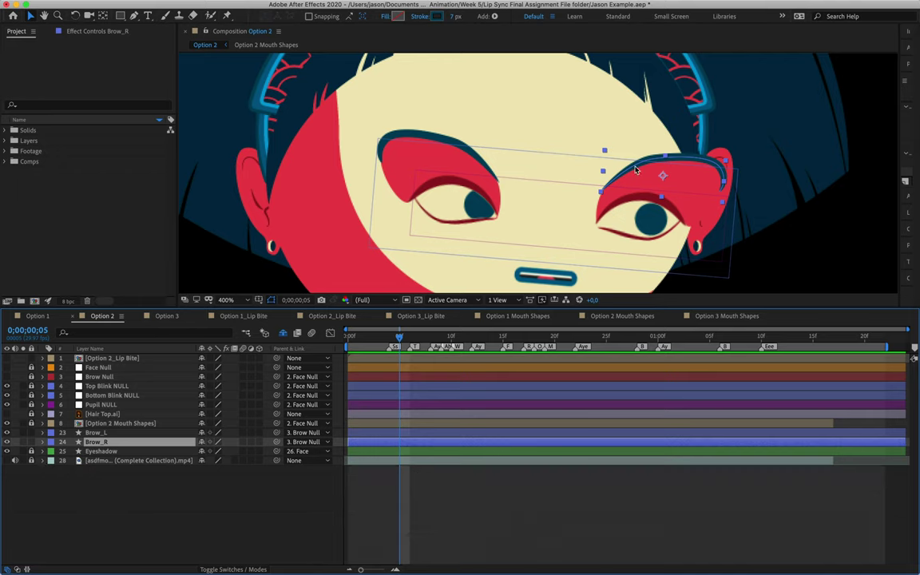
pyautogui.moveTo(7, 386); pyautogui.dragTo(7, 406)
# Inspect the Brow_R shape up close and reveal its modified properties
pyautogui.press('.')
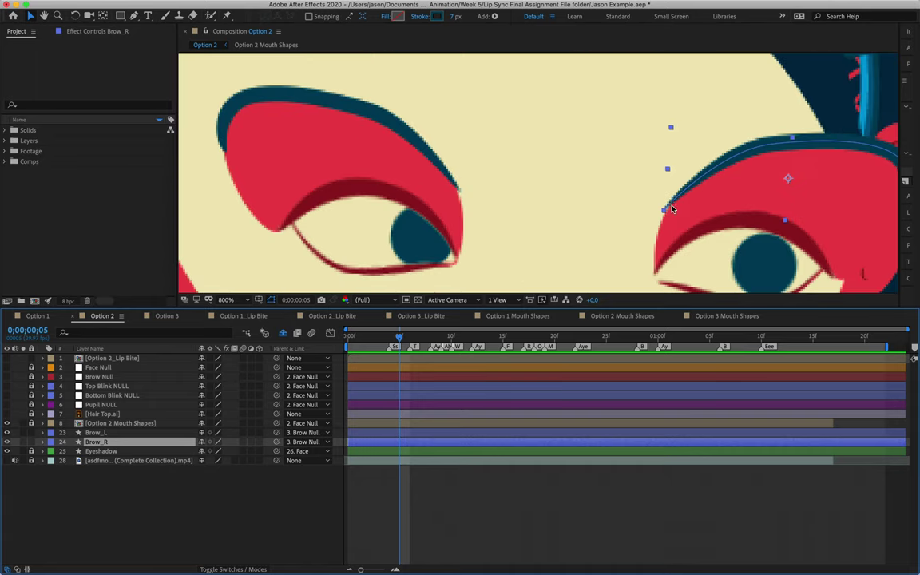
pyautogui.press('space')
pyautogui.moveTo(735, 214); pyautogui.dragTo(451, 235)
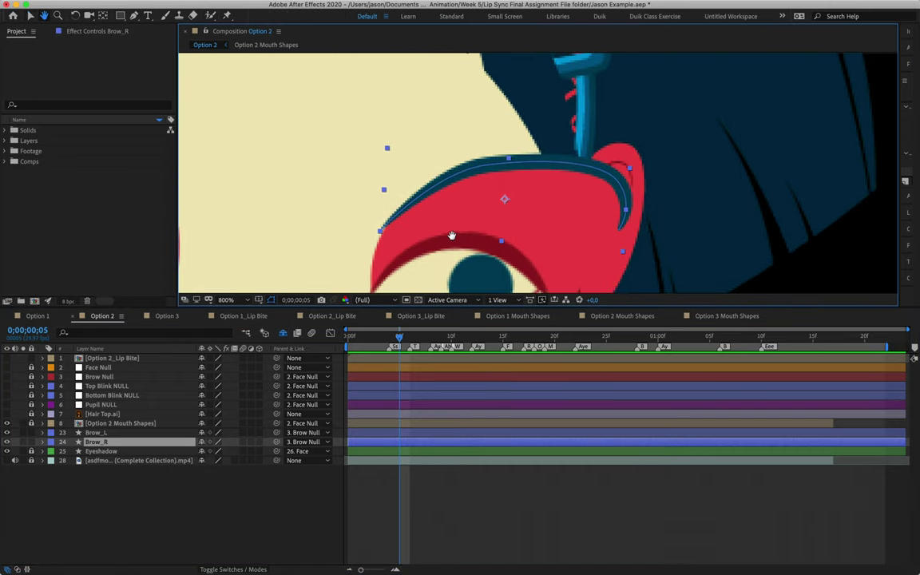
pyautogui.press('v')
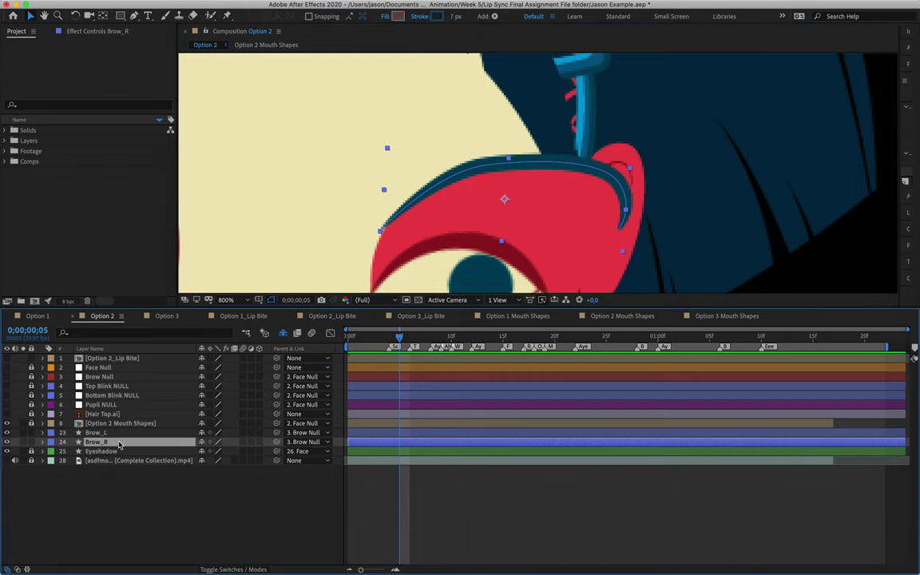
pyautogui.press('u')
pyautogui.press('u')
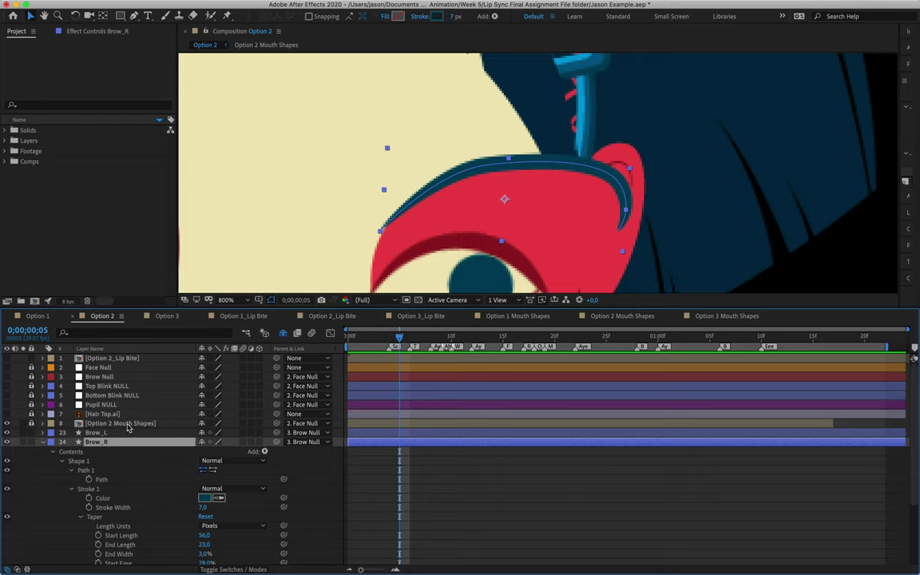
# Enable keyframing for the path of Brow_R's Shape 1 at the first frame, 0;00;00;00
pyautogui.click(122, 433)
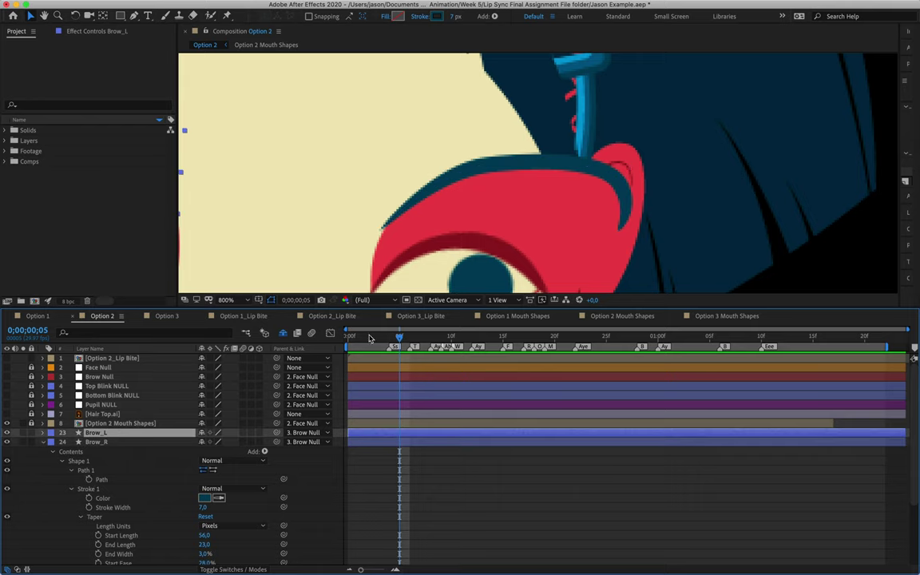
pyautogui.press('Home')
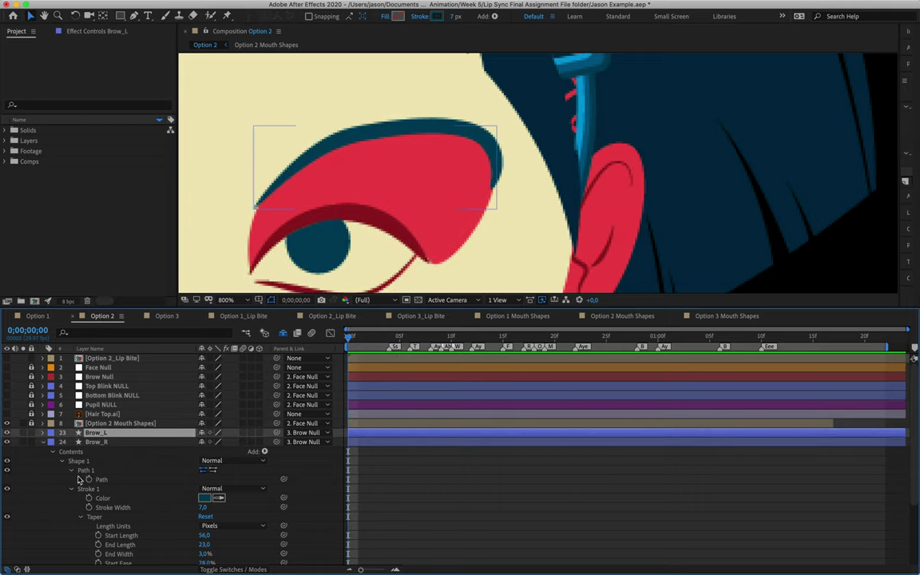
pyautogui.click(42, 443)
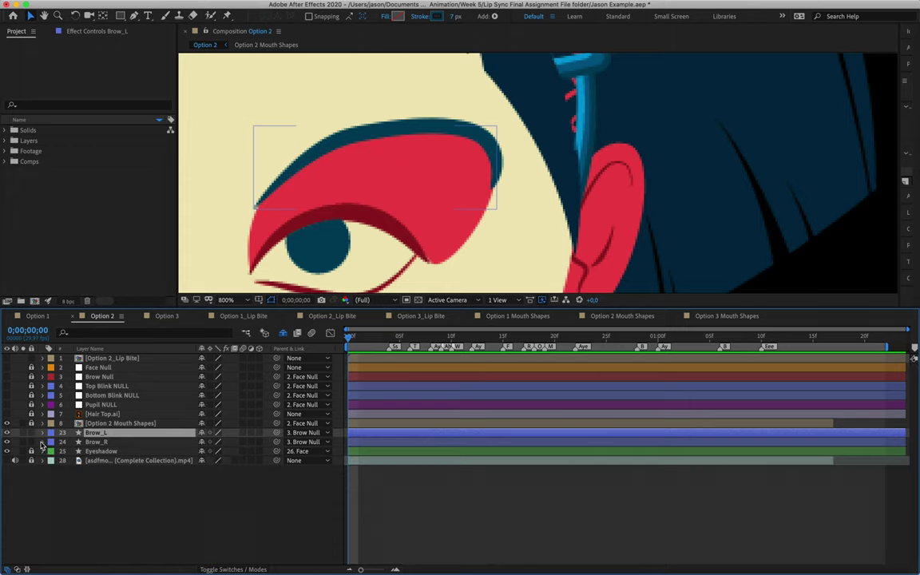
pyautogui.click(42, 443)
pyautogui.scroll(3, 70, 423)
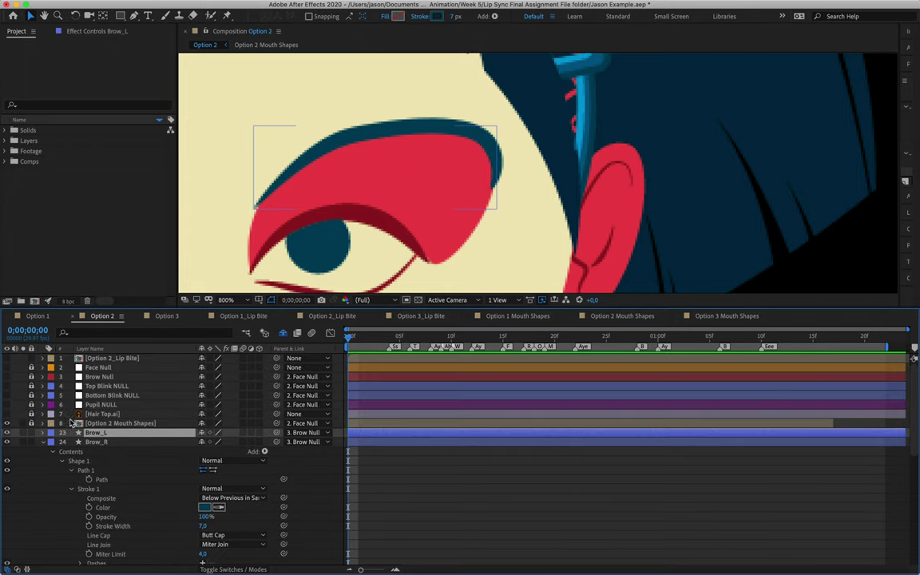
pyautogui.click(94, 442)
pyautogui.click(62, 461)
pyautogui.click(53, 452)
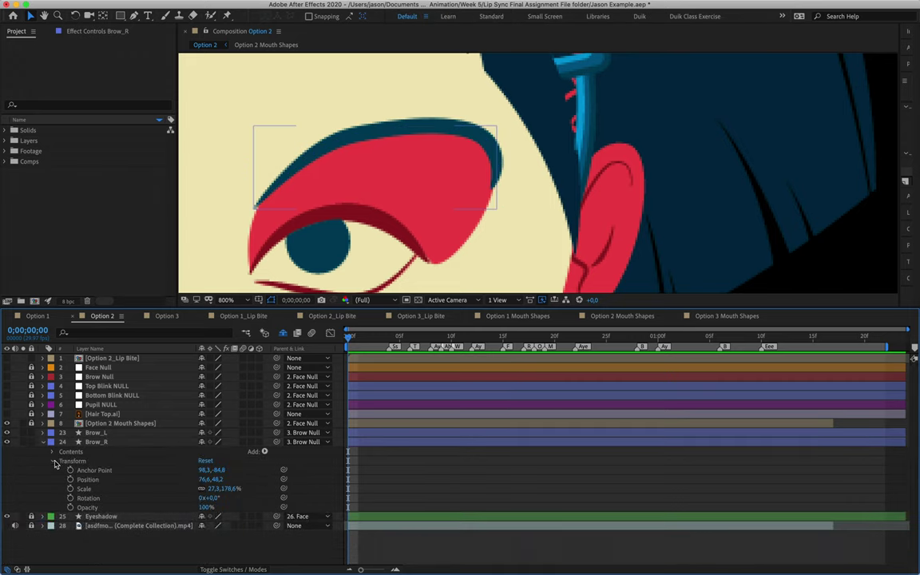
pyautogui.click(61, 461)
pyautogui.click(52, 452)
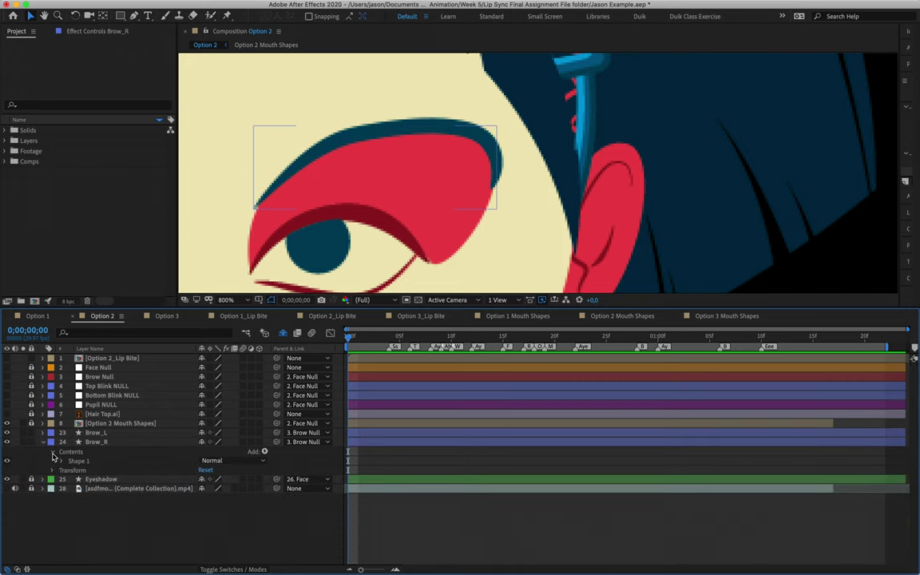
pyautogui.click(62, 462)
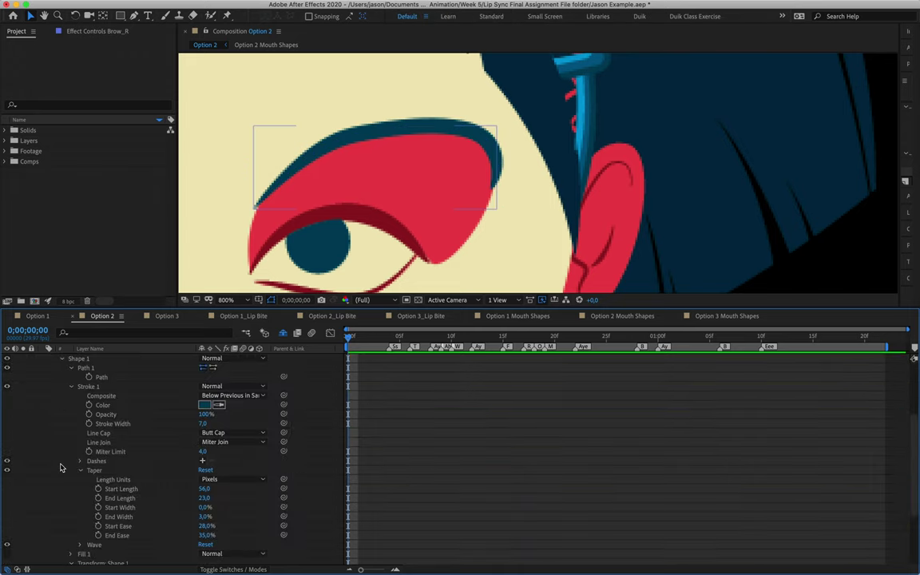
pyautogui.click(88, 377)
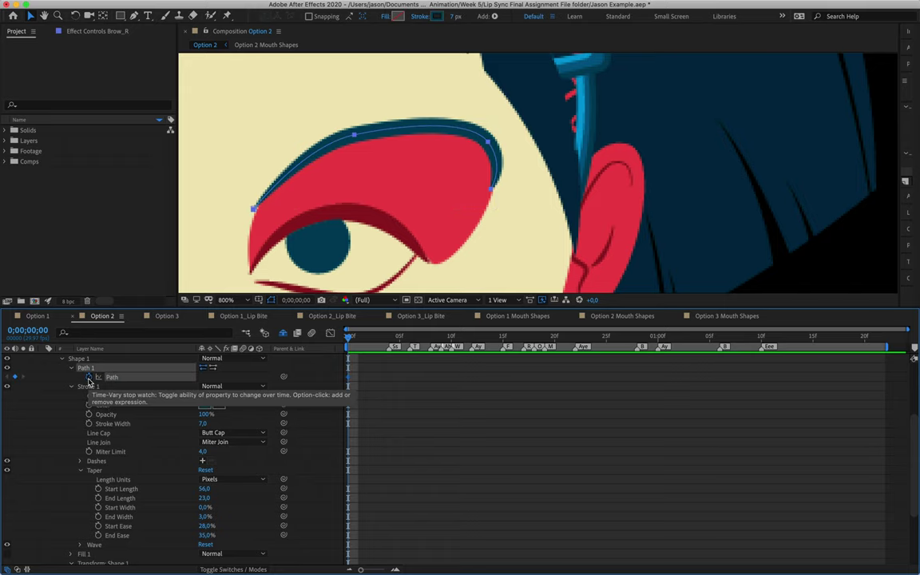
pyautogui.scroll(5, 89, 379)
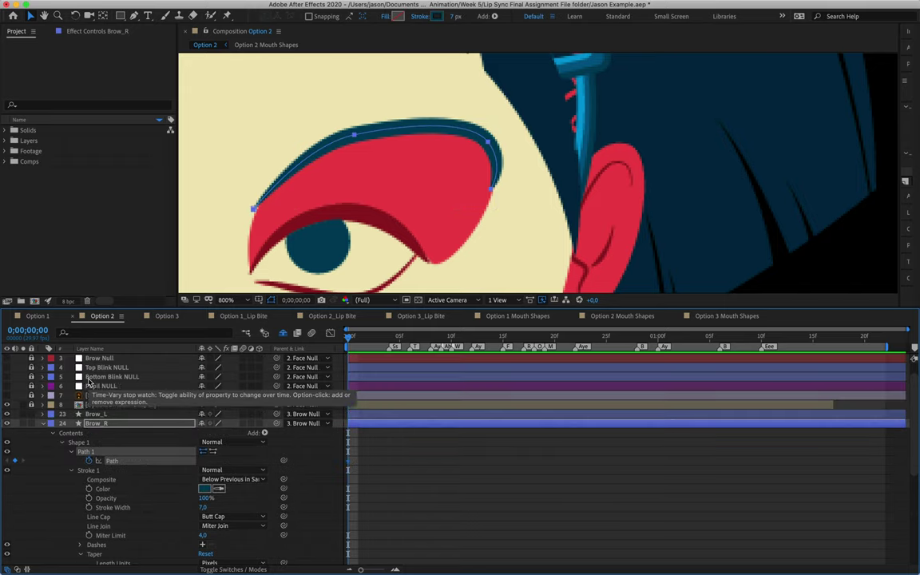
# Collapse Brow_R and enable keyframing for the path of Brow_L's Shape 1 at the first frame, 0;00;00;00
pyautogui.click(95, 424)
pyautogui.click(43, 425)
pyautogui.click(96, 433)
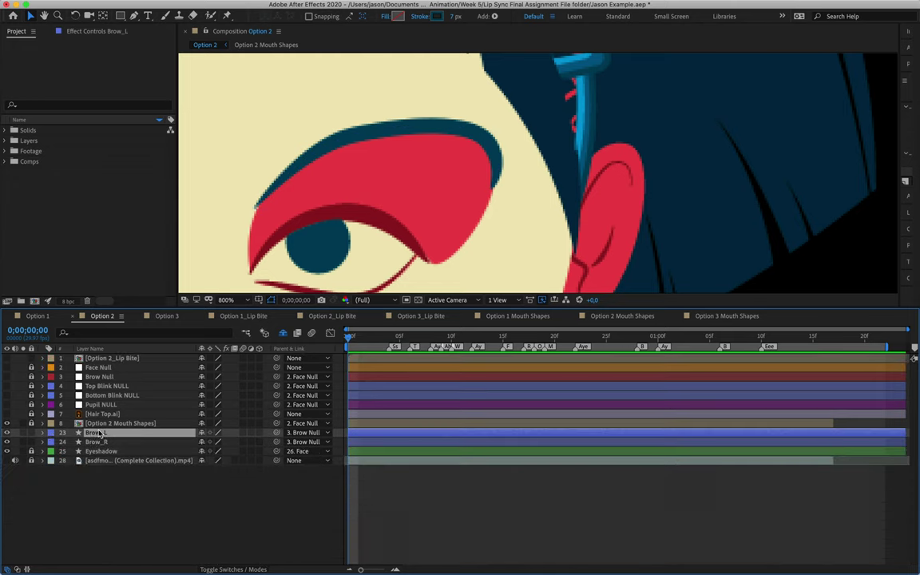
pyautogui.click(43, 433)
pyautogui.click(51, 443)
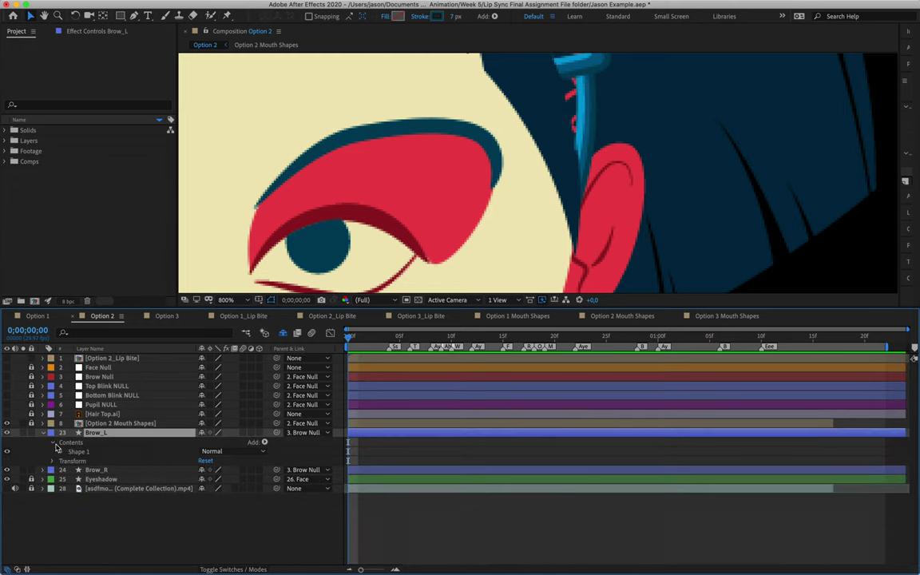
pyautogui.click(63, 452)
pyautogui.click(70, 462)
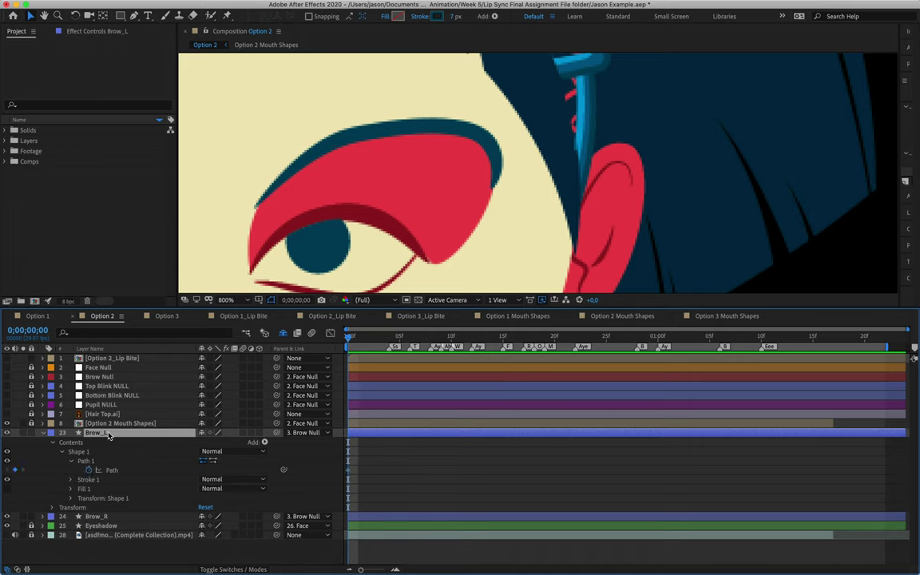
# Show only the keyframed Path property under both the Brow_L and Brow_R layers
pyautogui.press('u')
pyautogui.click(109, 452)
pyautogui.press('u')
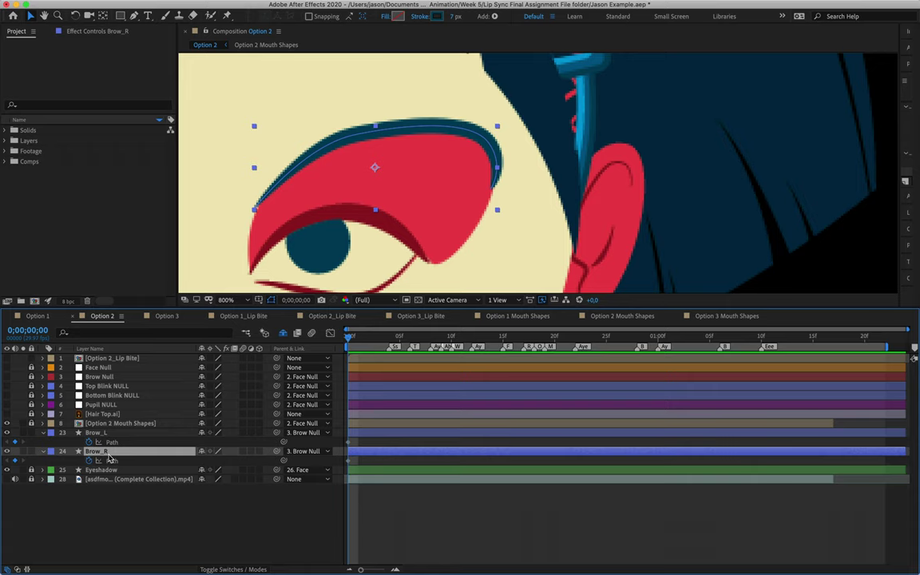
# Try to raise the upper curve point of Brow_R's path with the Pen tool at 0;00;00;00, and undo it
pyautogui.press(',')
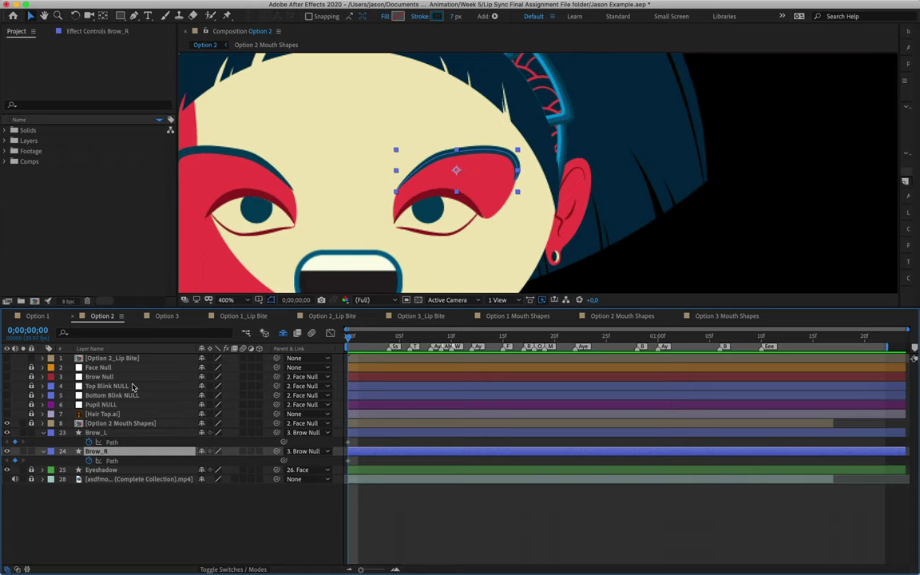
pyautogui.click(134, 534)
pyautogui.click(119, 452)
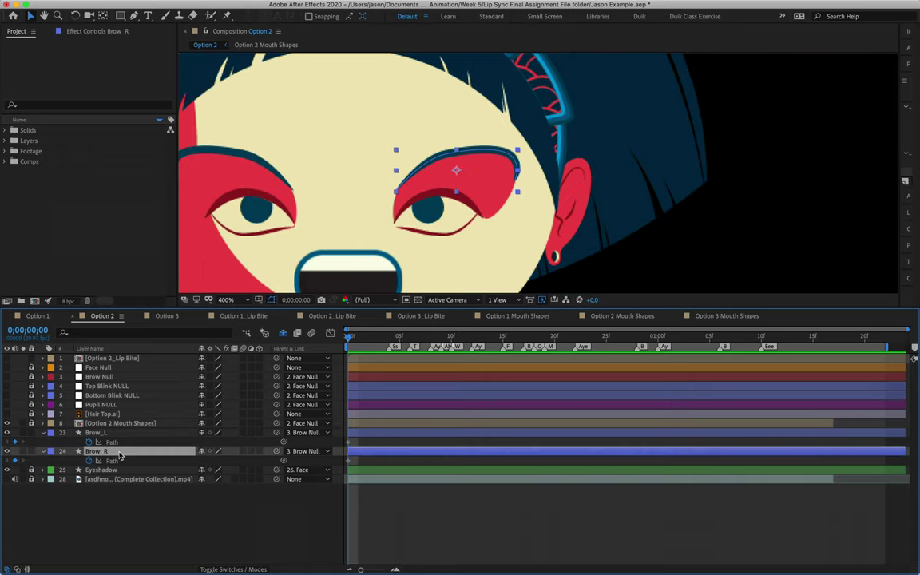
pyautogui.click(133, 15)
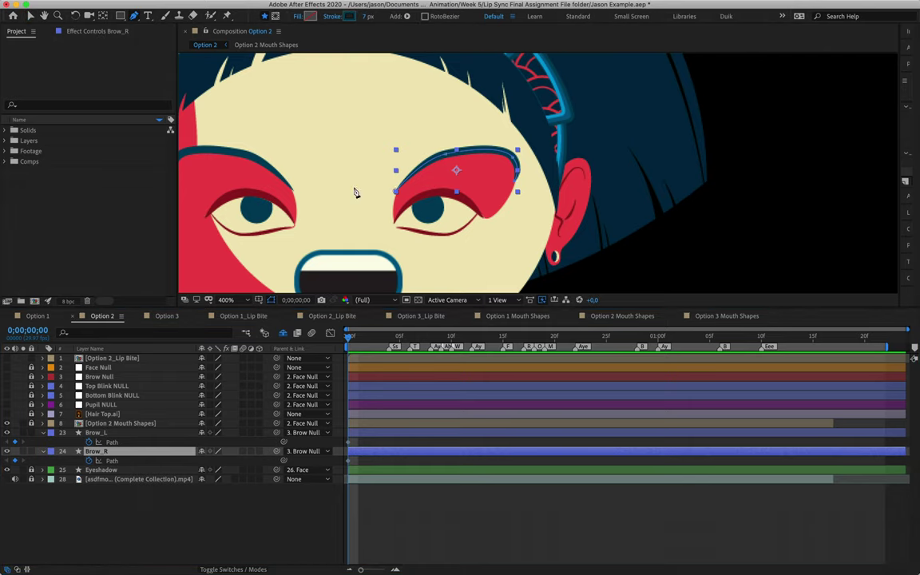
pyautogui.press('.')
pyautogui.moveTo(355, 138); pyautogui.dragTo(351, 58)
pyautogui.press('super+z')
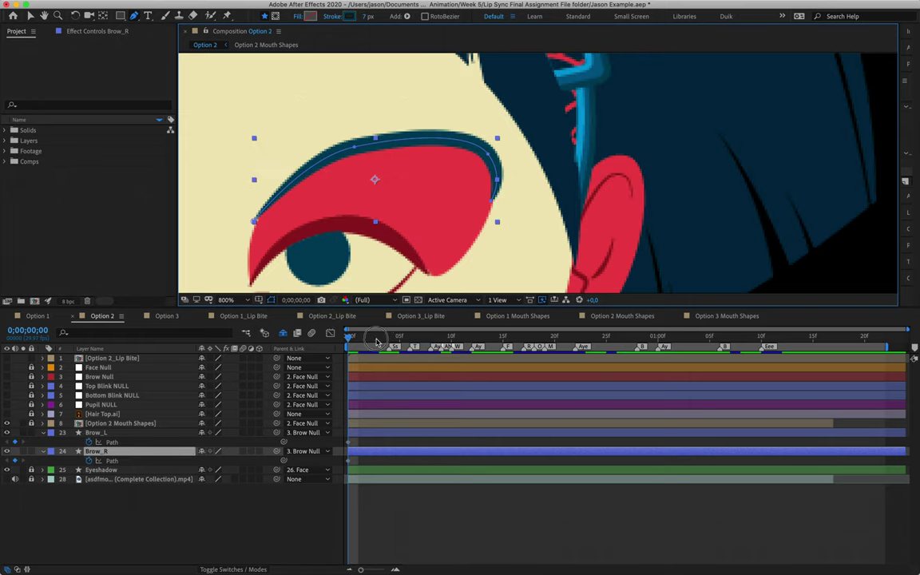
# Try to raise the upper curve point of Brow_R's path at 0;00;00;04, undo the edit and deselect the layer
pyautogui.click(390, 331)
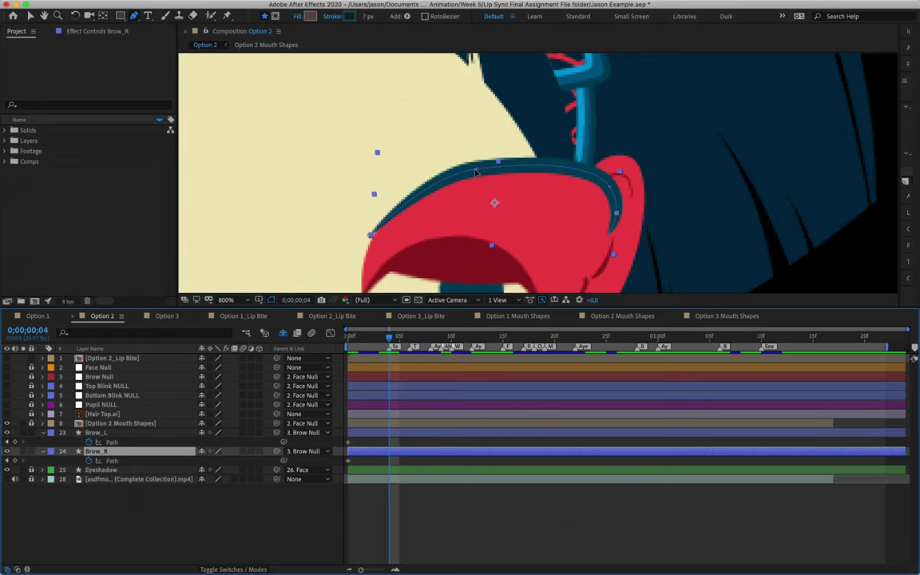
pyautogui.moveTo(475, 171); pyautogui.dragTo(477, 138)
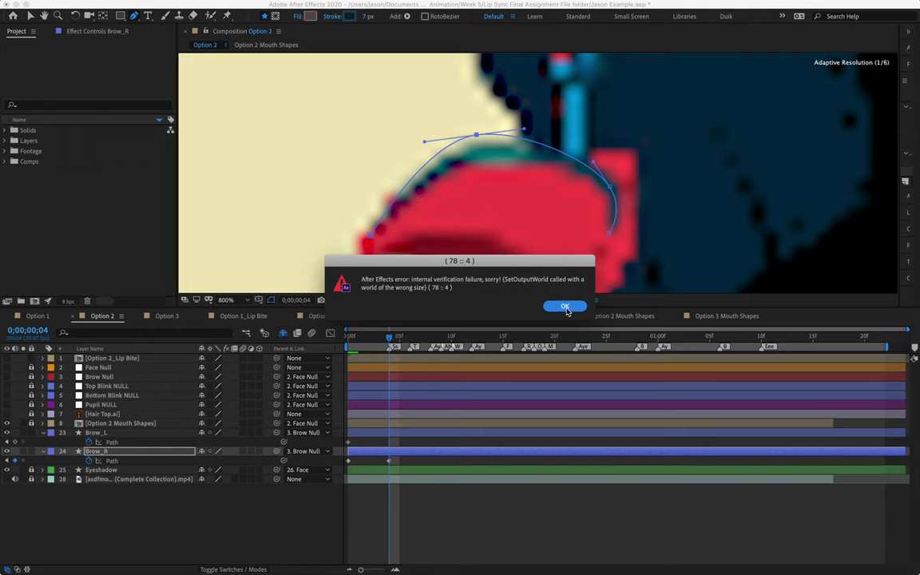
pyautogui.click(565, 308)
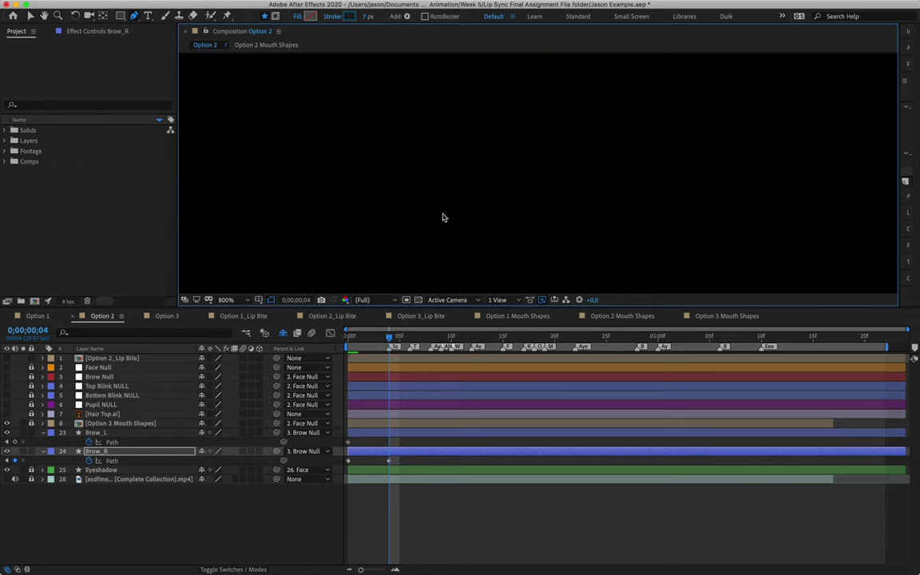
pyautogui.scroll(-1, 443, 217)
pyautogui.hotkey('ctrl', 'z')
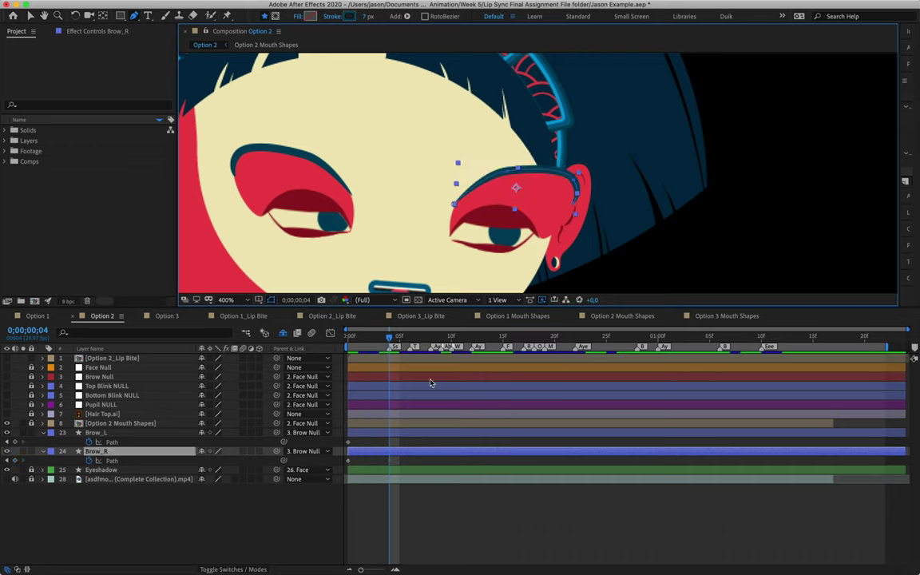
pyautogui.click(445, 496)
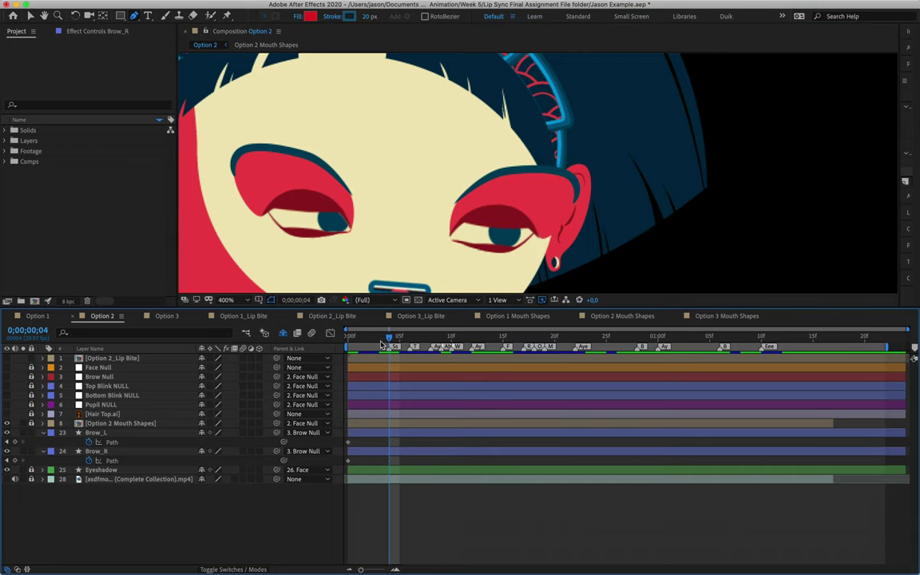
# At 0;00;00;08, pull the middle point of Brow_L's path down with the Pen tool to lower the brow
pyautogui.moveTo(392, 343); pyautogui.dragTo(431, 342)
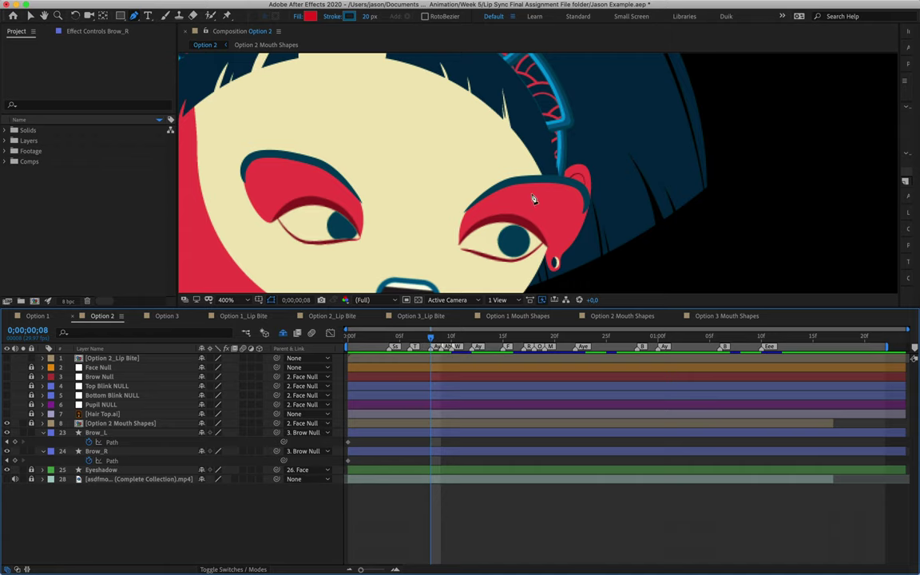
pyautogui.click(96, 432)
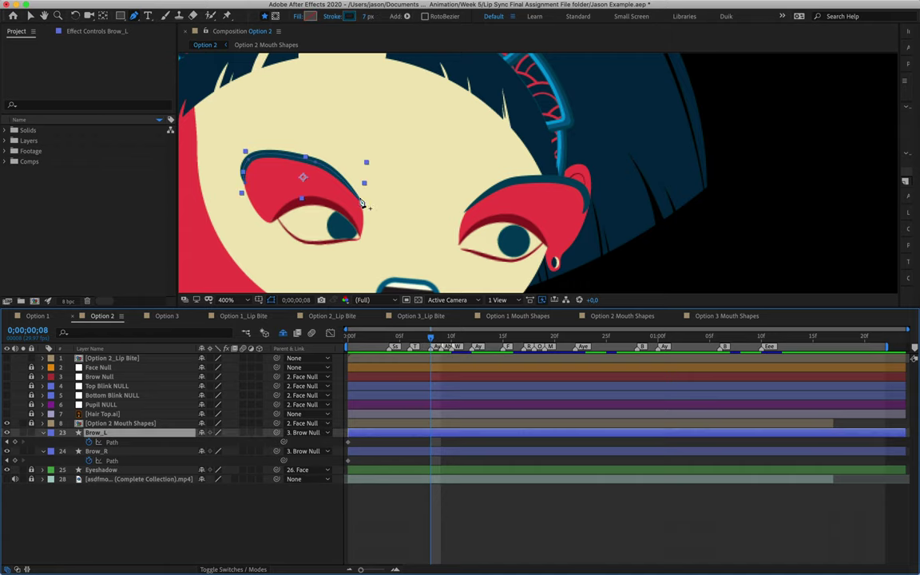
pyautogui.press('.')
pyautogui.moveTo(324, 154); pyautogui.dragTo(516, 143)
pyautogui.moveTo(363, 153); pyautogui.dragTo(471, 152)
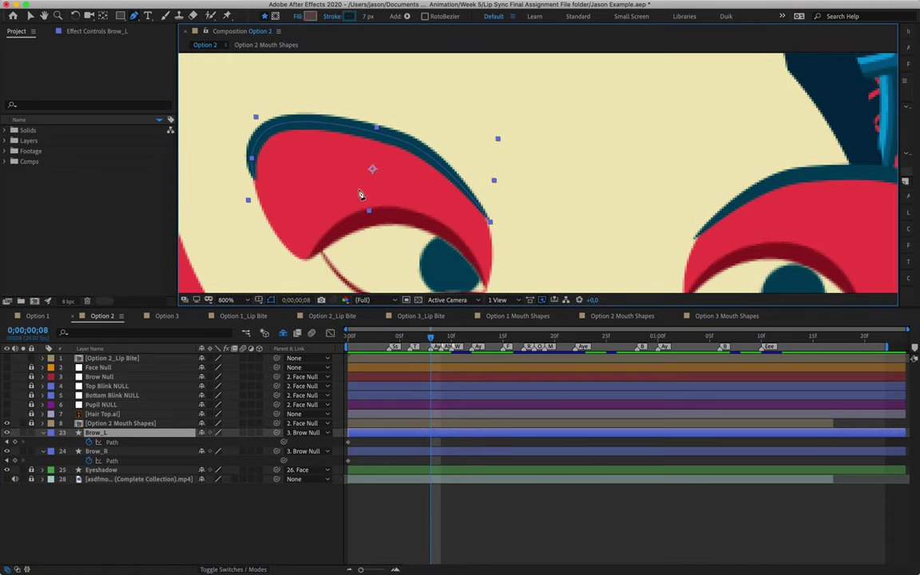
pyautogui.press('v')
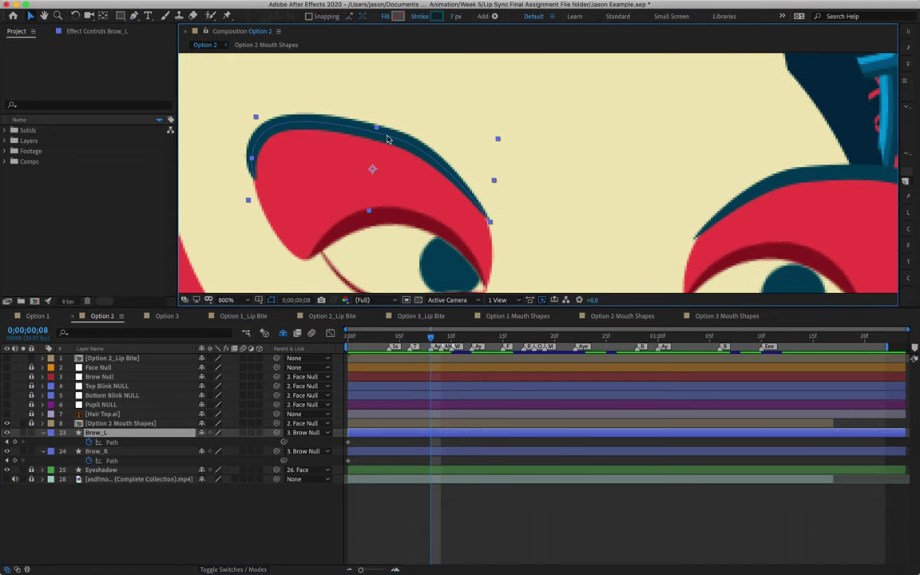
pyautogui.click(153, 497)
pyautogui.click(128, 435)
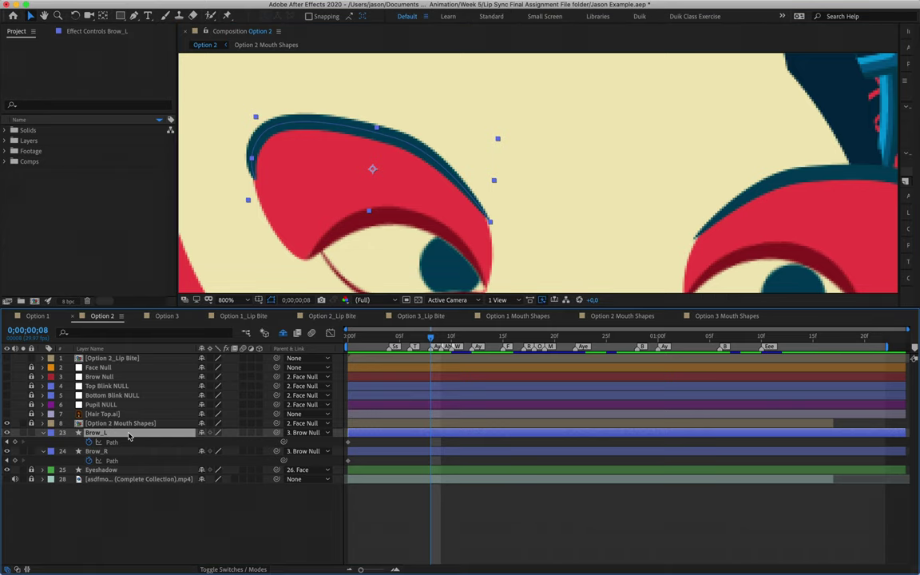
pyautogui.press('g')
pyautogui.moveTo(396, 139); pyautogui.dragTo(384, 184)
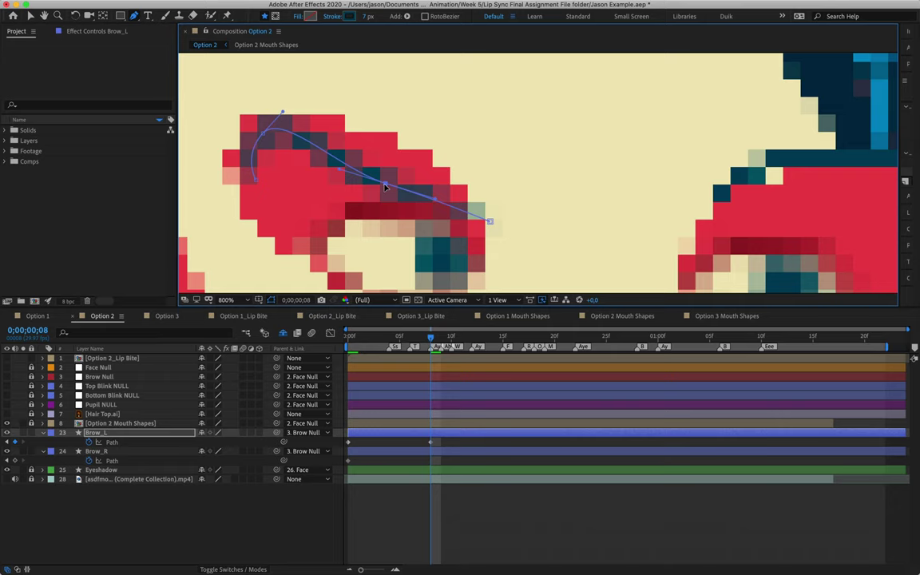
# Adjust the curve handles of Brow_L's path at 0;00;00;08 to give the brow a smooth S-shaped bend
pyautogui.press(',')
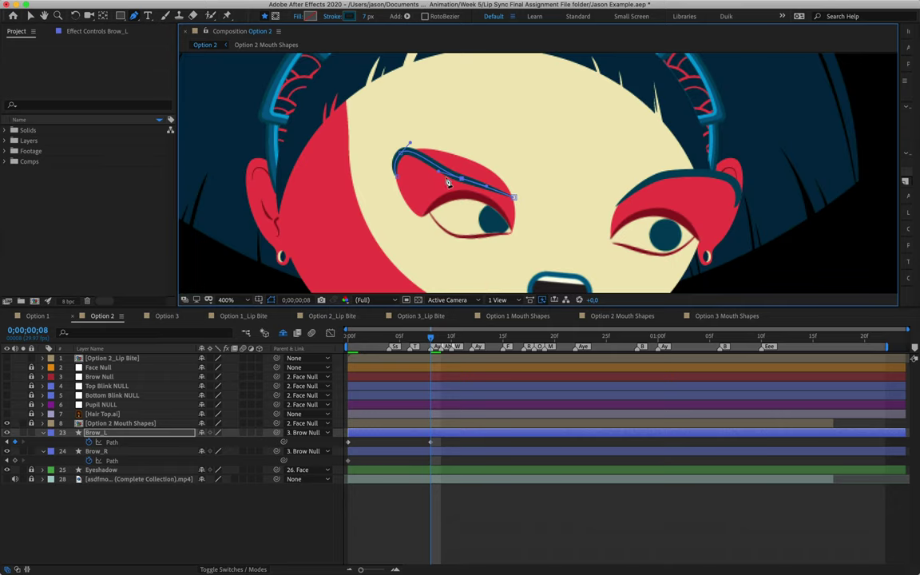
pyautogui.moveTo(437, 174); pyautogui.dragTo(496, 199)
pyautogui.moveTo(421, 141); pyautogui.dragTo(416, 141)
pyautogui.moveTo(431, 328); pyautogui.dragTo(441, 339)
pyautogui.press('pageup')
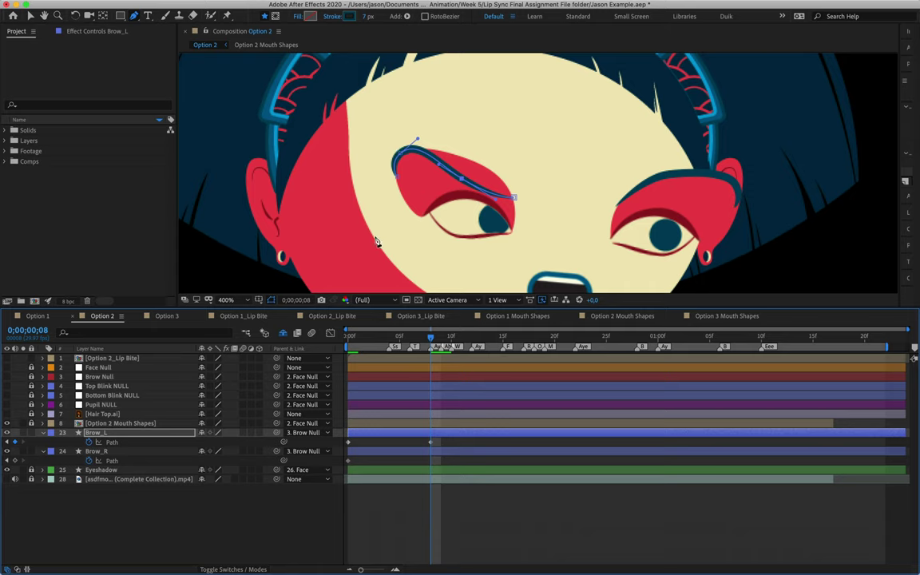
# Save the project as a new copy with _2 added to the end of its file name
pyautogui.press('super+s')
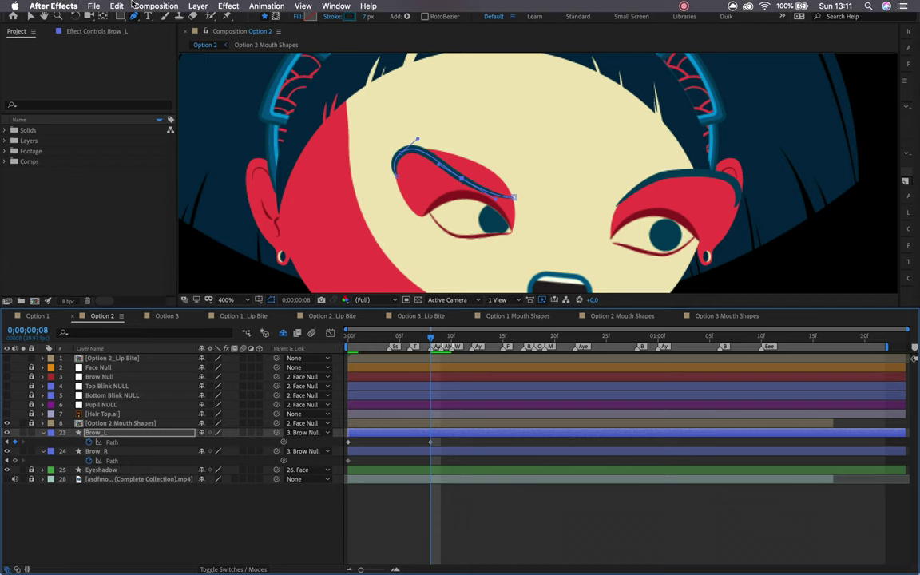
pyautogui.click(56, 5)
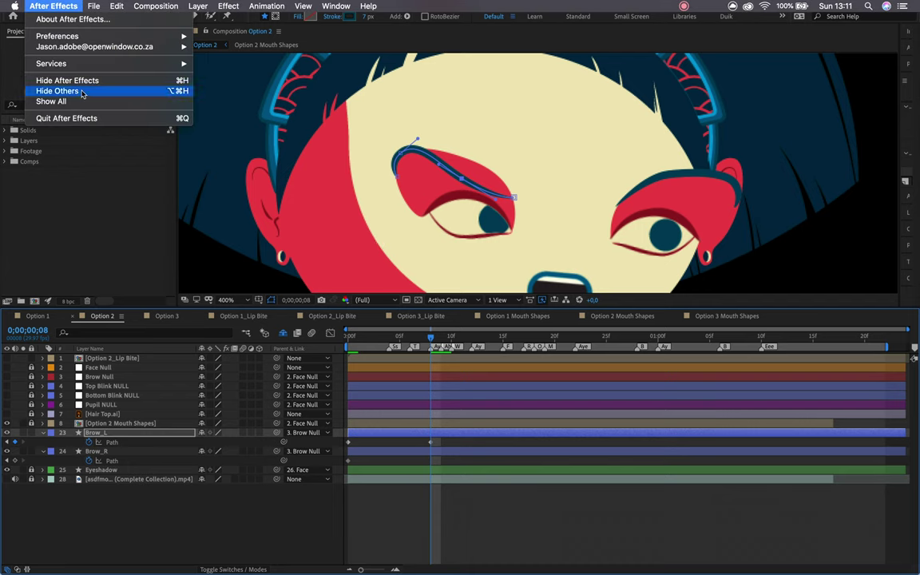
pyautogui.click(103, 211)
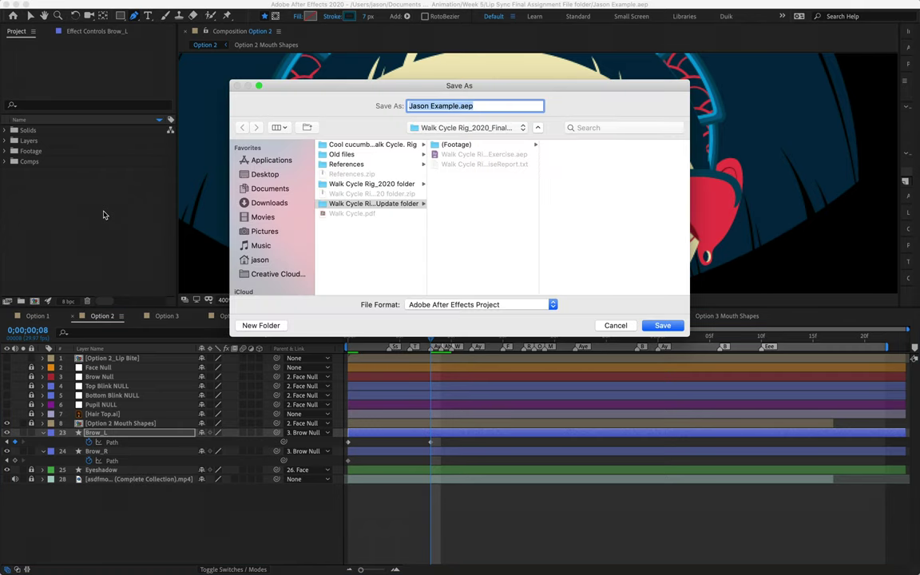
pyautogui.press('Right')
pyautogui.write('_2')
pyautogui.press('Return')
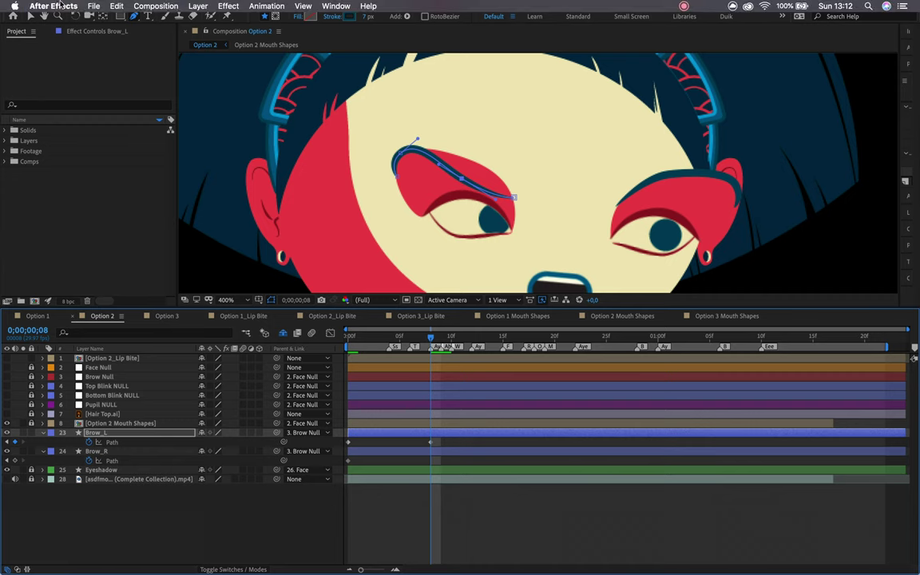
# Empty the disk cache for all versions in the Media & Disk Cache preferences
pyautogui.click(60, 5)
pyautogui.moveTo(58, 40)
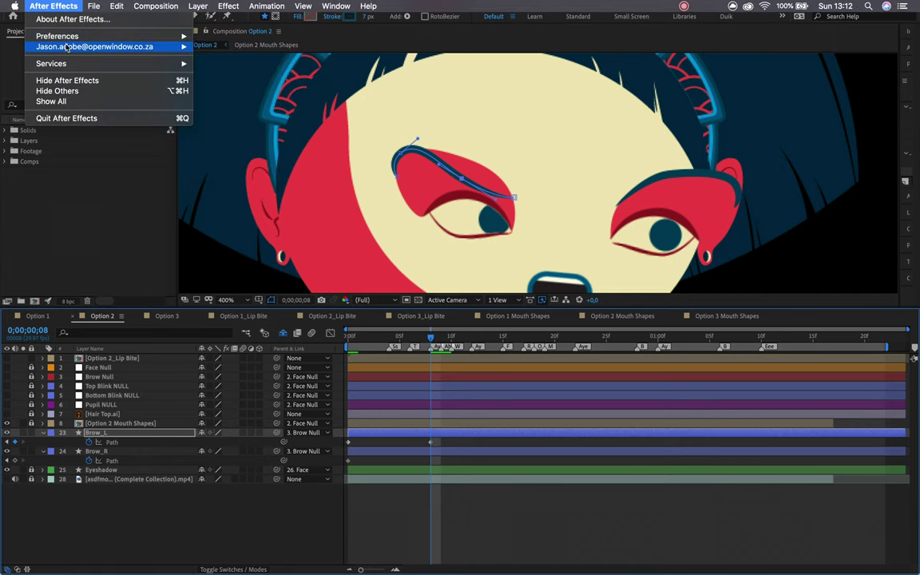
pyautogui.moveTo(119, 31)
pyautogui.moveTo(116, 5)
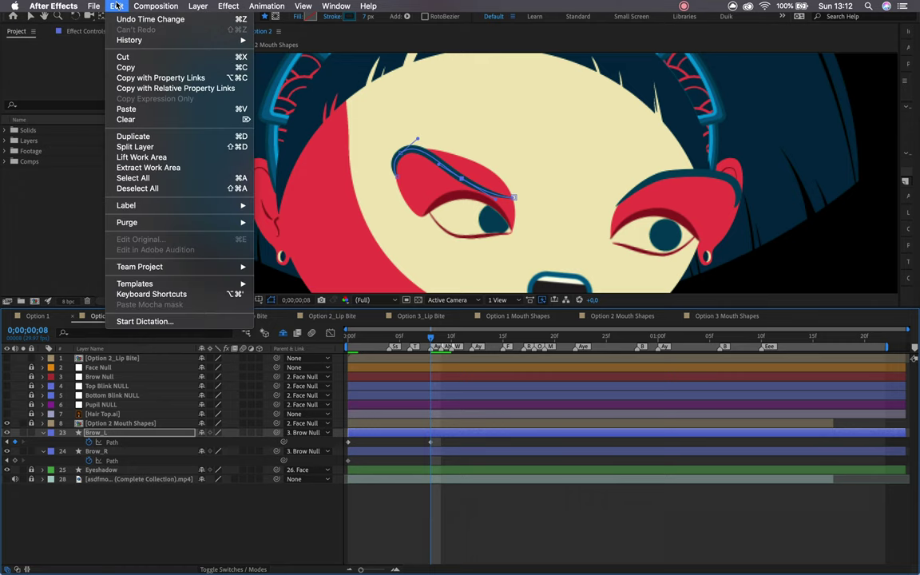
pyautogui.moveTo(57, 7)
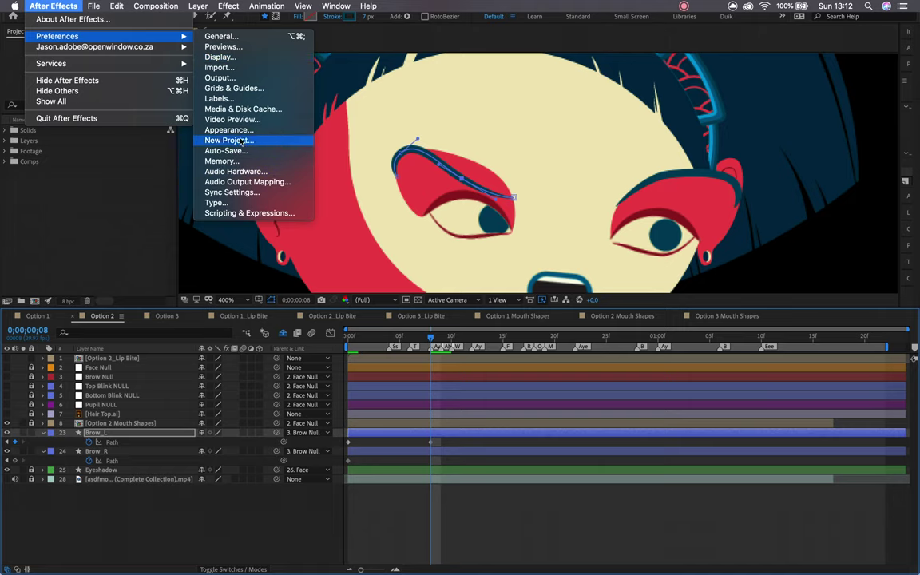
pyautogui.click(244, 110)
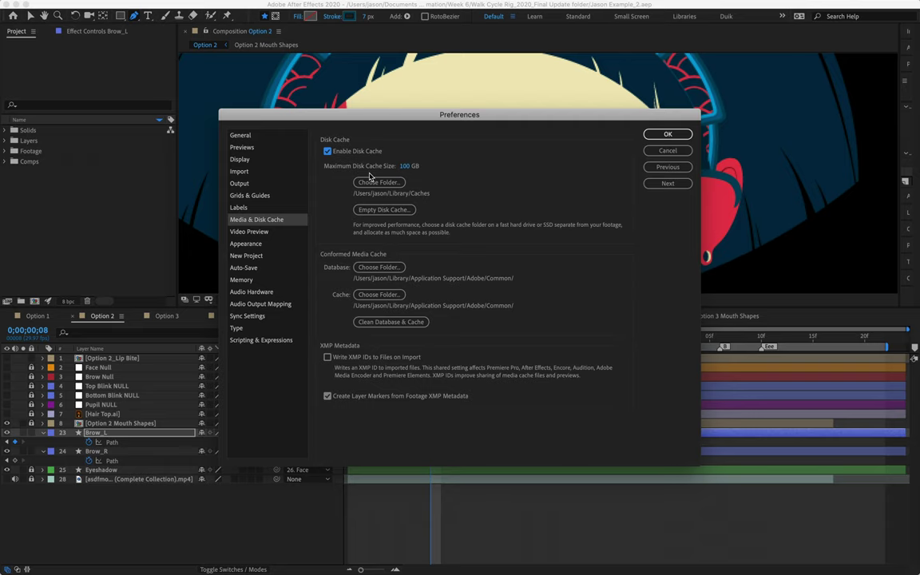
pyautogui.click(383, 210)
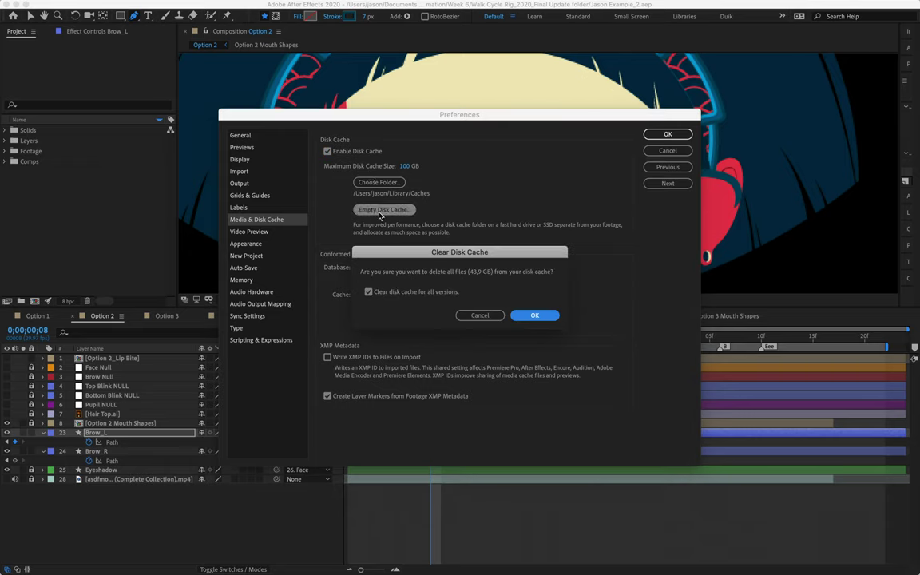
pyautogui.click(524, 315)
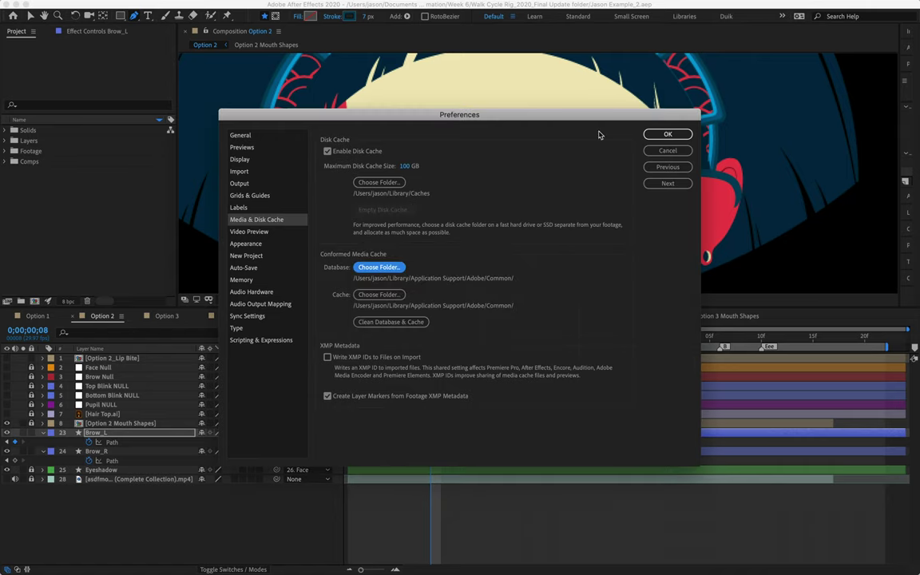
pyautogui.press('Return')
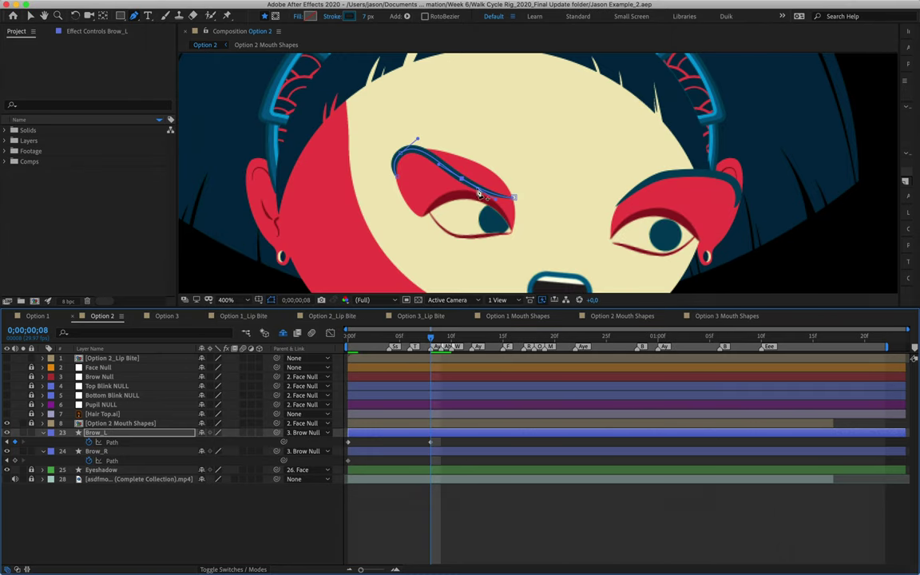
# At 0;00;00;08, pull the upper curve point of Brow_R's path down with the Pen tool to lower the brow
pyautogui.click(146, 433)
pyautogui.click(149, 451)
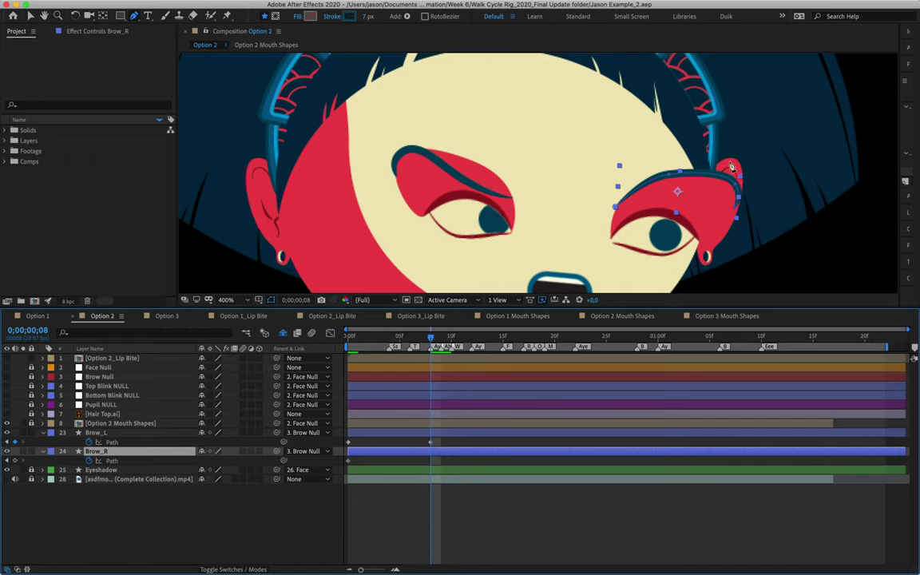
pyautogui.click(671, 180)
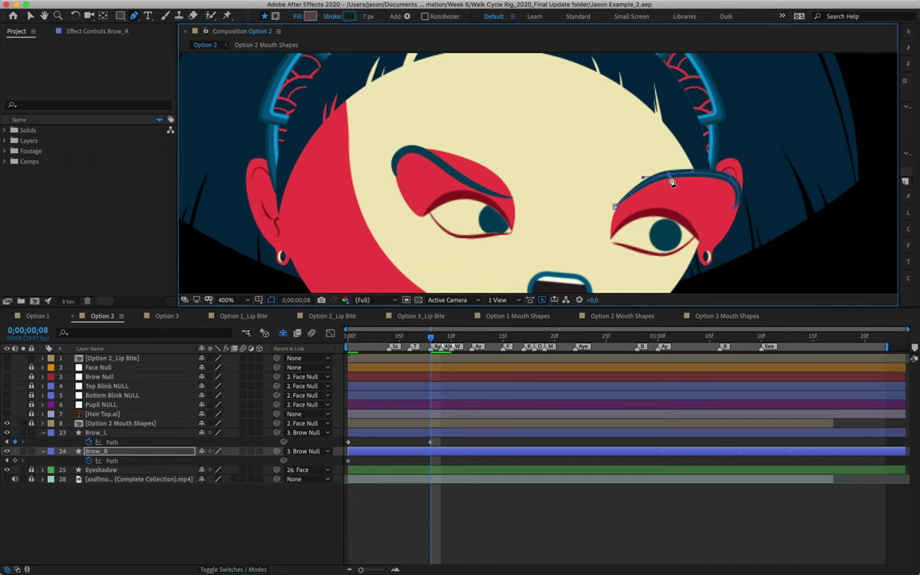
pyautogui.press('.')
pyautogui.press('space')
pyautogui.moveTo(720, 198); pyautogui.dragTo(522, 166)
pyautogui.moveTo(598, 181)
pyautogui.mouseDown()
pyautogui.moveTo(583, 178)
pyautogui.moveTo(582, 191)
pyautogui.mouseUp()
pyautogui.press('g')
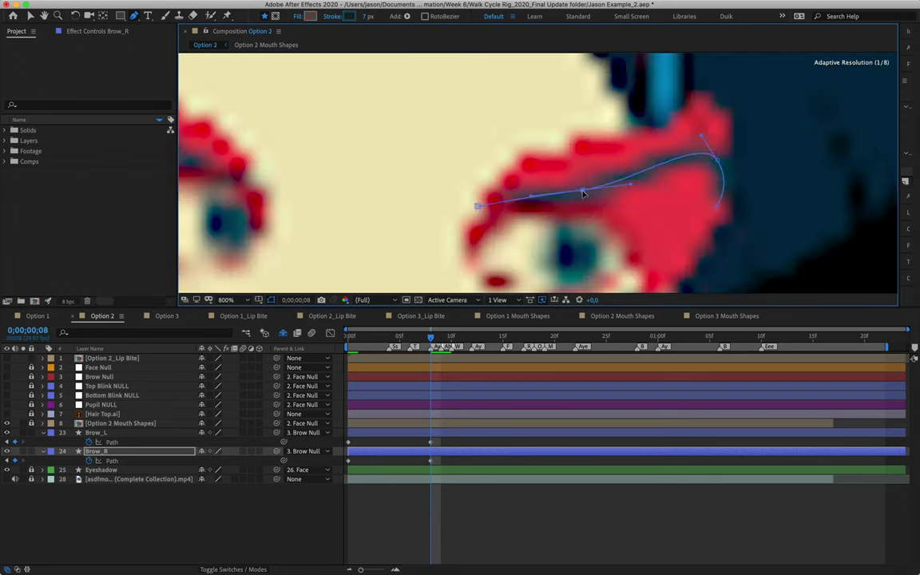
# Fine-tune the inner and outer curve handles of Brow_R's path at 0;00;00;08 and preview the brow movement
pyautogui.press(',')
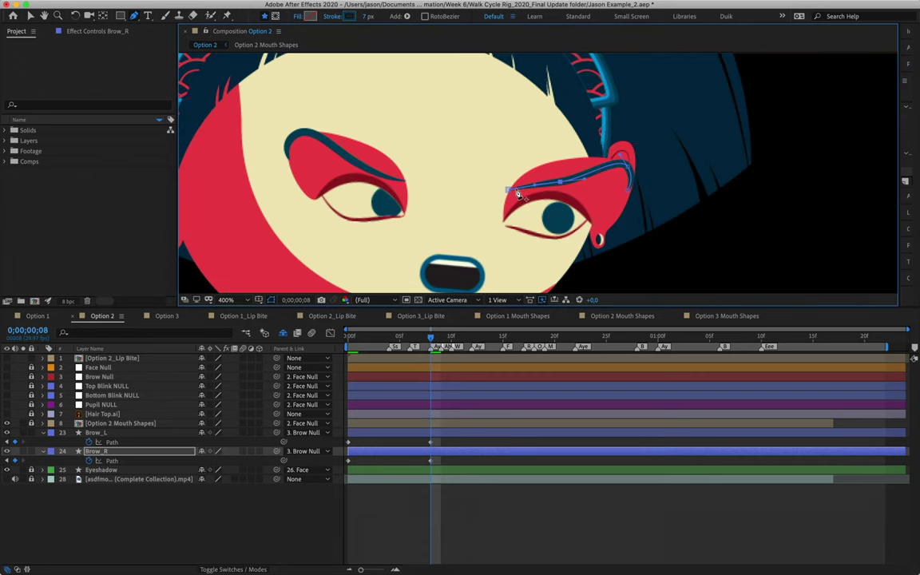
pyautogui.moveTo(535, 186); pyautogui.dragTo(534, 193)
pyautogui.moveTo(619, 160); pyautogui.dragTo(609, 153)
pyautogui.moveTo(432, 339); pyautogui.dragTo(277, 342)
pyautogui.press('space')
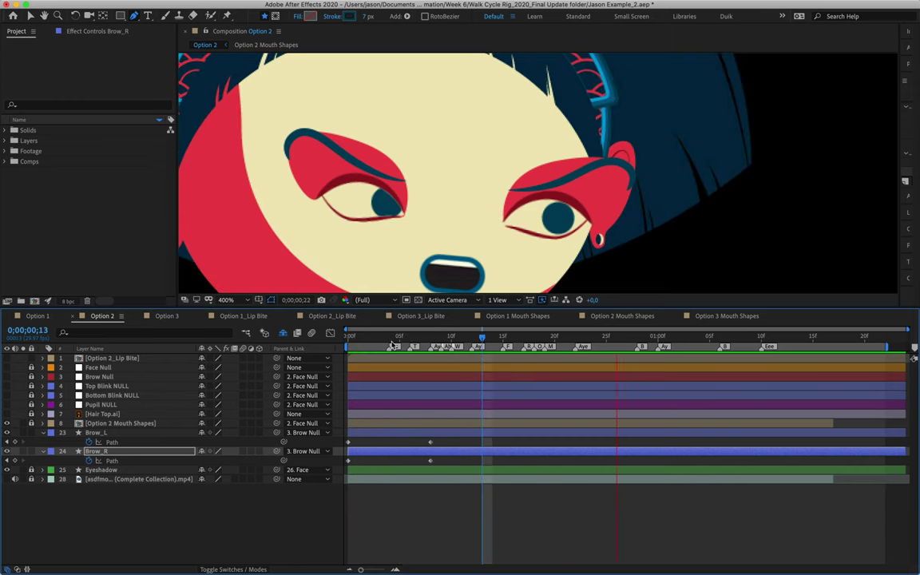
pyautogui.press('space')
# Shape the speed graph of both brows' Path keyframes into a fast start with a long ease into 0;00;00;08, and preview it
pyautogui.press('v')
pyautogui.press('g')
pyautogui.moveTo(446, 435); pyautogui.dragTo(304, 469)
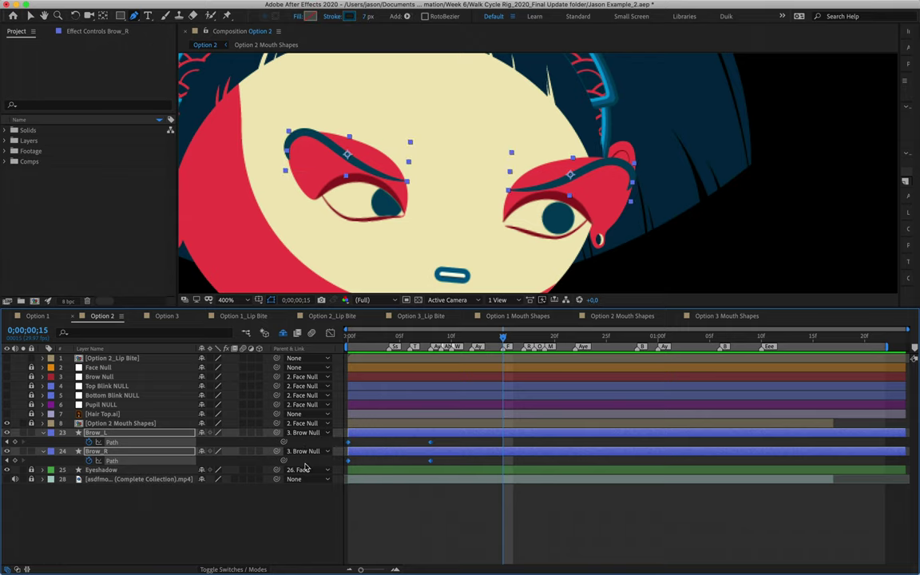
pyautogui.click(330, 332)
pyautogui.moveTo(467, 501); pyautogui.dragTo(391, 533)
pyautogui.press('v')
pyautogui.moveTo(359, 339)
pyautogui.mouseDown()
pyautogui.moveTo(327, 338)
pyautogui.moveTo(357, 339)
pyautogui.moveTo(344, 338)
pyautogui.mouseUp()
pyautogui.press('space')
pyautogui.press('space')
pyautogui.press('space')
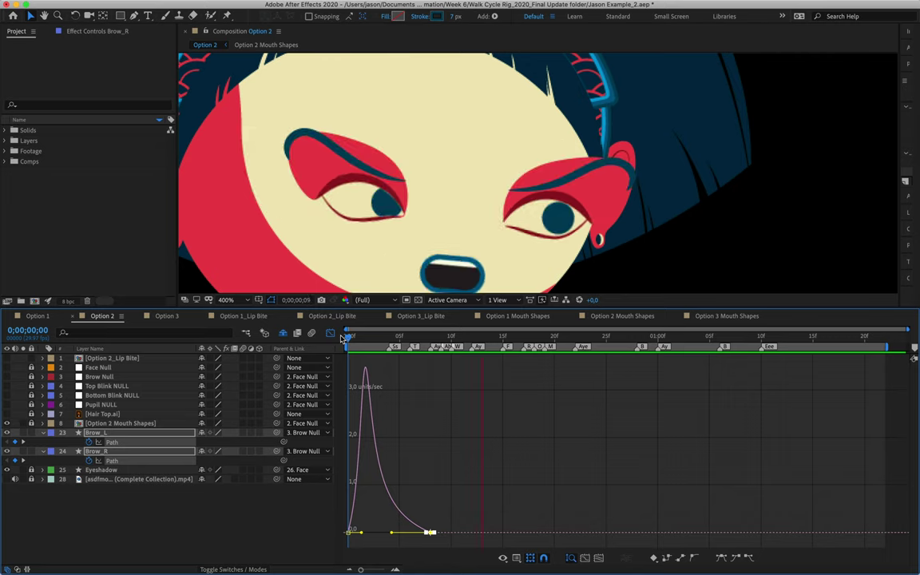
pyautogui.press('space')
pyautogui.click(330, 334)
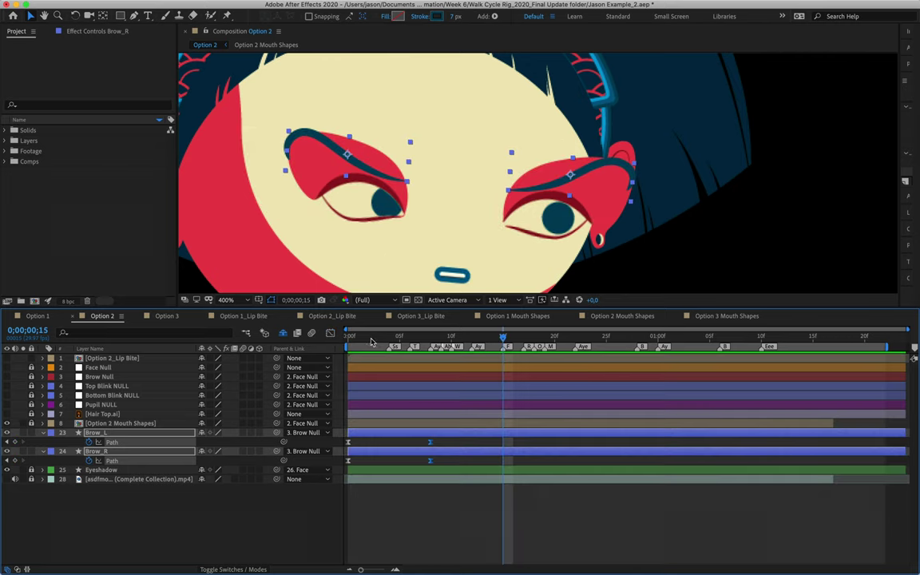
pyautogui.press('space')
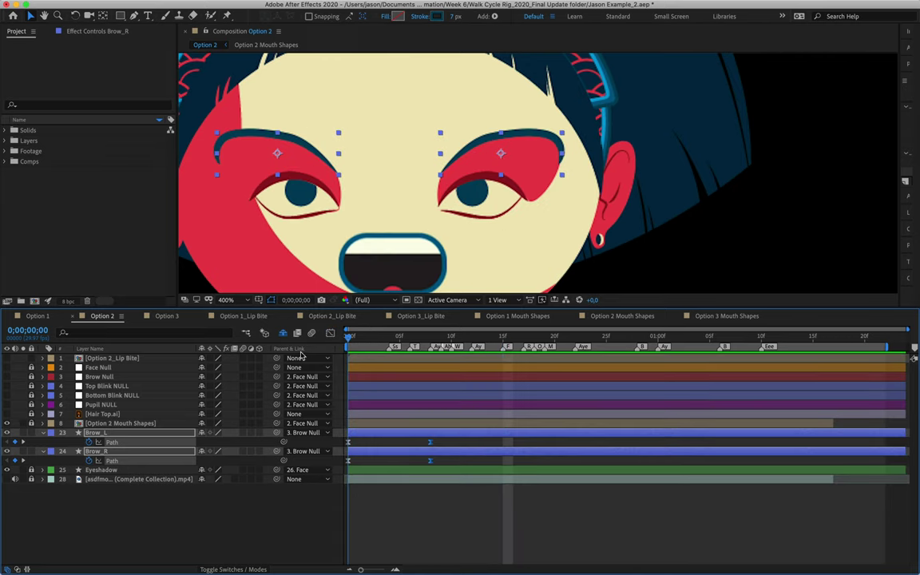
# Unlock the Brow Null layer and turn on its visibility with the time at 0;00;00;08
pyautogui.click(430, 337)
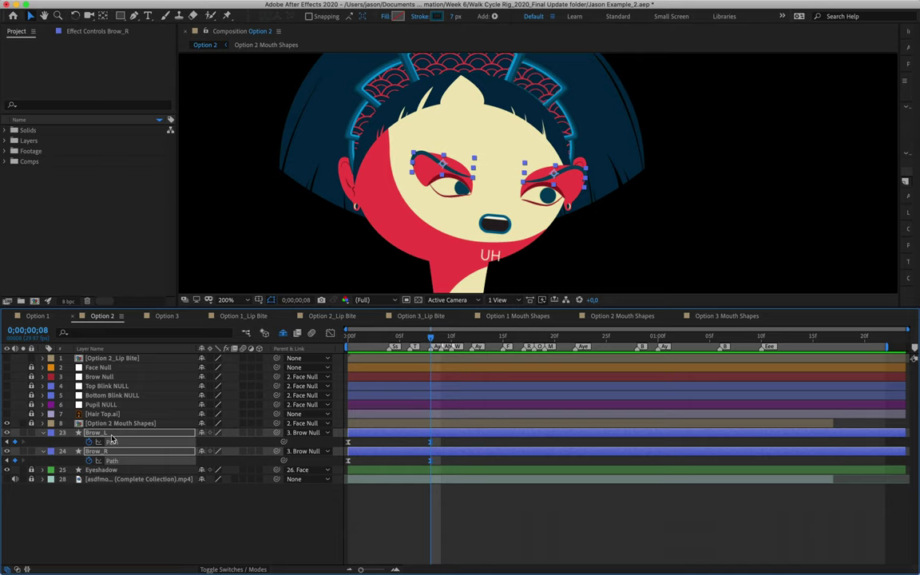
pyautogui.click(103, 373)
pyautogui.click(30, 376)
pyautogui.click(98, 376)
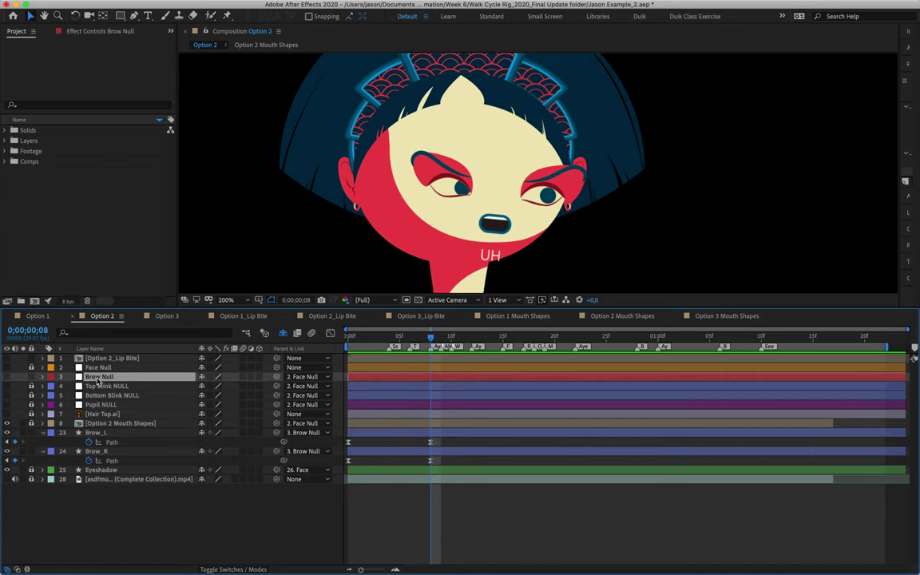
pyautogui.click(6, 376)
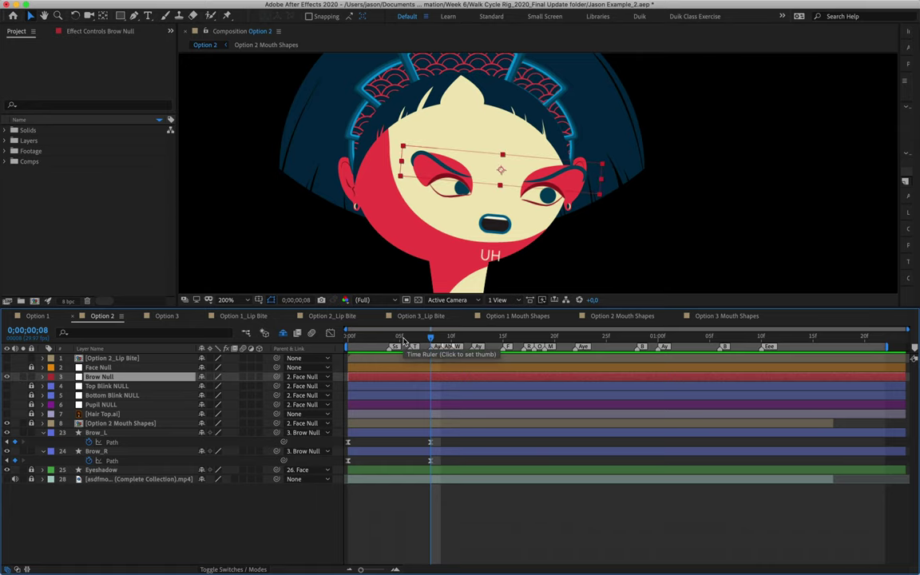
# Start Position and Rotation keyframes on Brow Null at 0;00;00;00
pyautogui.press('u')
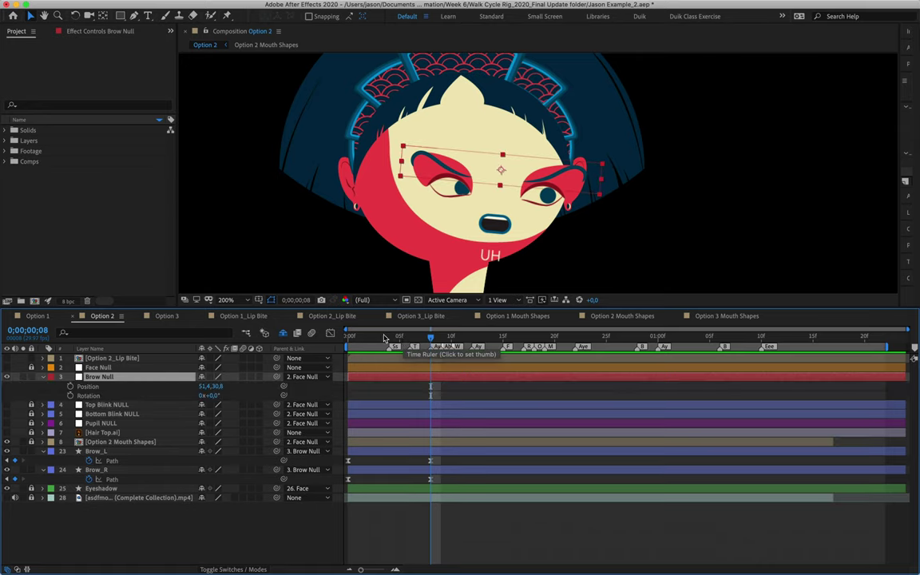
pyautogui.press('Home')
pyautogui.click(69, 386)
pyautogui.click(70, 396)
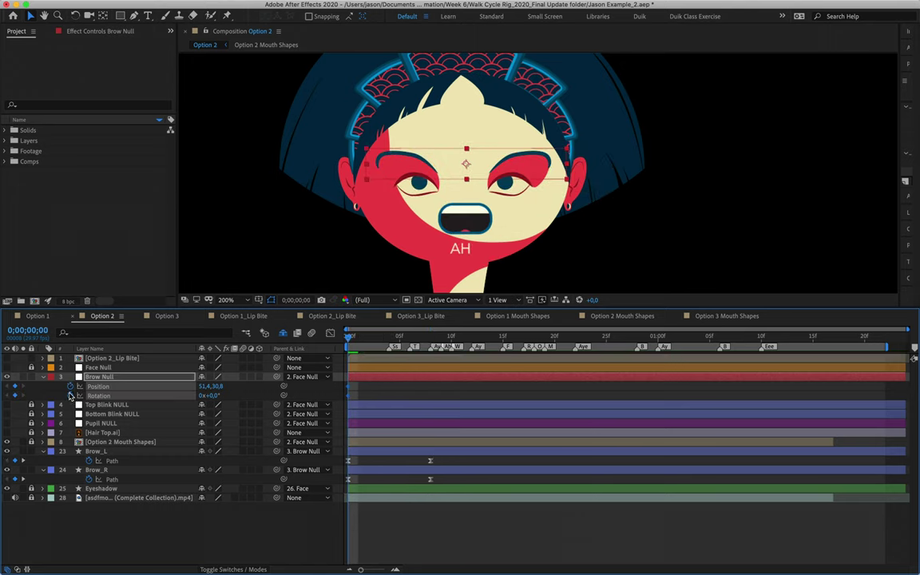
# At 0;00;00;08, set Brow Null's rotation to 2° and its Y position to 29.5
pyautogui.click(429, 336)
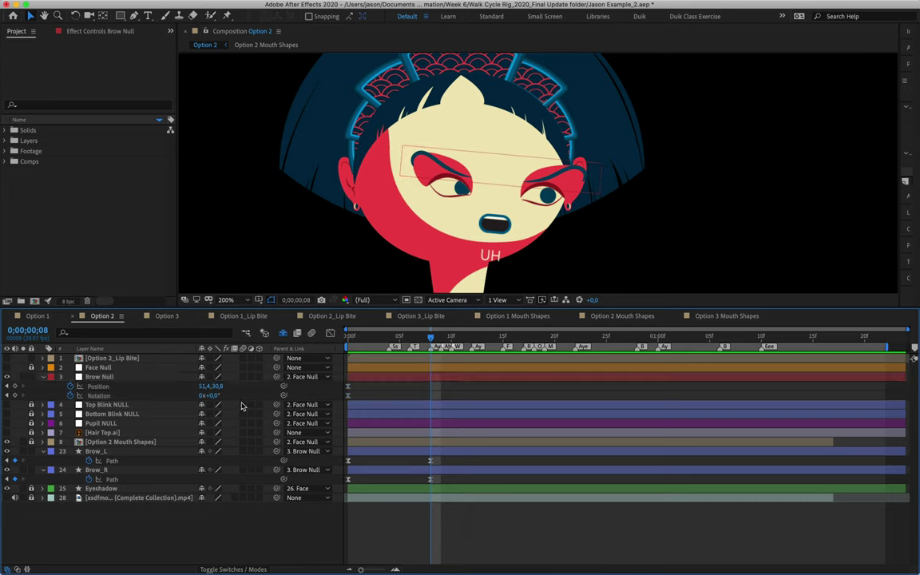
pyautogui.moveTo(214, 395); pyautogui.dragTo(227, 400)
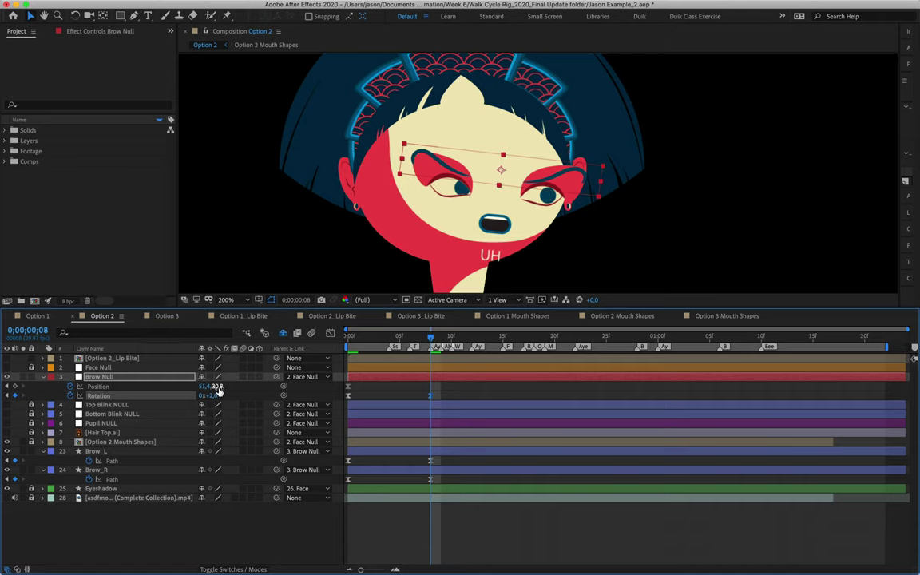
pyautogui.moveTo(217, 387); pyautogui.dragTo(218, 388)
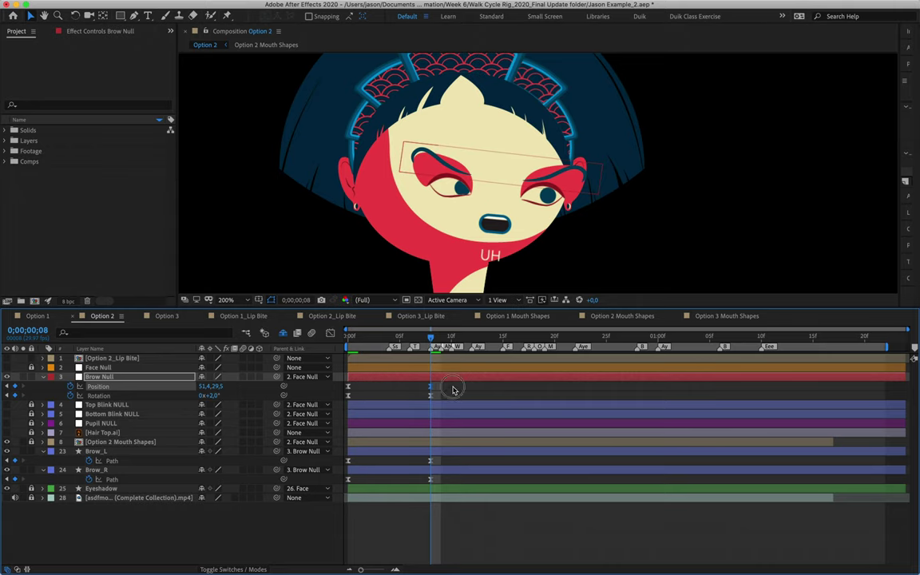
# Stretch the ease into Brow Null's Position and Rotation keyframes at 0;00;00;08 in the speed graph and preview from the start
pyautogui.click(331, 333)
pyautogui.moveTo(474, 471); pyautogui.dragTo(391, 531)
pyautogui.press('space')
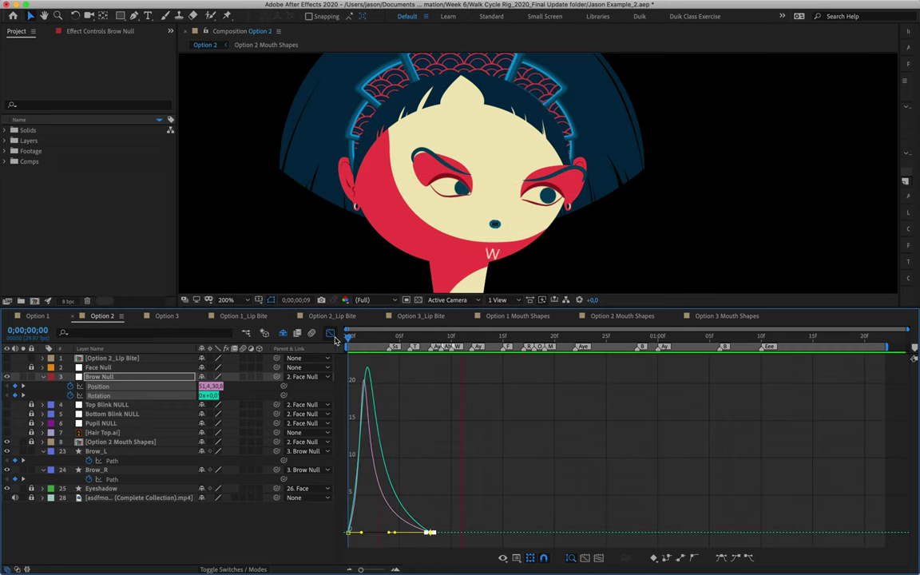
pyautogui.click(331, 333)
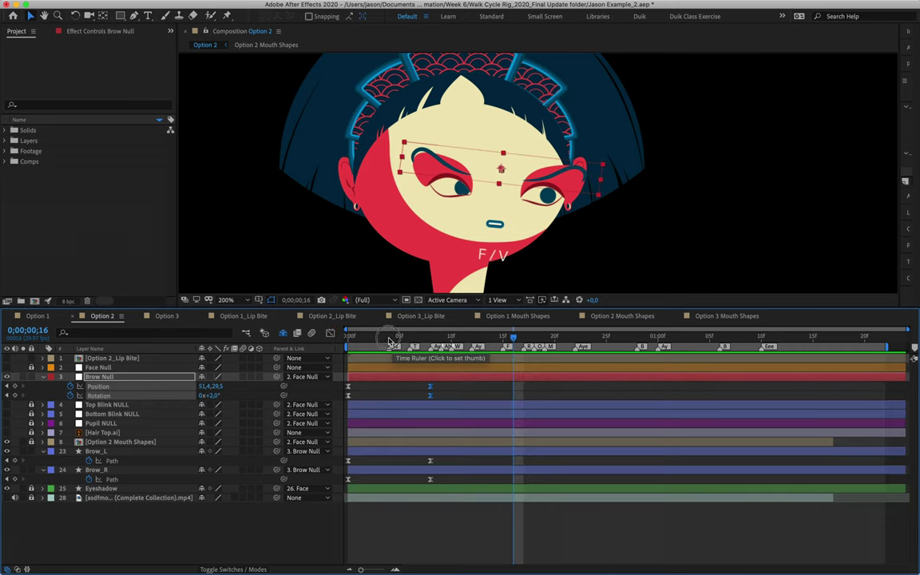
pyautogui.moveTo(389, 333); pyautogui.dragTo(346, 333)
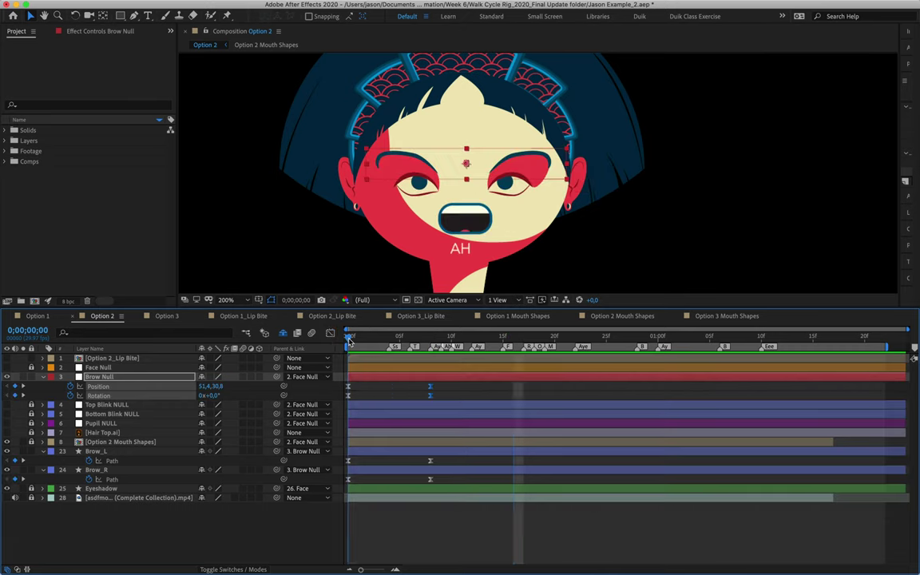
# Collapse and lock the Brow_L, Brow_R and Brow Null layers
pyautogui.click(44, 451)
pyautogui.click(44, 461)
pyautogui.moveTo(31, 451); pyautogui.dragTo(32, 463)
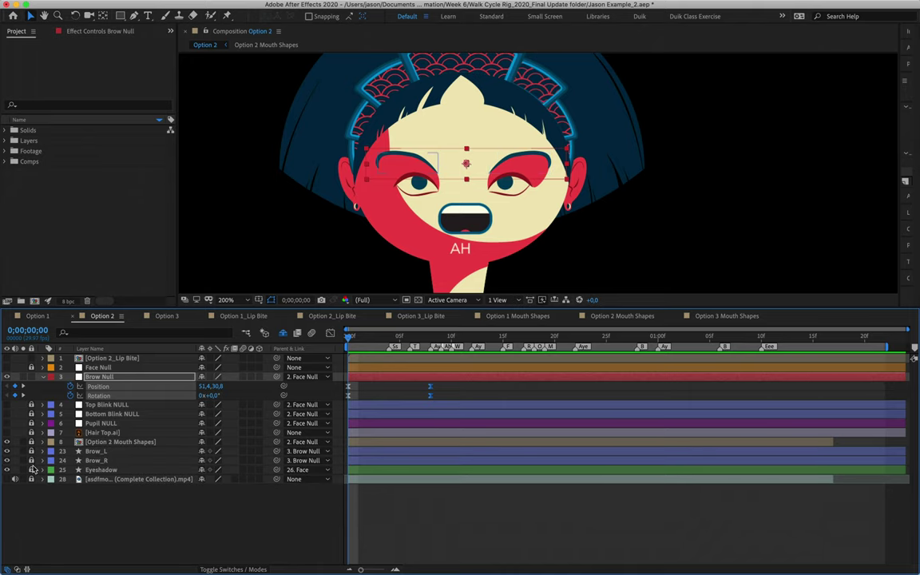
pyautogui.click(40, 377)
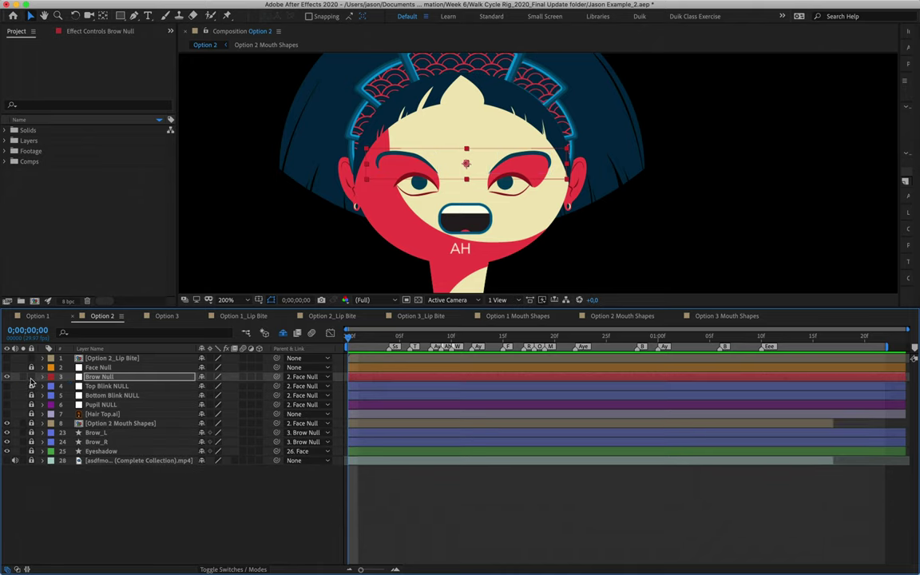
pyautogui.click(31, 377)
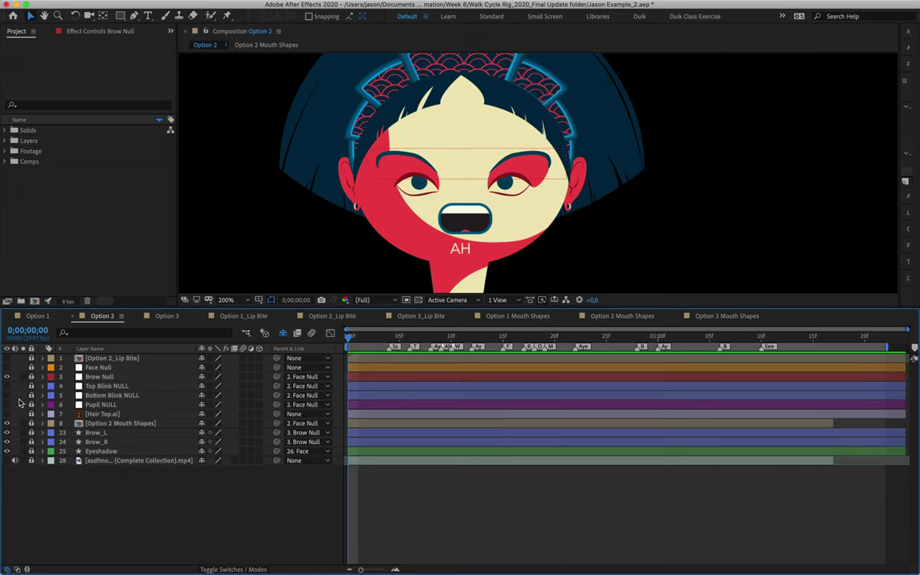
# Reveal the Eyeshadow layer's two keyframed paths and select each to identify which eye it shapes
pyautogui.click(96, 452)
pyautogui.press('u')
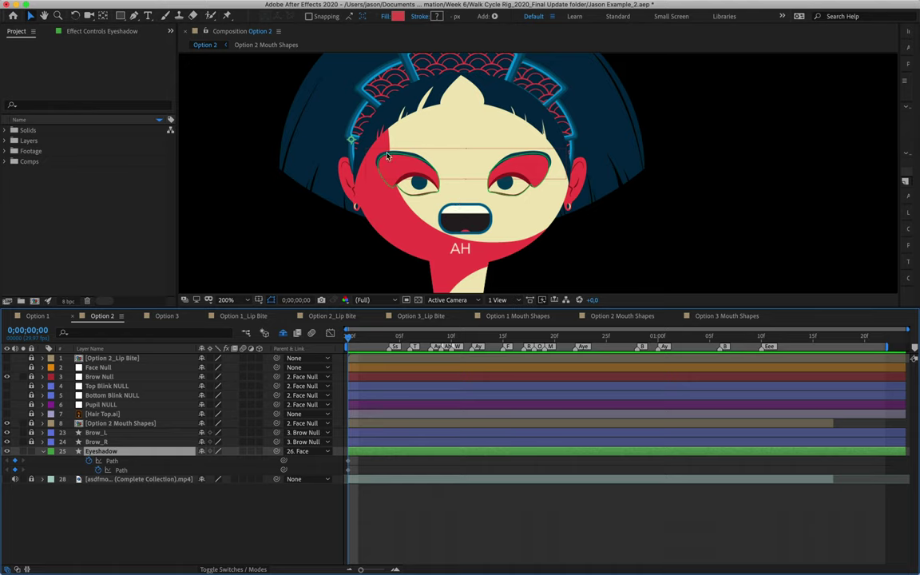
pyautogui.click(113, 462)
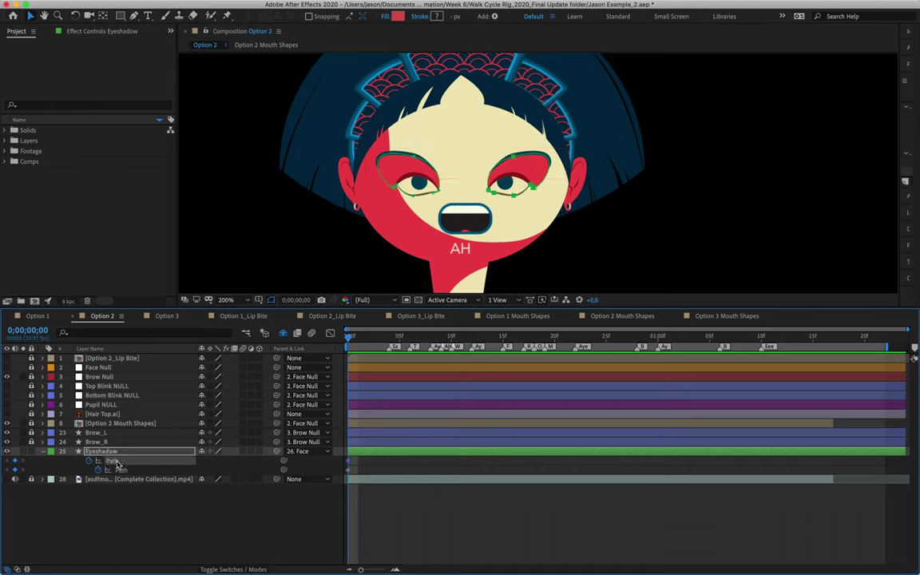
pyautogui.click(122, 470)
pyautogui.click(119, 461)
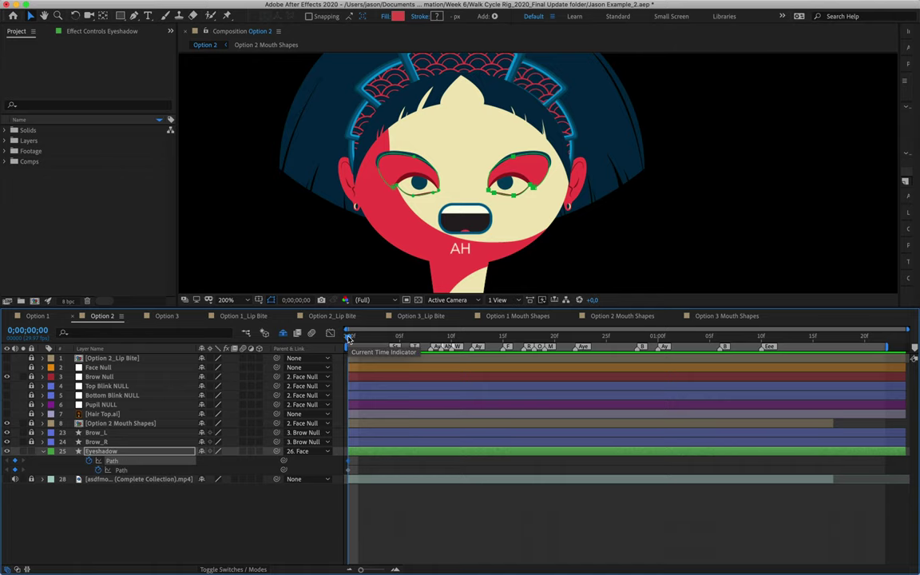
# At 0;00;00;04, pull the upper point of the eyeshadow path under Brow_L down to the brow and tilt its handles
pyautogui.press('.')
pyautogui.moveTo(290, 166); pyautogui.dragTo(345, 147)
pyautogui.click(337, 152)
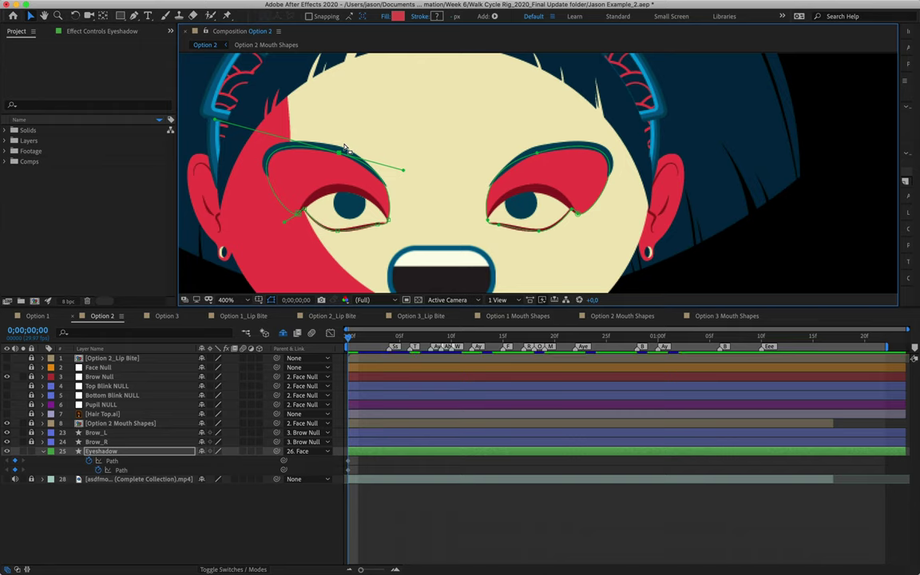
pyautogui.moveTo(349, 339); pyautogui.dragTo(390, 342)
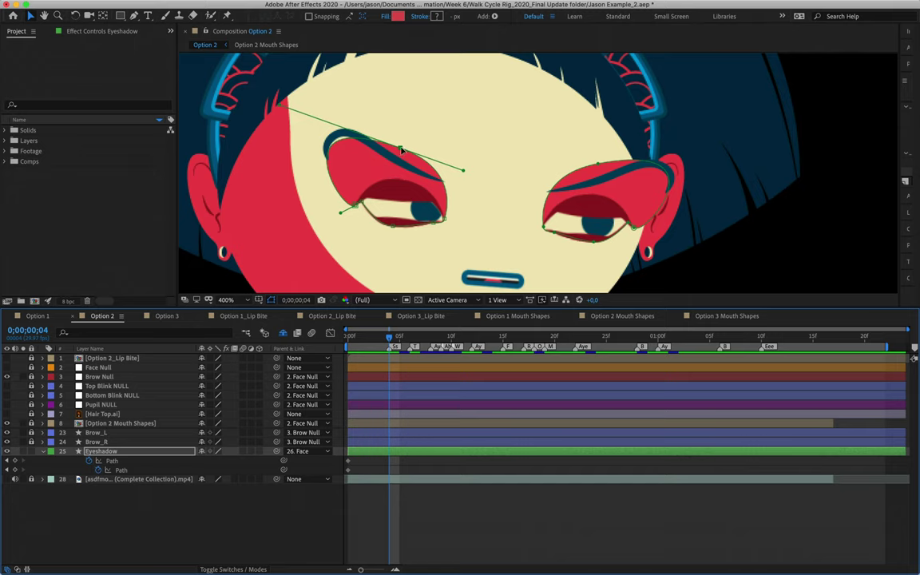
pyautogui.moveTo(402, 151)
pyautogui.mouseDown()
pyautogui.moveTo(402, 141)
pyautogui.moveTo(403, 165)
pyautogui.mouseUp()
pyautogui.moveTo(465, 185); pyautogui.dragTo(475, 189)
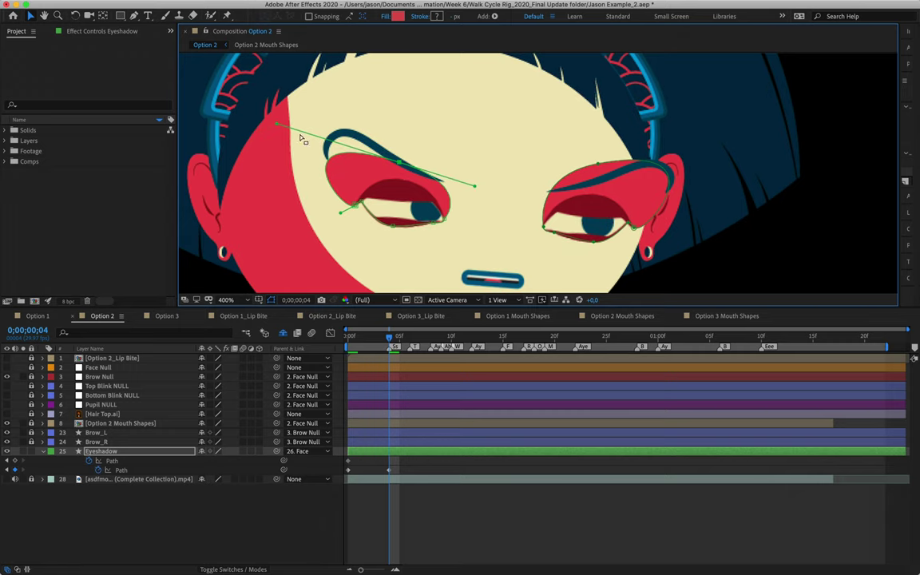
# Adjust that point's two handles independently with the Convert Vertex tool so the eyeshadow edge follows Brow_L
pyautogui.click(134, 15)
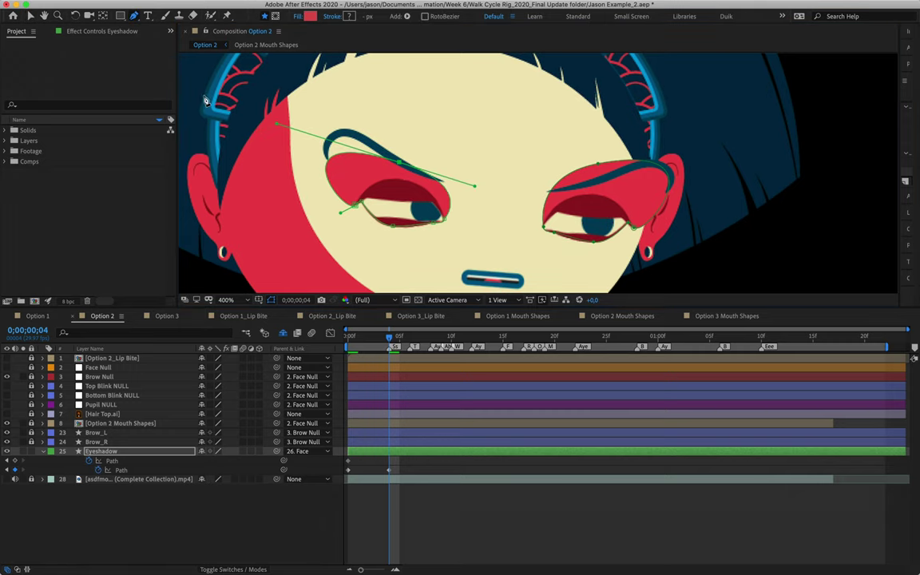
pyautogui.moveTo(134, 15); pyautogui.dragTo(158, 51)
pyautogui.moveTo(278, 126); pyautogui.dragTo(280, 78)
pyautogui.moveTo(473, 189); pyautogui.dragTo(487, 195)
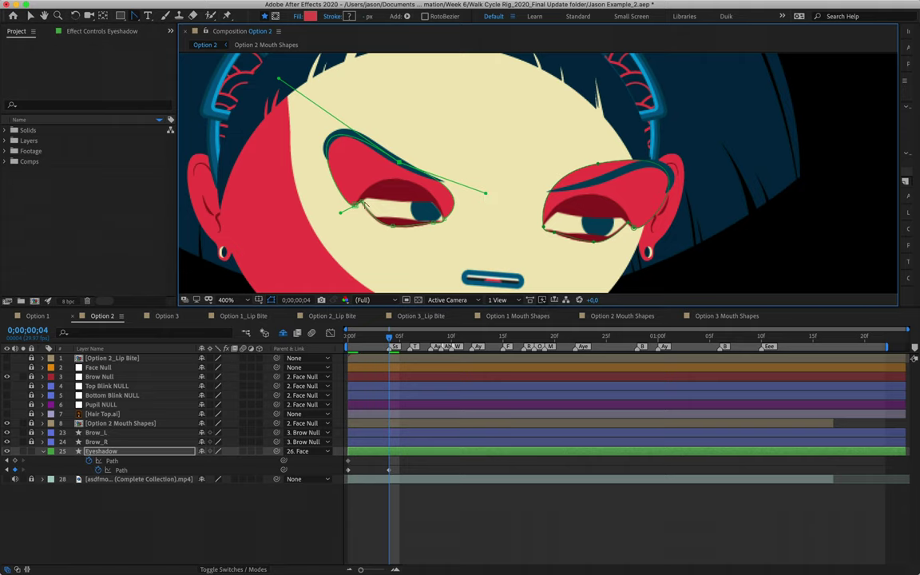
pyautogui.press('.')
pyautogui.press(',')
# At 0;00;00;04, lower the upper point of the eyeshadow path under Brow_R and reshape its handles to follow the brow
pyautogui.hscroll(5, 531, 191)
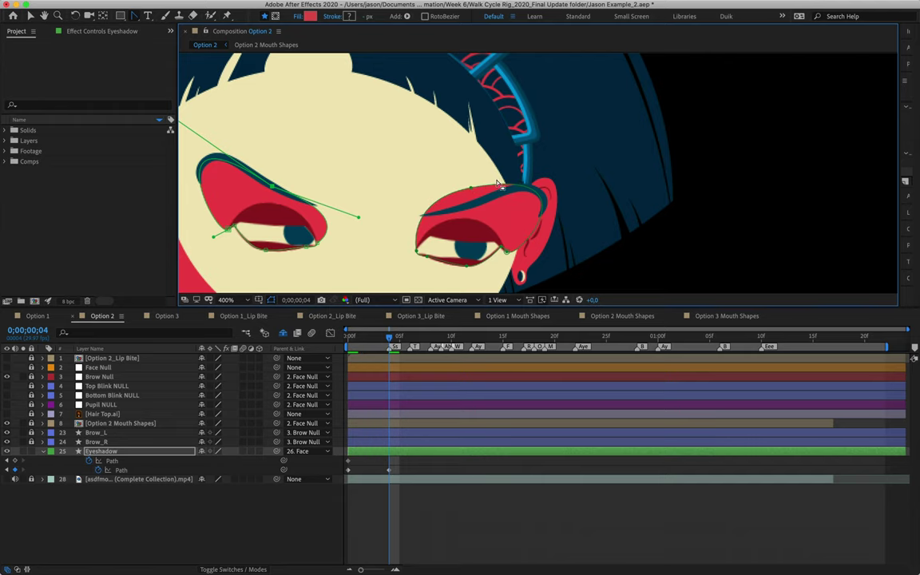
pyautogui.moveTo(469, 190); pyautogui.dragTo(600, 149)
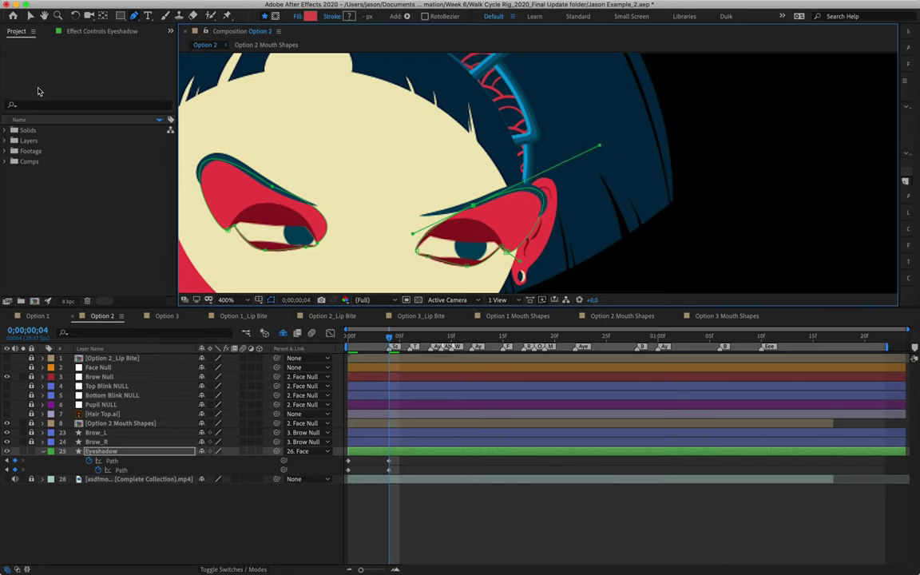
pyautogui.moveTo(133, 16); pyautogui.dragTo(172, 56)
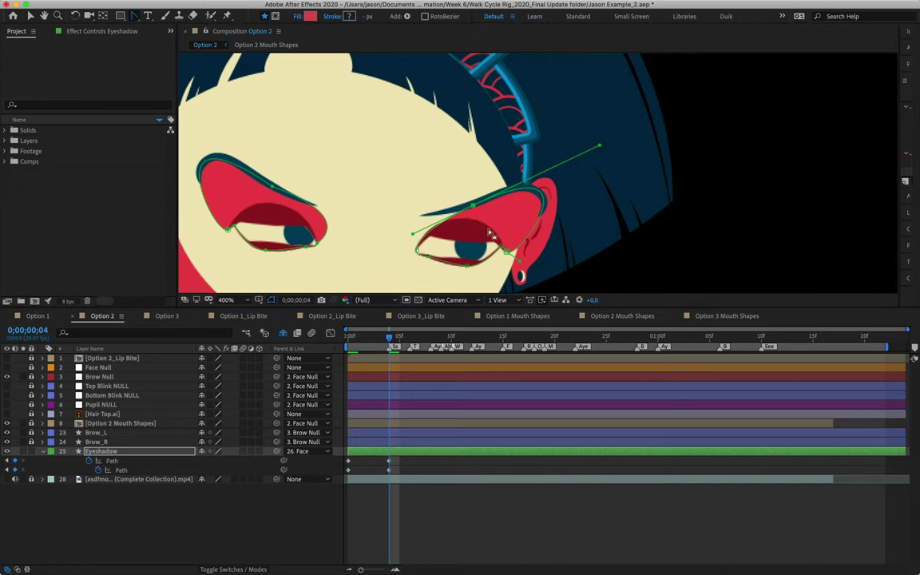
pyautogui.moveTo(416, 232); pyautogui.dragTo(425, 214)
pyautogui.press(',')
pyautogui.press(',')
pyautogui.press('.')
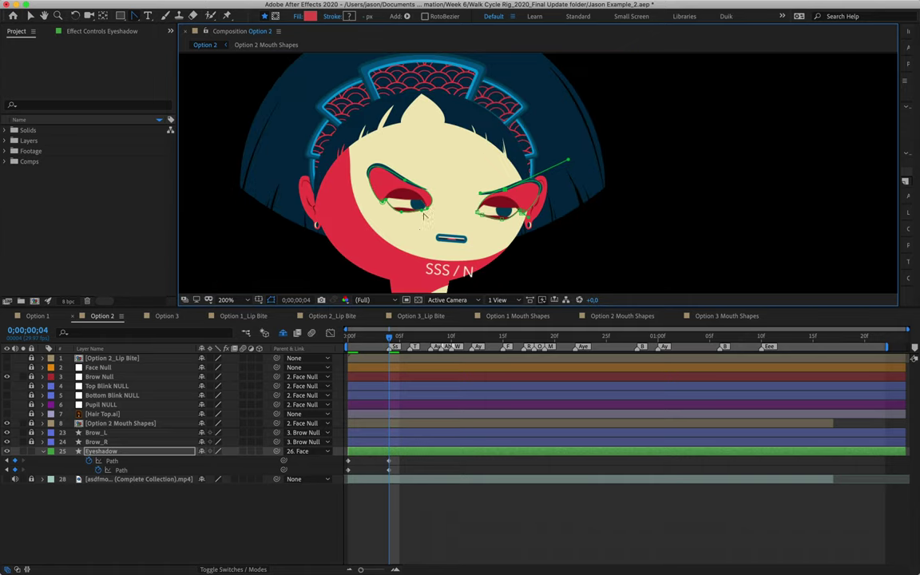
# Ease both Eyeshadow paths' keyframes with a fast start and a long slow-down into 0;00;00;04, and preview the result
pyautogui.moveTo(403, 456); pyautogui.dragTo(326, 491)
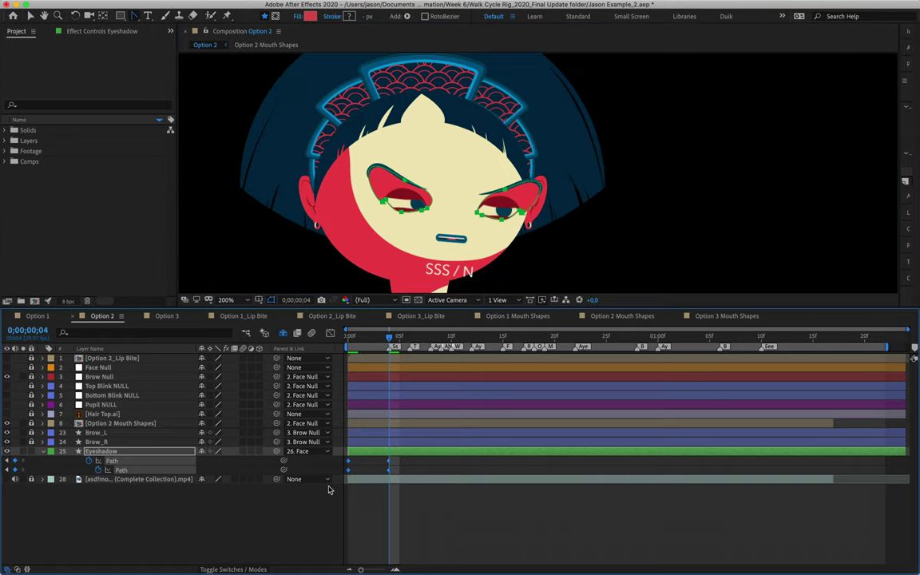
pyautogui.hotkey('shift', 'F3')
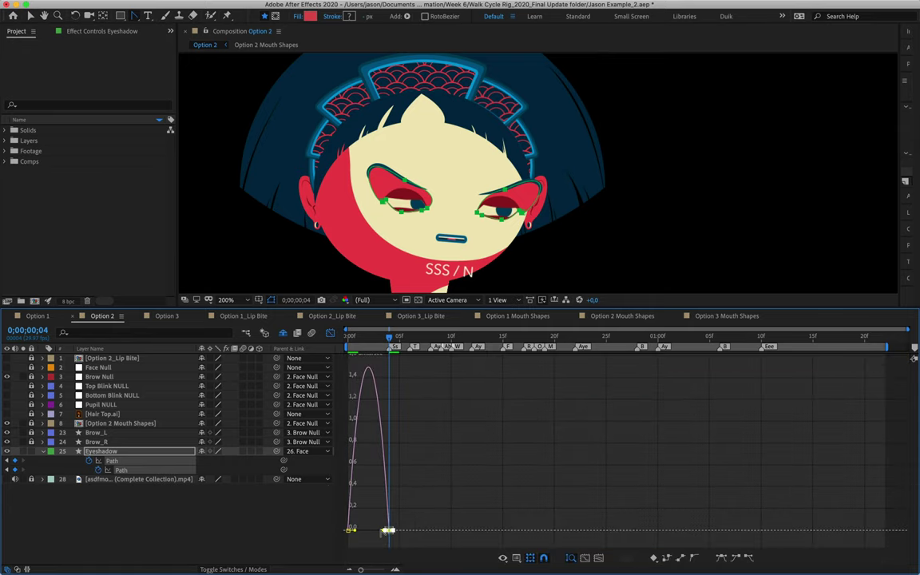
pyautogui.press('v')
pyautogui.moveTo(383, 533); pyautogui.dragTo(369, 533)
pyautogui.press('space')
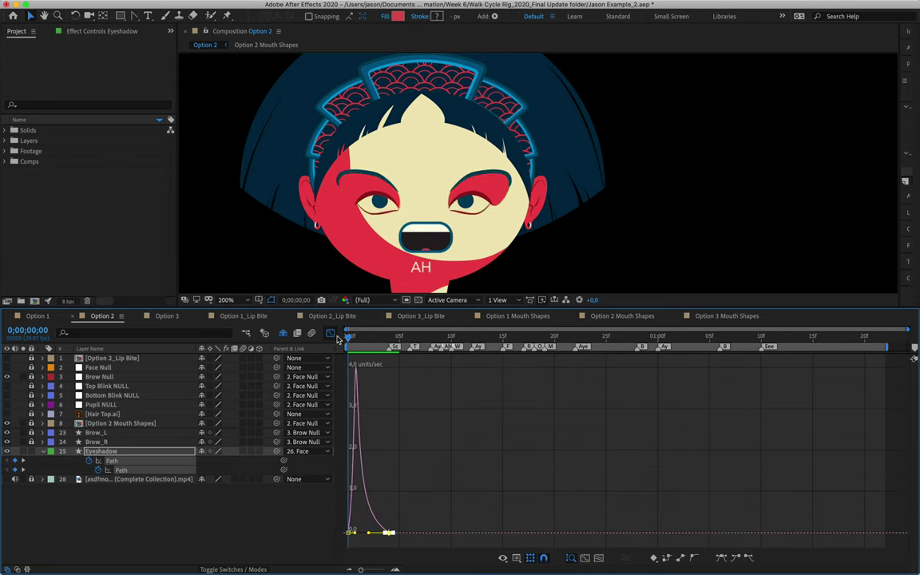
# Reveal the Brow_L and Brow_R path keyframes and move both Eyeshadow end keyframes to 0;00;00;08 in line with them
pyautogui.moveTo(356, 336); pyautogui.dragTo(370, 341)
pyautogui.moveTo(416, 527); pyautogui.dragTo(302, 543)
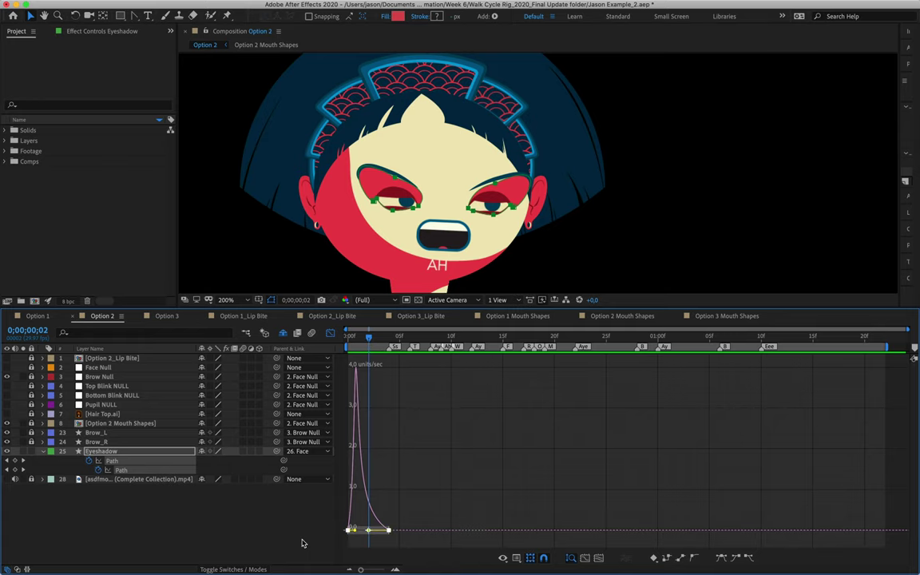
pyautogui.click(331, 333)
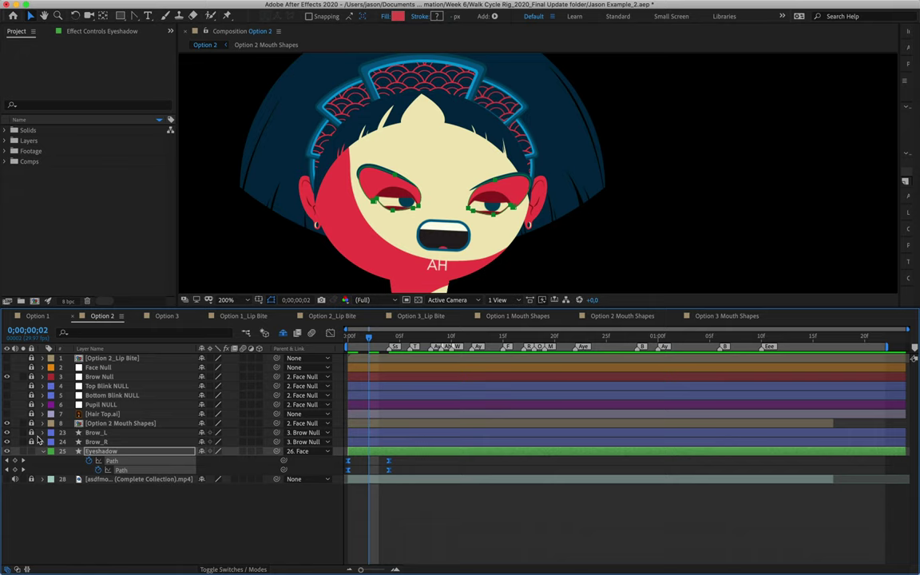
pyautogui.click(95, 432)
pyautogui.keyDown('shift'); pyautogui.click(101, 443); pyautogui.keyUp('shift')
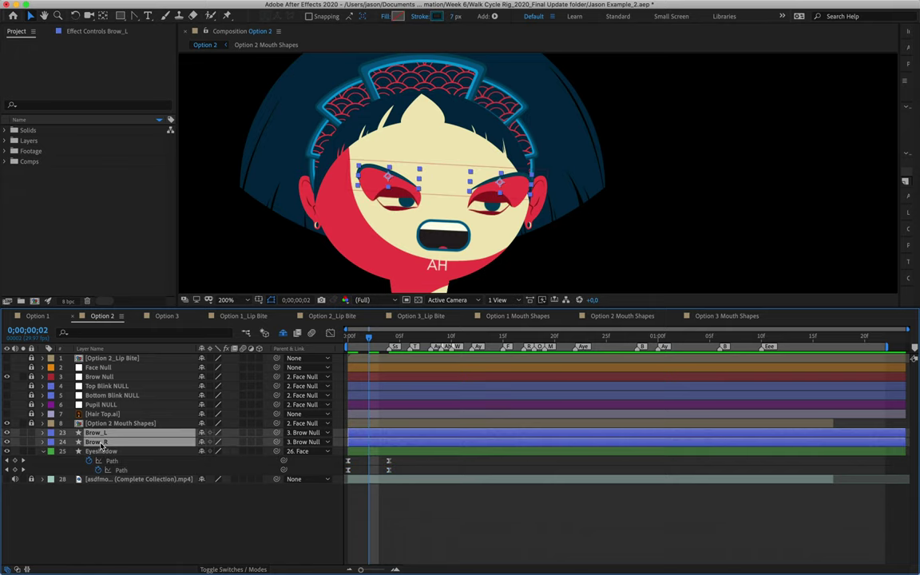
pyautogui.press('u')
pyautogui.moveTo(379, 477); pyautogui.dragTo(399, 491)
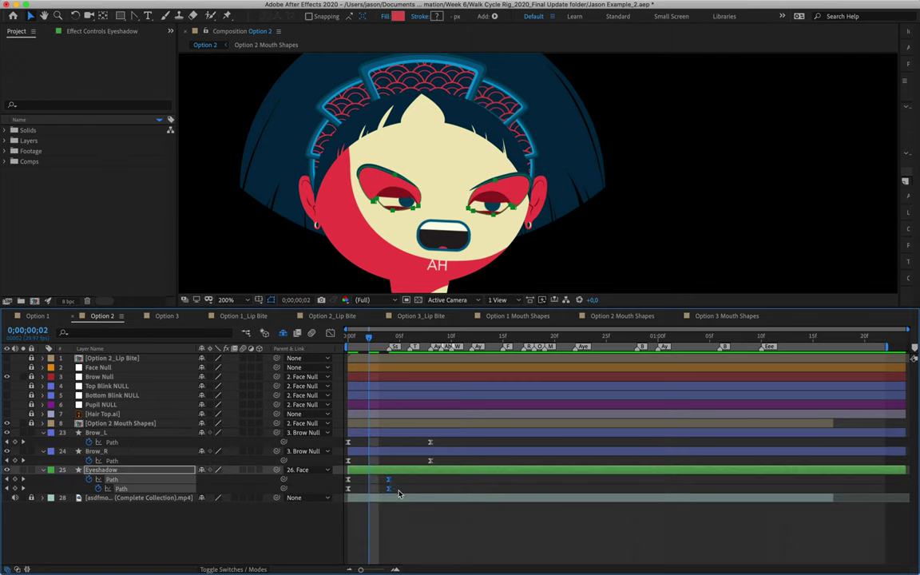
# Ease the brow and Eyeshadow path keyframes together with a fast start and a long slow-down into 0;00;00;08, and preview it
pyautogui.moveTo(448, 441); pyautogui.dragTo(403, 501)
pyautogui.click(329, 335)
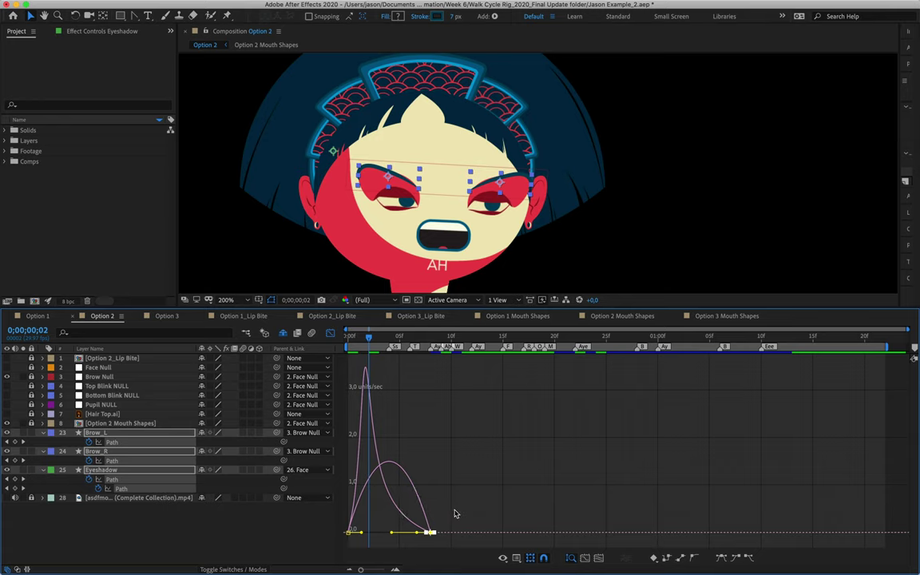
pyautogui.click(456, 513)
pyautogui.moveTo(431, 533); pyautogui.dragTo(391, 532)
pyautogui.click(347, 337)
pyautogui.press('space')
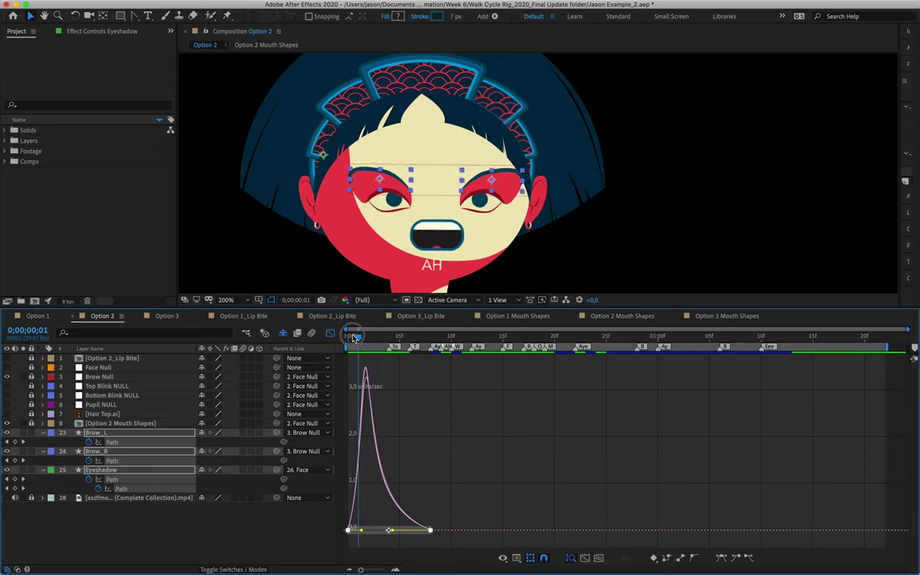
pyautogui.press('space')
pyautogui.click(357, 337)
pyautogui.hotkey('shift', 'F3')
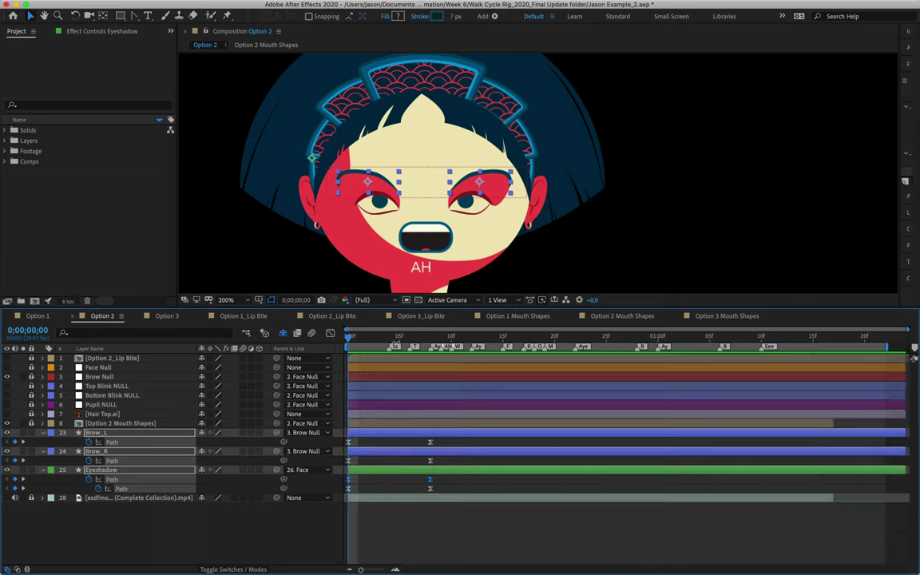
# At 0;00;00;08, reshape Brow_L by shifting its middle and inner points so the brow follows the eyeshadow's upper edge
pyautogui.click(413, 338)
pyautogui.moveTo(418, 342); pyautogui.dragTo(430, 342)
pyautogui.press('.')
pyautogui.press('space')
pyautogui.moveTo(319, 229); pyautogui.dragTo(374, 228)
pyautogui.press('v')
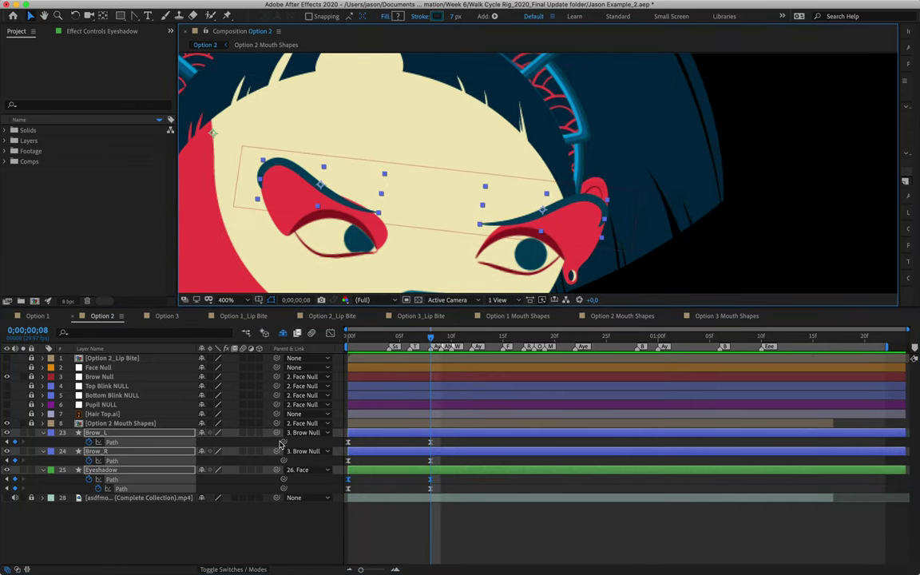
pyautogui.click(200, 513)
pyautogui.click(377, 210)
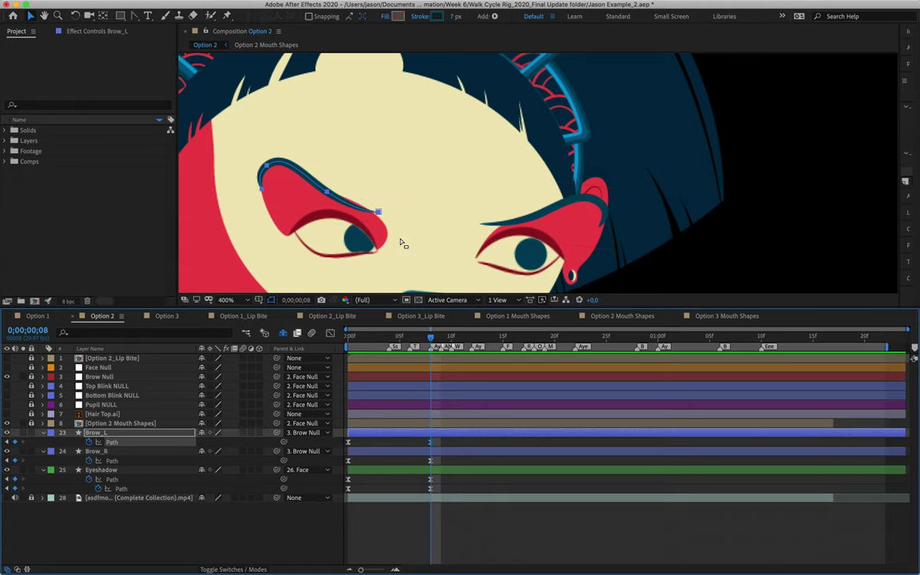
pyautogui.click(328, 194)
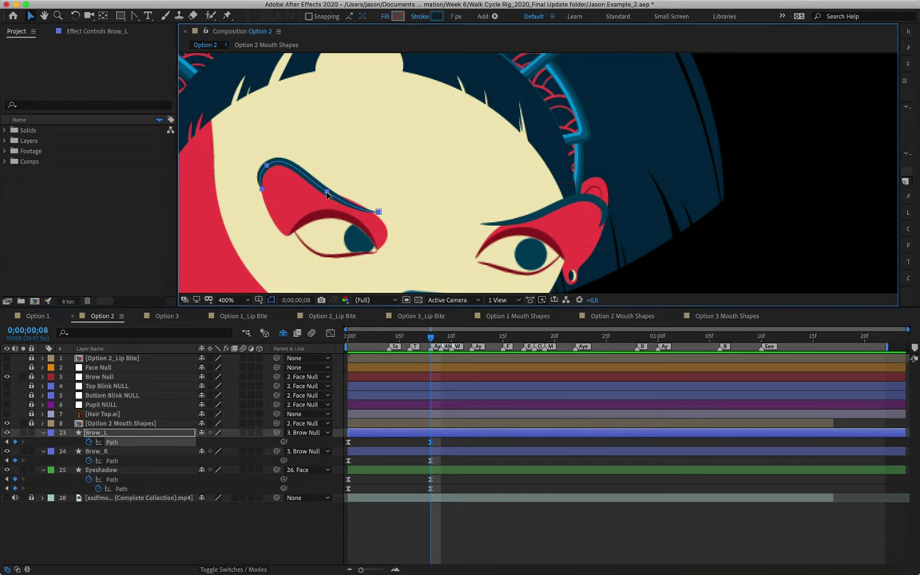
pyautogui.press('u')
pyautogui.press('g')
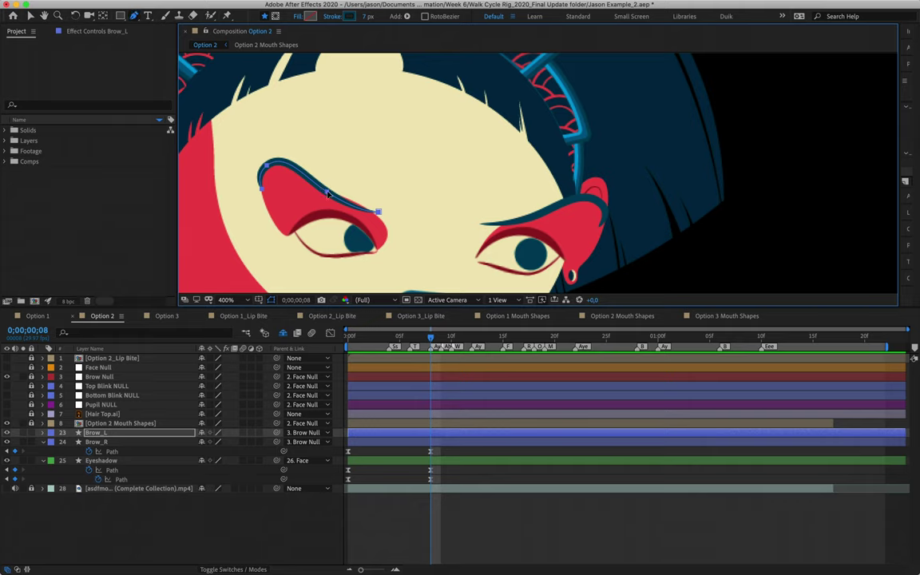
pyautogui.press('super+t')
pyautogui.doubleClick(327, 194)
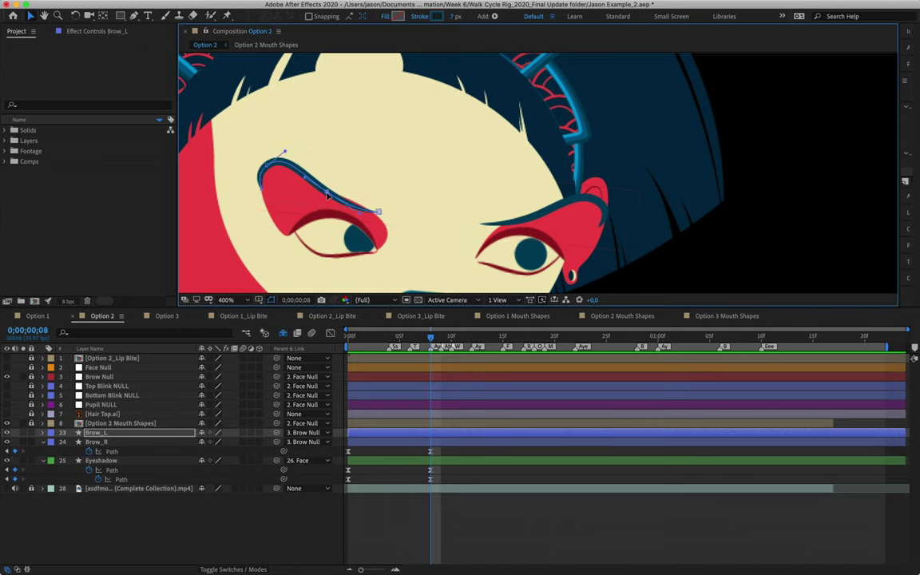
pyautogui.click(380, 214)
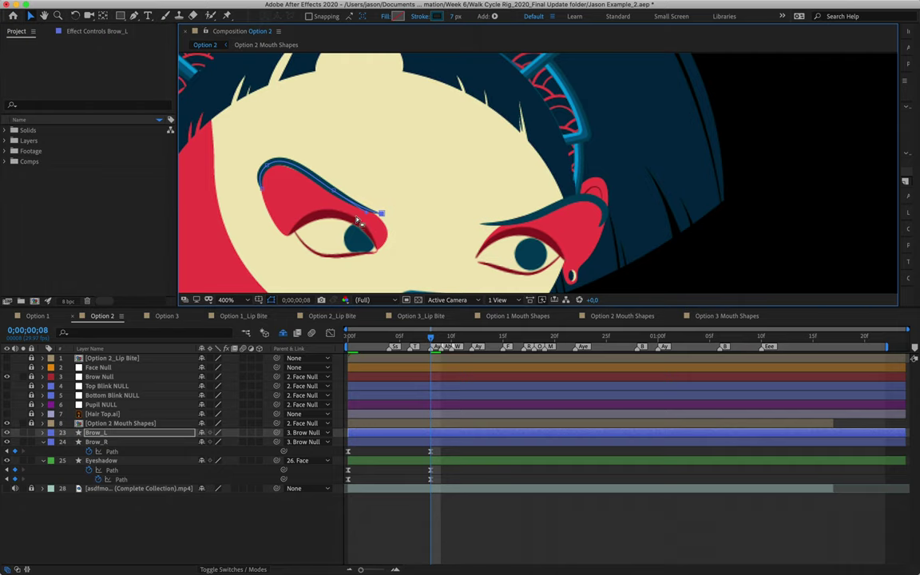
pyautogui.click(391, 159)
pyautogui.click(400, 124)
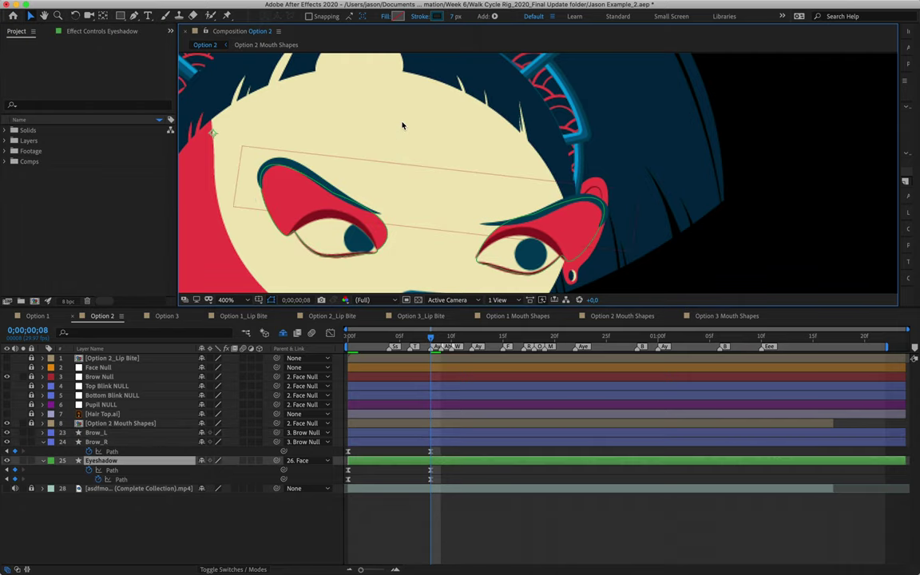
# Preview the animation from the start with the whole face in view and return to 0;00;00;08
pyautogui.scroll(-10, 402, 125)
pyautogui.scroll(8, 403, 126)
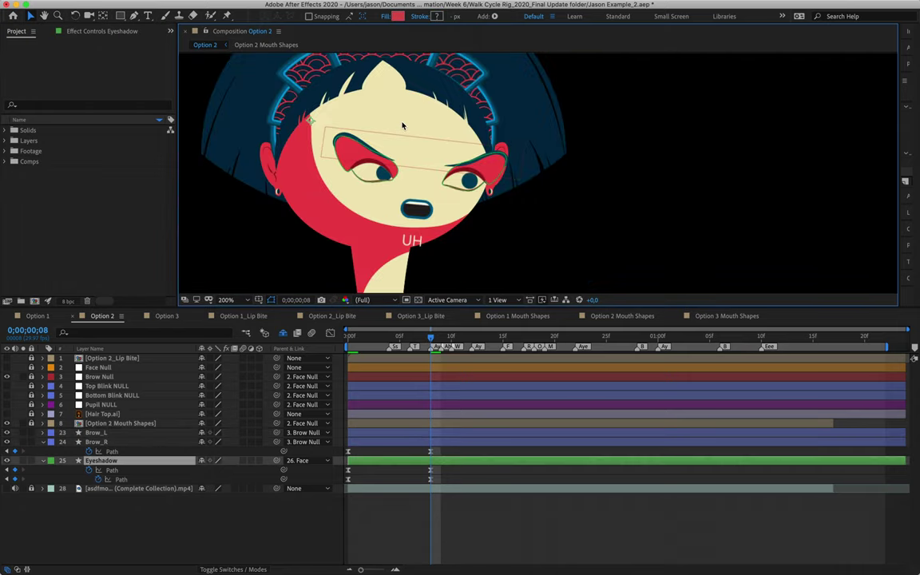
pyautogui.press('space')
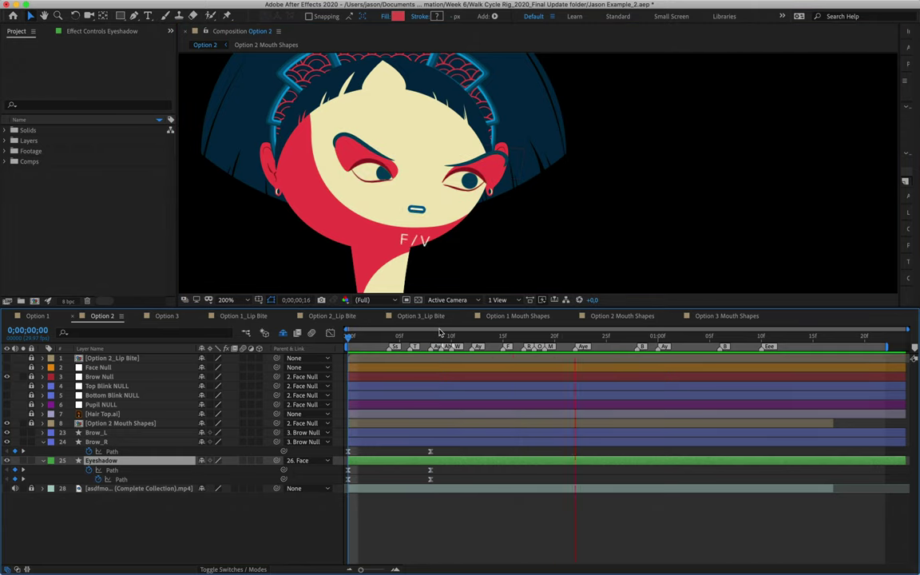
pyautogui.click(434, 334)
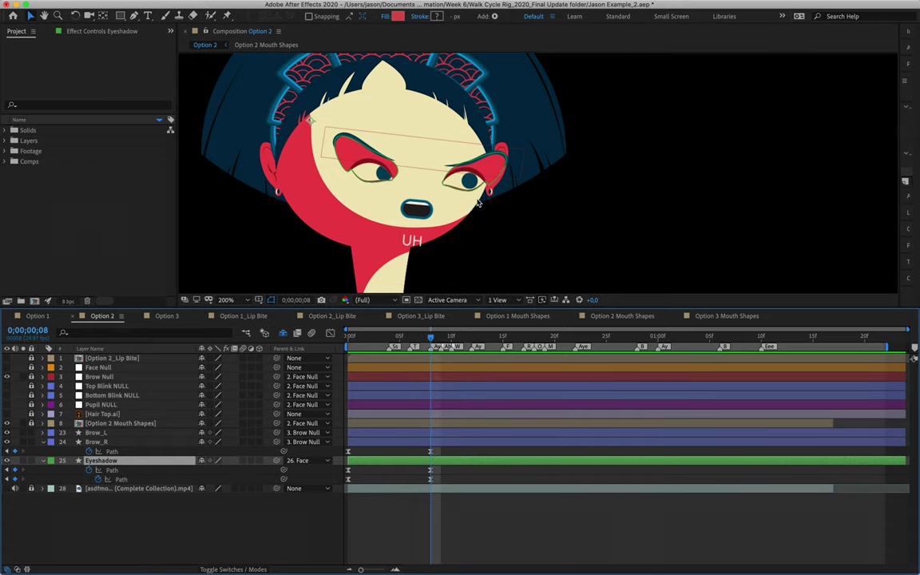
# Collapse the Brow_R and Eyeshadow properties and show the shy layers in the timeline
pyautogui.click(43, 441)
pyautogui.click(43, 451)
pyautogui.click(284, 333)
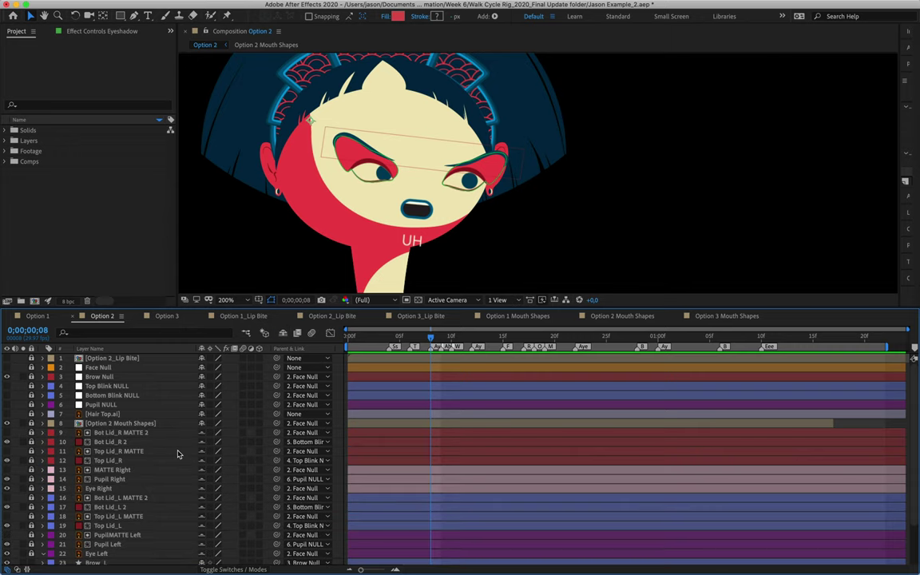
pyautogui.scroll(-3, 179, 454)
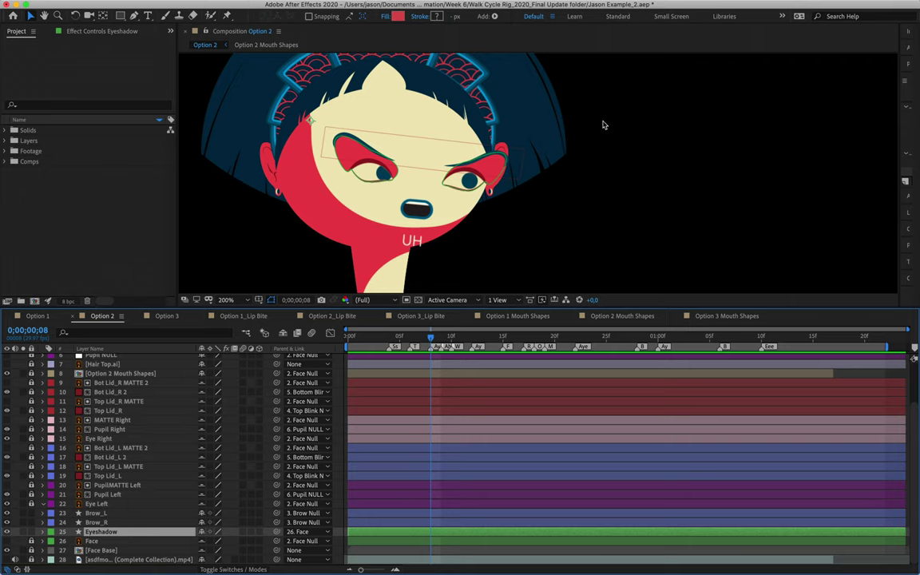
# Try a face-covering ellipse drawn inside the selected Eyeshadow layer, with its stroke set to None
pyautogui.click(625, 212)
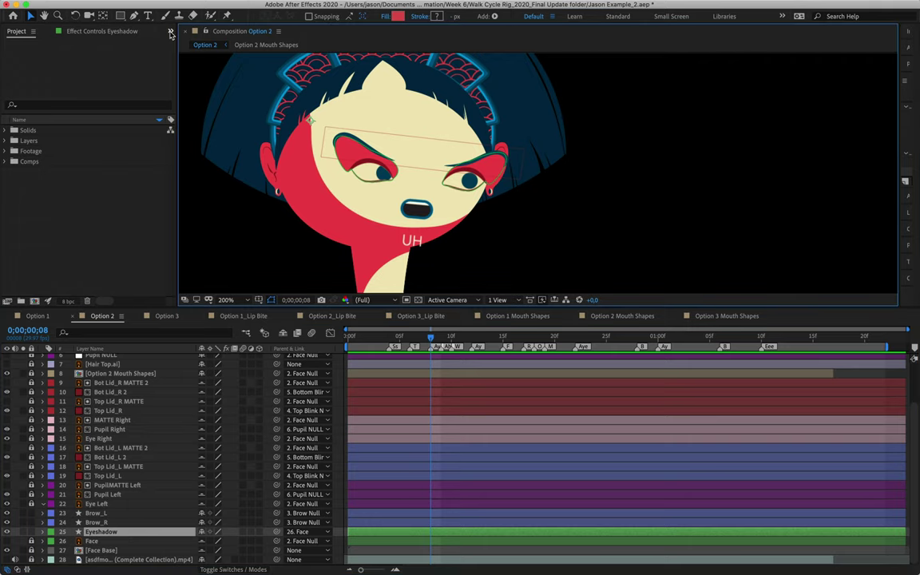
pyautogui.moveTo(120, 15); pyautogui.dragTo(164, 43)
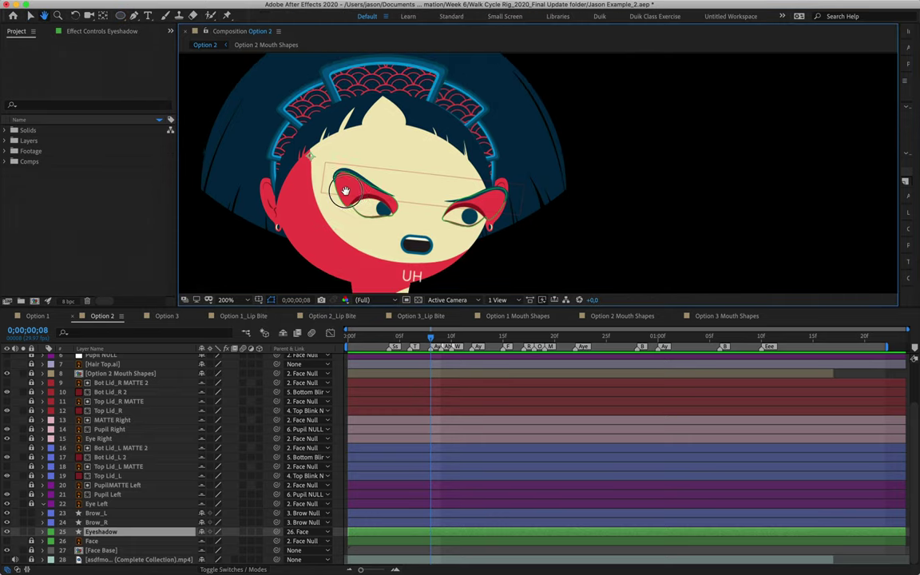
pyautogui.moveTo(263, 108)
pyautogui.mouseDown()
pyautogui.moveTo(370, 226)
pyautogui.moveTo(509, 302)
pyautogui.moveTo(544, 292)
pyautogui.moveTo(493, 265)
pyautogui.moveTo(487, 289)
pyautogui.moveTo(540, 292)
pyautogui.moveTo(503, 281)
pyautogui.mouseUp()
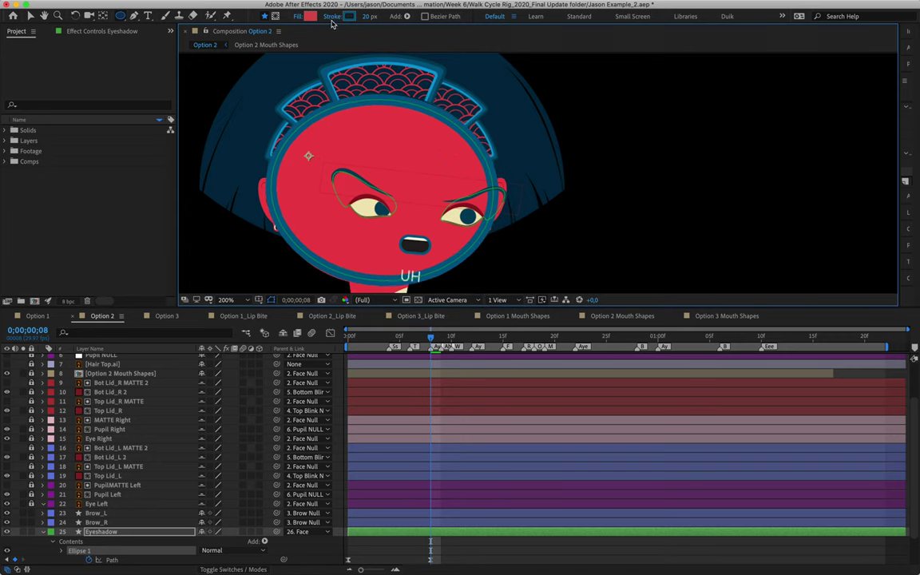
pyautogui.click(322, 15)
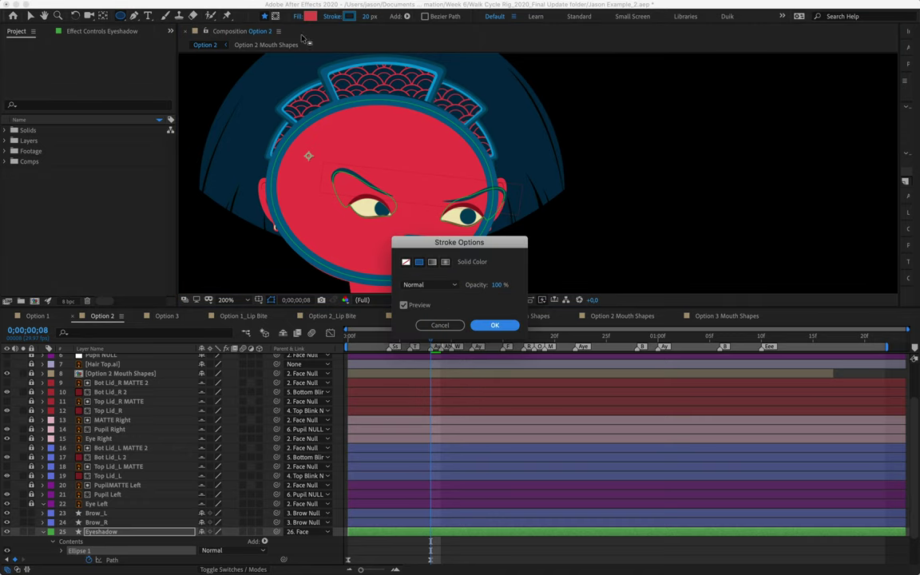
pyautogui.click(406, 261)
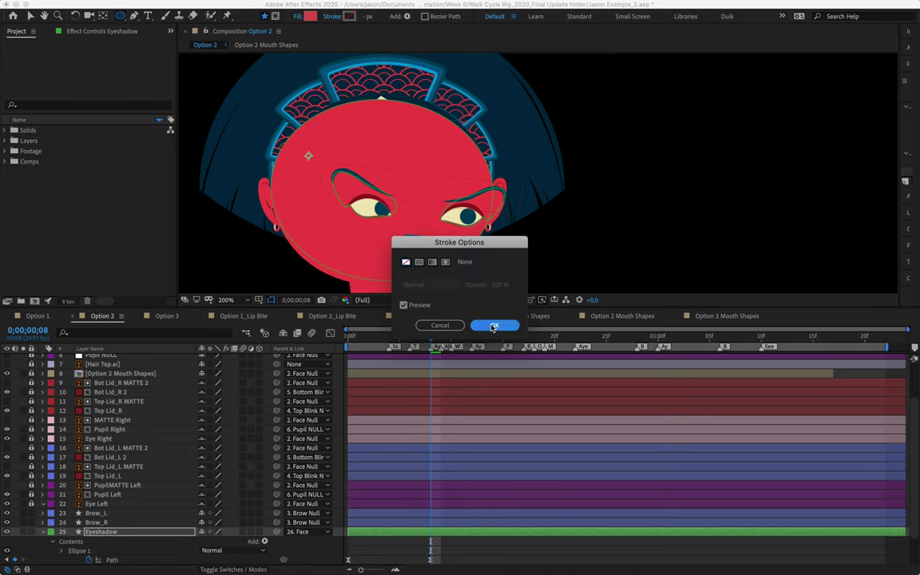
pyautogui.click(494, 325)
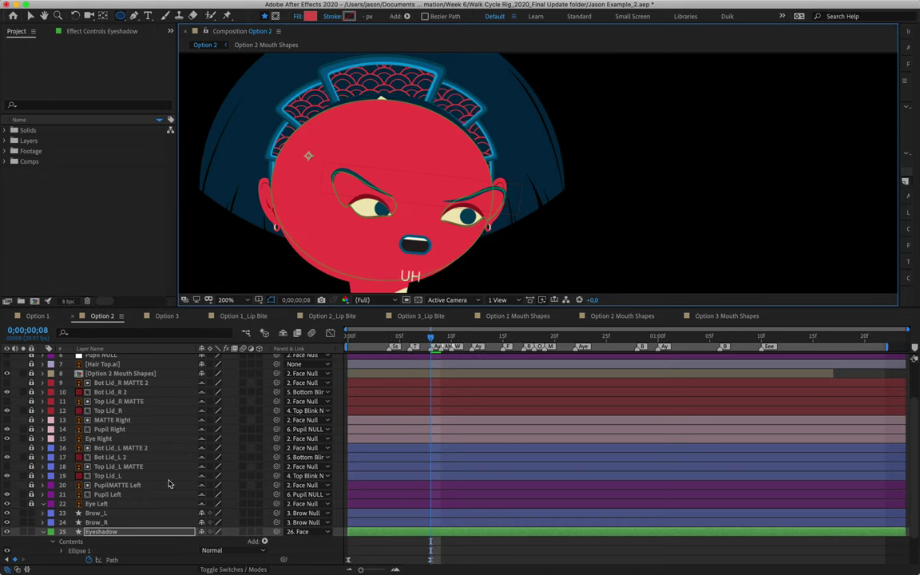
# Delete the Eyeshadow layer together with the ellipse drawn in it
pyautogui.click(108, 532)
pyautogui.scroll(-2, 151, 480)
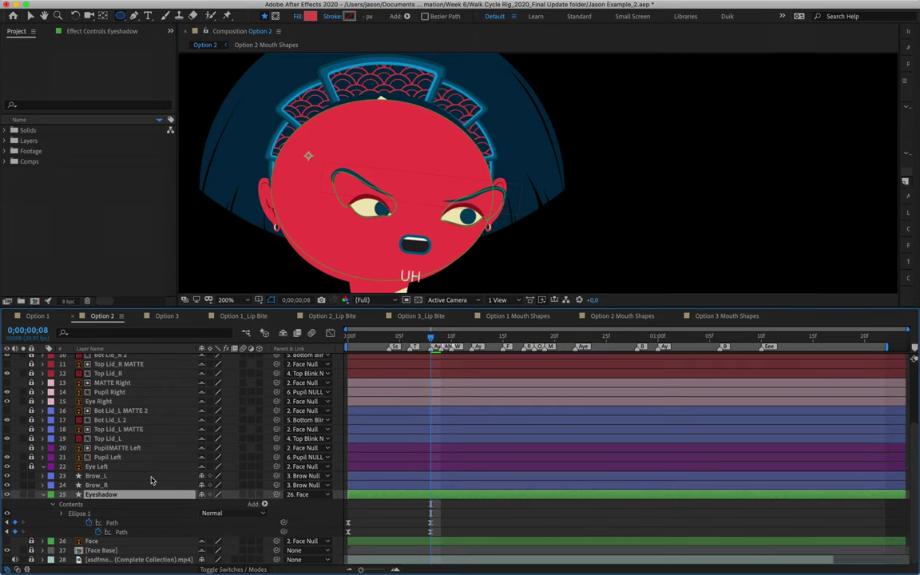
pyautogui.scroll(5, 101, 479)
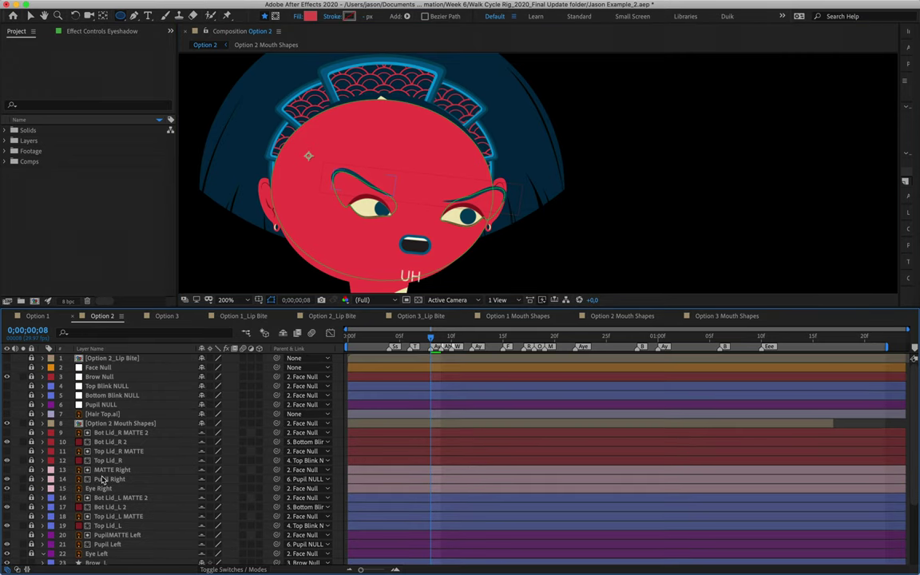
pyautogui.press('v')
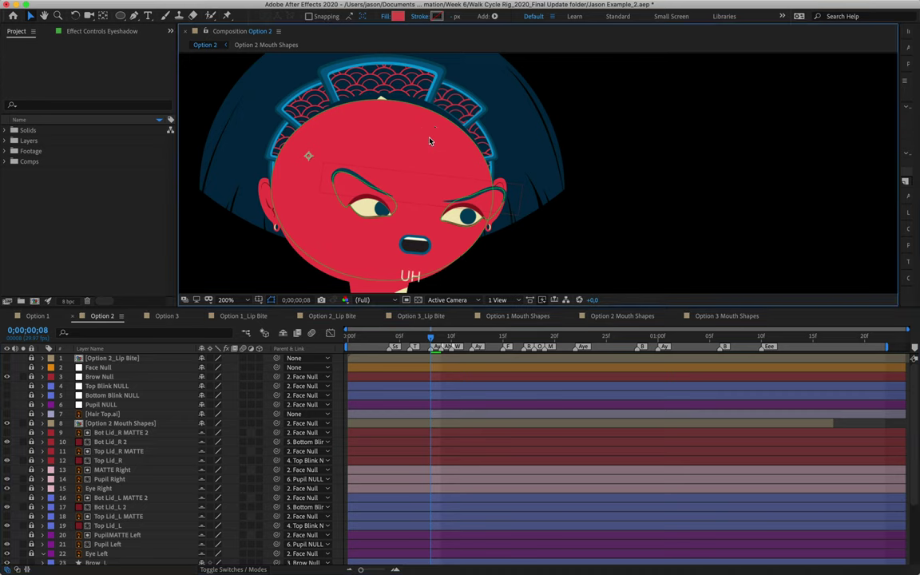
pyautogui.press('Delete')
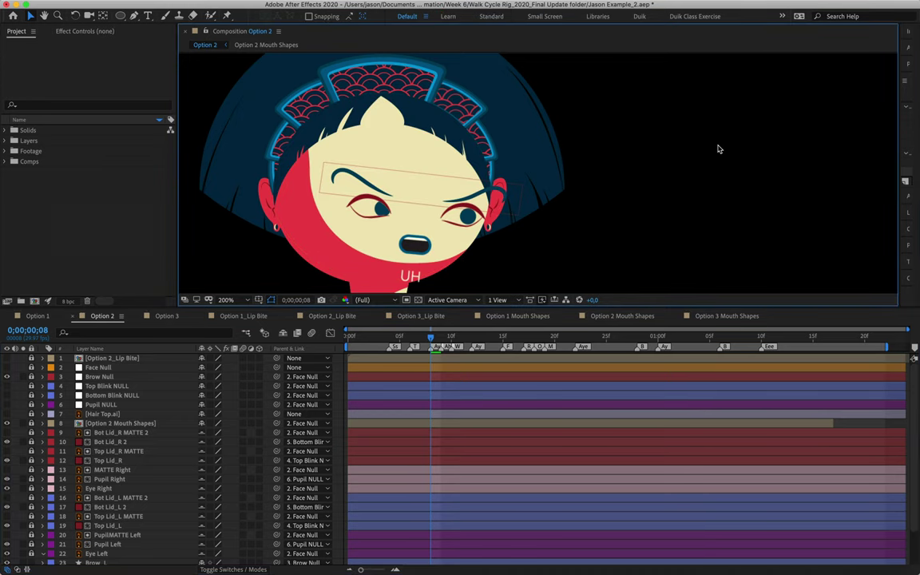
pyautogui.scroll(-2, 173, 476)
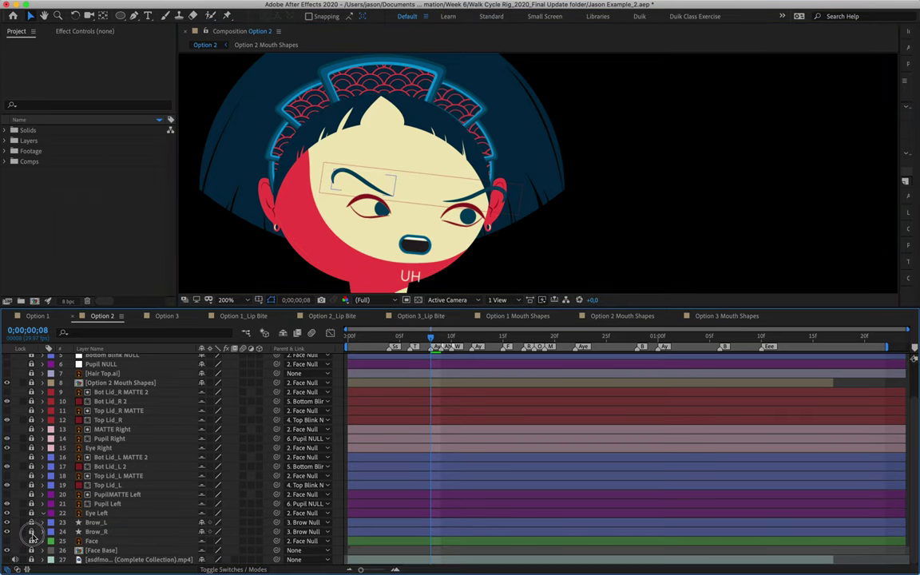
# With no layer selected, draw a red, strokeless ellipse covering the whole face as a new shape layer
pyautogui.press('space')
pyautogui.moveTo(670, 156)
pyautogui.mouseDown()
pyautogui.moveTo(672, 165)
pyautogui.moveTo(687, 123)
pyautogui.moveTo(681, 151)
pyautogui.mouseUp()
pyautogui.press('q')
pyautogui.press('q')
pyautogui.press('q')
pyautogui.moveTo(315, 121)
pyautogui.mouseDown()
pyautogui.moveTo(443, 226)
pyautogui.moveTo(452, 262)
pyautogui.moveTo(505, 278)
pyautogui.moveTo(492, 269)
pyautogui.moveTo(495, 234)
pyautogui.moveTo(499, 280)
pyautogui.moveTo(509, 273)
pyautogui.moveTo(495, 273)
pyautogui.moveTo(502, 281)
pyautogui.mouseUp()
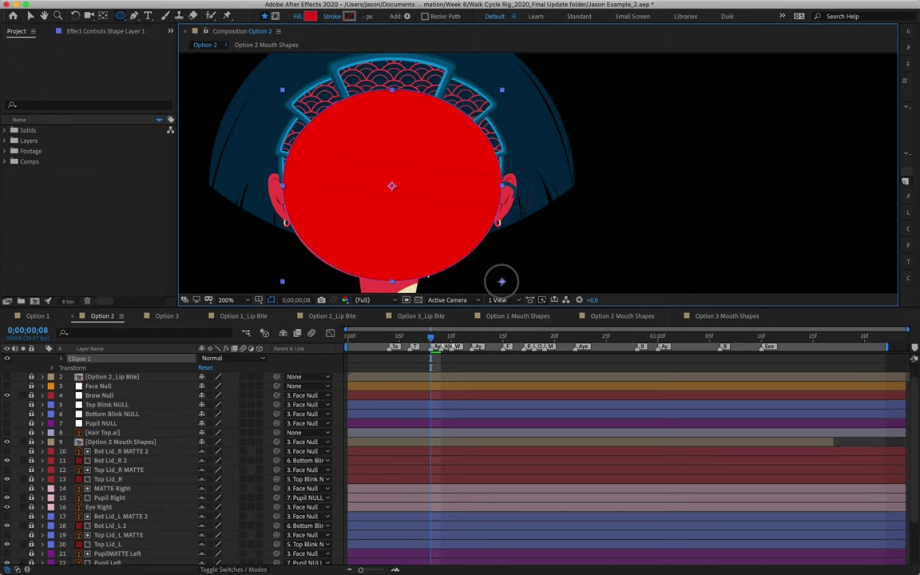
# Rename the new shape layer as Eyeshadow MATTE and collapse its properties
pyautogui.scroll(2, 101, 329)
pyautogui.click(97, 359)
pyautogui.press('Return')
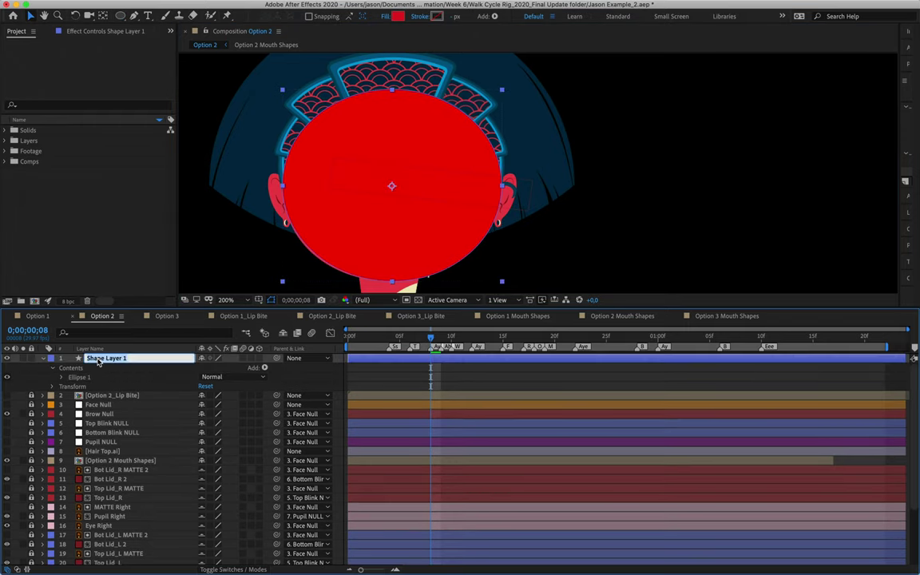
pyautogui.write('Eyeshadow MATTE')
pyautogui.press('Return')
pyautogui.click(43, 359)
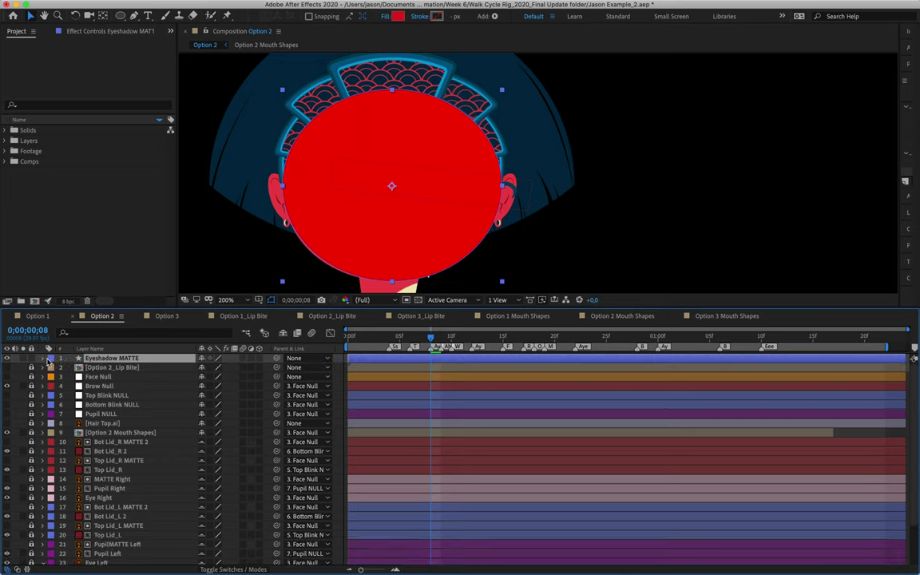
# With the shy layers hidden, move Eyeshadow MATTE directly below Option 2 Mouth Shapes, and show the shy layers again
pyautogui.moveTo(100, 359)
pyautogui.mouseDown()
pyautogui.moveTo(92, 512)
pyautogui.moveTo(107, 553)
pyautogui.moveTo(108, 521)
pyautogui.moveTo(117, 524)
pyautogui.moveTo(87, 400)
pyautogui.moveTo(120, 351)
pyautogui.moveTo(120, 372)
pyautogui.moveTo(117, 360)
pyautogui.mouseUp()
pyautogui.click(283, 333)
pyautogui.moveTo(116, 361); pyautogui.dragTo(123, 439)
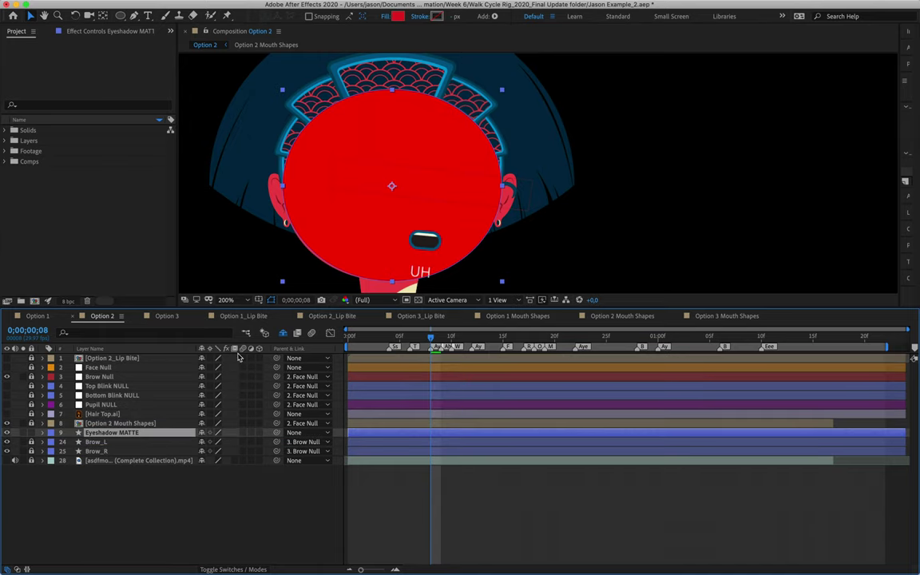
pyautogui.click(281, 332)
pyautogui.scroll(-3, 94, 463)
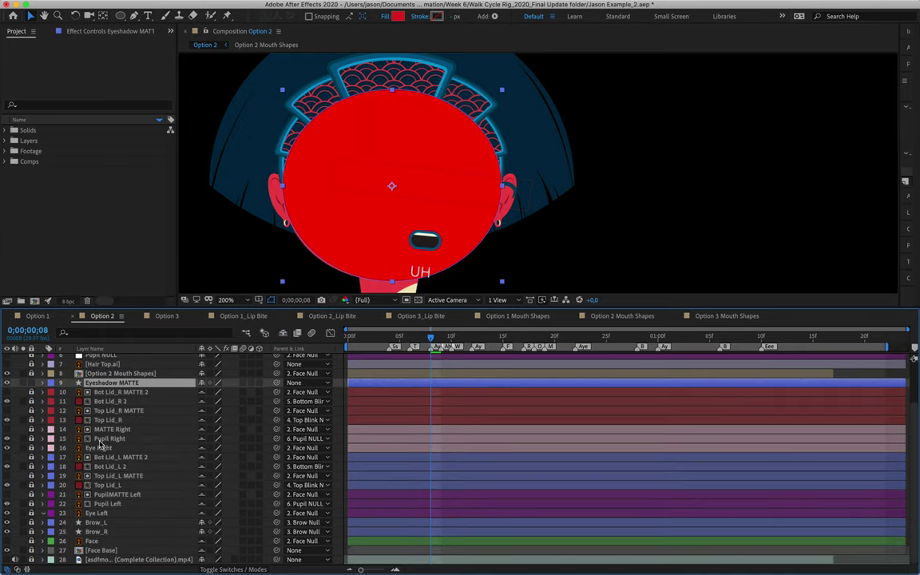
# Move Eyeshadow MATTE directly above Brow_L and give Brow_L an alpha track matte from it
pyautogui.moveTo(122, 384); pyautogui.dragTo(125, 519)
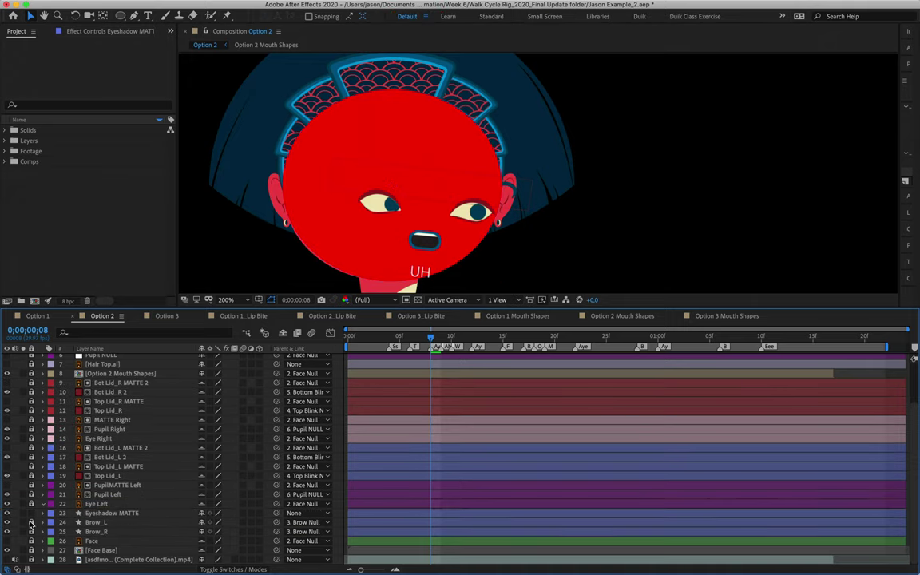
pyautogui.click(112, 522)
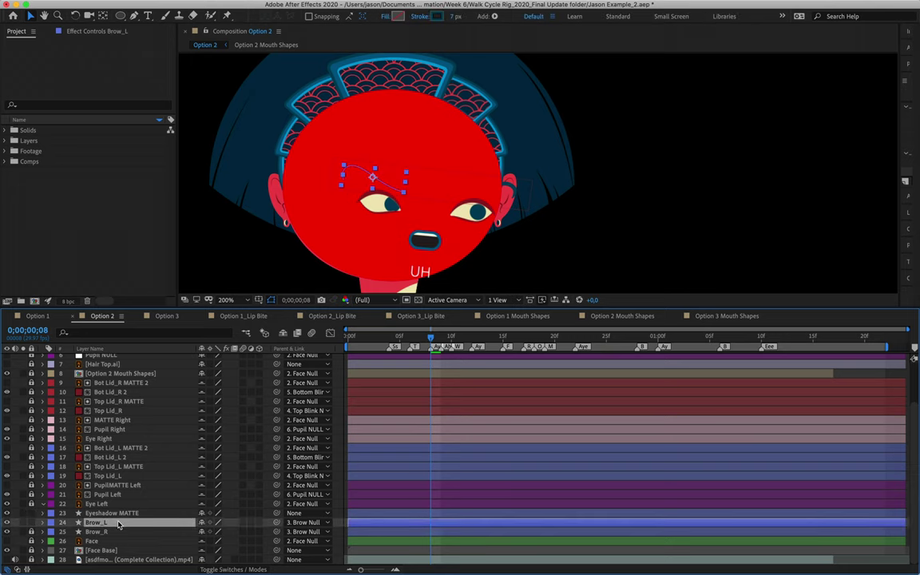
pyautogui.click(236, 569)
pyautogui.click(267, 523)
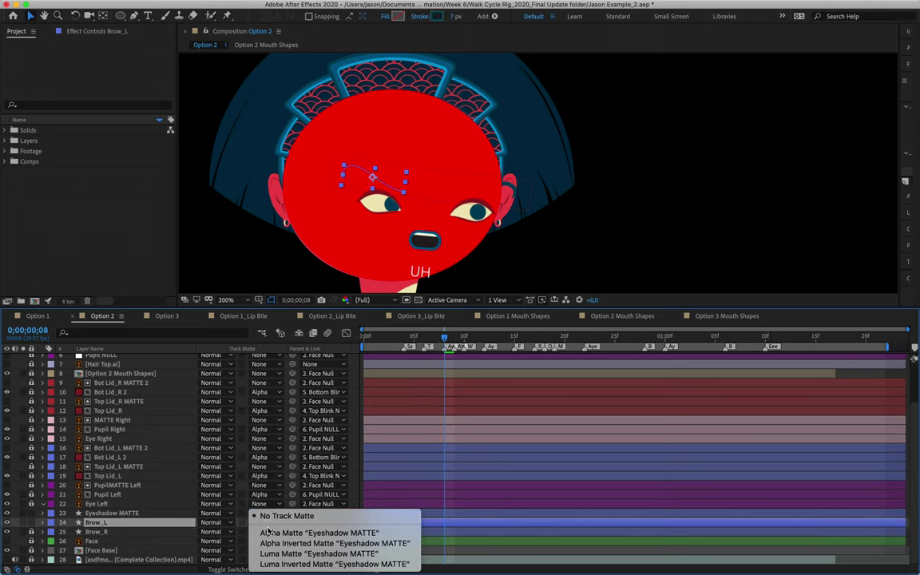
pyautogui.click(270, 533)
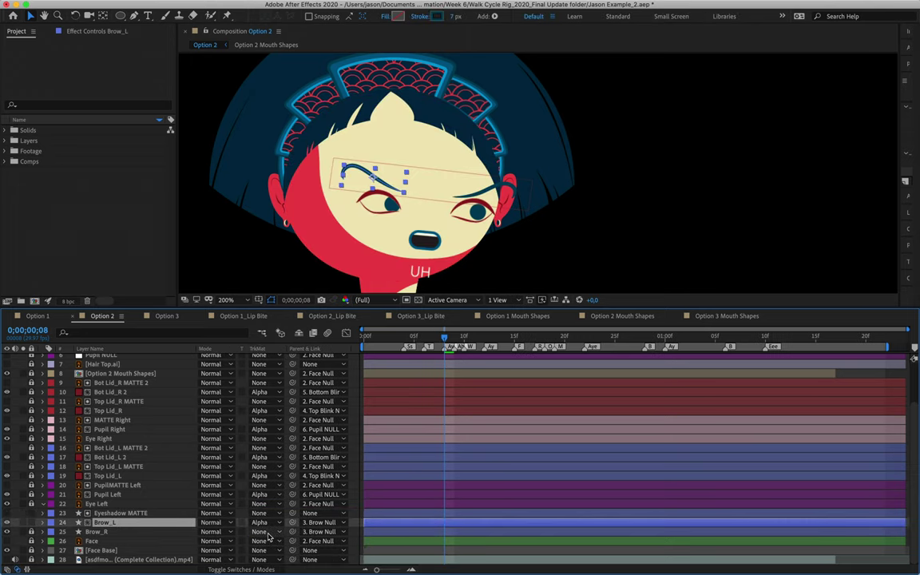
# Duplicate Eyeshadow MATTE, place the copy directly above Brow_R, and set Brow_R to use it as an alpha matte
pyautogui.click(116, 517)
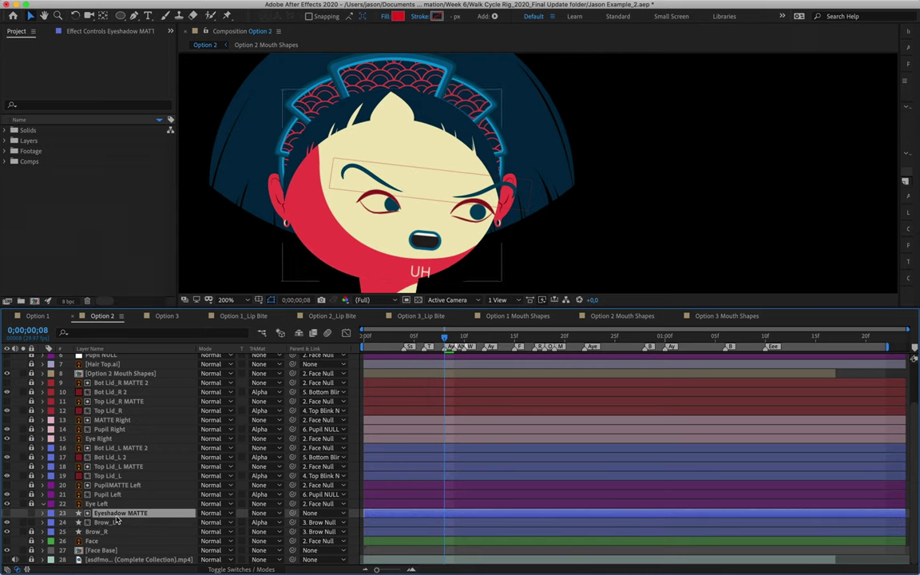
pyautogui.press('super+d')
pyautogui.moveTo(133, 517)
pyautogui.mouseDown()
pyautogui.moveTo(133, 536)
pyautogui.moveTo(95, 542)
pyautogui.mouseUp()
pyautogui.click(123, 543)
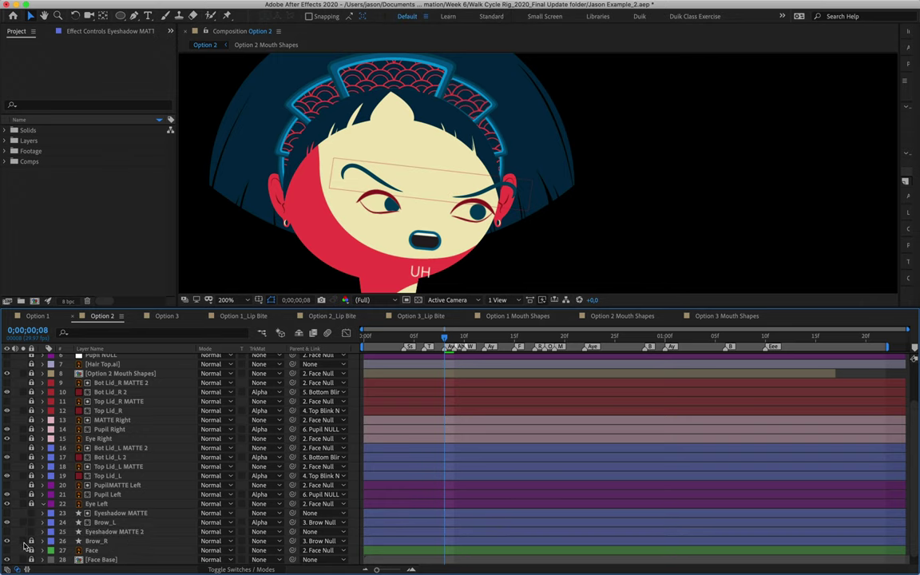
pyautogui.click(96, 541)
pyautogui.click(268, 541)
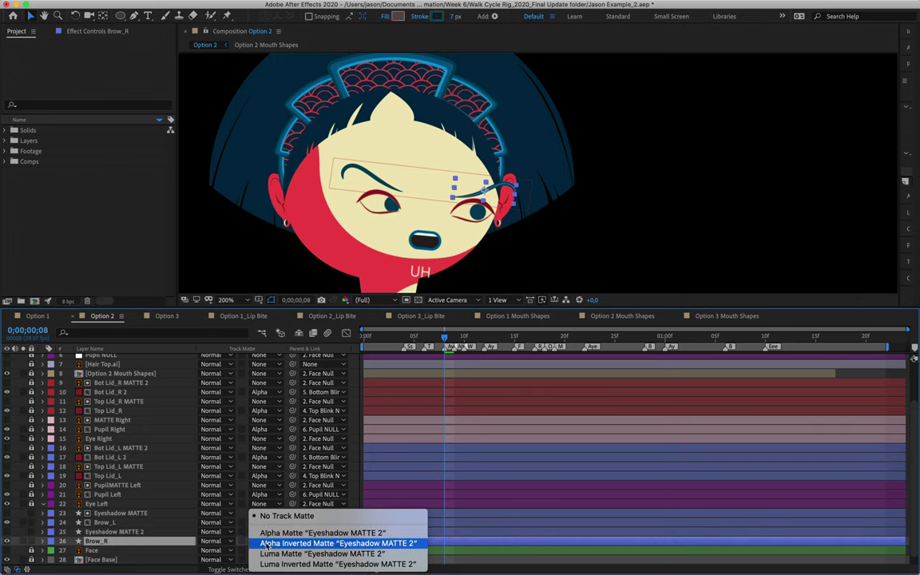
pyautogui.click(279, 536)
pyautogui.click(687, 174)
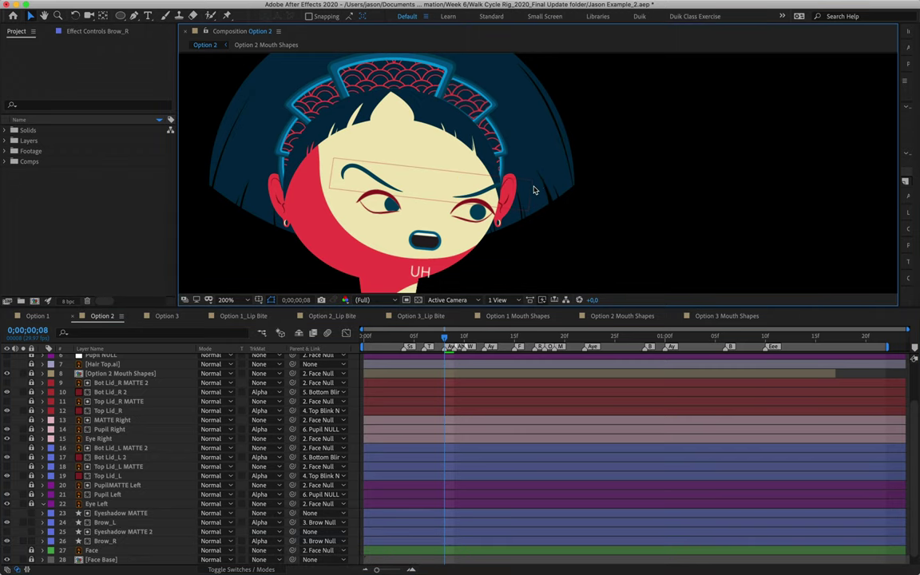
# Examine Brow_R's clipping at the face edge by temporarily showing and soloing Eyeshadow MATTE 2
pyautogui.press('.')
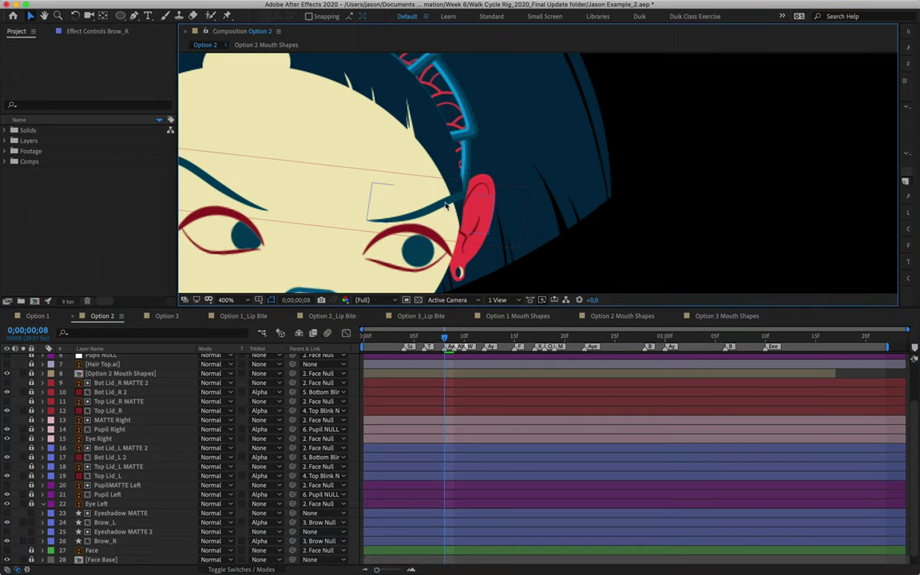
pyautogui.click(449, 200)
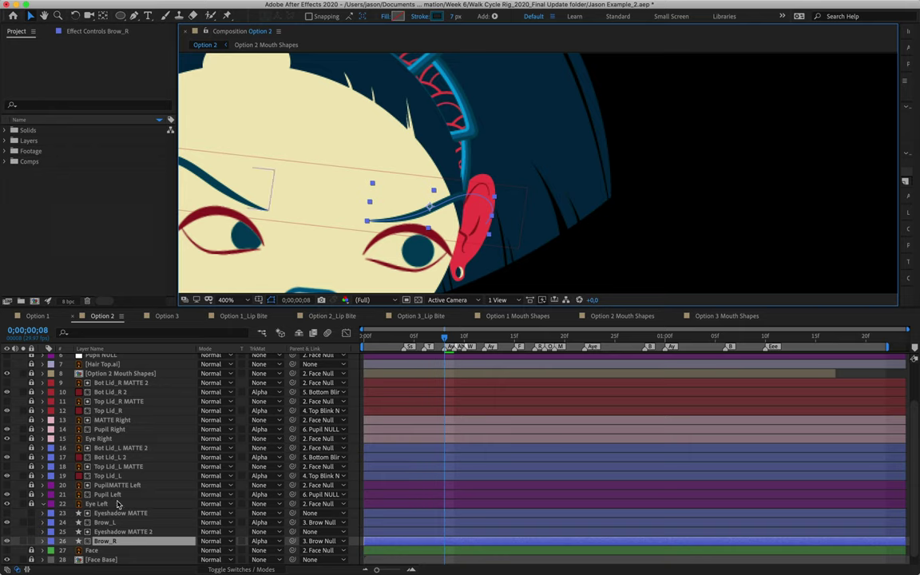
pyautogui.click(118, 533)
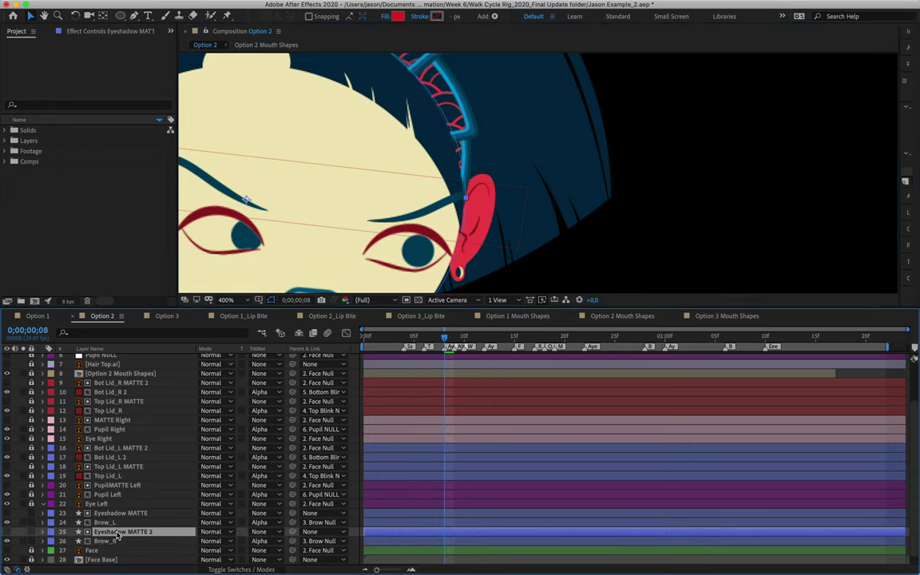
pyautogui.click(7, 532)
pyautogui.click(24, 532)
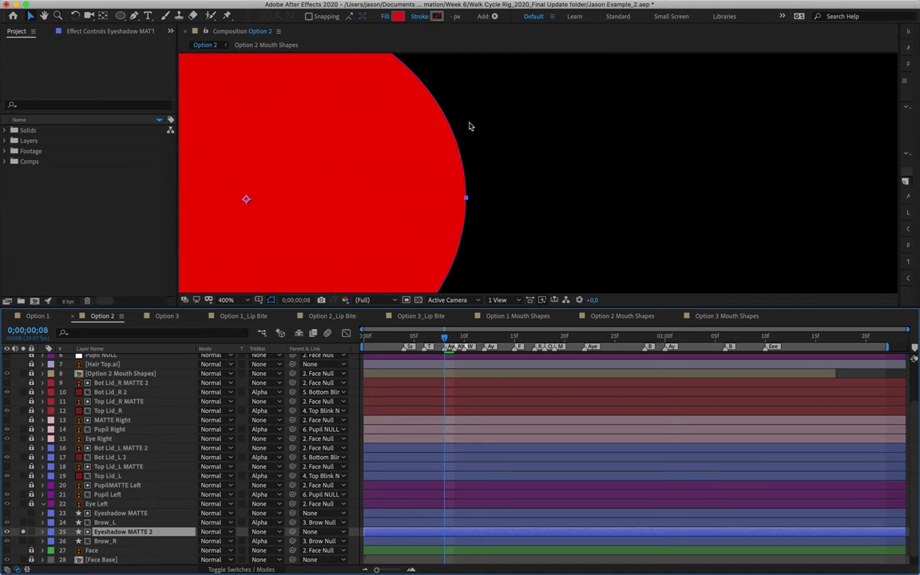
pyautogui.press(',')
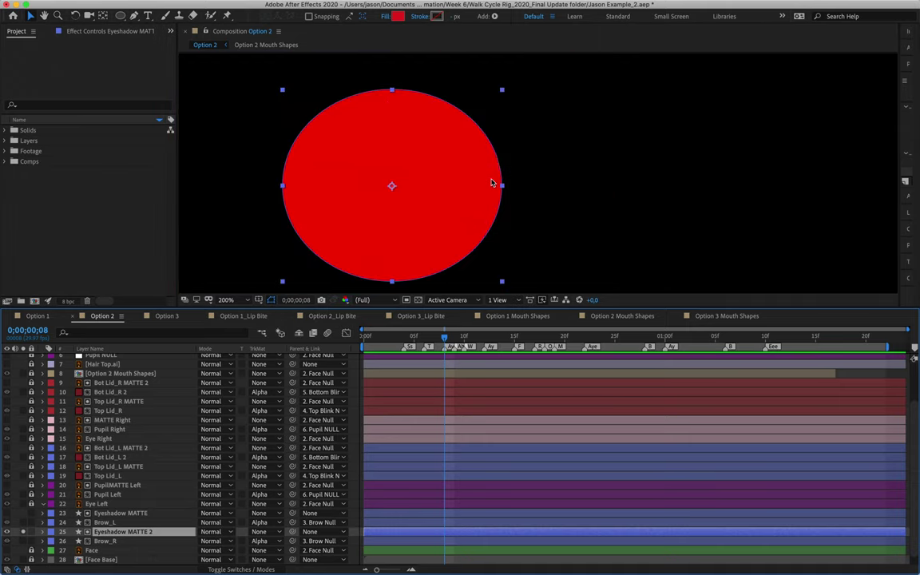
pyautogui.click(23, 532)
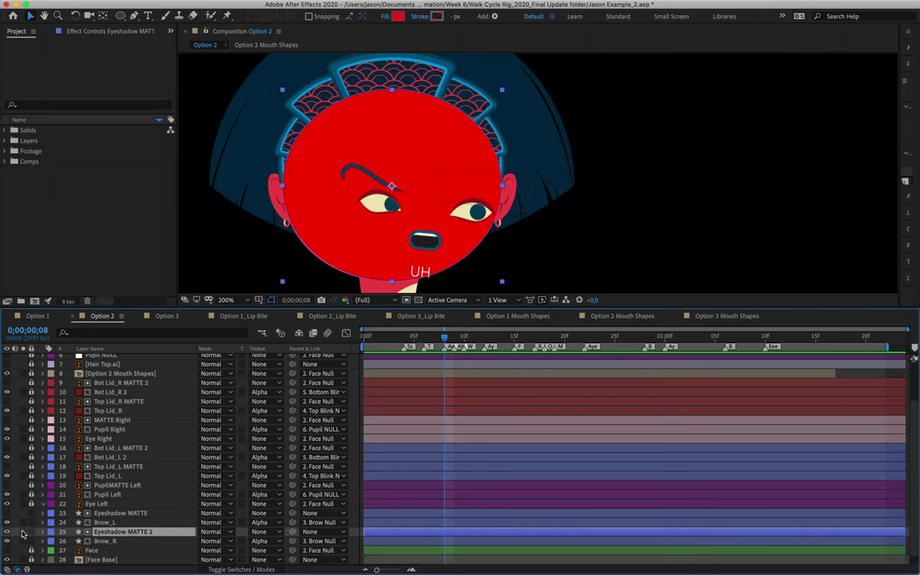
pyautogui.click(7, 532)
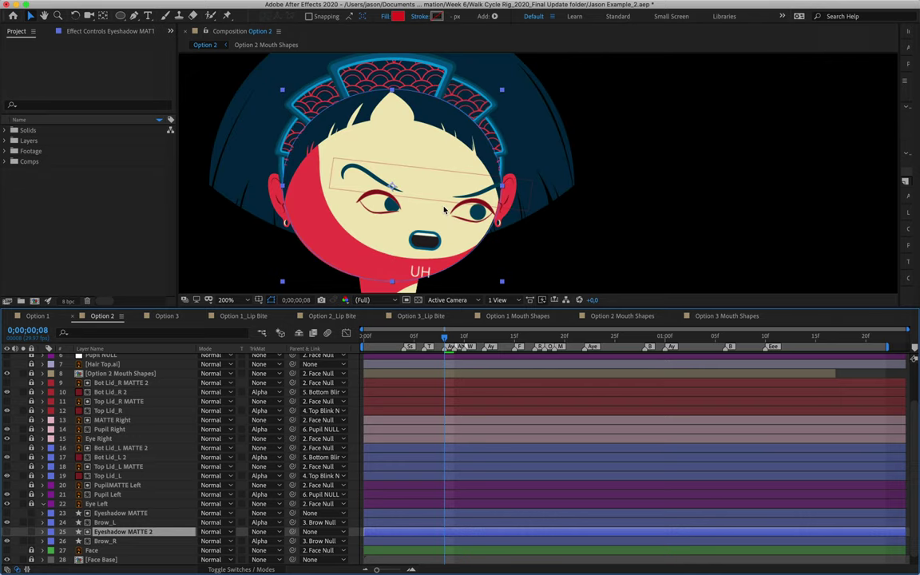
pyautogui.press('.')
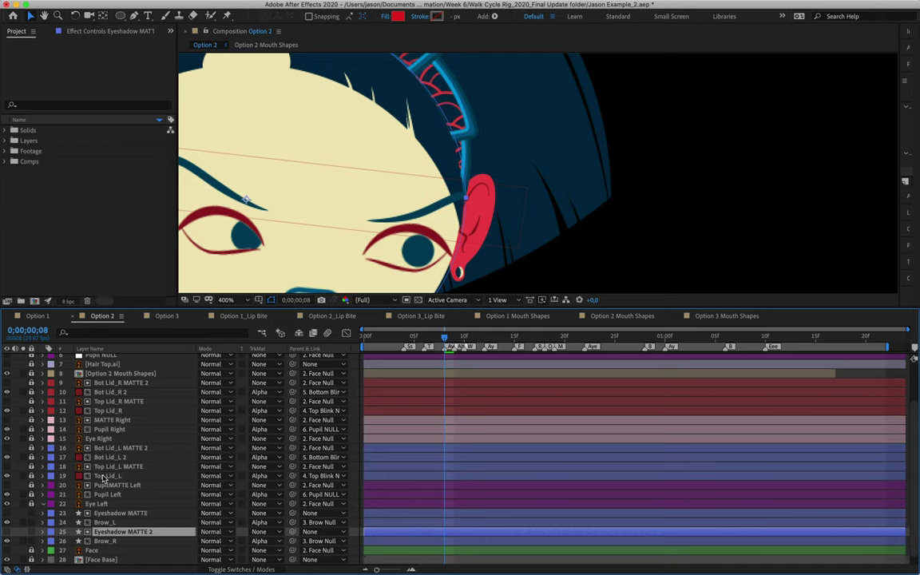
# Search the timeline for "shadow" and look through the layer stack for the original Eyeshadow layer
pyautogui.scroll(3, 102, 478)
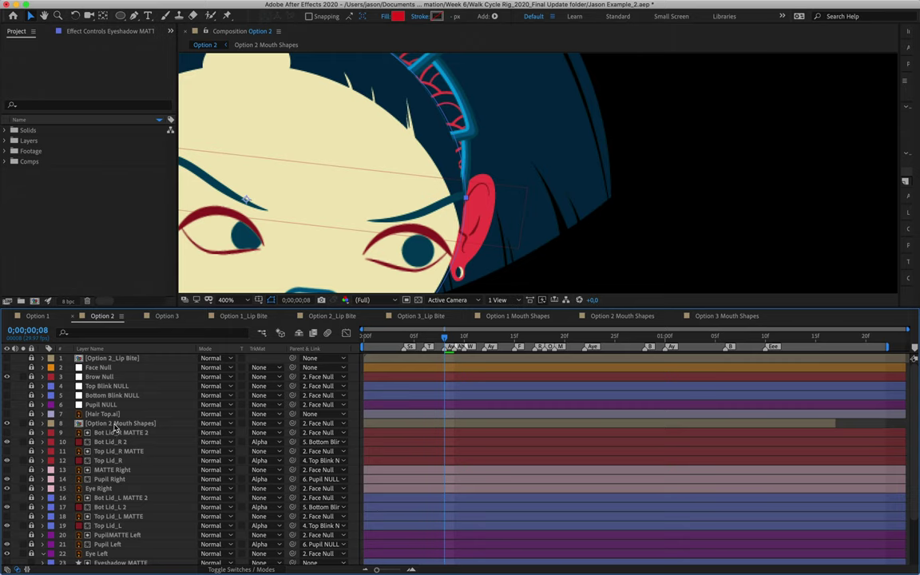
pyautogui.click(160, 333)
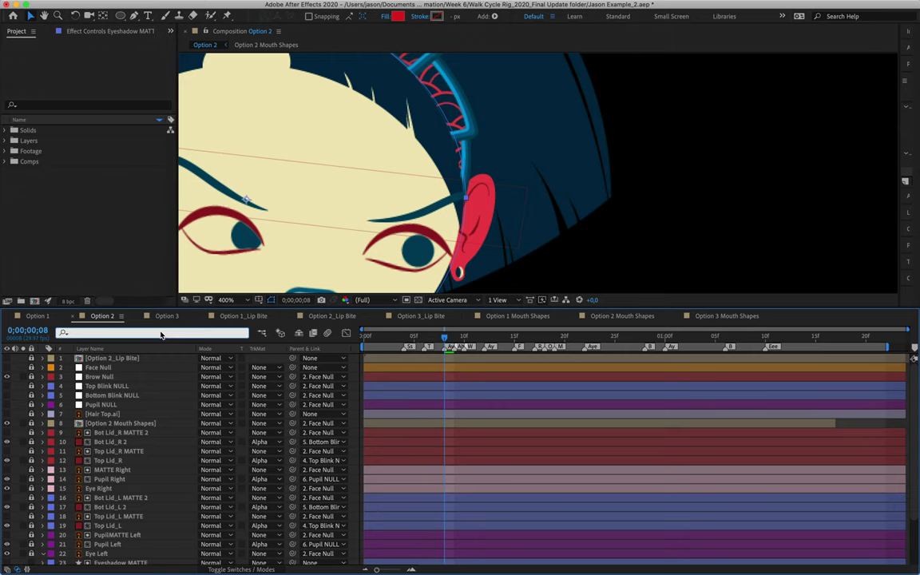
pyautogui.write('shadow')
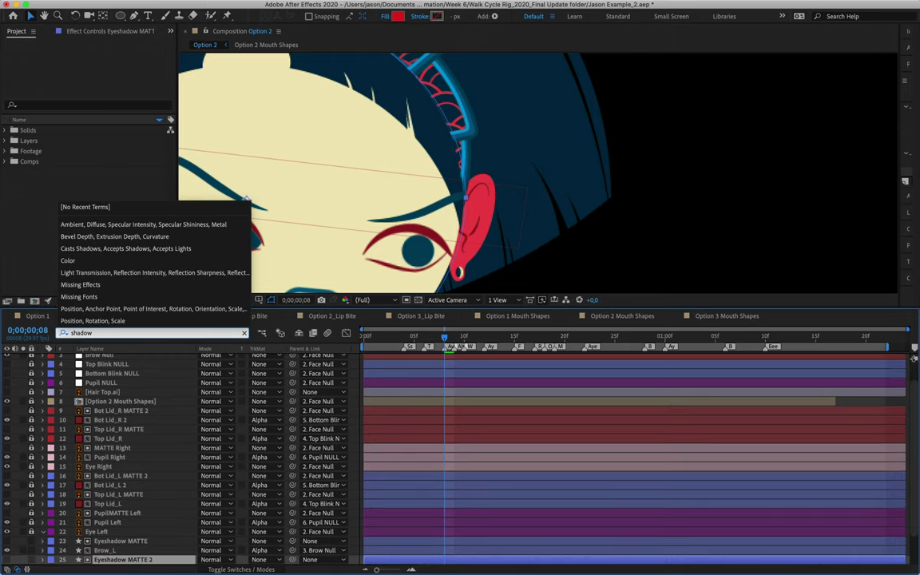
pyautogui.scroll(-3, 130, 537)
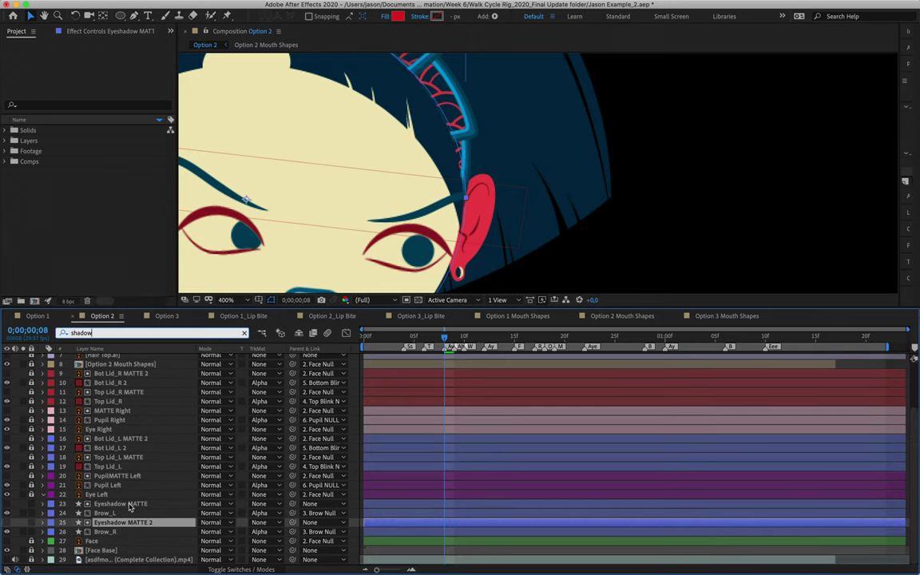
pyautogui.click(129, 504)
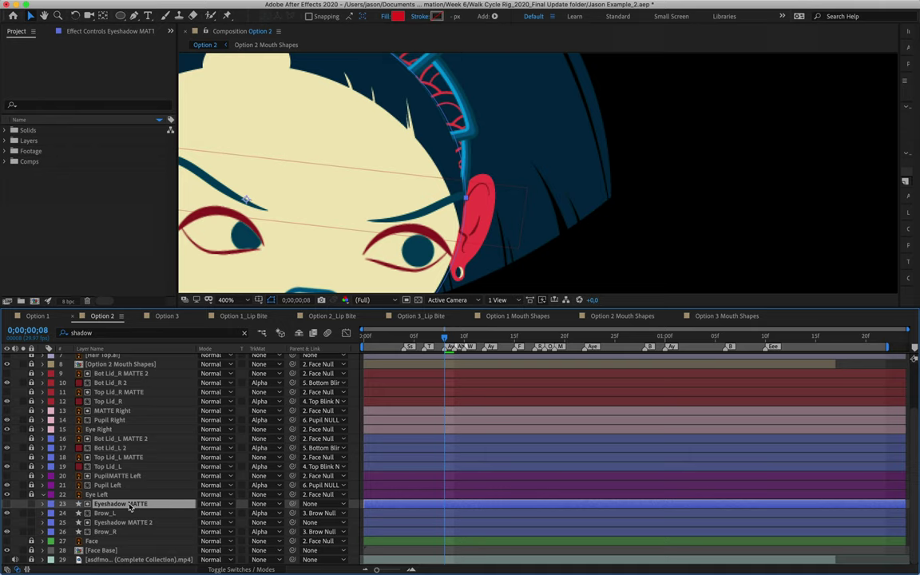
# Undo the brow track mattes, the duplicated matte and the repositioning of Eyeshadow MATTE
pyautogui.press('super+z')
pyautogui.press('super+z')
pyautogui.press('super+z')
pyautogui.press('super+z')
pyautogui.press('super+z')
pyautogui.press('super+z')
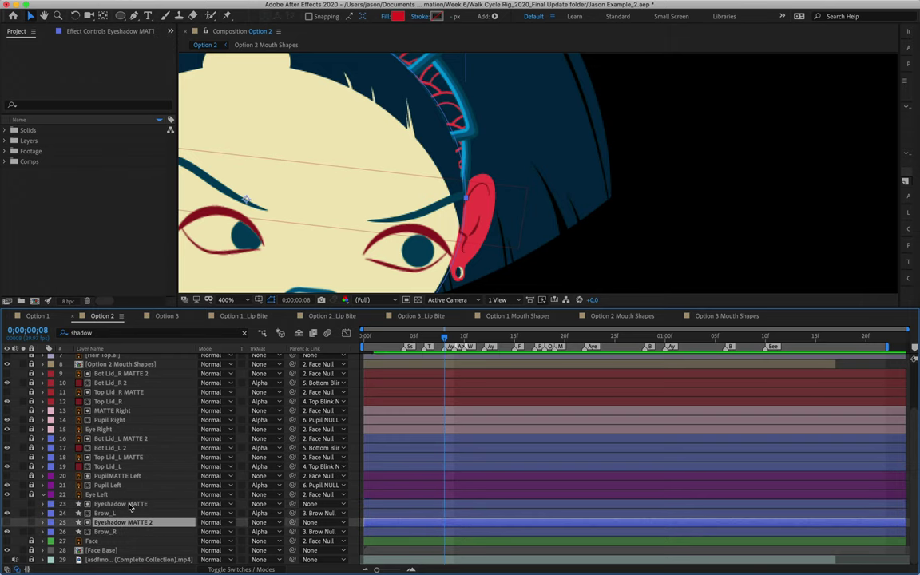
pyautogui.press('super+z')
pyautogui.press('super+z')
pyautogui.press('super+z')
pyautogui.press('super+z')
pyautogui.press('super+z')
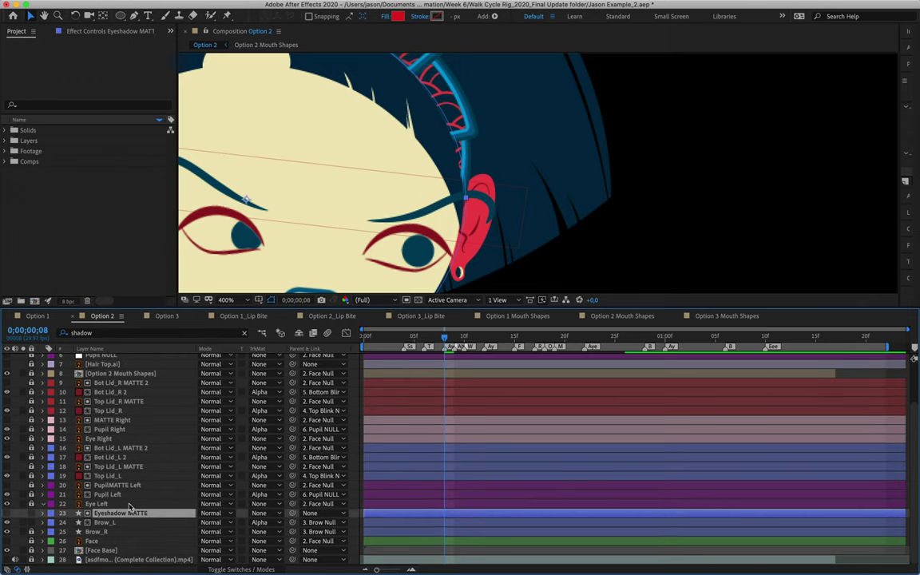
pyautogui.press('super+z')
pyautogui.press('super+z')
pyautogui.press('super+z')
pyautogui.press('super+z')
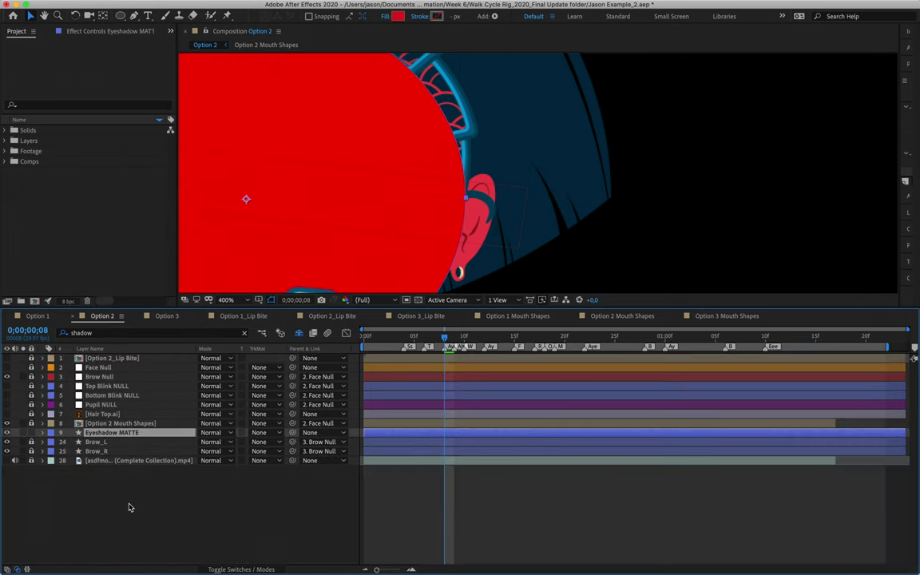
# Remove Eyeshadow MATTE and undo further back to restore the deleted Eyeshadow layer without the ellipse drawn in it
pyautogui.press('Delete')
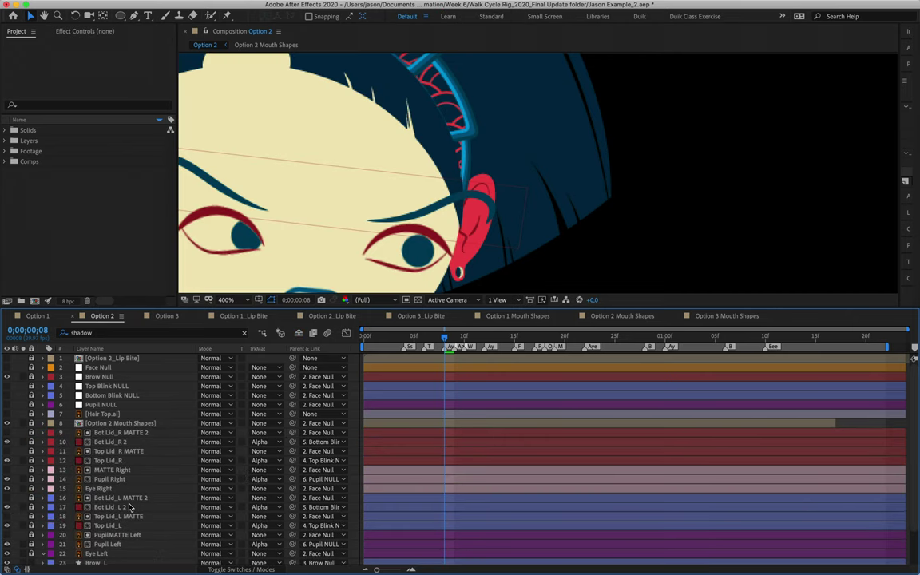
pyautogui.press('super+z')
pyautogui.press('super+z')
pyautogui.press('super+z')
pyautogui.press('super+z')
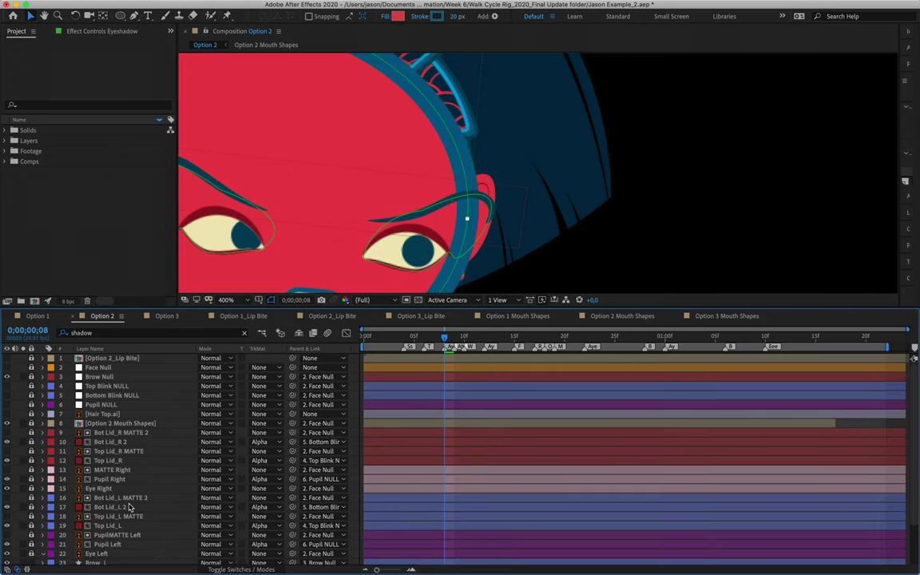
pyautogui.press('super+z')
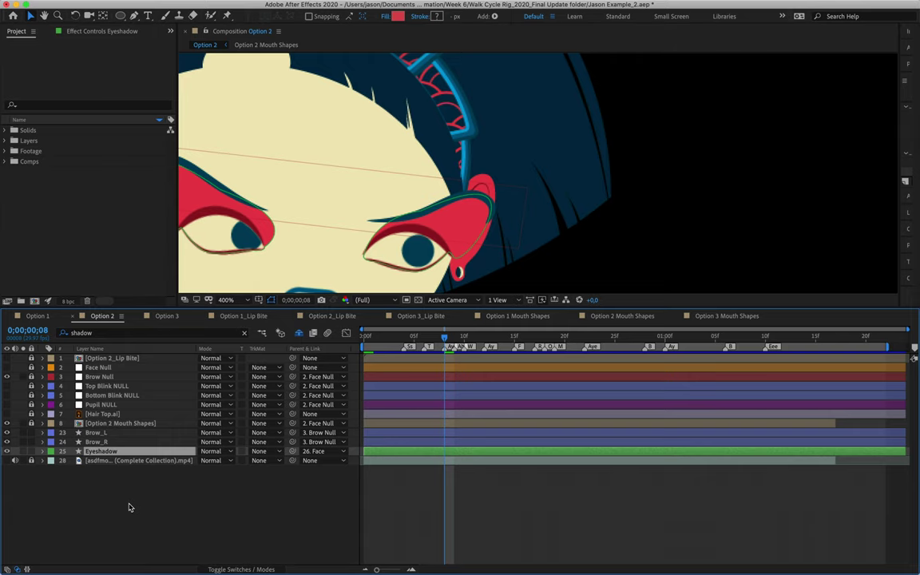
# With no layer selected, draw a red, strokeless ellipse over the face from the hairline to the chin as a new shape layer
pyautogui.click(124, 505)
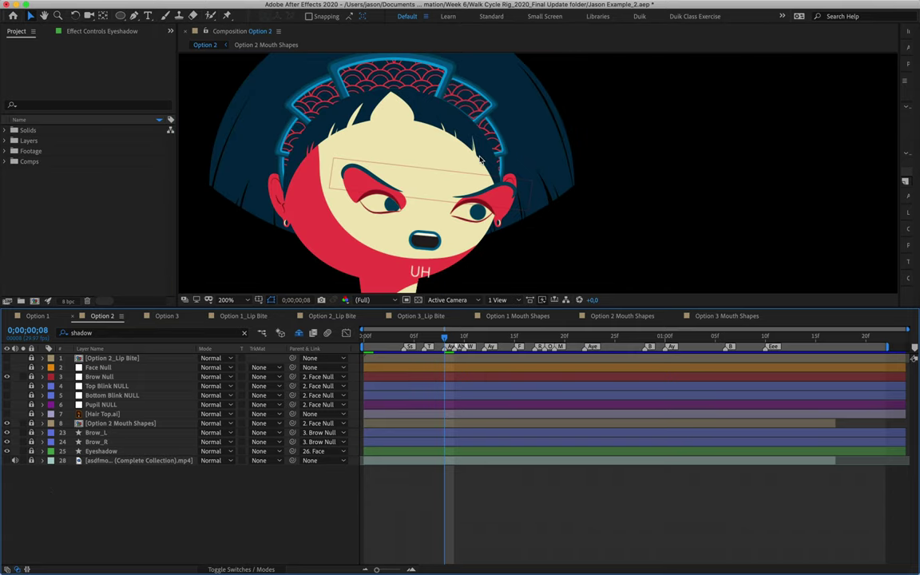
pyautogui.click(120, 15)
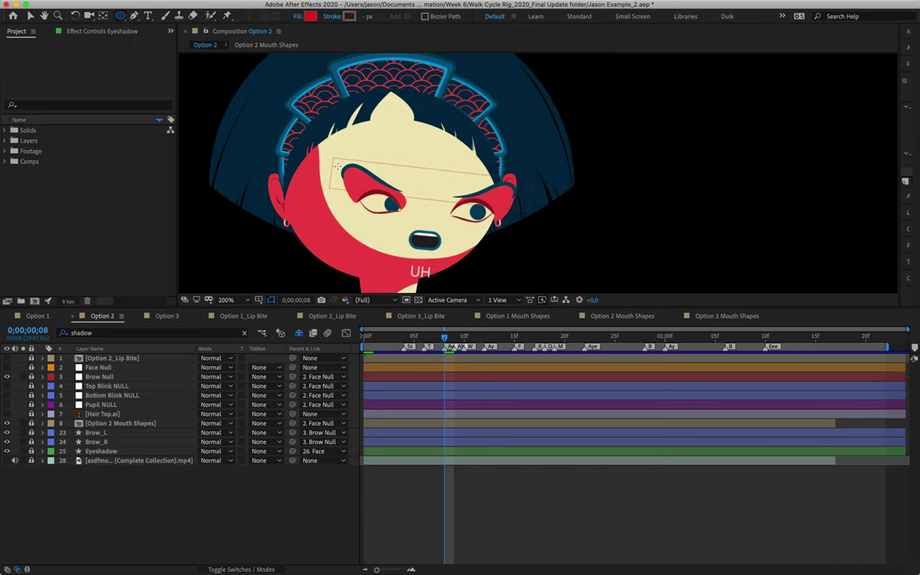
pyautogui.moveTo(305, 138); pyautogui.dragTo(499, 285)
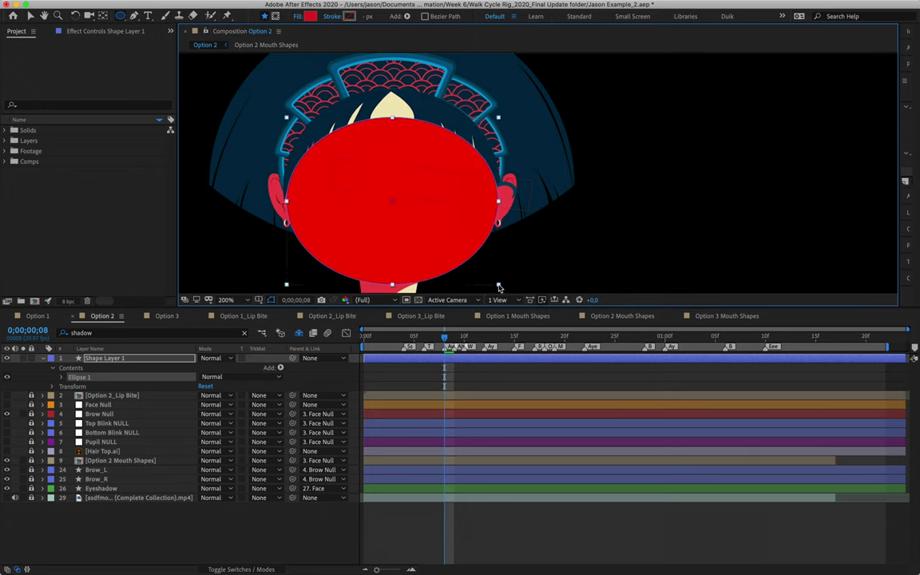
# Rename the new shape layer as FACE MATTE and set its label colour to None
pyautogui.press('v')
pyautogui.press('Return')
pyautogui.write('FACE MA')
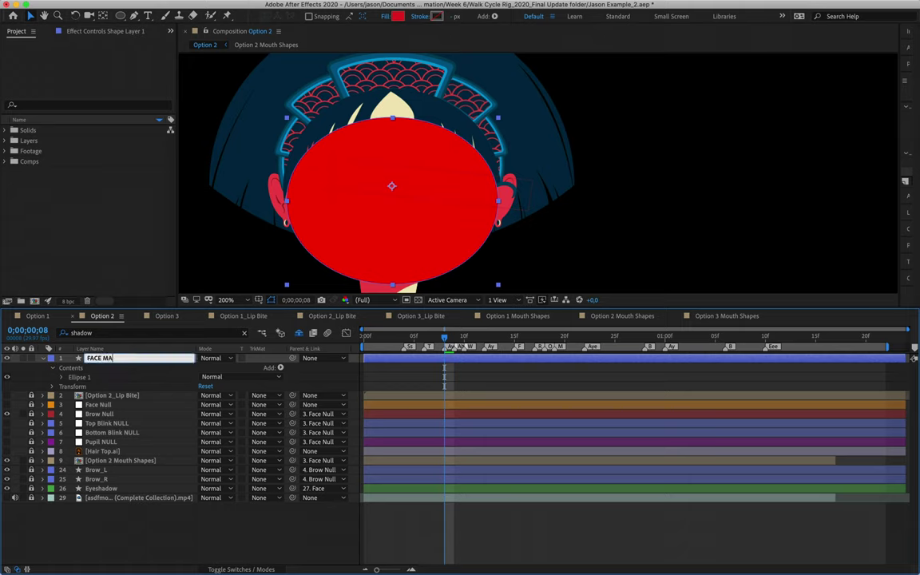
pyautogui.write('TTE')
pyautogui.press('Return')
pyautogui.click(51, 358)
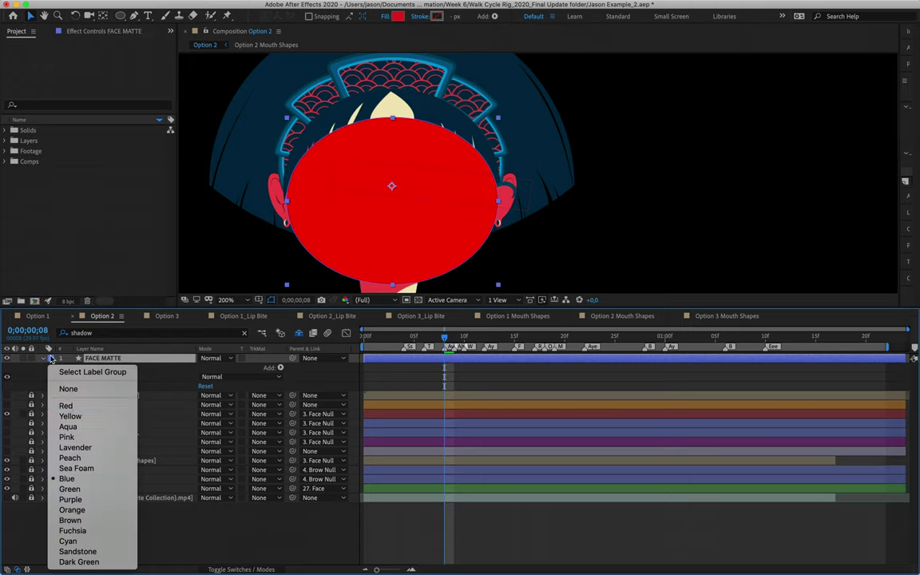
pyautogui.click(67, 388)
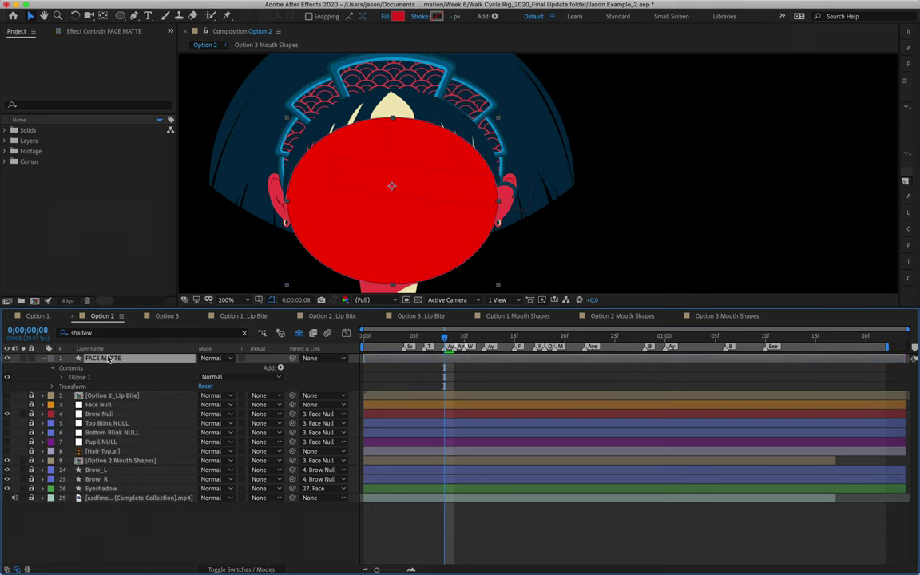
# Move FACE MATTE directly above the Eyeshadow layer and collapse its properties
pyautogui.moveTo(119, 361); pyautogui.dragTo(119, 484)
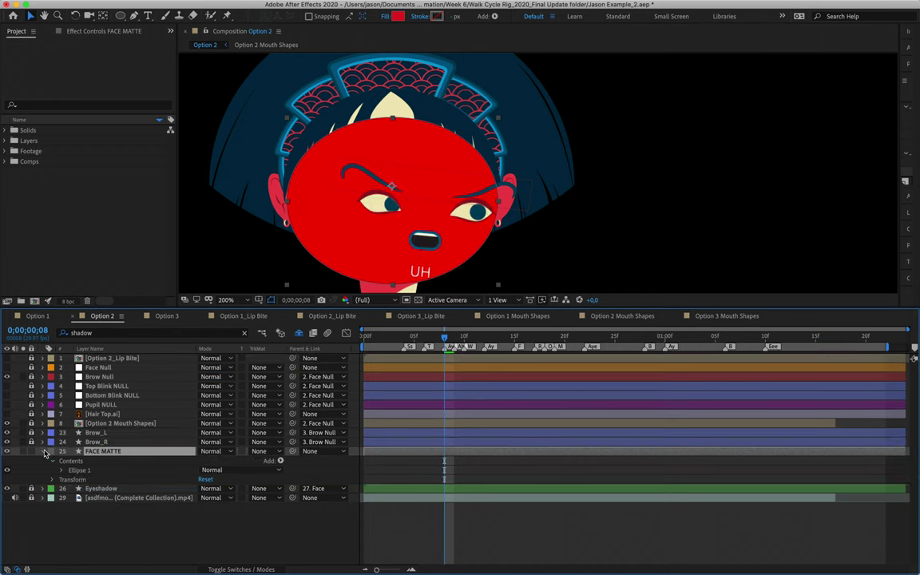
pyautogui.click(43, 452)
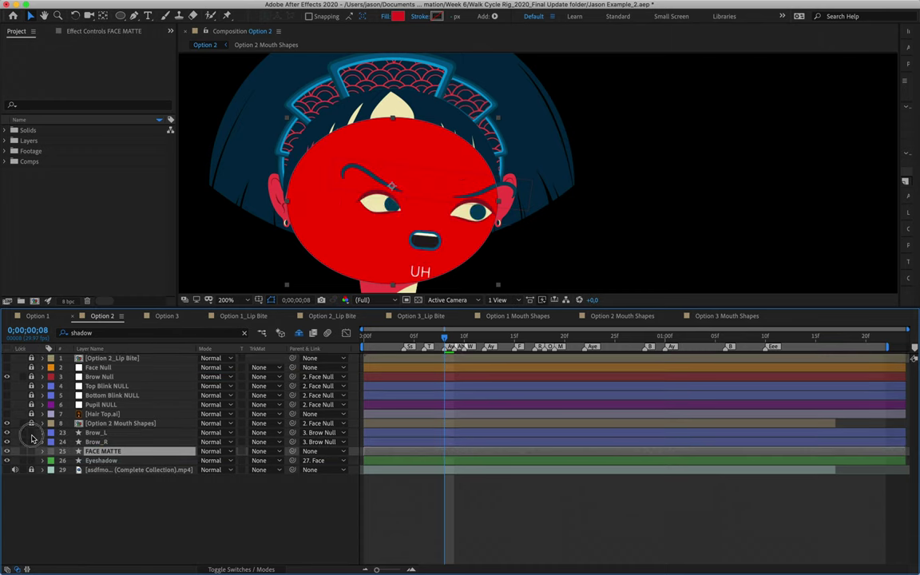
# Duplicate FACE MATTE twice, placing one copy directly above Brow_R and the other directly above Brow_L
pyautogui.hotkey('ctrl', 'd')
pyautogui.moveTo(117, 449); pyautogui.dragTo(122, 433)
pyautogui.hotkey('ctrl', 'd')
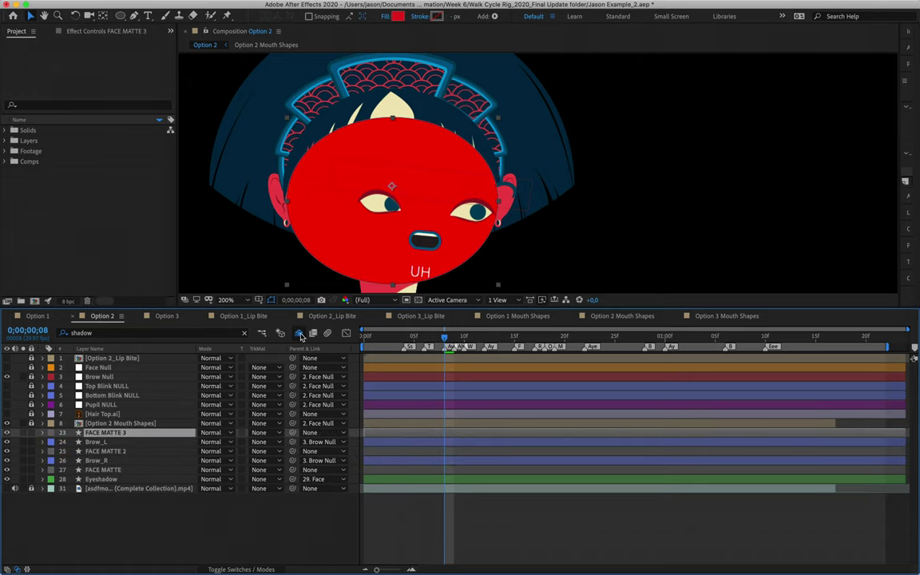
# Apply an Alpha Matte to Brow_L, Brow_R and Eyeshadow together, each using the FACE MATTE layer directly above it
pyautogui.click(300, 333)
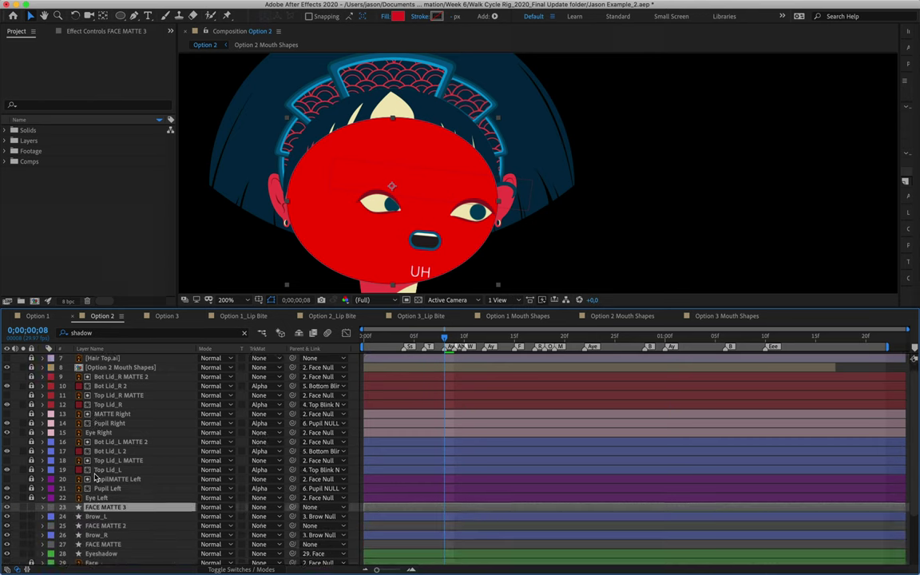
pyautogui.scroll(-3, 95, 477)
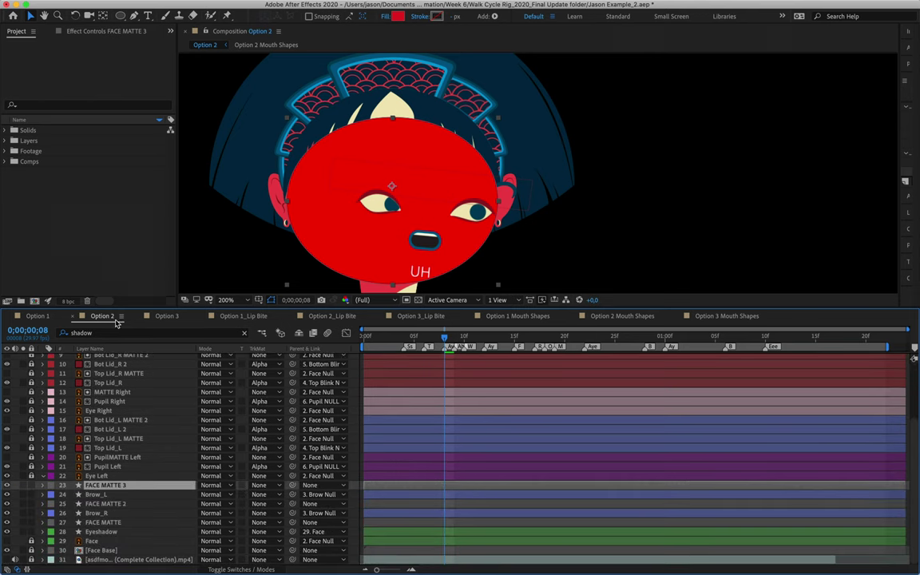
pyautogui.click(106, 503)
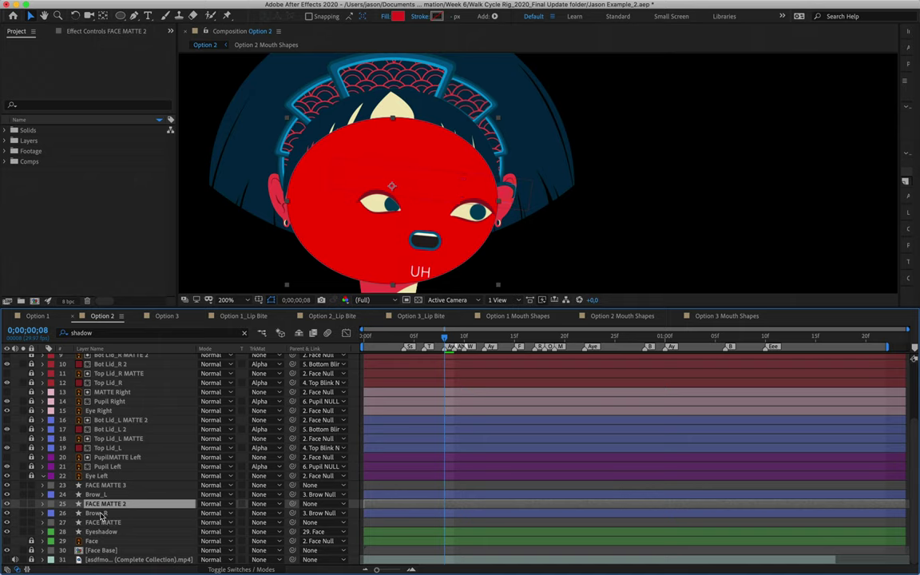
pyautogui.click(100, 514)
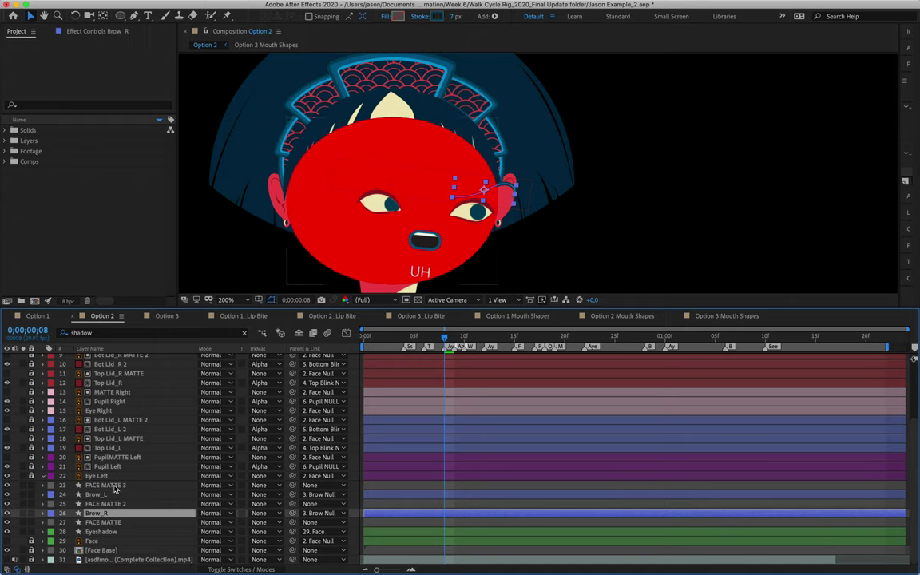
pyautogui.click(117, 495)
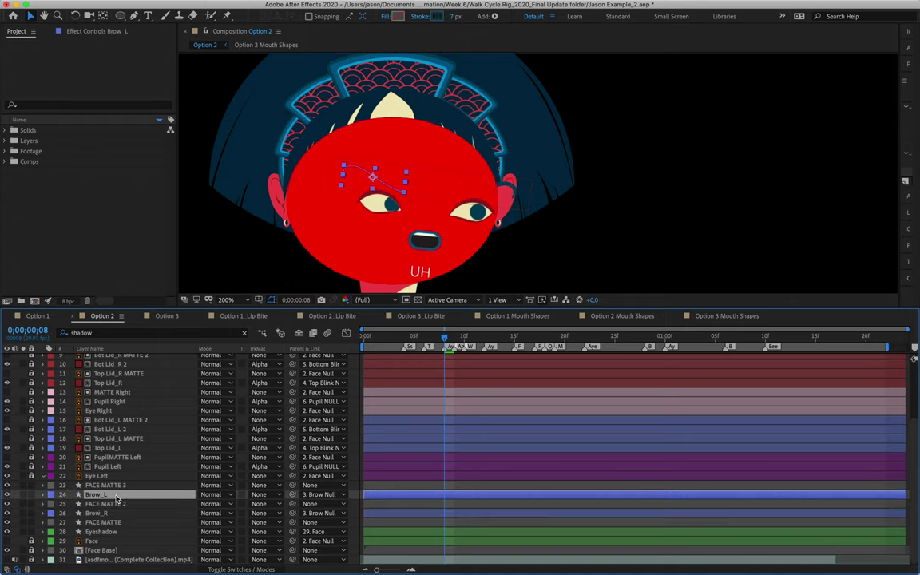
pyautogui.keyDown('super'); pyautogui.click(109, 513); pyautogui.keyUp('super')
pyautogui.keyDown('super'); pyautogui.click(110, 532); pyautogui.keyUp('super')
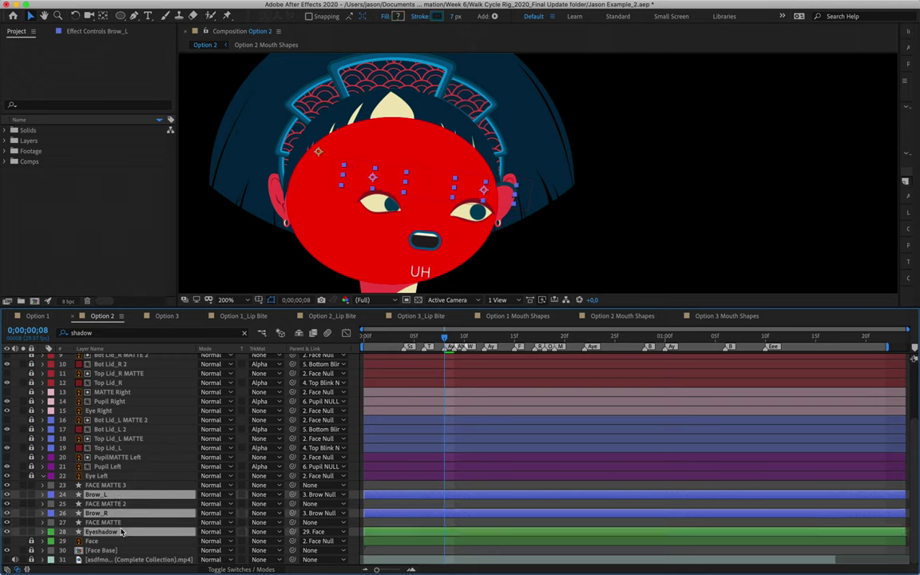
pyautogui.click(256, 535)
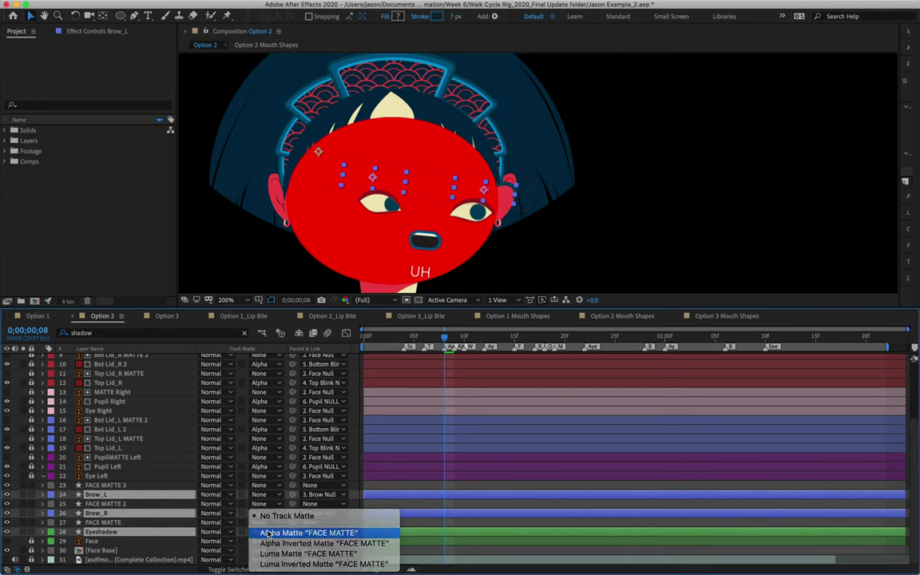
pyautogui.click(269, 532)
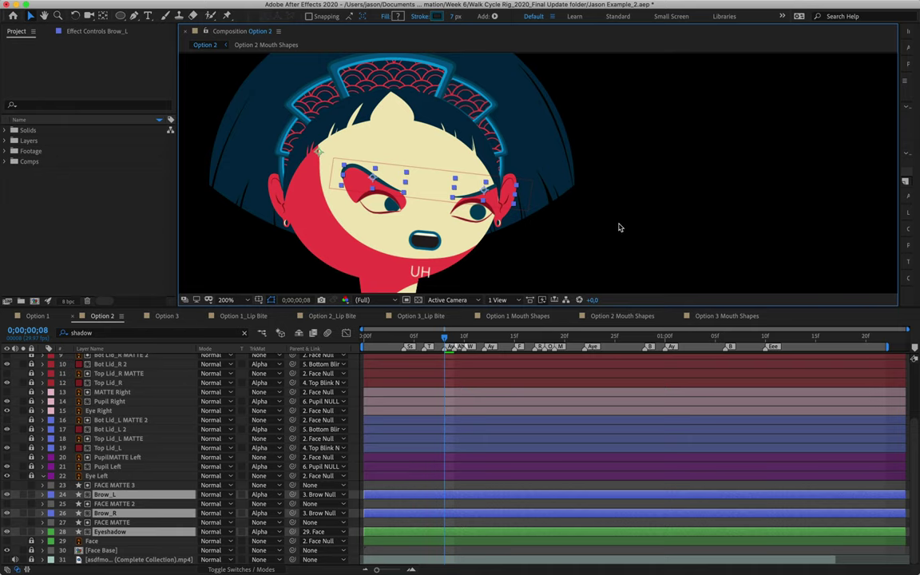
# Lock the brow, Eyeshadow and FACE MATTE layers, hide the shy layers, and inspect the clipped brow beside the ear at frame 5
pyautogui.click(31, 494)
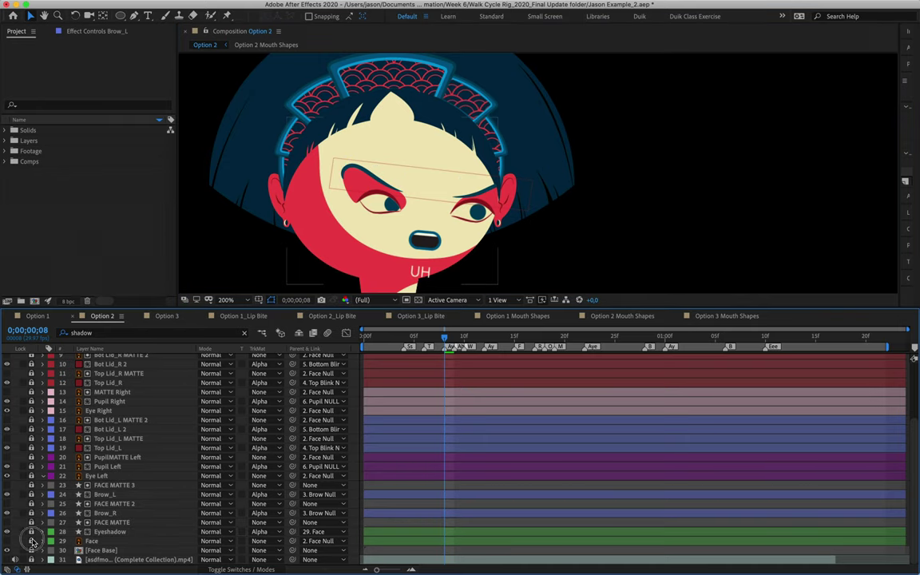
pyautogui.click(302, 333)
pyautogui.moveTo(448, 338); pyautogui.dragTo(414, 342)
pyautogui.scroll(1, 536, 194)
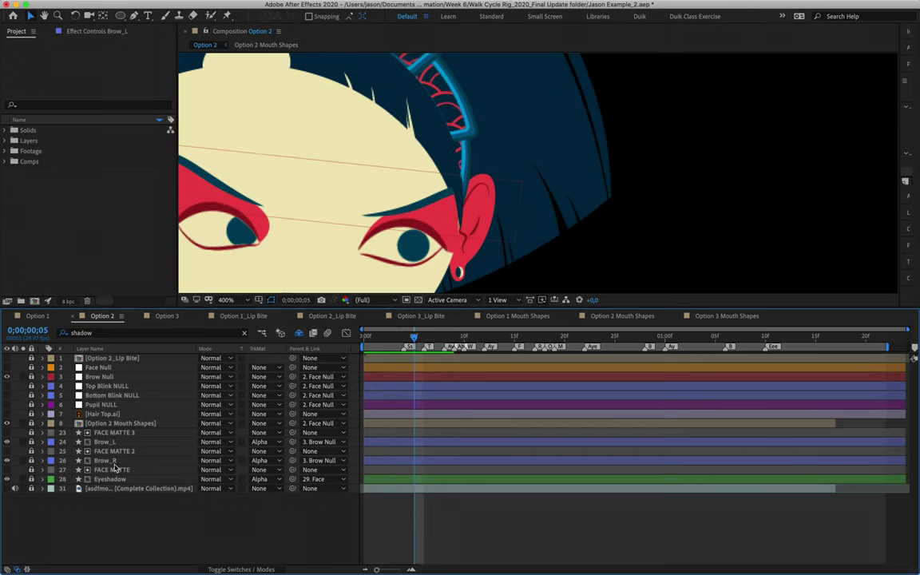
# Reveal the shy layers, then unlock, show and solo the FACE MATTE layer above Eyeshadow
pyautogui.click(298, 333)
pyautogui.scroll(-4, 99, 517)
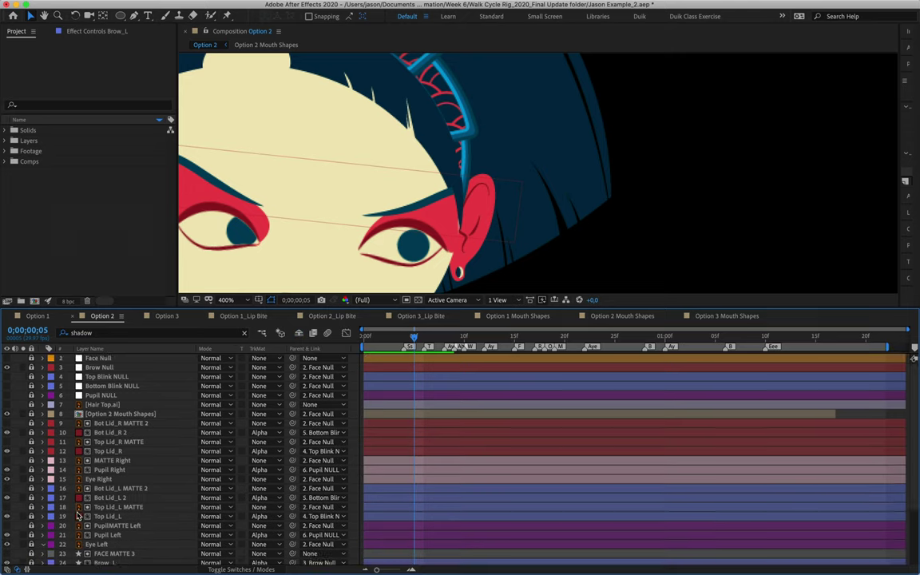
pyautogui.click(115, 523)
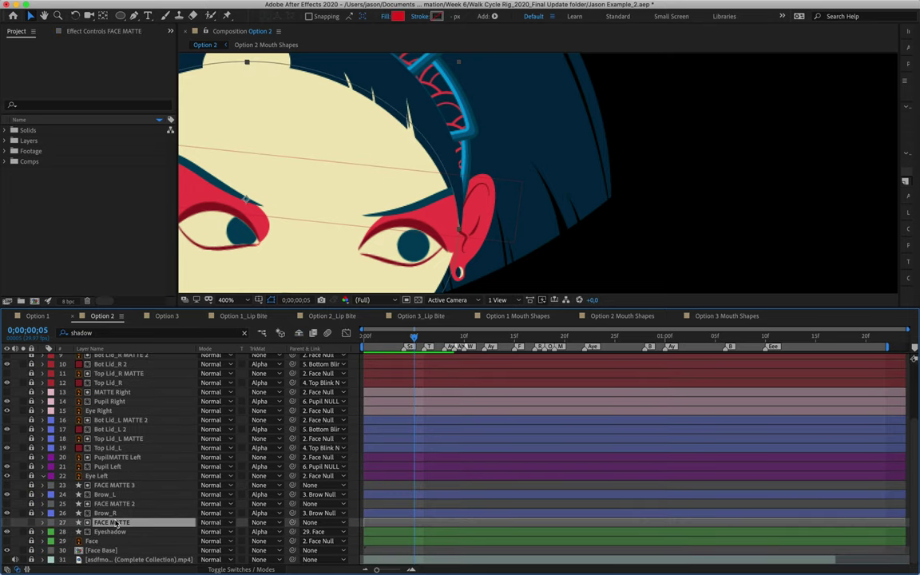
pyautogui.click(7, 523)
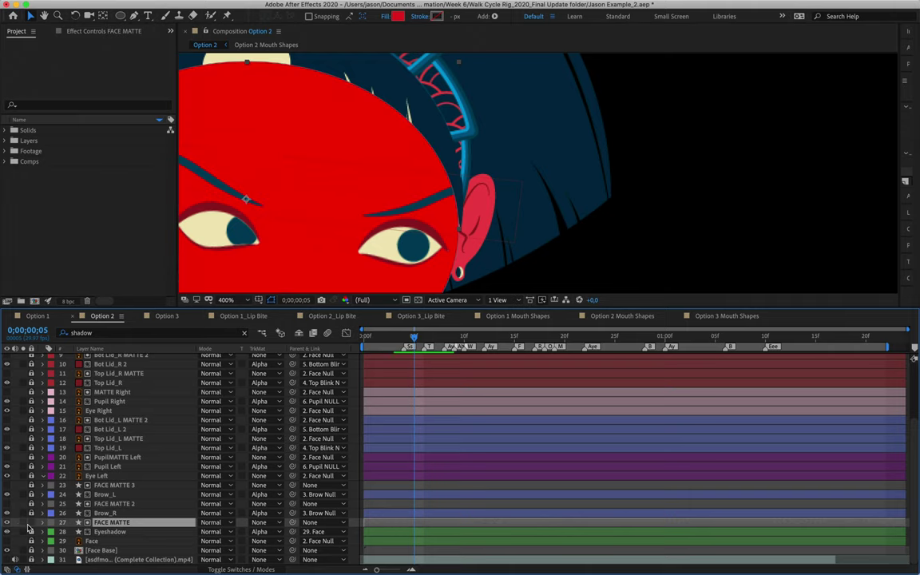
pyautogui.click(483, 159)
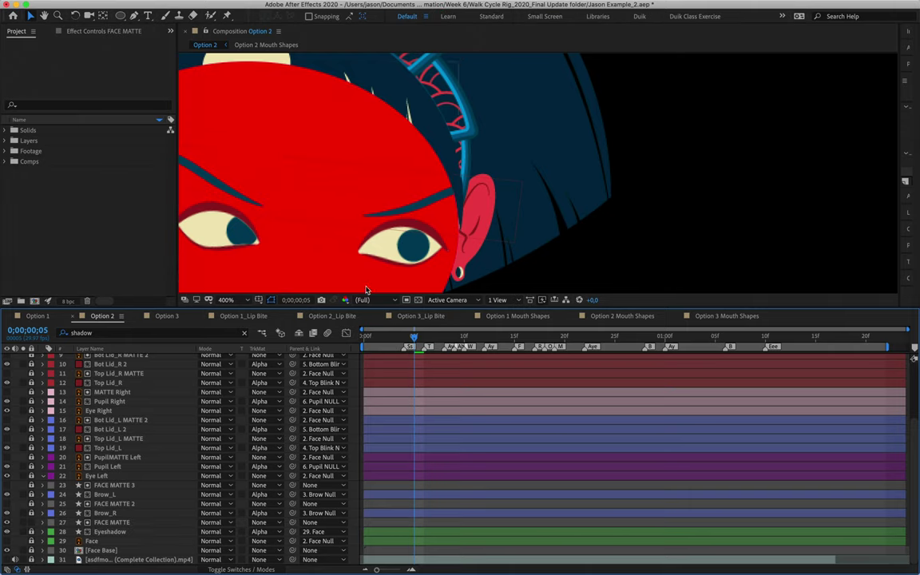
pyautogui.click(24, 522)
pyautogui.click(418, 206)
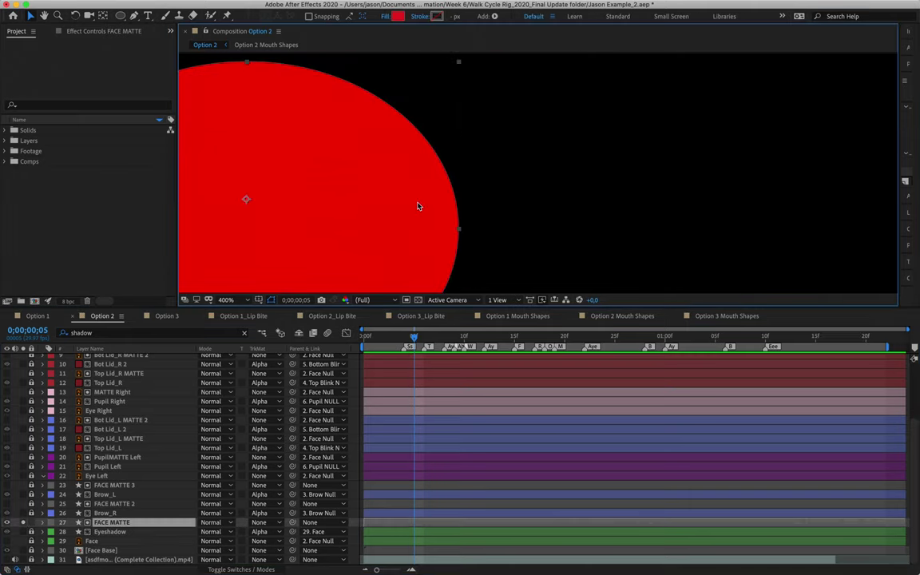
# Try to edit the FACE MATTE ellipse's edge on the ear side with the Pen tool
pyautogui.press('g')
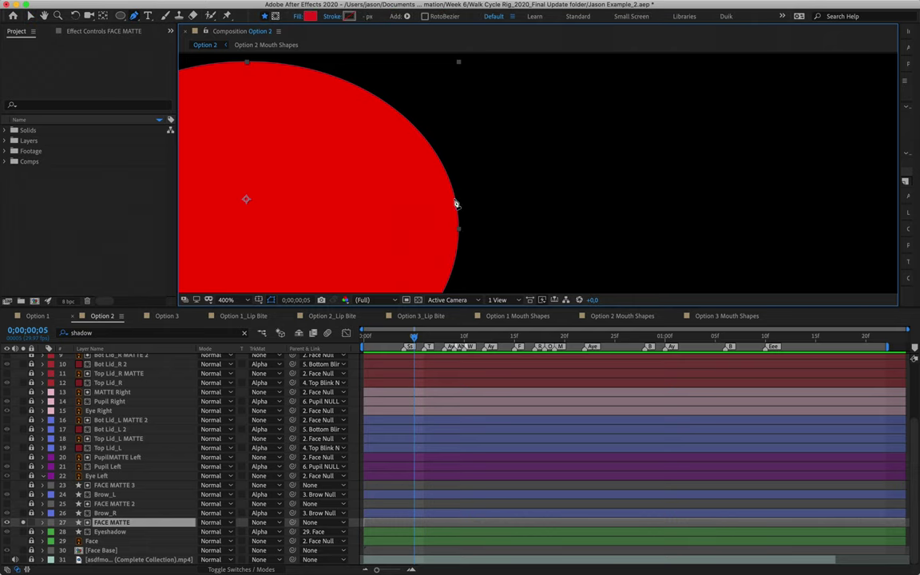
pyautogui.click(457, 202)
pyautogui.press('v')
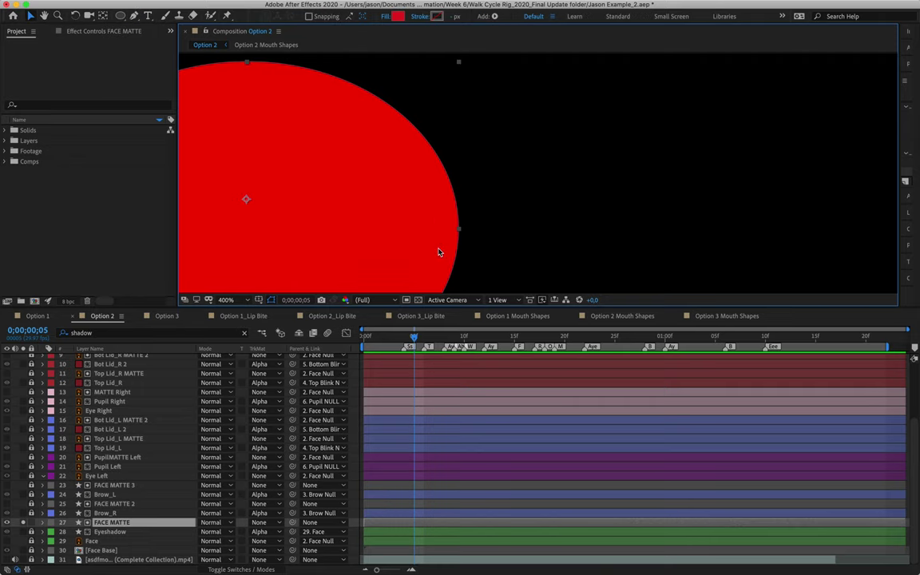
pyautogui.press('g')
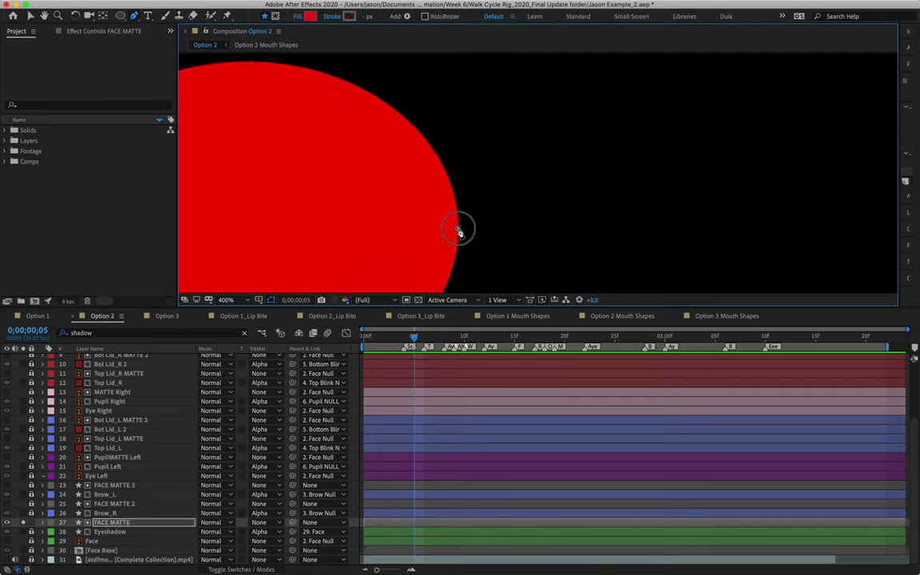
pyautogui.keyDown('super'); pyautogui.click(503, 232); pyautogui.keyUp('super')
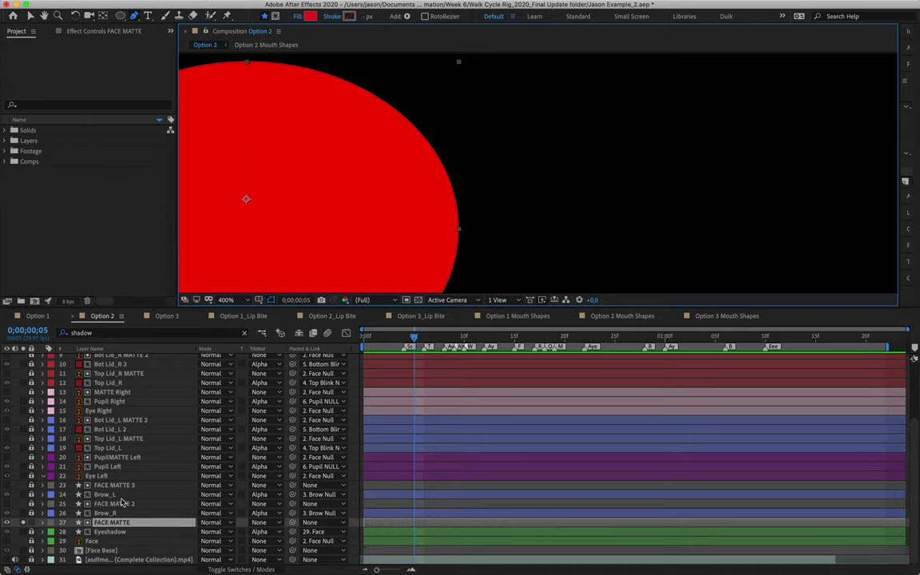
# Widen FACE MATTE to 100.9% horizontal scale, keeping the vertical scale at 100%, then unsolo and hide it
pyautogui.press('s')
pyautogui.click(203, 533)
pyautogui.click(202, 533)
pyautogui.moveTo(216, 532); pyautogui.dragTo(220, 532)
pyautogui.click(23, 523)
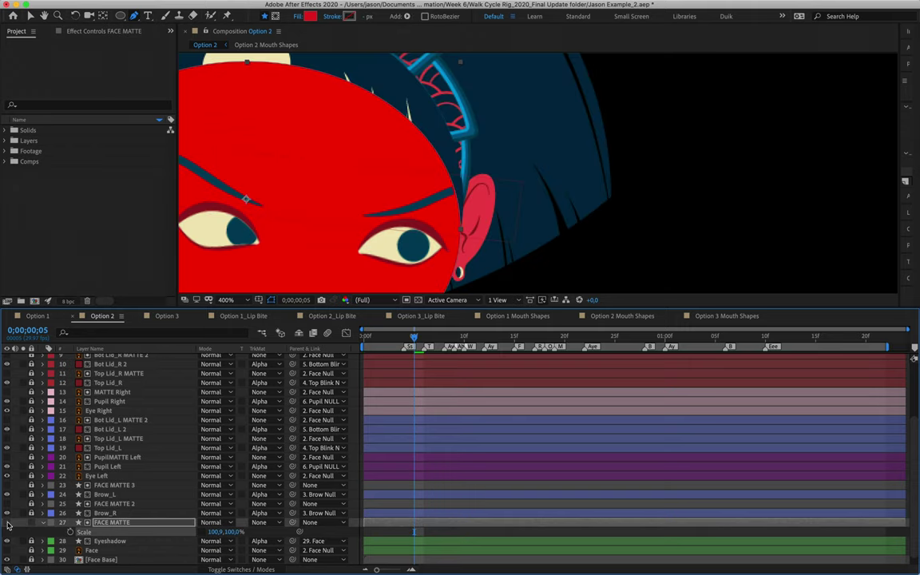
pyautogui.click(7, 522)
pyautogui.press(',')
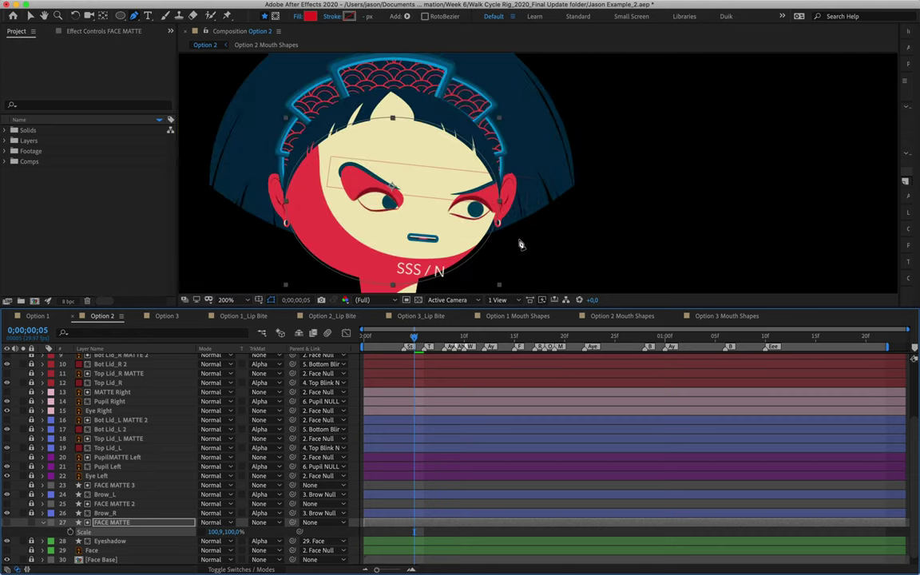
# Undo the scale, solo and visibility changes made to FACE MATTE
pyautogui.click(613, 199)
pyautogui.press('super+z')
pyautogui.press('super+z')
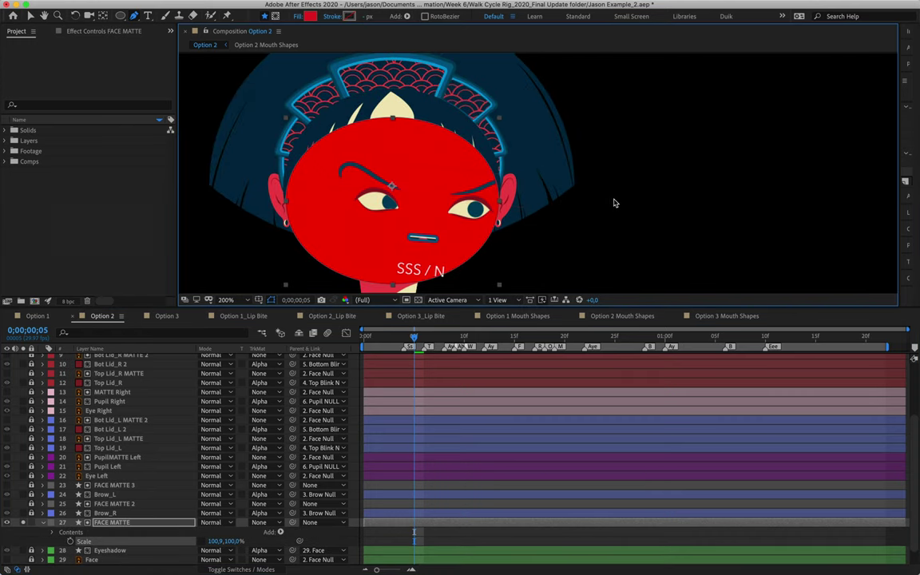
pyautogui.press('super+z')
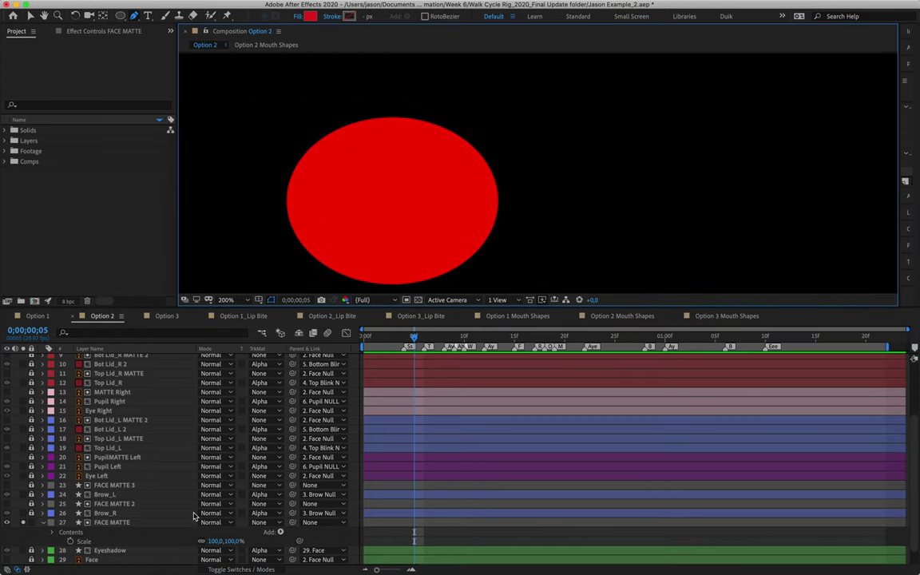
pyautogui.press('super+z')
pyautogui.press('super+z')
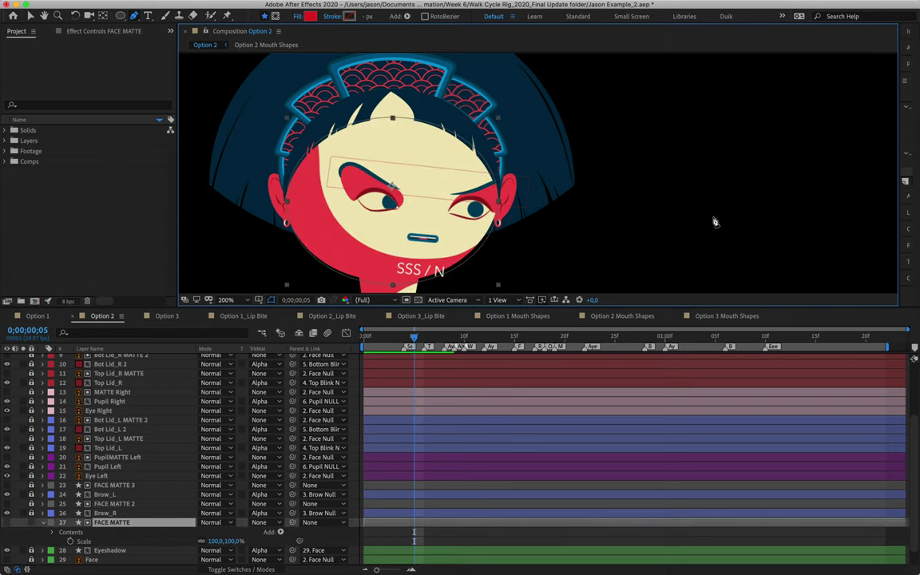
# Preview the animation to check how the brows and eyeshadow are clipped at the face's edge
pyautogui.click(644, 194)
pyautogui.press('space')
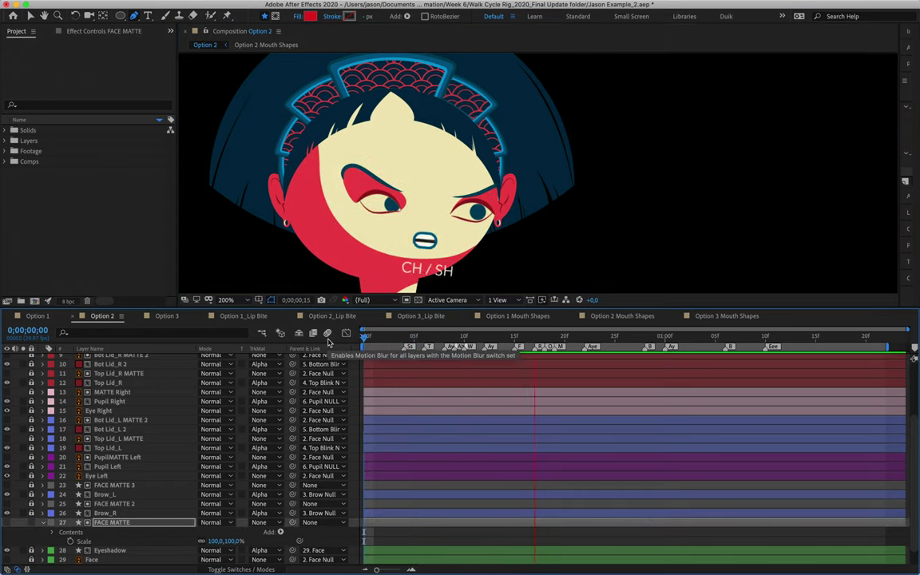
pyautogui.press('space')
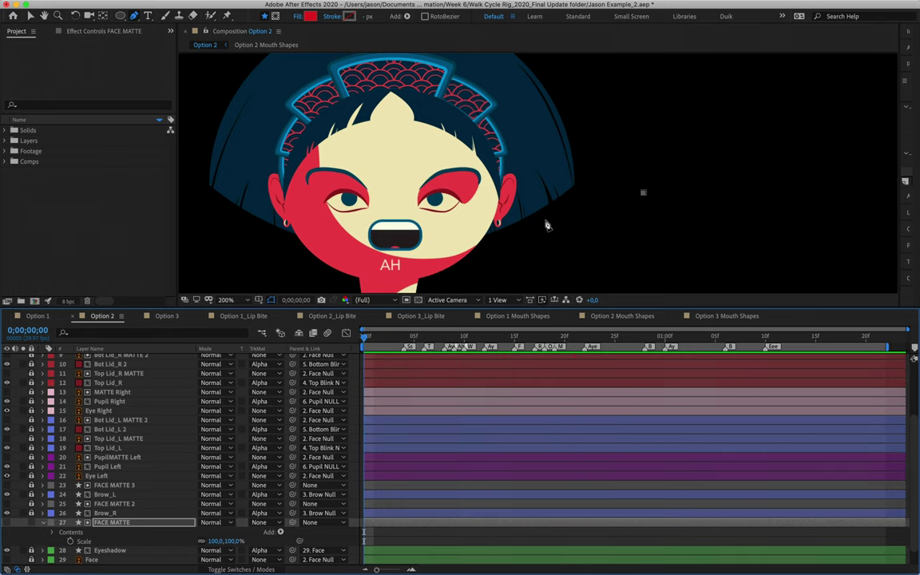
# End the work area at 0;00;01;16 and trim the Option 2 composition to it
pyautogui.moveTo(731, 336); pyautogui.dragTo(828, 339)
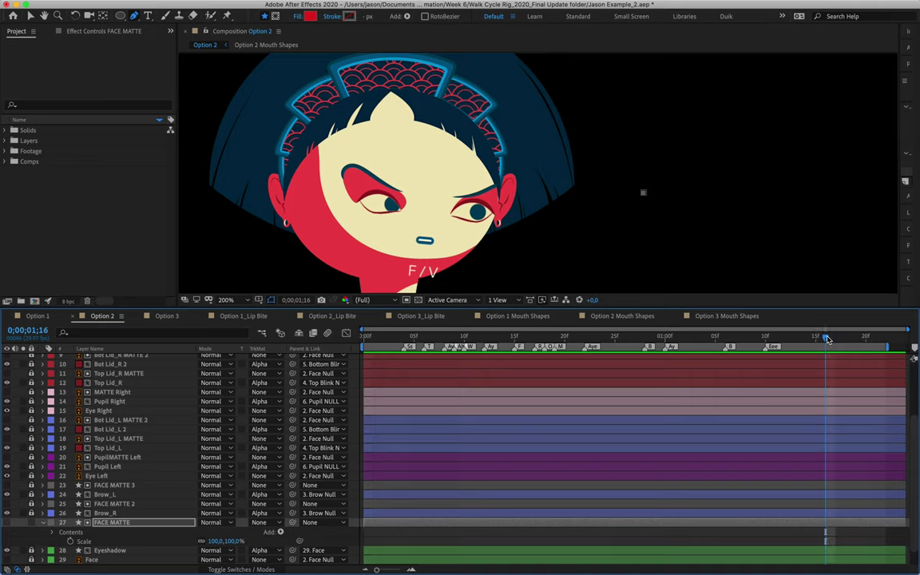
pyautogui.press('n')
pyautogui.rightClick(808, 345)
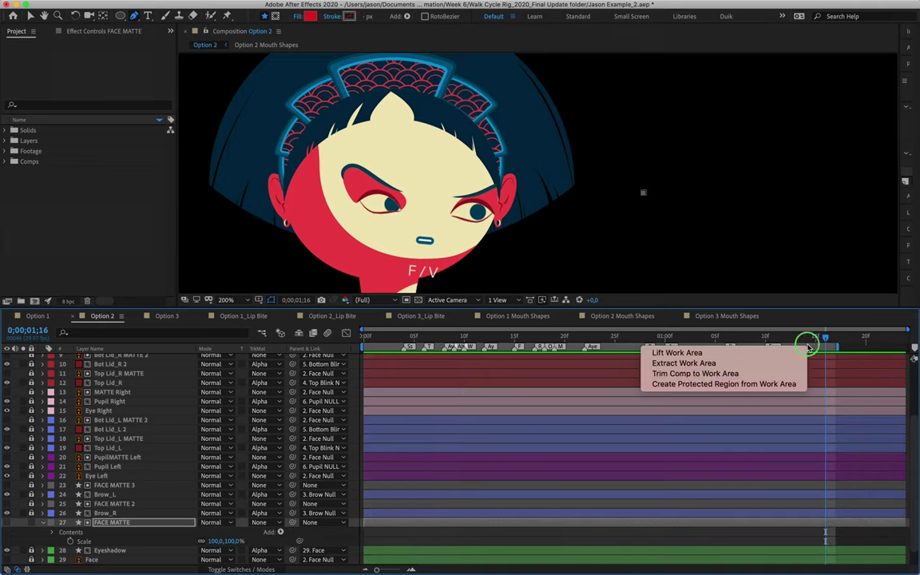
pyautogui.click(750, 374)
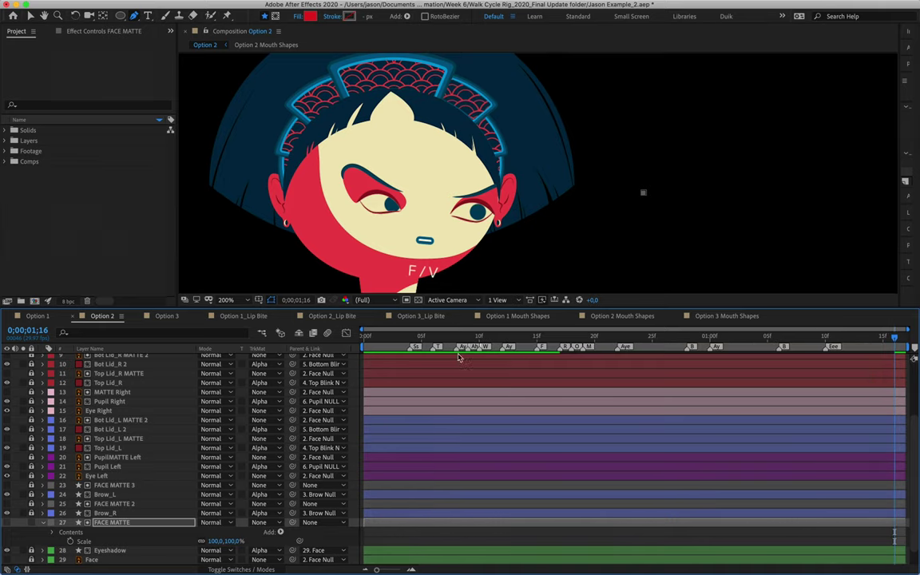
# Play the trimmed composition from the start and return the playhead to frame 0
pyautogui.press('Home')
pyautogui.press('space')
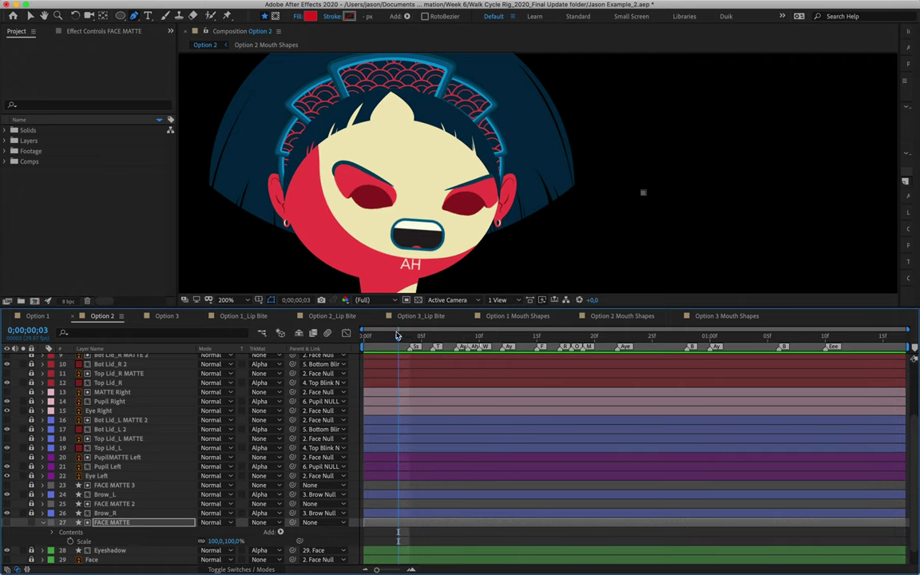
pyautogui.click(364, 337)
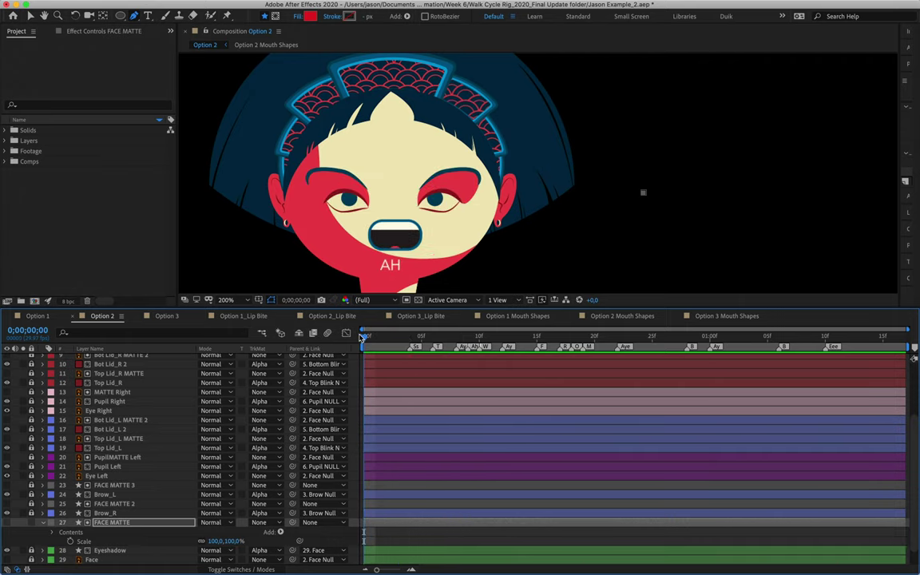
# Collapse FACE MATTE's properties, hide the shy layers, and open the Option 1 composition
pyautogui.click(44, 524)
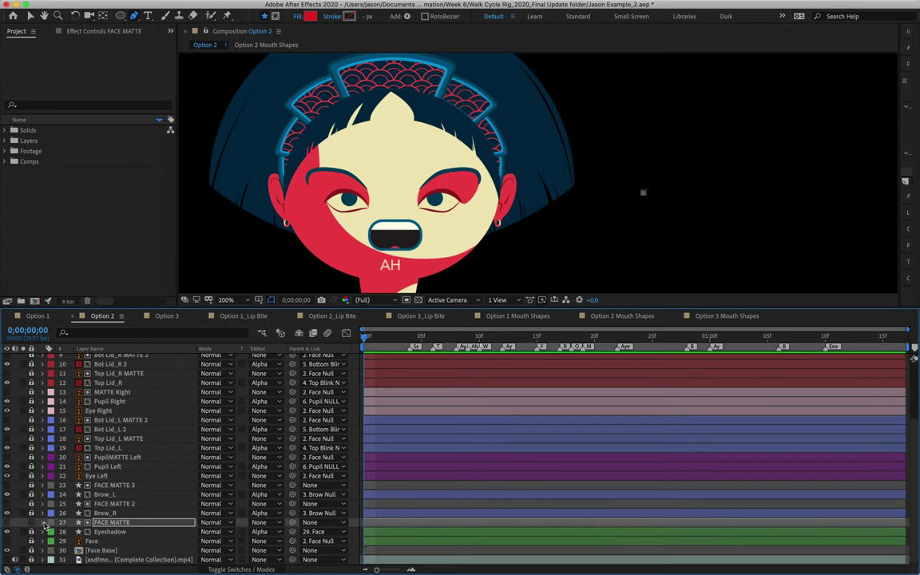
pyautogui.click(296, 333)
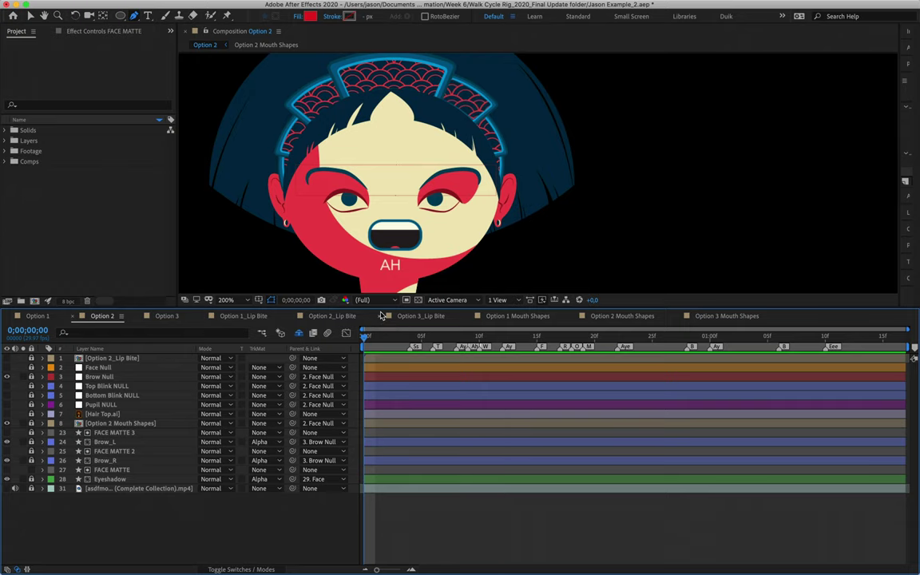
pyautogui.click(36, 316)
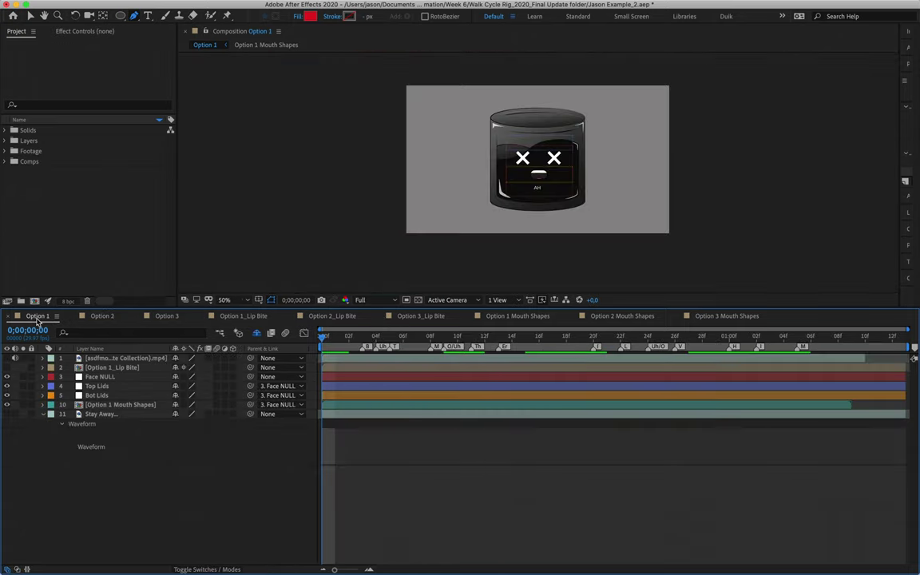
# Enlarge and center the glass character in the viewer, collapse the Stay Away... waveform, and delete that layer
pyautogui.scroll(1, 496, 223)
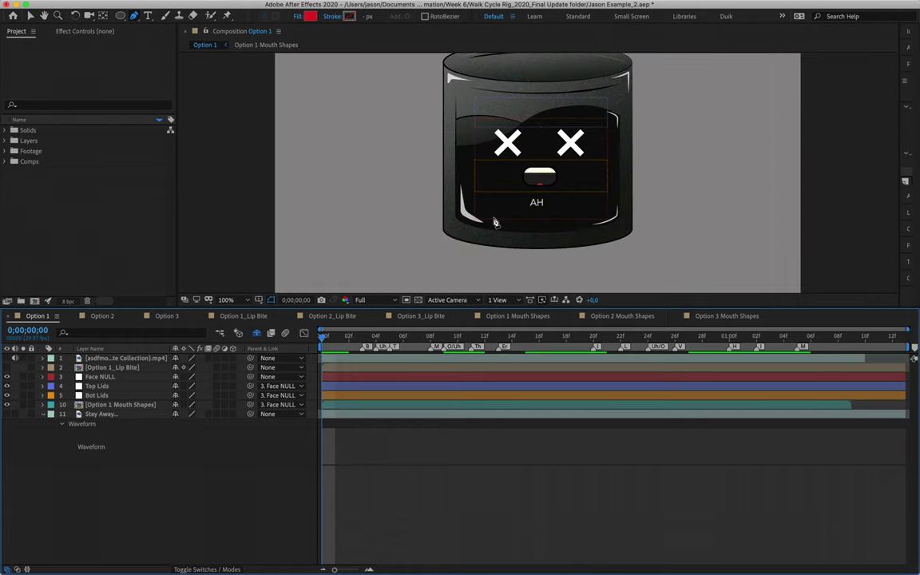
pyautogui.press('h')
pyautogui.moveTo(531, 175); pyautogui.dragTo(498, 197)
pyautogui.press('v')
pyautogui.click(45, 415)
pyautogui.click(105, 414)
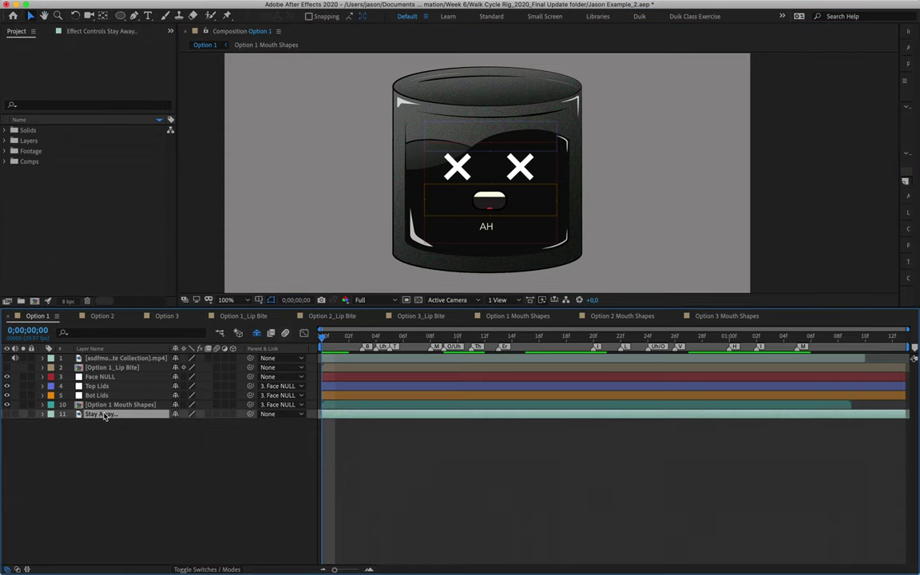
pyautogui.press('Delete')
# Display the audio waveform of the asdfmovie Collection layer and play the Option 1 animation with its sound
pyautogui.click(112, 359)
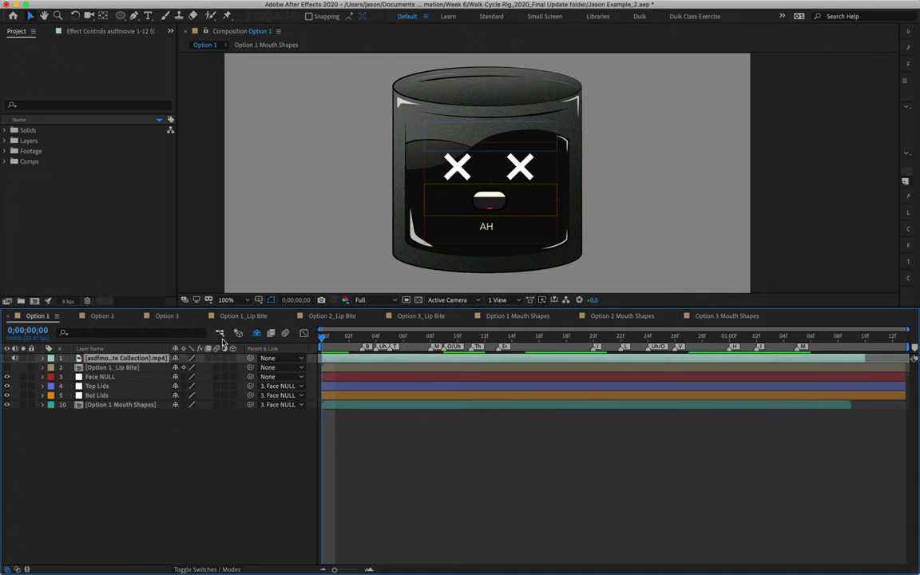
pyautogui.press('l')
pyautogui.press('l')
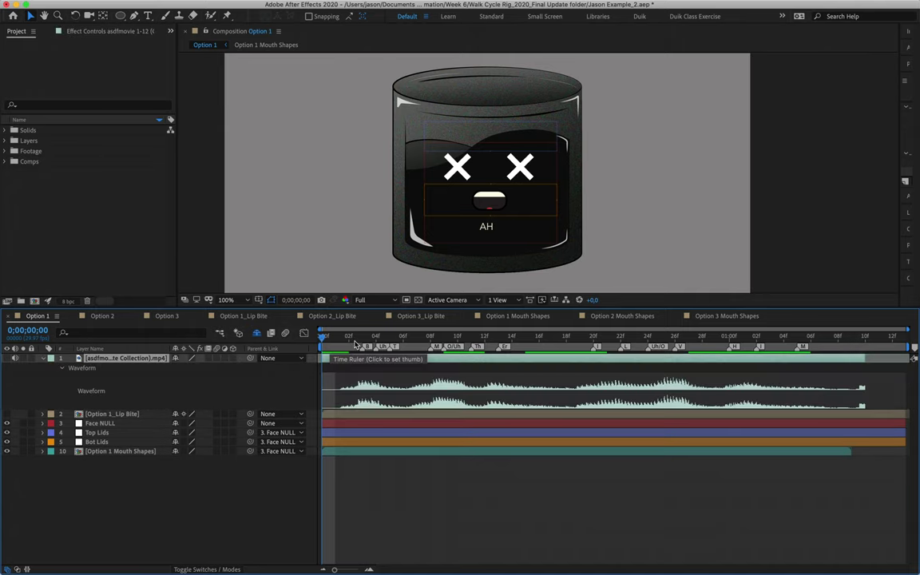
pyautogui.press('space')
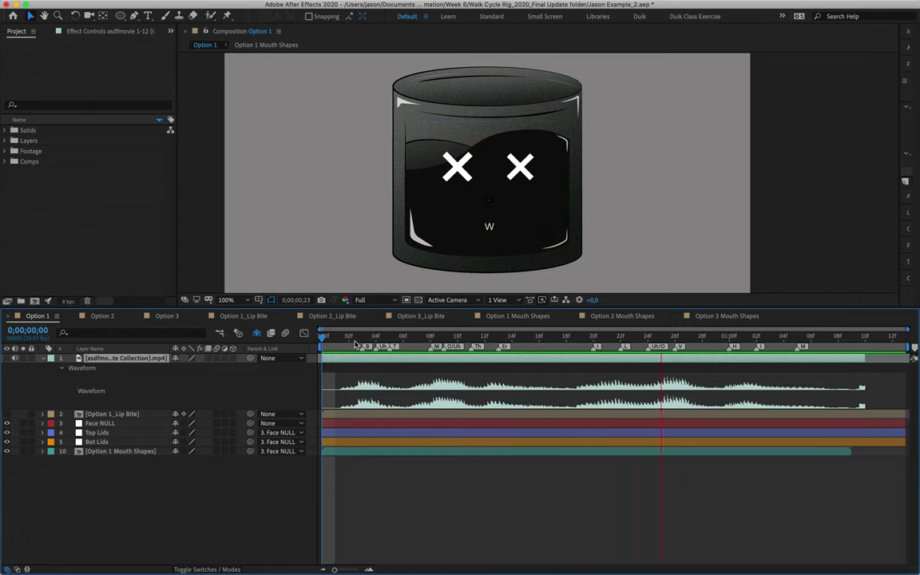
pyautogui.press('space')
# Reveal the shy layers and check the eyes and the SEE ME_Front Liqour layer within the first three frames
pyautogui.moveTo(356, 337)
pyautogui.mouseDown()
pyautogui.moveTo(431, 337)
pyautogui.moveTo(299, 336)
pyautogui.moveTo(349, 340)
pyautogui.mouseUp()
pyautogui.click(255, 332)
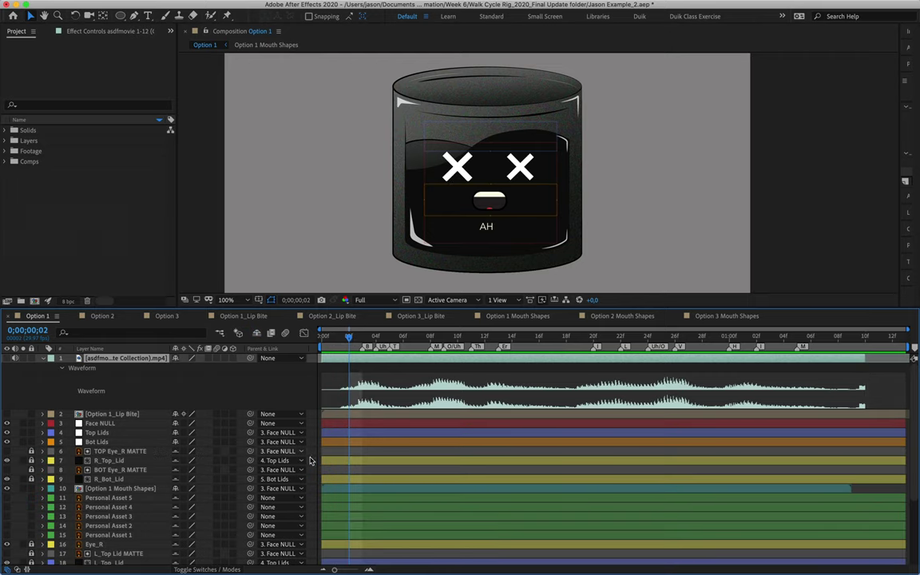
pyautogui.scroll(-5, 337, 541)
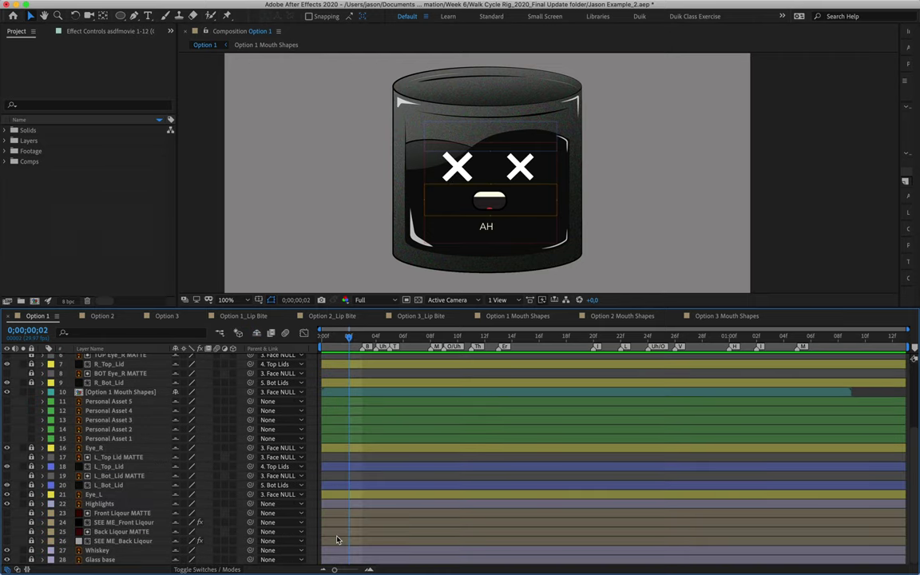
pyautogui.moveTo(348, 339)
pyautogui.mouseDown()
pyautogui.moveTo(363, 339)
pyautogui.moveTo(338, 340)
pyautogui.mouseUp()
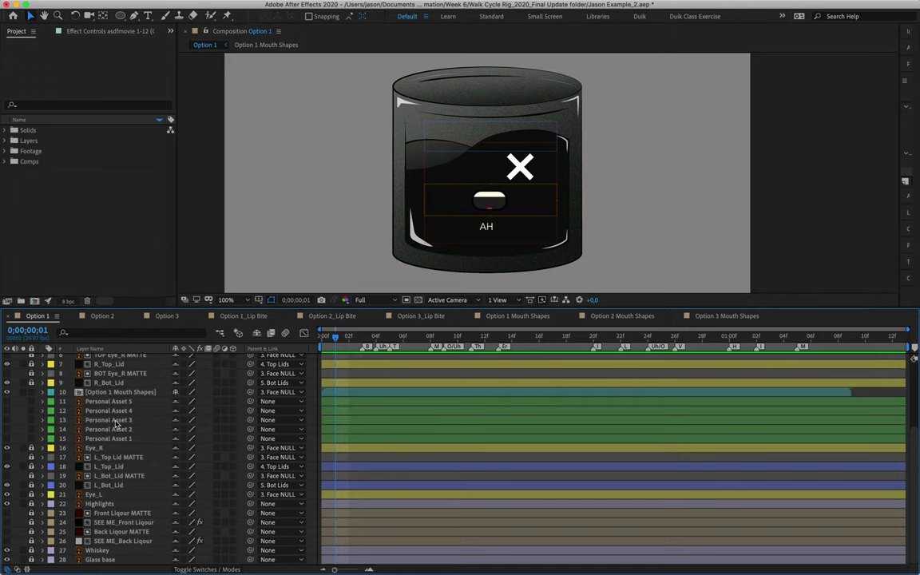
pyautogui.scroll(5, 114, 425)
pyautogui.scroll(-5, 79, 453)
pyautogui.click(7, 524)
pyautogui.click(7, 524)
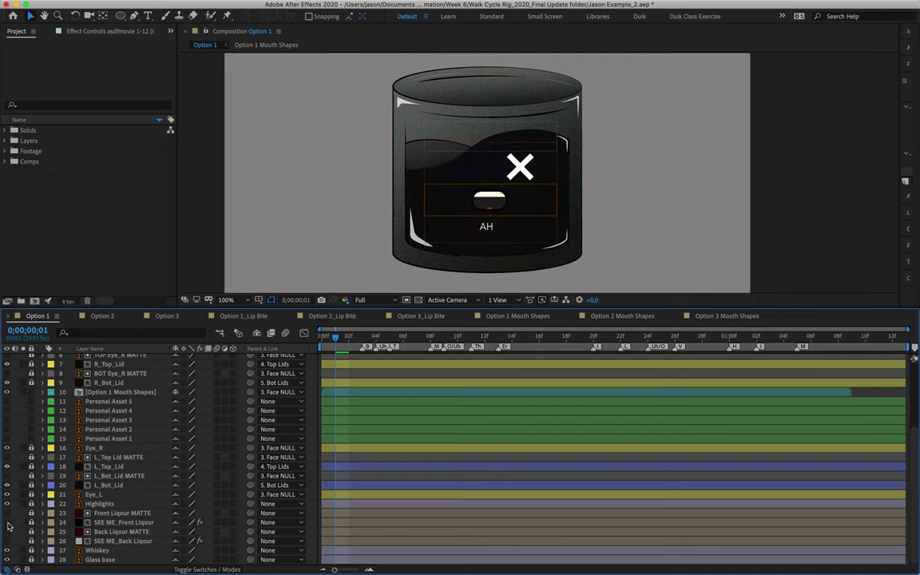
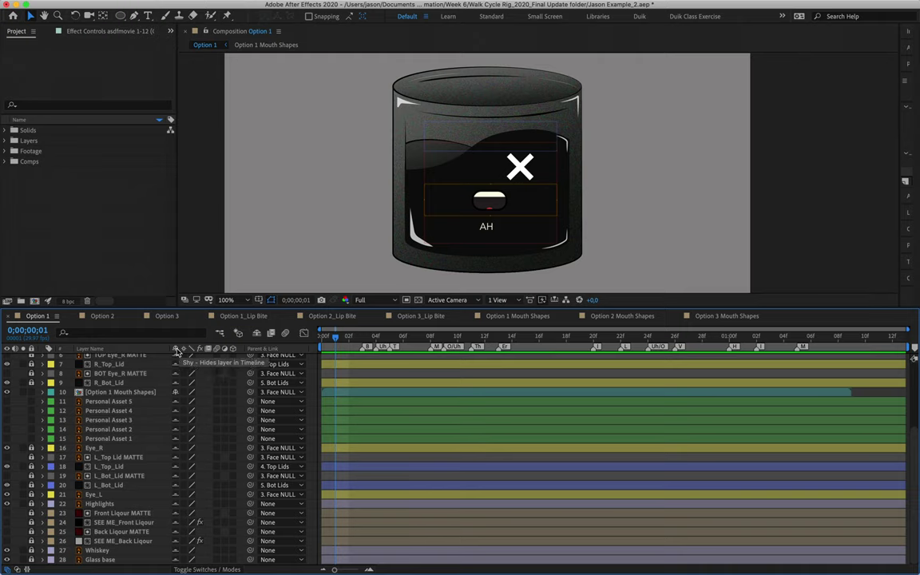
# Hide the shy layers and preview the animation from frame 1
pyautogui.click(251, 333)
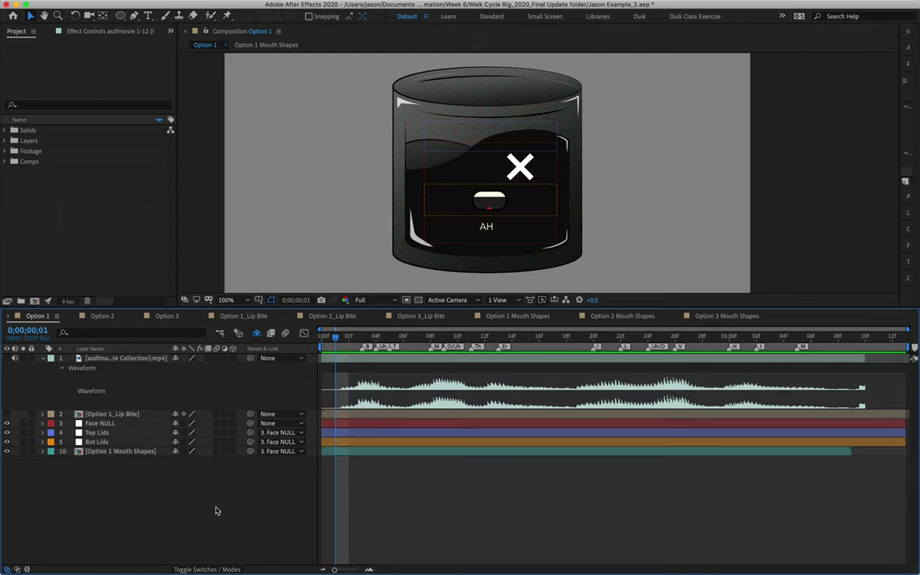
pyautogui.press('space')
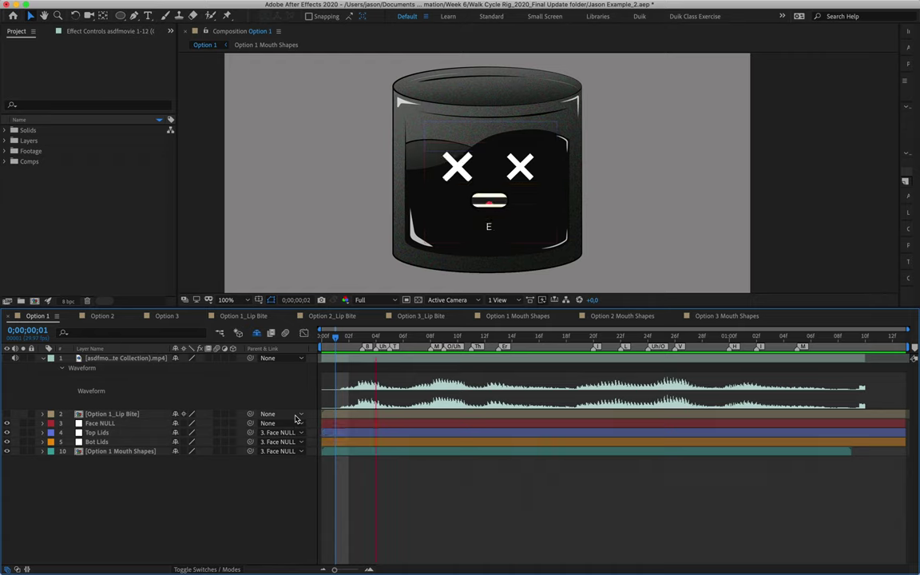
pyautogui.press('space')
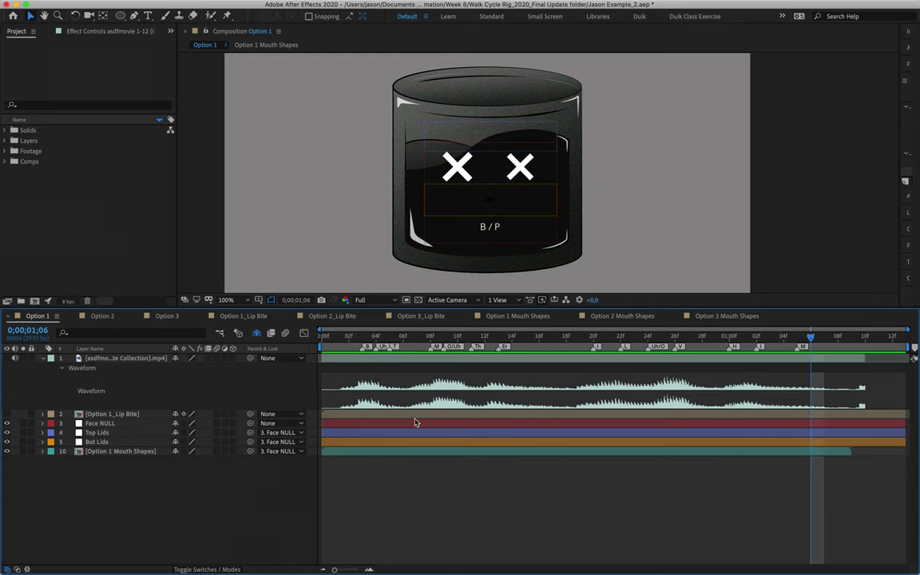
# Make the Option 1_Lip Bite layer visible to check it over the mouth, and delete it
pyautogui.click(101, 417)
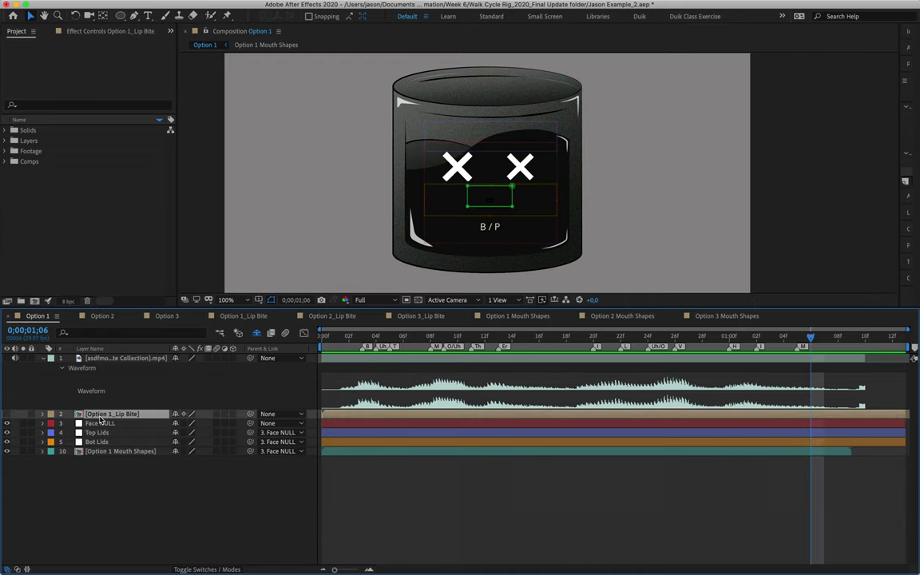
pyautogui.click(7, 415)
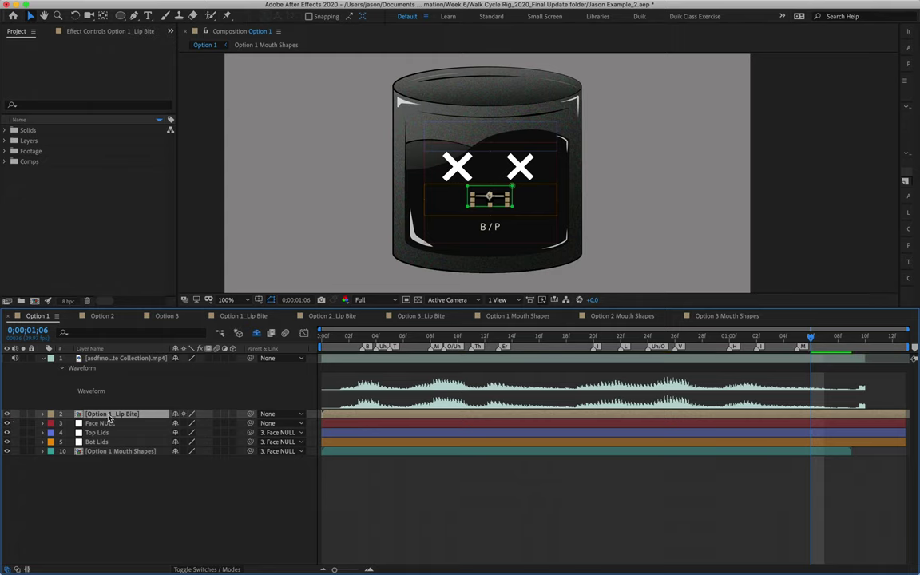
pyautogui.moveTo(379, 334)
pyautogui.mouseDown()
pyautogui.moveTo(383, 328)
pyautogui.moveTo(364, 336)
pyautogui.mouseUp()
pyautogui.click(115, 452)
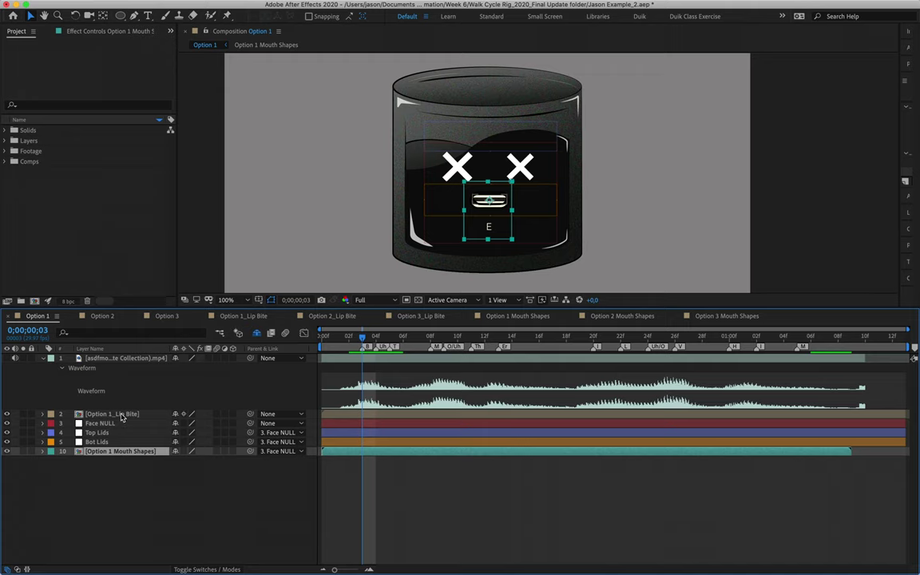
pyautogui.click(120, 415)
pyautogui.press('Delete')
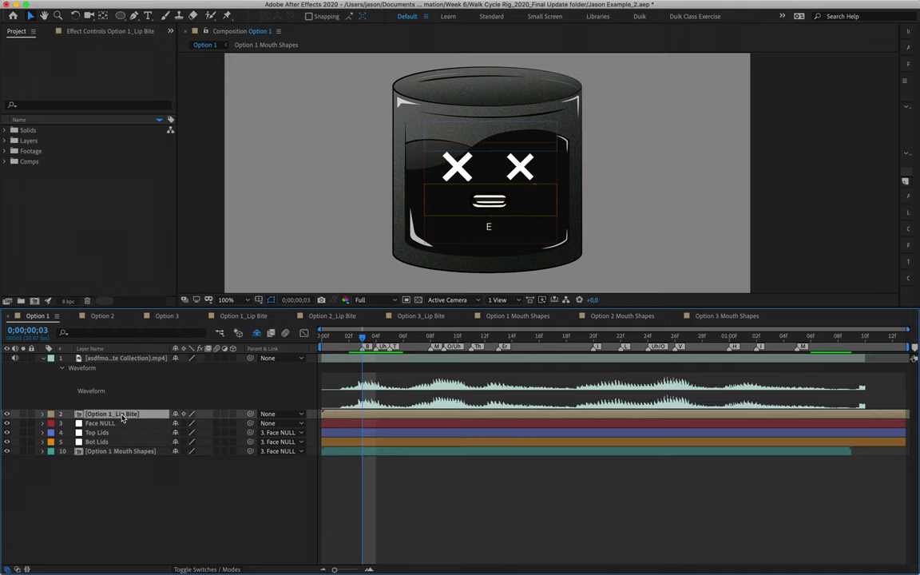
# Enable time remapping on the Option 1 Mouth Shapes layer with the playhead at frame 0
pyautogui.click(124, 441)
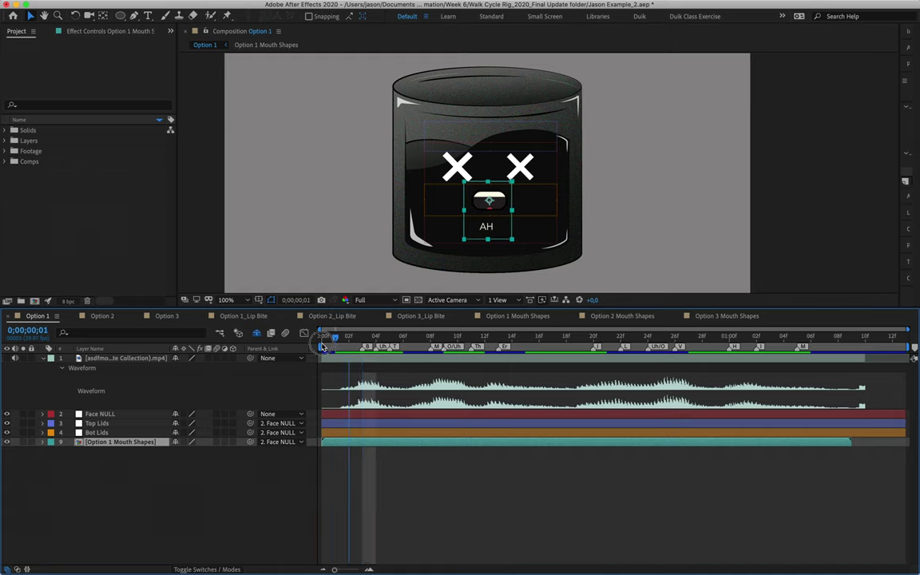
pyautogui.press('Home')
pyautogui.rightClick(143, 441)
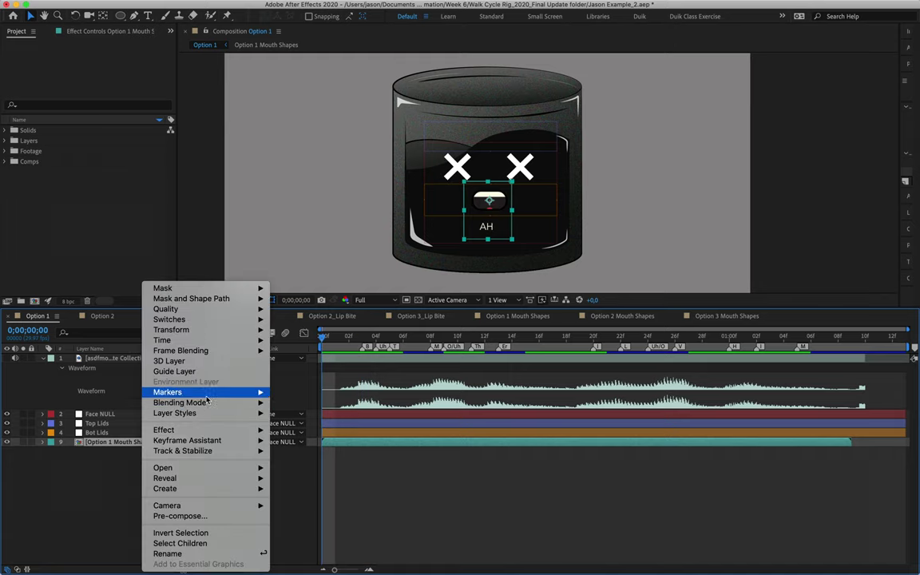
pyautogui.moveTo(202, 341)
pyautogui.click(323, 340)
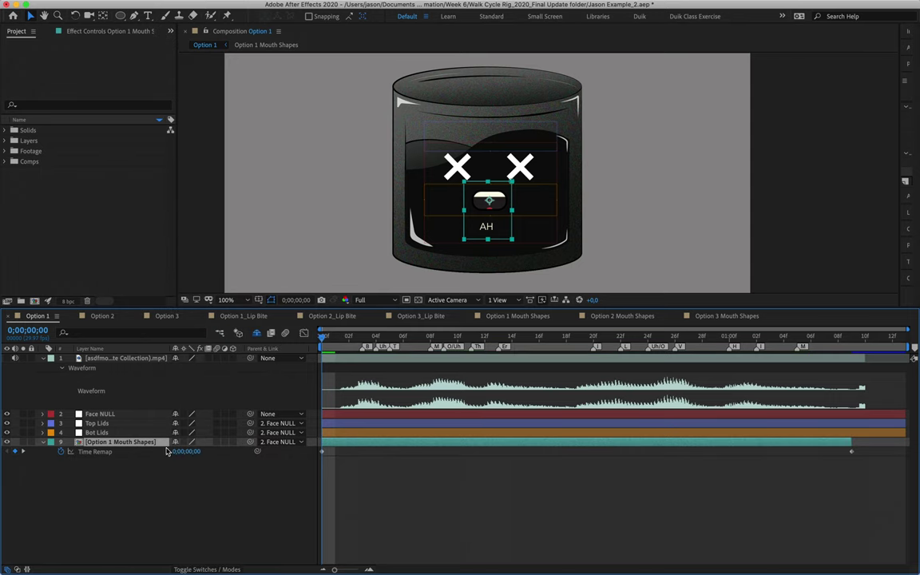
# Extend the Option 1 Mouth Shapes layer to the composition's end, delete its last Time Remap keyframe, and preview the result
pyautogui.moveTo(851, 443); pyautogui.dragTo(907, 446)
pyautogui.click(851, 452)
pyautogui.press('Delete')
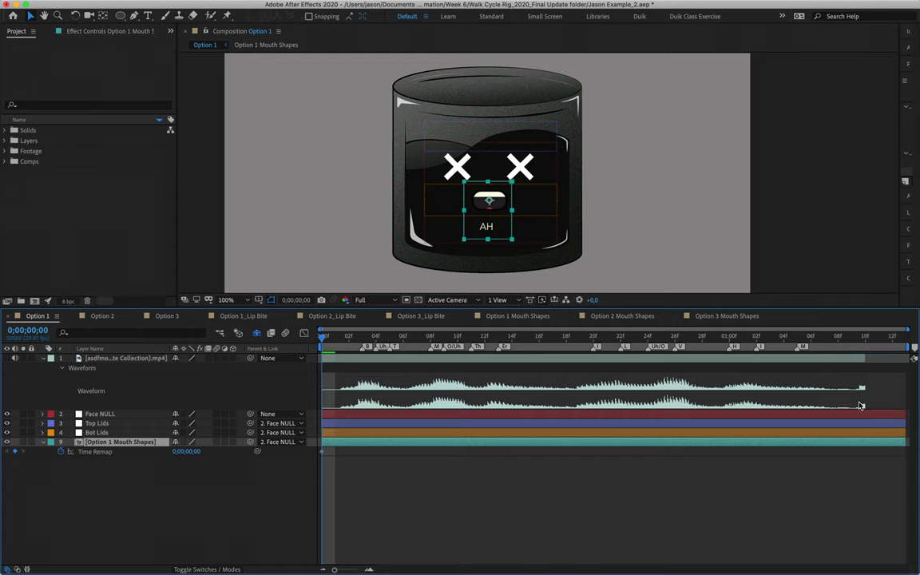
pyautogui.press('space')
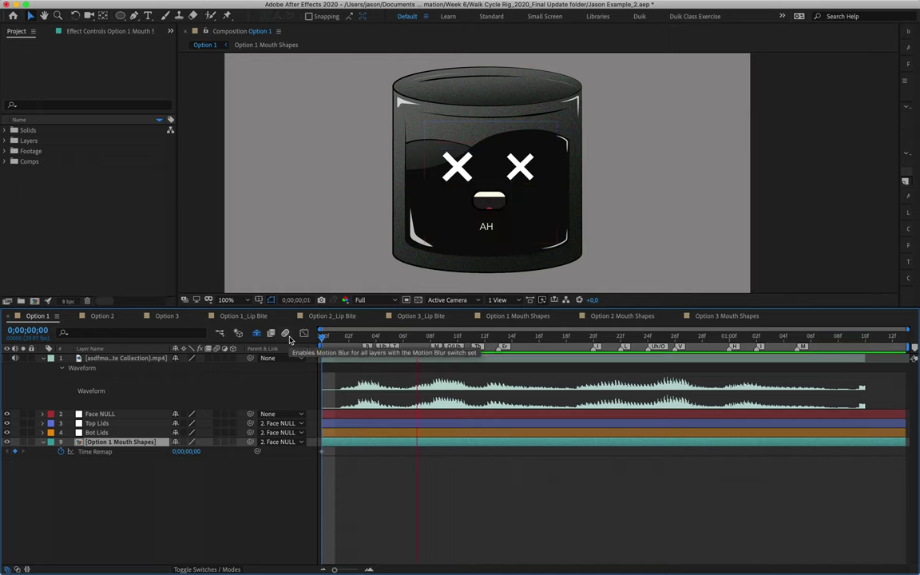
pyautogui.press('space')
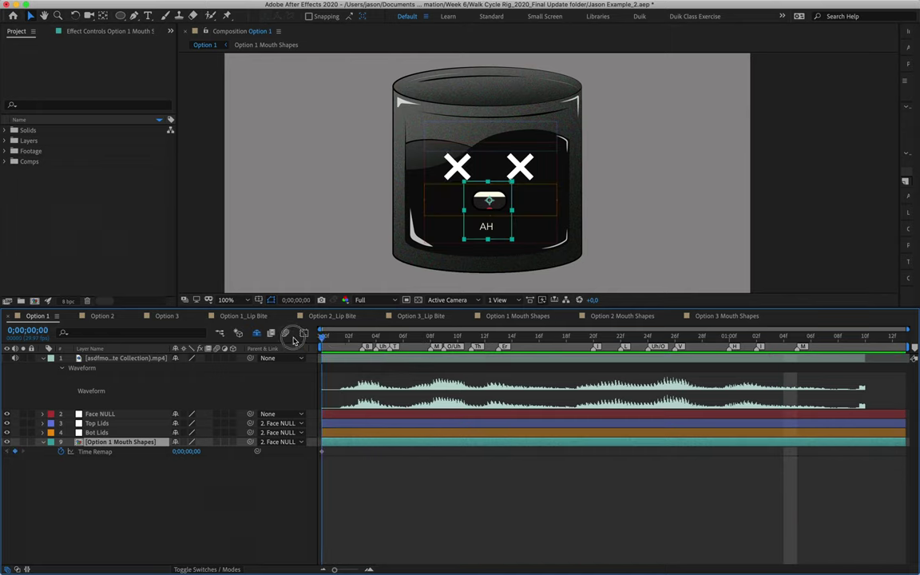
# Turn off the visibility of the Face NULL, Top Lids and Bot Lids layers
pyautogui.click(100, 414)
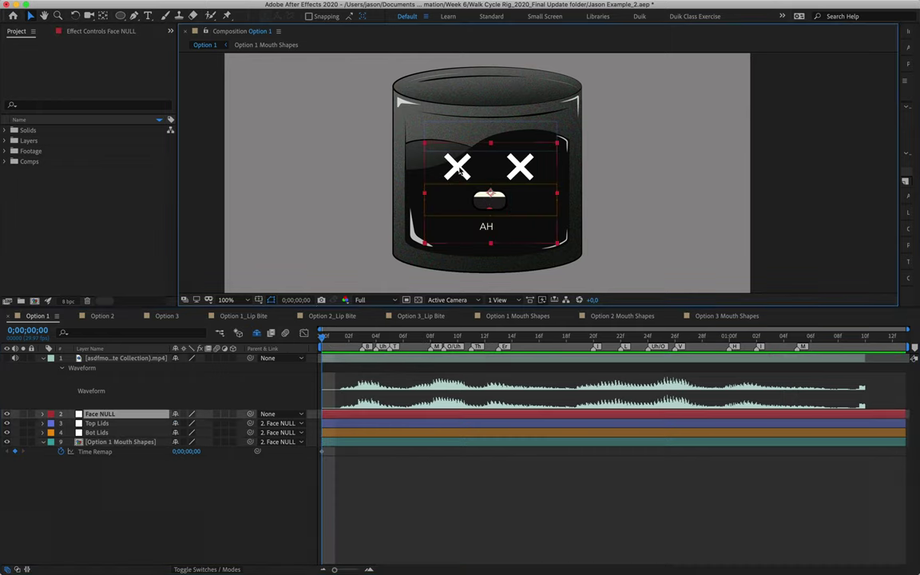
pyautogui.click(8, 414)
pyautogui.click(7, 423)
pyautogui.click(7, 433)
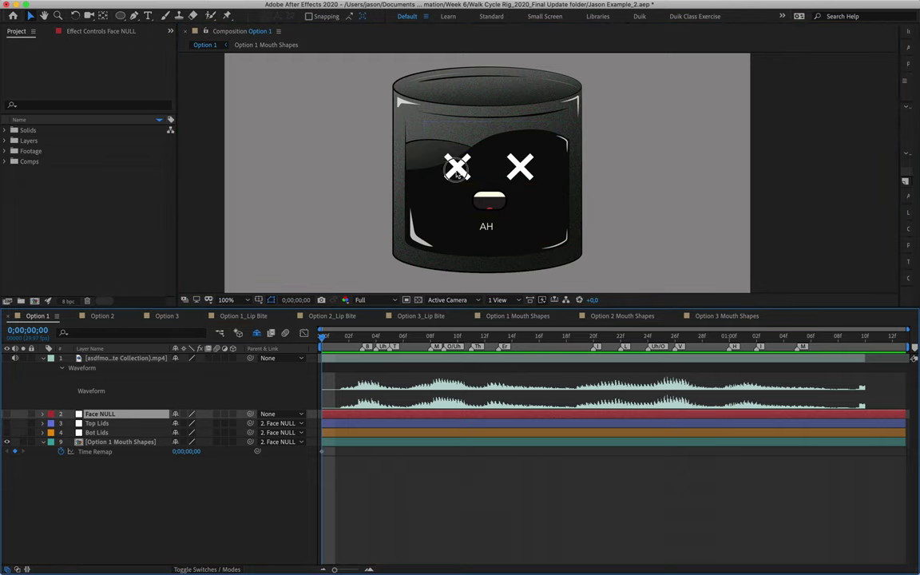
pyautogui.click(455, 170)
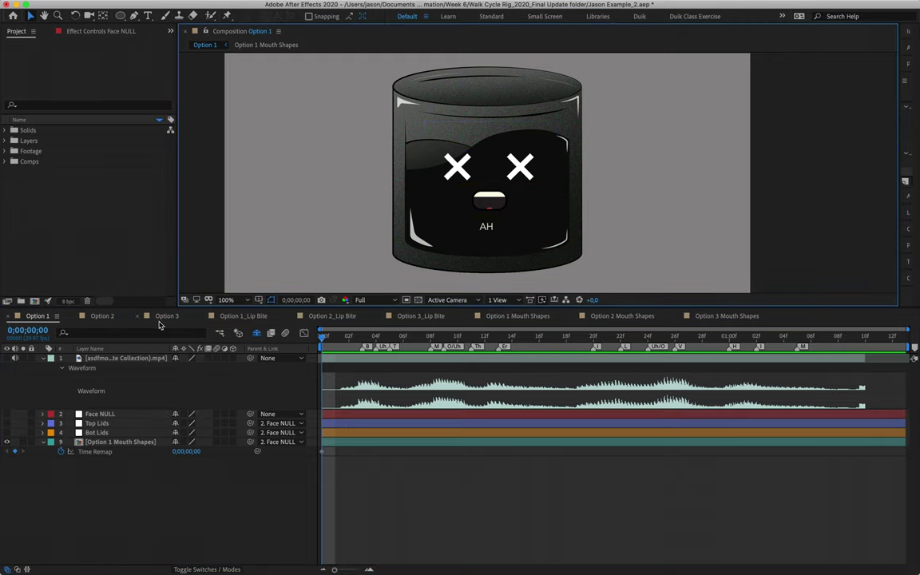
# Reveal the shy layers and toggle Eye_R and Eye_L off and on to identify which eye each one controls
pyautogui.click(256, 332)
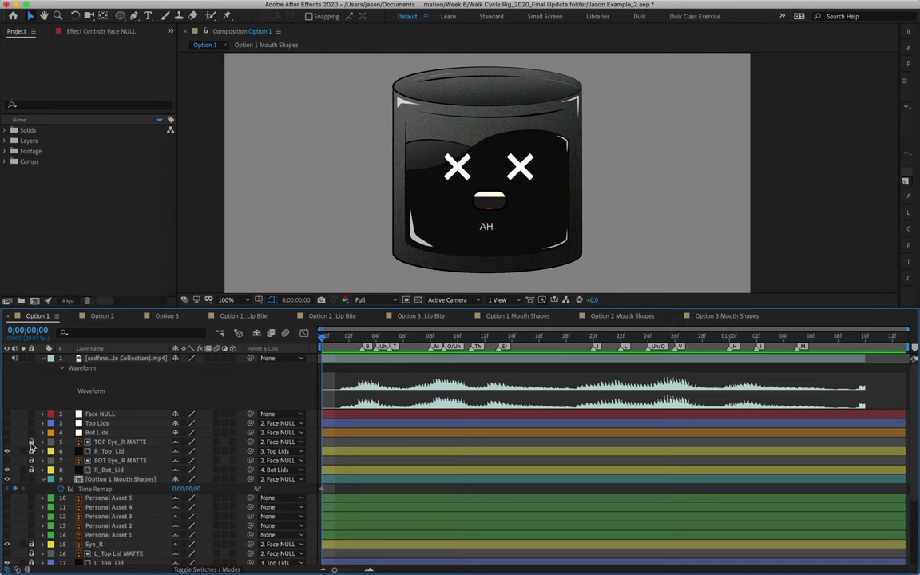
pyautogui.click(7, 471)
pyautogui.click(7, 480)
pyautogui.scroll(-5, 43, 481)
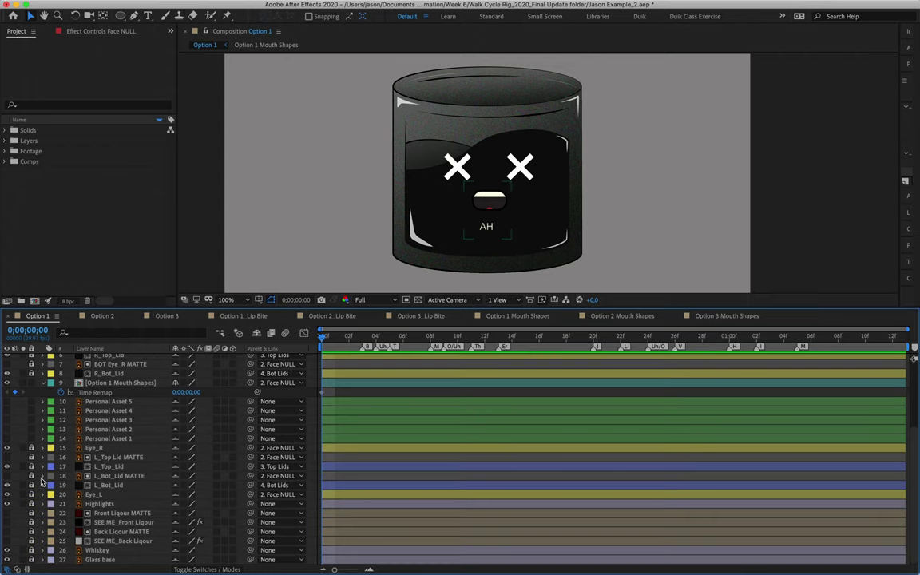
pyautogui.click(8, 450)
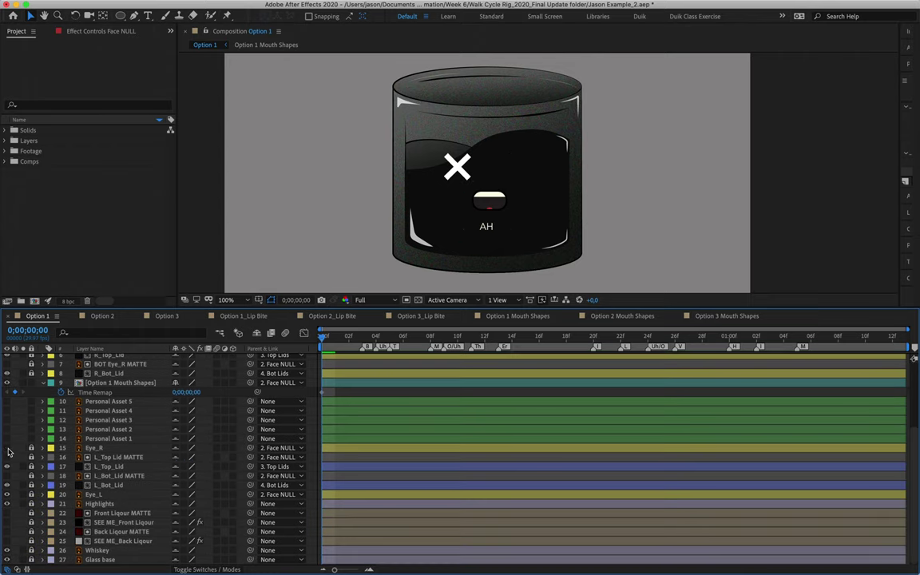
pyautogui.click(8, 450)
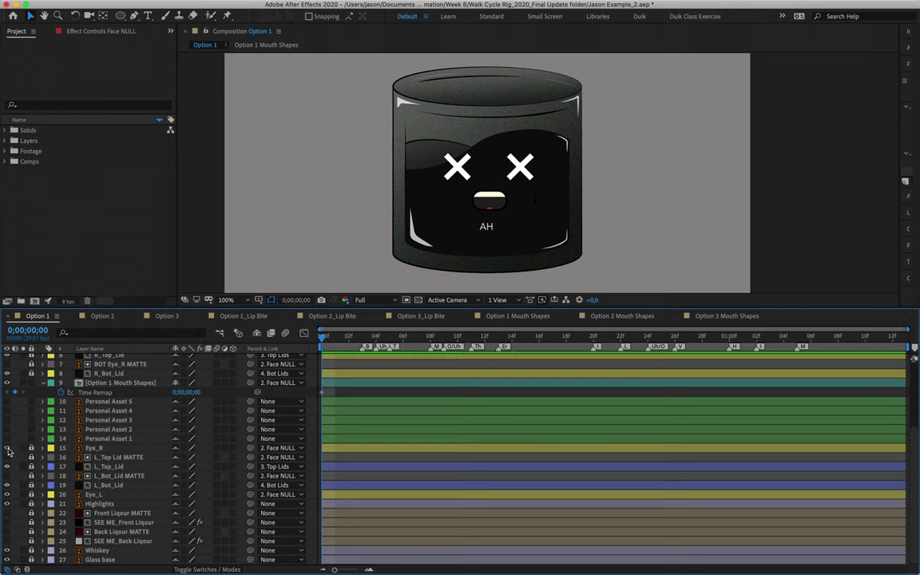
pyautogui.click(8, 495)
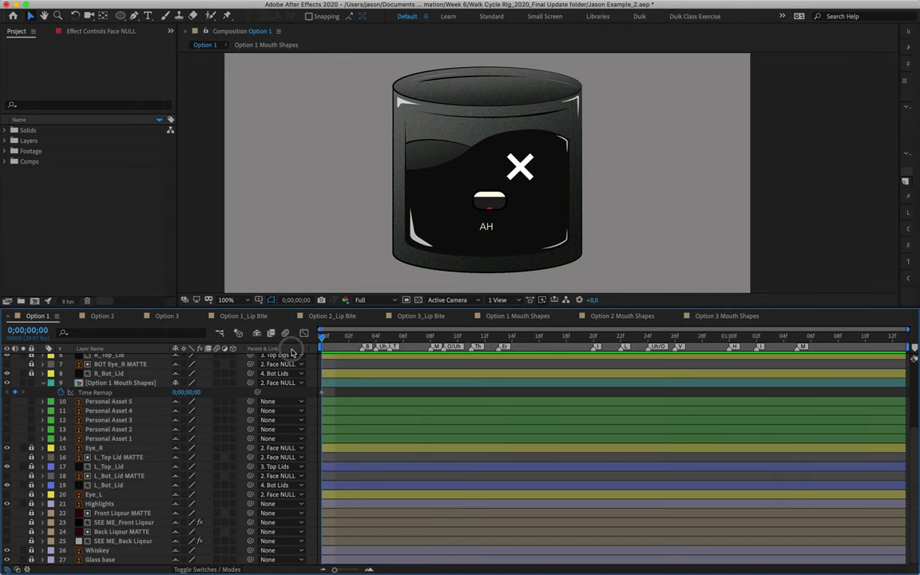
pyautogui.click(7, 494)
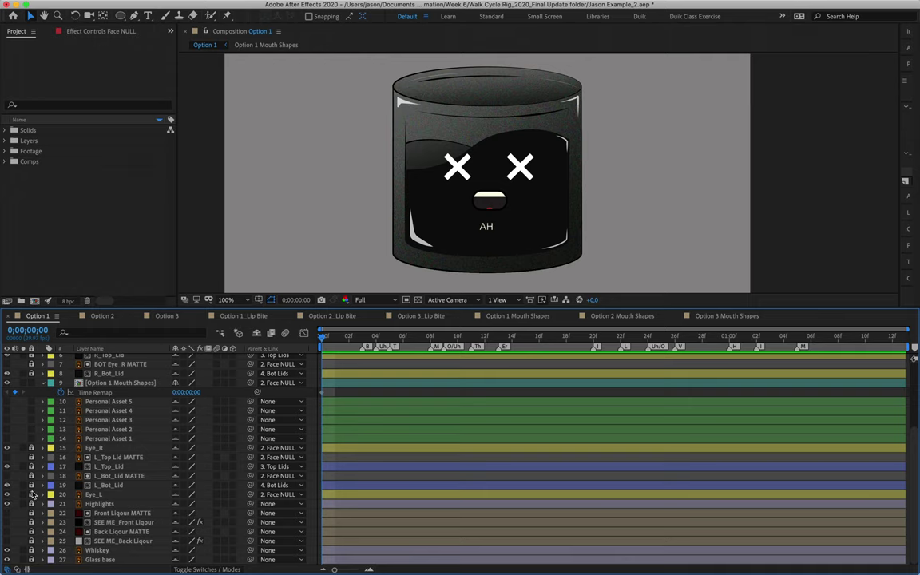
# Unlock Eye_L, remove all of its Scale keyframes at frame 0, and collapse its properties
pyautogui.click(100, 495)
pyautogui.press('s')
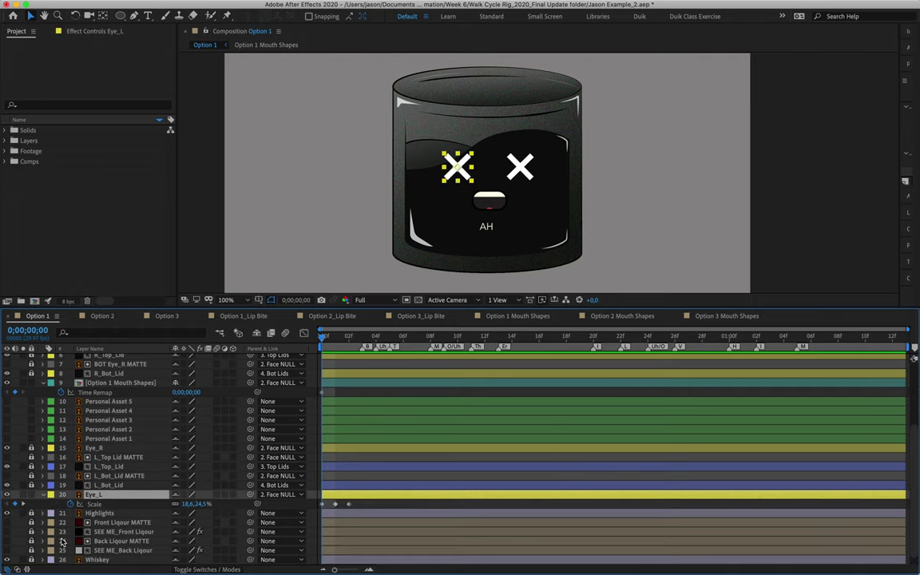
pyautogui.click(70, 504)
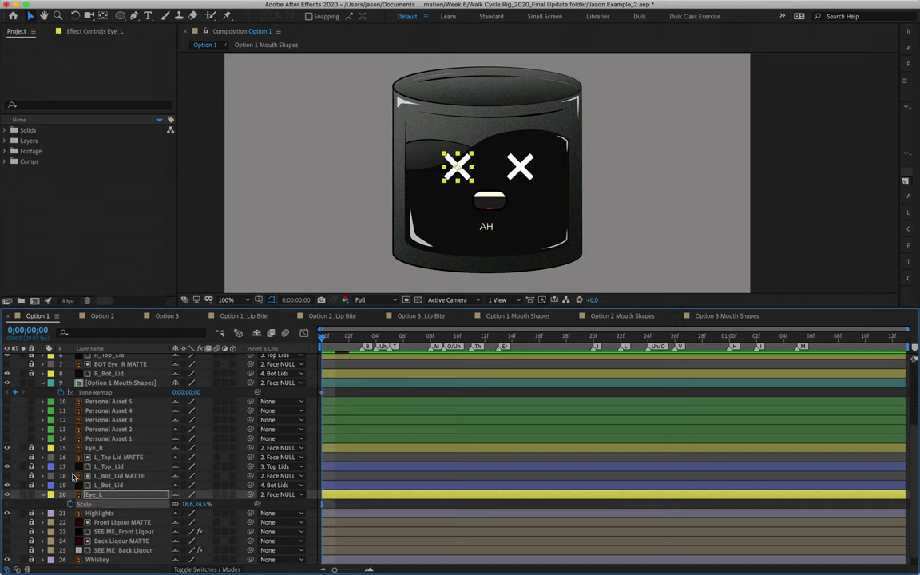
pyautogui.click(44, 495)
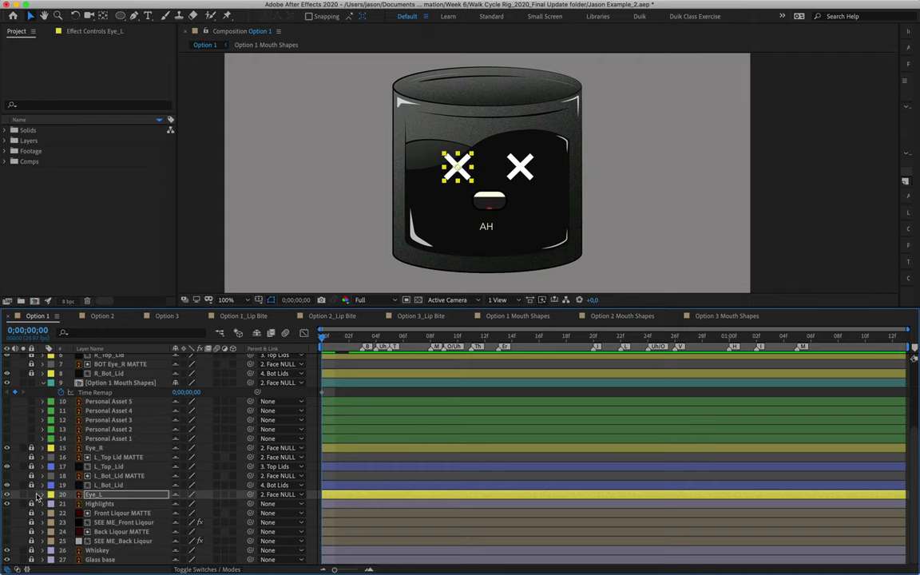
# Lock the Eye_L layer again and hide the shy layers
pyautogui.click(31, 494)
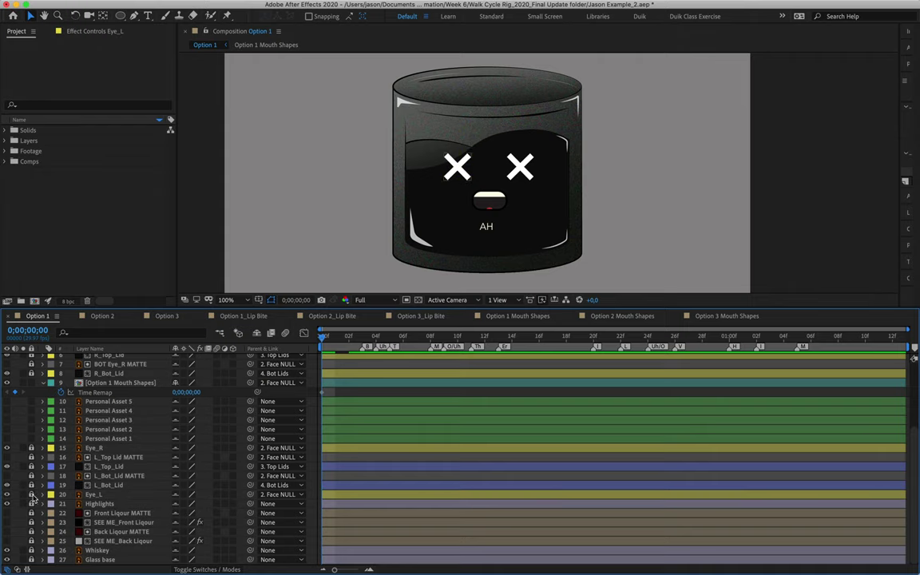
pyautogui.click(255, 333)
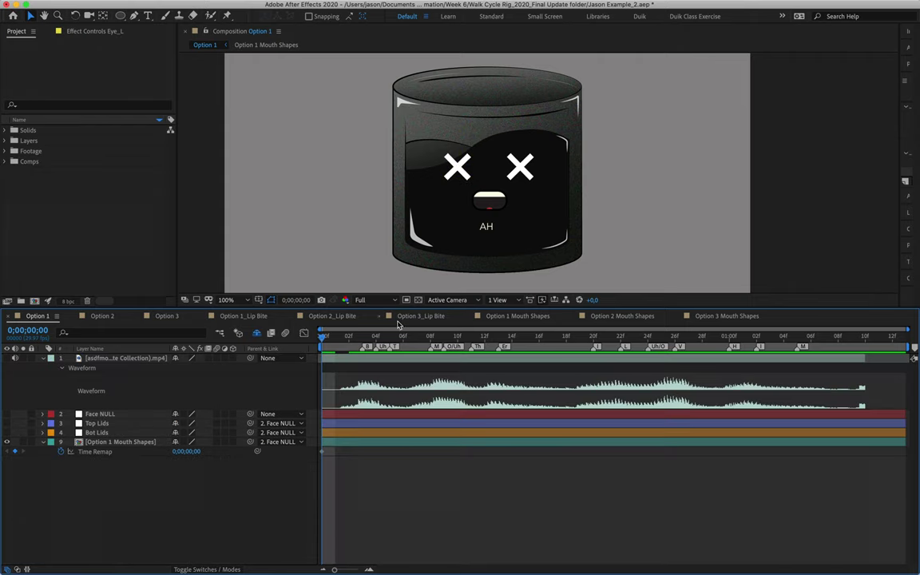
# Try a K/GH Time Remap keyframe at frame 3 on Option 1 Mouth Shapes and scrub from frame 0 to check the transition
pyautogui.click(364, 336)
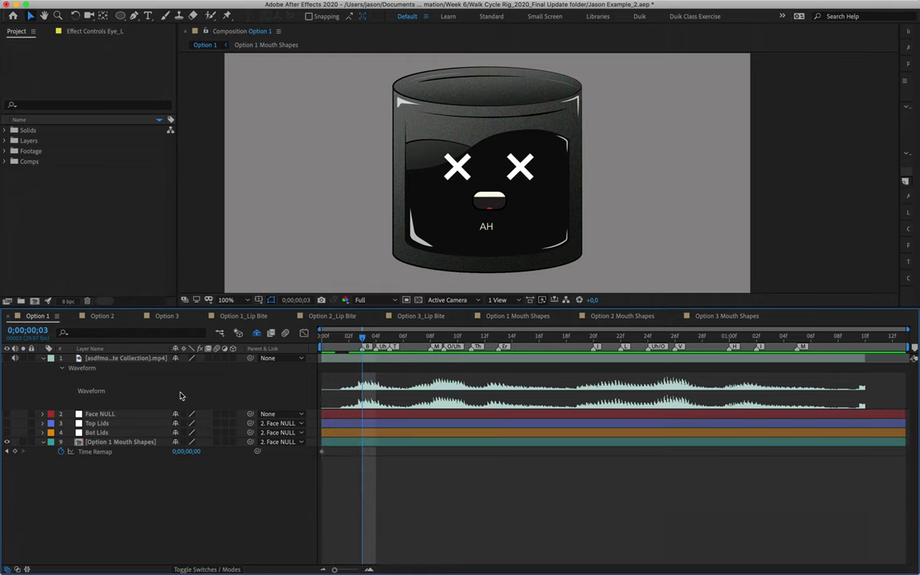
pyautogui.click(128, 443)
pyautogui.rightClick(324, 452)
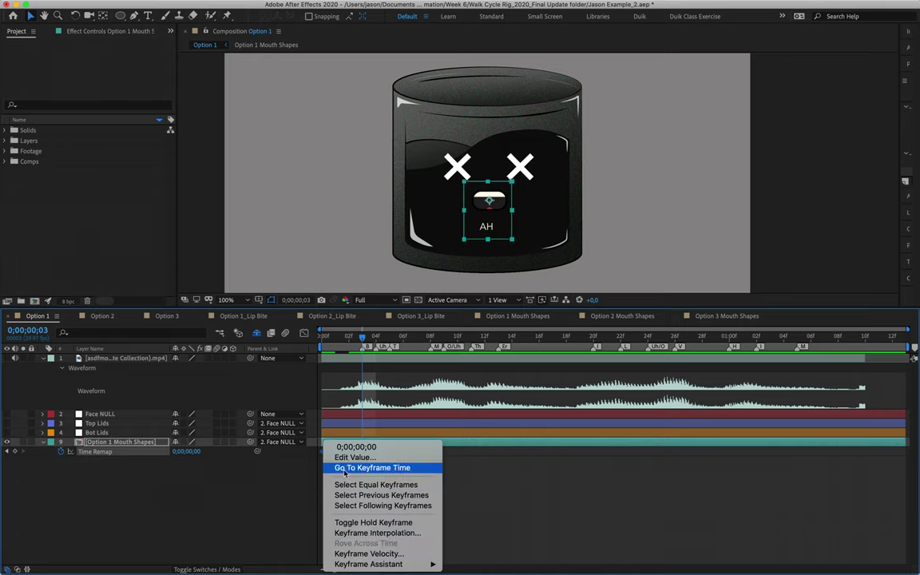
pyautogui.click(369, 523)
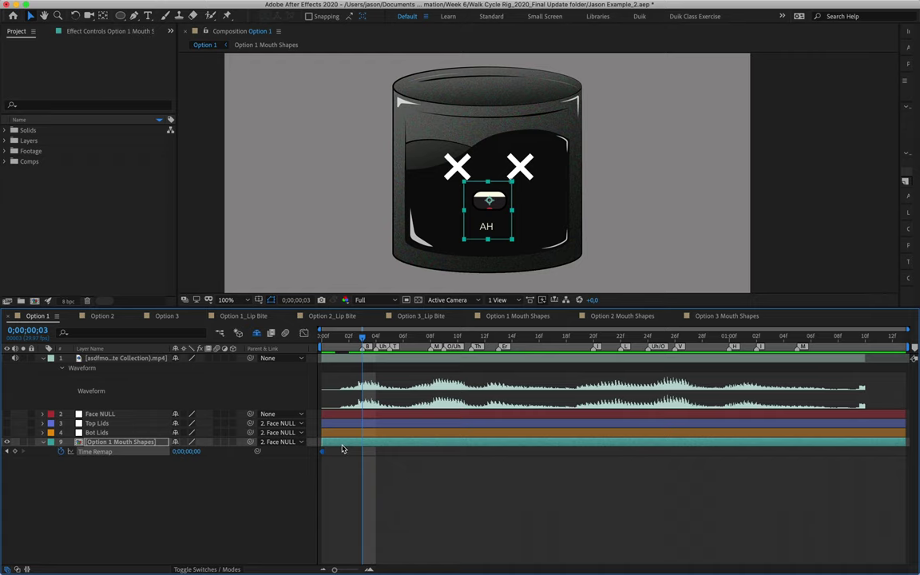
pyautogui.moveTo(195, 452); pyautogui.dragTo(528, 438)
pyautogui.click(391, 479)
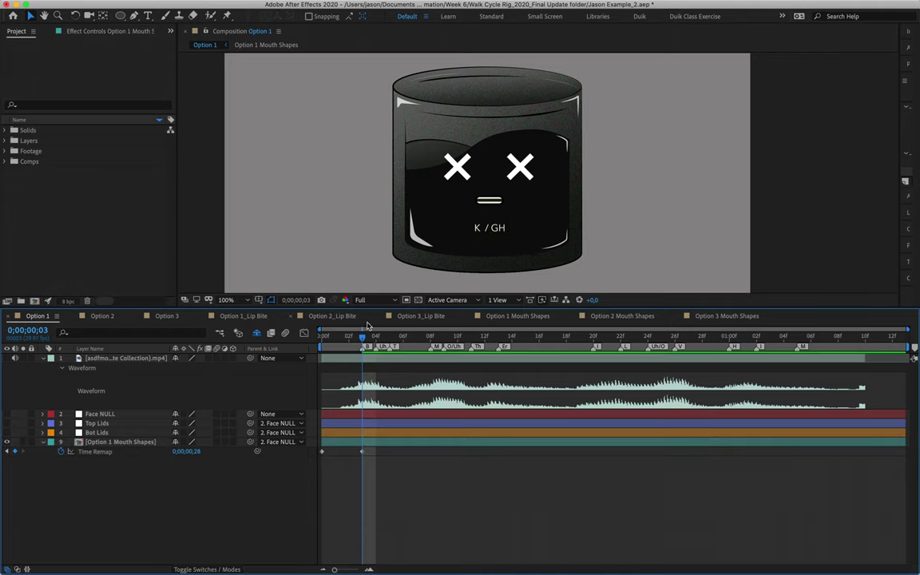
pyautogui.click(322, 336)
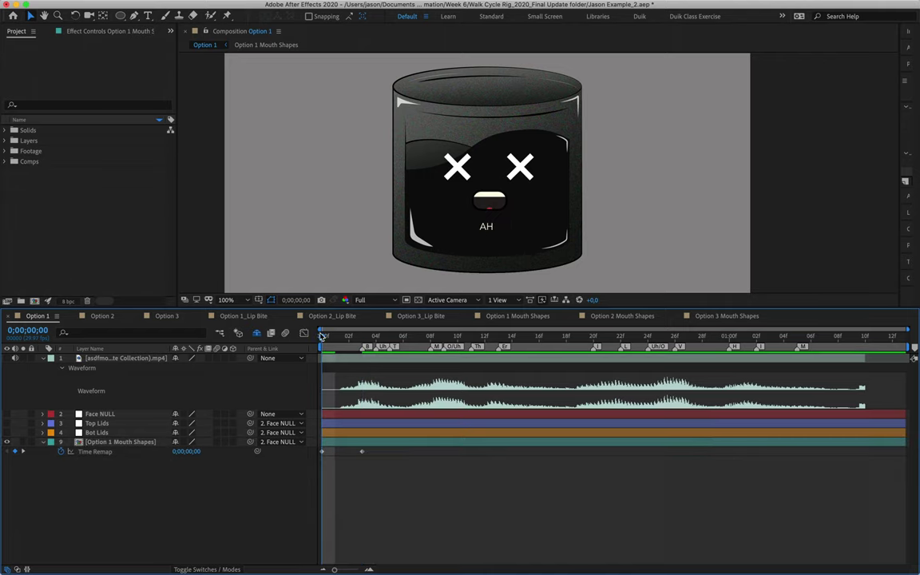
pyautogui.moveTo(323, 337); pyautogui.dragTo(364, 340)
# Convert the frame 0 Time Remap keyframe to a hold keyframe and delete the one at frame 3
pyautogui.click(322, 451)
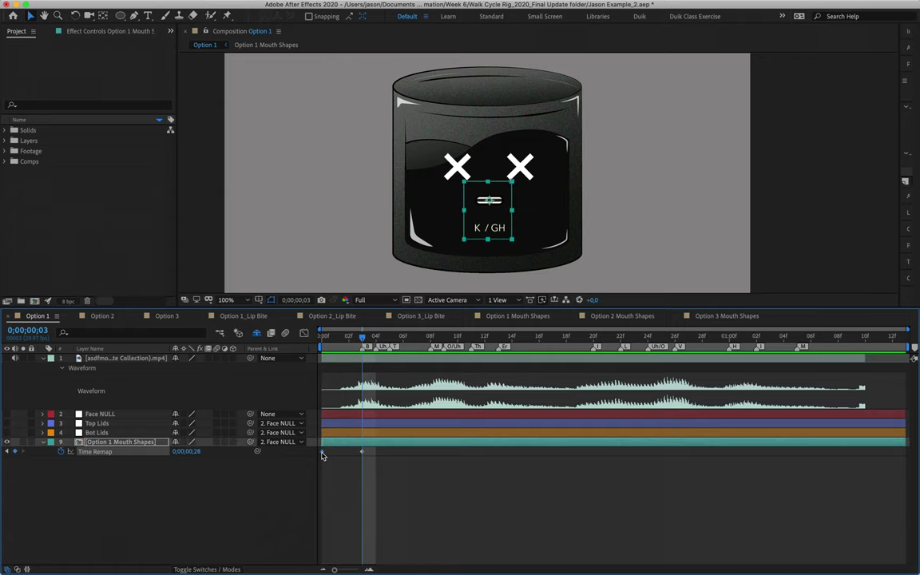
pyautogui.rightClick(322, 452)
pyautogui.click(364, 522)
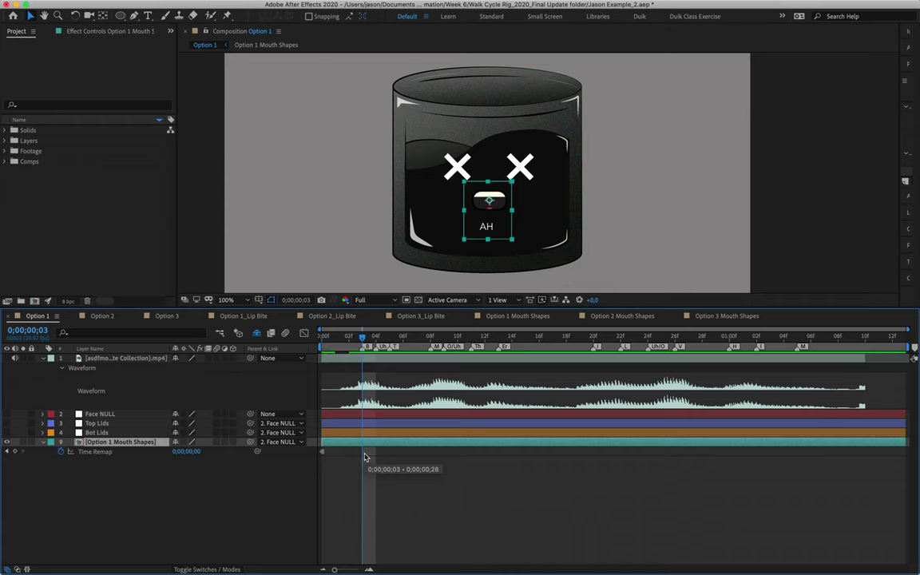
# Set Time Remap to 0;00;01;06 at frame 3 for the B/P mouth shape and look over the Option 1 Mouth Shapes composition
pyautogui.press('.')
pyautogui.press('space')
pyautogui.moveTo(485, 192); pyautogui.dragTo(501, 112)
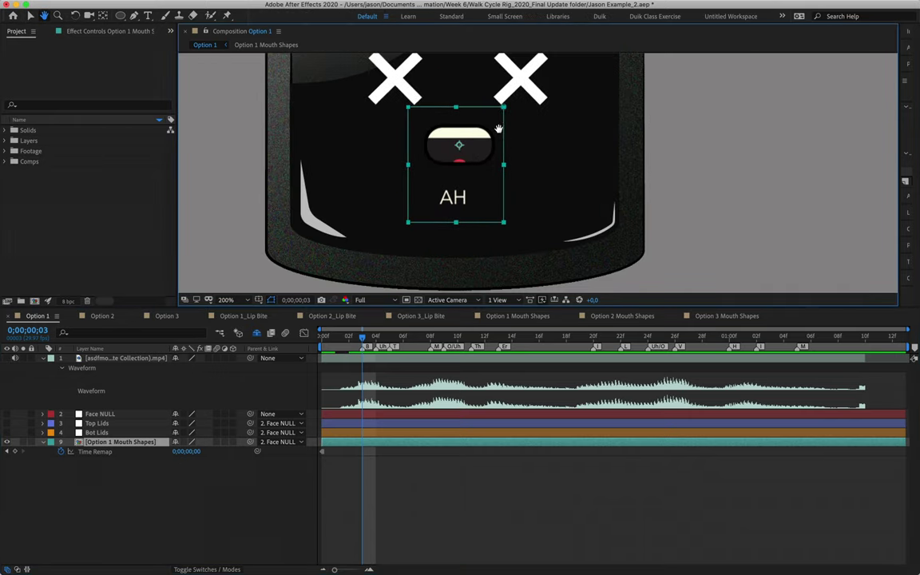
pyautogui.click(196, 453)
pyautogui.moveTo(197, 453); pyautogui.dragTo(422, 473)
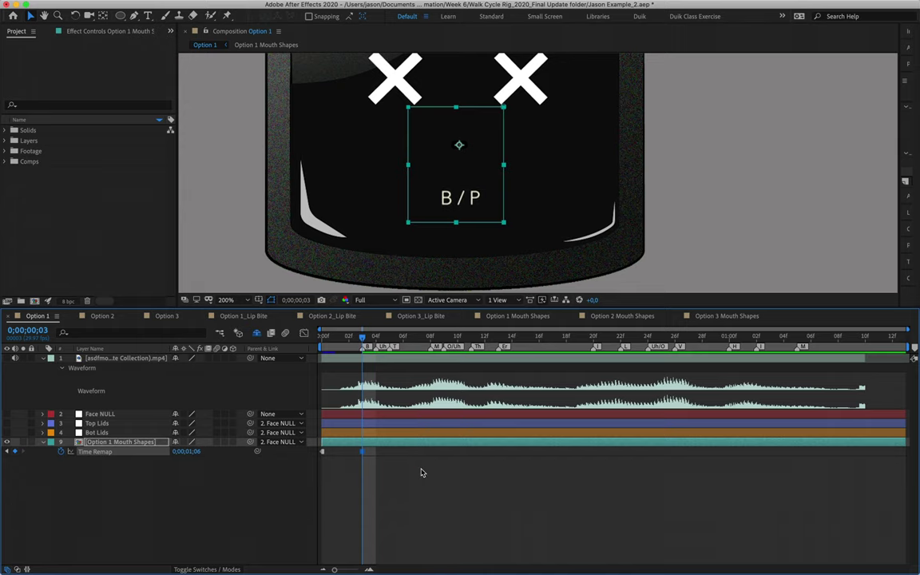
pyautogui.doubleClick(121, 442)
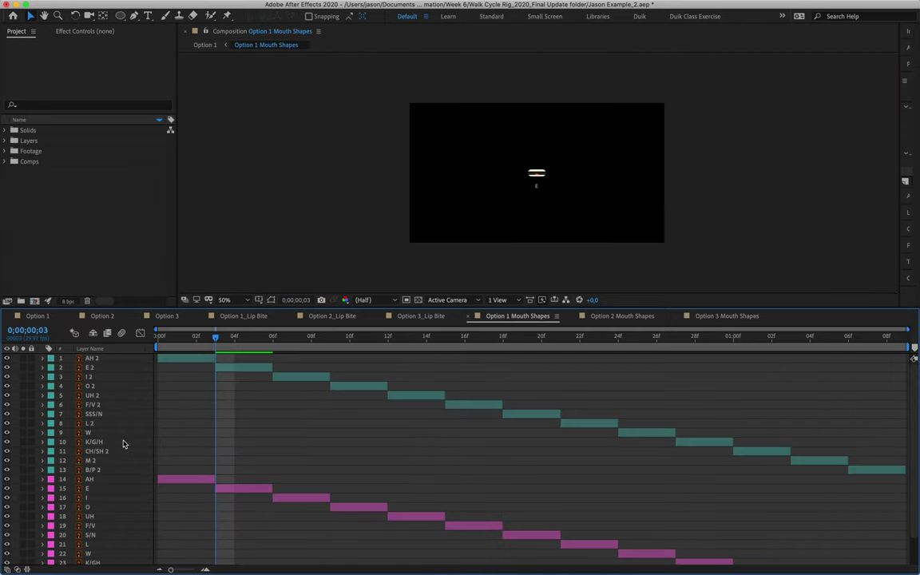
pyautogui.click(37, 316)
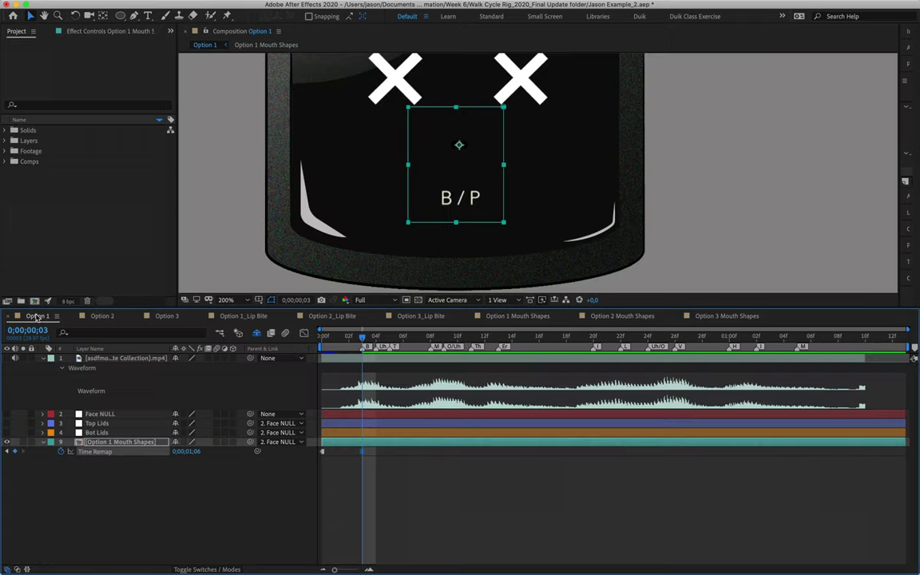
# Set Time Remap to 0;00;00;13 (UH) at frame 4 and key a mouth shape for the T marker at frame 5
pyautogui.press('pagedown')
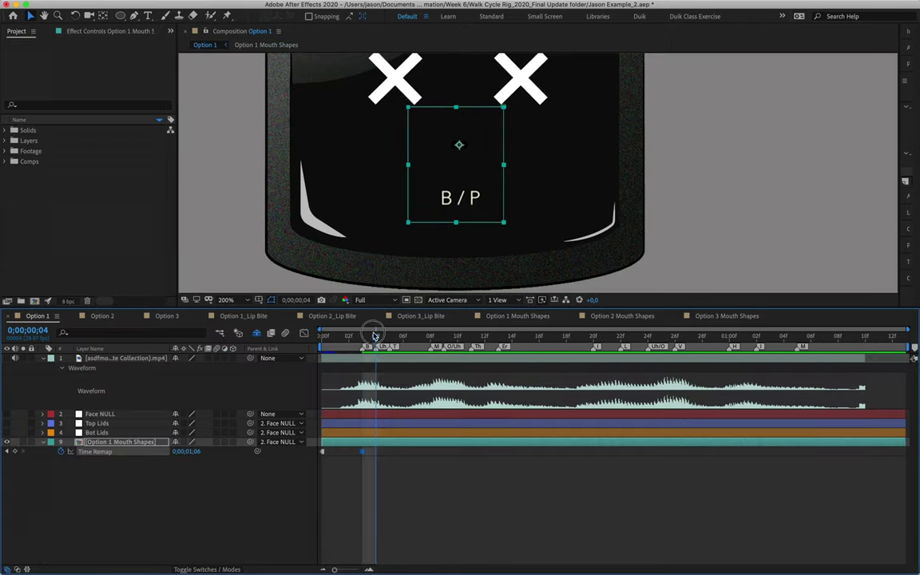
pyautogui.moveTo(198, 453); pyautogui.dragTo(98, 451)
pyautogui.click(390, 341)
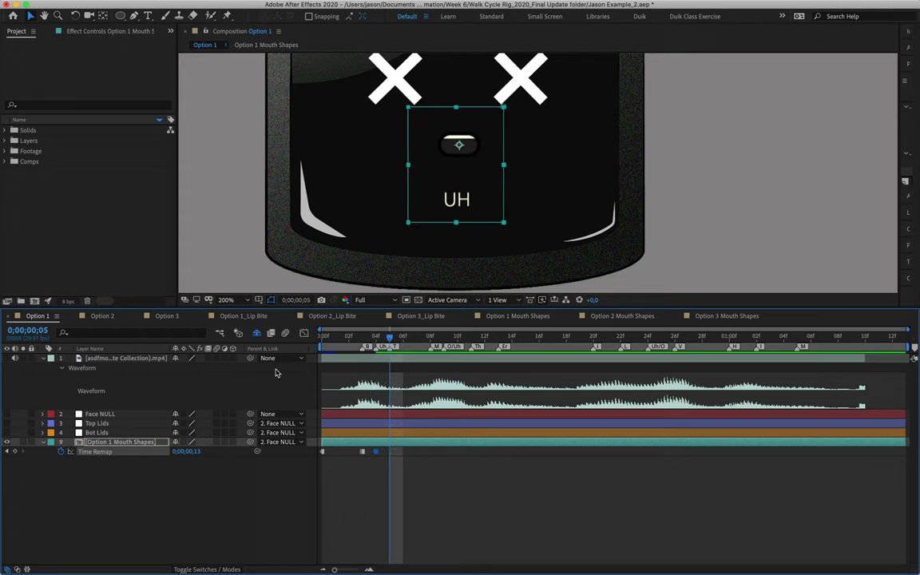
pyautogui.moveTo(197, 453); pyautogui.dragTo(260, 449)
# Set Time Remap to 0;00;01;04 (M) at frame 8 and 0;00;00;13 (UH) at frame 9
pyautogui.click(430, 337)
pyautogui.click(445, 337)
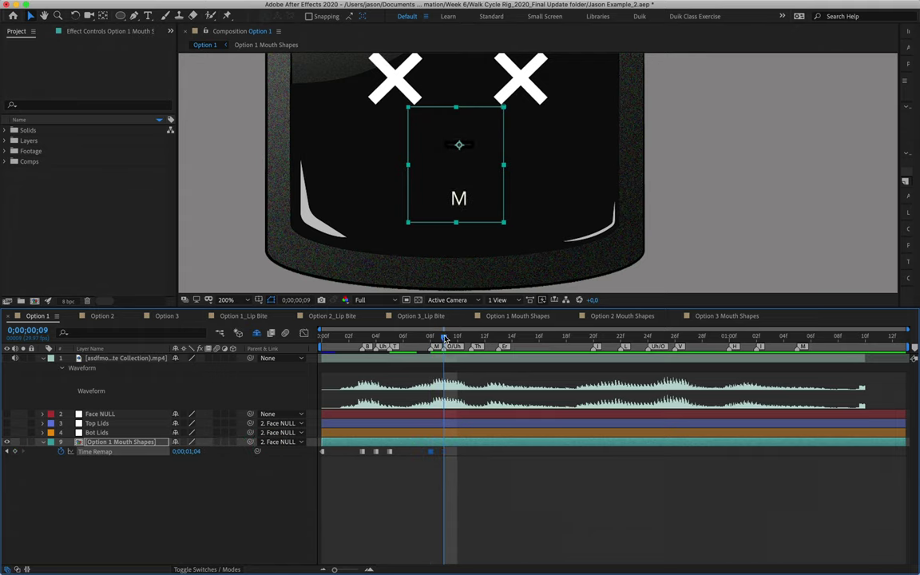
pyautogui.moveTo(198, 453); pyautogui.dragTo(88, 460)
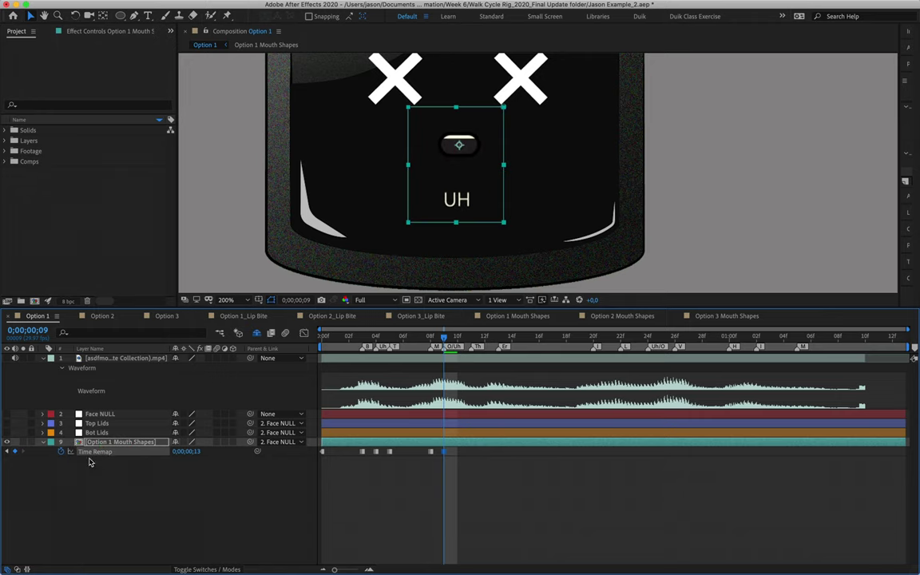
# Set Time Remap to 0;00;00;19 (SSS/N) at frame 11 and 0;00;00;27 (K/GH) at frame 13
pyautogui.click(470, 337)
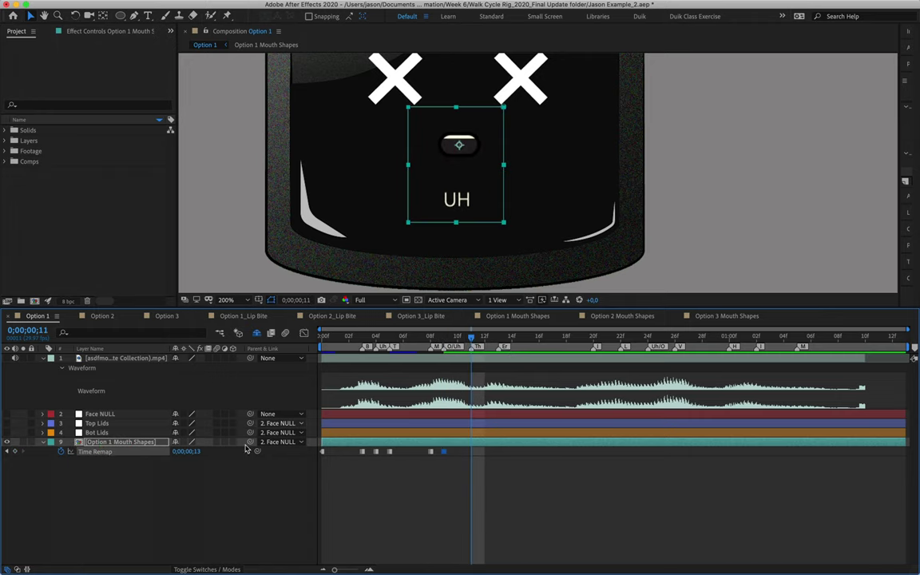
pyautogui.moveTo(198, 453); pyautogui.dragTo(228, 450)
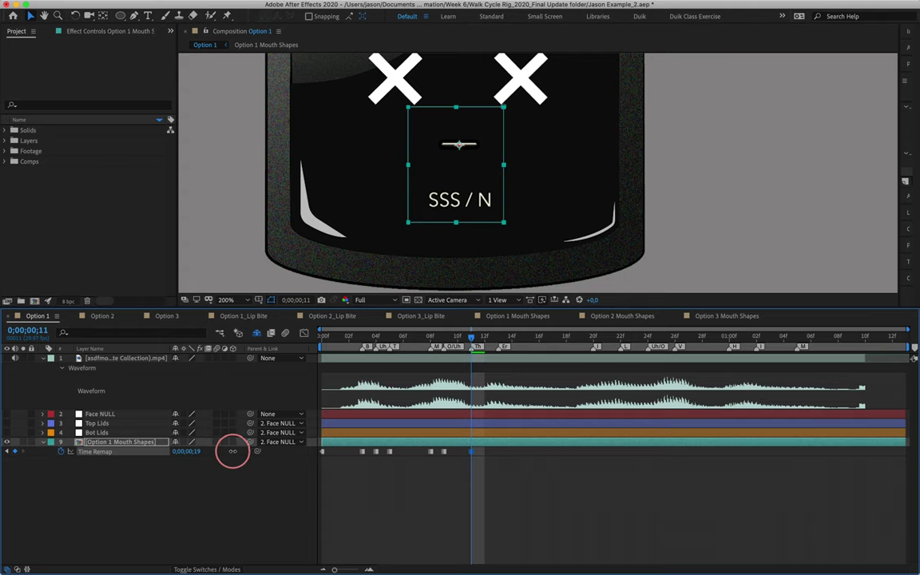
pyautogui.click(500, 337)
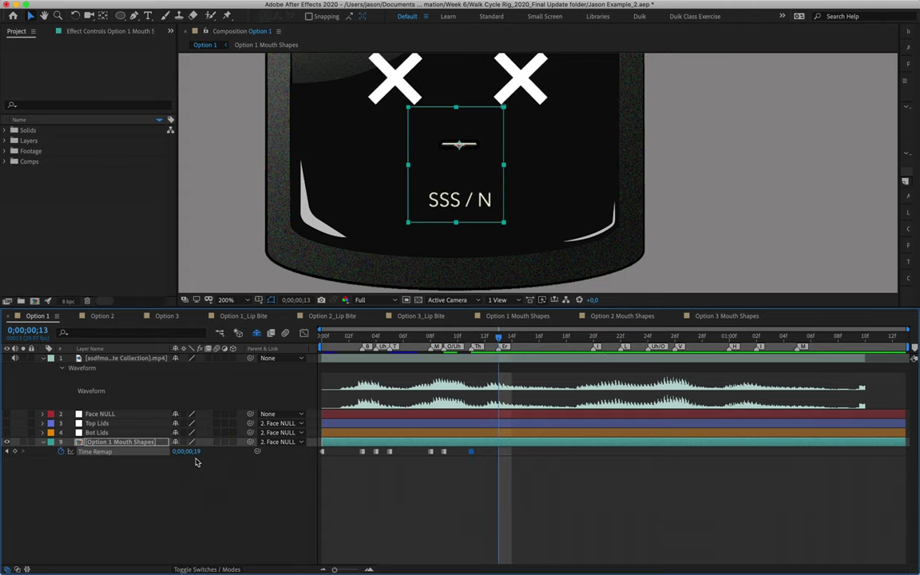
pyautogui.moveTo(196, 452)
pyautogui.mouseDown()
pyautogui.moveTo(50, 455)
pyautogui.moveTo(269, 449)
pyautogui.moveTo(128, 449)
pyautogui.moveTo(213, 453)
pyautogui.mouseUp()
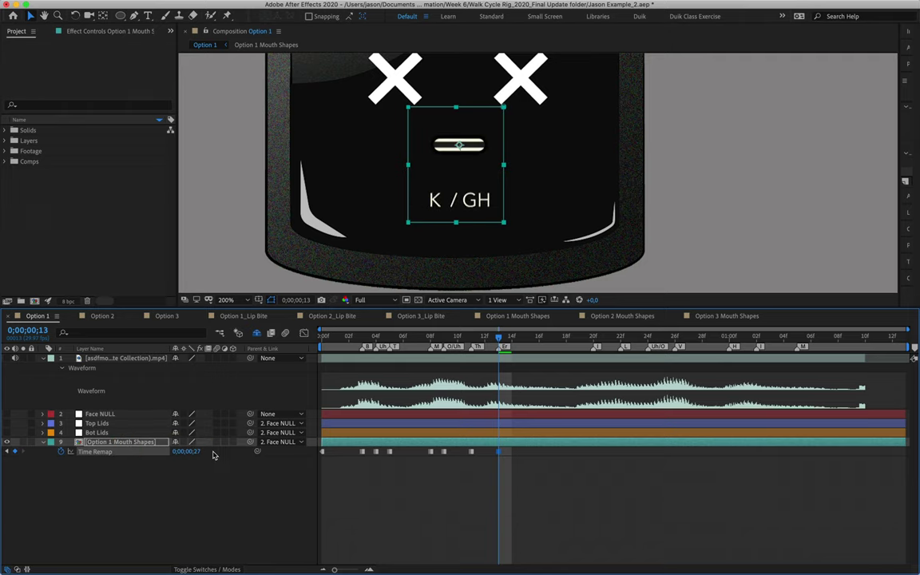
# Scrub frames 3 to 13 to review the lip-sync and move the frame 13 Time Remap keyframe to the I marker at frame 20
pyautogui.click(363, 339)
pyautogui.moveTo(363, 339); pyautogui.dragTo(500, 342)
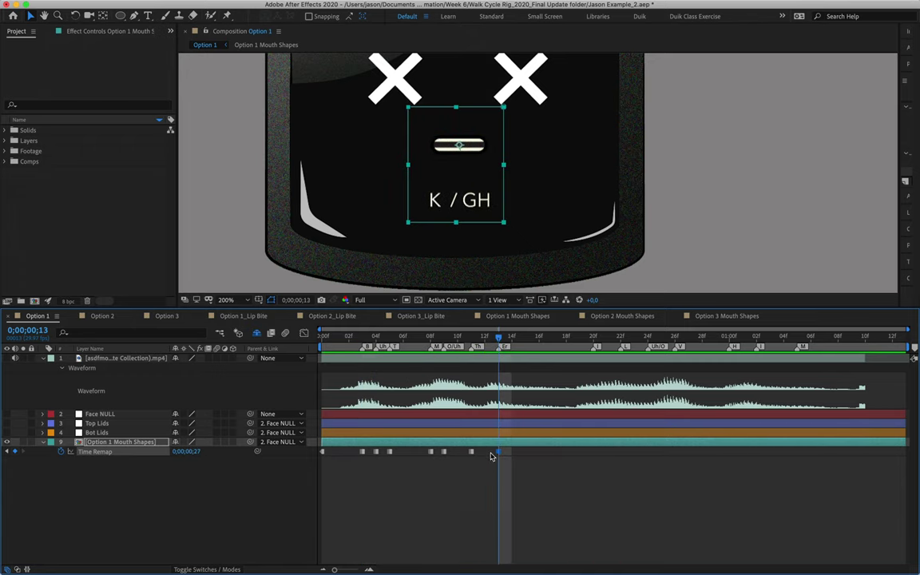
pyautogui.moveTo(510, 453); pyautogui.dragTo(591, 452)
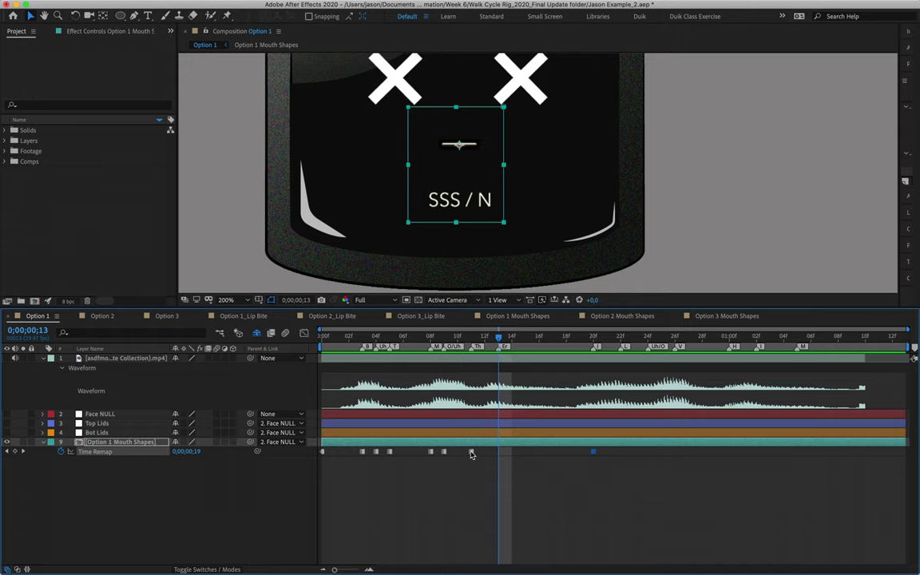
# Keyframe Time Remap on the mouth shapes layer: 0;00;00;15 at frame 13, L (0;00;00;22) at frame 22, a shape at Uh/O, and F/V at frame 26
pyautogui.moveTo(196, 452); pyautogui.dragTo(175, 452)
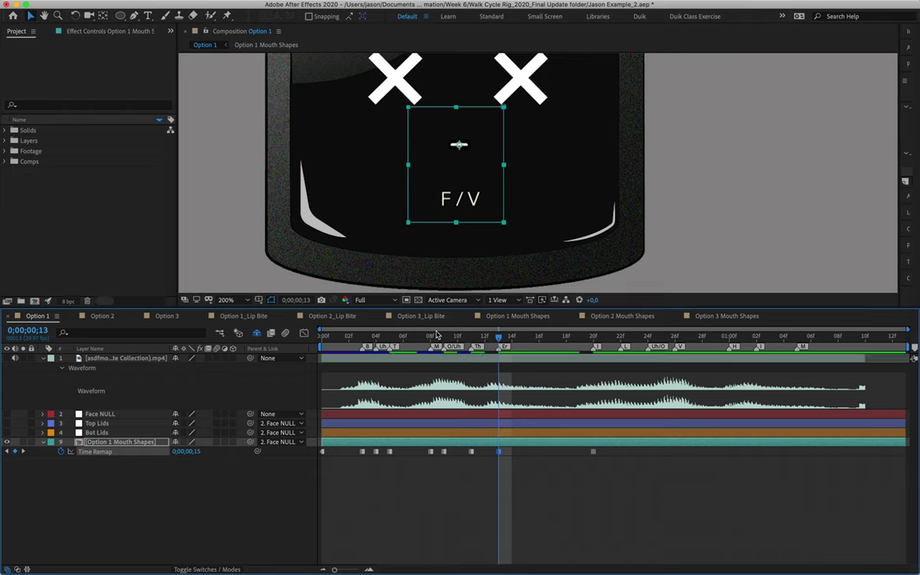
pyautogui.moveTo(359, 340); pyautogui.dragTo(621, 339)
pyautogui.moveTo(199, 454)
pyautogui.mouseDown()
pyautogui.moveTo(263, 452)
pyautogui.moveTo(165, 452)
pyautogui.moveTo(185, 453)
pyautogui.mouseUp()
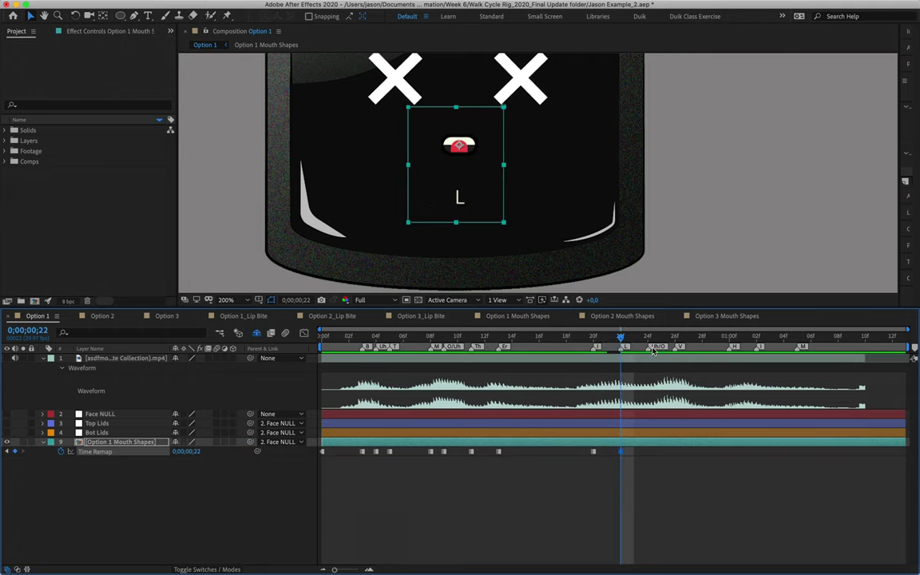
pyautogui.moveTo(197, 452)
pyautogui.mouseDown()
pyautogui.moveTo(140, 447)
pyautogui.moveTo(251, 447)
pyautogui.moveTo(138, 441)
pyautogui.moveTo(204, 438)
pyautogui.moveTo(192, 439)
pyautogui.mouseUp()
pyautogui.click(676, 341)
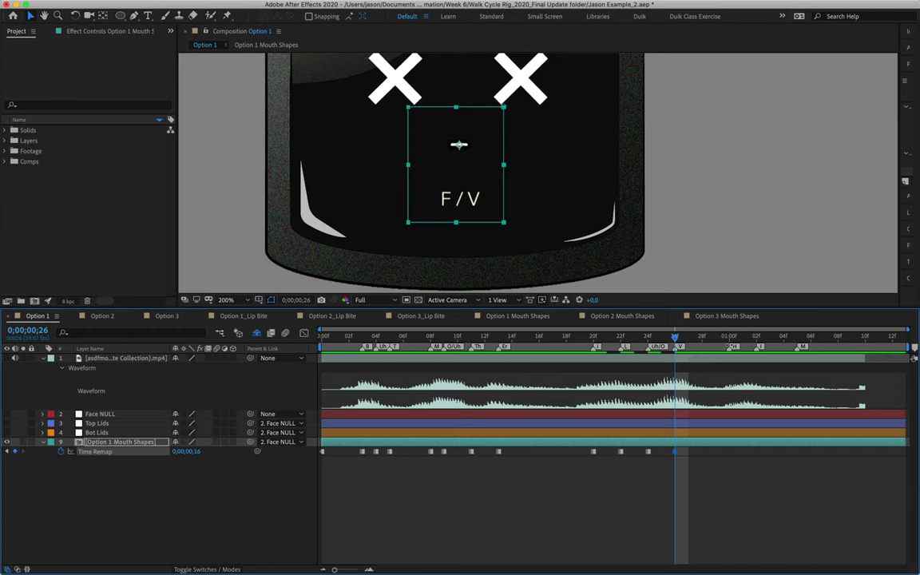
# Keyframe Time Remap to UH (0;00;00;14) at 0;00;01;00, K/GH (0;00;00;29) at 0;00;01;02 and M (0;00;01;03) at 0;00;01;05
pyautogui.click(729, 338)
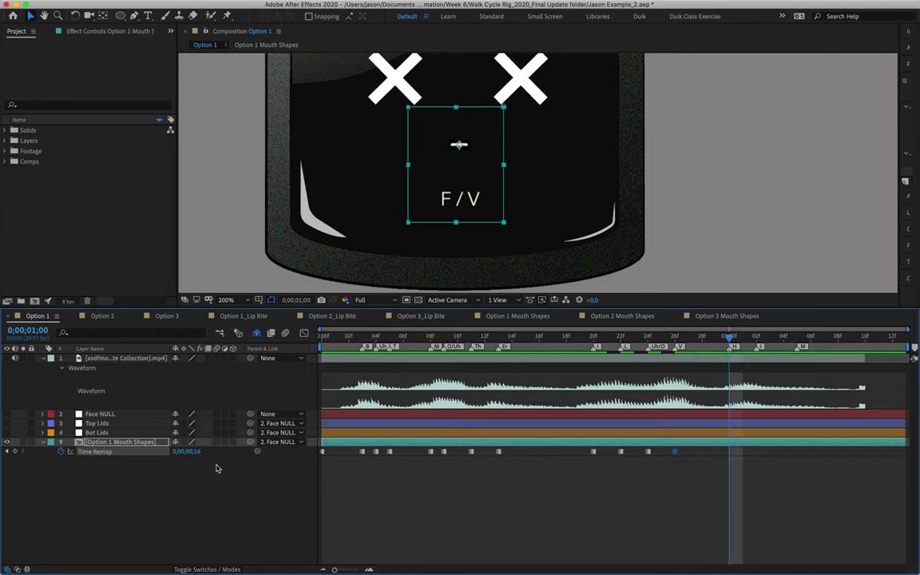
pyautogui.moveTo(199, 453)
pyautogui.mouseDown()
pyautogui.moveTo(242, 445)
pyautogui.moveTo(169, 449)
pyautogui.moveTo(190, 452)
pyautogui.mouseUp()
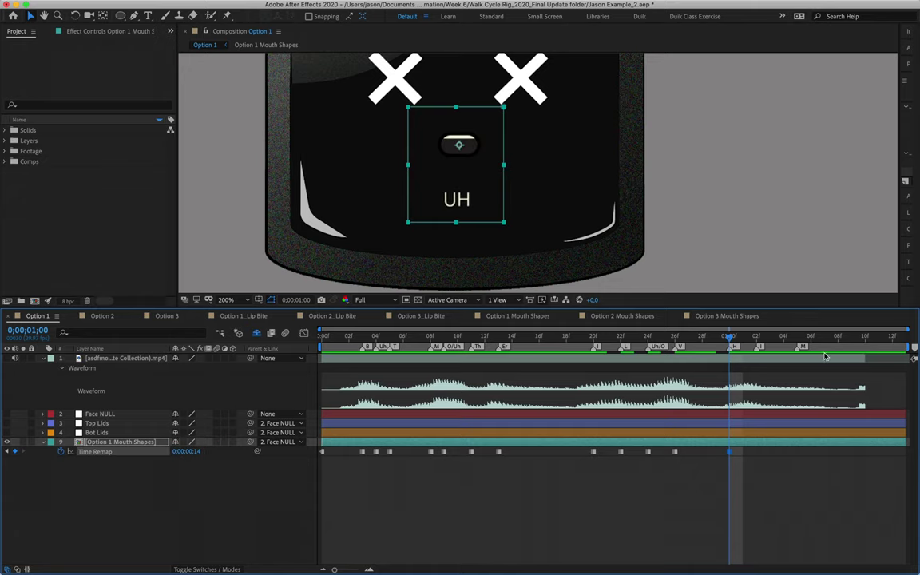
pyautogui.click(757, 337)
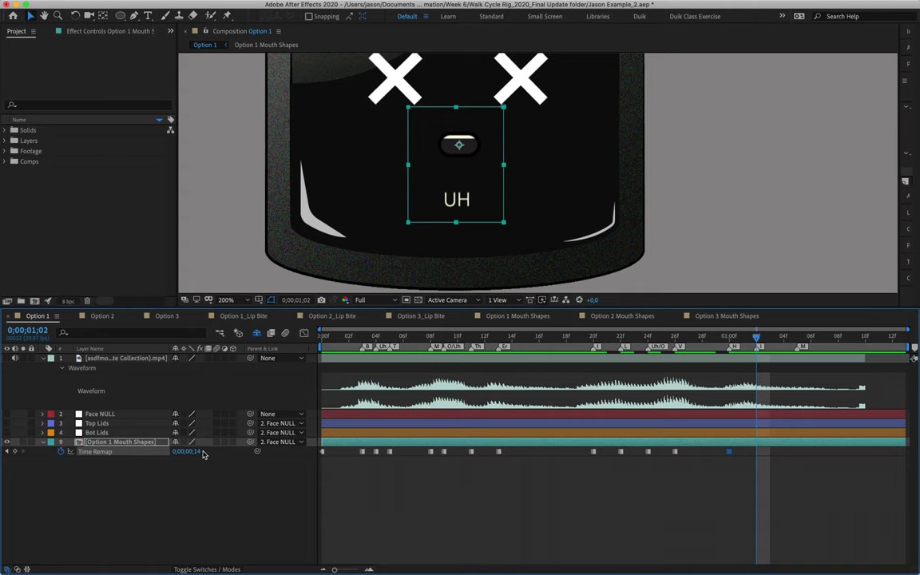
pyautogui.moveTo(200, 453); pyautogui.dragTo(272, 448)
pyautogui.click(796, 339)
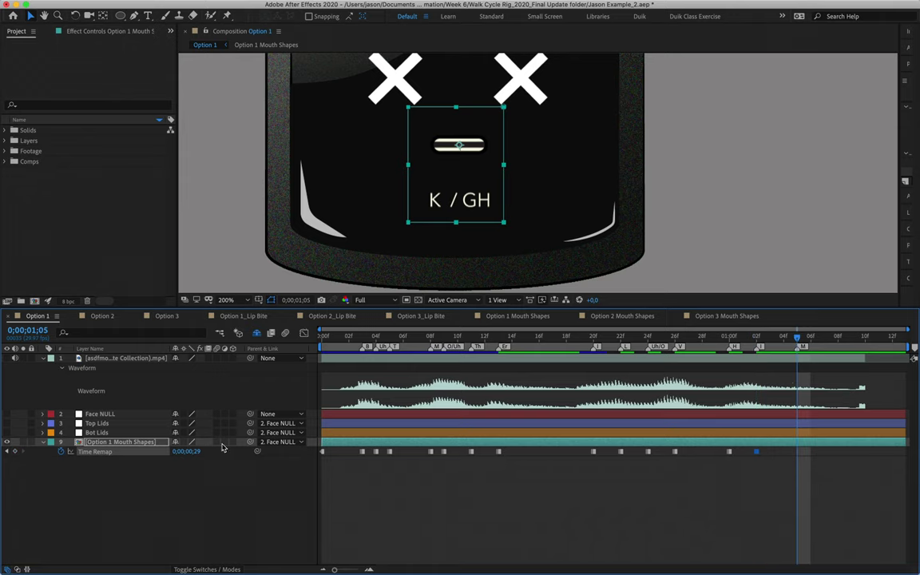
pyautogui.moveTo(194, 452); pyautogui.dragTo(262, 452)
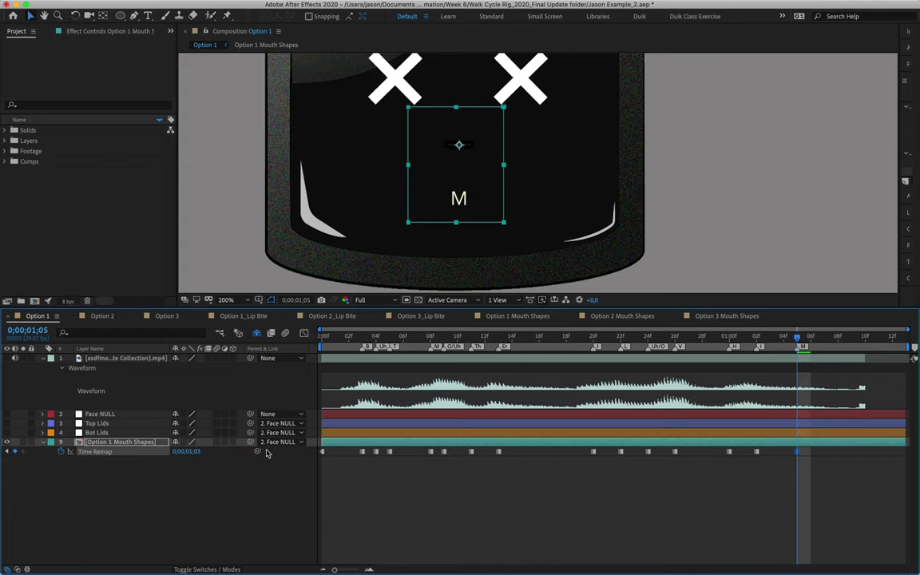
# Check the mouth shape at frame 3, open the Option 1 Mouth Shapes composition and go to frame 4
pyautogui.click(363, 337)
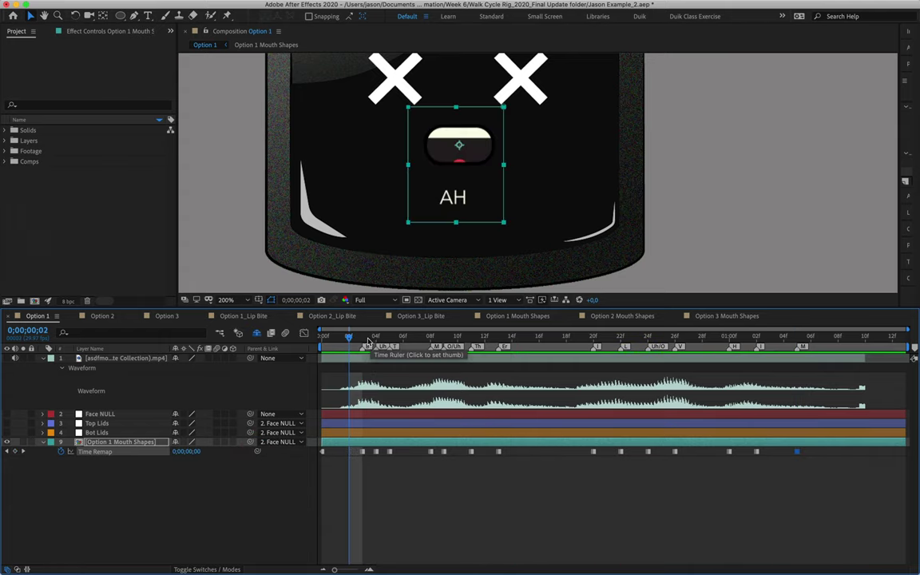
pyautogui.moveTo(363, 341)
pyautogui.mouseDown()
pyautogui.moveTo(417, 345)
pyautogui.moveTo(364, 332)
pyautogui.mouseUp()
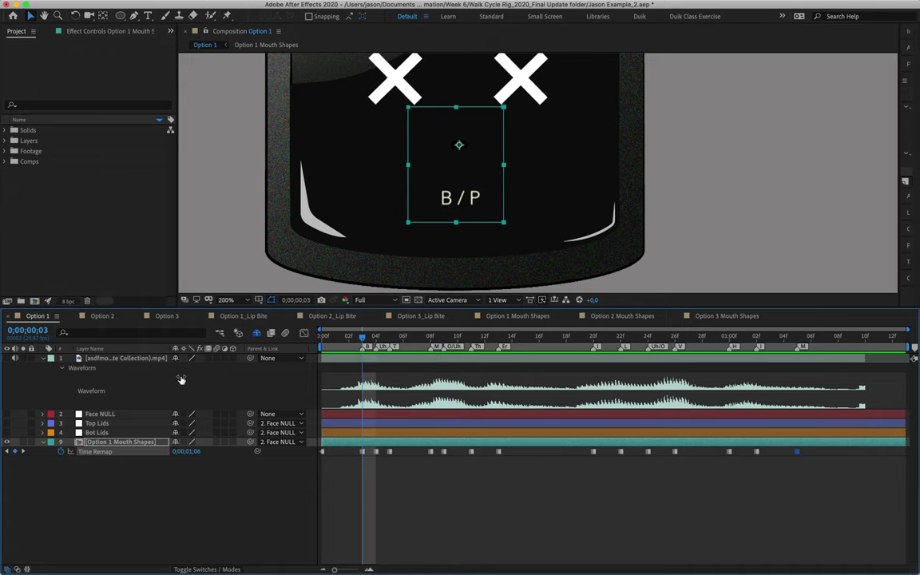
pyautogui.press('Tab')
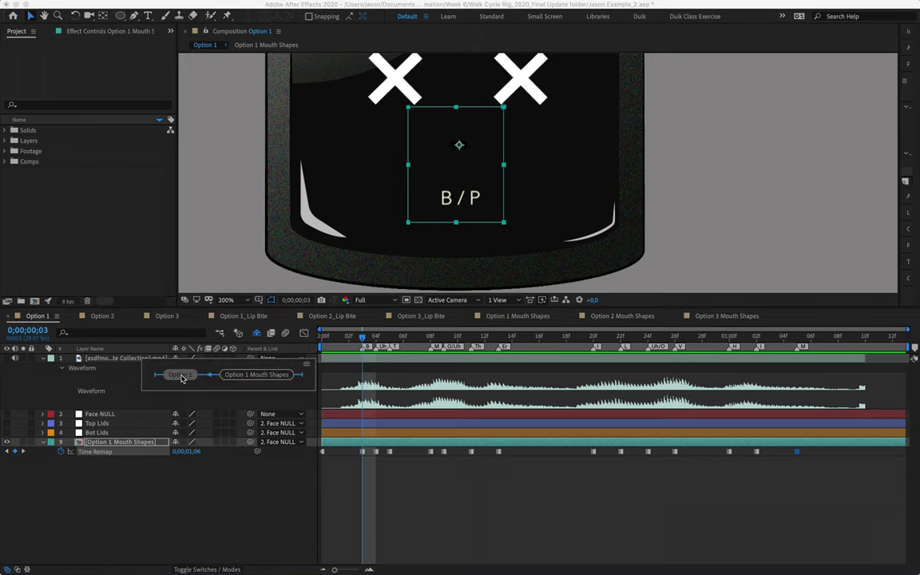
pyautogui.click(236, 375)
pyautogui.moveTo(270, 342); pyautogui.dragTo(234, 339)
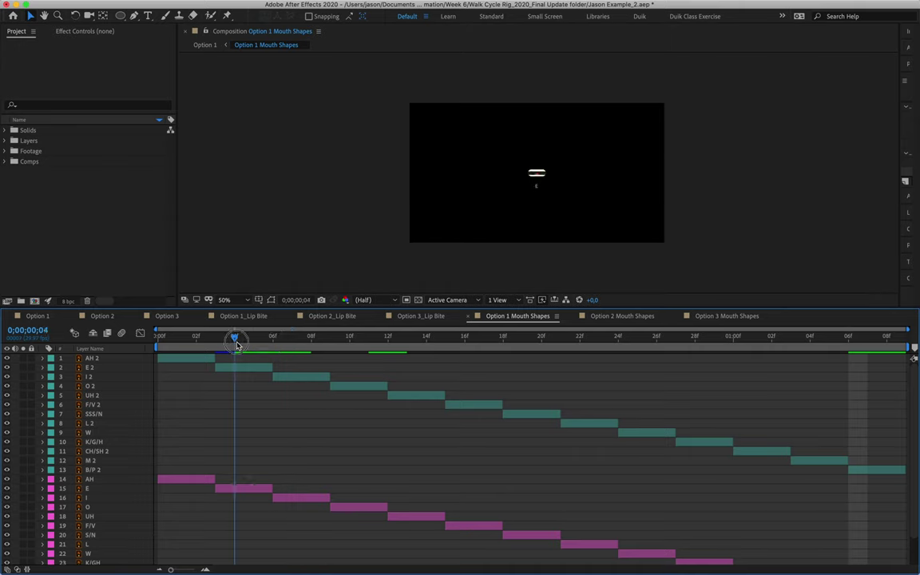
# Enable mask and shape path visibility and select the letter label layers from AH 2 through B/P 2 at 200% zoom
pyautogui.click(111, 362)
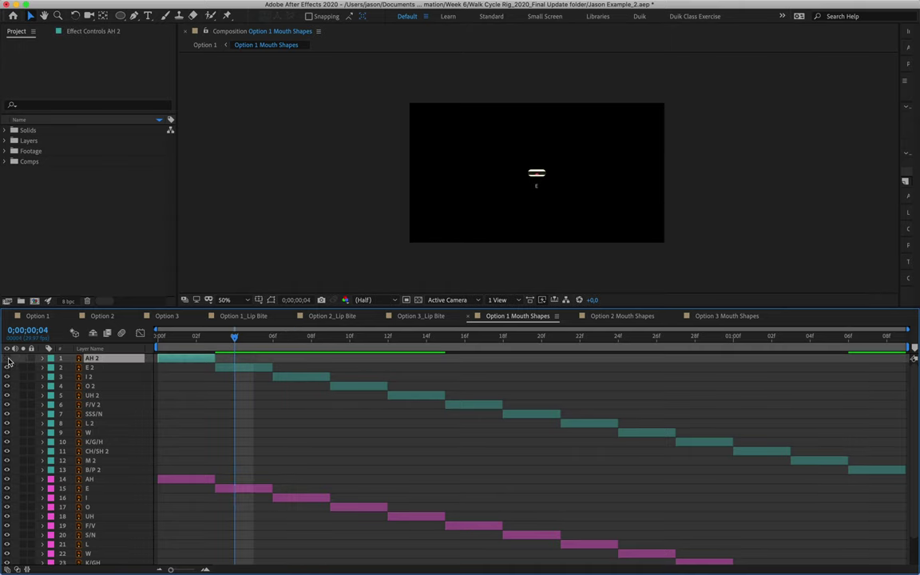
pyautogui.click(271, 301)
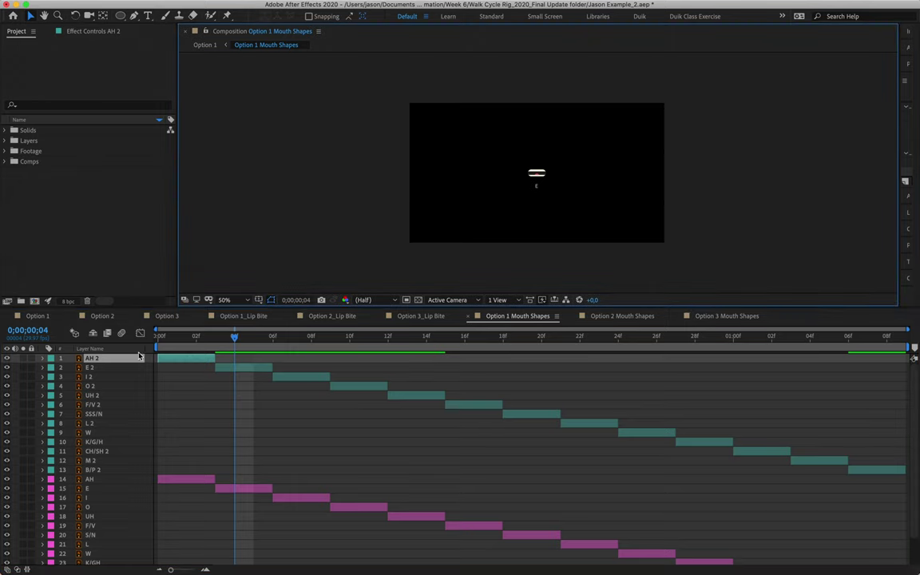
pyautogui.click(91, 367)
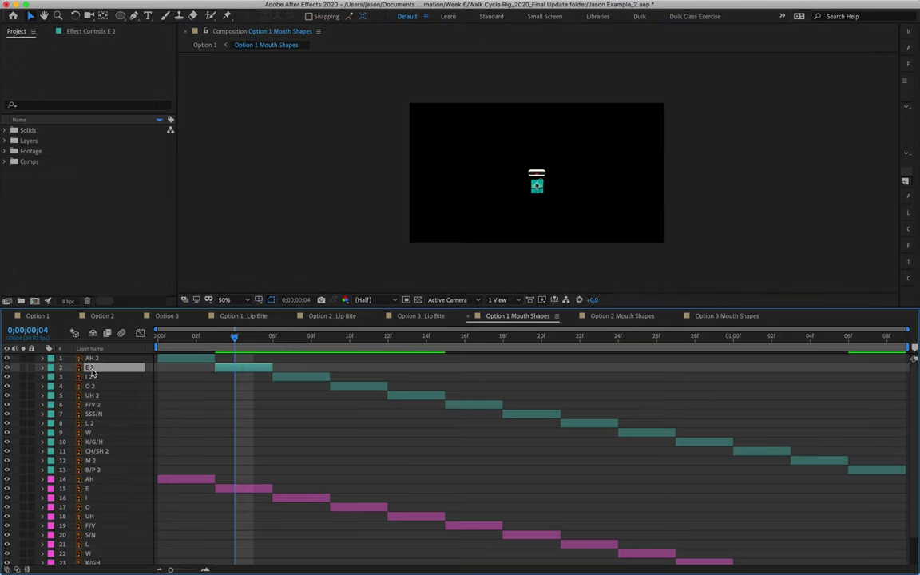
pyautogui.click(91, 360)
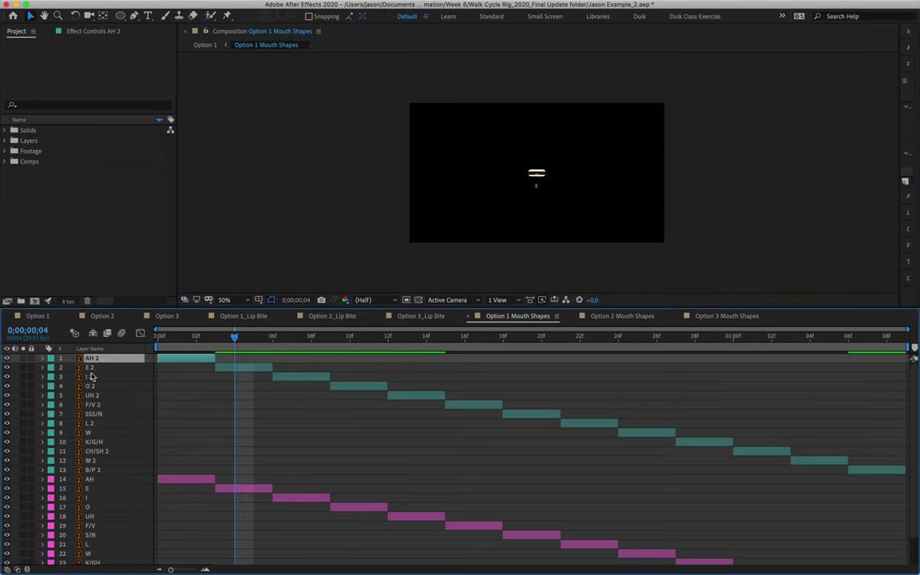
pyautogui.keyDown('shift'); pyautogui.click(99, 471); pyautogui.keyUp('shift')
pyautogui.press('/')
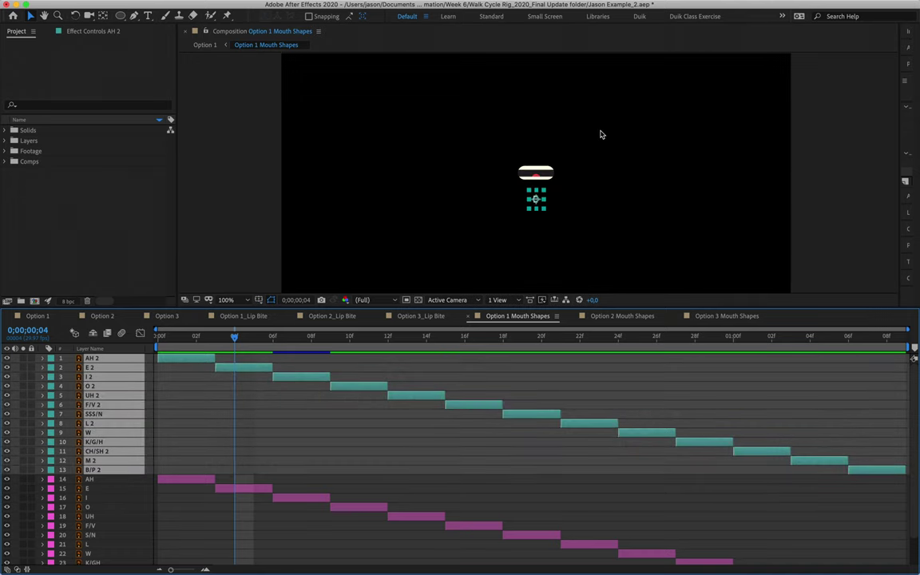
pyautogui.scroll(1, 554, 199)
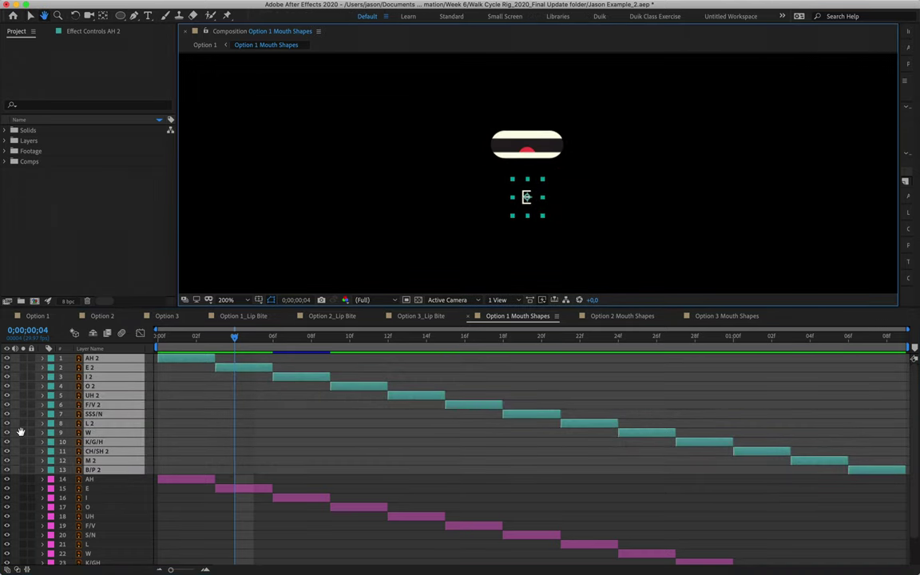
pyautogui.press('v')
pyautogui.click(114, 499)
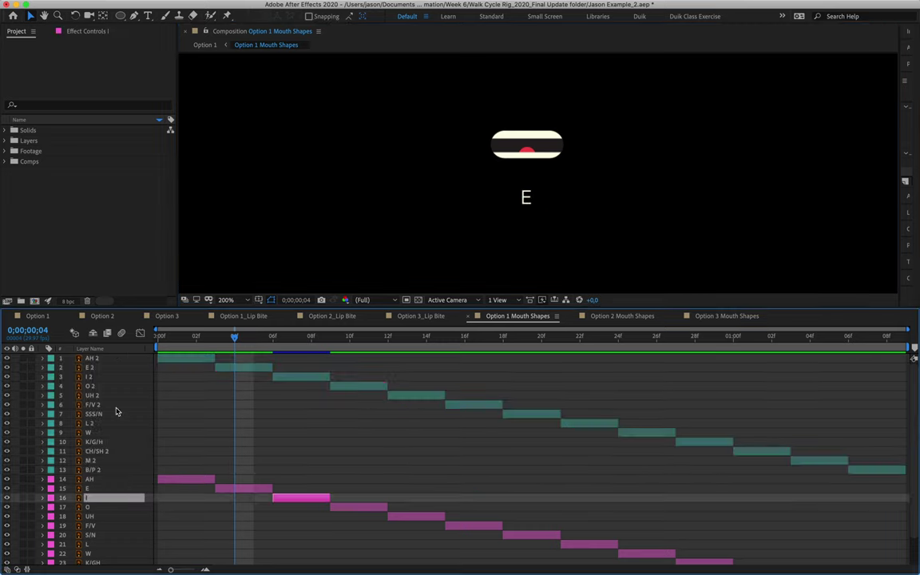
# Select the whole label colour group of layer AH 2, and hide and lock those letter label layers
pyautogui.click(119, 361)
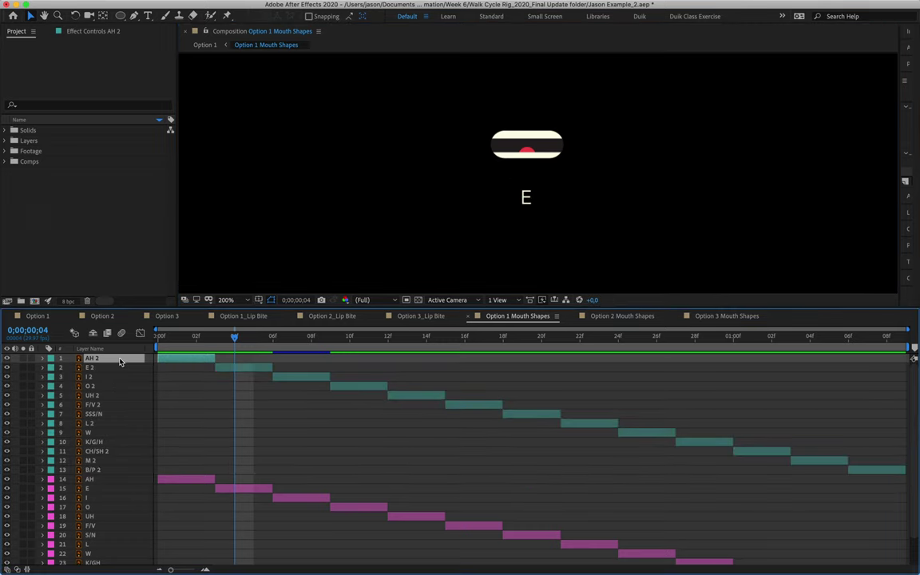
pyautogui.click(50, 360)
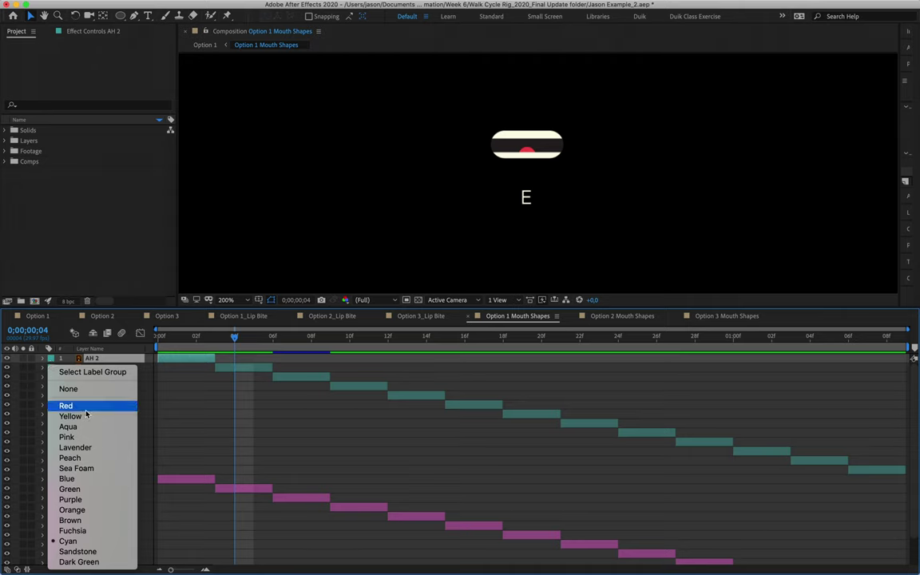
pyautogui.click(68, 372)
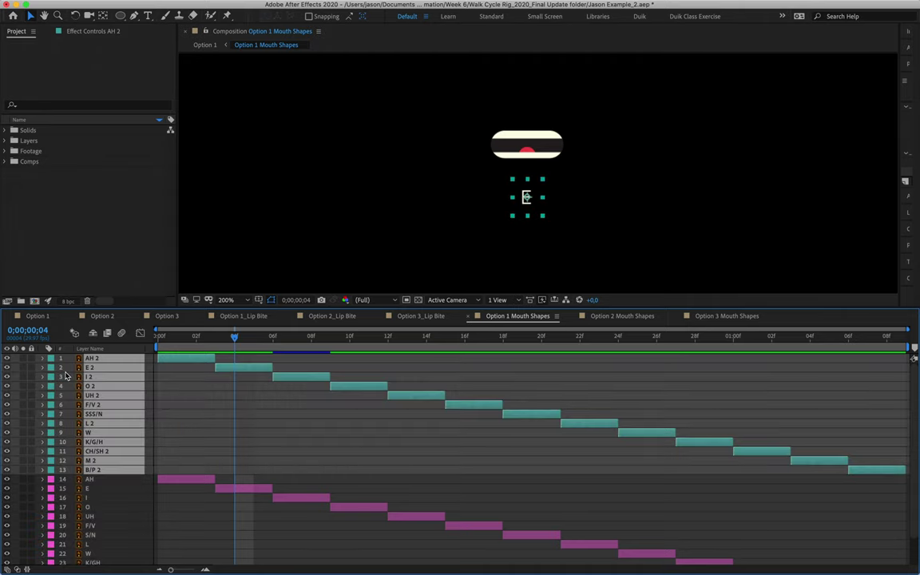
pyautogui.click(7, 359)
pyautogui.click(32, 358)
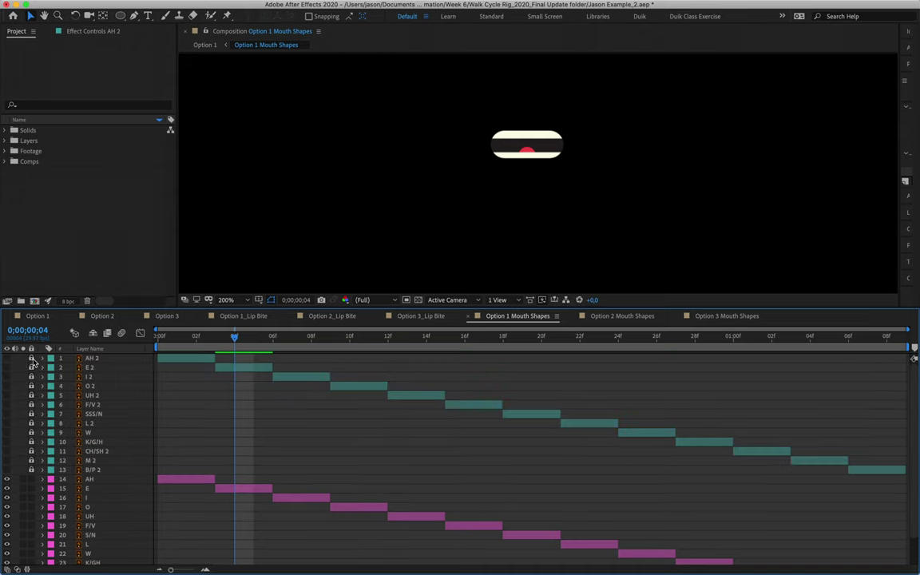
# Select the E mouth layer below the locked label layers and launch Illustrator
pyautogui.click(93, 489)
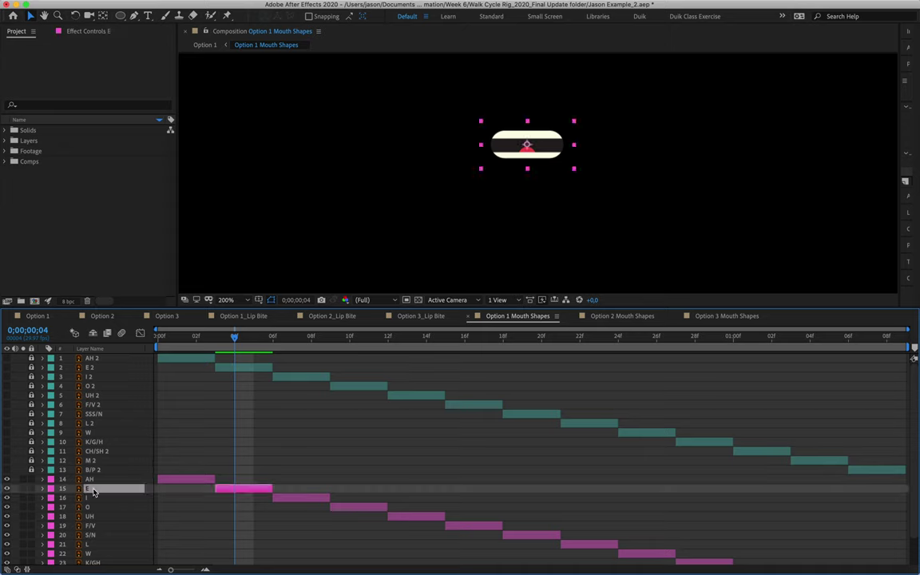
pyautogui.rightClick(93, 491)
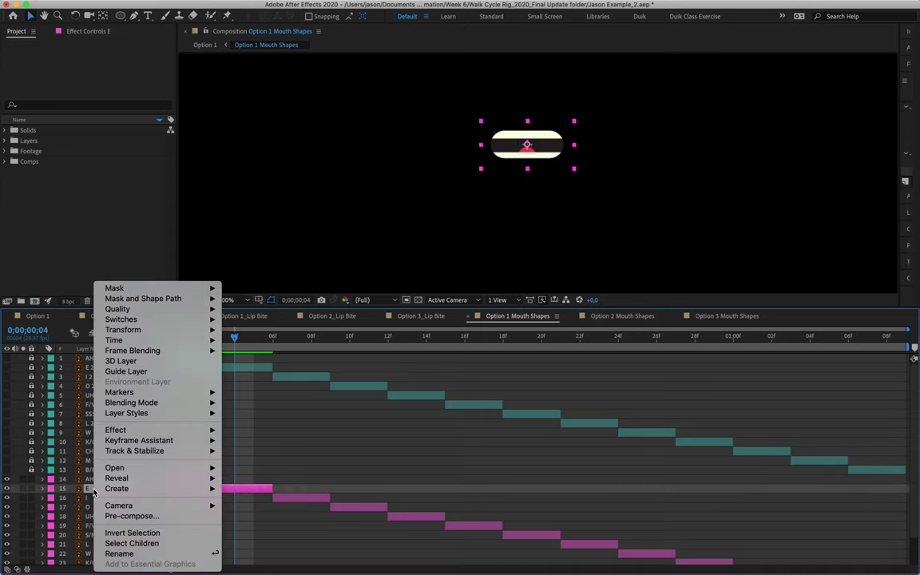
pyautogui.click(85, 492)
pyautogui.moveTo(260, 569)
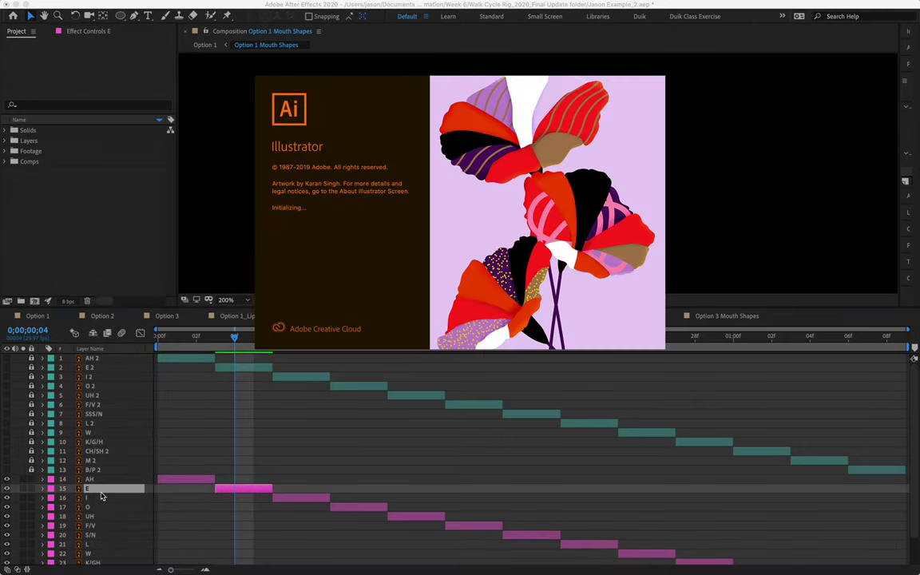
pyautogui.click(112, 217)
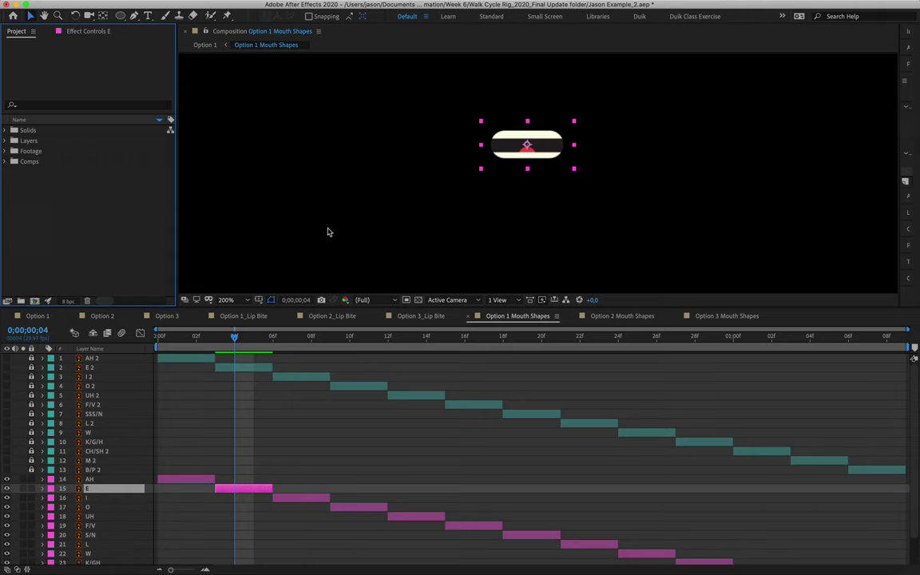
# Reveal the E mouth layer's source file in Finder
pyautogui.moveTo(251, 569)
pyautogui.rightClick(102, 492)
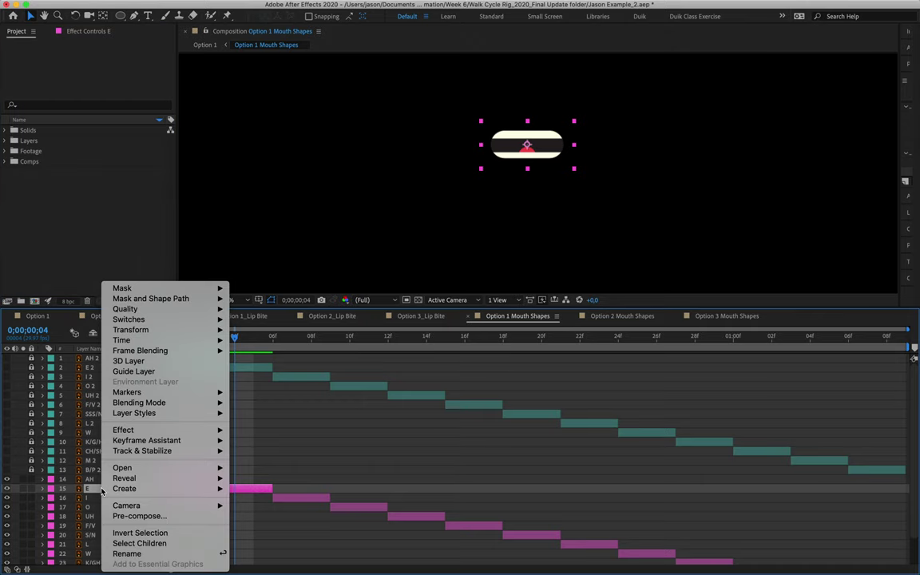
pyautogui.moveTo(138, 480)
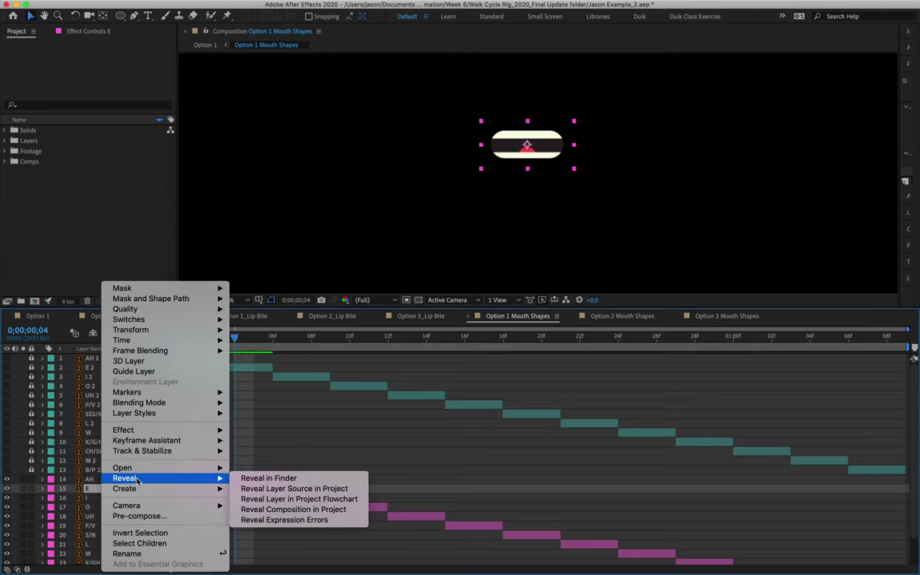
pyautogui.click(277, 481)
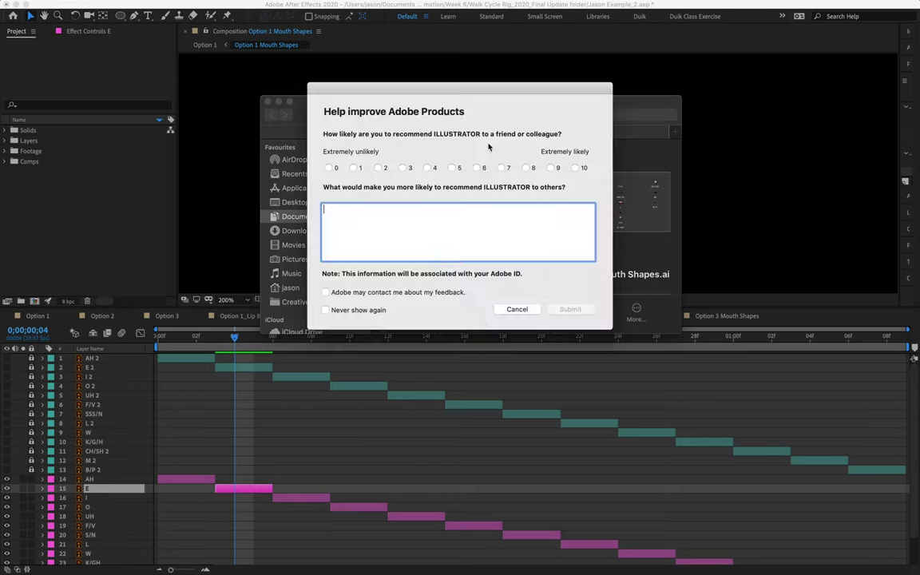
# Dismiss the Adobe feedback survey for good and open Option 1 Mouth Shapes.ai from Finder in Illustrator
pyautogui.click(326, 310)
pyautogui.click(515, 310)
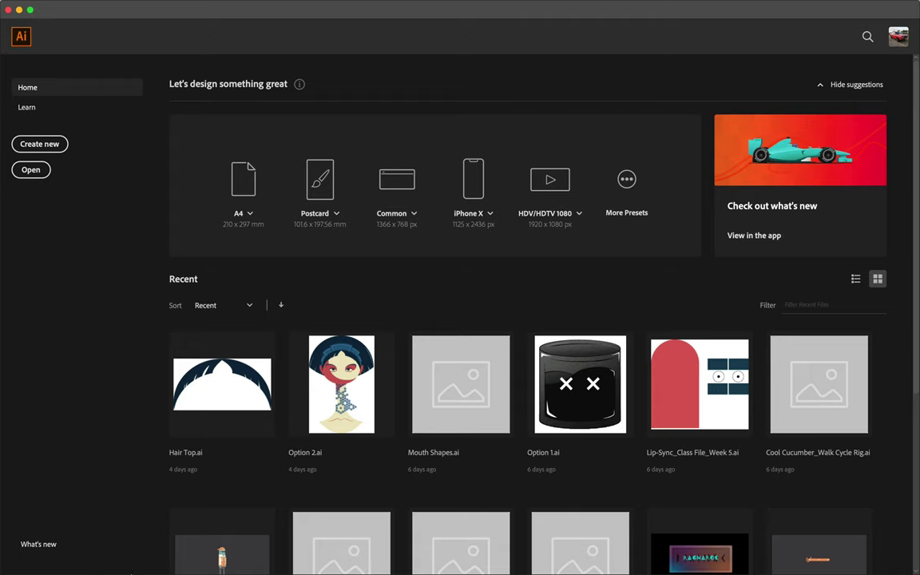
pyautogui.click(41, 553)
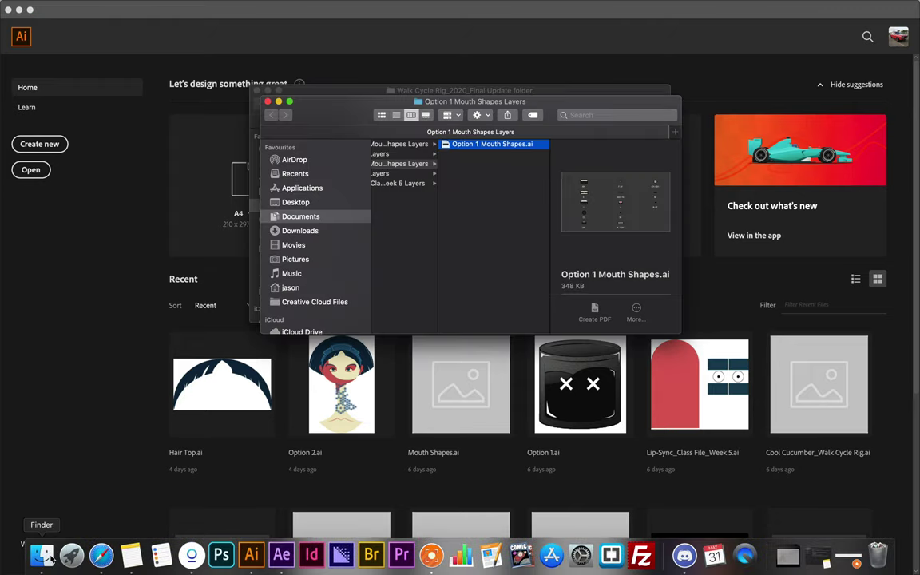
pyautogui.doubleClick(479, 143)
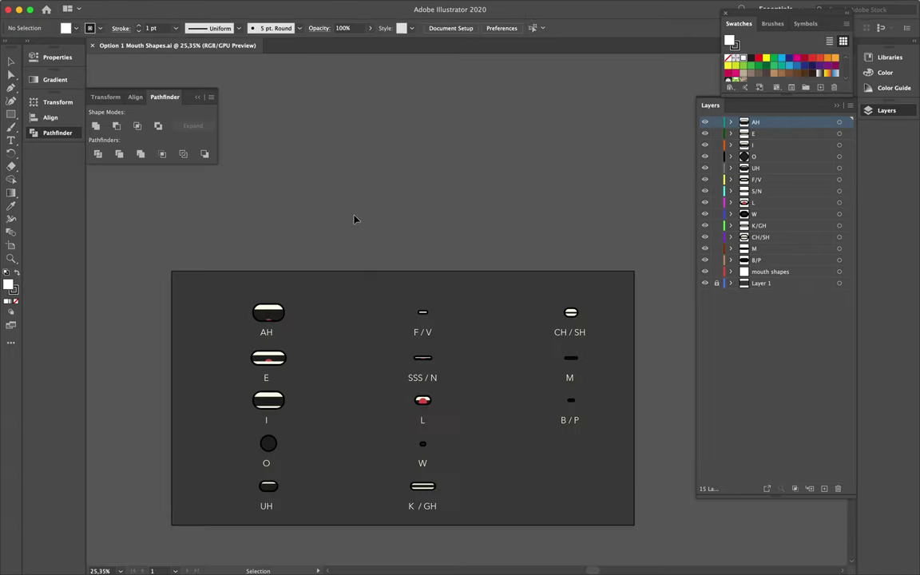
# Select the AH mouth shape group on the artboard
pyautogui.scroll(5, 298, 321)
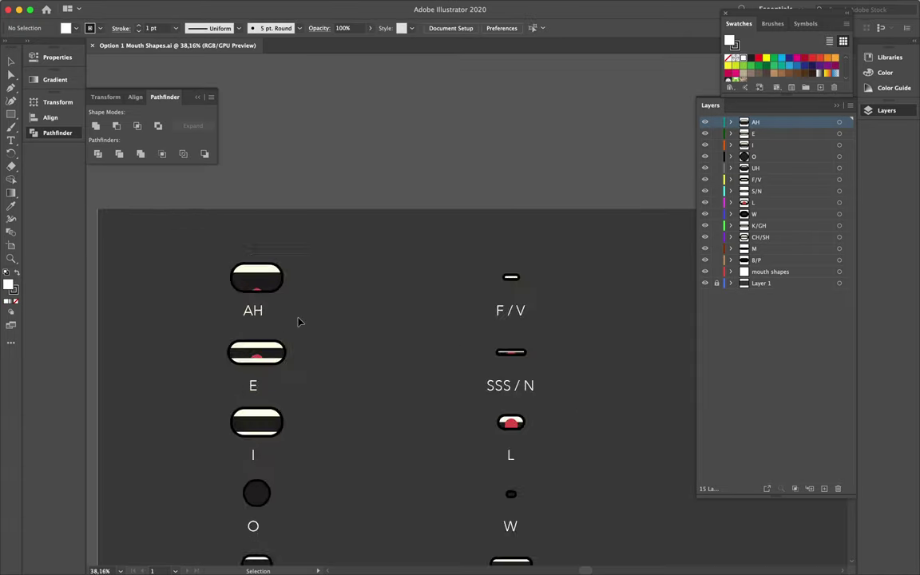
pyautogui.click(272, 271)
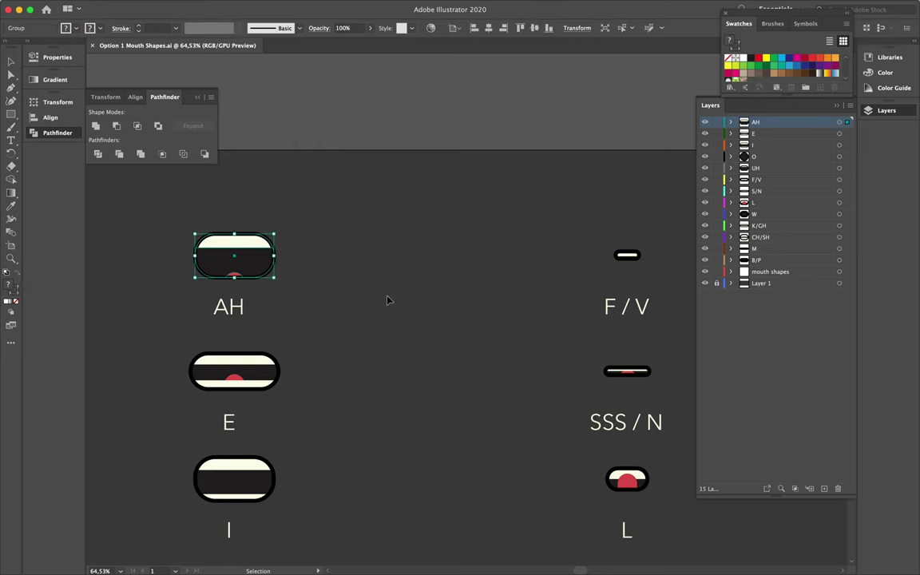
# Set the stroke of the top outline rectangle in the AH mouth group to grey 7A7A7A and copy its hex code
pyautogui.scroll(5, 370, 269)
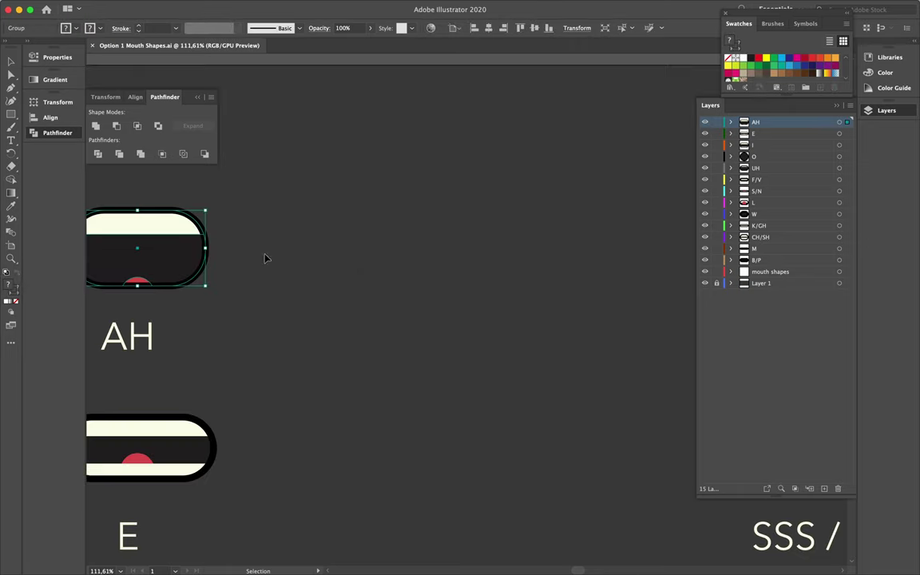
pyautogui.moveTo(267, 257); pyautogui.dragTo(385, 254)
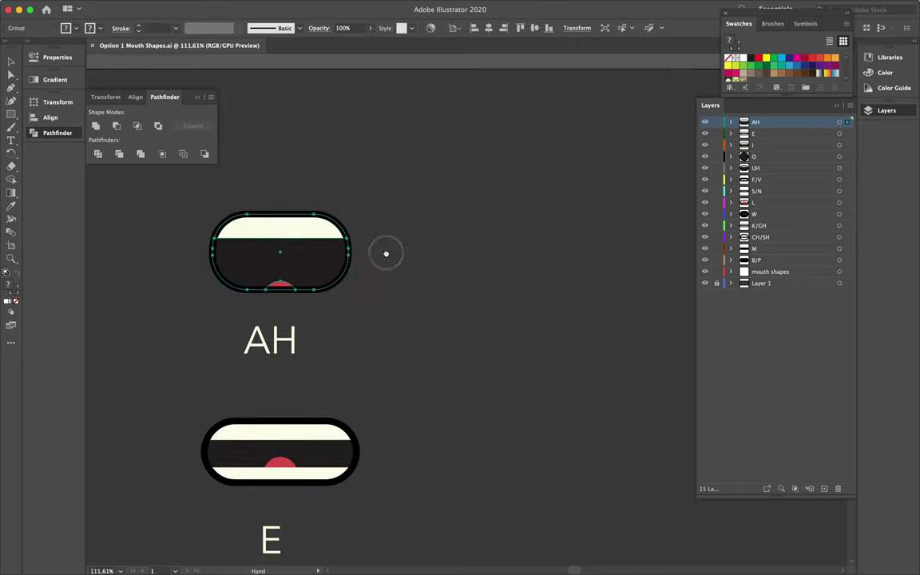
pyautogui.click(731, 122)
pyautogui.click(747, 135)
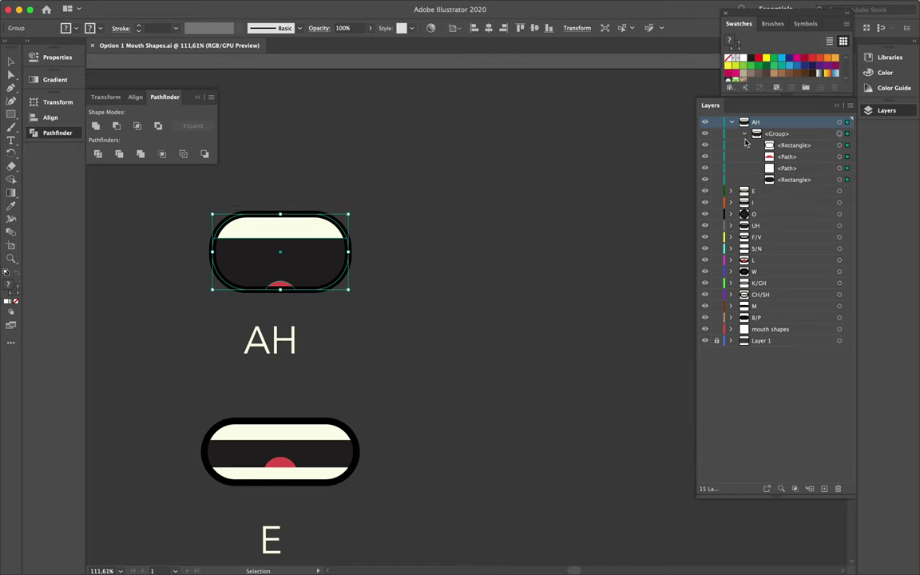
pyautogui.click(848, 145)
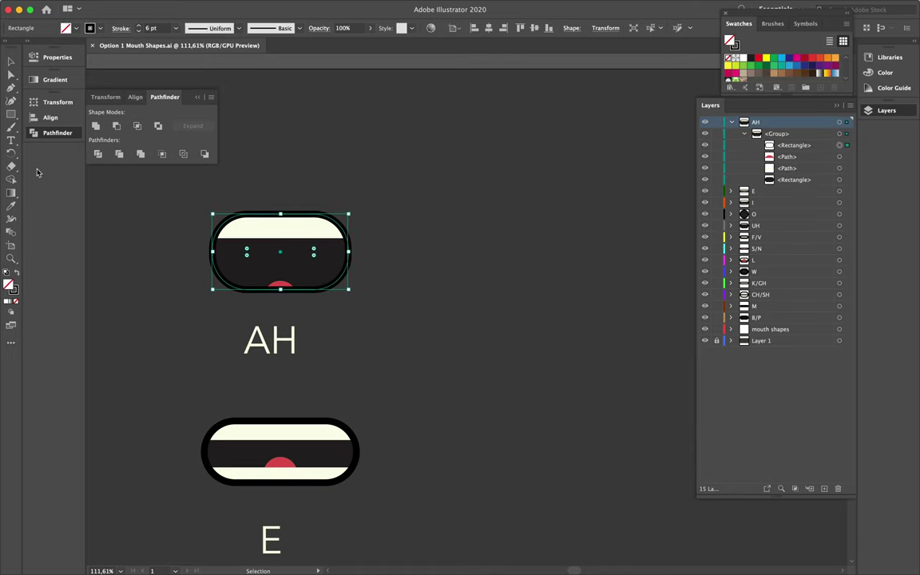
pyautogui.doubleClick(14, 292)
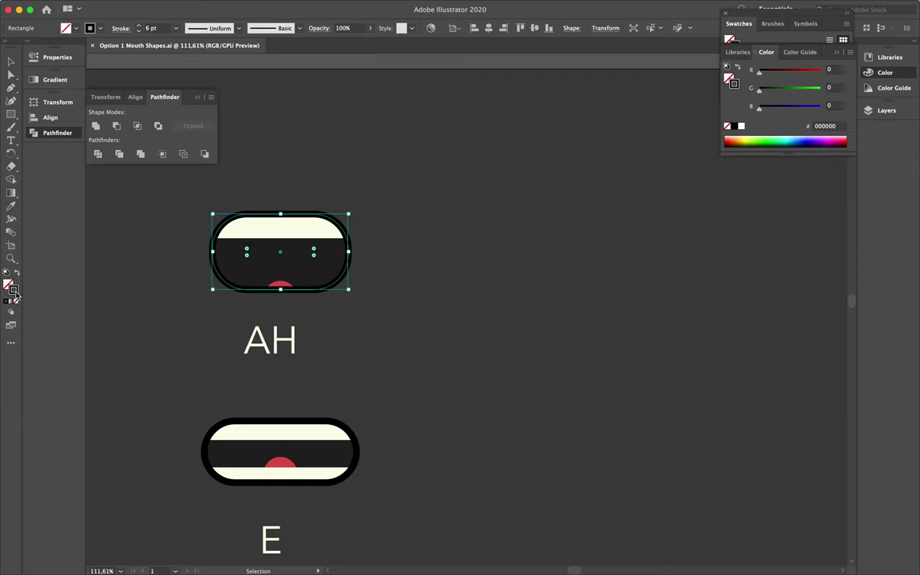
pyautogui.moveTo(76, 173); pyautogui.dragTo(53, 178)
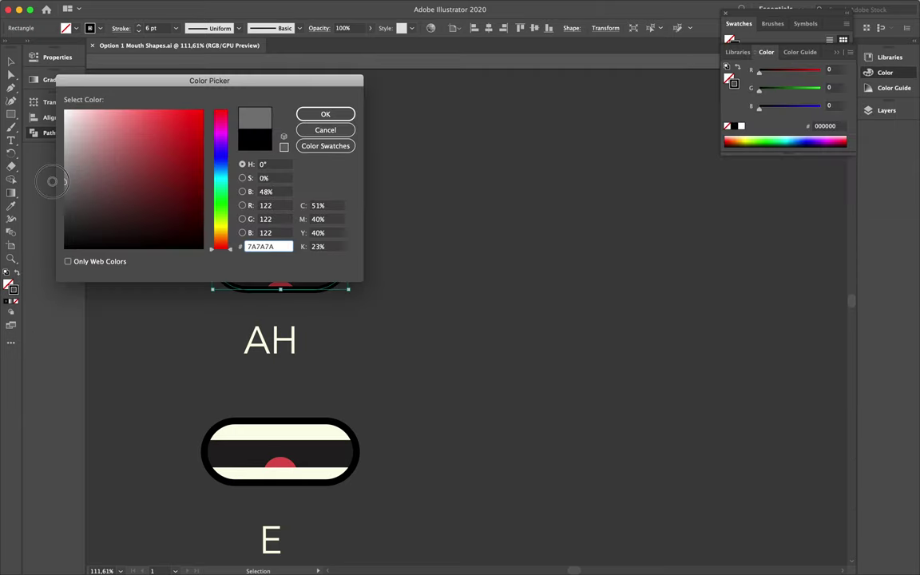
pyautogui.click(312, 115)
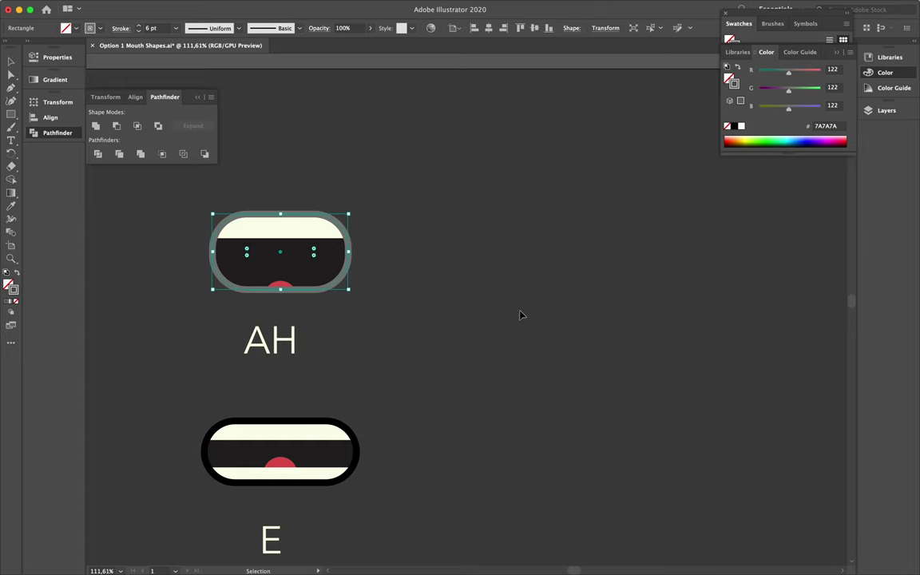
pyautogui.doubleClick(13, 292)
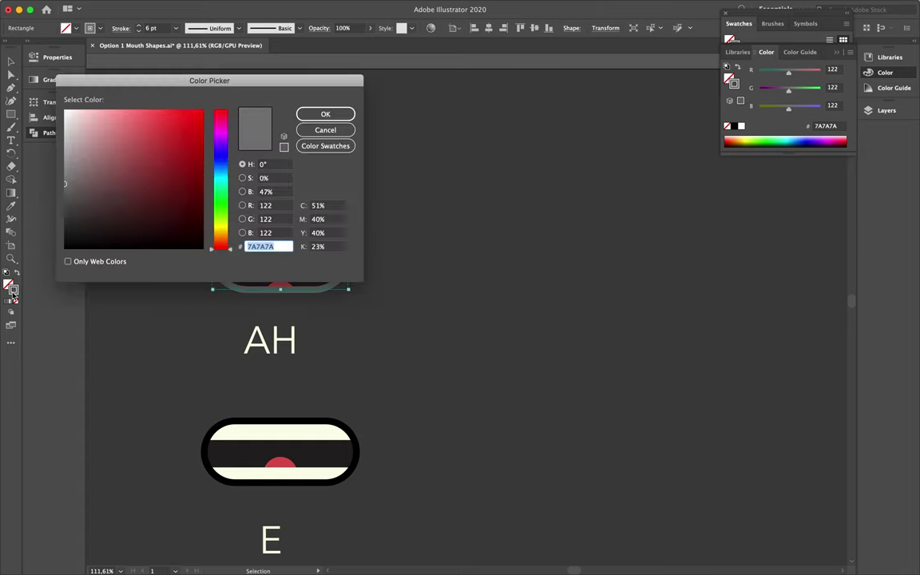
pyautogui.click(313, 115)
# Toggle the AH layer's visibility off and on to check its artwork, and collapse the layer
pyautogui.click(877, 112)
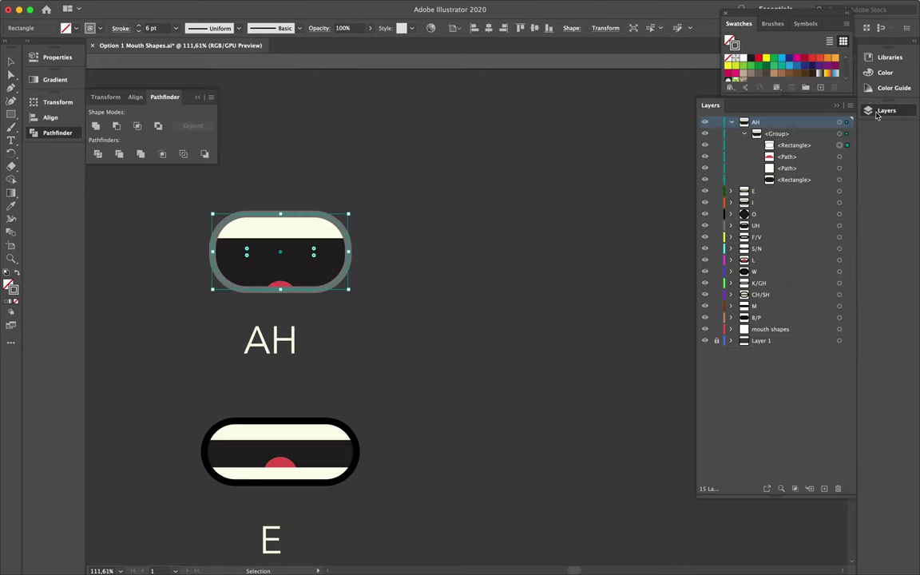
pyautogui.click(704, 123)
pyautogui.click(705, 123)
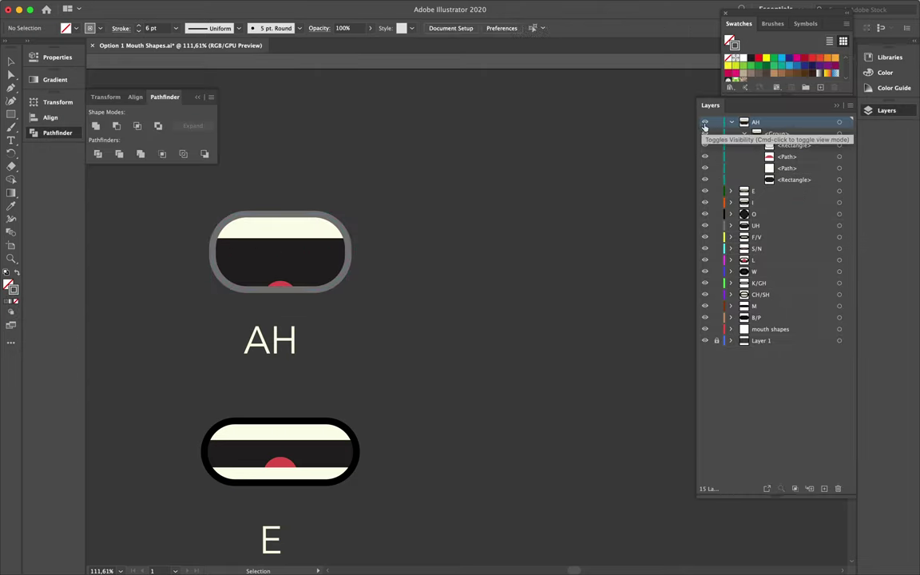
pyautogui.click(731, 123)
# Set the stroke of the E mouth's top outline rectangle to 7A7A7A and collapse the E layer
pyautogui.click(730, 133)
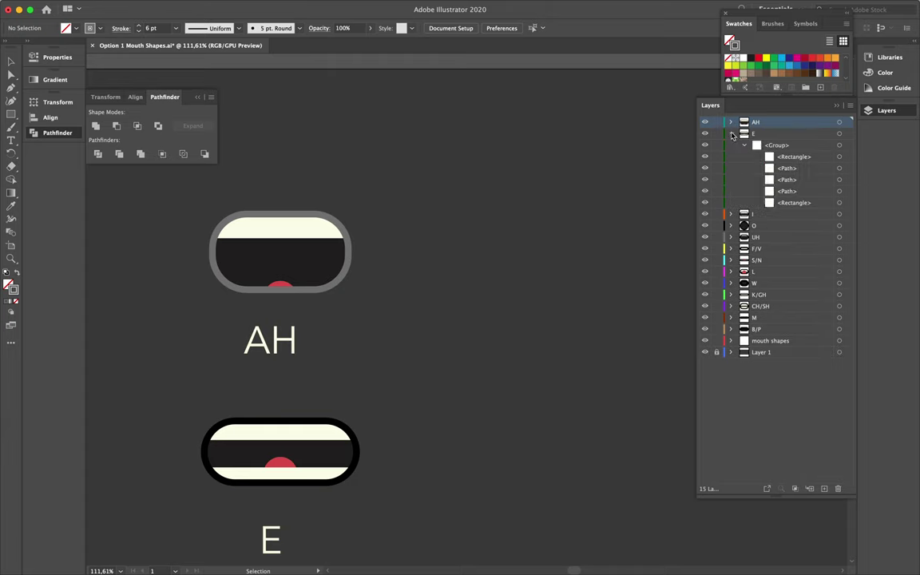
pyautogui.click(846, 157)
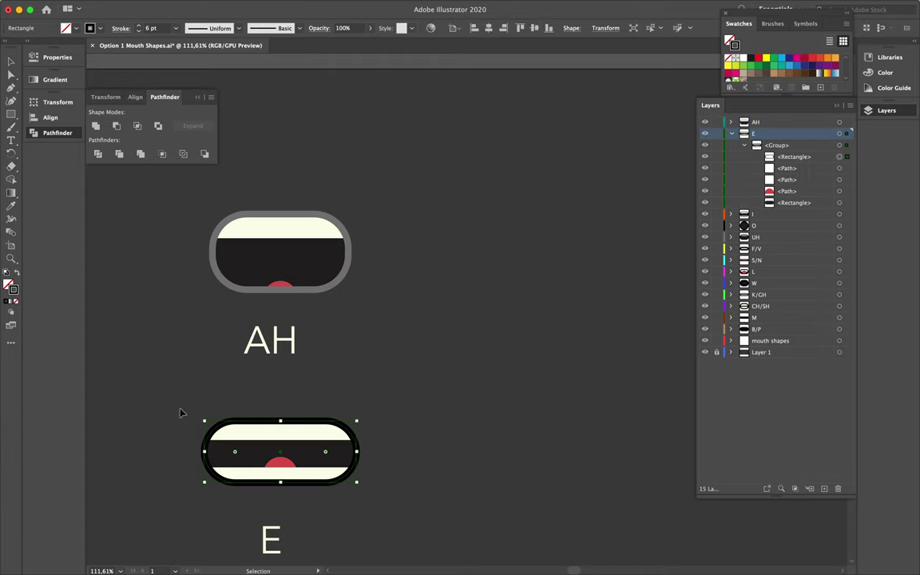
pyautogui.doubleClick(14, 291)
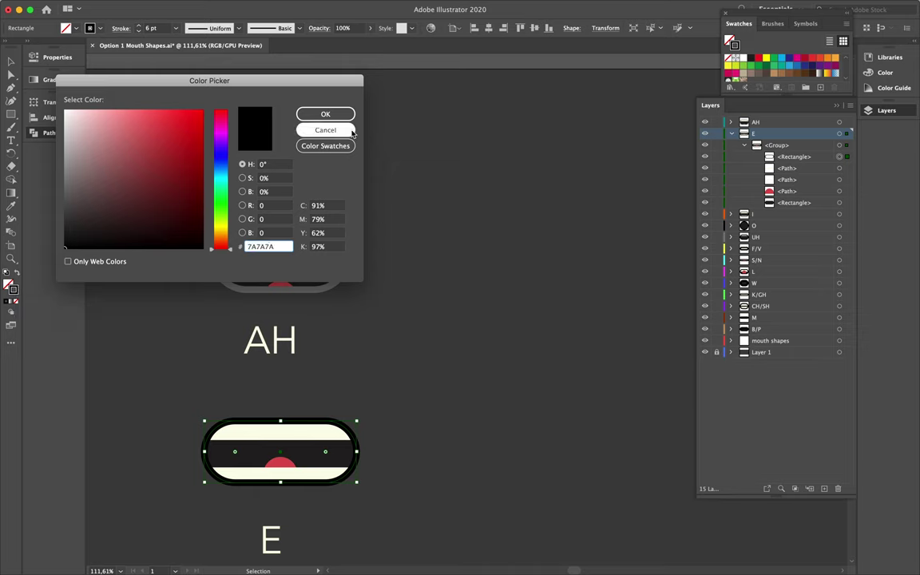
pyautogui.click(310, 111)
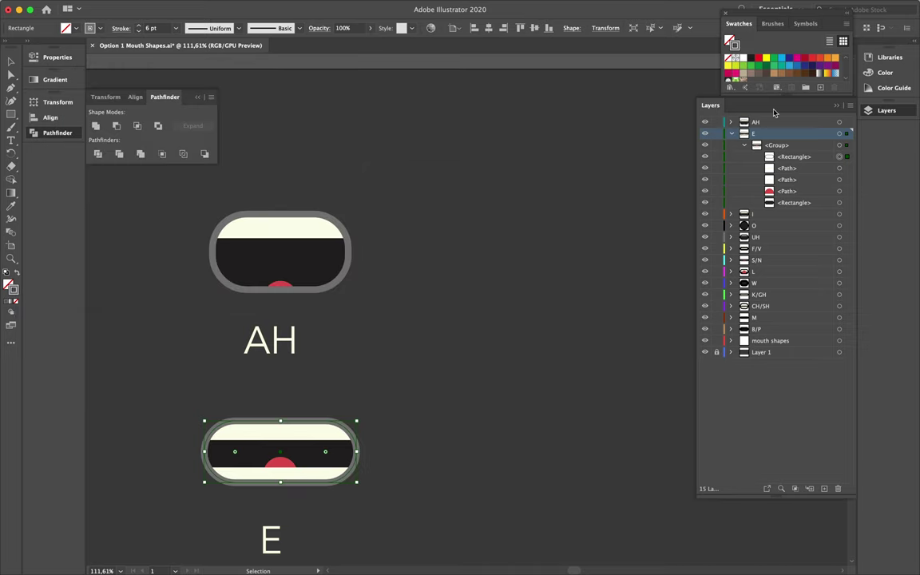
pyautogui.click(732, 135)
# Set the stroke of the I mouth's top outline rectangle to 7A7A7A, moving the Color Picker clear of the artwork
pyautogui.click(750, 148)
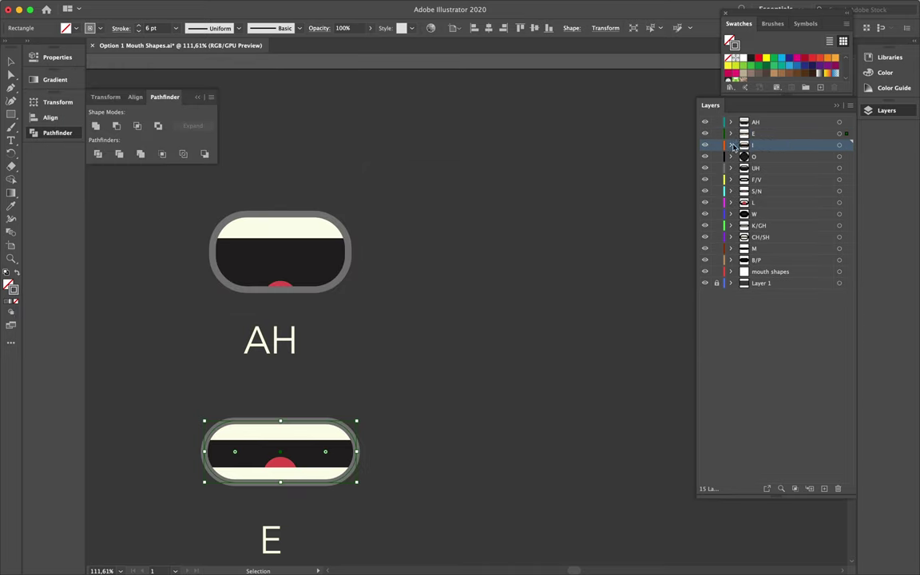
pyautogui.click(732, 145)
pyautogui.click(839, 168)
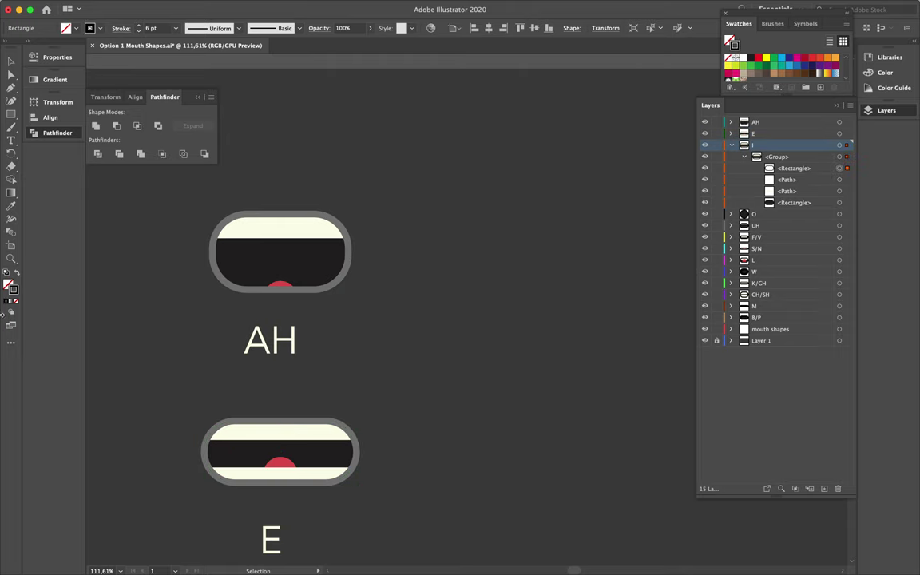
pyautogui.doubleClick(13, 290)
pyautogui.write('7A7A7A')
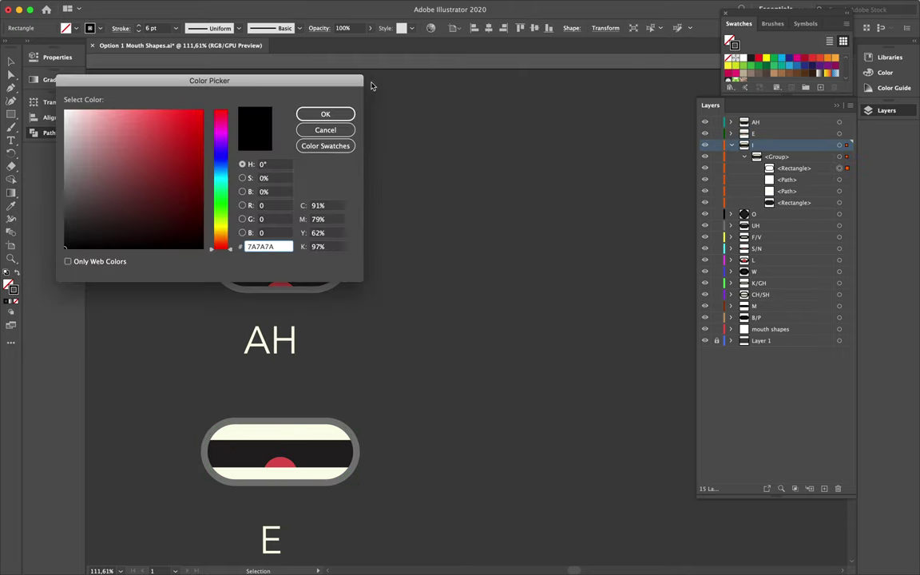
pyautogui.moveTo(271, 80); pyautogui.dragTo(609, 38)
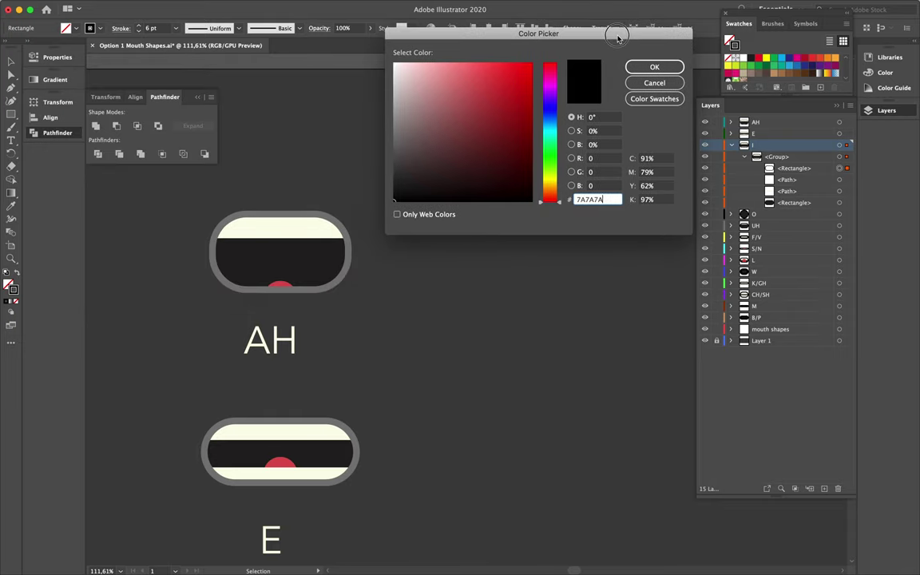
pyautogui.click(643, 64)
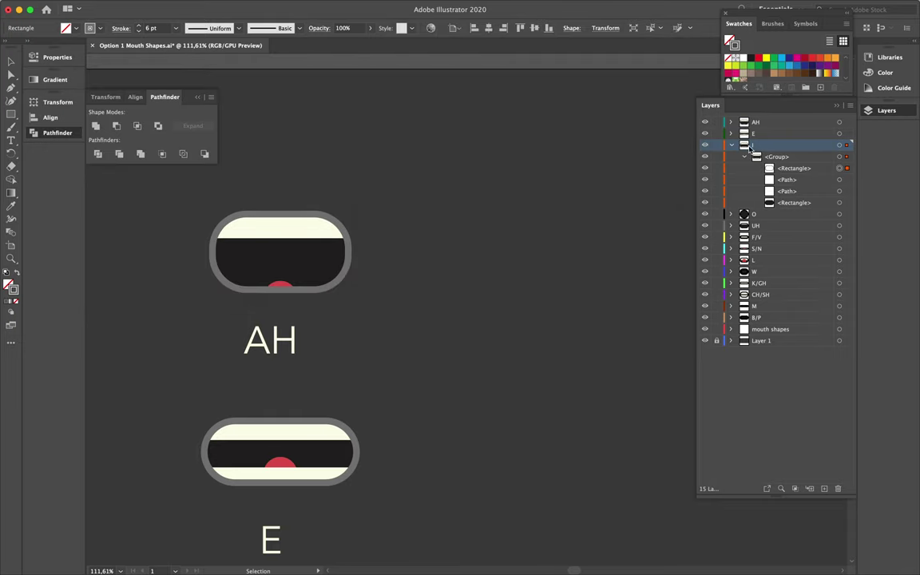
pyautogui.click(731, 146)
# Set the stroke of the O mouth's upper rectangle to 7A7A7A
pyautogui.click(731, 156)
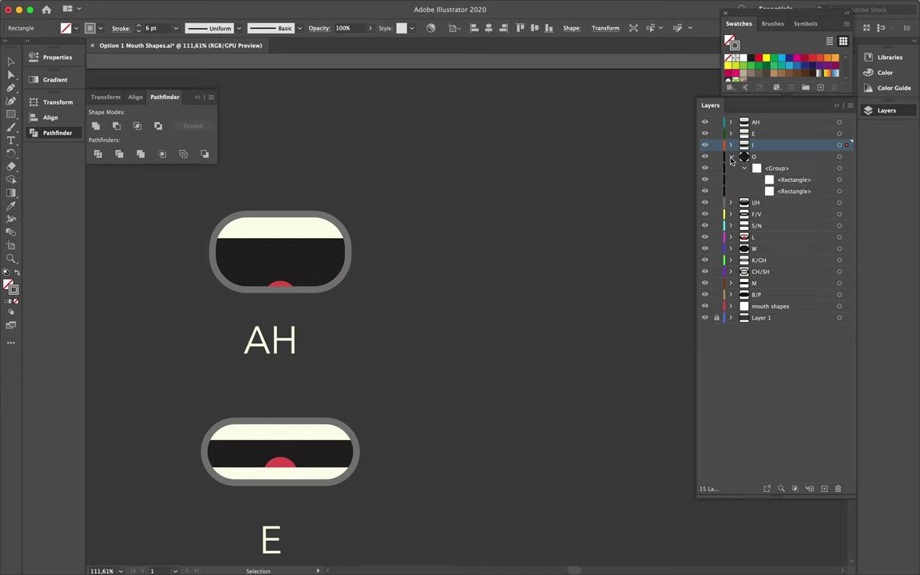
pyautogui.click(848, 180)
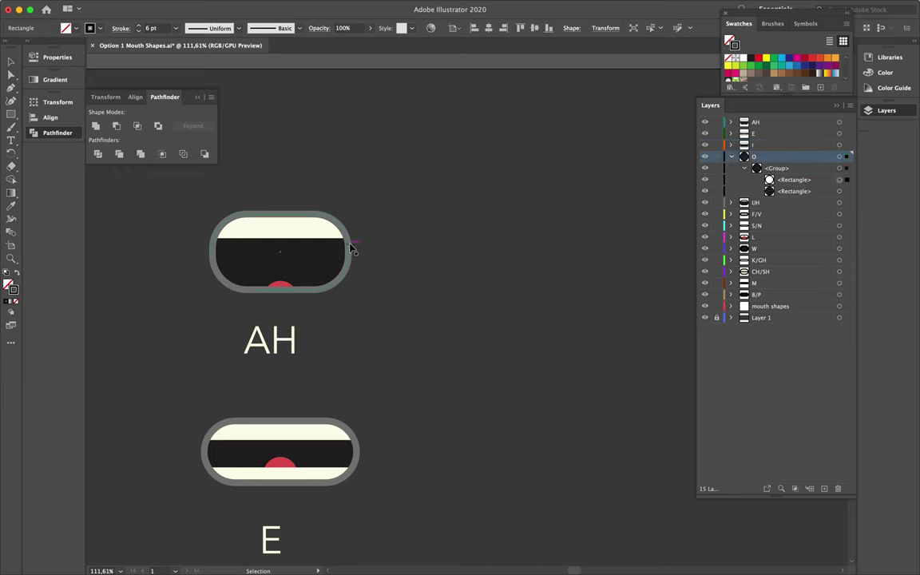
pyautogui.doubleClick(13, 291)
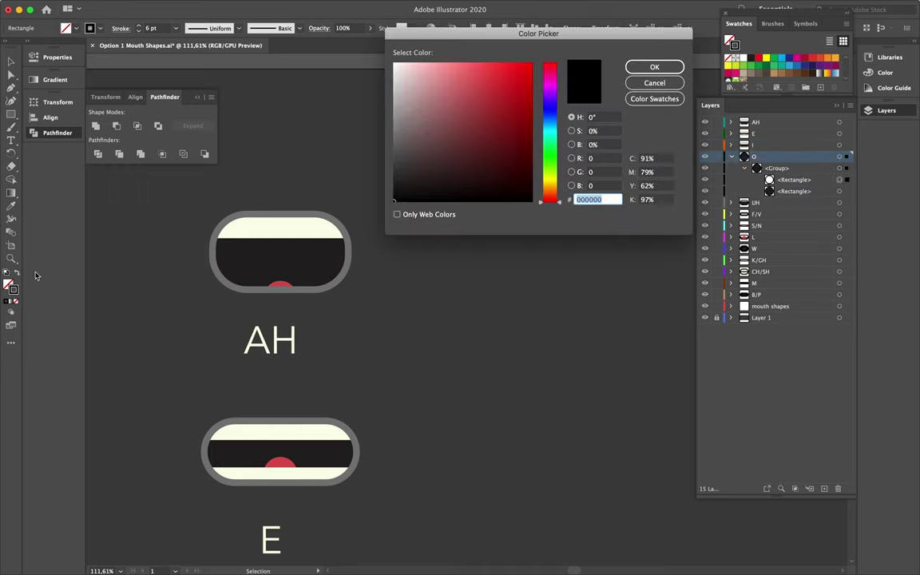
pyautogui.write('7A7A7A')
pyautogui.click(668, 69)
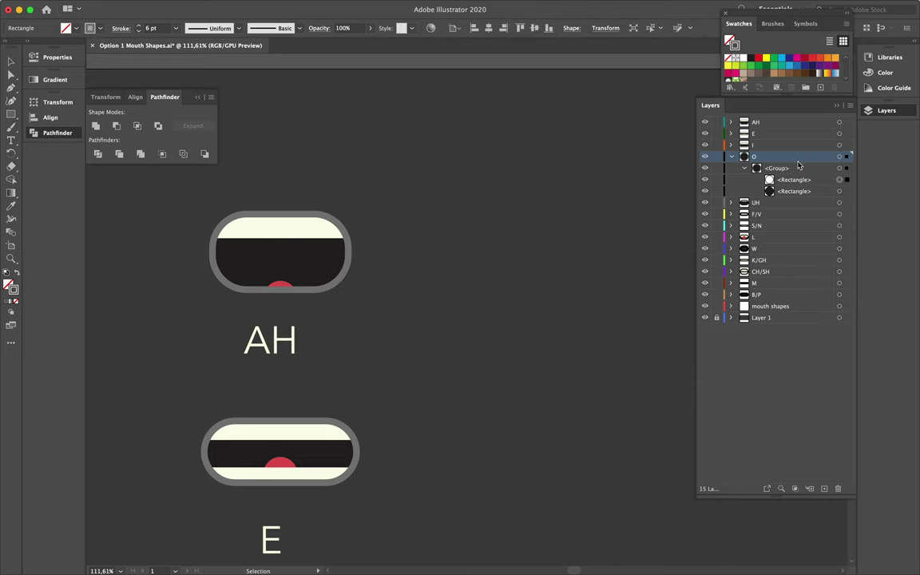
# Set the stroke of the UH mouth's top outline rectangle to 7A7A7A and collapse the UH and O layers
pyautogui.click(731, 203)
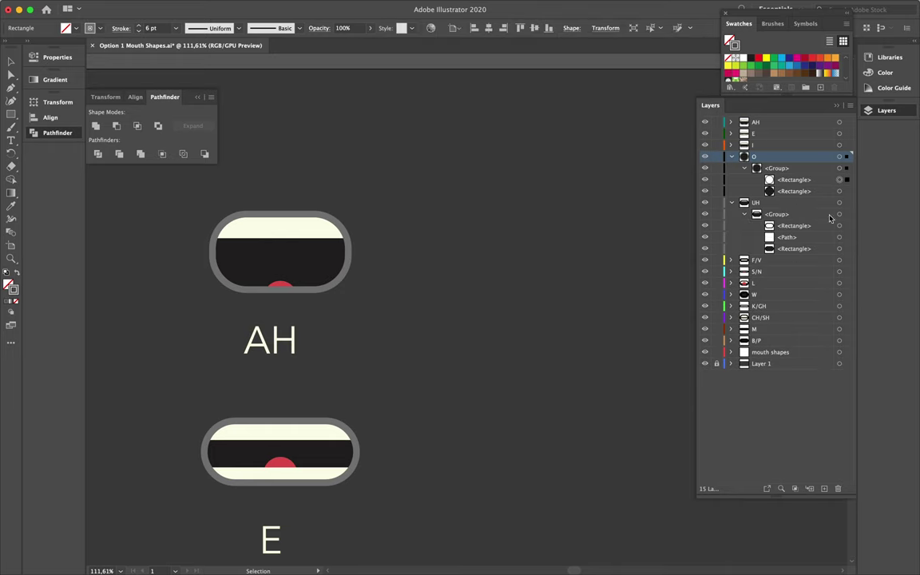
pyautogui.click(761, 204)
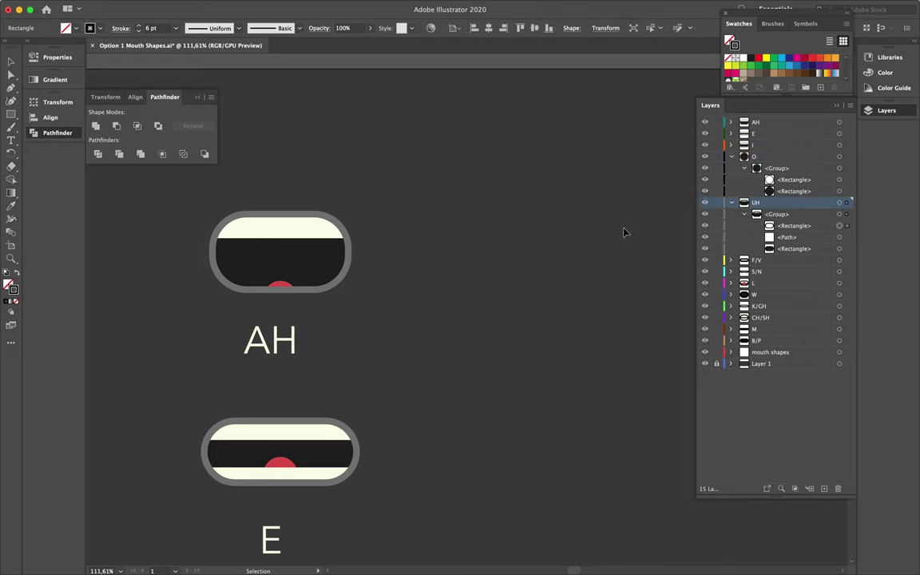
pyautogui.doubleClick(13, 290)
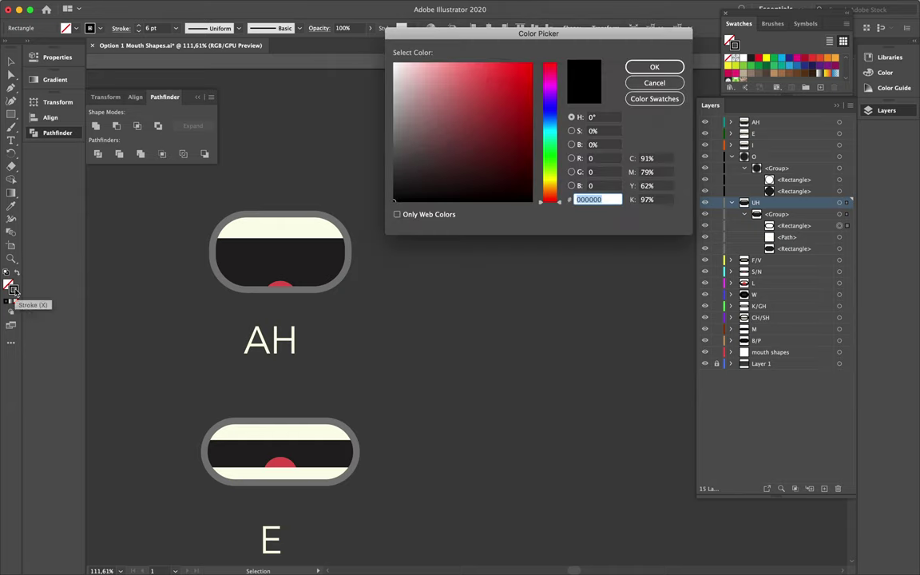
pyautogui.click(654, 67)
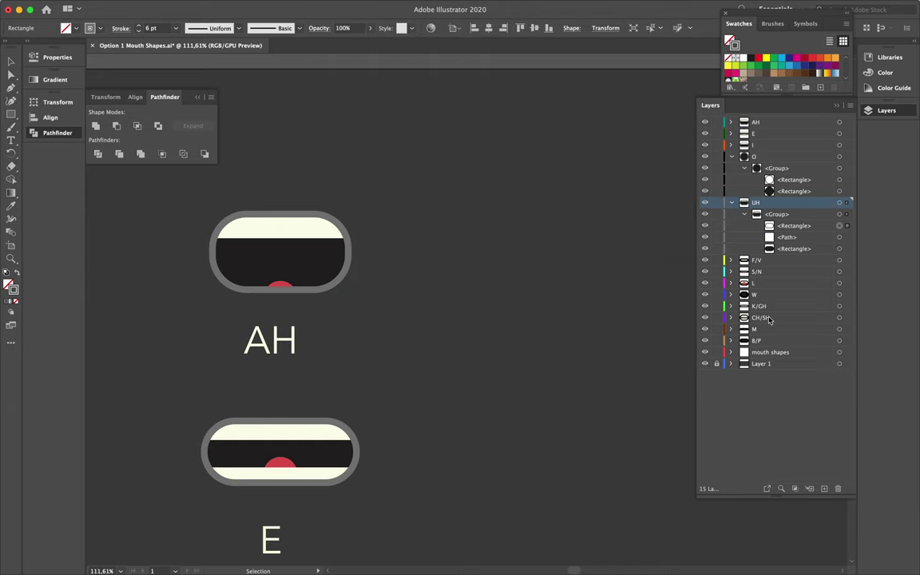
pyautogui.click(733, 204)
pyautogui.click(731, 156)
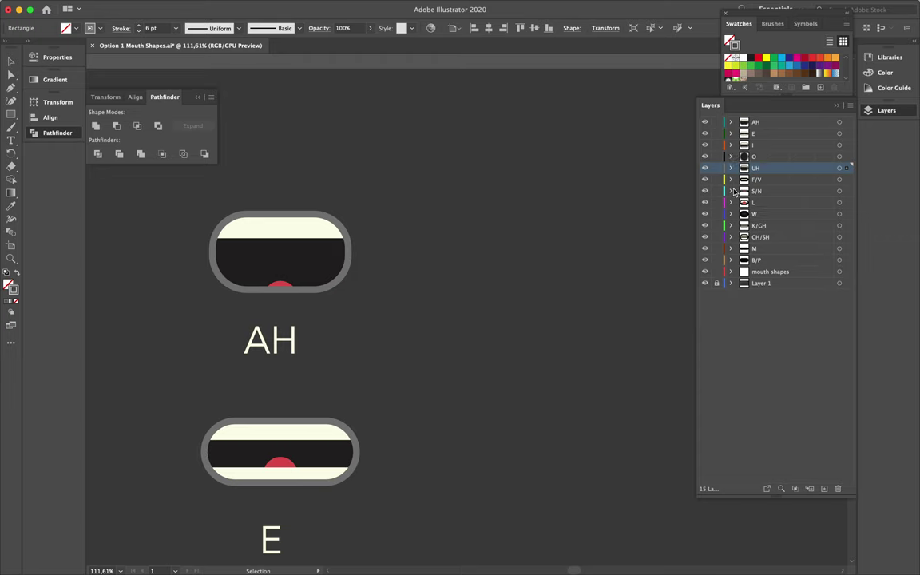
# Expand the F/V, S/N, L, W, K/GH, CH/SH, M and B/P layers to list their shapes, leaving mouth shapes collapsed
pyautogui.click(730, 180)
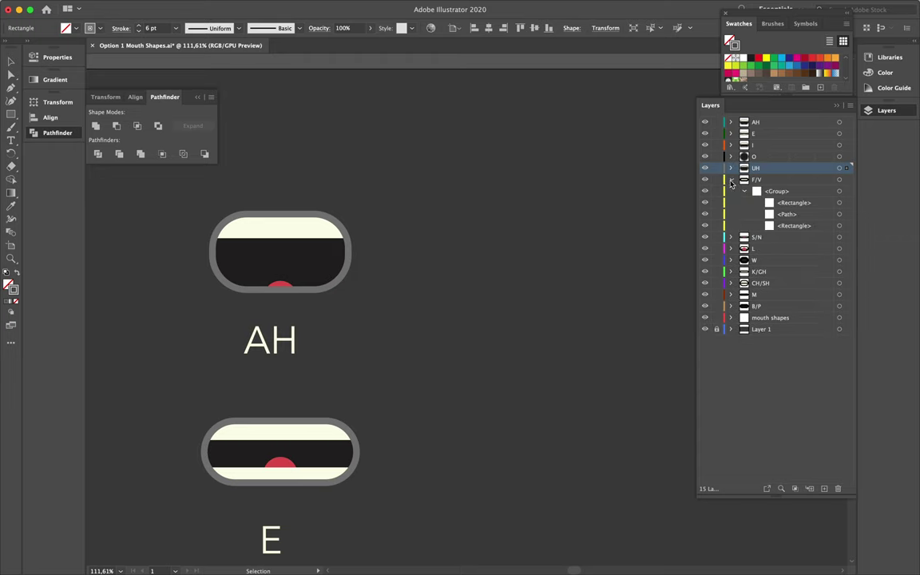
pyautogui.click(731, 237)
pyautogui.click(731, 306)
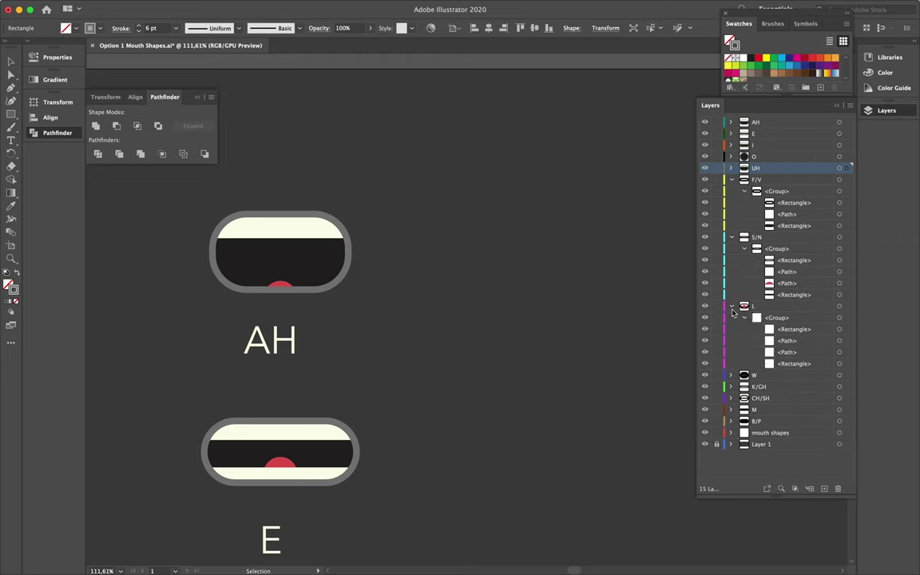
pyautogui.click(731, 376)
pyautogui.click(731, 421)
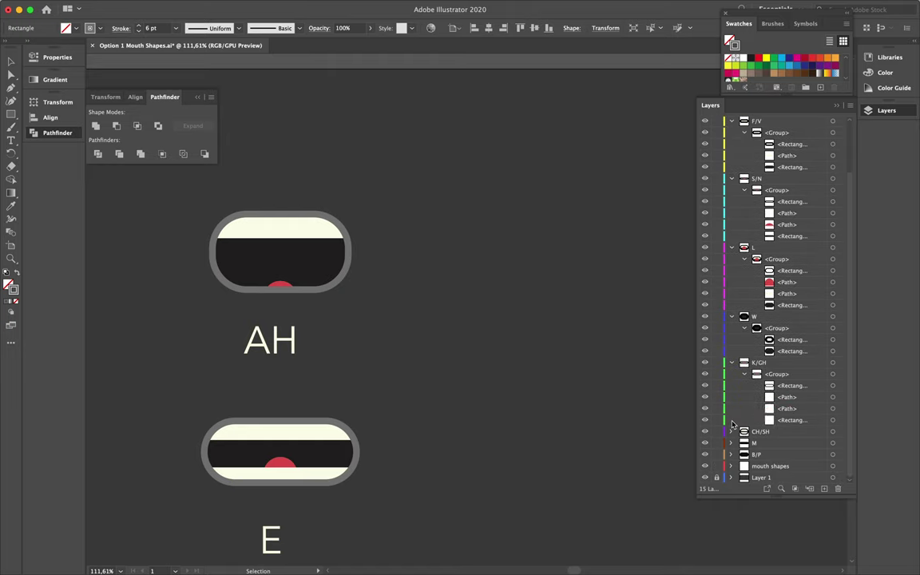
pyautogui.click(729, 432)
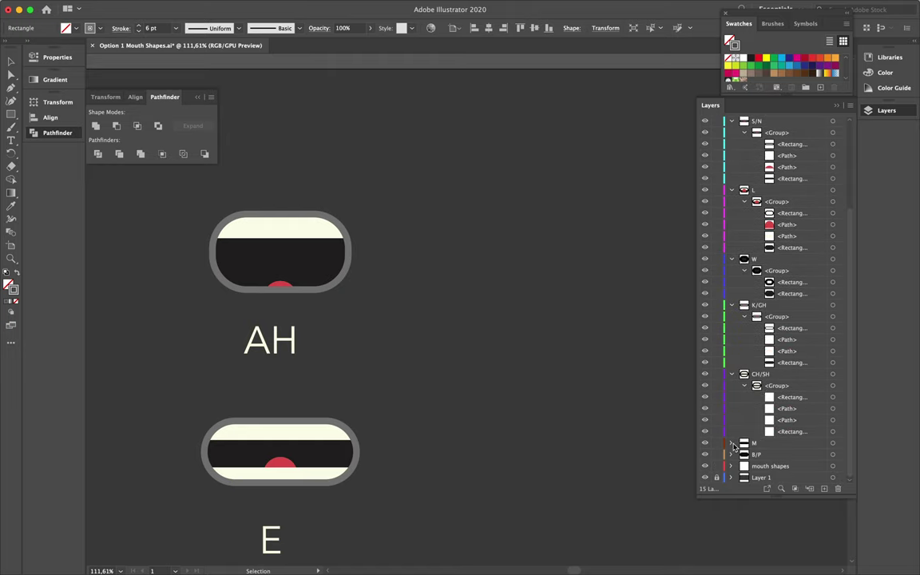
pyautogui.click(730, 444)
pyautogui.click(730, 455)
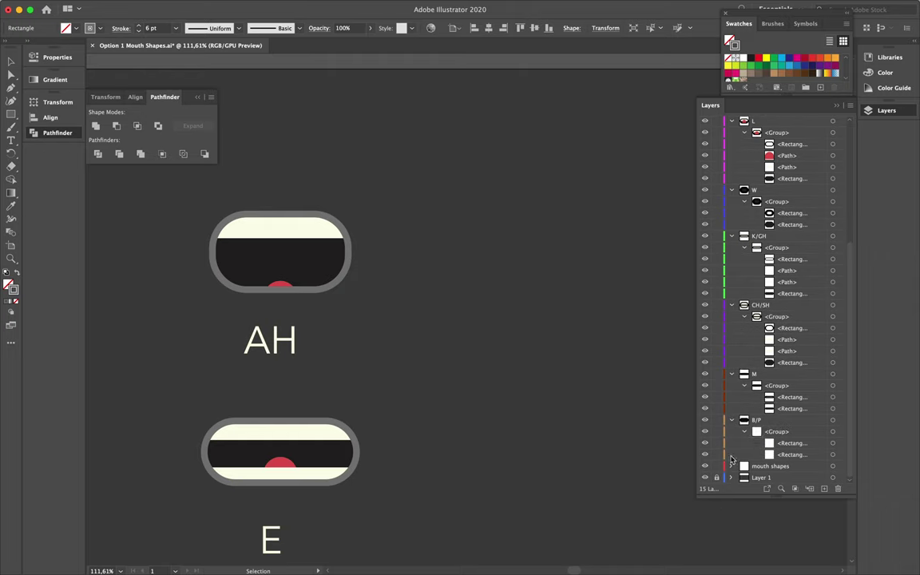
pyautogui.click(731, 466)
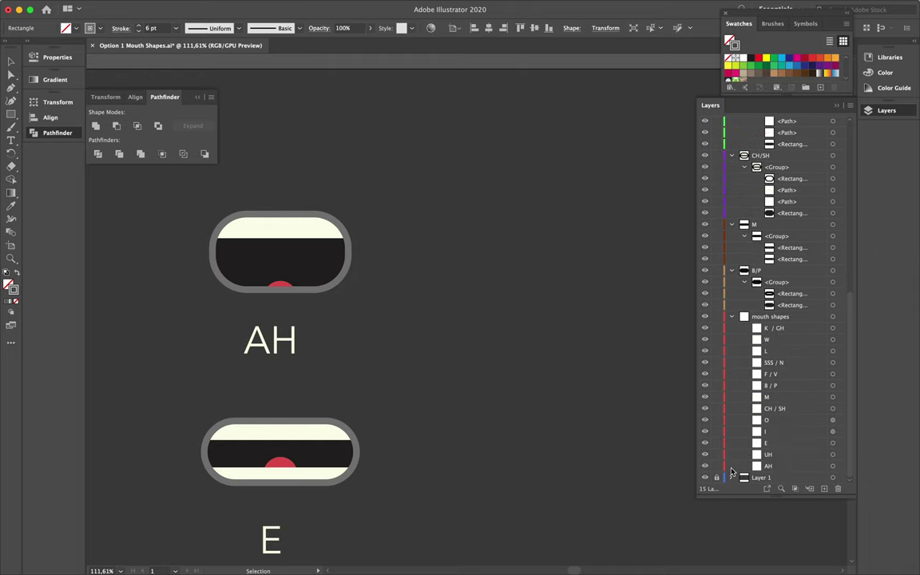
pyautogui.click(731, 317)
pyautogui.scroll(5, 738, 426)
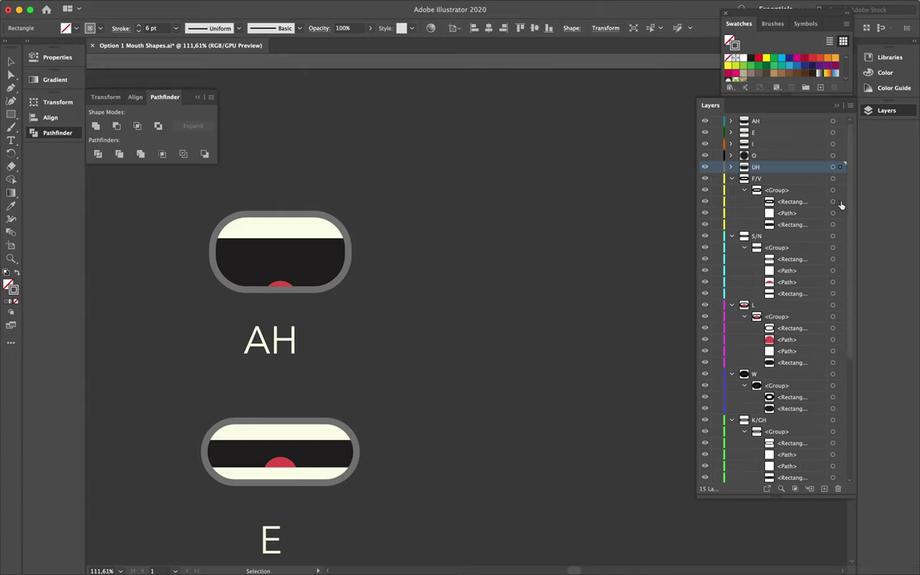
# Set the stroke of the F/V mouth's upper outline rectangle to 7A7A7A and collapse the F/V layer
pyautogui.click(840, 201)
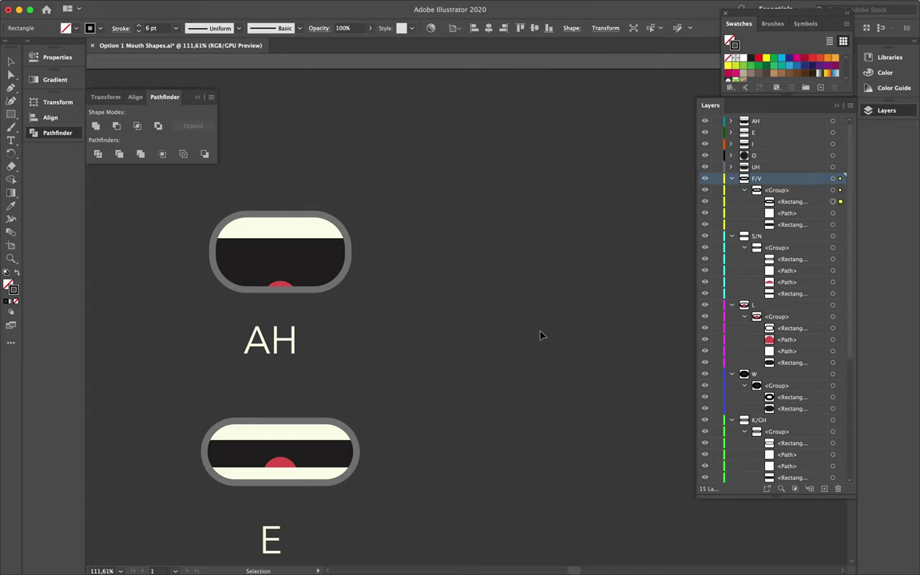
pyautogui.scroll(-10, 540, 336)
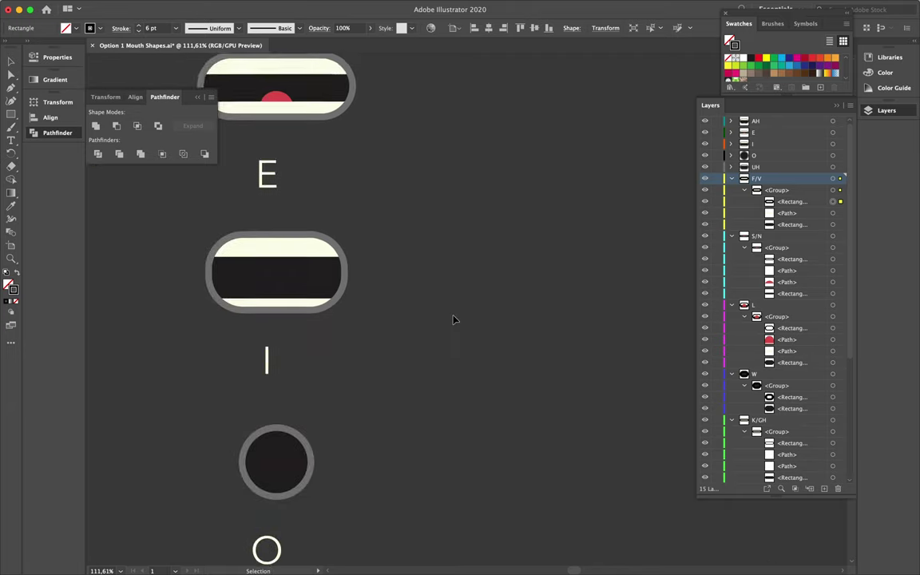
pyautogui.scroll(-5, 453, 319)
pyautogui.moveTo(499, 300); pyautogui.dragTo(362, 353)
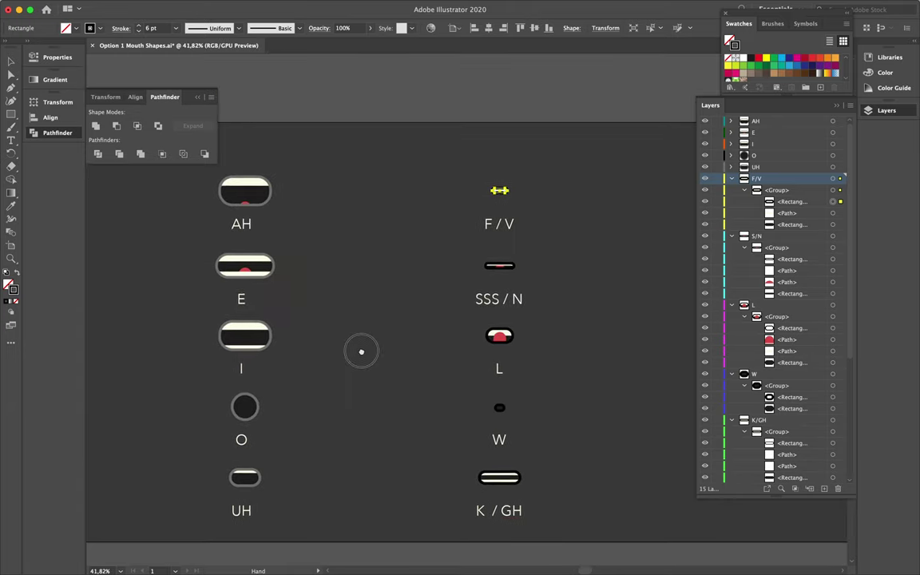
pyautogui.doubleClick(15, 290)
pyautogui.write('7A7A7A')
pyautogui.click(665, 71)
pyautogui.click(664, 70)
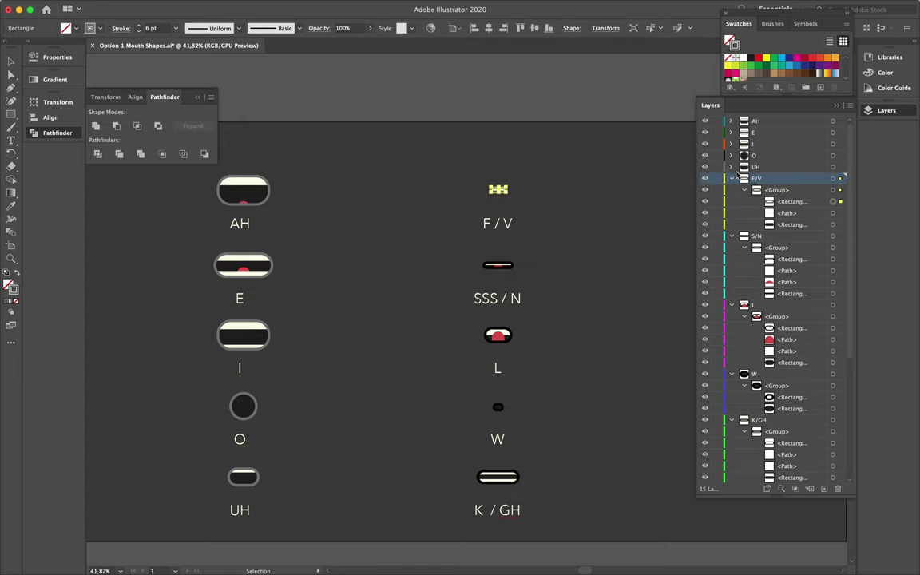
pyautogui.click(732, 178)
# Set the stroke of the S/N mouth's upper outline rectangle to 7A7A7A and collapse the S/N layer
pyautogui.click(834, 213)
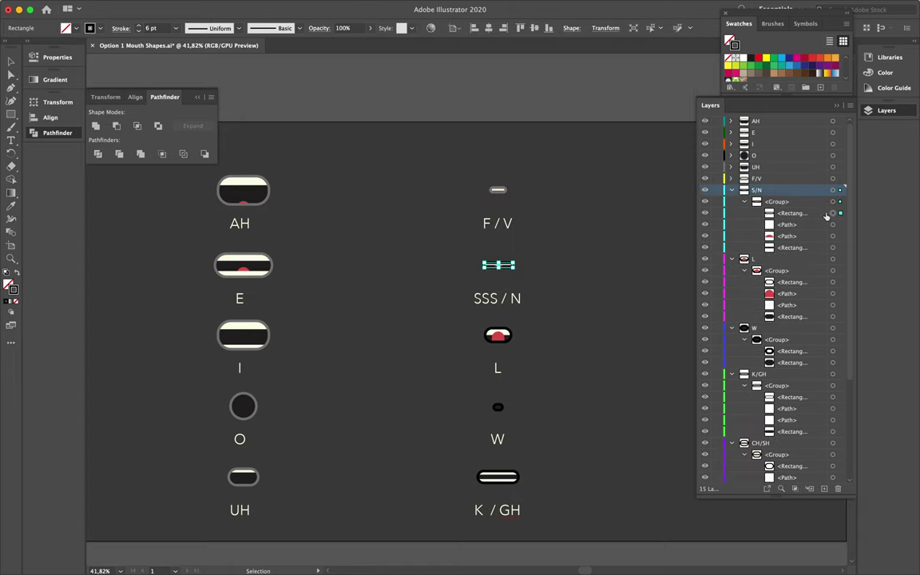
pyautogui.doubleClick(13, 289)
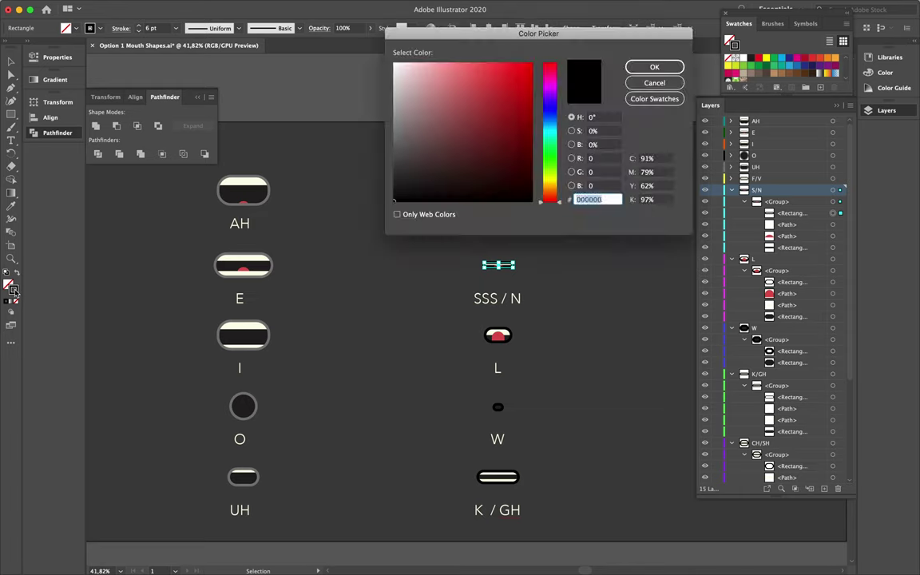
pyautogui.click(655, 67)
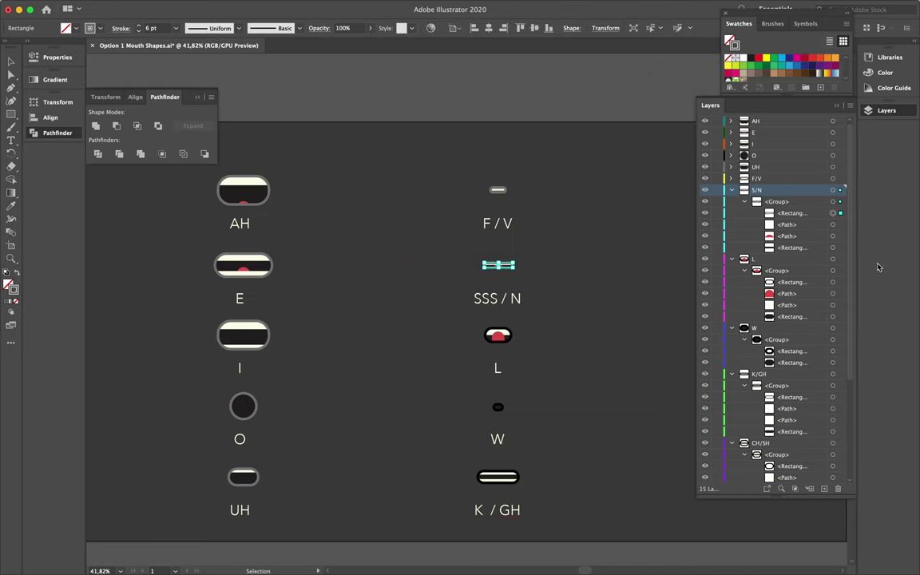
pyautogui.click(732, 190)
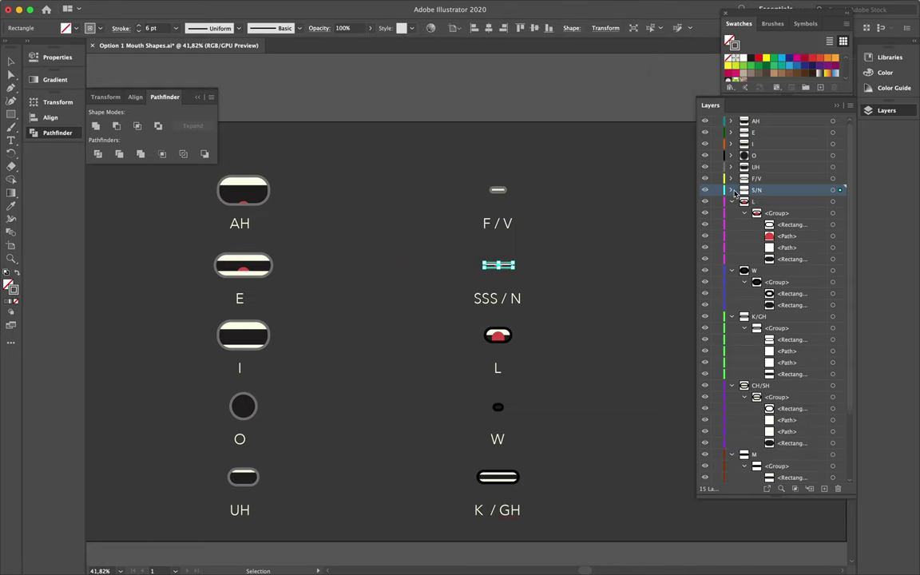
# Set the stroke of the L mouth's upper outline rectangle to 7A7A7A and collapse the L layer
pyautogui.click(834, 224)
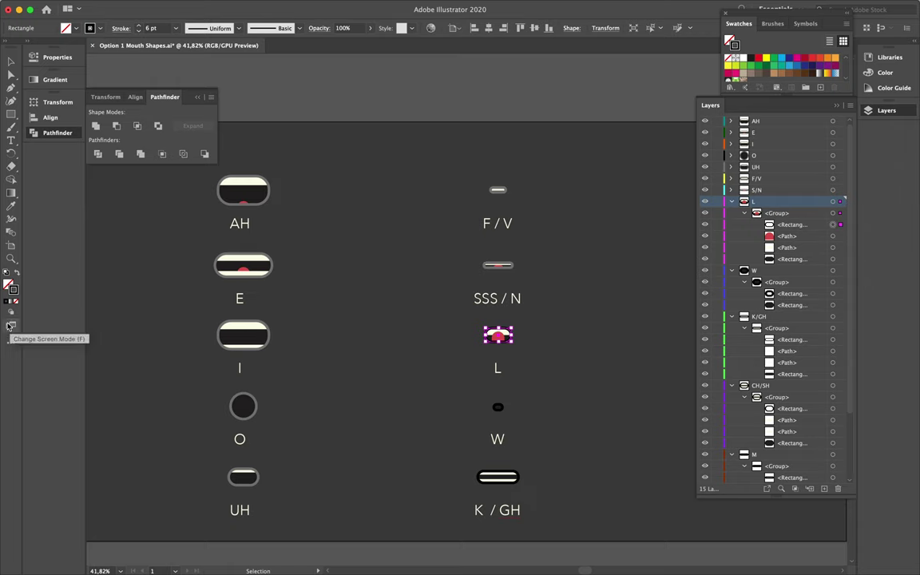
pyautogui.doubleClick(14, 289)
pyautogui.write('7A7A7A')
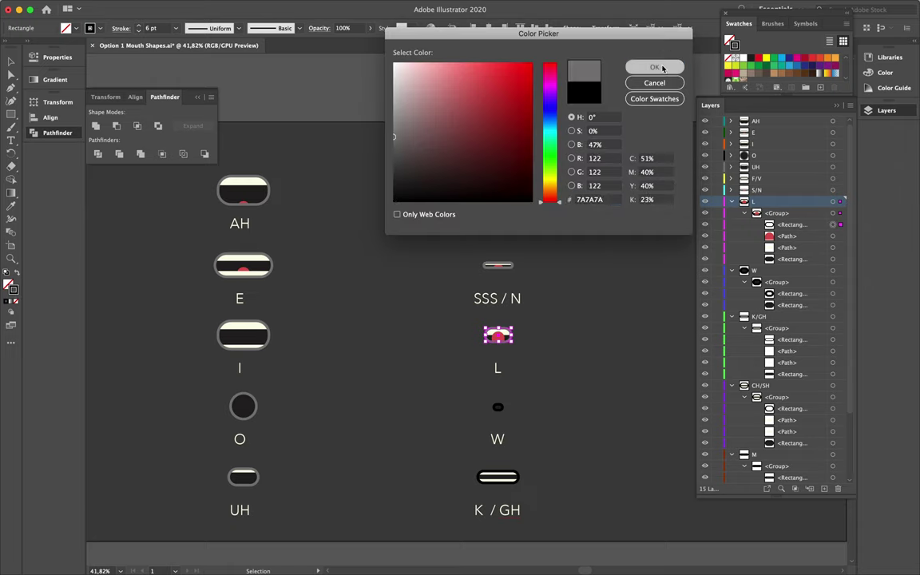
pyautogui.click(653, 65)
pyautogui.click(731, 203)
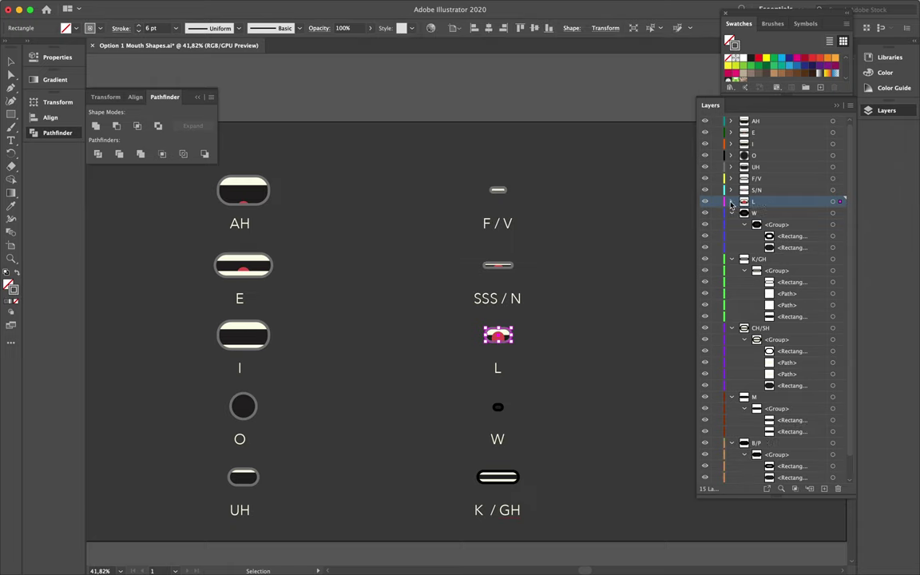
# Set the stroke of the W mouth's upper outline rectangle to 7A7A7A and collapse the W layer
pyautogui.click(839, 236)
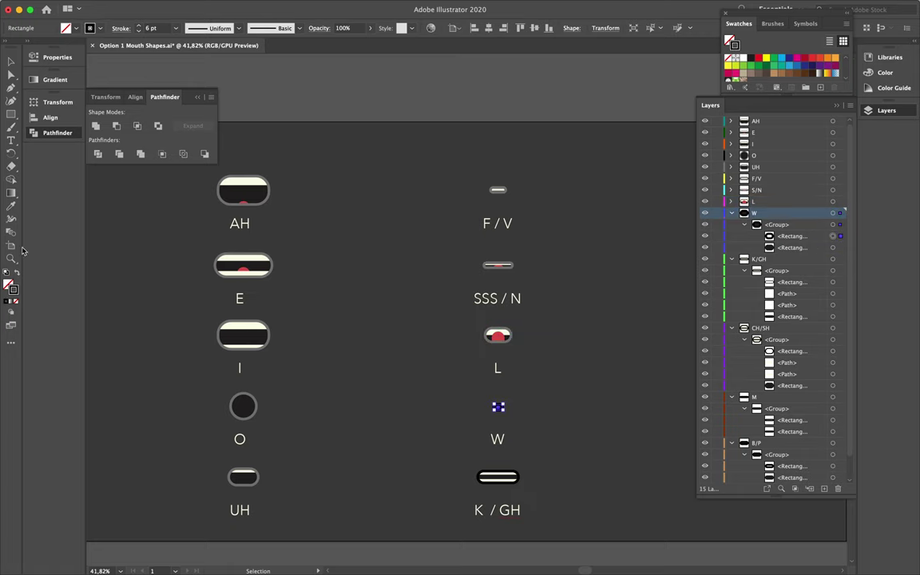
pyautogui.doubleClick(14, 292)
pyautogui.write('7A7A7A')
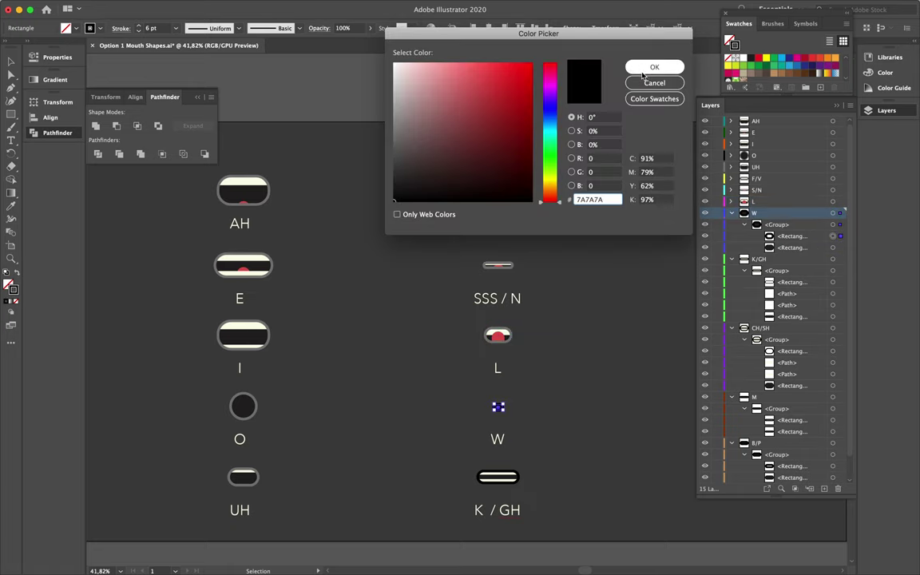
pyautogui.click(654, 66)
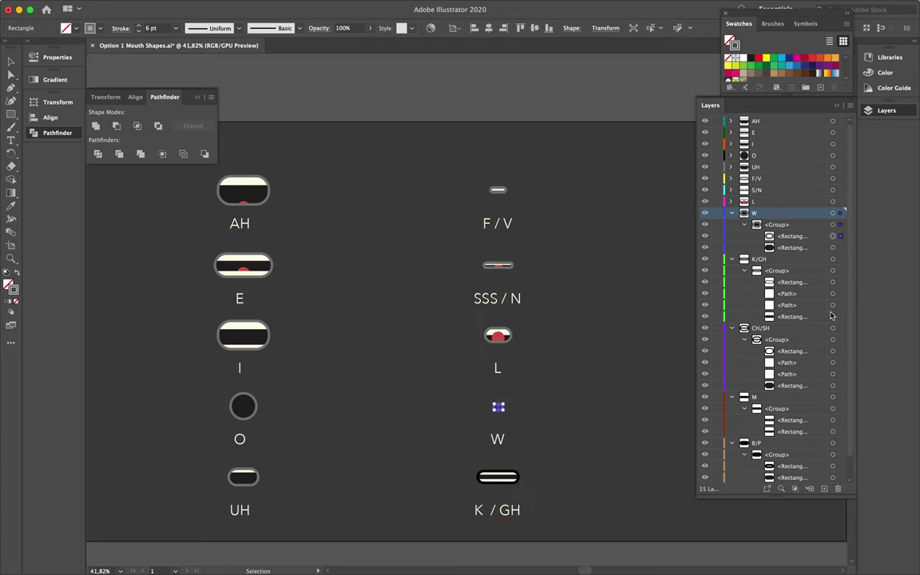
pyautogui.click(733, 214)
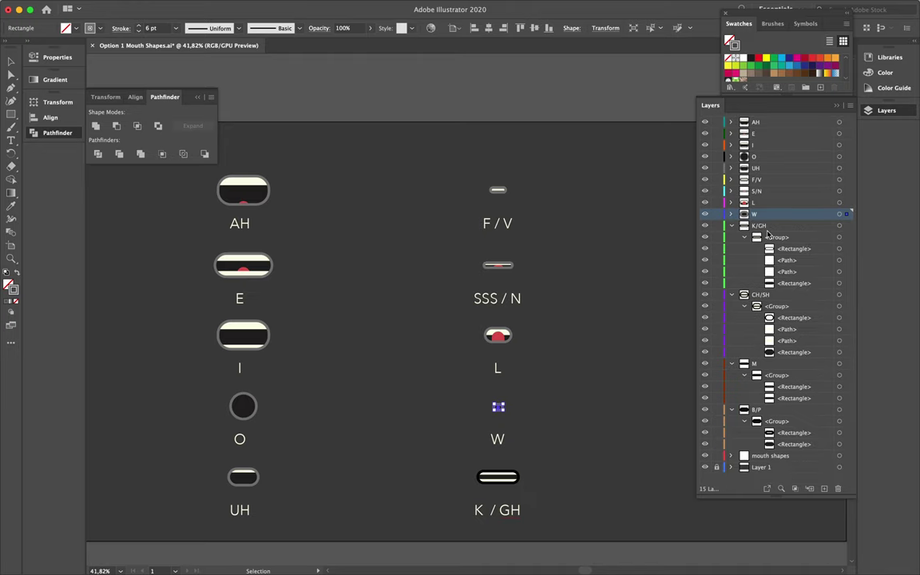
# Set the stroke of the K/GH mouth's upper outline rectangle to 7A7A7A and collapse the K/GH layer
pyautogui.click(847, 251)
pyautogui.doubleClick(13, 292)
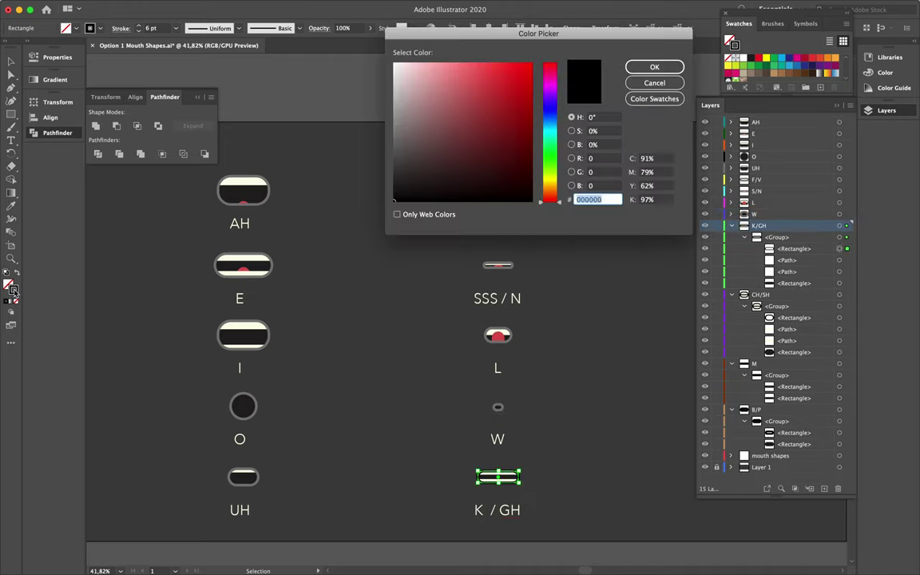
pyautogui.click(654, 67)
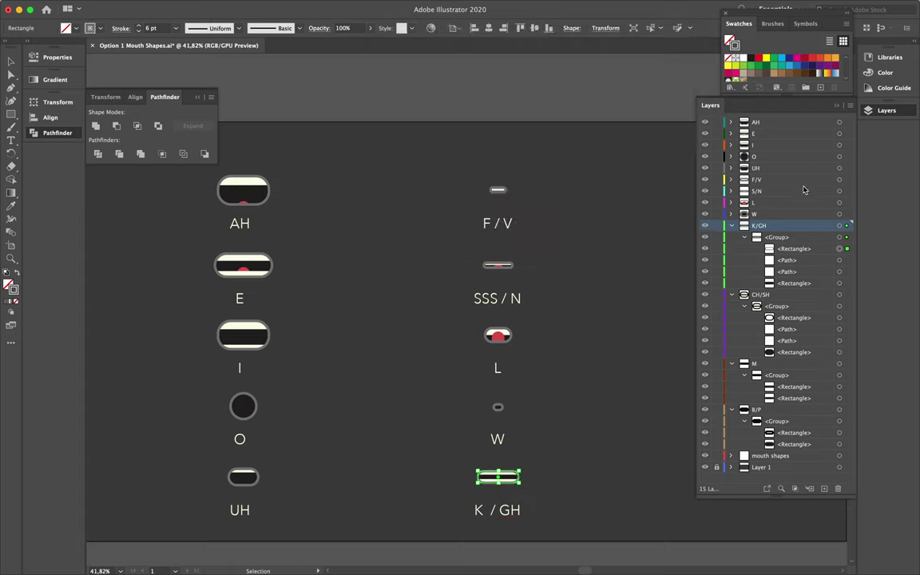
pyautogui.click(732, 226)
# Set the stroke of the CH/SH mouth's upper outline rectangle to 7A7A7A and collapse the CH/SH layer
pyautogui.click(846, 260)
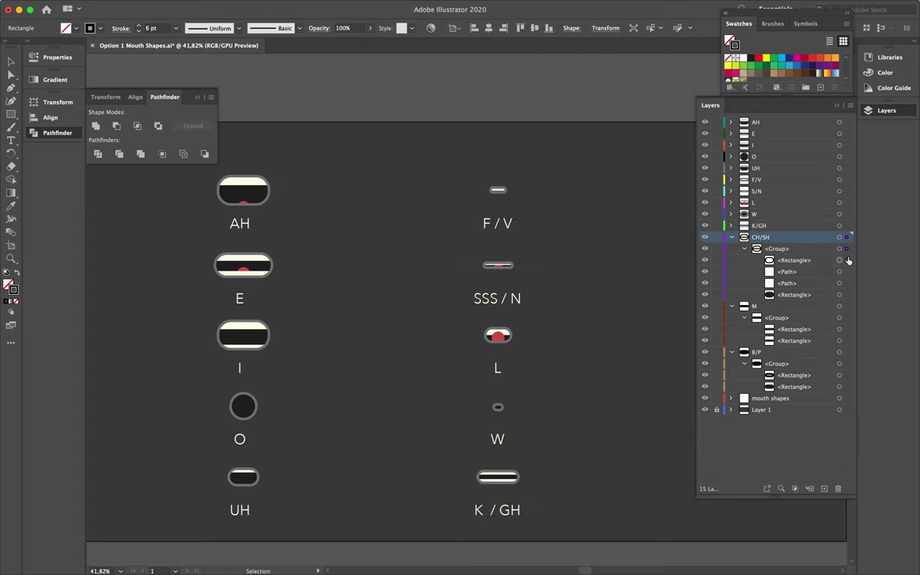
pyautogui.doubleClick(13, 294)
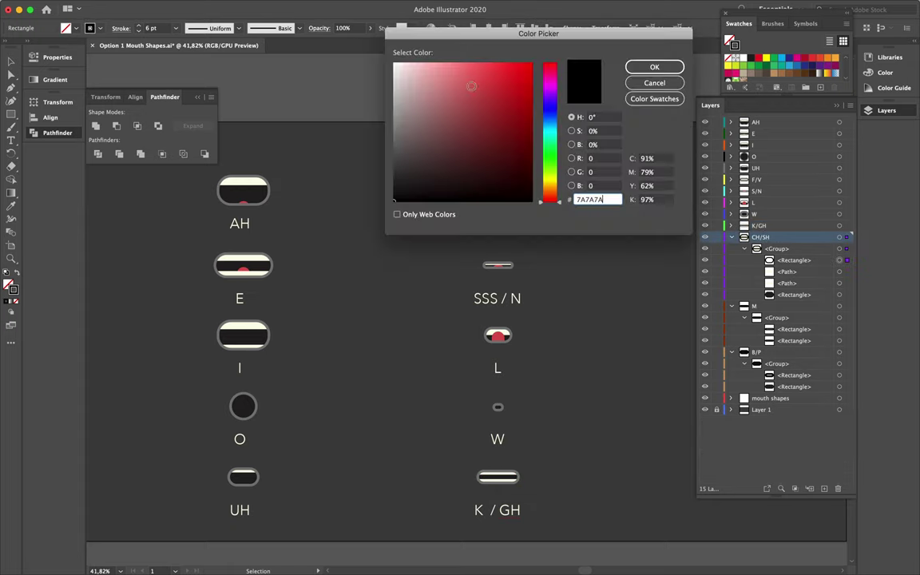
pyautogui.click(648, 69)
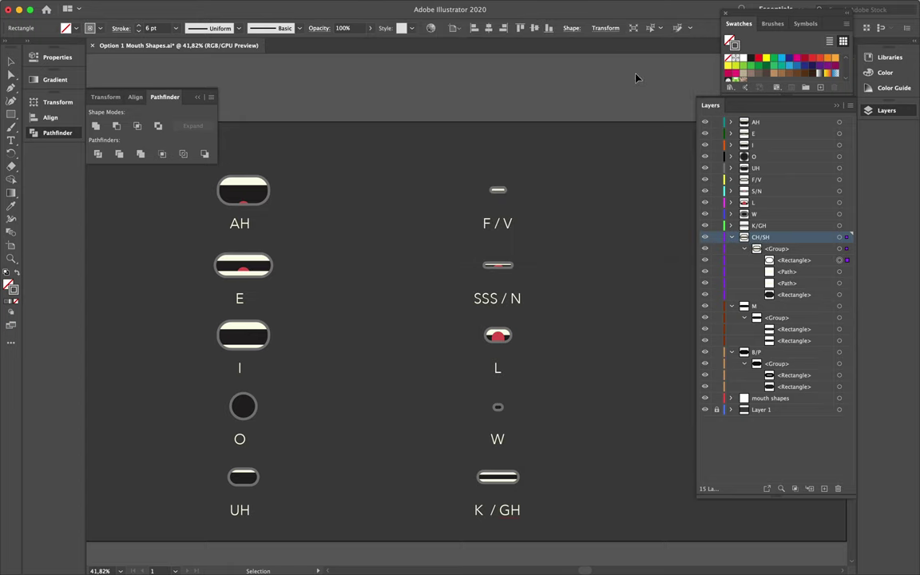
pyautogui.click(734, 239)
# Set the stroke of the M mouth's upper outline rectangle to 7A7A7A and collapse the M layer
pyautogui.click(841, 272)
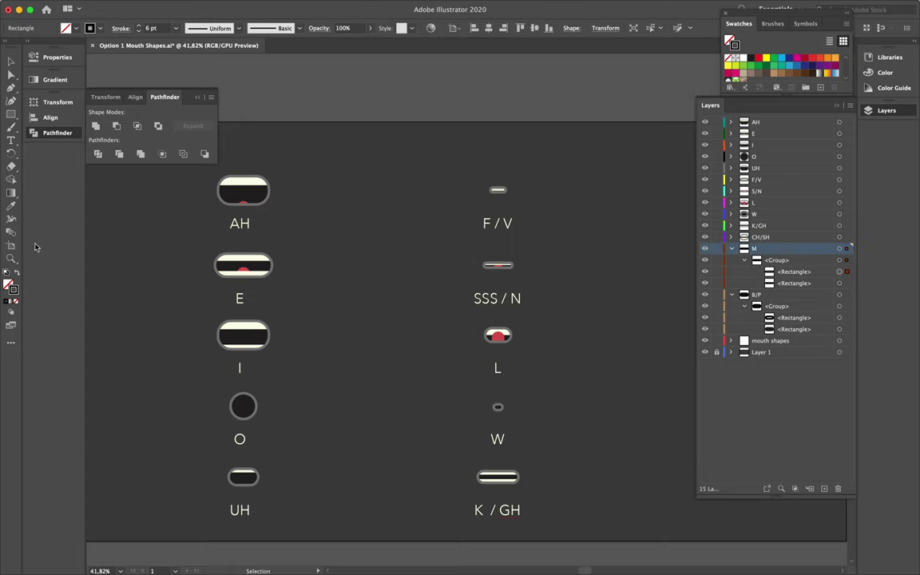
pyautogui.doubleClick(10, 285)
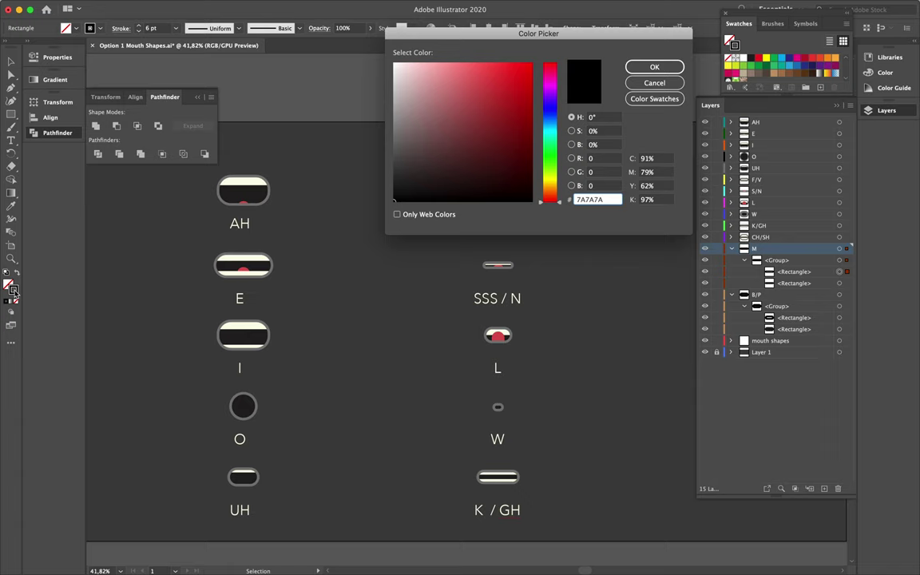
pyautogui.click(641, 72)
pyautogui.click(731, 248)
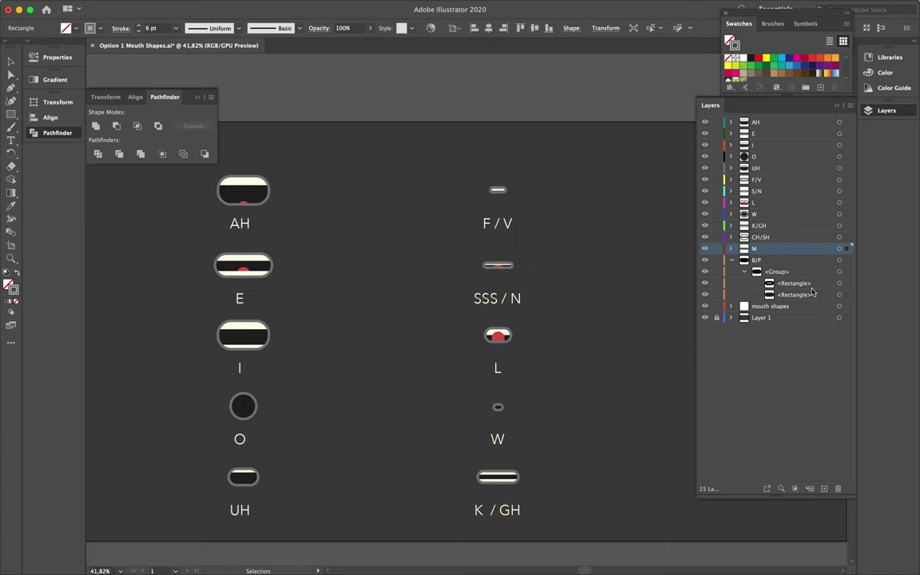
# Set the stroke of the B/P mouth's upper outline rectangle to 7A7A7A and collapse the B/P layer
pyautogui.click(841, 283)
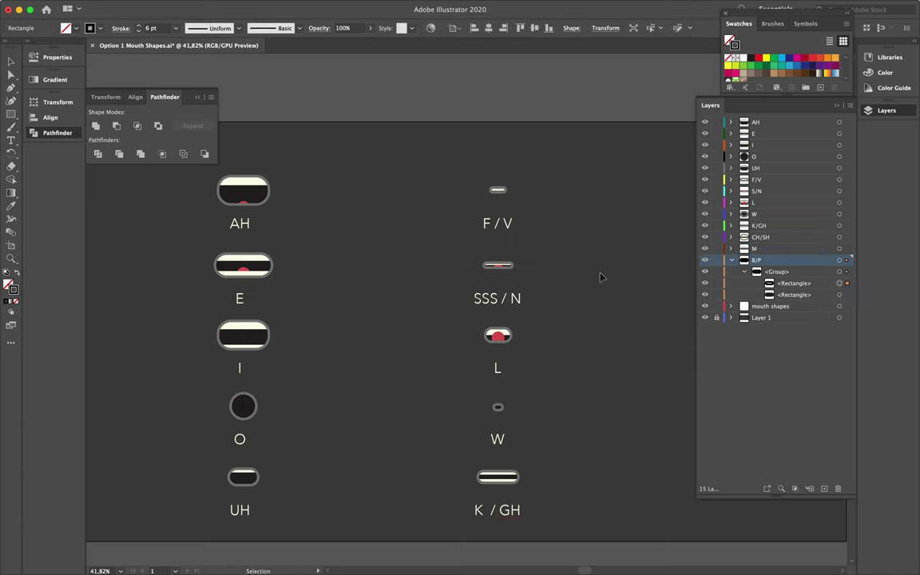
pyautogui.doubleClick(12, 290)
pyautogui.write('7A7A7A')
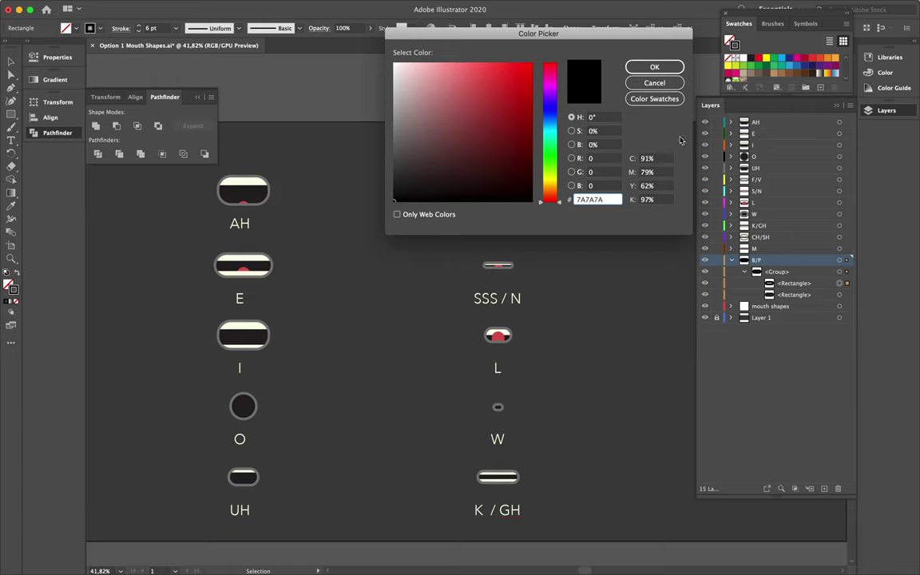
pyautogui.click(675, 68)
pyautogui.click(732, 261)
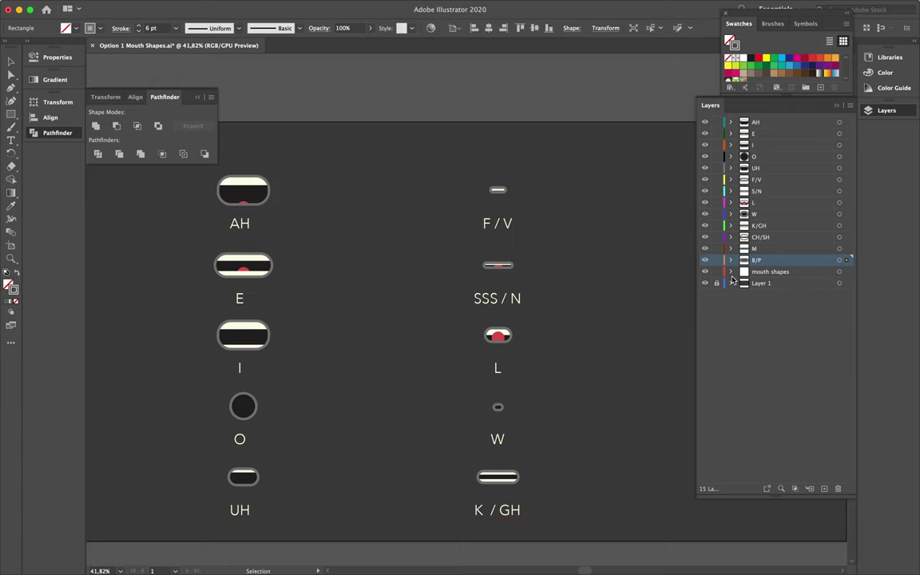
# Deselect the artwork, save the recoloured mouth shapes file and switch to After Effects
pyautogui.click(558, 292)
pyautogui.hscroll(3, 558, 292)
pyautogui.scroll(-1, 557, 293)
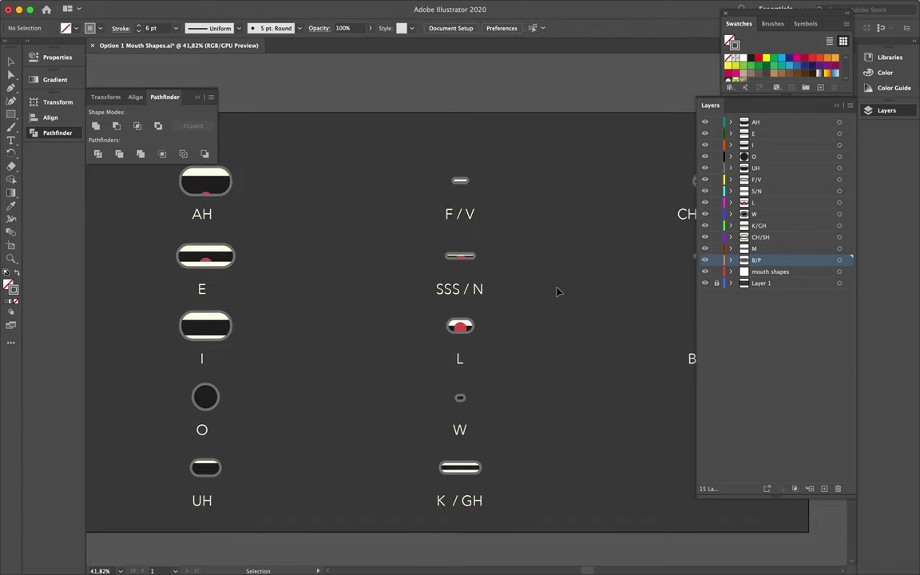
pyautogui.scroll(-5, 524, 301)
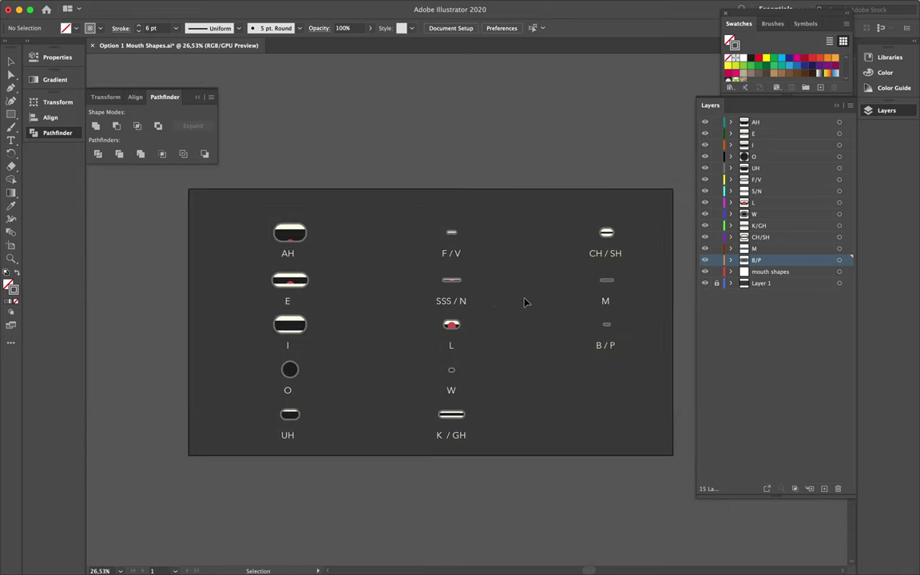
pyautogui.press('a')
pyautogui.press('super+s')
pyautogui.press('super+Tab')
pyautogui.press('super+Tab')
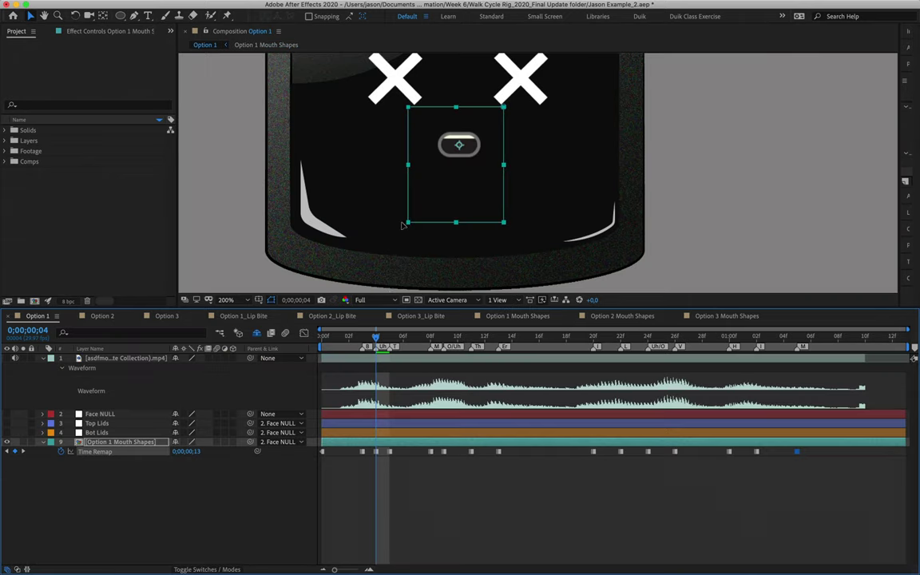
# Fit the whole jar character in view at 100% and preview the Option 1 lip sync from the first frame
pyautogui.press(',')
pyautogui.moveTo(436, 214); pyautogui.dragTo(397, 252)
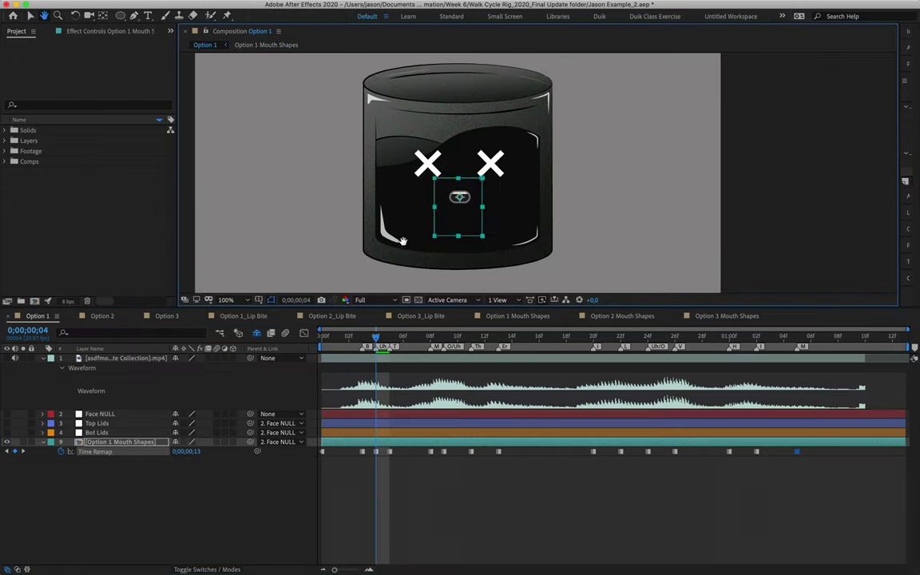
pyautogui.click(339, 341)
pyautogui.press('space')
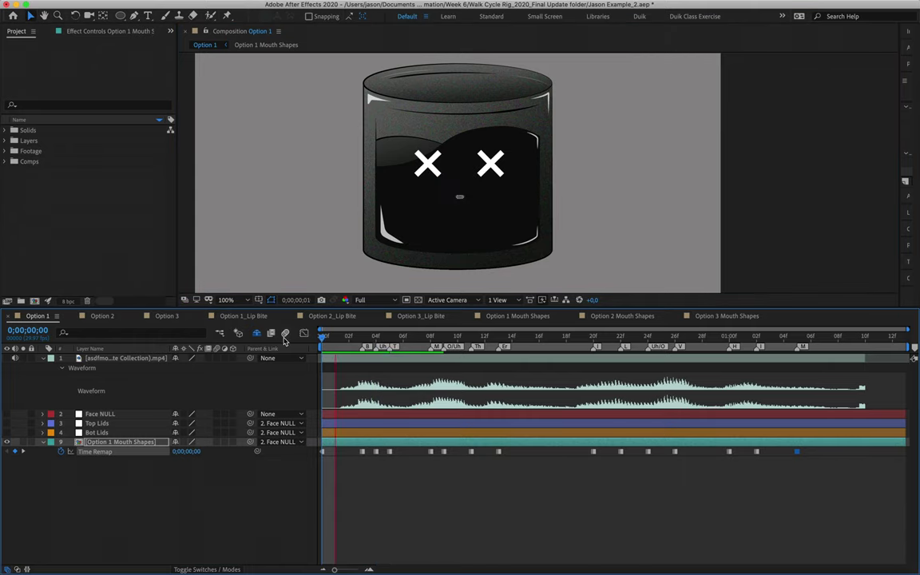
pyautogui.press('space')
# Move the playhead to frame 3, then lock the Option 1 Mouth Shapes layer and collapse its Time Remap property
pyautogui.click(368, 335)
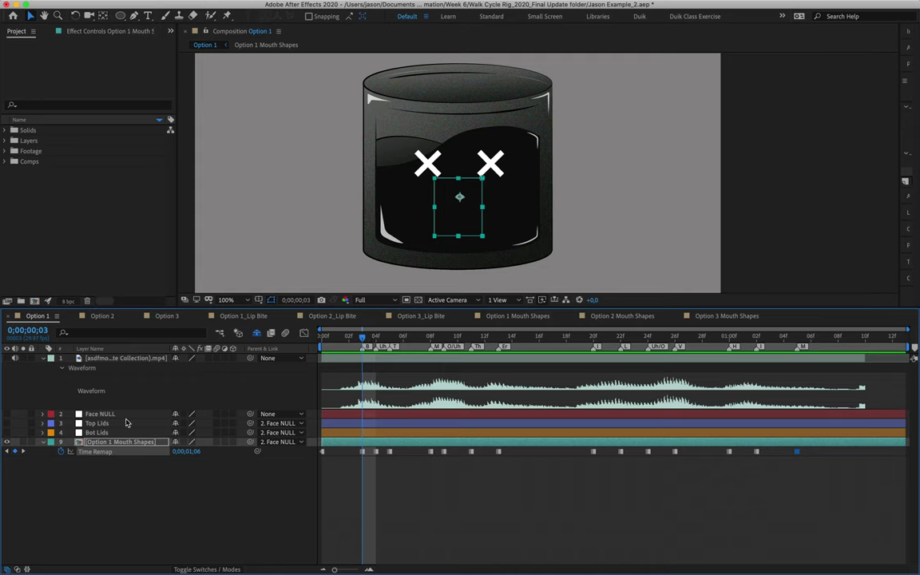
pyautogui.click(32, 442)
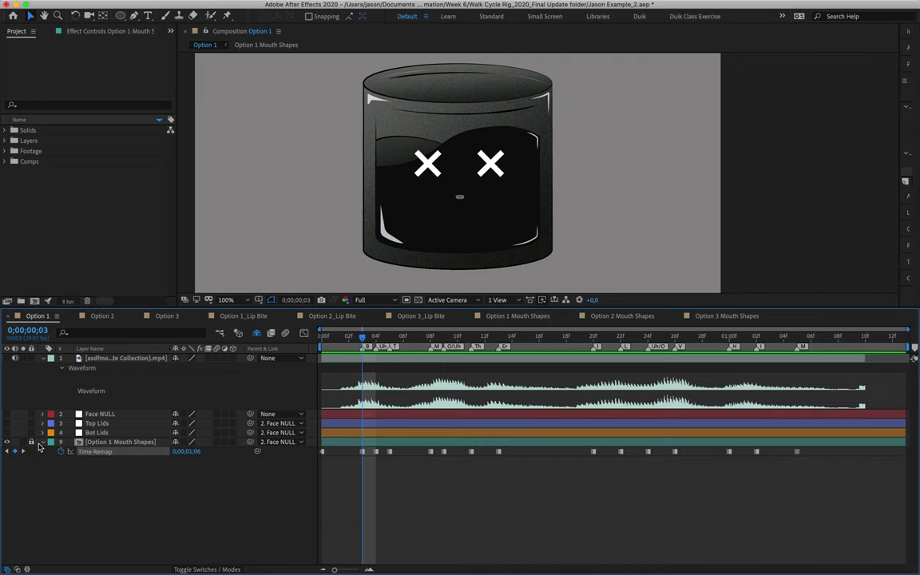
pyautogui.click(43, 442)
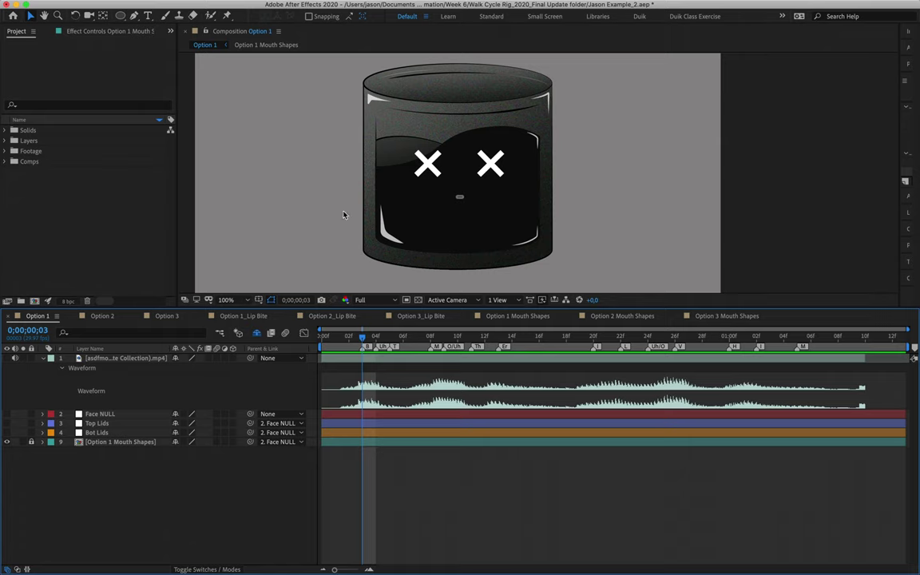
# Make the Face NULL, Top Lids and Bot Lids layers visible, then collapse and lock the audio layer
pyautogui.click(104, 415)
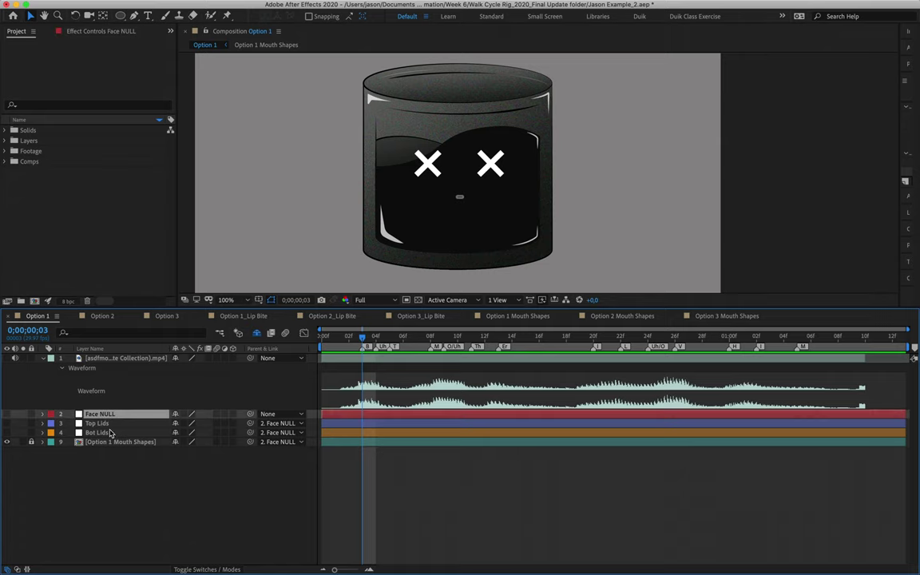
pyautogui.click(109, 425)
pyautogui.hotkey('shift', 'Down')
pyautogui.hotkey('shift', 'Down')
pyautogui.hotkey('shift', 'Down')
pyautogui.hotkey('shift', 'Up')
pyautogui.hotkey('shift', 'Up')
pyautogui.hotkey('shift', 'Up')
pyautogui.click(92, 414)
pyautogui.keyDown('shift'); pyautogui.click(92, 432); pyautogui.keyUp('shift')
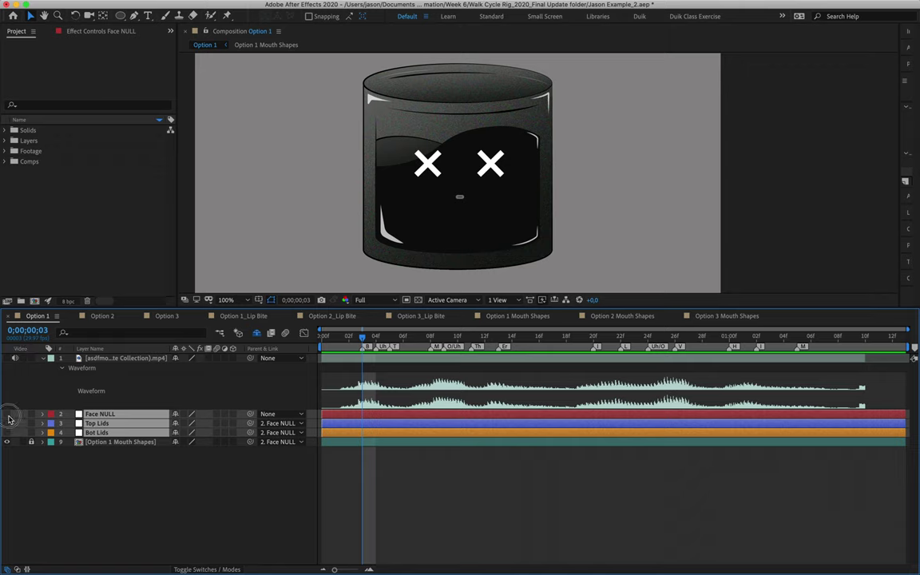
pyautogui.moveTo(7, 414); pyautogui.dragTo(6, 432)
pyautogui.click(40, 359)
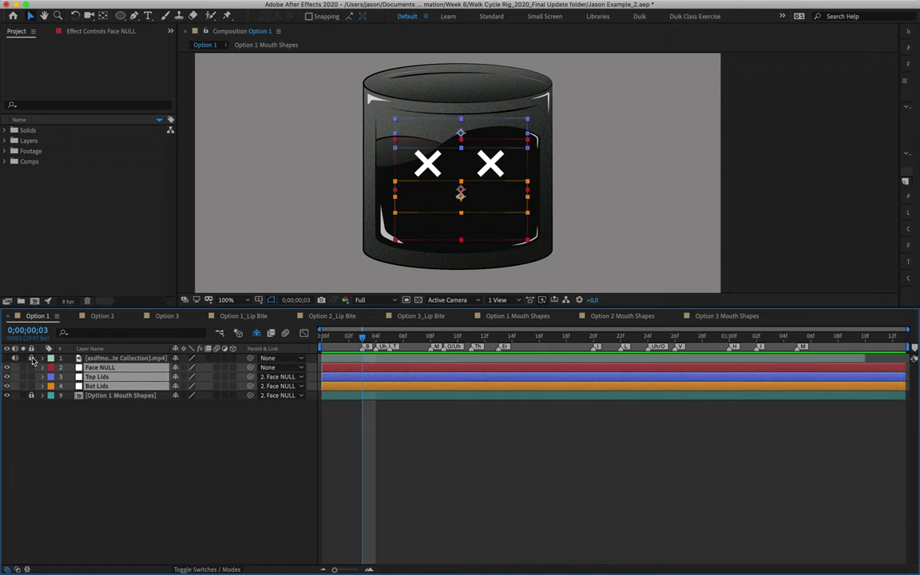
pyautogui.click(114, 484)
# Shift the Face NULL sideways to position 1112, 624 and keyframe its Position at the first frame
pyautogui.click(125, 369)
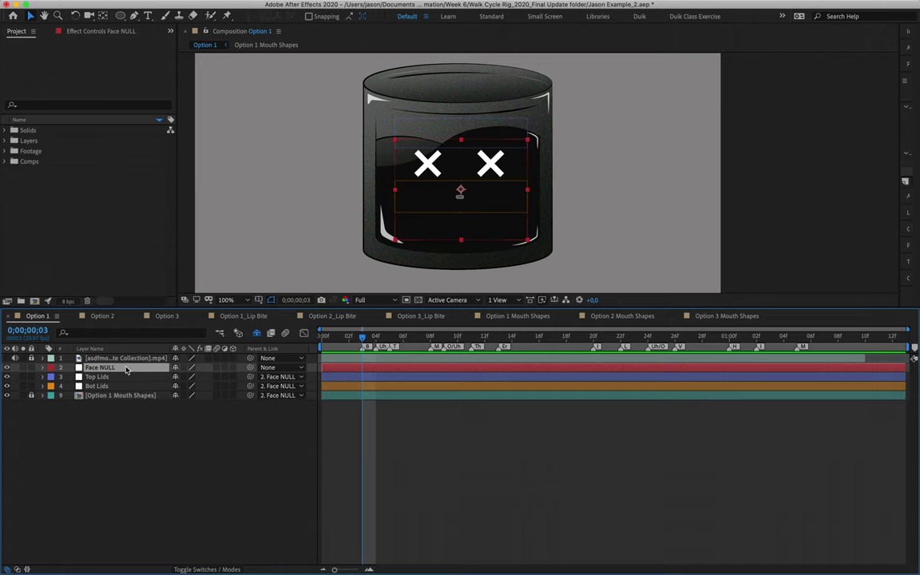
pyautogui.hotkey('shift', 'Right')
pyautogui.hotkey('shift', 'Right')
pyautogui.hotkey('shift', 'Right')
pyautogui.hotkey('shift', 'Right')
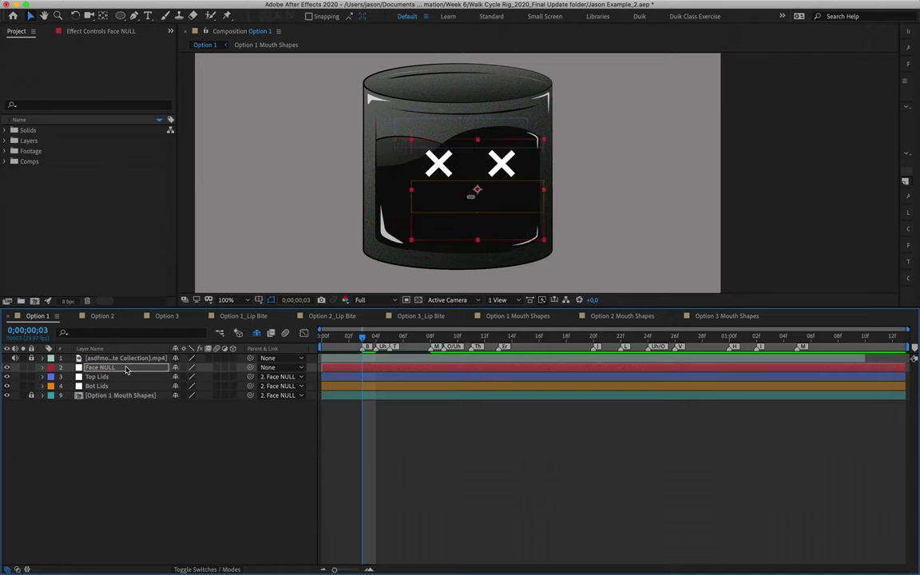
pyautogui.hotkey('shift', 'Right')
pyautogui.hotkey('shift', 'Left')
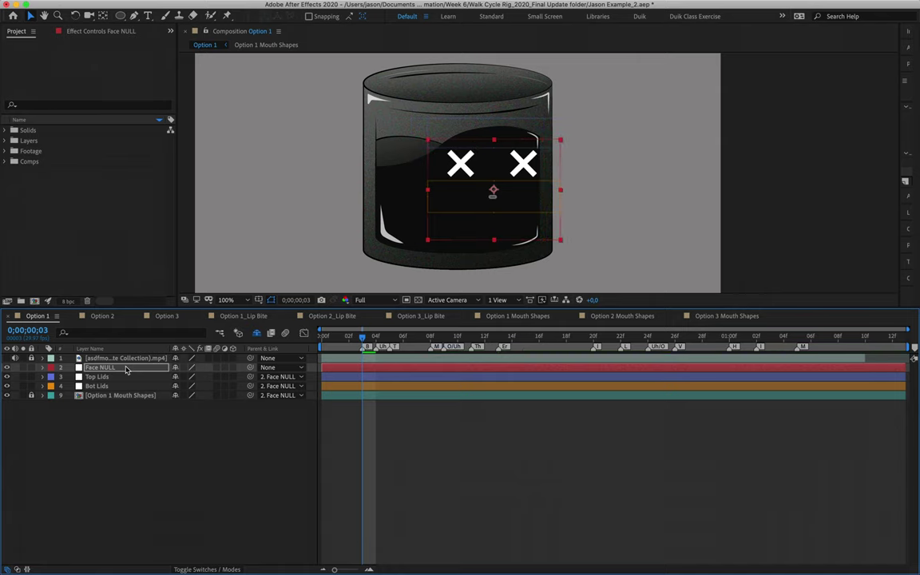
pyautogui.hotkey('shift', 'Right')
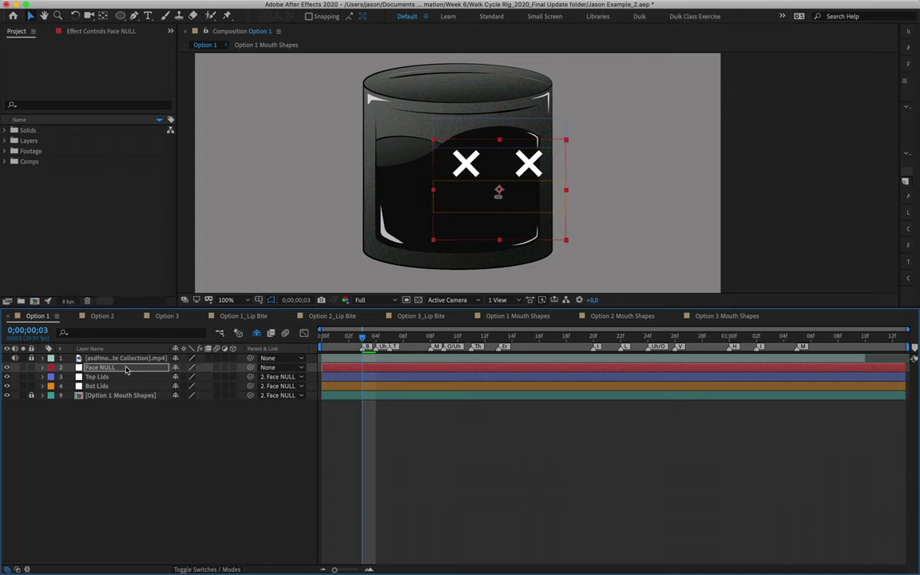
pyautogui.press('Home')
pyautogui.press('p')
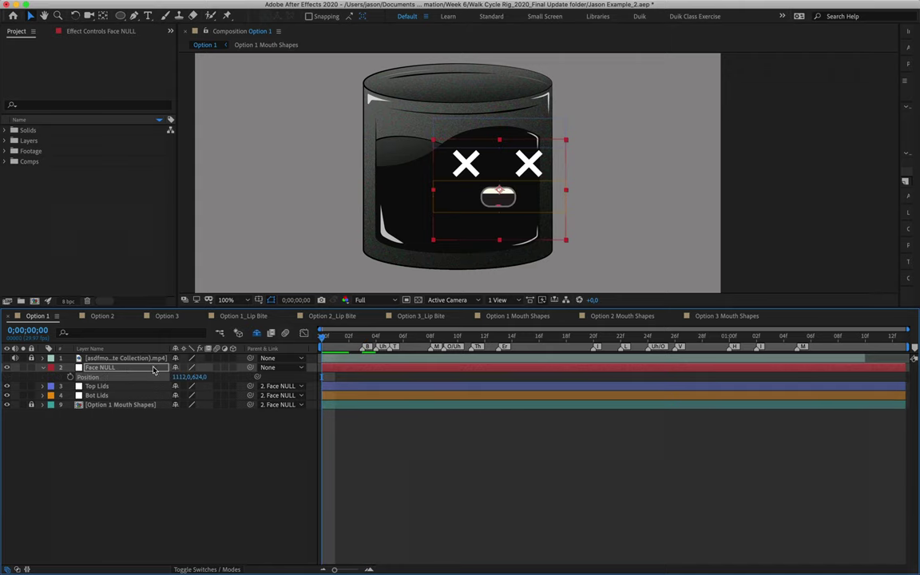
pyautogui.click(70, 377)
# At frame 10, move the Face NULL to 972, 638, bend its motion path into a downward arc and preview the head turn
pyautogui.hotkey('shift', 'pagedown')
pyautogui.moveTo(493, 182); pyautogui.dragTo(458, 176)
pyautogui.press('.')
pyautogui.moveTo(451, 213); pyautogui.dragTo(448, 223)
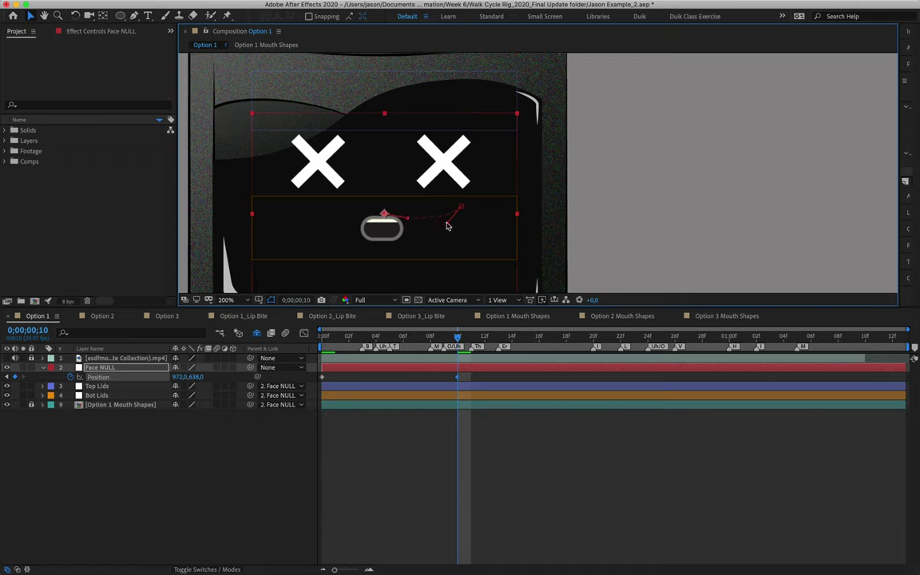
pyautogui.press(',')
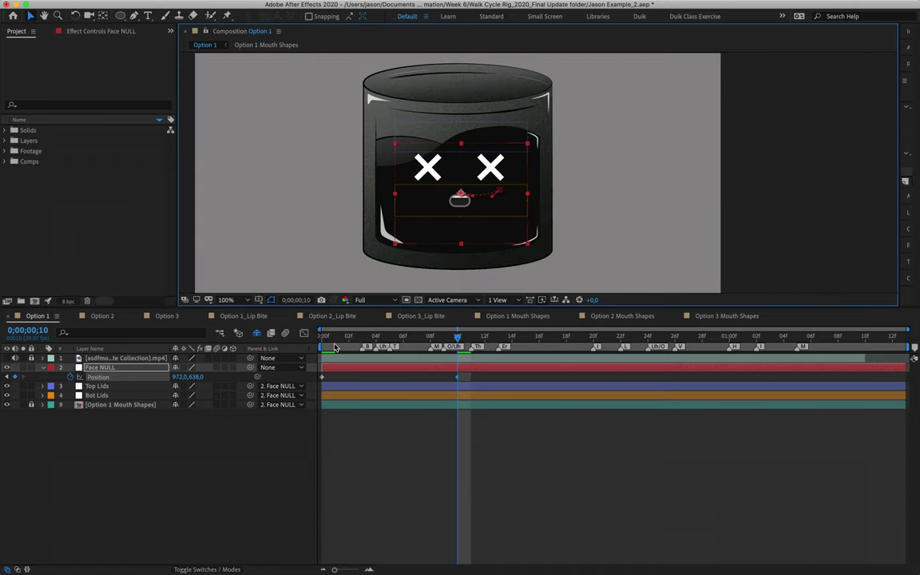
pyautogui.press('space')
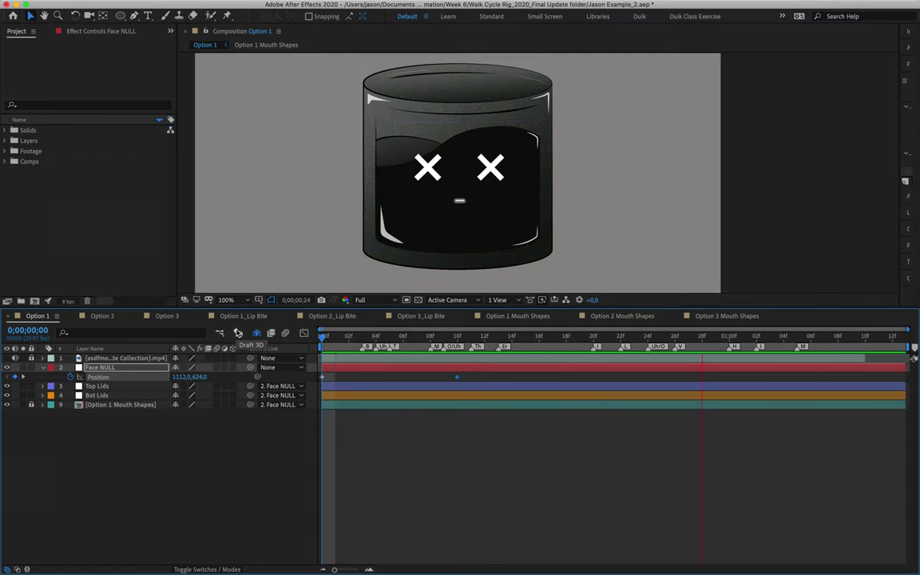
pyautogui.press('space')
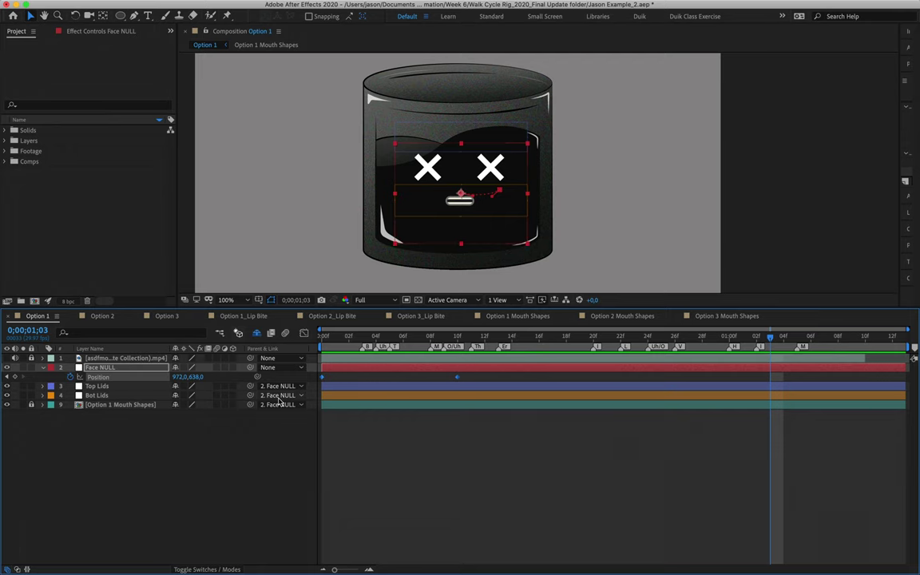
# Show the Face NULL's Position as a speed graph, lengthen the ease handles of both keyframes and preview the motion
pyautogui.click(303, 332)
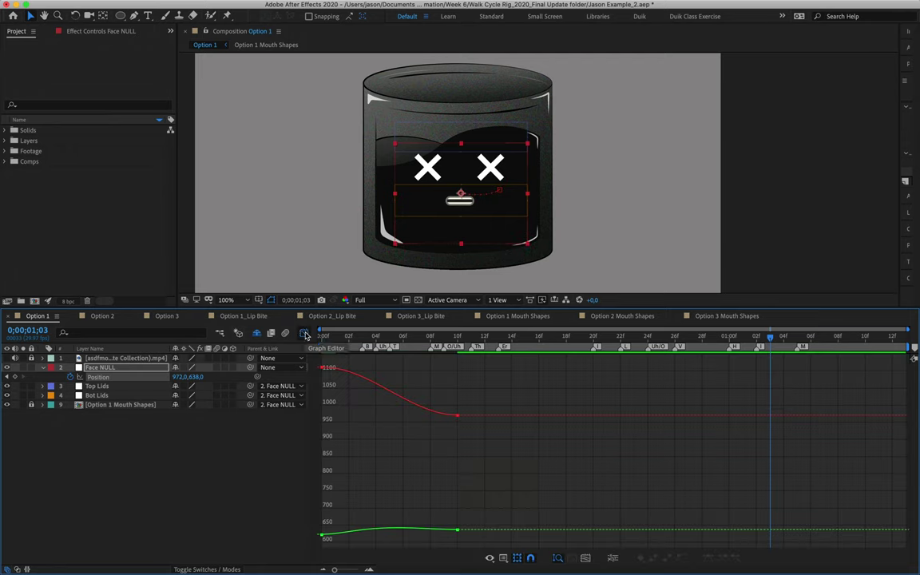
pyautogui.rightClick(460, 493)
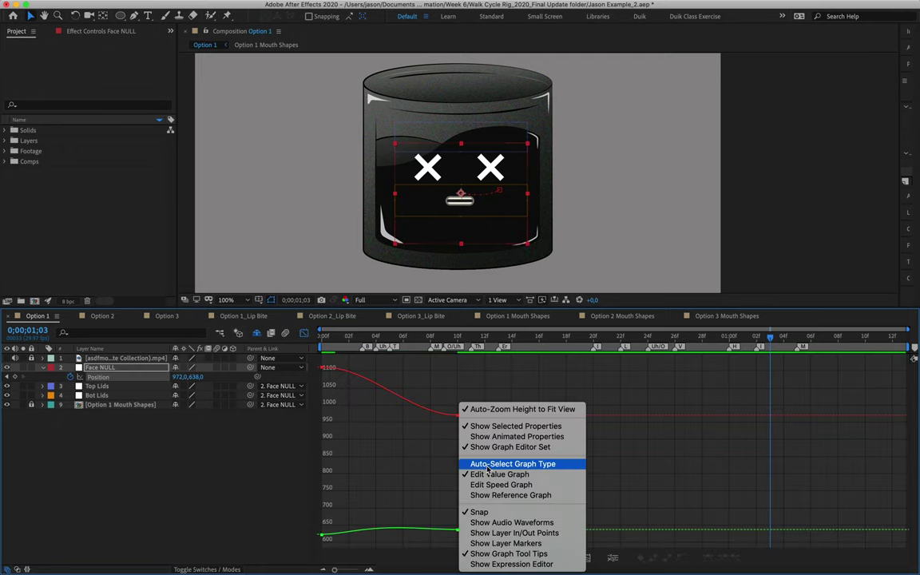
pyautogui.click(503, 485)
pyautogui.moveTo(509, 511); pyautogui.dragTo(411, 535)
pyautogui.moveTo(345, 536); pyautogui.dragTo(364, 534)
pyautogui.click(323, 337)
pyautogui.press('space')
# Retime the Face NULL's ending Position keyframe to frame 8, preview it and close the Graph Editor
pyautogui.press('pageup')
pyautogui.press('pageup')
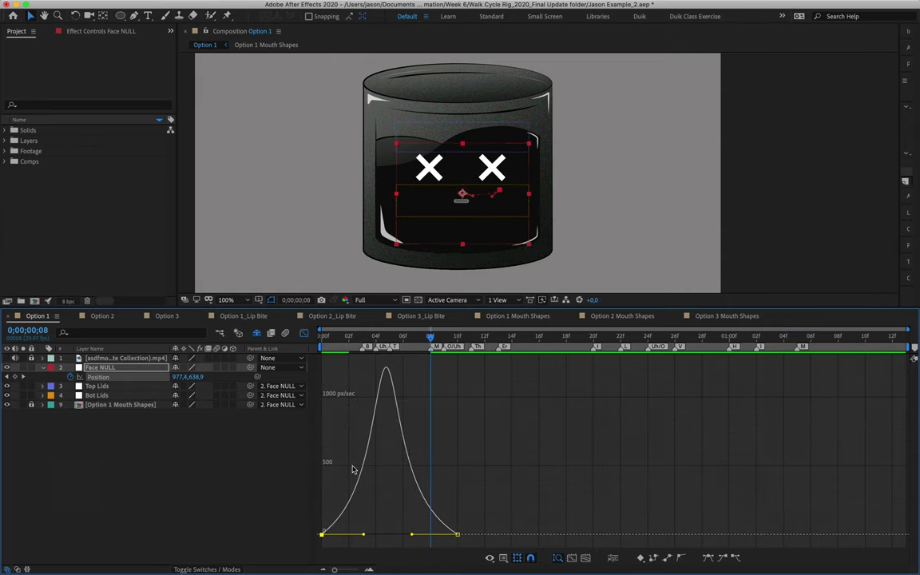
pyautogui.moveTo(457, 535); pyautogui.dragTo(428, 541)
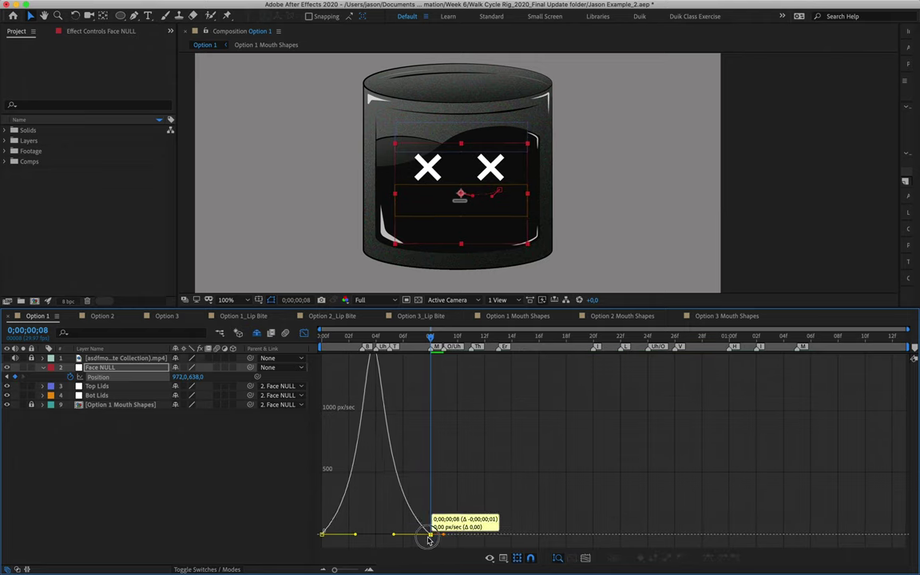
pyautogui.press('space')
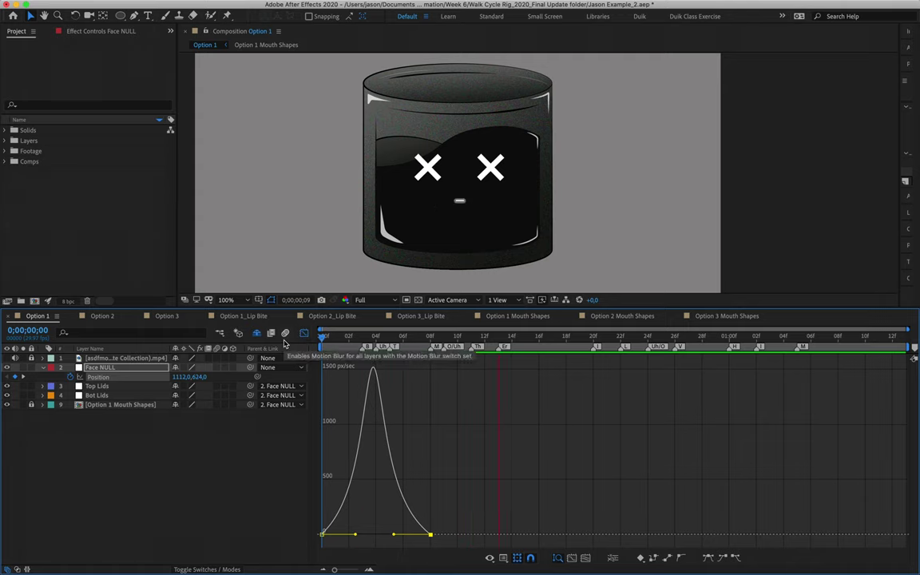
pyautogui.press('space')
pyautogui.click(304, 332)
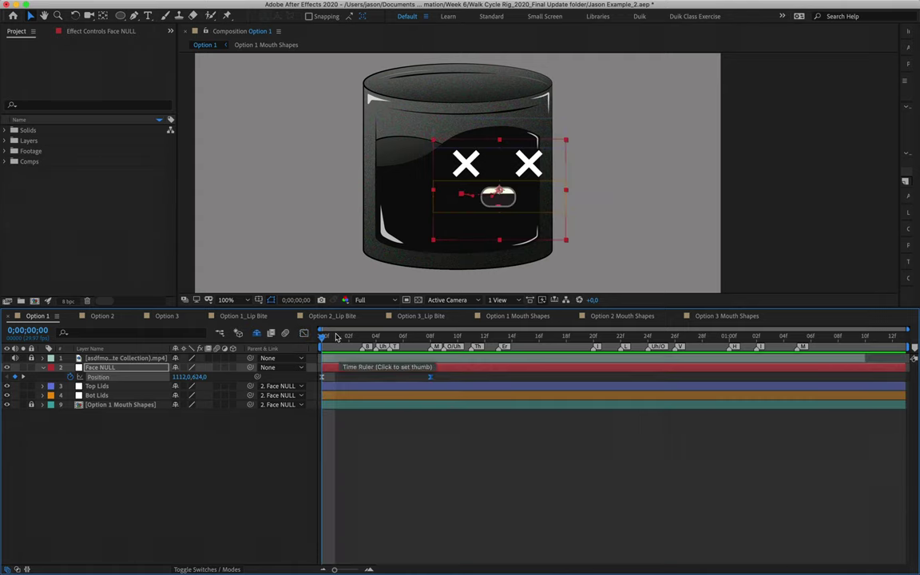
# Keyframe the Position of the Top Lids and Bot Lids layers at the first frame
pyautogui.click(102, 387)
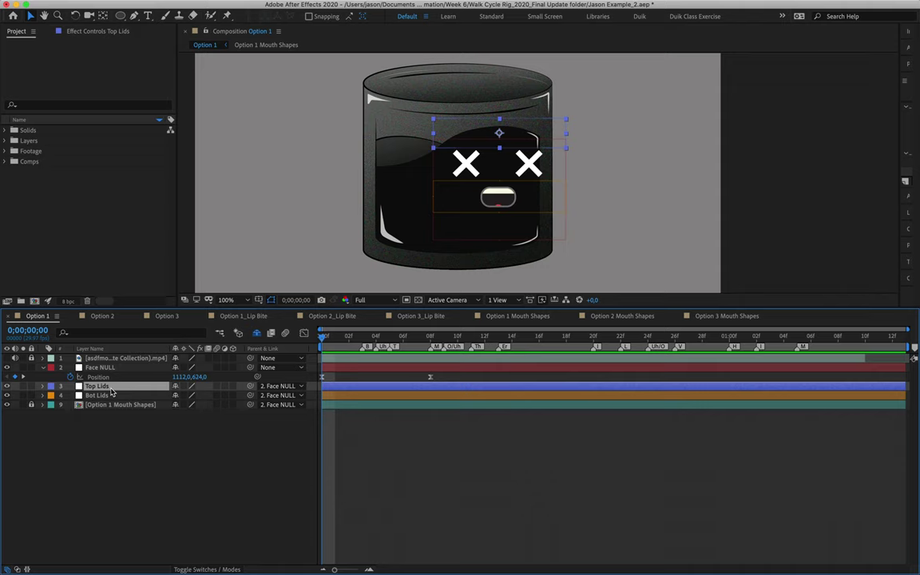
pyautogui.press('p')
pyautogui.click(110, 405)
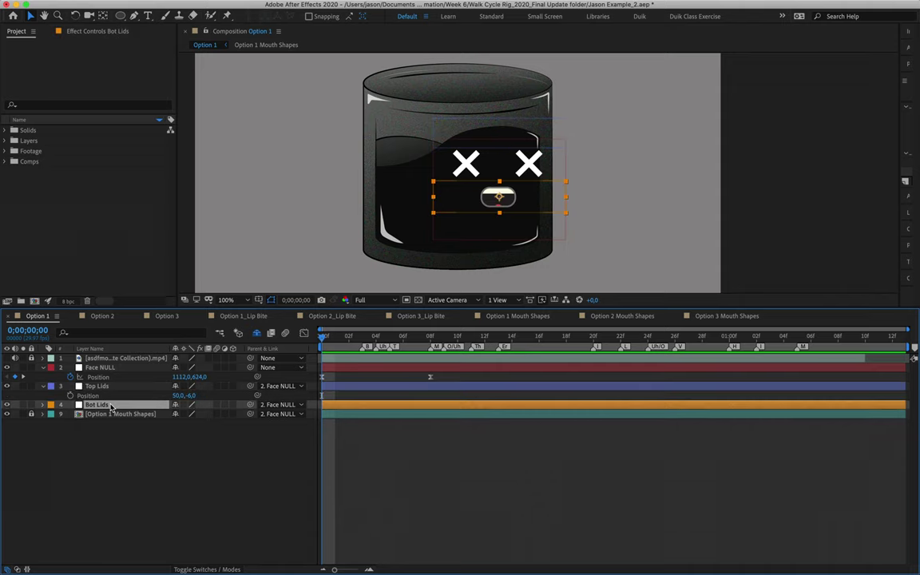
pyautogui.press('p')
pyautogui.click(70, 414)
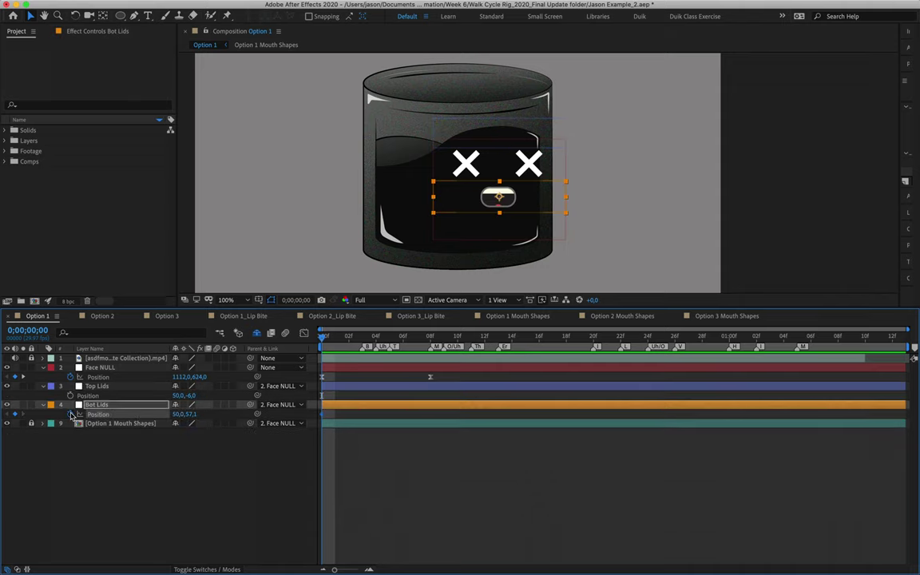
pyautogui.click(71, 396)
pyautogui.click(221, 512)
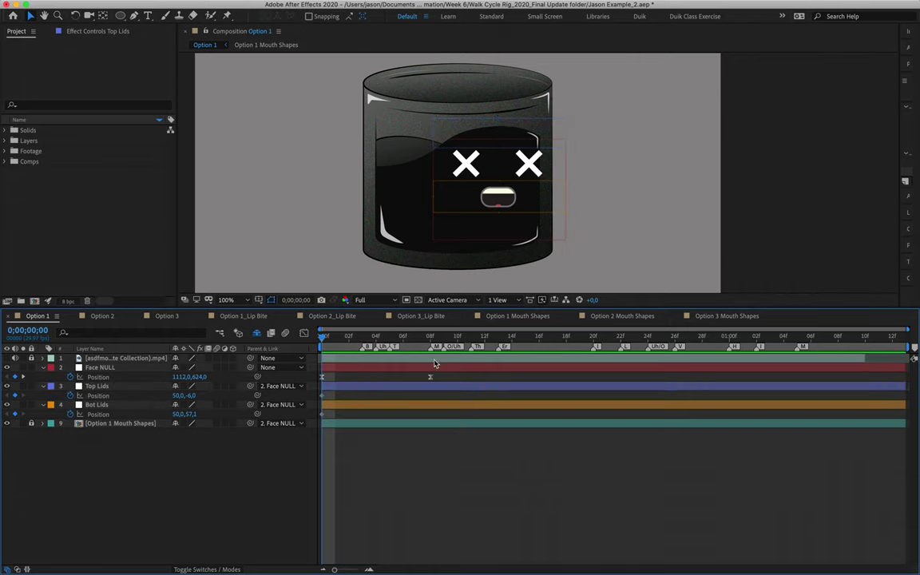
# At frame 5, lower the Top Lids to position 50, 7.6 to cover the upper part of the eyes
pyautogui.moveTo(346, 336); pyautogui.dragTo(395, 342)
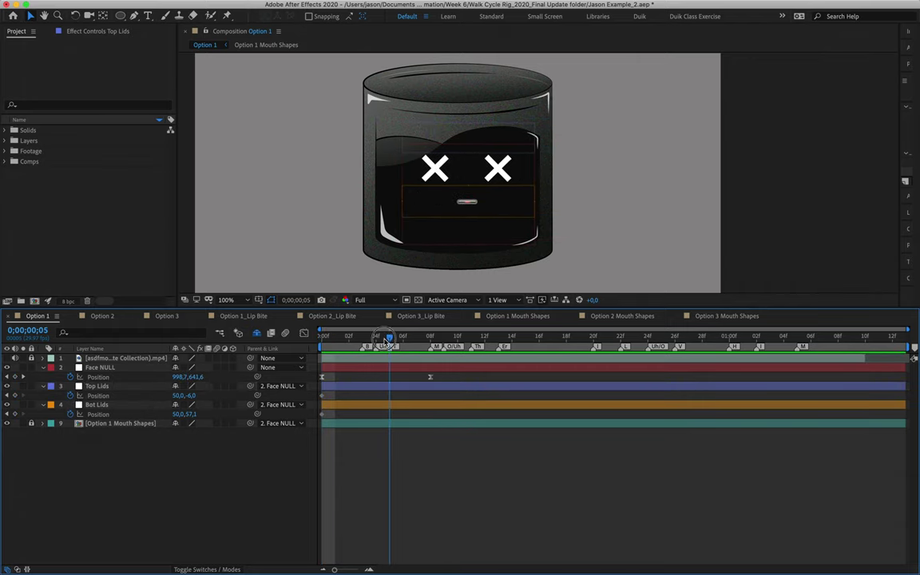
pyautogui.click(120, 387)
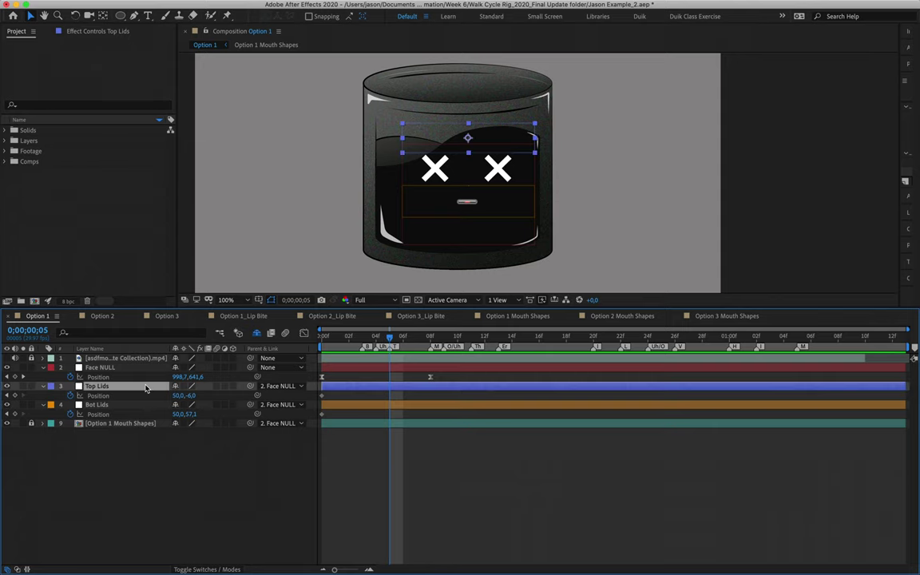
pyautogui.hotkey('shift', 'Down')
pyautogui.hotkey('shift', 'Down')
pyautogui.hotkey('shift', 'Down')
pyautogui.hotkey('shift', 'Down')
pyautogui.hotkey('shift', 'Down')
pyautogui.hotkey('shift', 'Down')
pyautogui.hotkey('shift', 'Up')
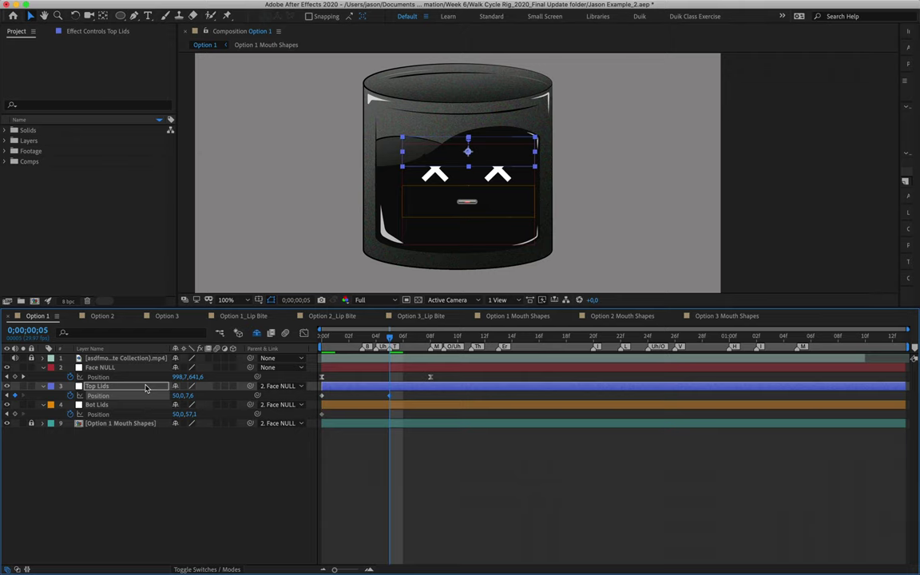
# Raise the Bot Lids to position 50, 44.6 at frame 5 so the eyes narrow to slits
pyautogui.click(136, 405)
pyautogui.hotkey('shift', 'Up')
pyautogui.hotkey('shift', 'Up')
pyautogui.hotkey('shift', 'Up')
pyautogui.hotkey('shift', 'Up')
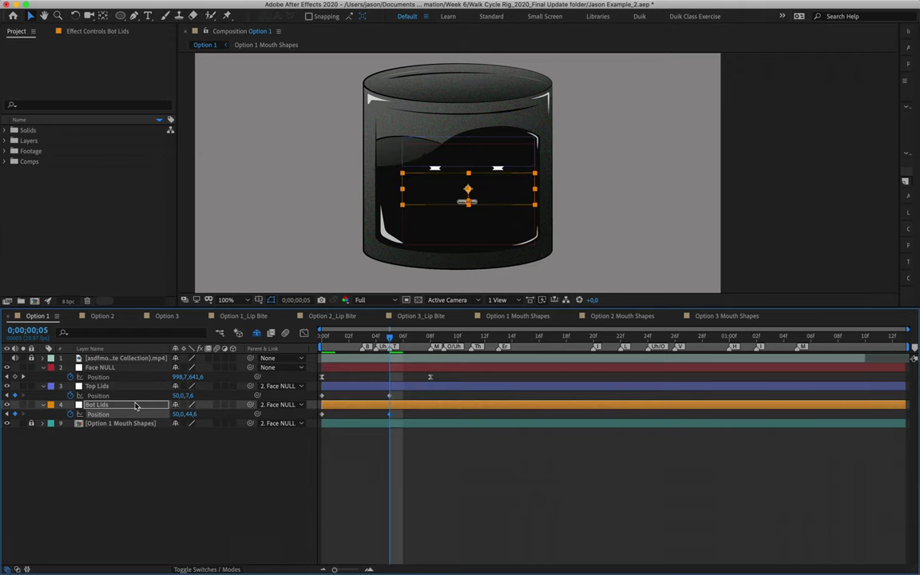
pyautogui.click(359, 488)
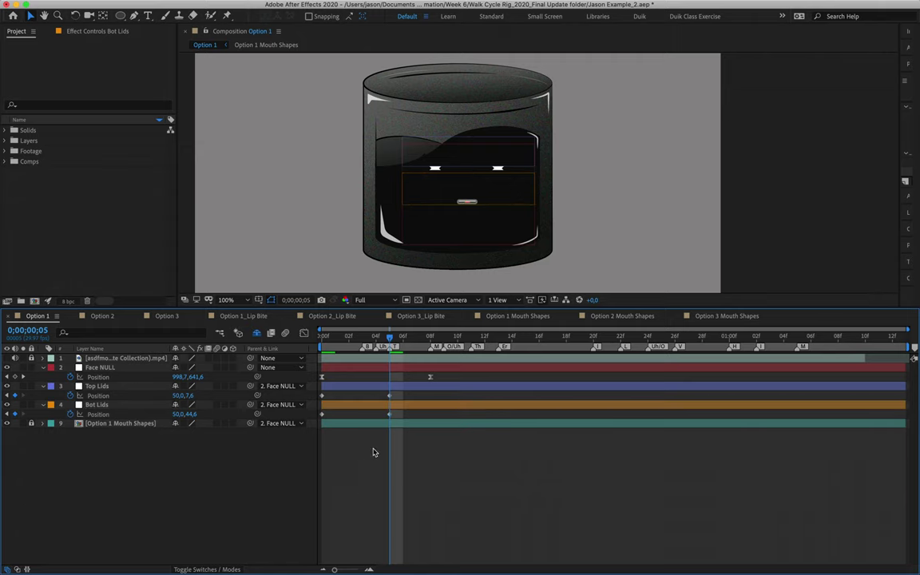
# Copy the first Position keyframes of the Top Lids and Bot Lids to frame 8 to reopen the eyes
pyautogui.moveTo(399, 338); pyautogui.dragTo(431, 338)
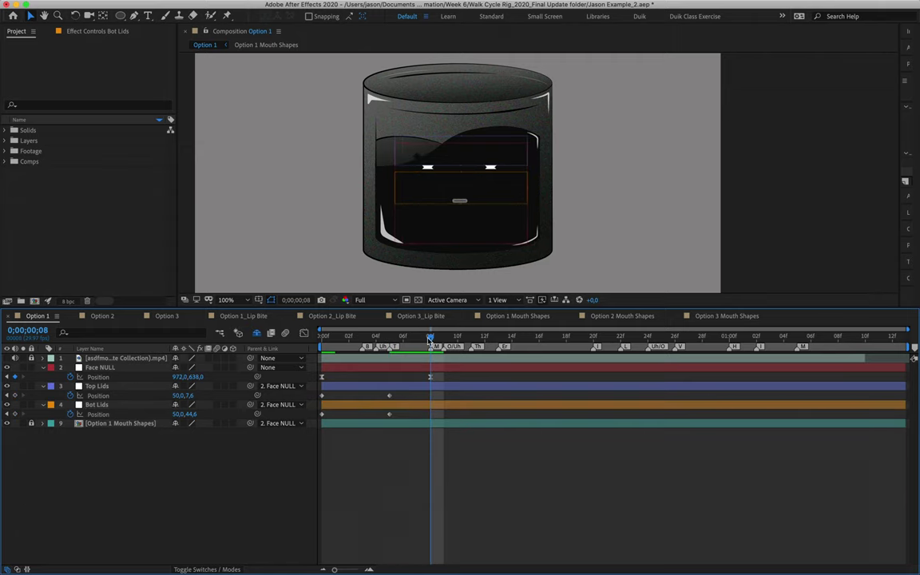
pyautogui.click(324, 395)
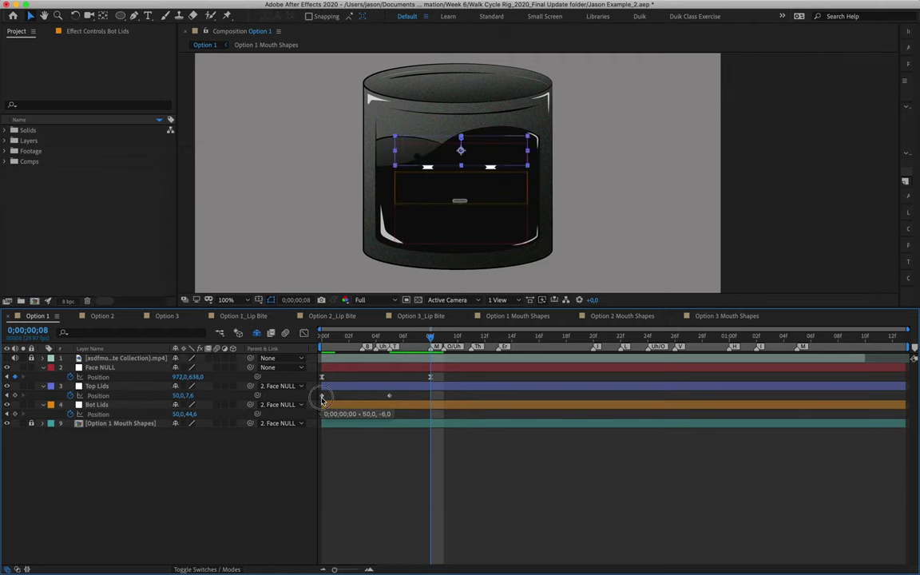
pyautogui.click(322, 396)
pyautogui.press('super+c')
pyautogui.press('super+v')
pyautogui.click(323, 414)
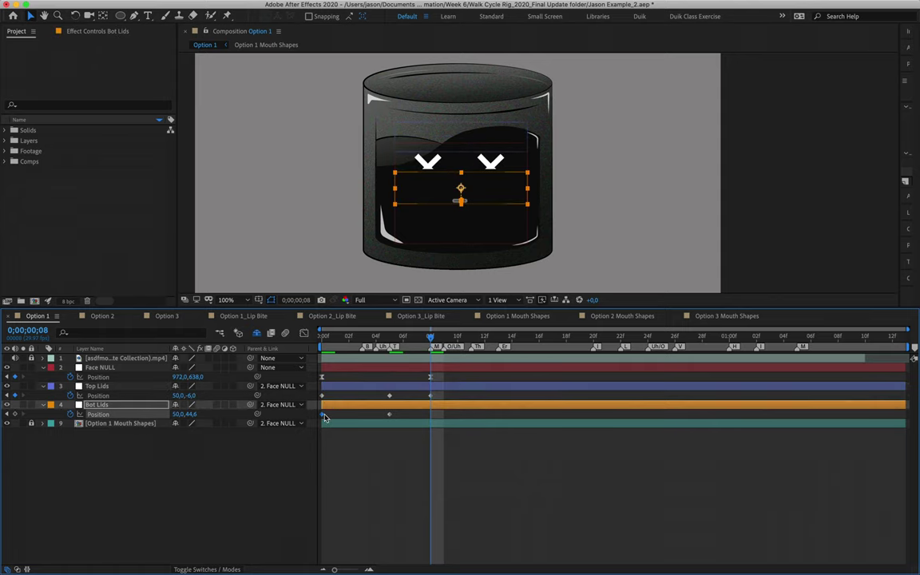
pyautogui.hotkey('ctrl', 'c')
pyautogui.hotkey('ctrl', 'v')
# Retime the starting Position keyframes of both lid layers to frame 2
pyautogui.moveTo(326, 336); pyautogui.dragTo(390, 337)
pyautogui.press('pageup')
pyautogui.press('pageup')
pyautogui.press('pageup')
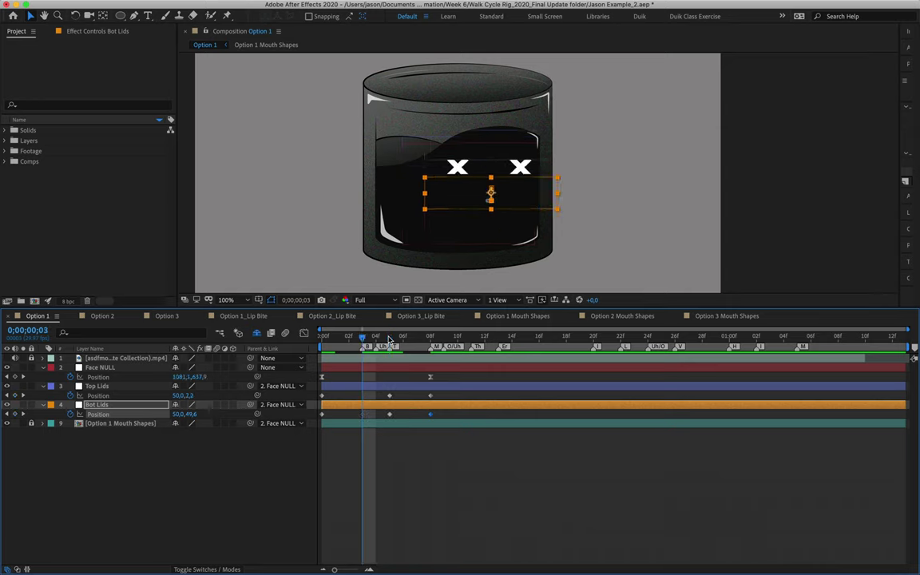
pyautogui.moveTo(333, 392); pyautogui.dragTo(314, 434)
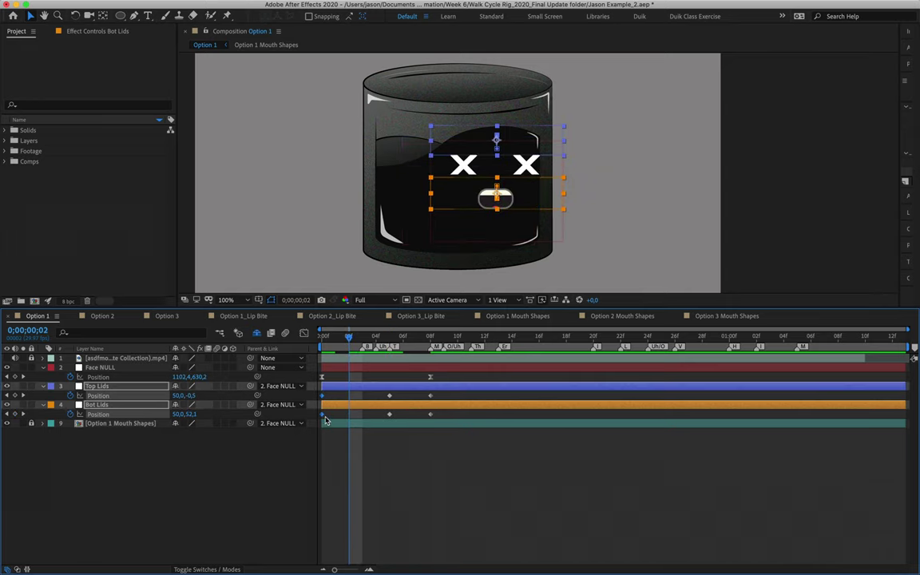
pyautogui.click(325, 419)
pyautogui.moveTo(334, 392); pyautogui.dragTo(354, 415)
# Apply Easy Ease to all Top Lids and Bot Lids Position keyframes, show their speed graph and preview the blink
pyautogui.press('pagedown')
pyautogui.press('pagedown')
pyautogui.press('pagedown')
pyautogui.press('pagedown')
pyautogui.press('pagedown')
pyautogui.press('pagedown')
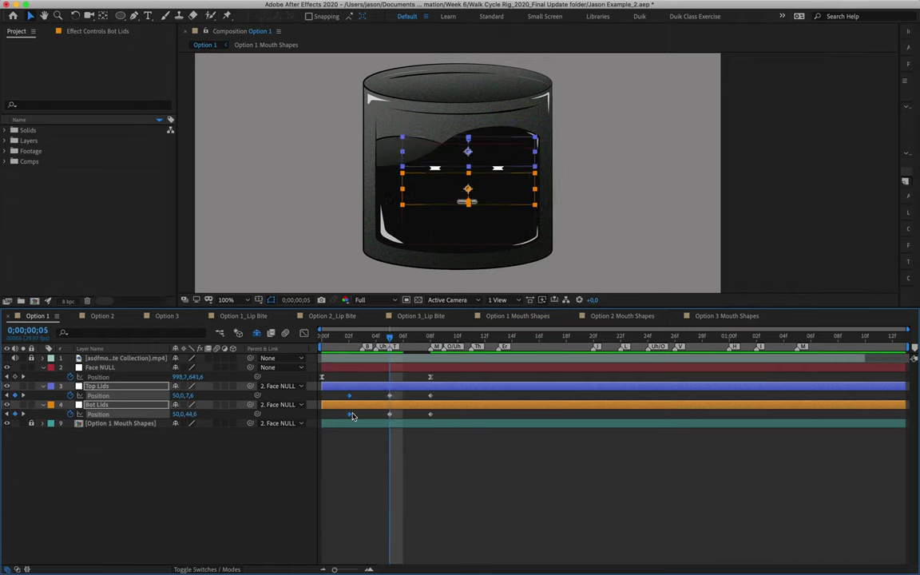
pyautogui.moveTo(431, 387); pyautogui.dragTo(309, 429)
pyautogui.press('super+z')
pyautogui.moveTo(470, 393); pyautogui.dragTo(326, 428)
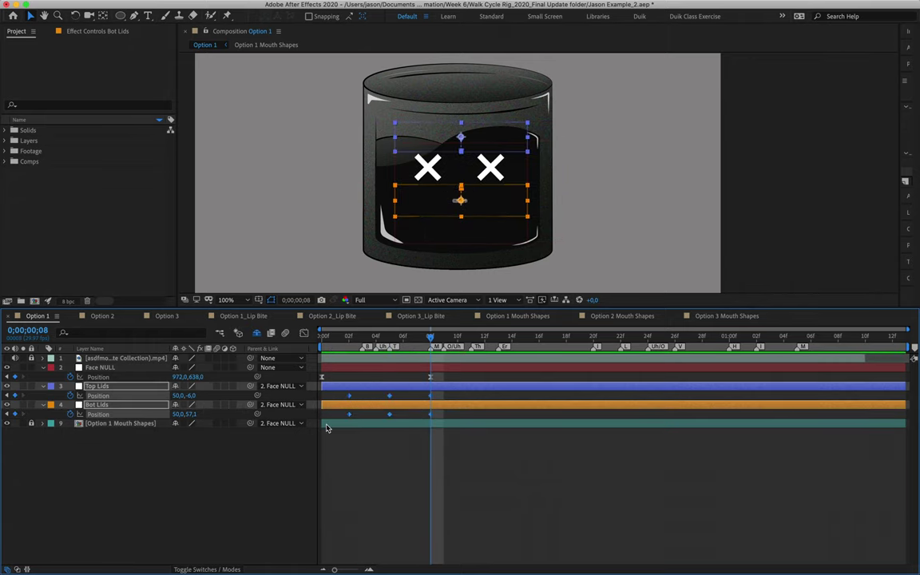
pyautogui.press('F9')
pyautogui.click(303, 333)
pyautogui.press('space')
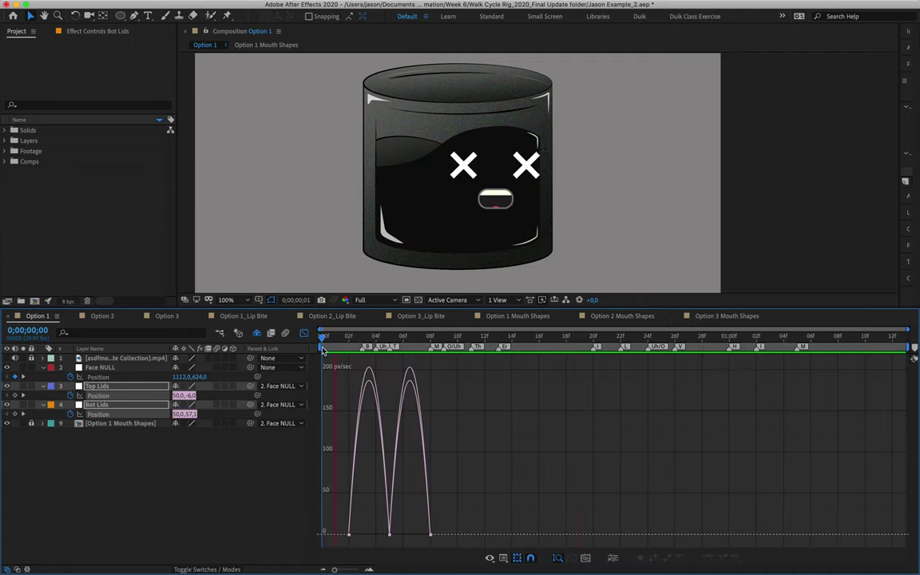
# Preview the blink, leave the speed graph, and retime both lids' first Position keyframes to frame 3 and last ones to frame 7
pyautogui.press('space')
pyautogui.moveTo(347, 338); pyautogui.dragTo(391, 342)
pyautogui.moveTo(375, 519); pyautogui.dragTo(410, 531)
pyautogui.moveTo(349, 336); pyautogui.dragTo(385, 349)
pyautogui.press('space')
pyautogui.press('space')
pyautogui.hotkey('shift', 'F3')
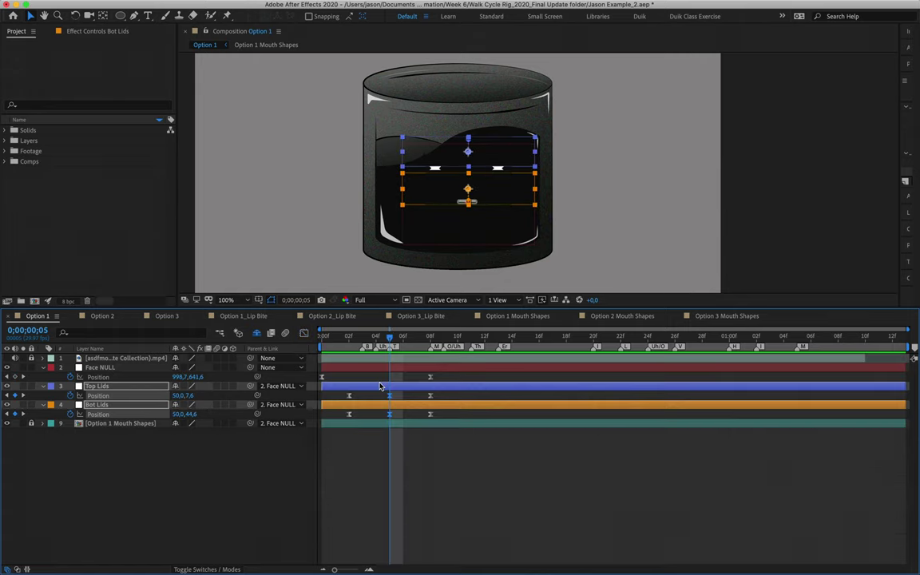
pyautogui.moveTo(347, 396); pyautogui.dragTo(364, 415)
pyautogui.moveTo(422, 391); pyautogui.dragTo(416, 415)
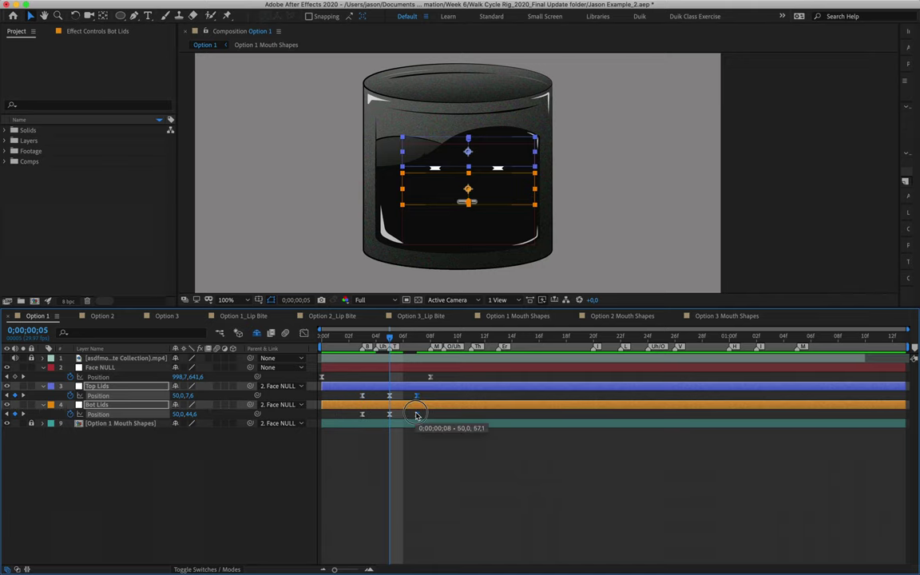
# Move the first Position keyframes of Top Lids and Bot Lids back to frame 2 and preview the blink
pyautogui.click(361, 395)
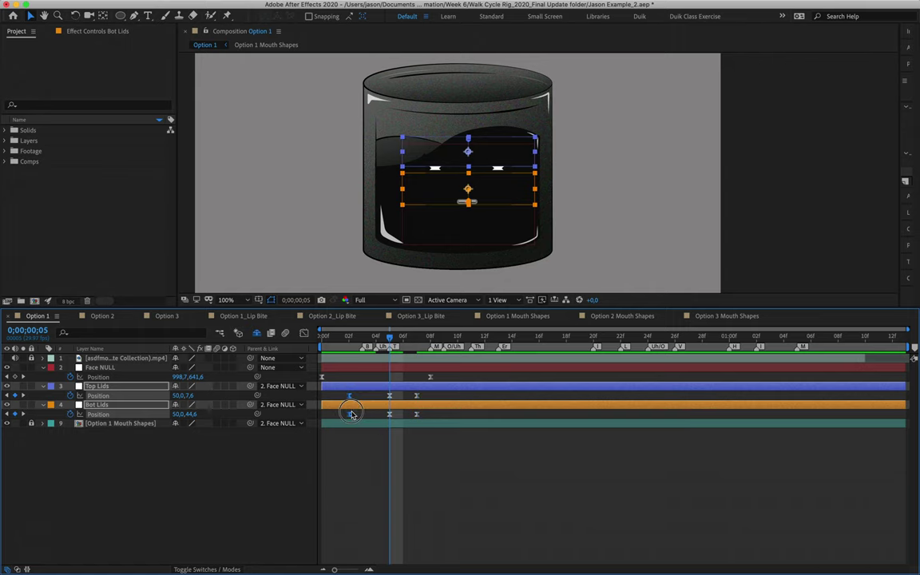
pyautogui.moveTo(364, 417); pyautogui.dragTo(351, 416)
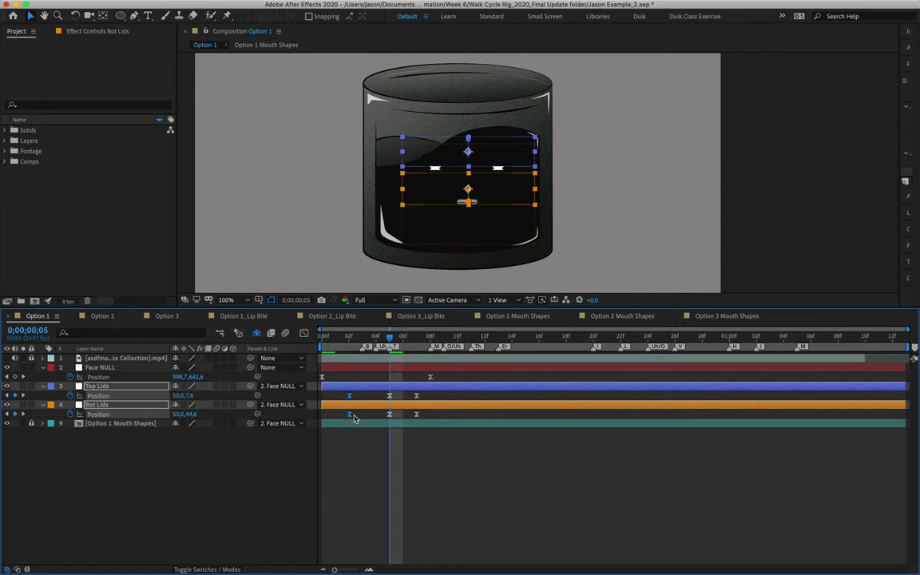
pyautogui.moveTo(338, 333); pyautogui.dragTo(306, 334)
pyautogui.press('space')
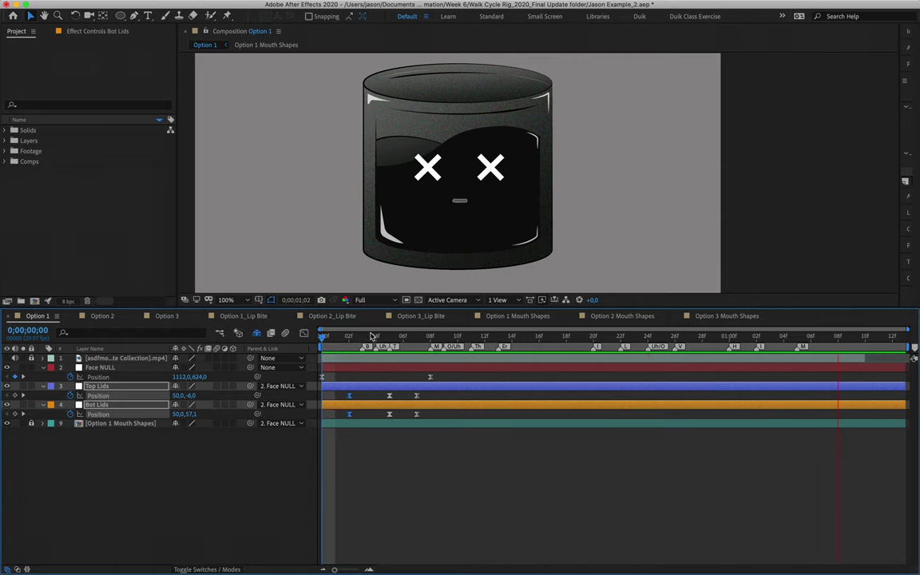
pyautogui.click(324, 336)
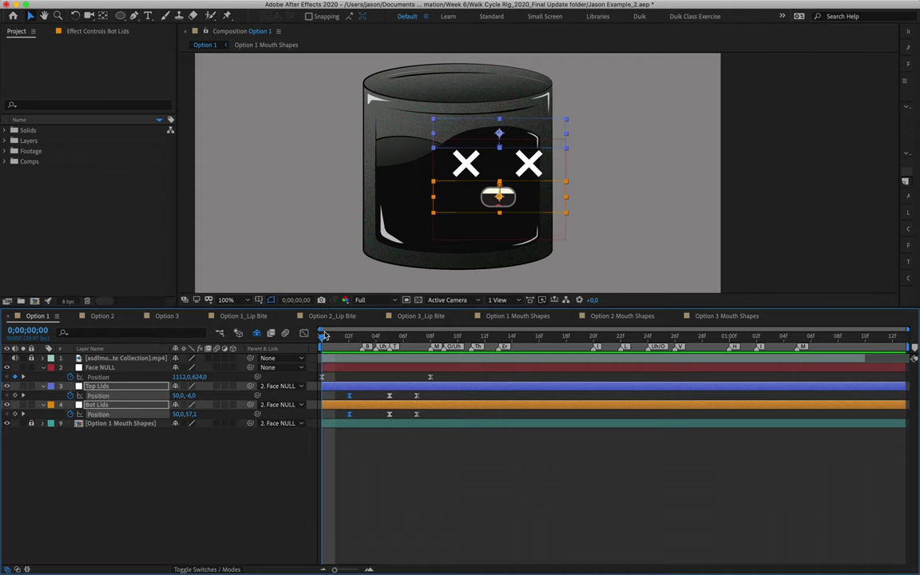
# Show the shy layers and unlock the SEE ME_Front Liqour and SEE ME_Back Liqour layers
pyautogui.click(257, 333)
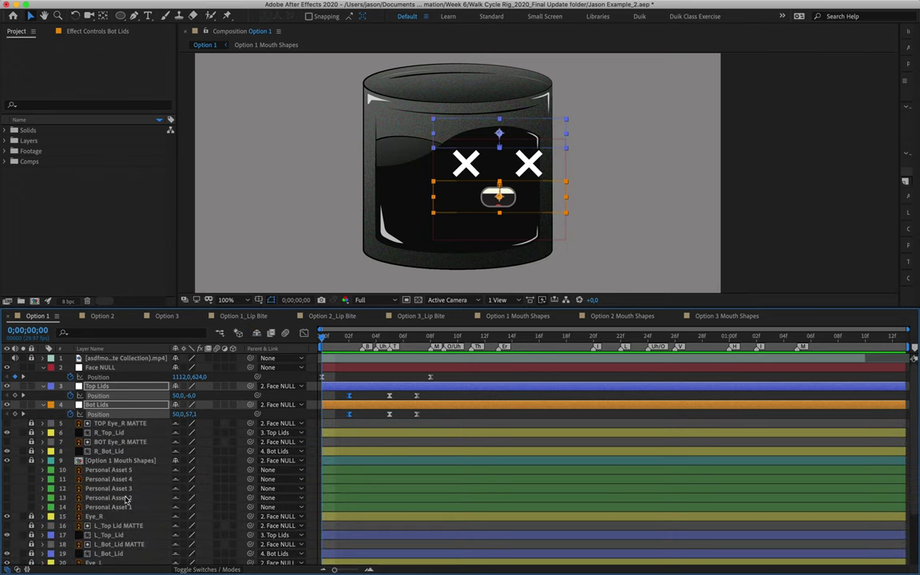
pyautogui.scroll(-4, 157, 435)
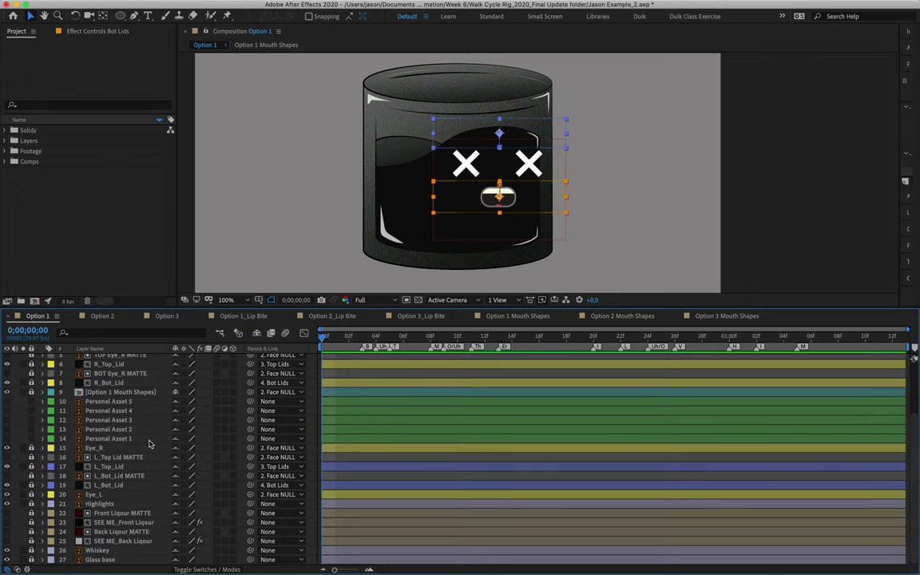
pyautogui.click(106, 525)
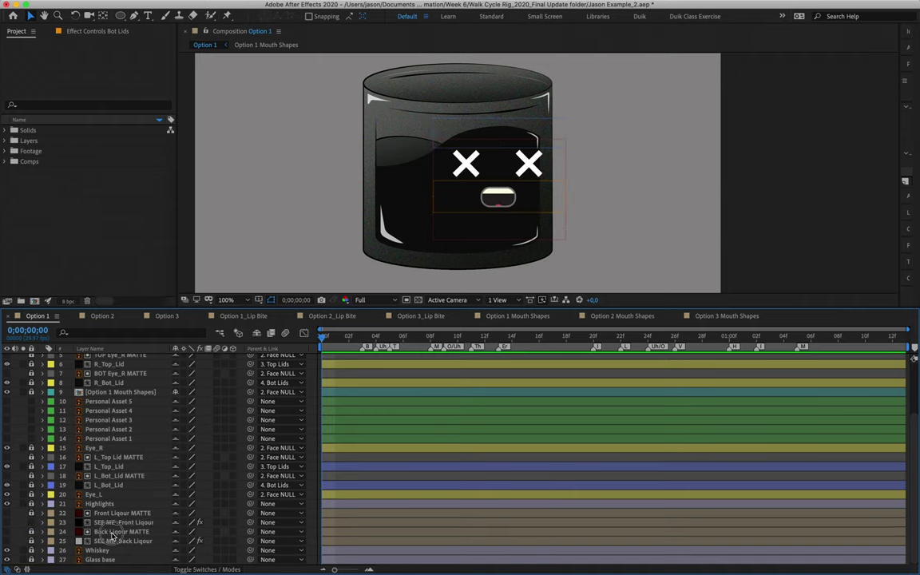
pyautogui.click(115, 542)
# Hide the Whiskey layer, make SEE ME_Front Liqour and SEE ME_Back Liqour visible, and preview the liquid's motion
pyautogui.click(7, 551)
pyautogui.click(7, 551)
pyautogui.click(7, 551)
pyautogui.click(7, 551)
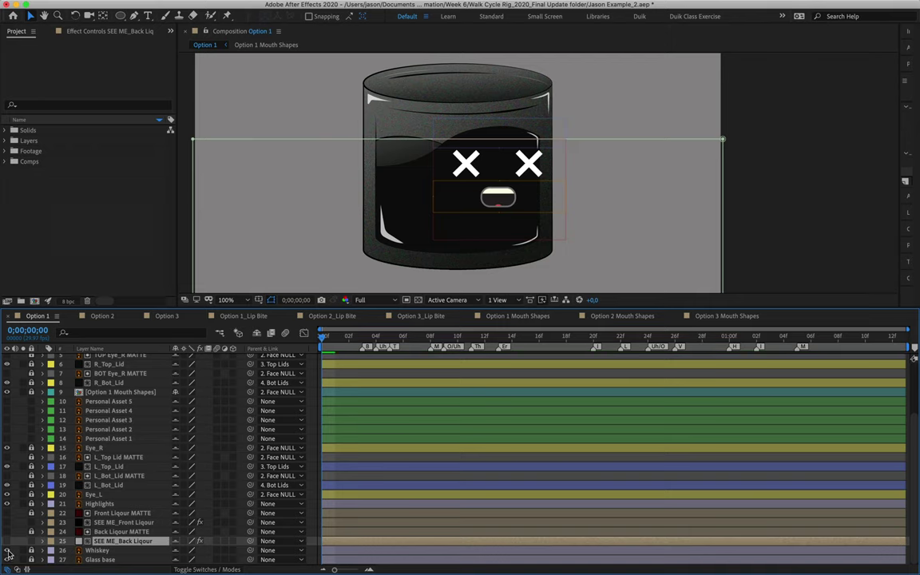
pyautogui.click(7, 551)
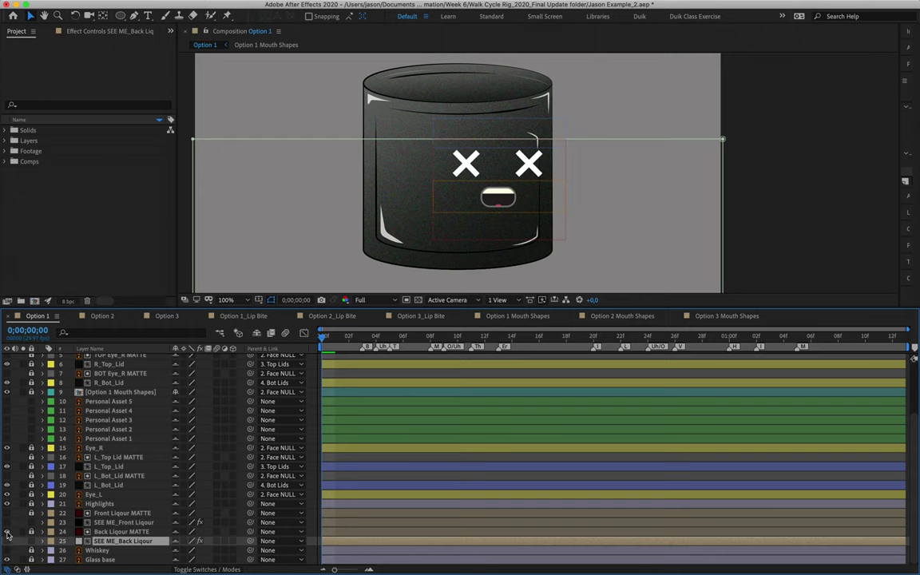
pyautogui.click(7, 523)
pyautogui.click(8, 523)
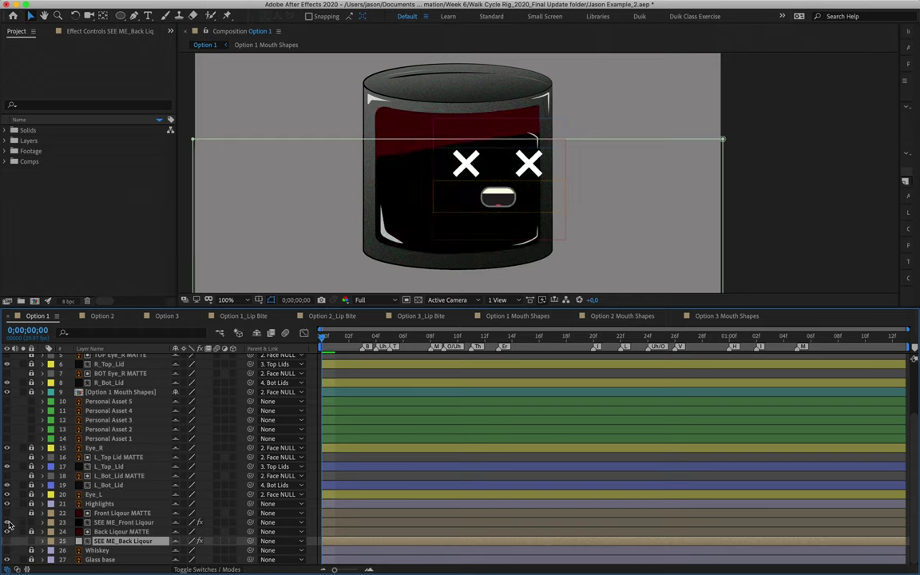
pyautogui.click(9, 540)
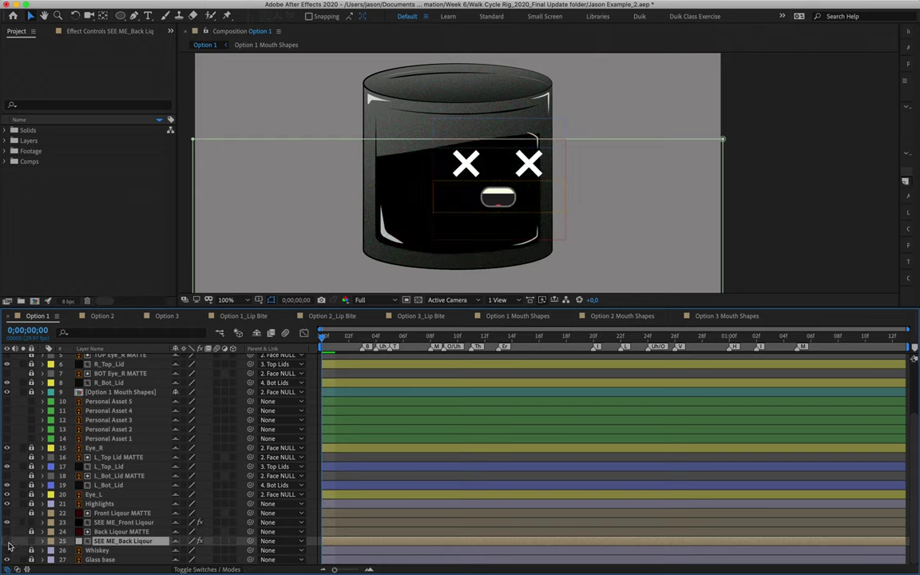
pyautogui.click(8, 541)
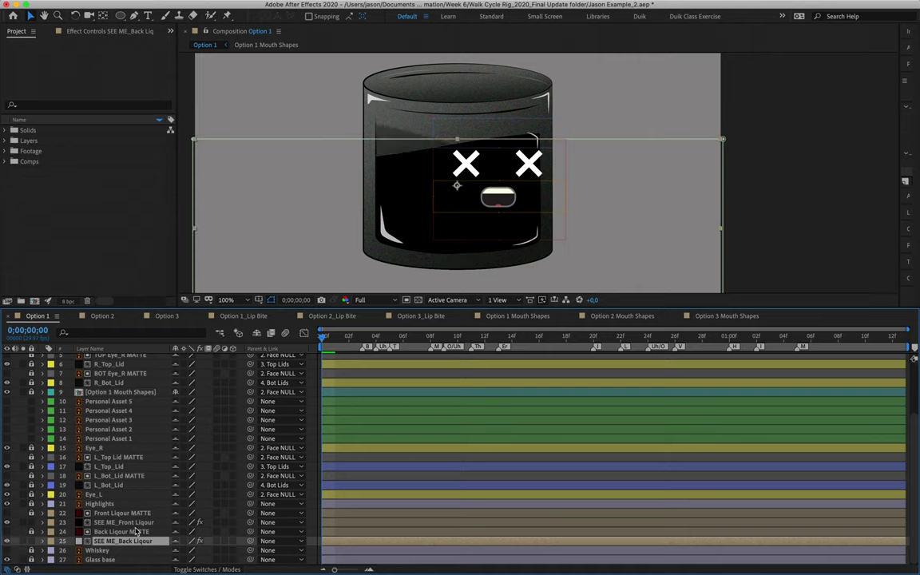
pyautogui.press('space')
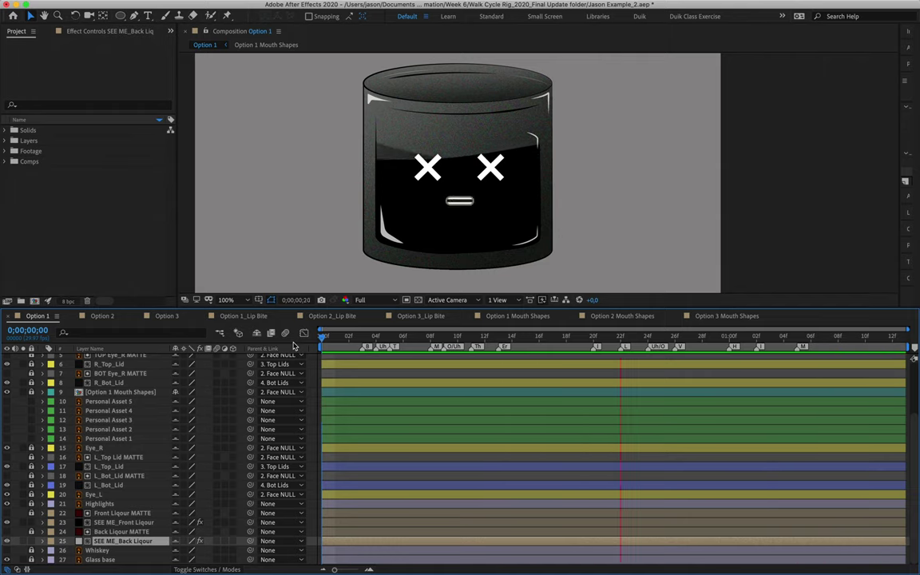
pyautogui.press('space')
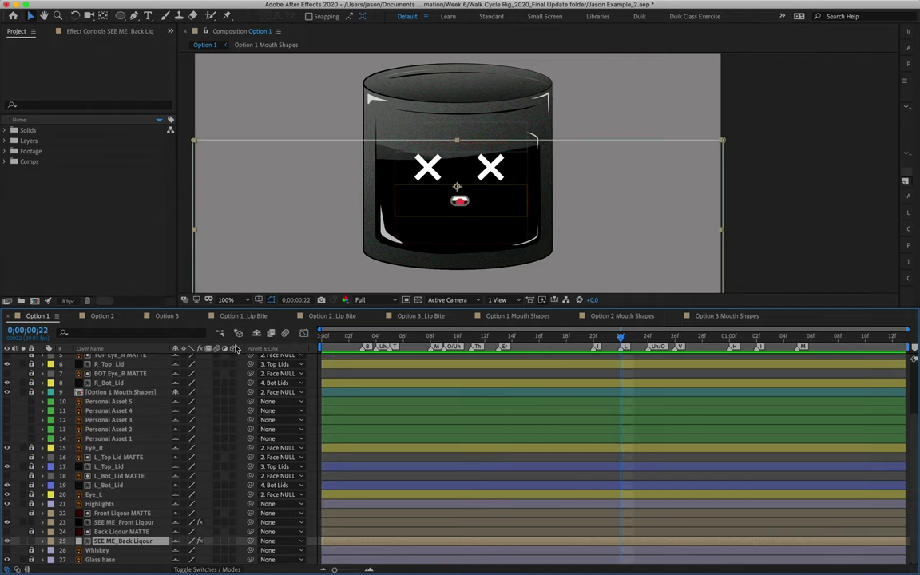
pyautogui.press('Home')
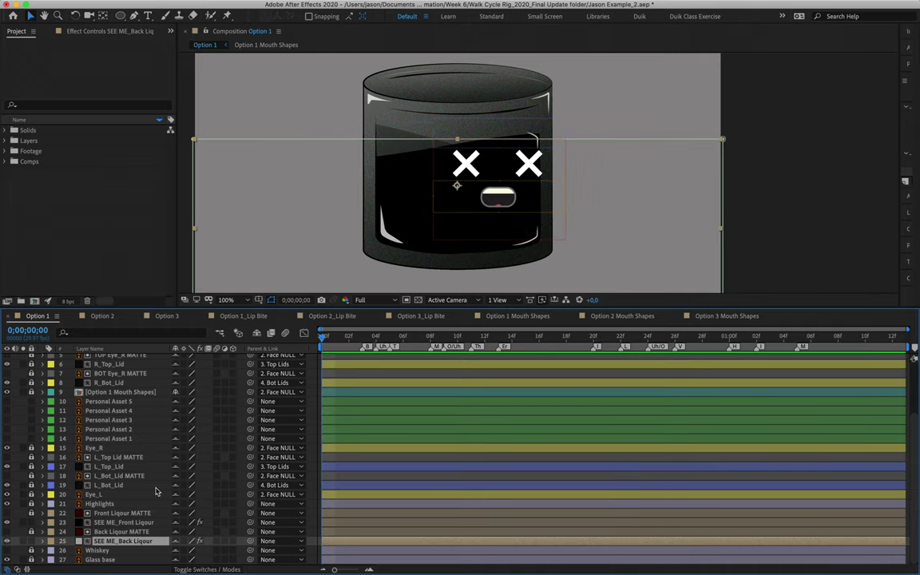
# Reveal Position on both SEE ME liquor layers and remove the Position keyframe from SEE ME_Front Liqour
pyautogui.keyDown('super'); pyautogui.click(118, 523); pyautogui.keyUp('super')
pyautogui.press('p')
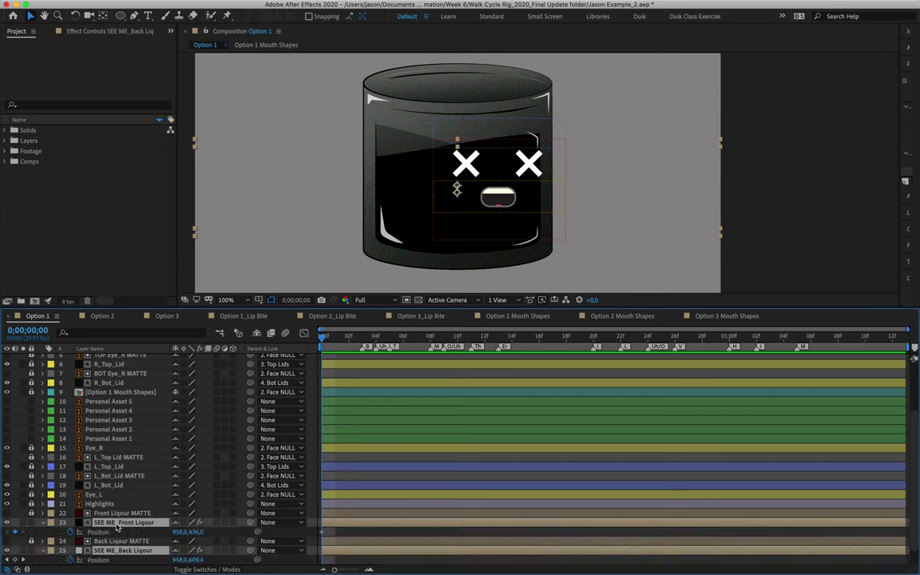
pyautogui.scroll(-2, 550, 445)
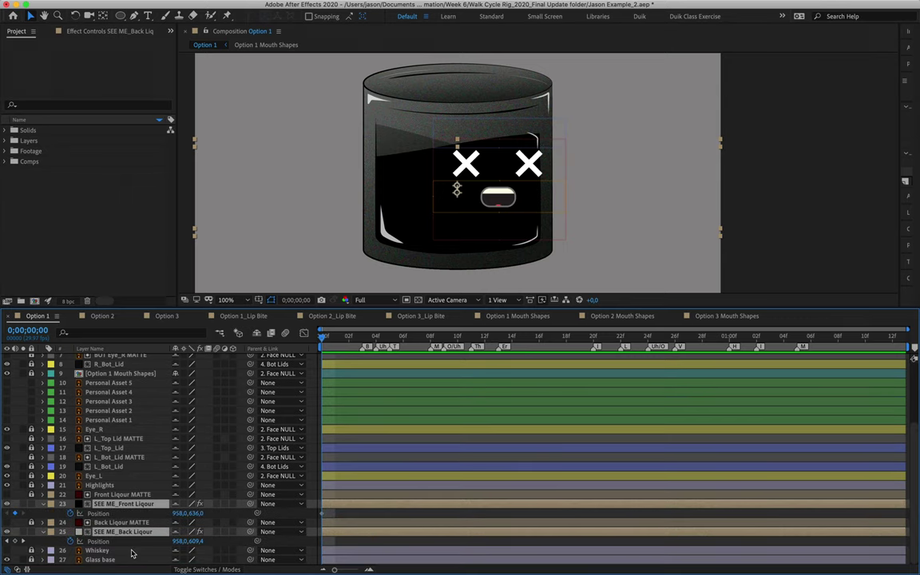
pyautogui.rightClick(134, 503)
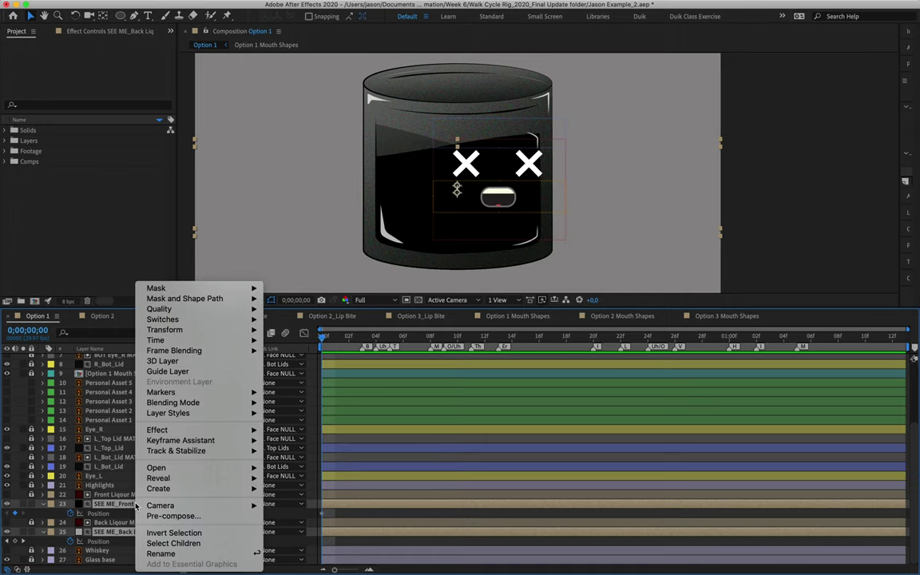
pyautogui.moveTo(187, 330)
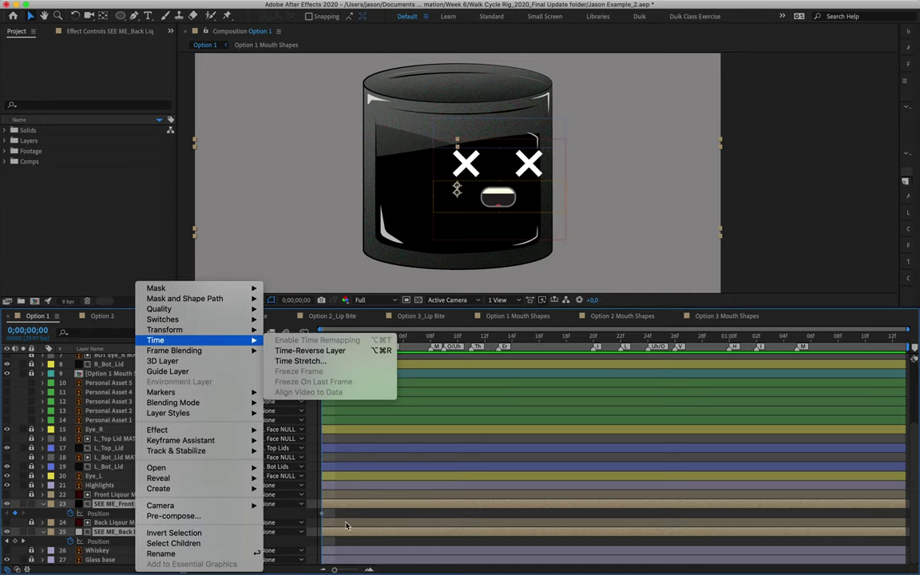
pyautogui.click(349, 547)
pyautogui.moveTo(322, 516)
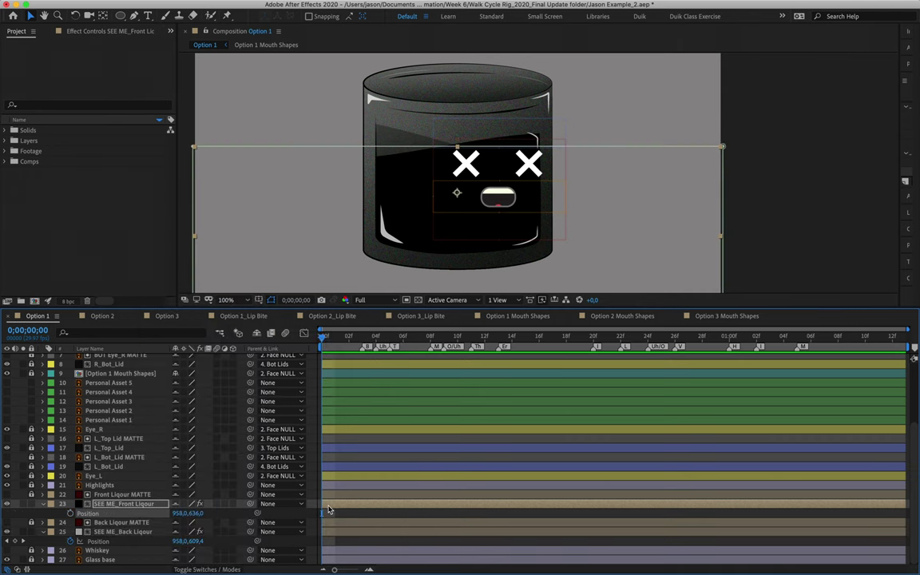
pyautogui.press('Delete')
# Apply Time Stretch to the SEE ME_Front Liqour layer, holding its Layer In-point in place
pyautogui.rightClick(331, 509)
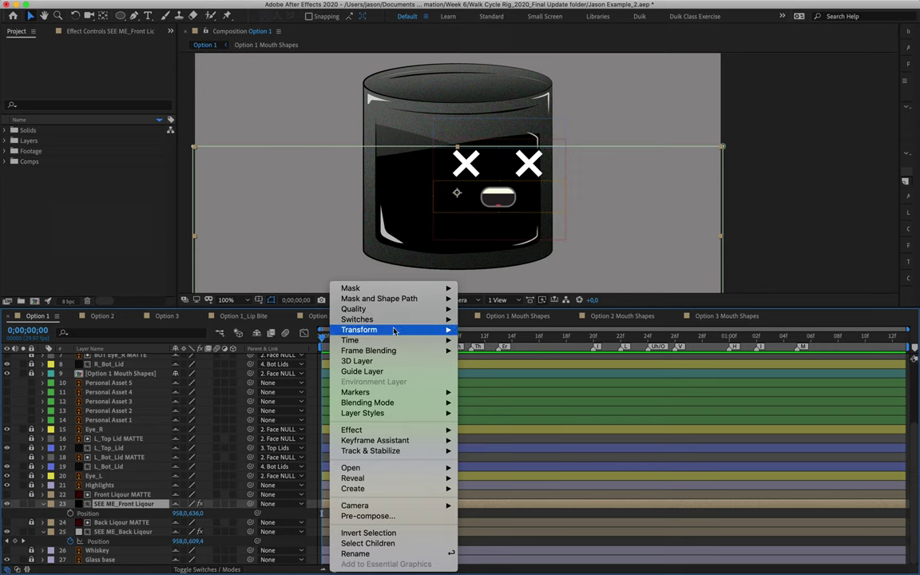
pyautogui.moveTo(394, 341)
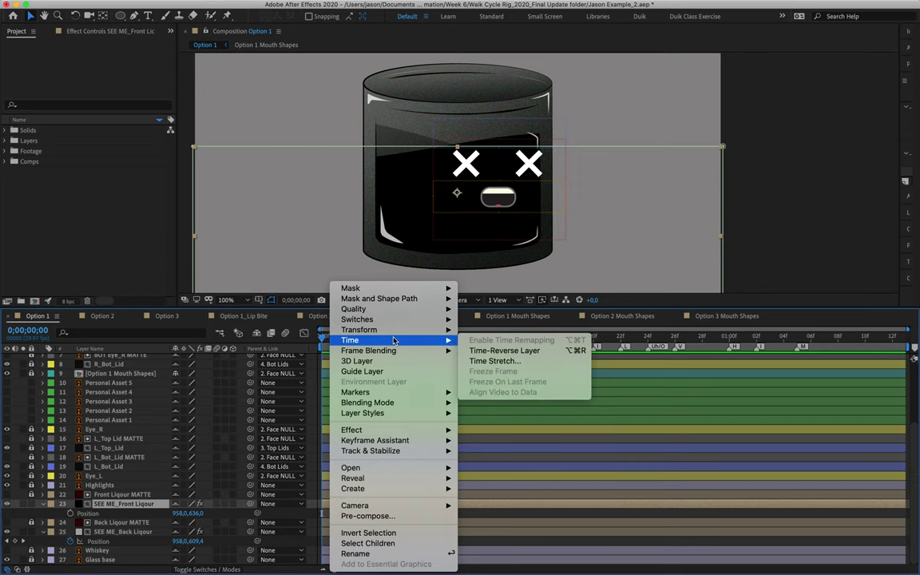
pyautogui.click(494, 361)
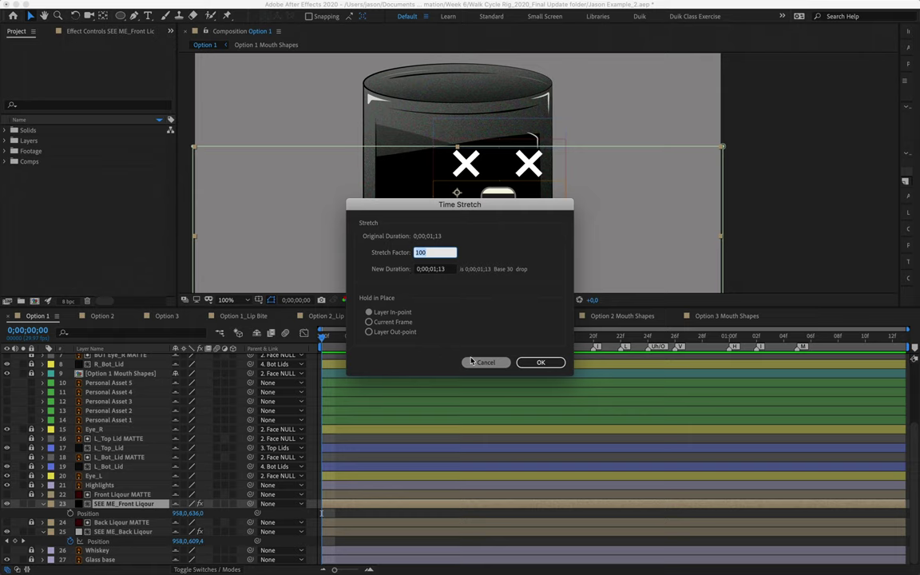
pyautogui.press('Return')
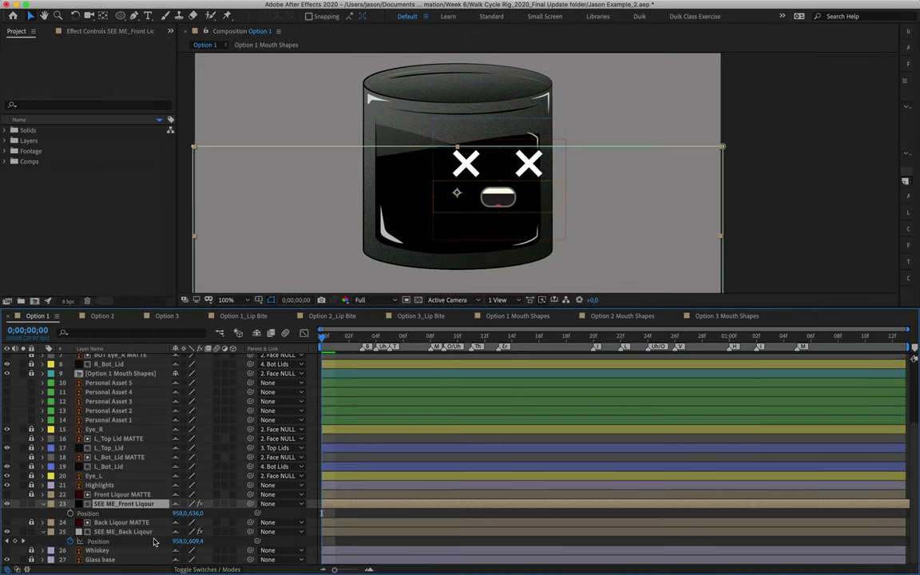
# Examine the Wave Warp and Gradient Ramp settings of SEE ME_Front Liqour and the transform properties of it and its matte
pyautogui.click(45, 506)
pyautogui.click(116, 31)
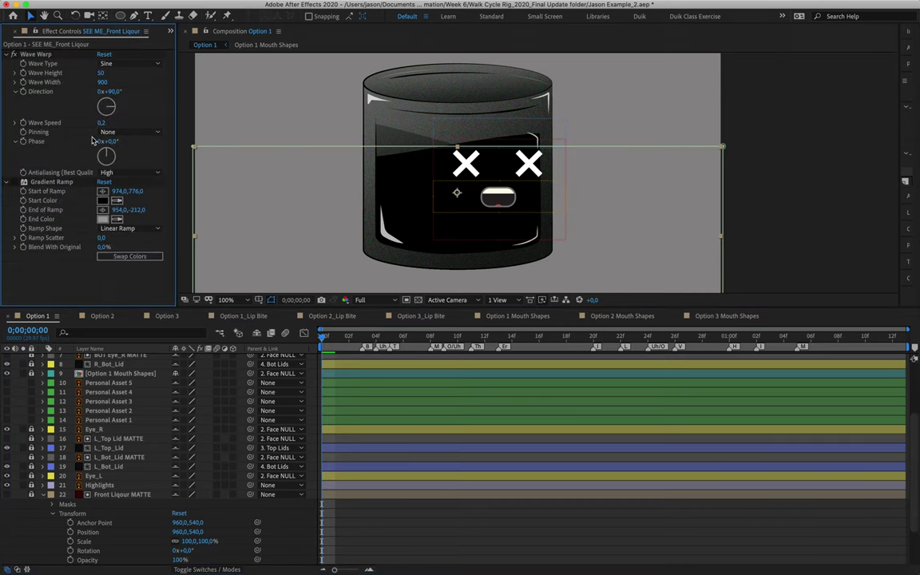
pyautogui.scroll(-3, 118, 447)
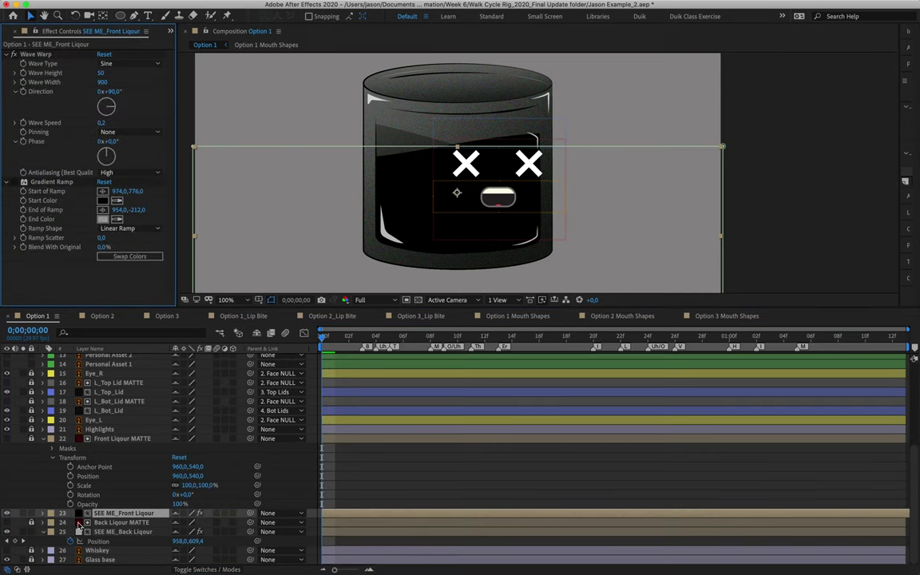
pyautogui.click(43, 514)
pyautogui.scroll(-3, 48, 511)
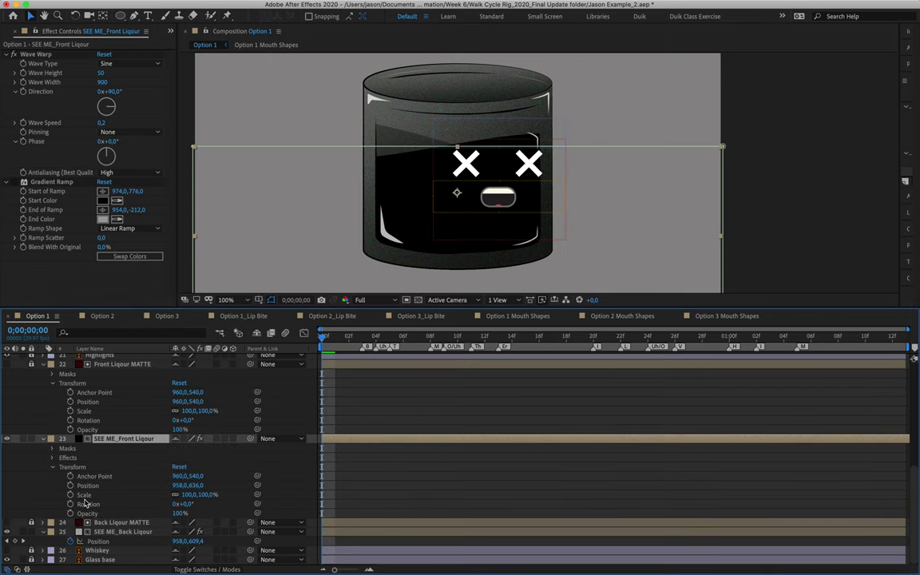
pyautogui.scroll(2, 85, 503)
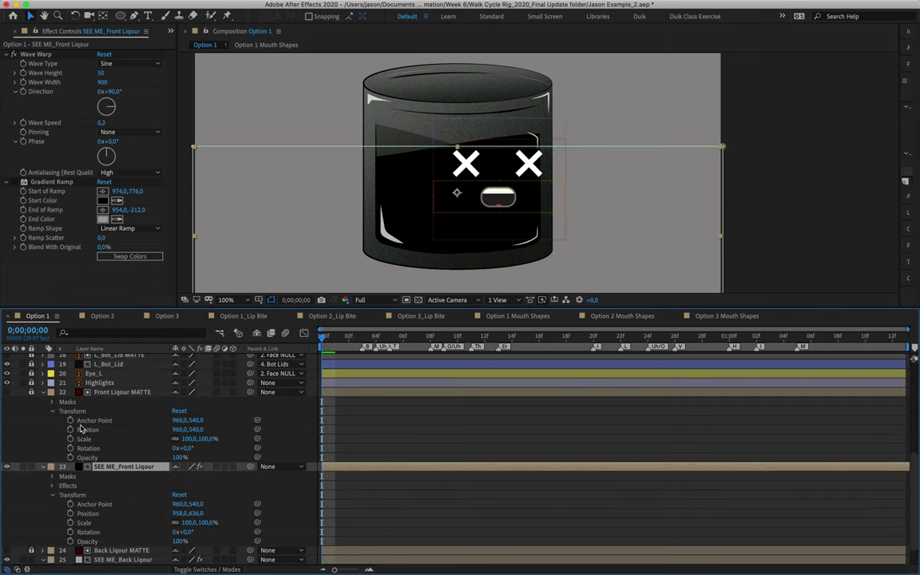
pyautogui.click(43, 393)
pyautogui.click(44, 439)
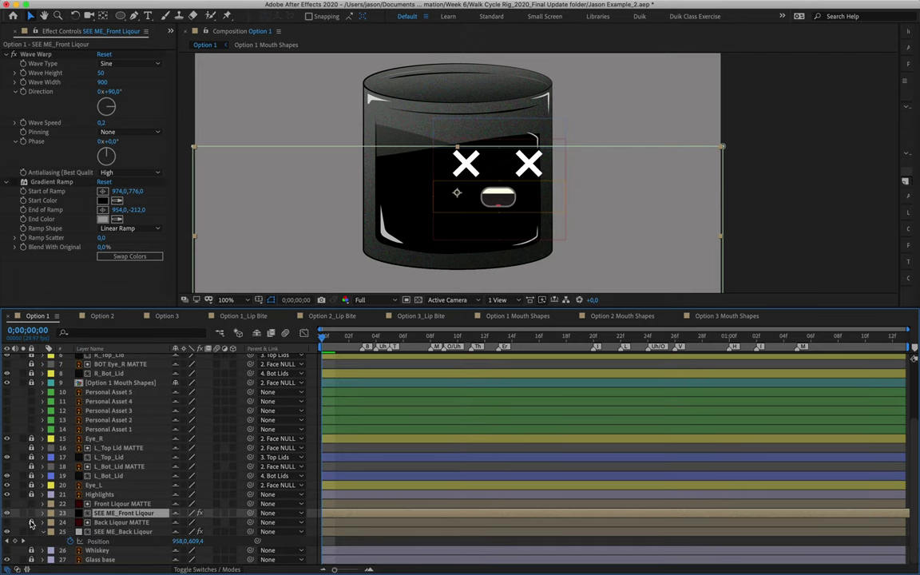
# Unlock the two liquor matte layers and remove the Position keyframes from SEE ME_Back Liqour
pyautogui.click(127, 503)
pyautogui.keyDown('shift'); pyautogui.click(122, 532); pyautogui.keyUp('shift')
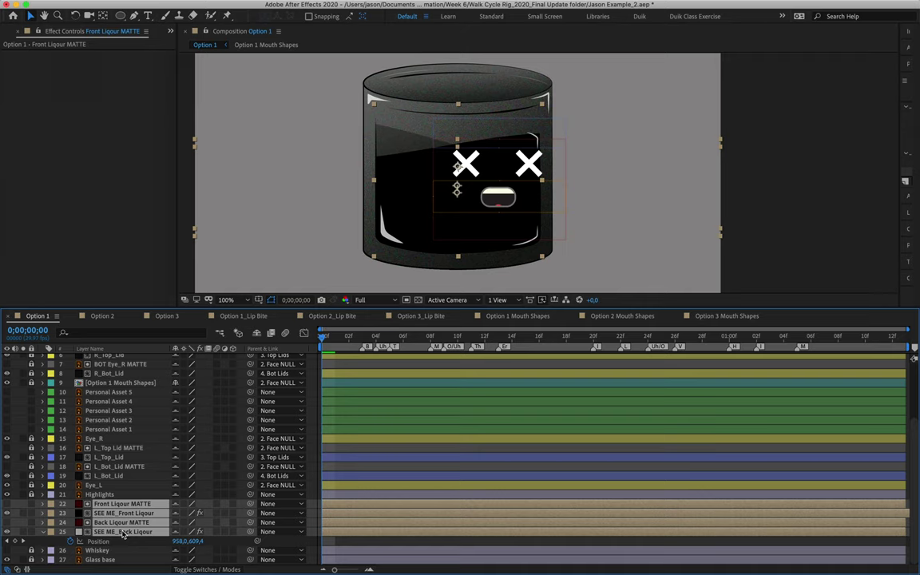
pyautogui.click(118, 541)
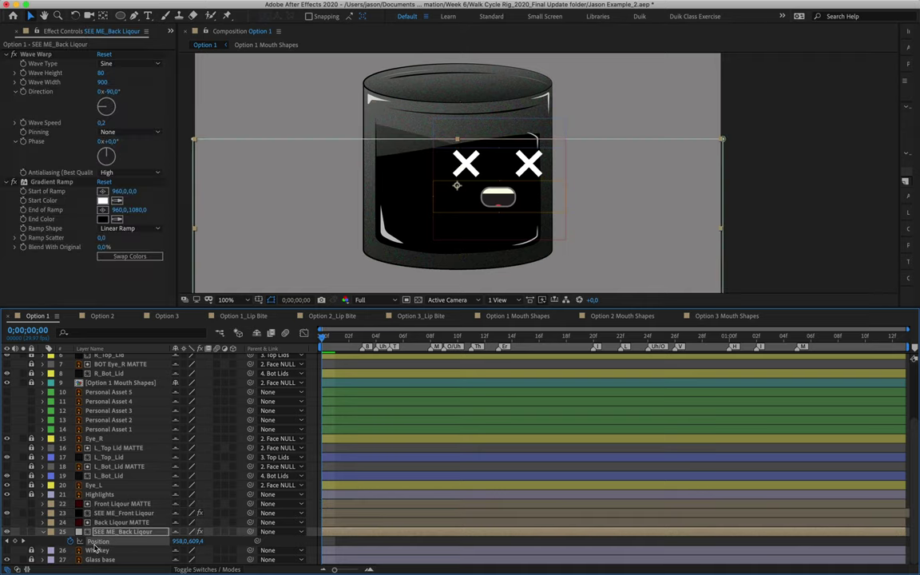
# Pre-compose the front and back liquor layers with their mattes into a new composition named Liquor
pyautogui.click(113, 524)
pyautogui.click(114, 497)
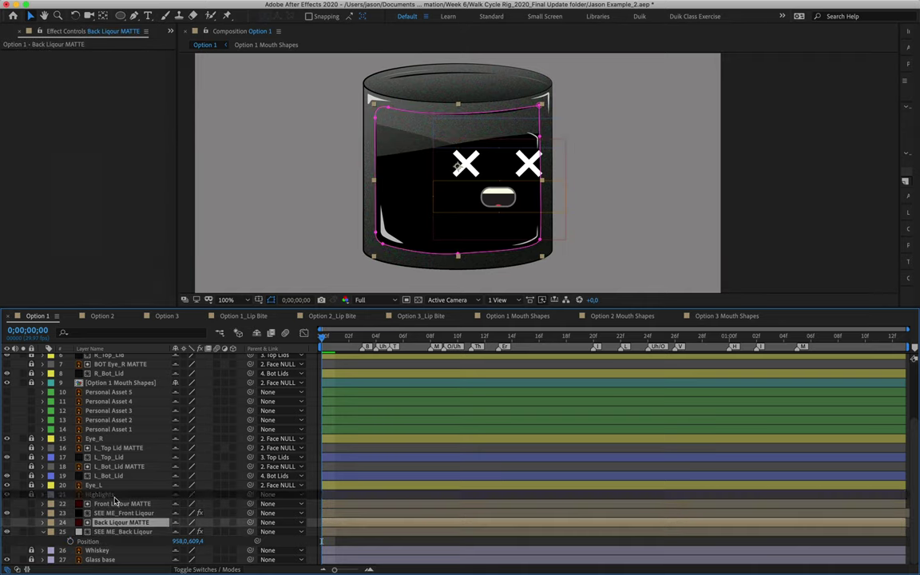
pyautogui.click(115, 504)
pyautogui.keyDown('shift'); pyautogui.click(117, 531); pyautogui.keyUp('shift')
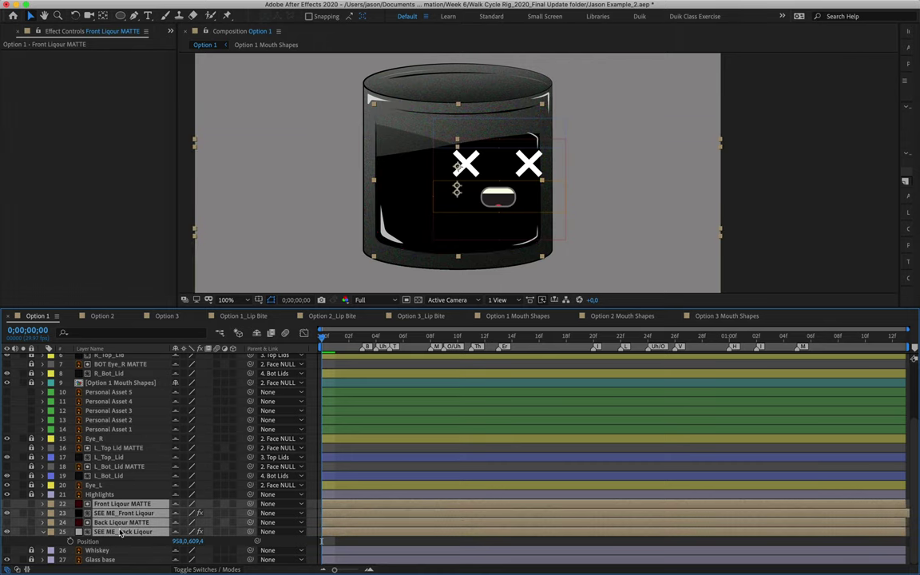
pyautogui.press('space')
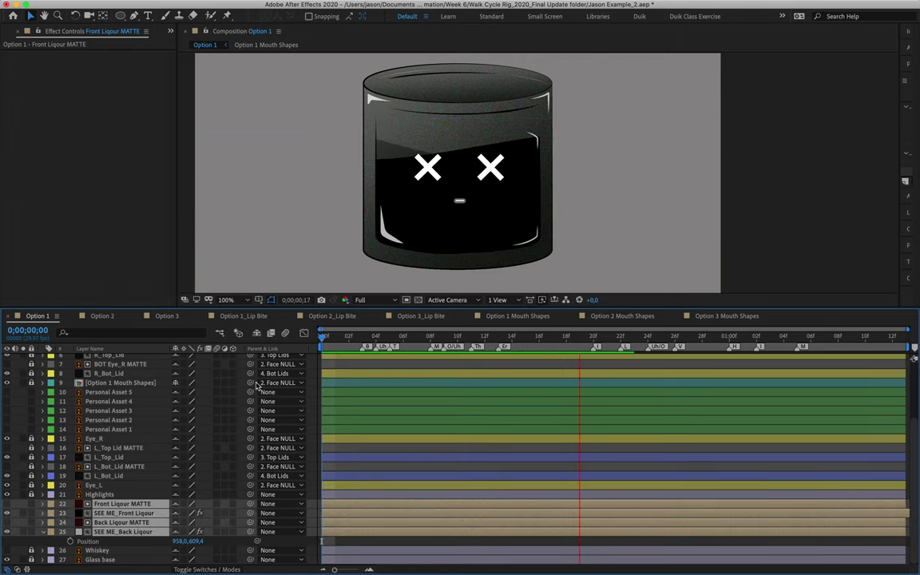
pyautogui.press('super+shift+c')
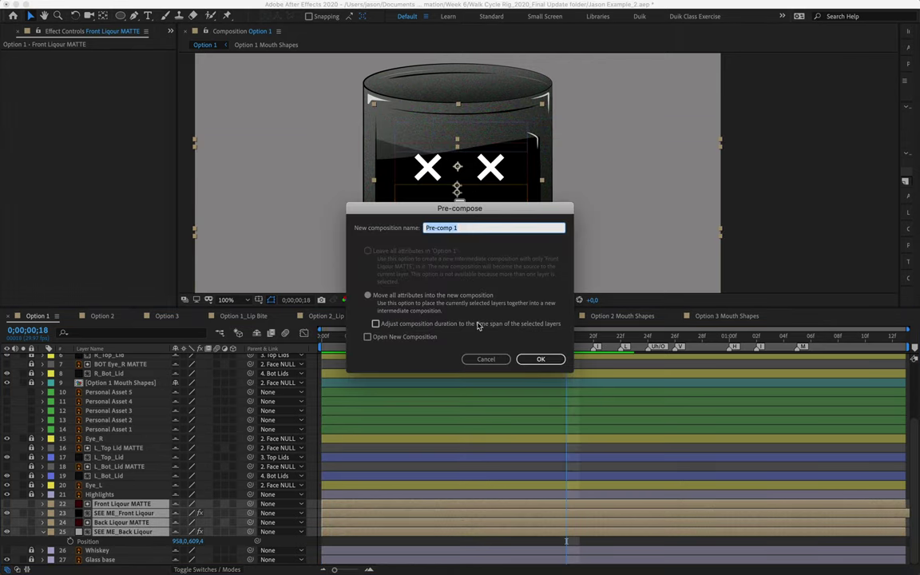
pyautogui.write('Liquor')
pyautogui.click(541, 359)
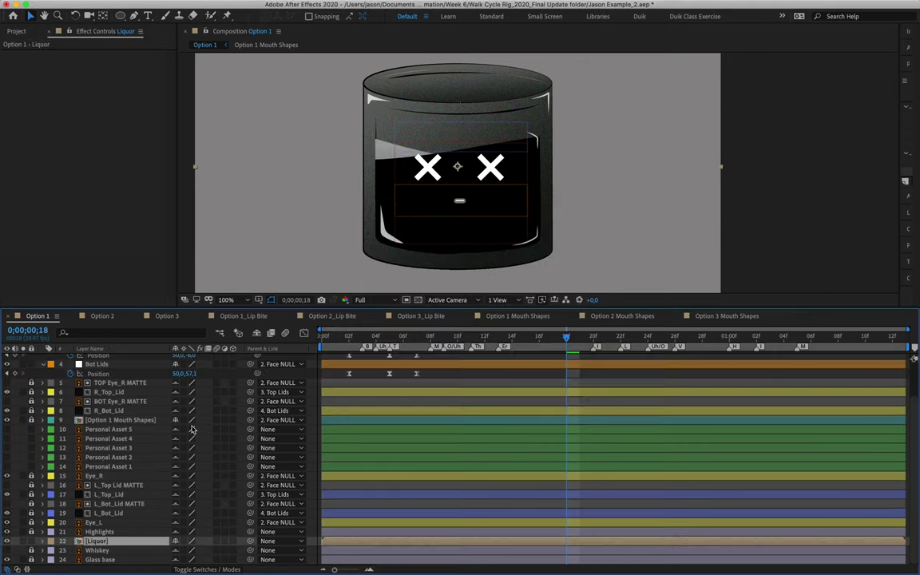
# Open the Liquor pre-comp, scrub back to its first frame, and return to the Option 1 composition
pyautogui.doubleClick(92, 543)
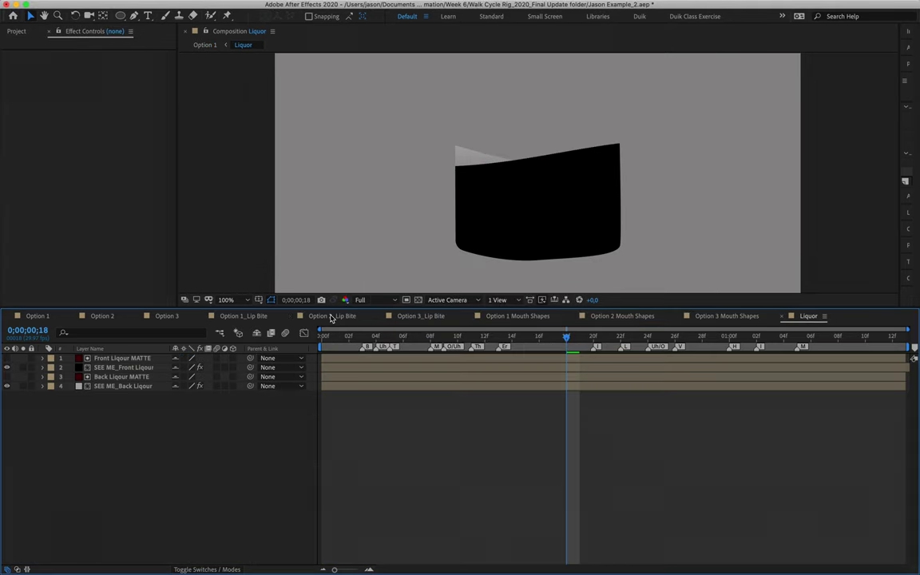
pyautogui.moveTo(334, 339); pyautogui.dragTo(221, 318)
pyautogui.press('Tab')
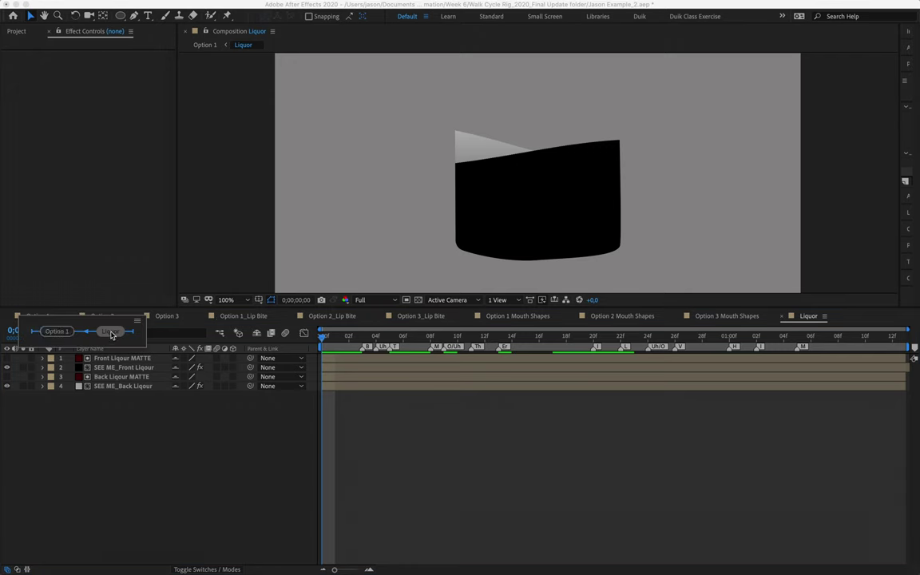
pyautogui.click(49, 329)
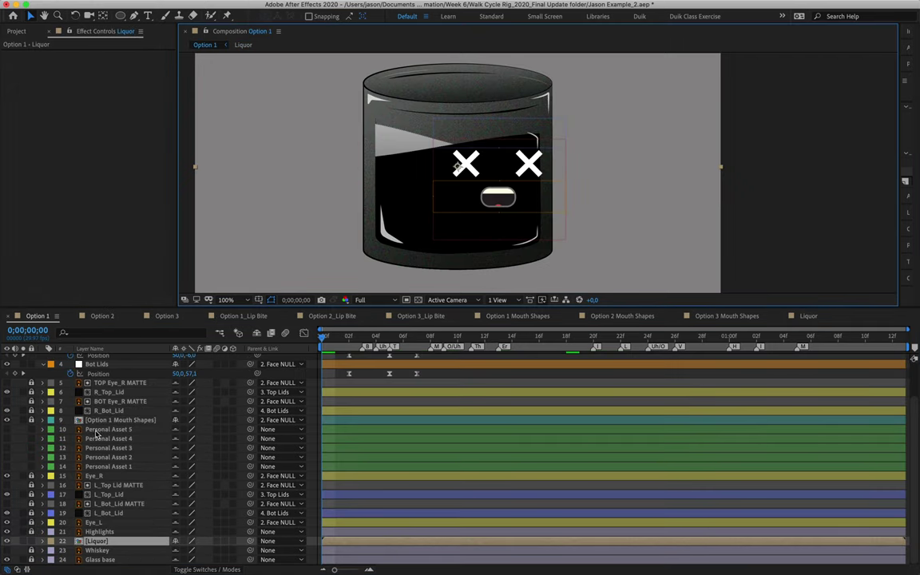
# Set the Liquor layer's blending mode to Multiply
pyautogui.click(216, 569)
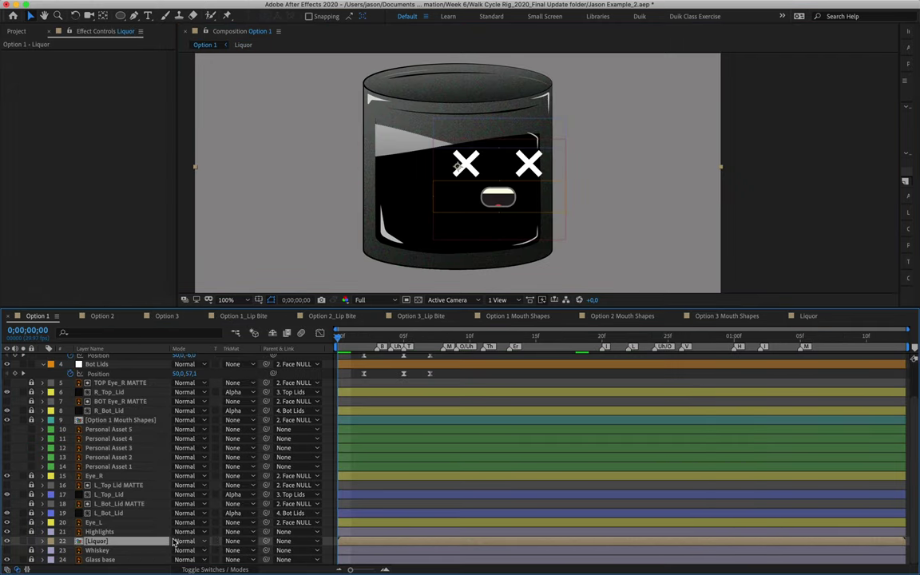
pyautogui.click(169, 542)
pyautogui.click(196, 181)
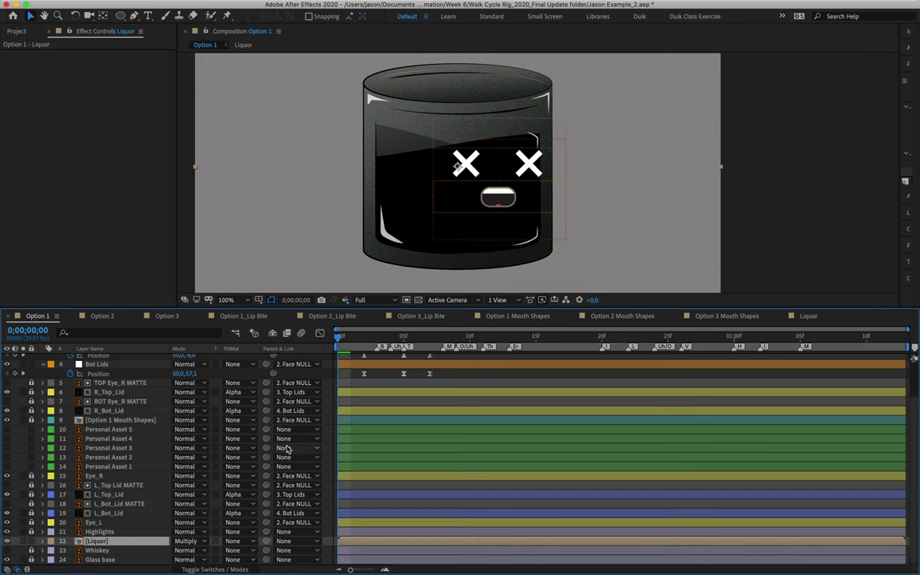
# Enable Time Remapping on the Liquor layer and hide the shy layers in the timeline
pyautogui.rightClick(97, 545)
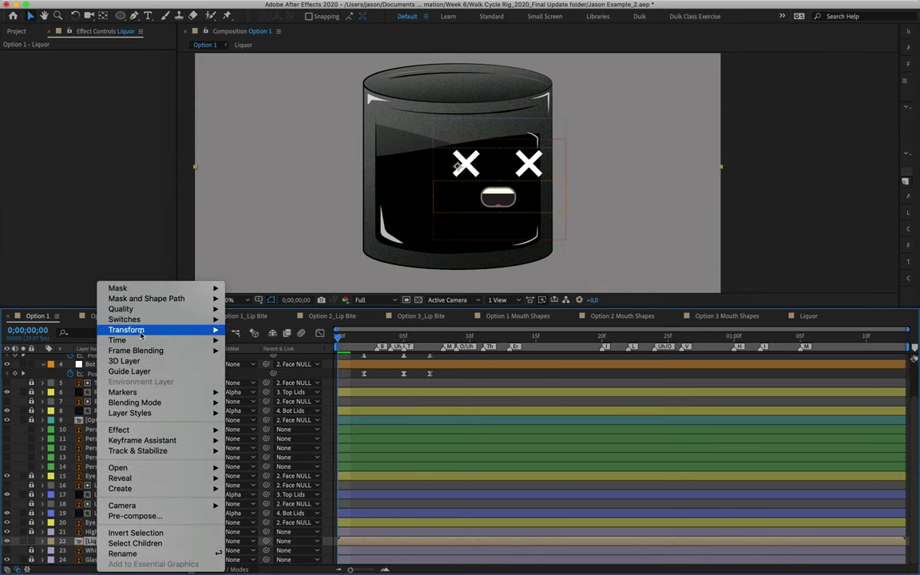
pyautogui.moveTo(210, 341)
pyautogui.click(290, 342)
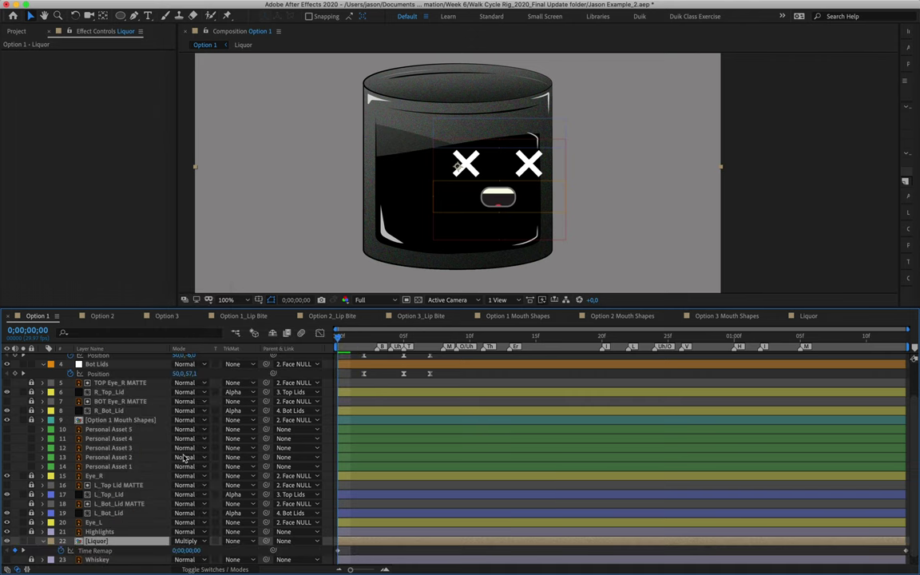
pyautogui.scroll(-1, 199, 535)
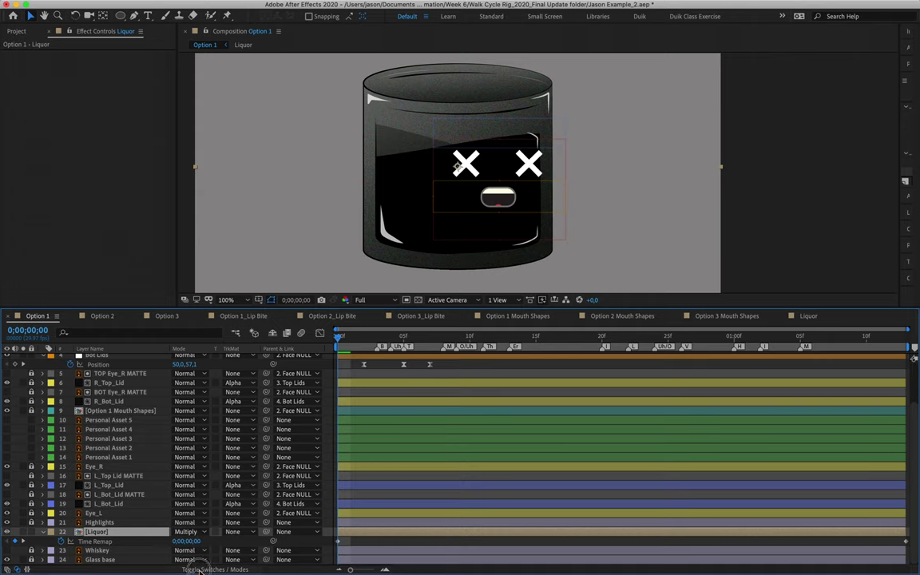
pyautogui.press('F4')
pyautogui.click(256, 332)
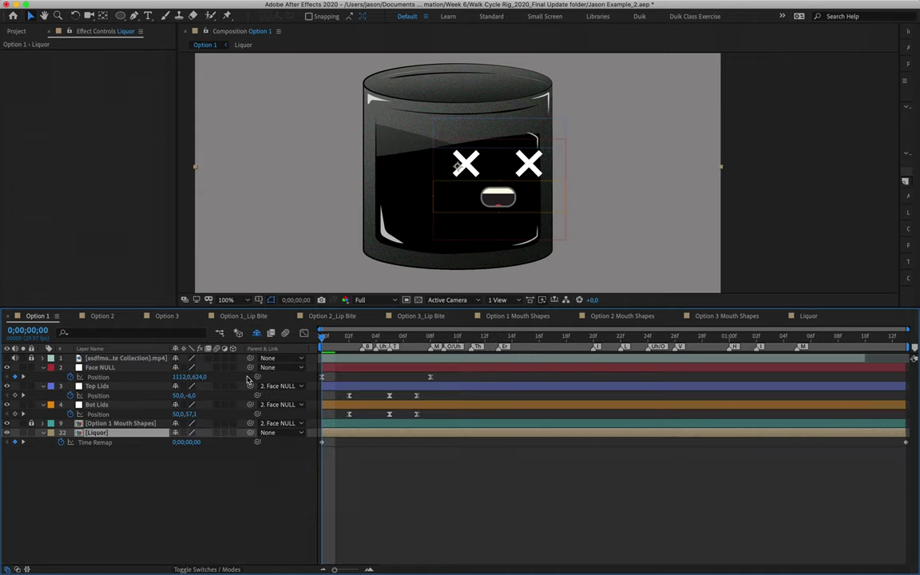
# Try adding a Time Remap keyframe to Liquor at frame 20, moving it to frame 8, and previewing the speed
pyautogui.moveTo(324, 342); pyautogui.dragTo(429, 359)
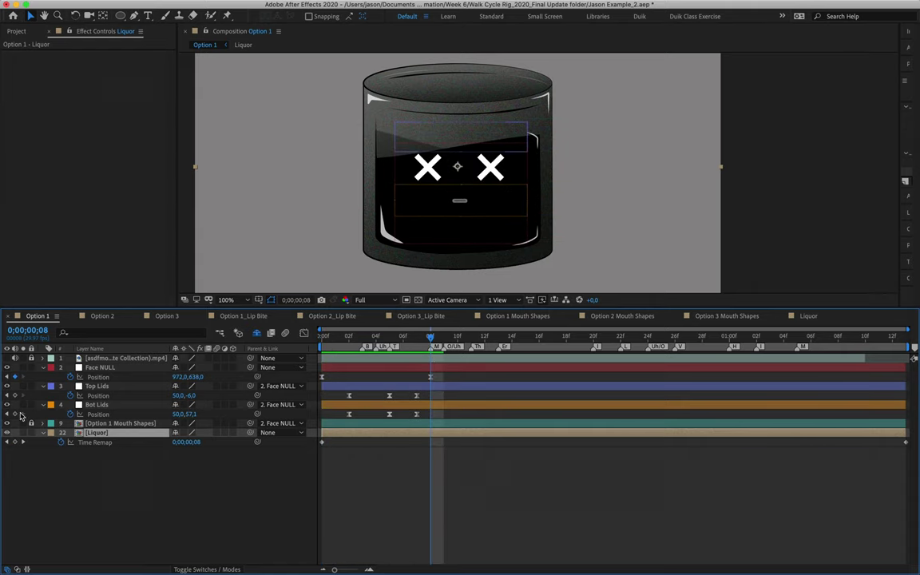
pyautogui.moveTo(432, 342); pyautogui.dragTo(594, 342)
pyautogui.click(15, 442)
pyautogui.moveTo(460, 342); pyautogui.dragTo(431, 342)
pyautogui.moveTo(595, 444); pyautogui.dragTo(432, 442)
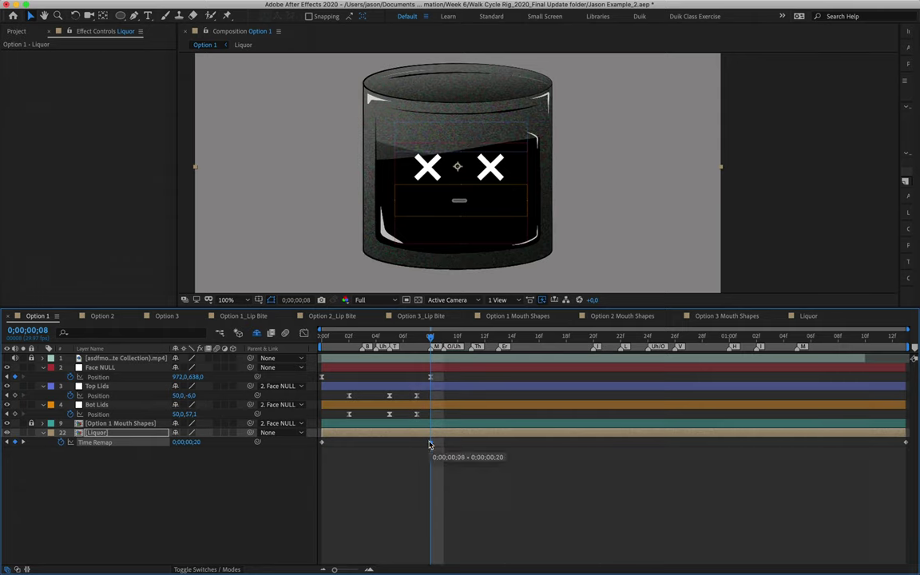
pyautogui.press('Home')
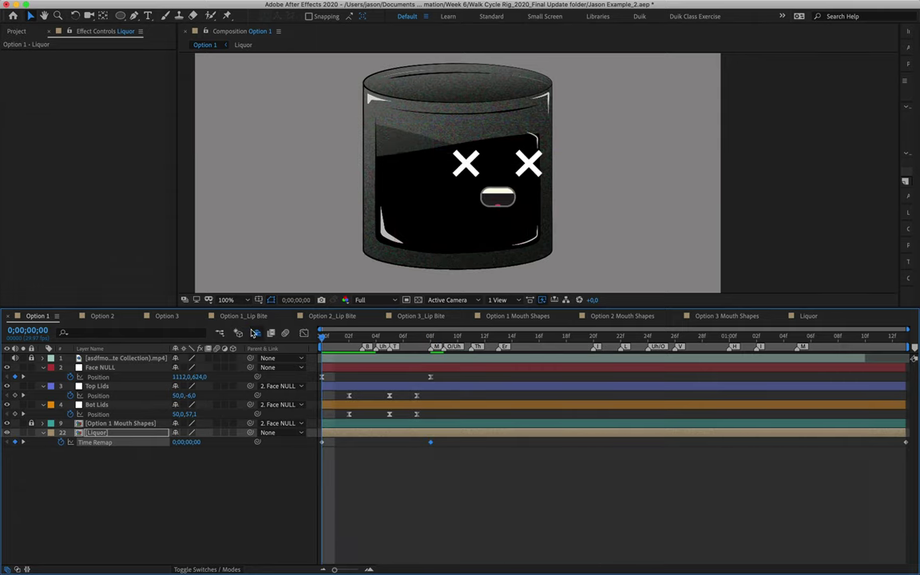
pyautogui.press('space')
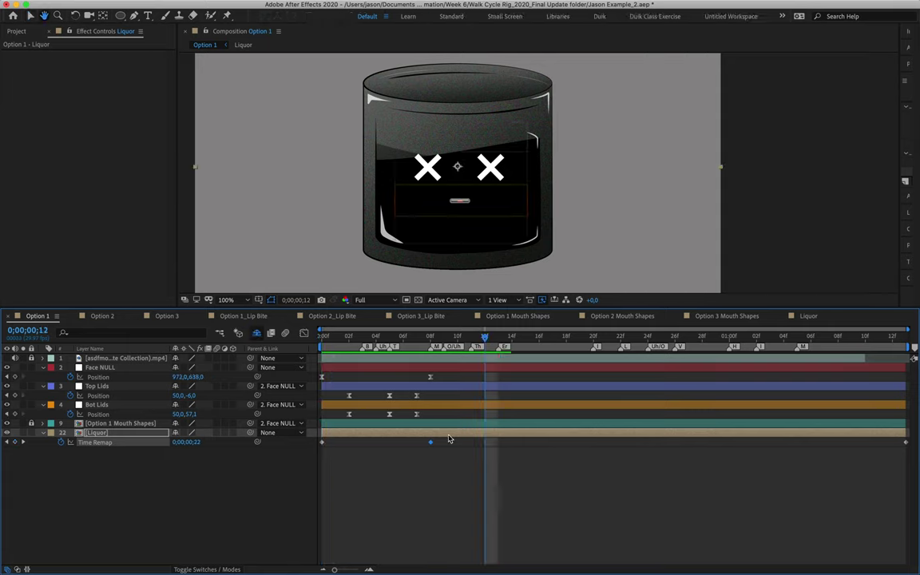
# Undo the Time Remap keyframe's move to frame 8 and remove that middle keyframe from Liquor
pyautogui.press('j')
pyautogui.press('super+z')
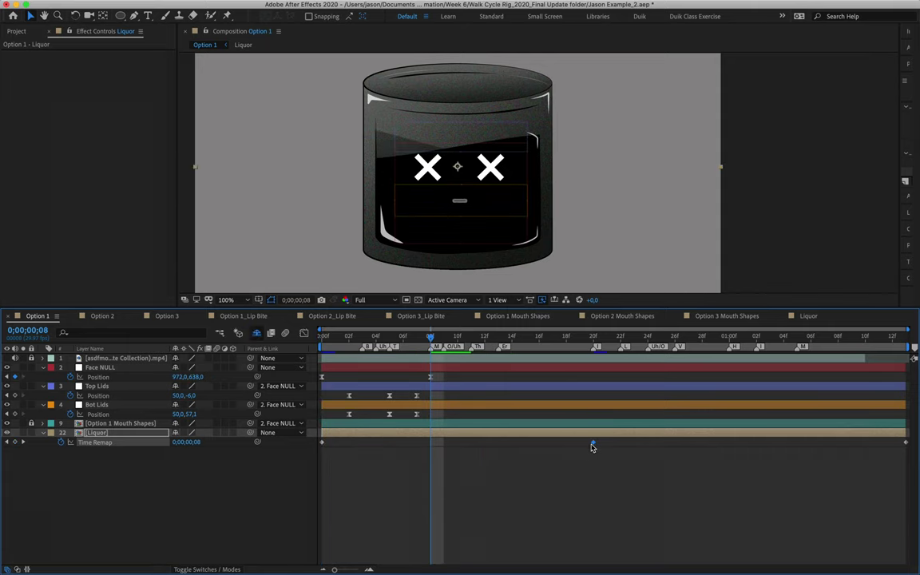
pyautogui.click(592, 445)
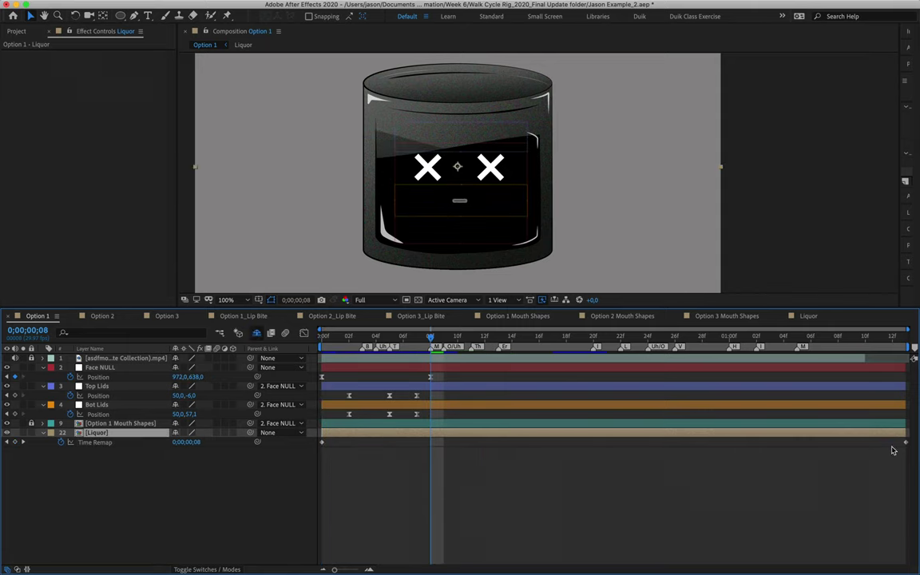
# Move Liquor's end Time Remap keyframe to frame 12 and preview the faster liquor
pyautogui.moveTo(907, 446); pyautogui.dragTo(484, 442)
pyautogui.click(327, 335)
pyautogui.press('space')
pyautogui.press('space')
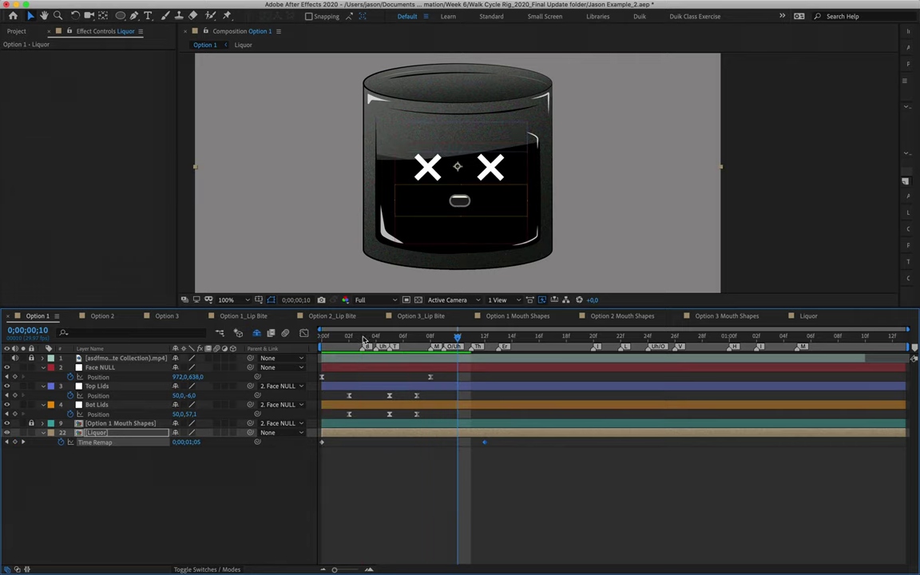
# Move Liquor's end Time Remap keyframe to frame 18 and preview the motion from the start
pyautogui.moveTo(343, 334); pyautogui.dragTo(431, 338)
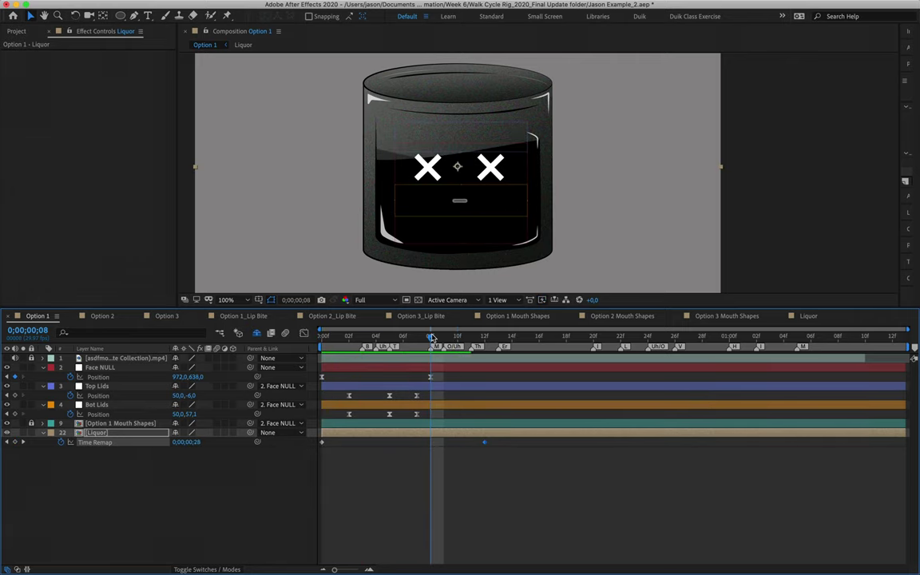
pyautogui.moveTo(485, 445); pyautogui.dragTo(567, 444)
pyautogui.press('space')
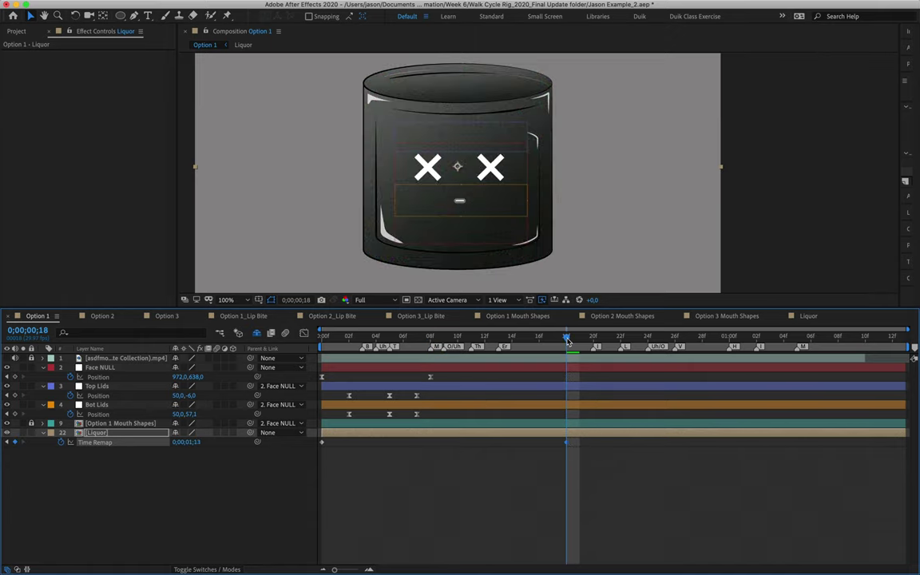
pyautogui.moveTo(567, 339); pyautogui.dragTo(432, 339)
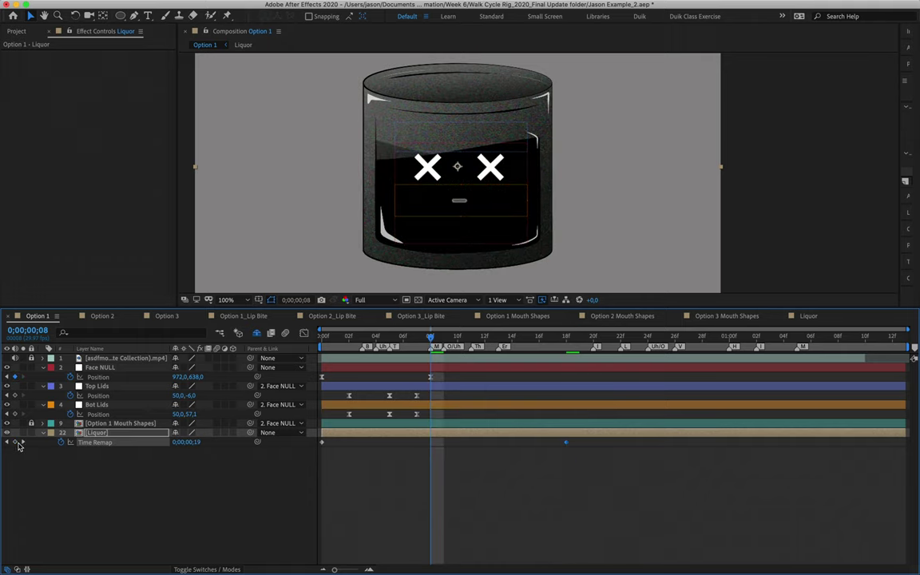
pyautogui.click(326, 333)
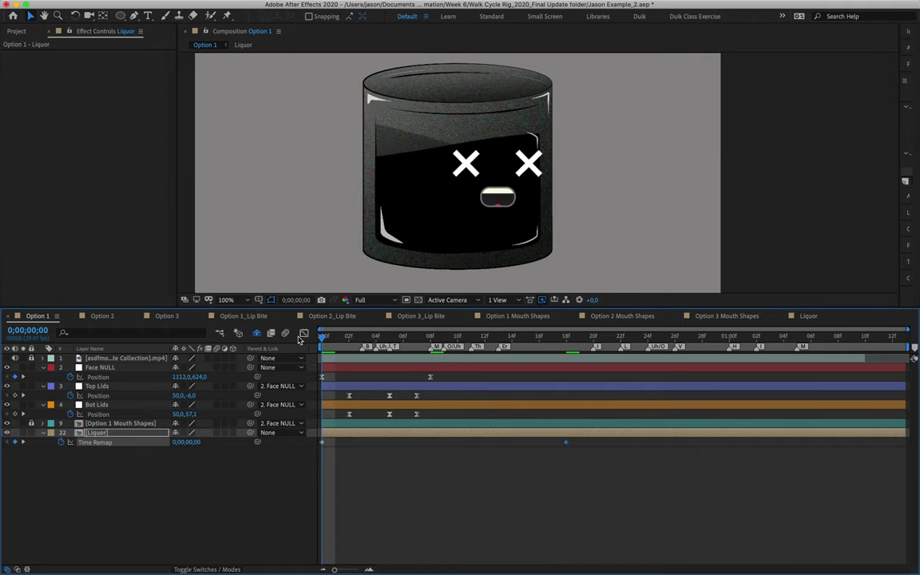
pyautogui.press('space')
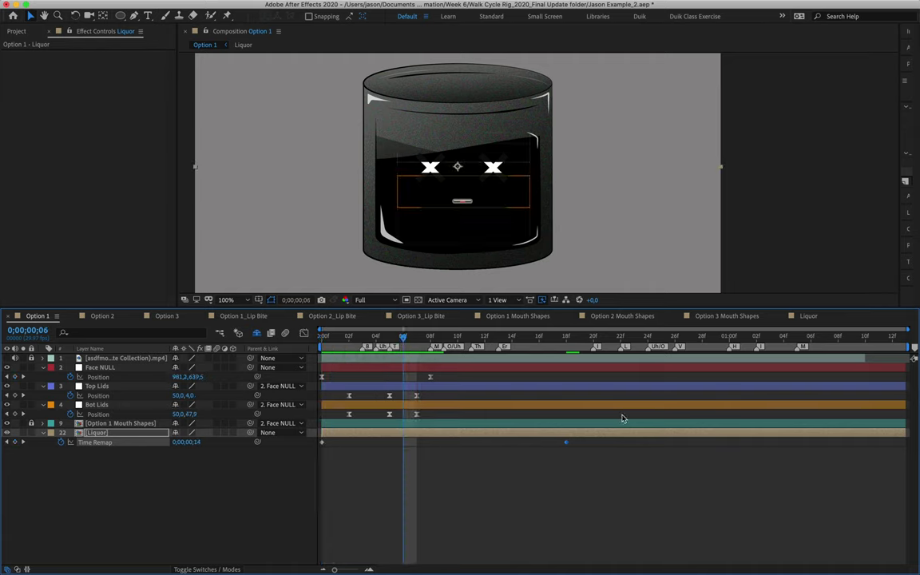
# Move Liquor's end Time Remap keyframe to 0;00;01;11 and add a Time Remap keyframe at frame 20
pyautogui.moveTo(566, 445); pyautogui.dragTo(879, 443)
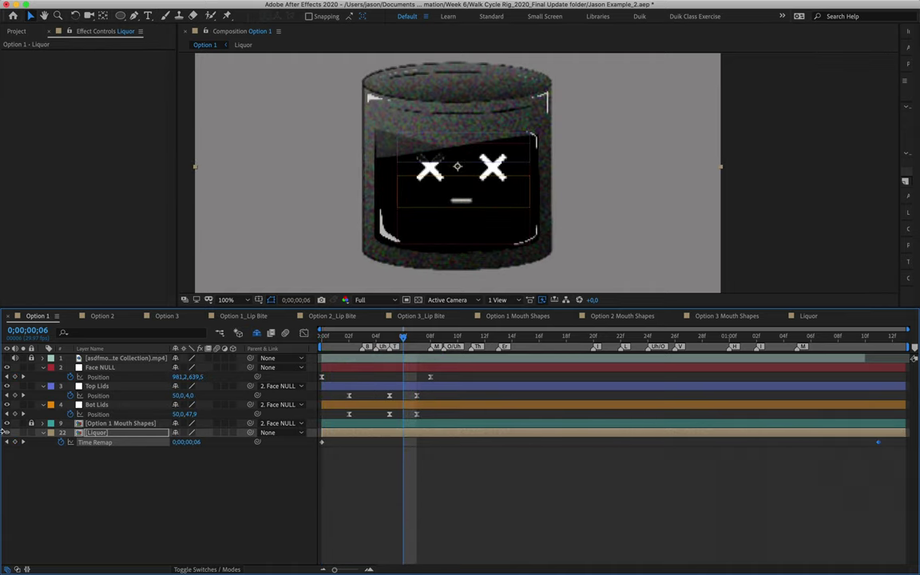
pyautogui.click(165, 456)
pyautogui.moveTo(403, 337); pyautogui.dragTo(594, 348)
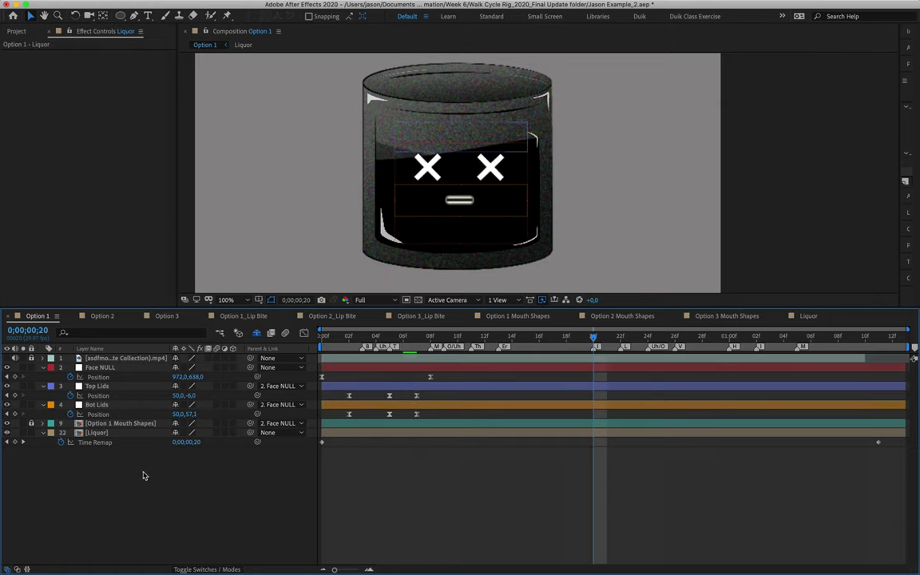
pyautogui.click(15, 442)
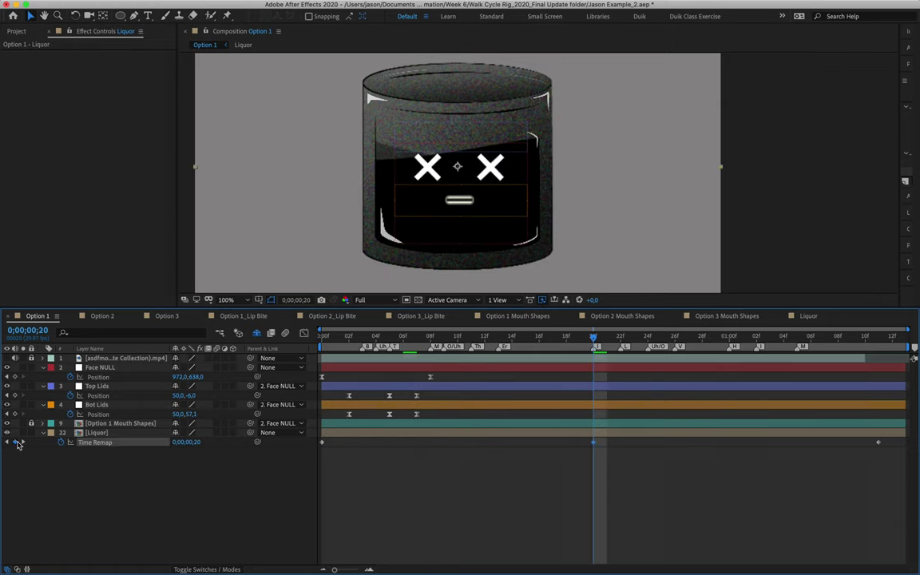
# Add a Time Remap keyframe to Liquor at frame 17 and move it back to frame 8
pyautogui.click(430, 338)
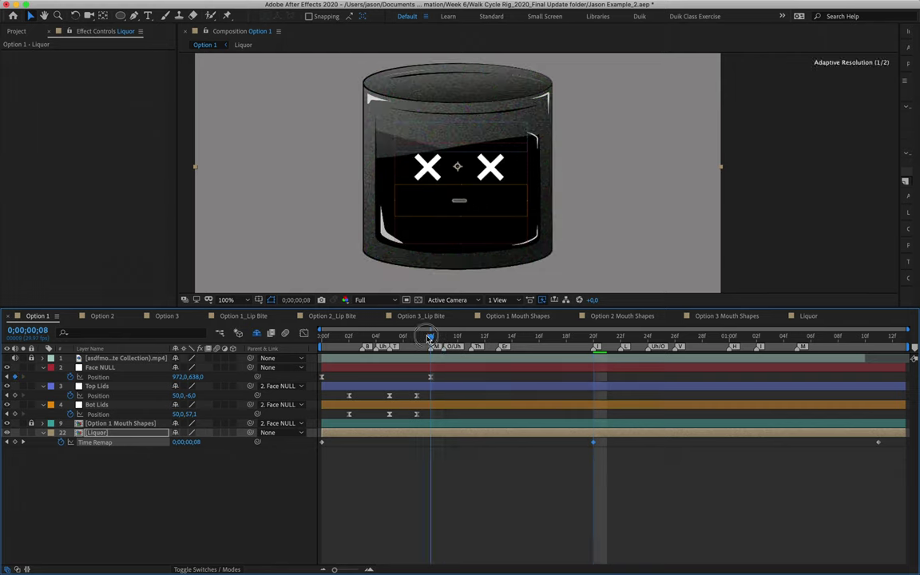
pyautogui.click(548, 342)
pyautogui.click(15, 442)
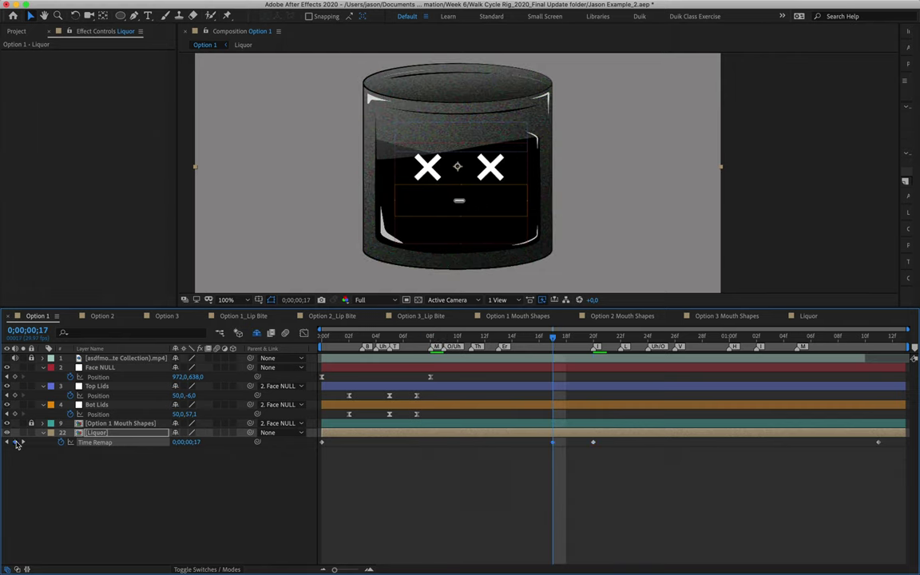
pyautogui.moveTo(553, 445); pyautogui.dragTo(431, 445)
# Apply Easy Ease to Liquor's first two Time Remap keyframes and preview the animation from the start
pyautogui.moveTo(315, 457); pyautogui.dragTo(271, 427)
pyautogui.press('F9')
pyautogui.press('Home')
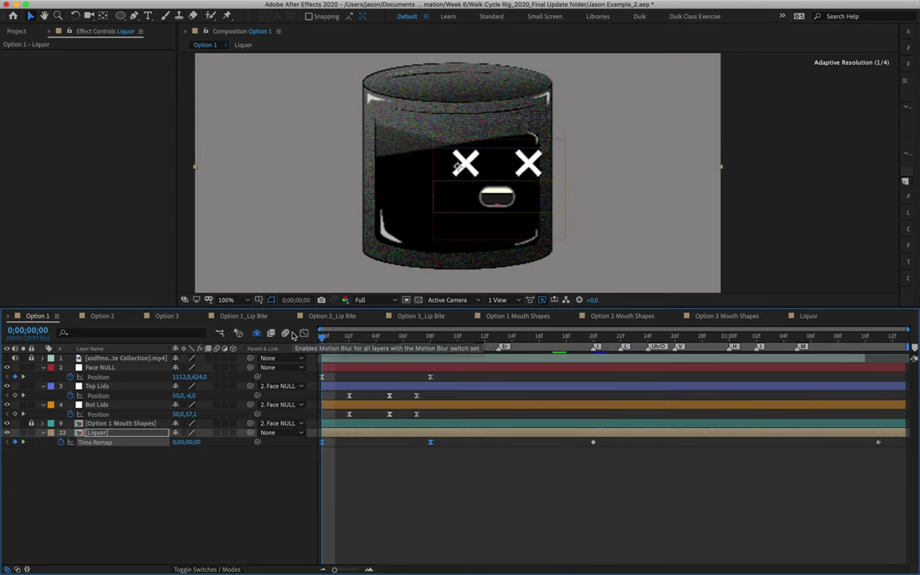
pyautogui.press('space')
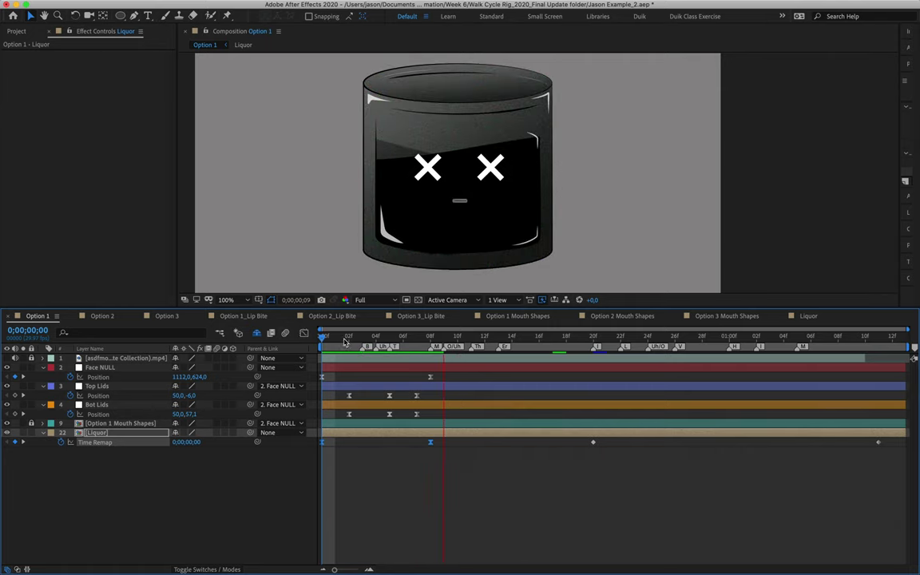
pyautogui.press('space')
pyautogui.click(327, 337)
pyautogui.press('space')
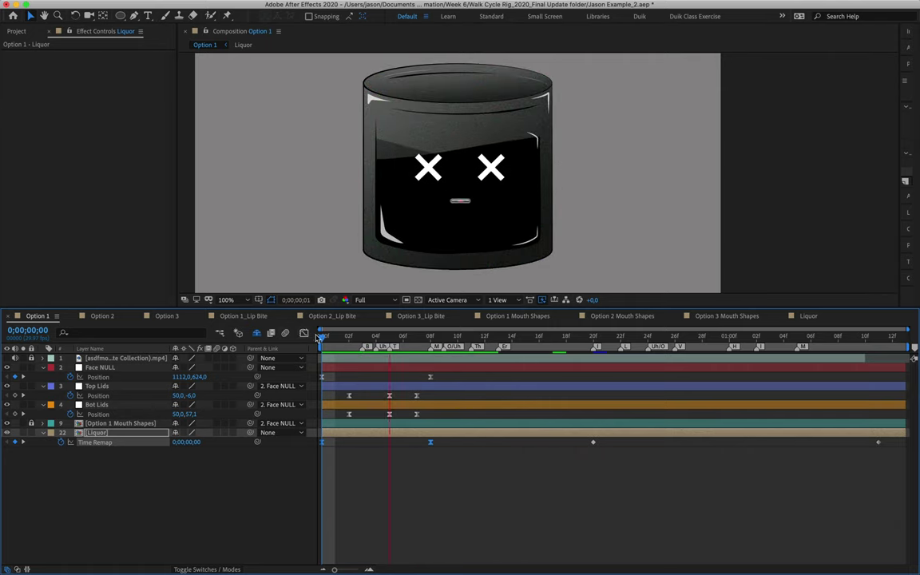
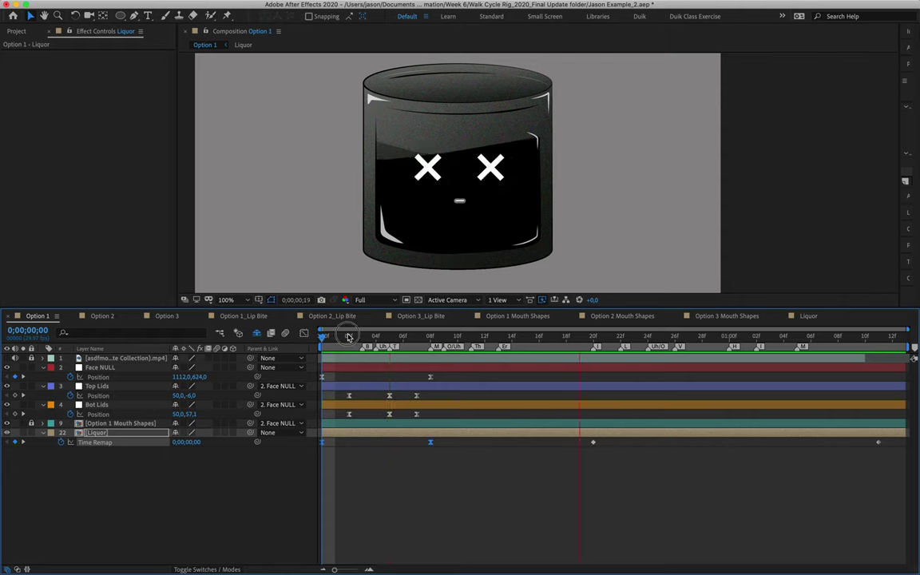
# Remove the Time Remap property from the Liquor layer and preview the animation from the start
pyautogui.click(348, 337)
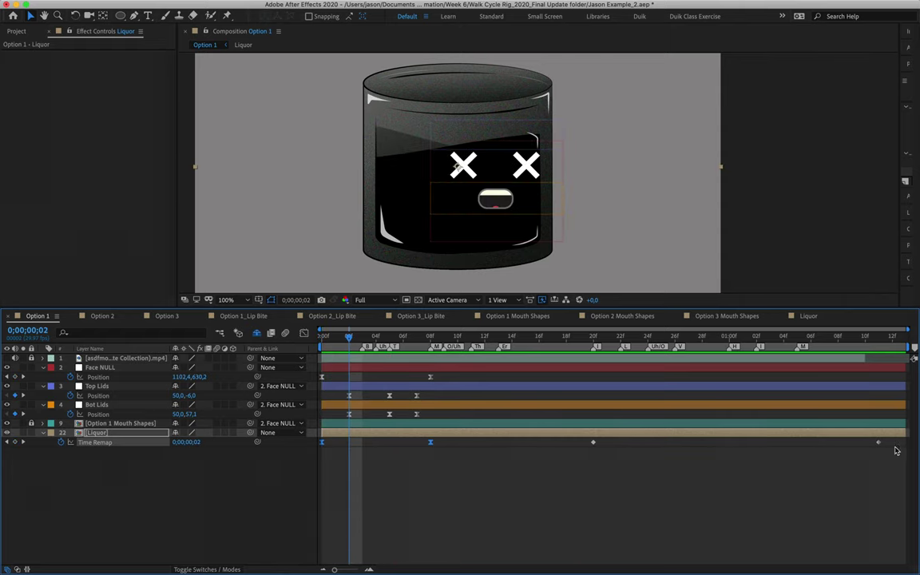
pyautogui.moveTo(893, 440); pyautogui.dragTo(231, 468)
pyautogui.moveTo(444, 338); pyautogui.dragTo(373, 347)
pyautogui.click(111, 463)
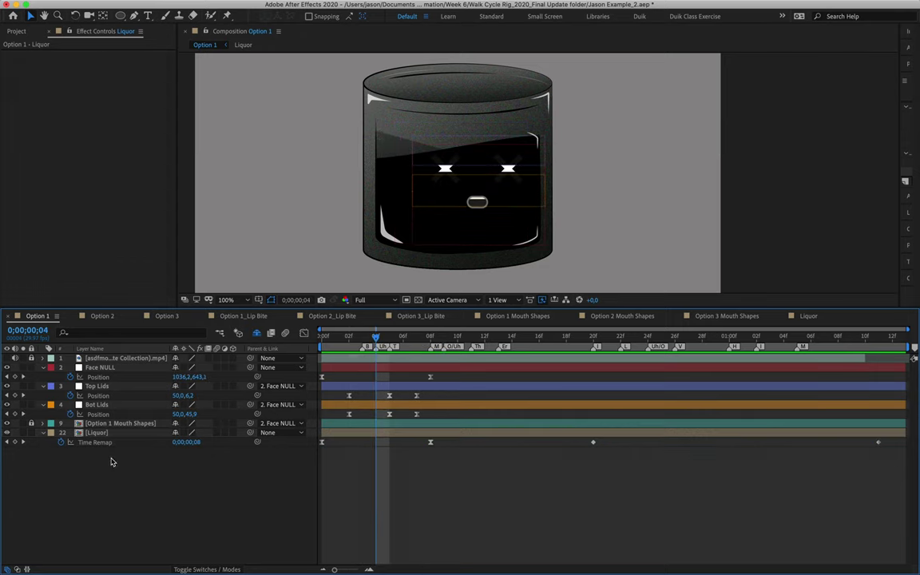
pyautogui.click(112, 444)
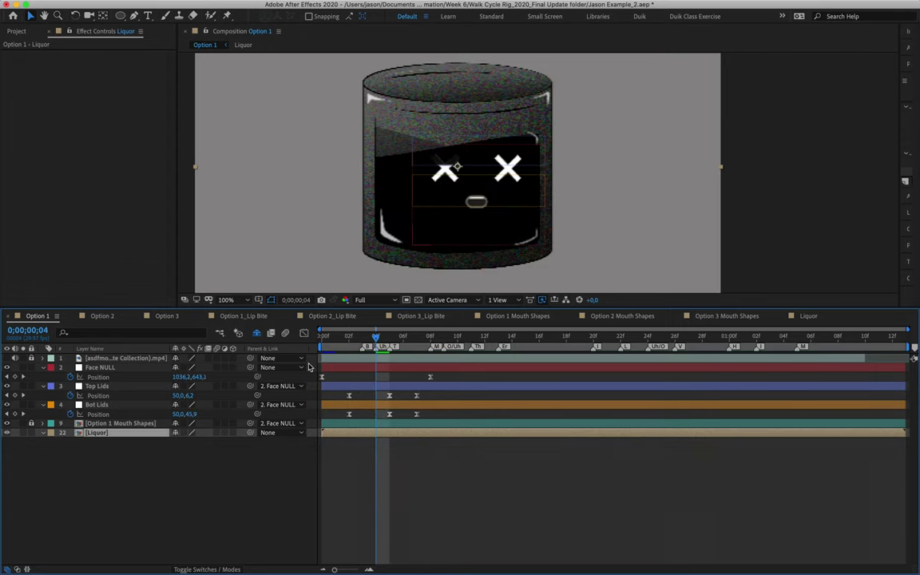
pyautogui.press('space')
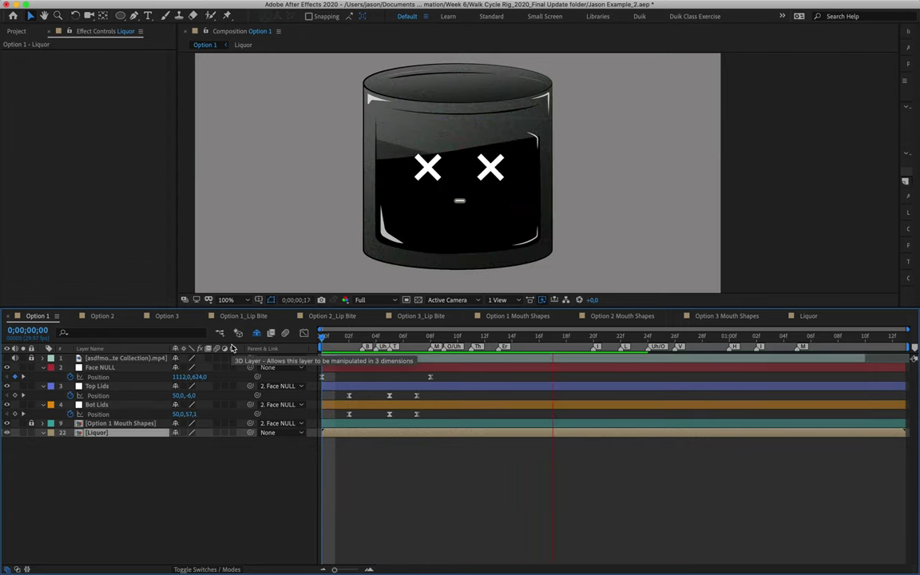
pyautogui.press('space')
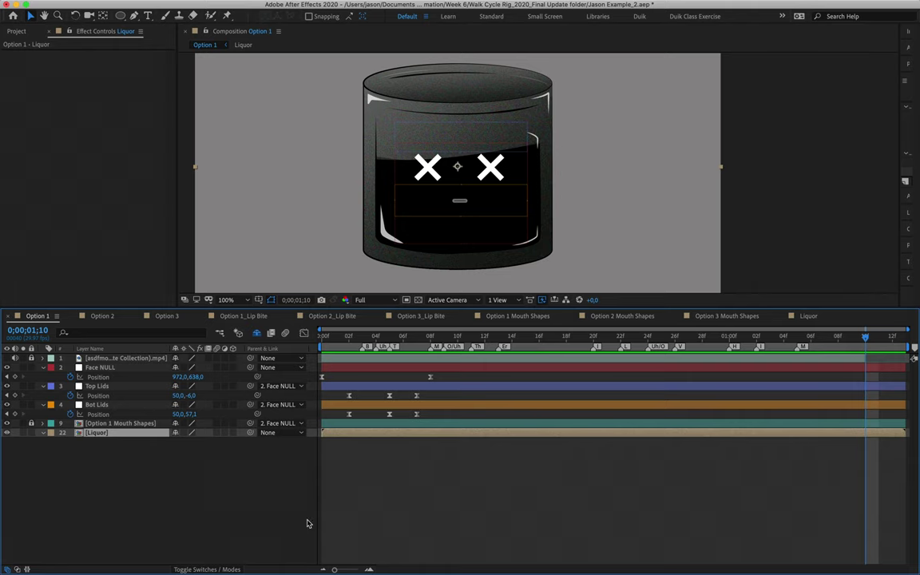
pyautogui.click(152, 531)
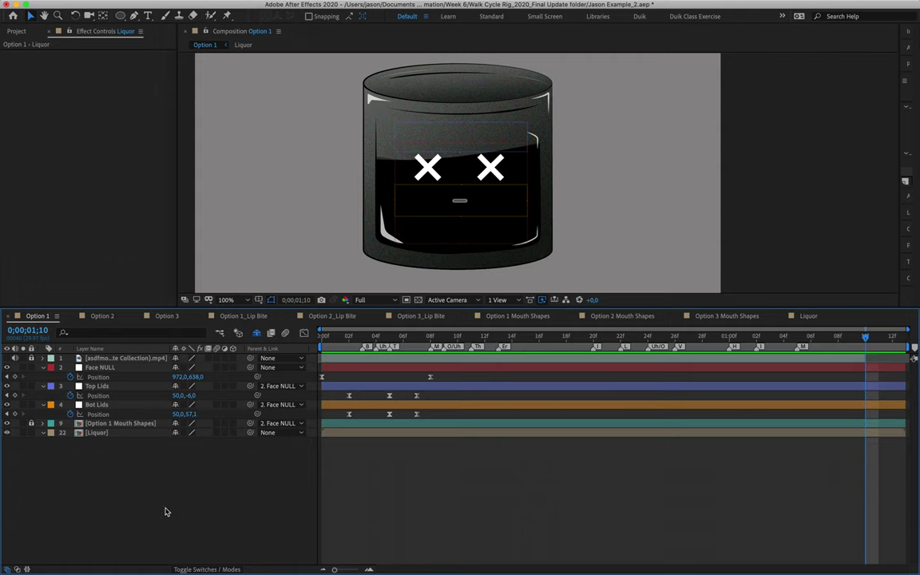
pyautogui.scroll(-2, 382, 244)
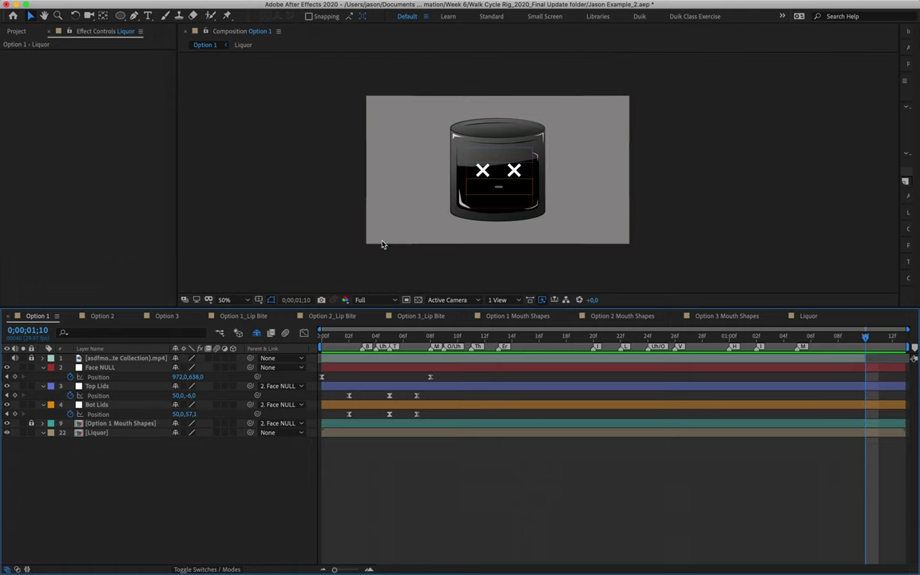
# Create a composition named Root Comp with the HDTV 1080 25 preset and a duration of 0:00:10:20
pyautogui.press('super+n')
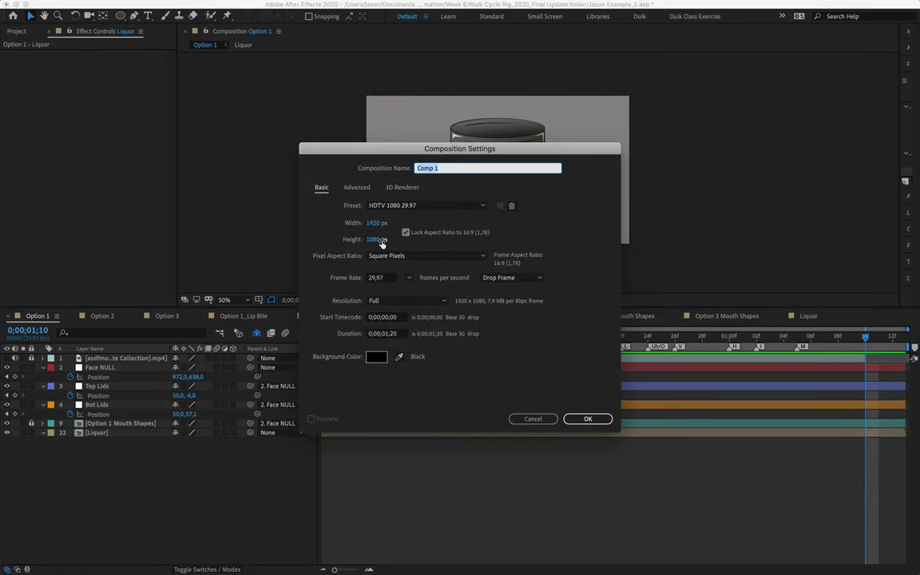
pyautogui.write('Fin')
pyautogui.click(428, 196)
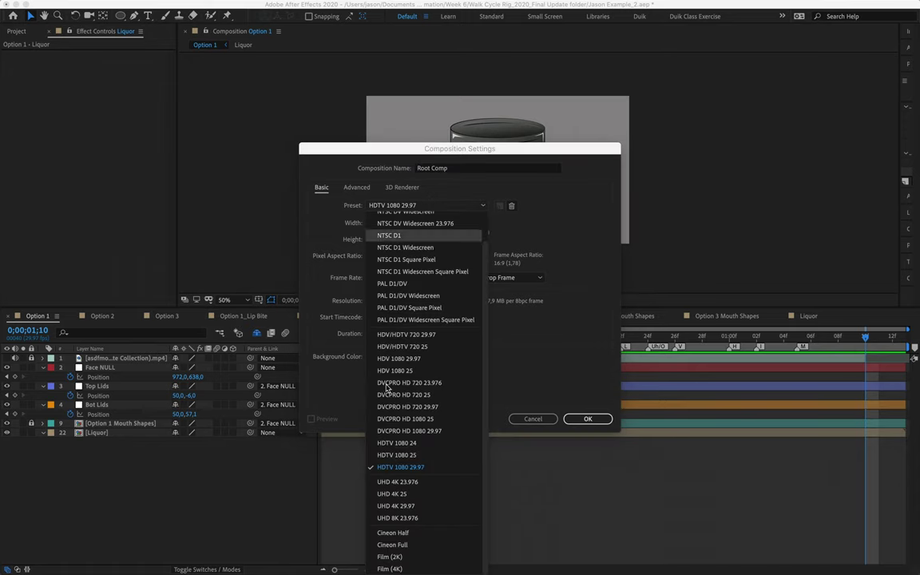
pyautogui.click(410, 455)
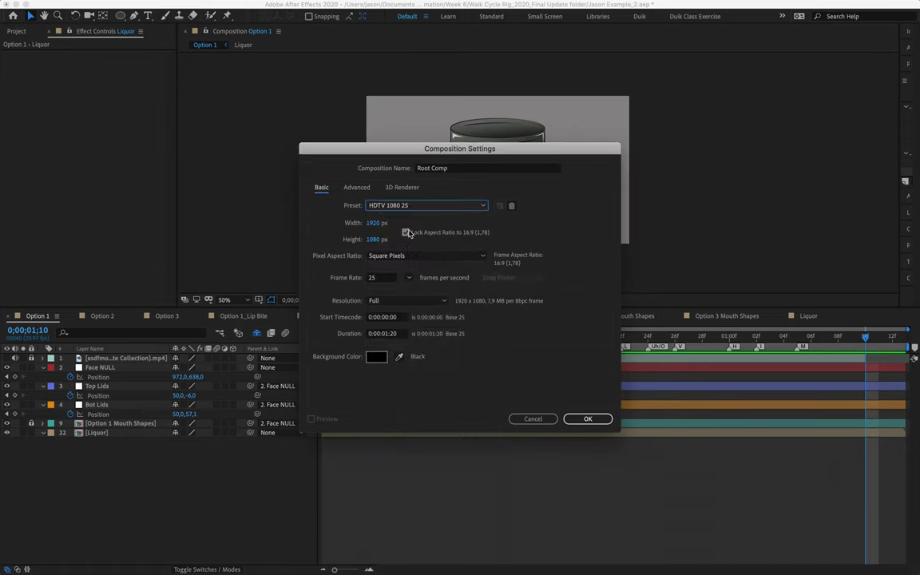
pyautogui.click(391, 335)
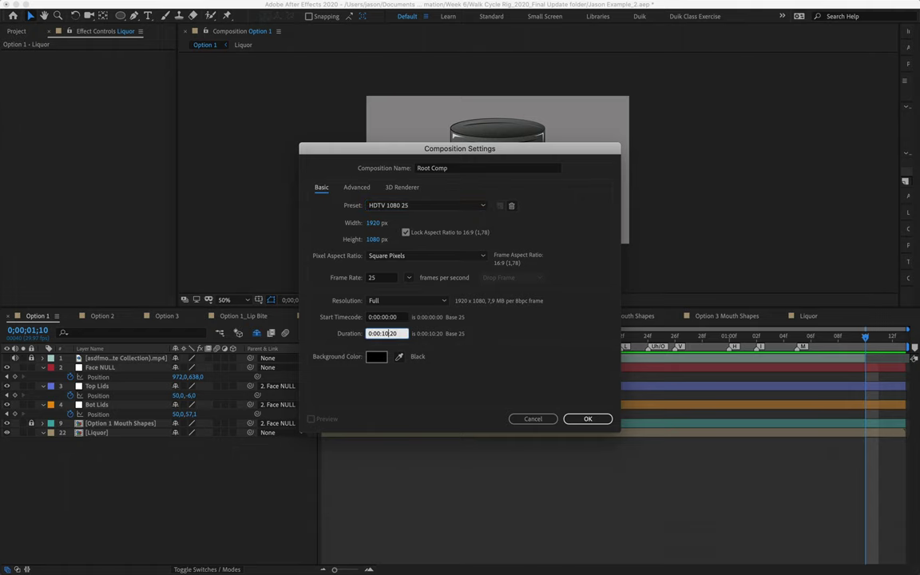
pyautogui.click(575, 419)
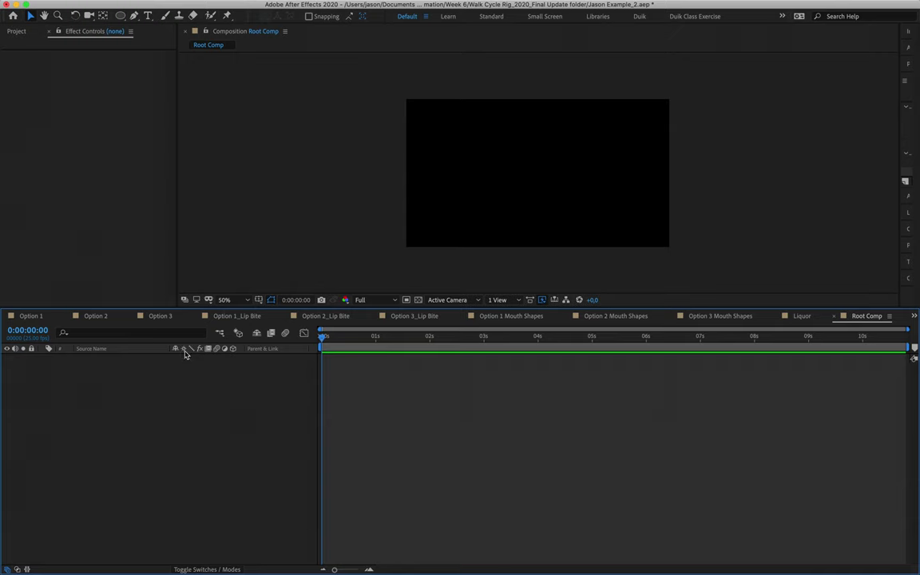
# Move Root Comp into the Comps folder of the project and expand that folder
pyautogui.click(16, 31)
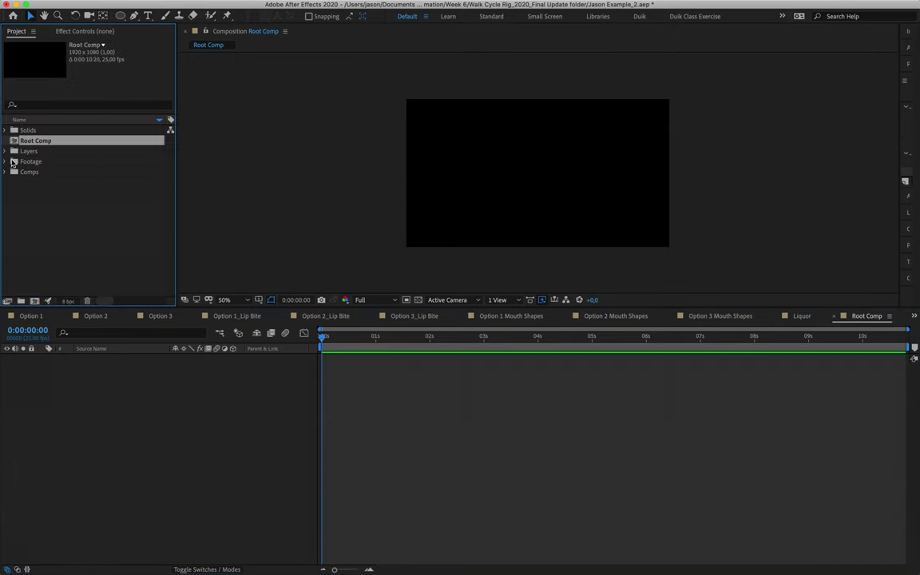
pyautogui.moveTo(32, 140); pyautogui.dragTo(29, 171)
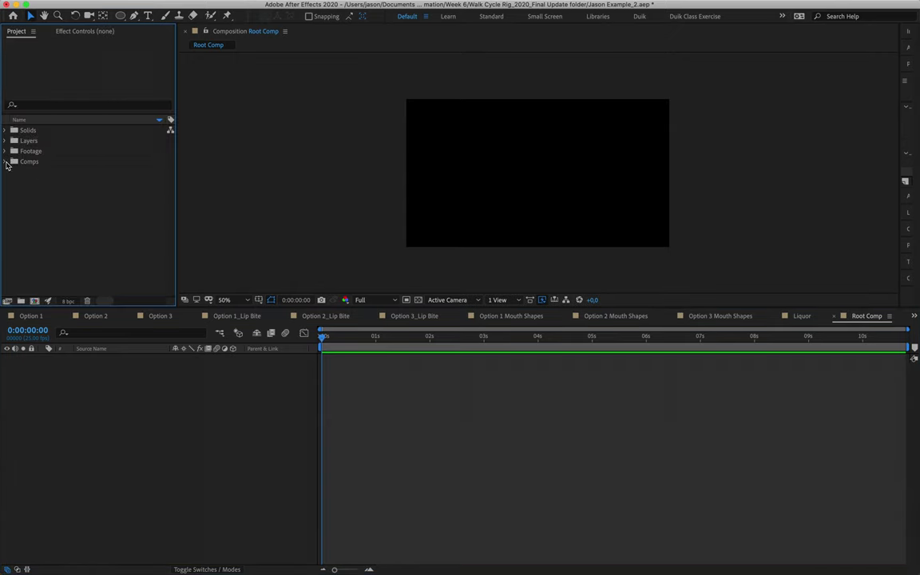
pyautogui.click(6, 162)
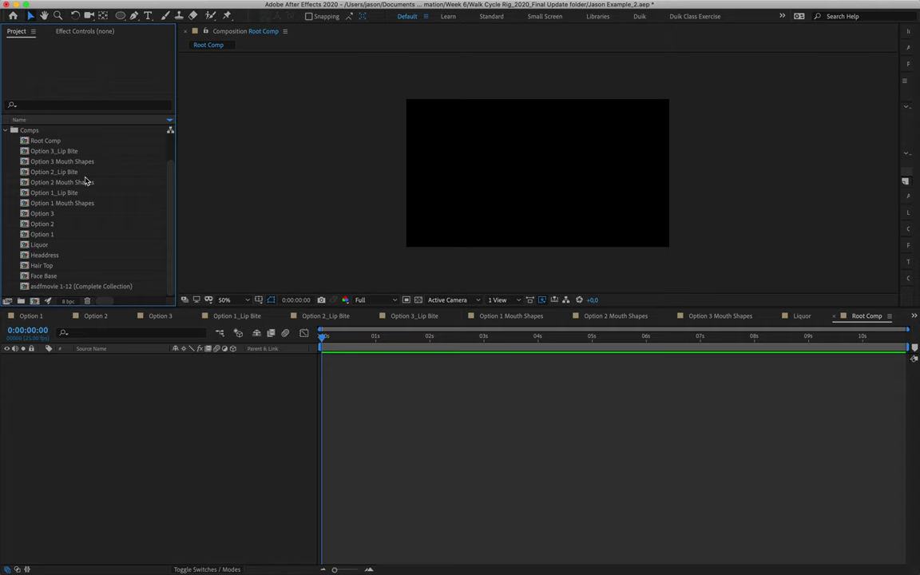
# Add the Option 1, Option 2 and Option 3 comps as layers in Root Comp
pyautogui.click(58, 215)
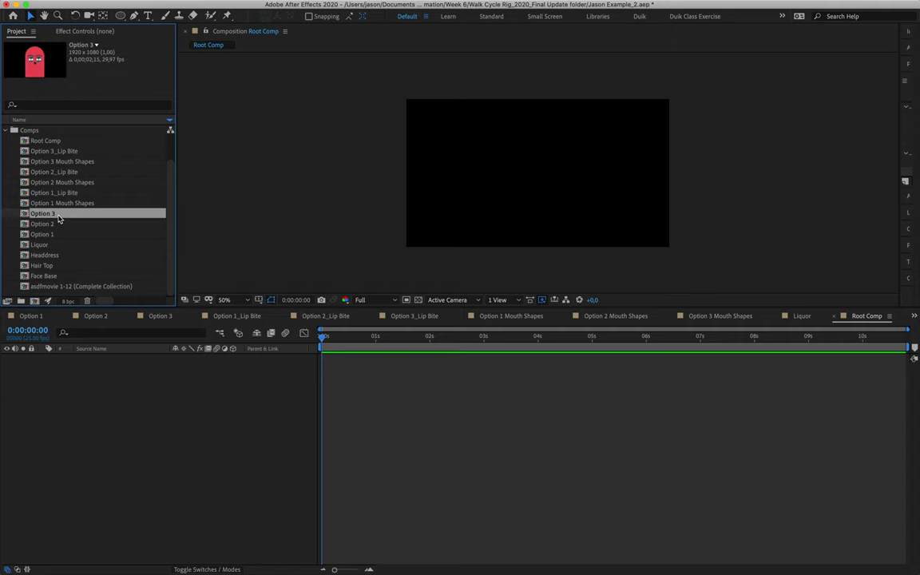
pyautogui.keyDown('shift'); pyautogui.click(62, 234); pyautogui.keyUp('shift')
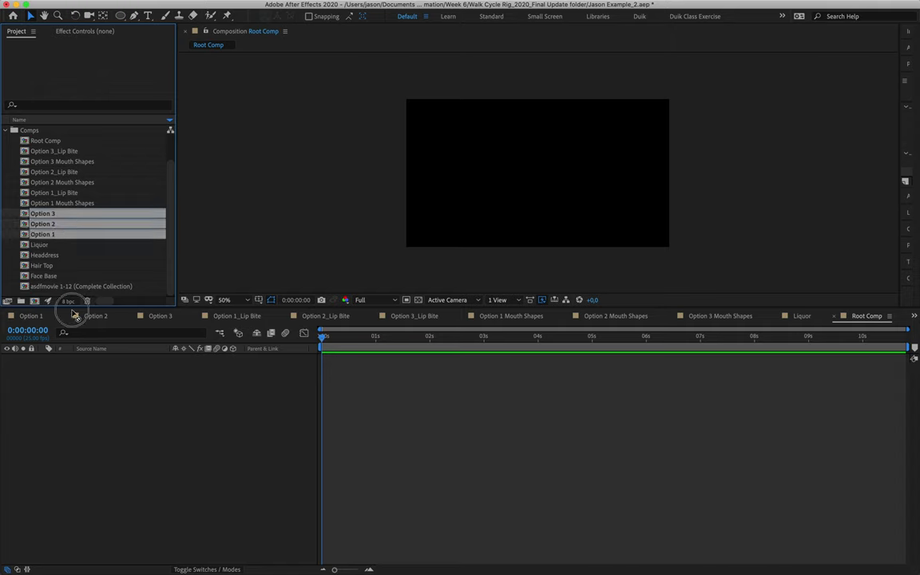
pyautogui.moveTo(64, 212); pyautogui.dragTo(79, 424)
pyautogui.click(179, 413)
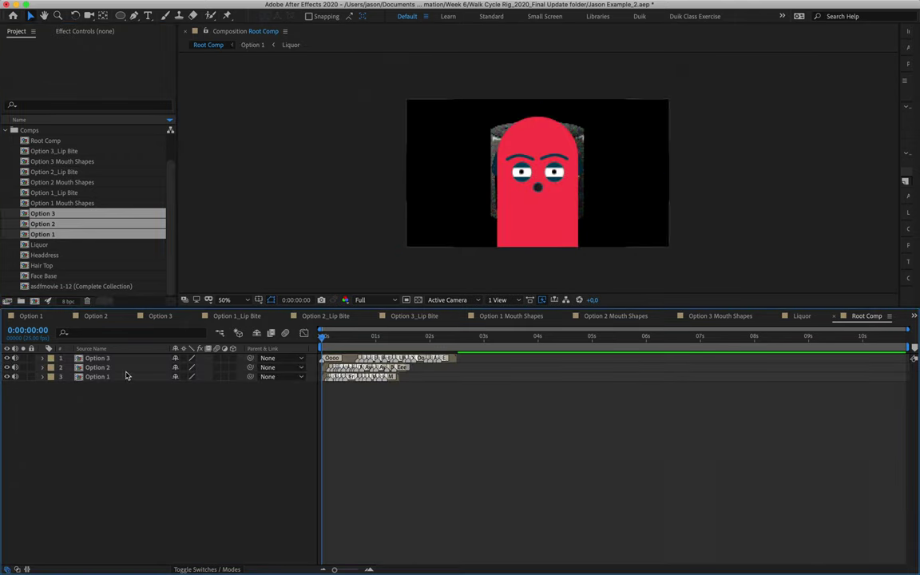
# Stack the layers with Option 1 uppermost and Option 3 lowest, labelling Option 1 red, Option 2 aqua and Option 3 green
pyautogui.moveTo(123, 376)
pyautogui.mouseDown()
pyautogui.moveTo(121, 356)
pyautogui.moveTo(119, 366)
pyautogui.mouseUp()
pyautogui.click(51, 359)
pyautogui.click(79, 407)
pyautogui.click(51, 368)
pyautogui.click(70, 431)
pyautogui.click(50, 376)
pyautogui.click(71, 493)
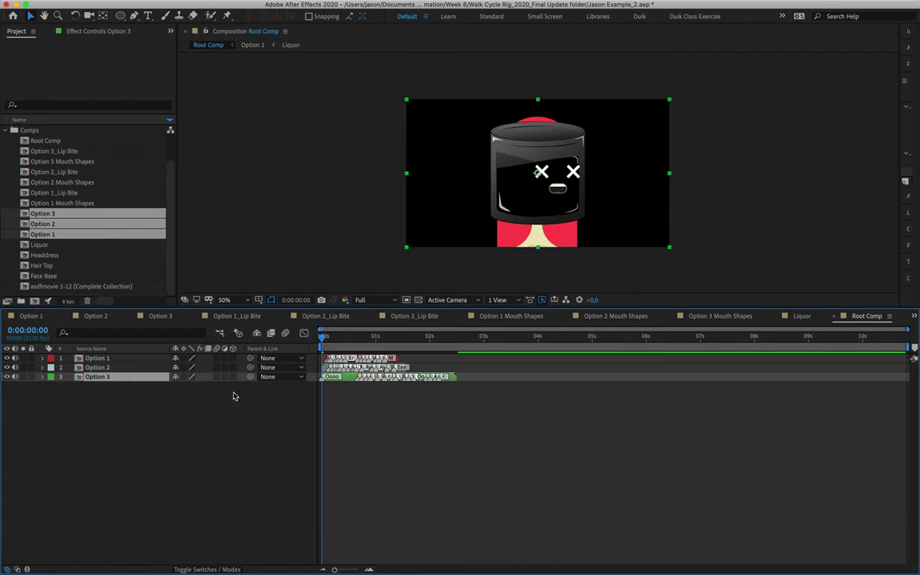
# Try sequencing the three layers from Option 1 to Option 3 without overlap and check where the sequence ends
pyautogui.scroll(8, 323, 359)
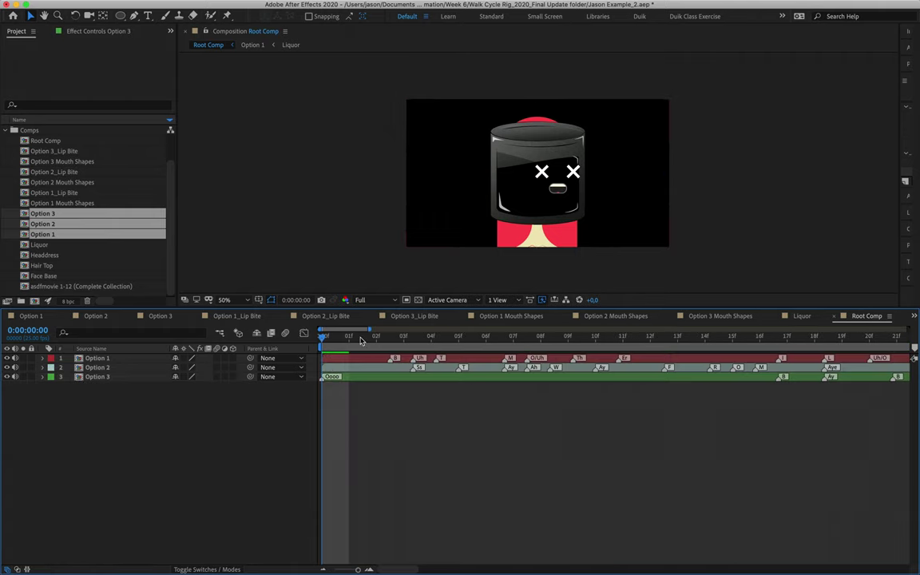
pyautogui.scroll(-5, 401, 425)
pyautogui.scroll(2, 401, 426)
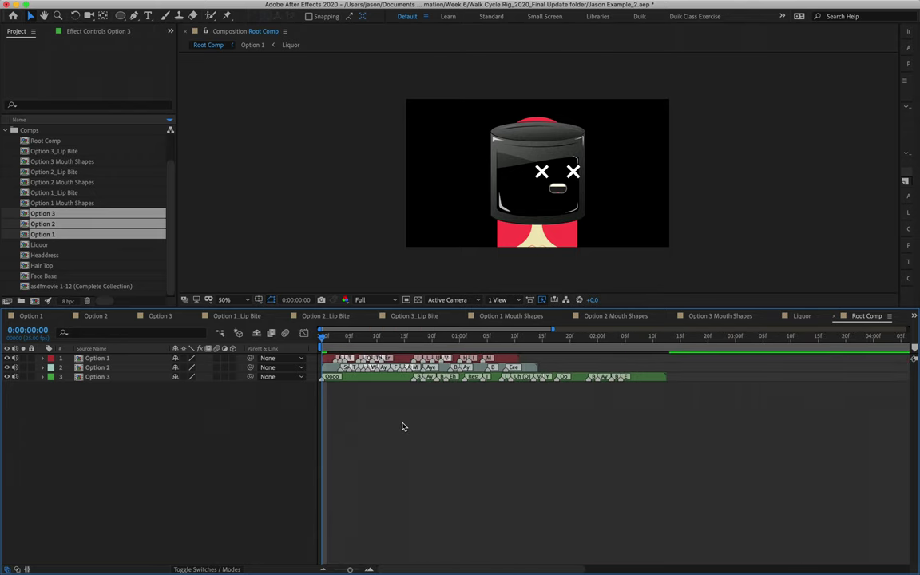
pyautogui.moveTo(112, 403); pyautogui.dragTo(127, 350)
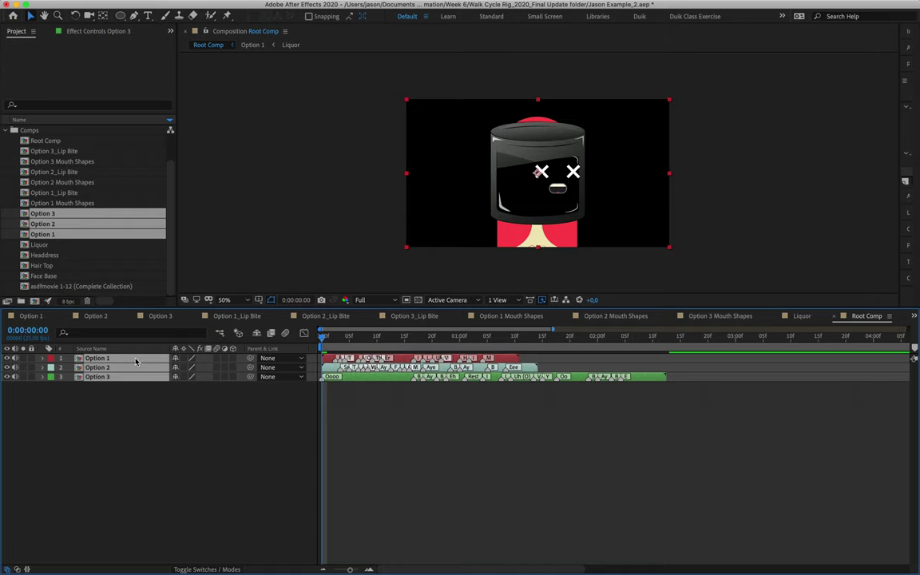
pyautogui.rightClick(135, 362)
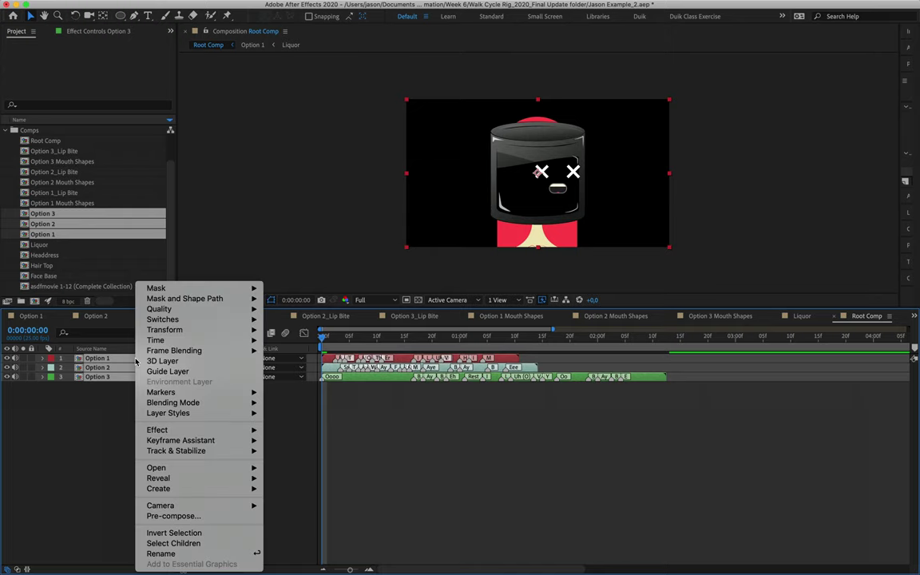
pyautogui.moveTo(207, 440)
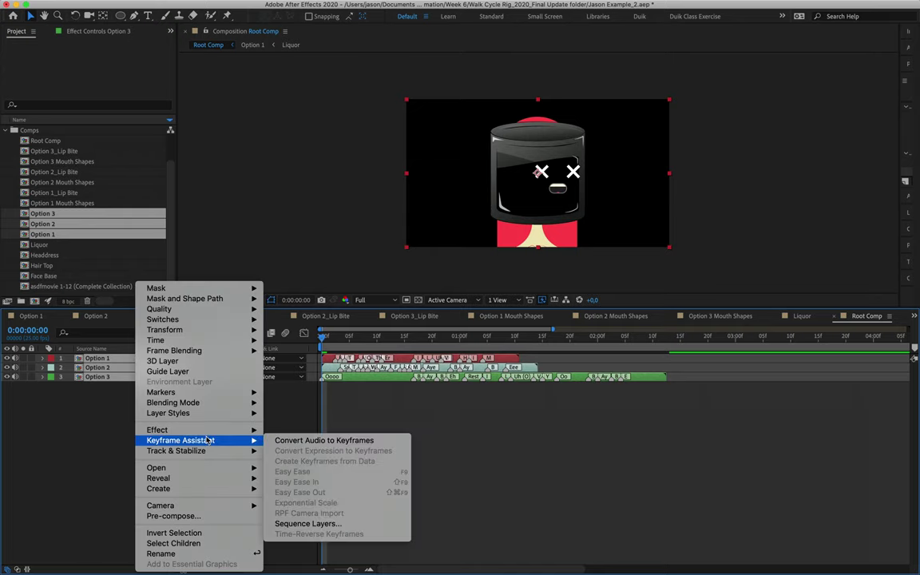
pyautogui.click(306, 525)
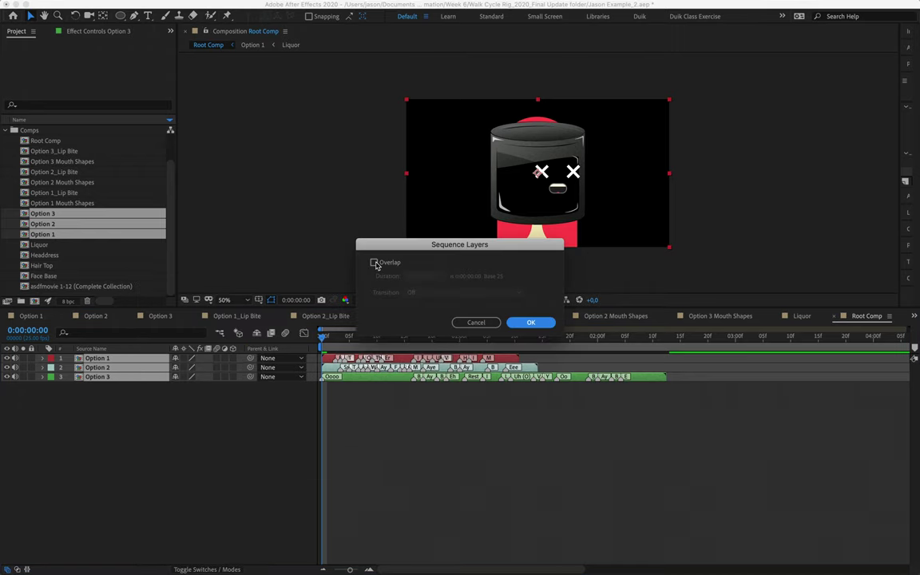
pyautogui.click(524, 323)
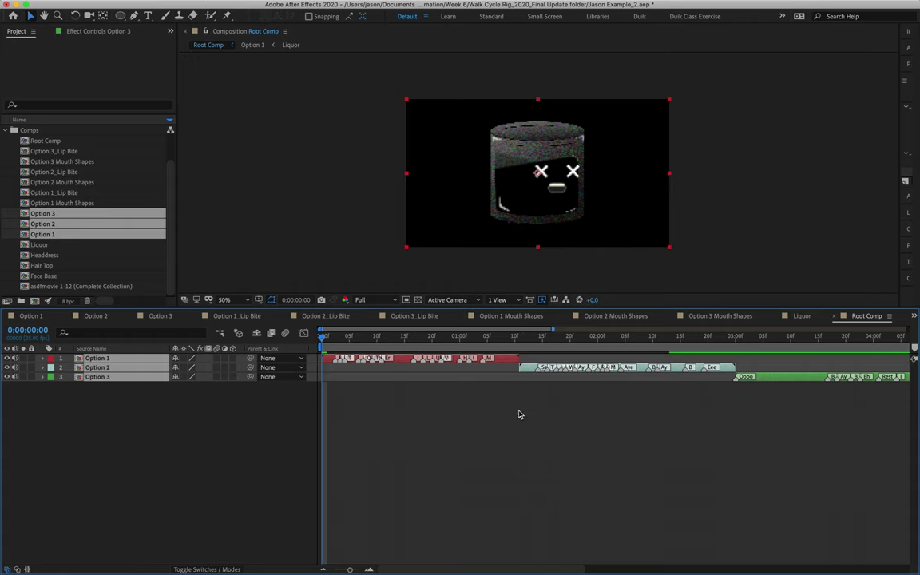
pyautogui.press('-')
pyautogui.press('-')
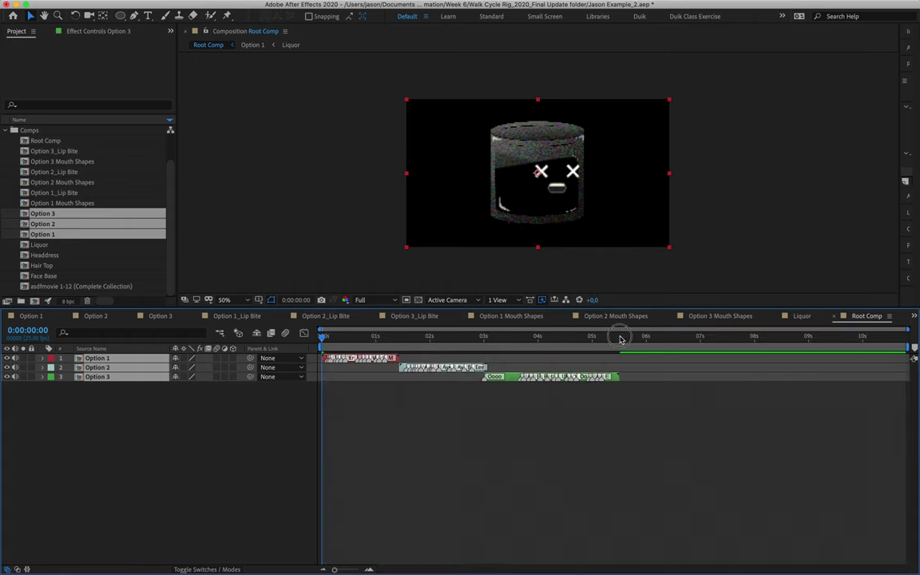
pyautogui.click(617, 336)
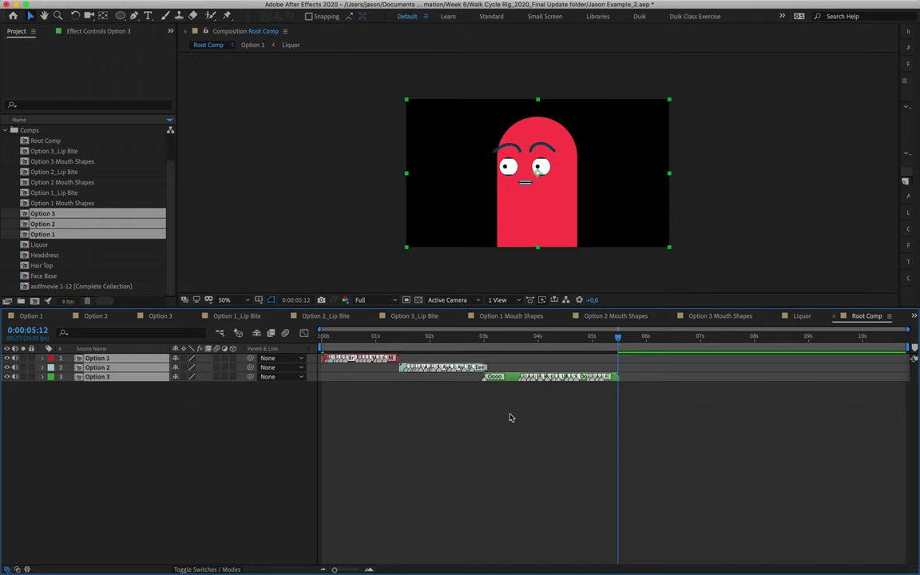
# Undo the layer sequencing, restack the layers with Option 3 uppermost and Option 1 lowest, and select all three
pyautogui.press('super+z')
pyautogui.click(93, 456)
pyautogui.click(112, 377)
pyautogui.moveTo(112, 377)
pyautogui.mouseDown()
pyautogui.moveTo(112, 356)
pyautogui.moveTo(116, 390)
pyautogui.mouseUp()
pyautogui.click(126, 360)
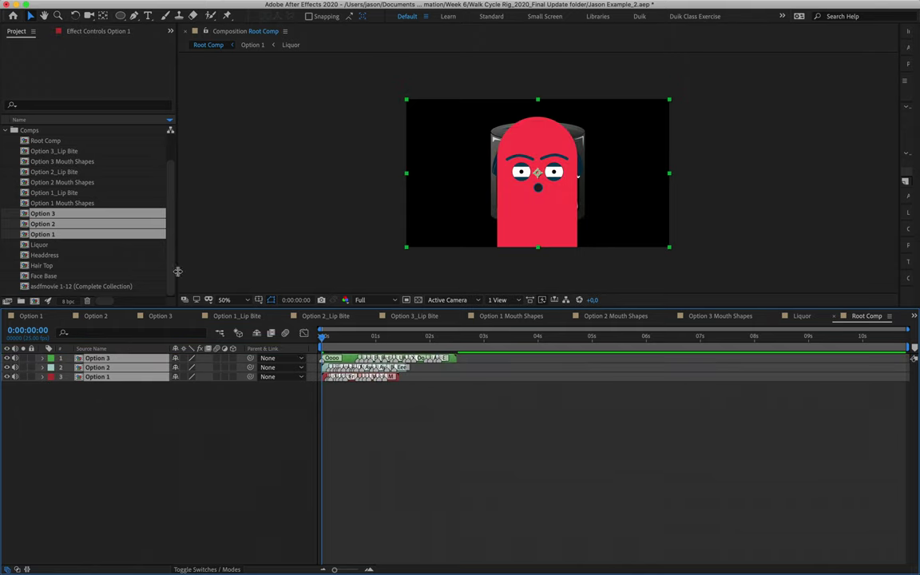
# Sequence the layers from Option 3 through Option 2 to Option 1 without overlap and preview Root Comp from the start
pyautogui.rightClick(128, 364)
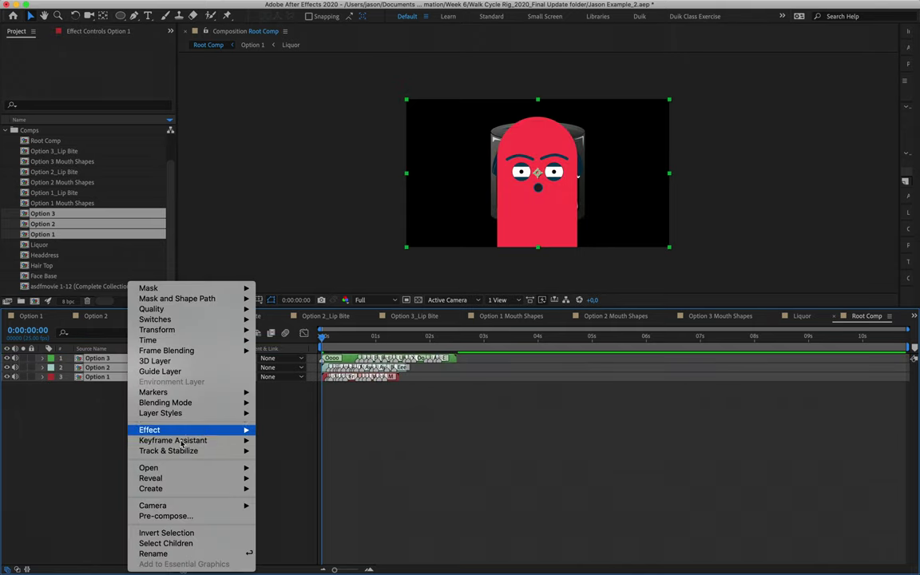
pyautogui.click(318, 523)
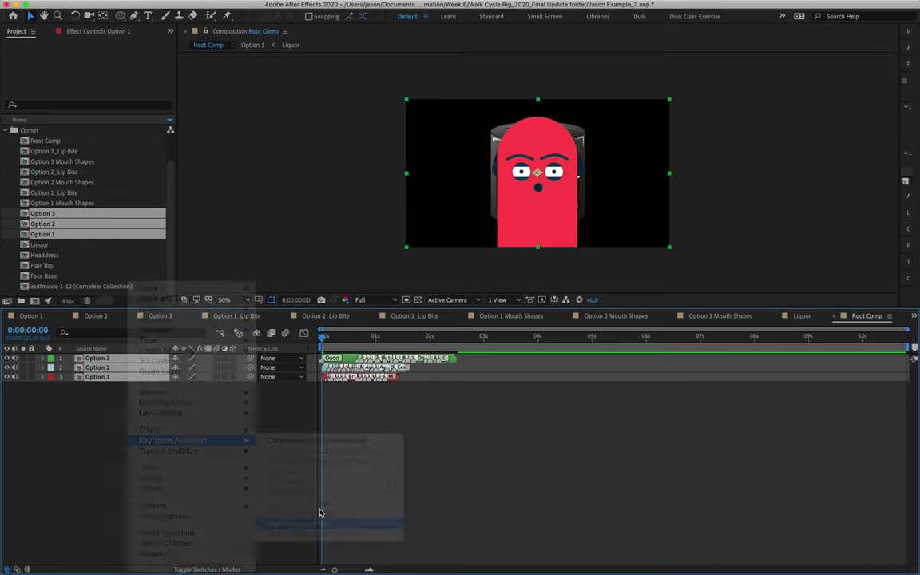
pyautogui.click(523, 323)
pyautogui.press('space')
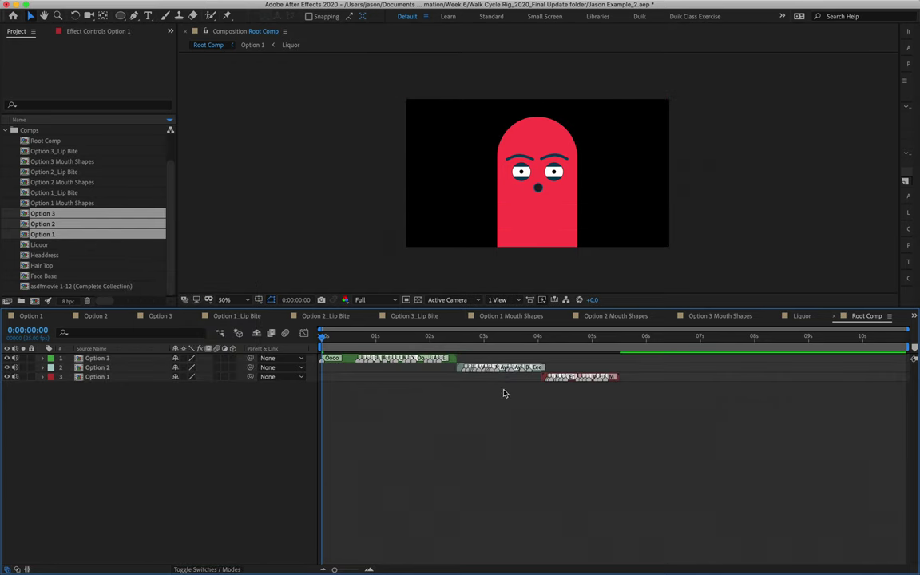
pyautogui.press('space')
pyautogui.press('space')
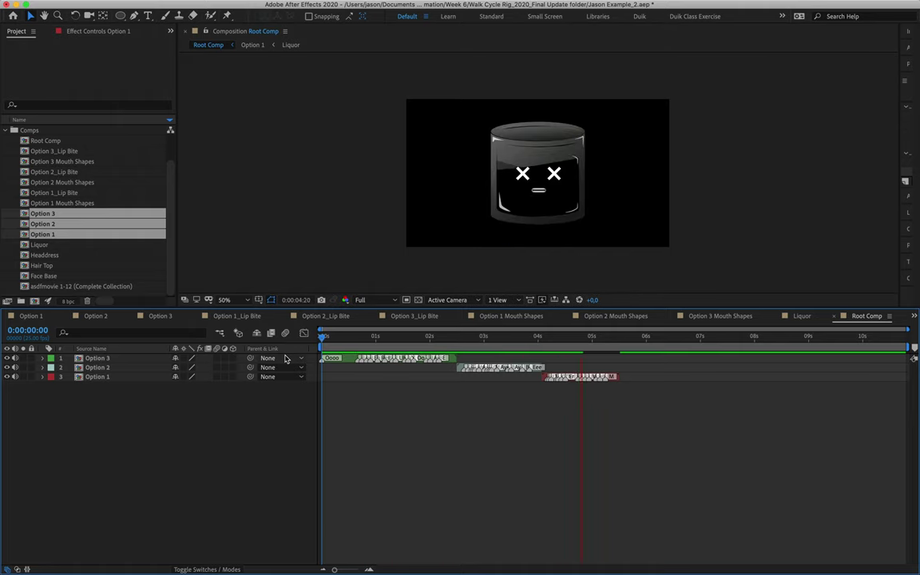
# Trim Root Comp to a work area ending at 0:00:05:12 and preview the trimmed comp from the start
pyautogui.click(616, 338)
pyautogui.moveTo(616, 337); pyautogui.dragTo(618, 338)
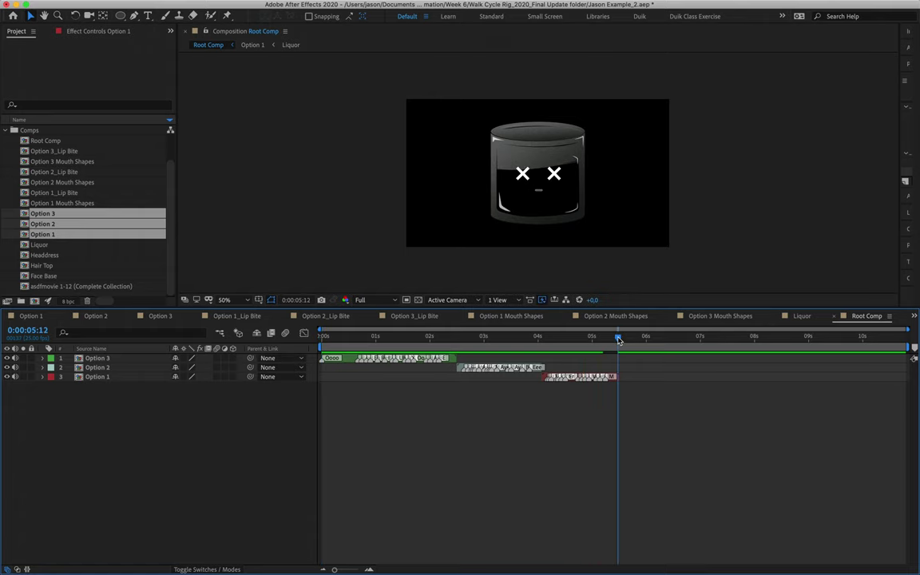
pyautogui.rightClick(609, 347)
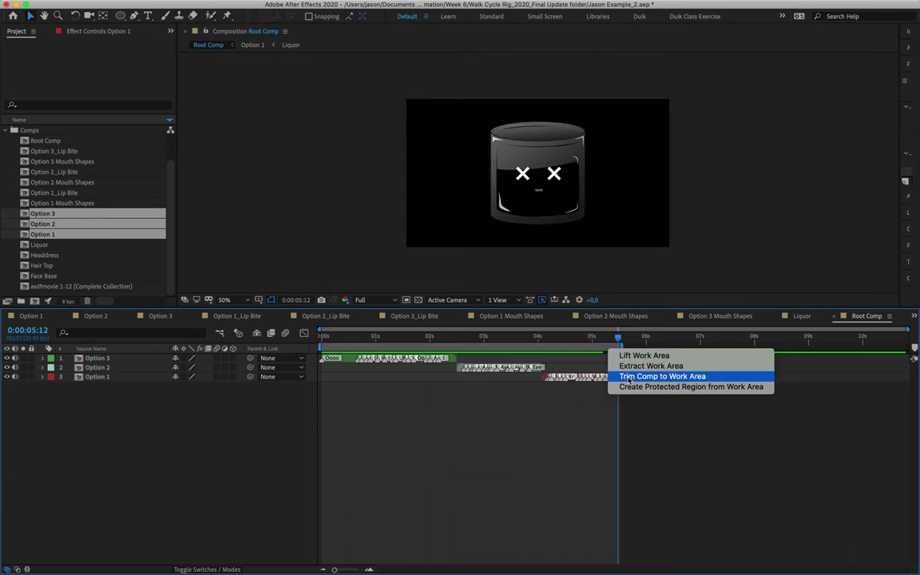
pyautogui.click(627, 377)
pyautogui.moveTo(366, 340); pyautogui.dragTo(264, 342)
pyautogui.press('space')
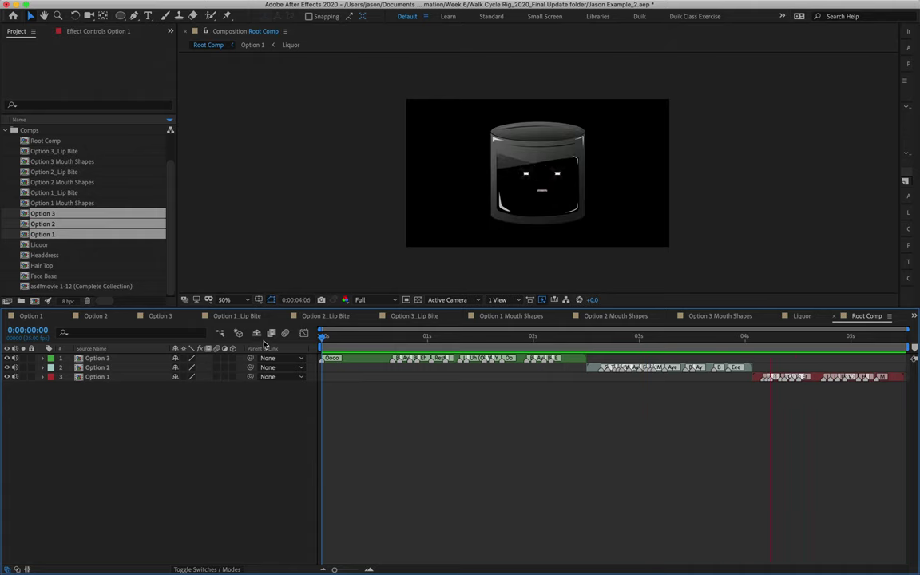
pyautogui.press('space')
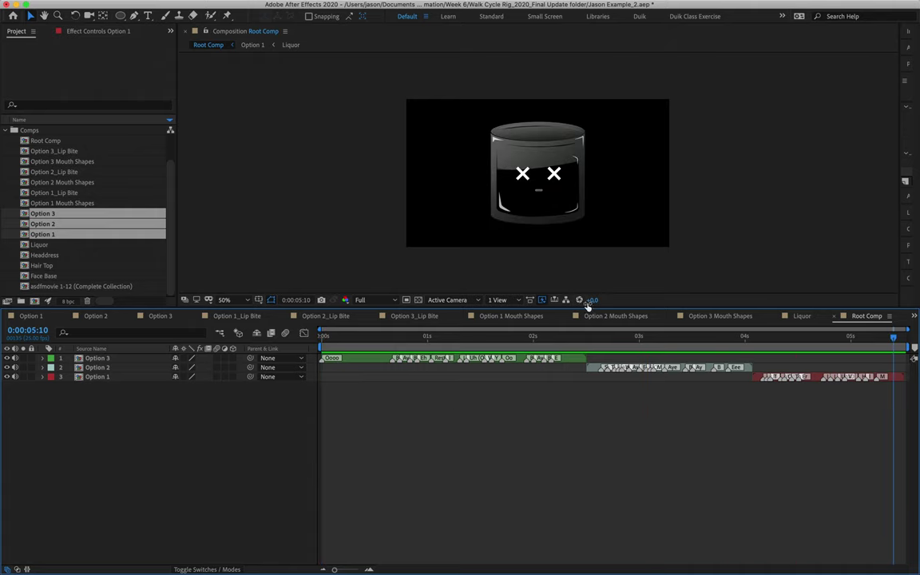
# Go to 0:00:02:20 in Root Comp and open the nested Option 2 comp
pyautogui.click(617, 339)
pyautogui.scroll(1, 536, 189)
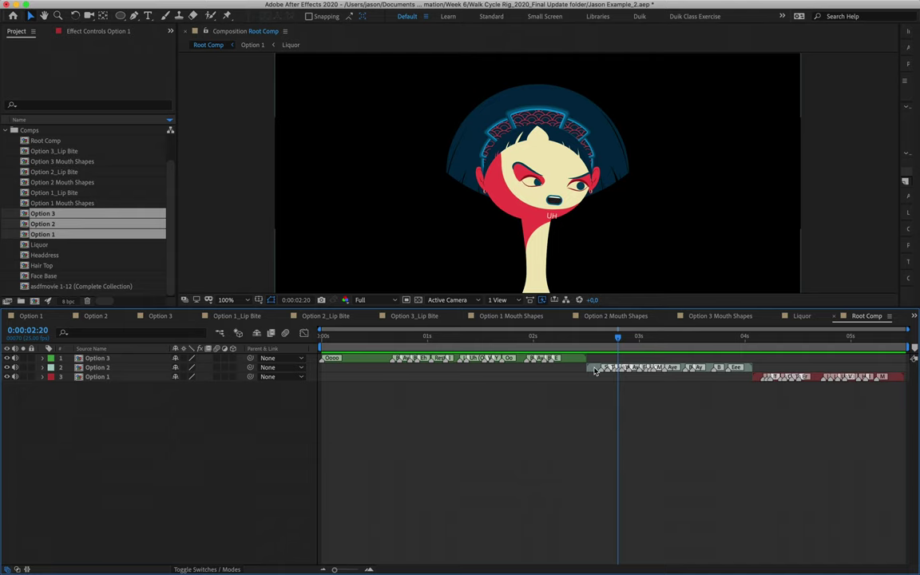
pyautogui.press('Tab')
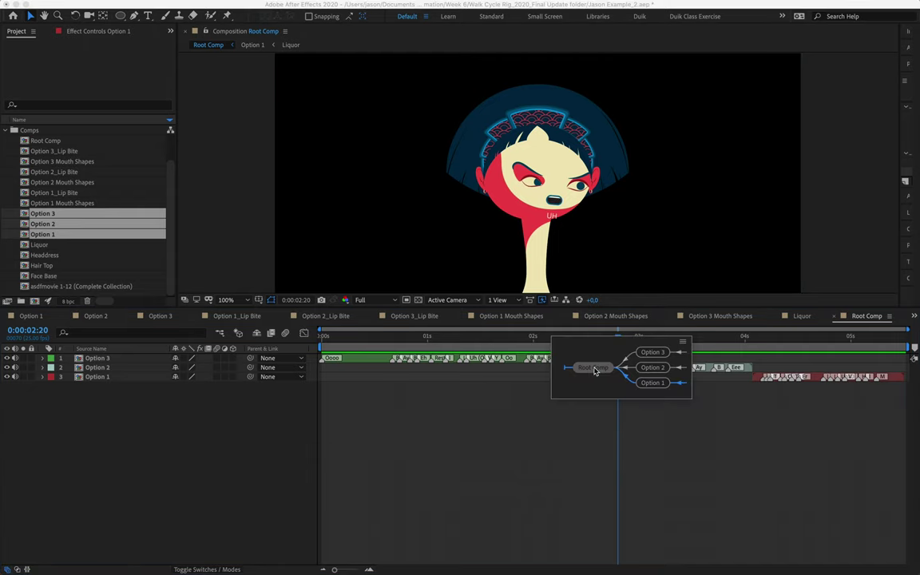
pyautogui.click(654, 369)
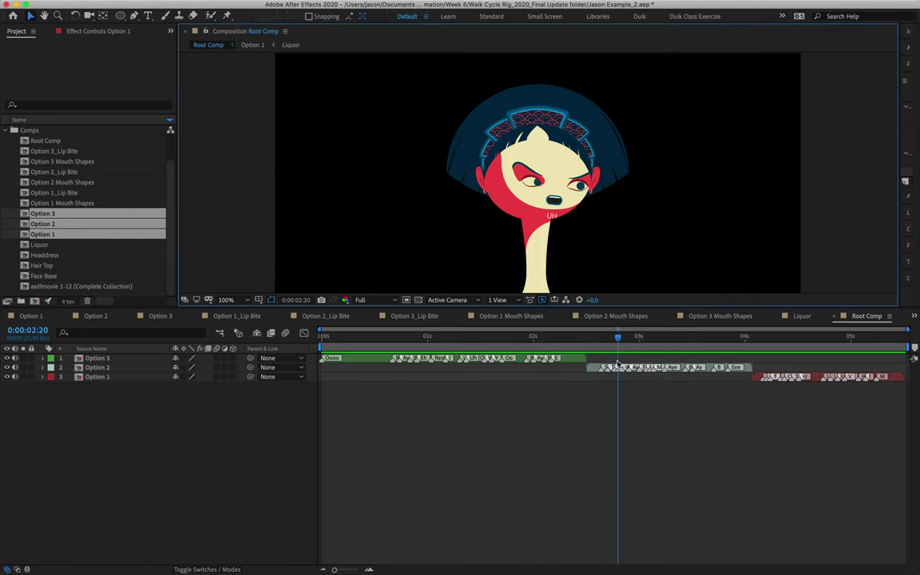
pyautogui.press('Tab')
pyautogui.click(649, 387)
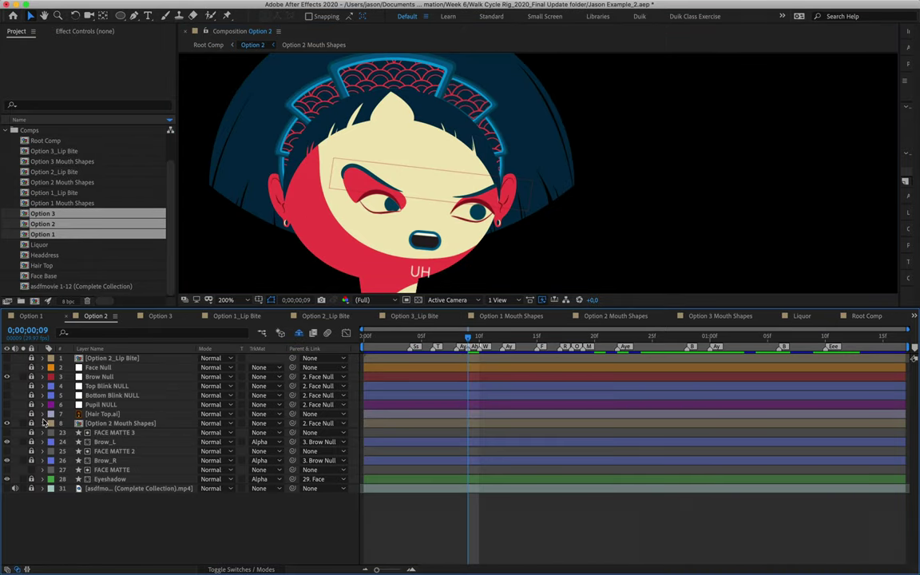
# Reveal the mask on the Option 2 Mouth Shapes layer and open that precomp
pyautogui.click(122, 424)
pyautogui.press('space')
pyautogui.moveTo(420, 225); pyautogui.dragTo(406, 158)
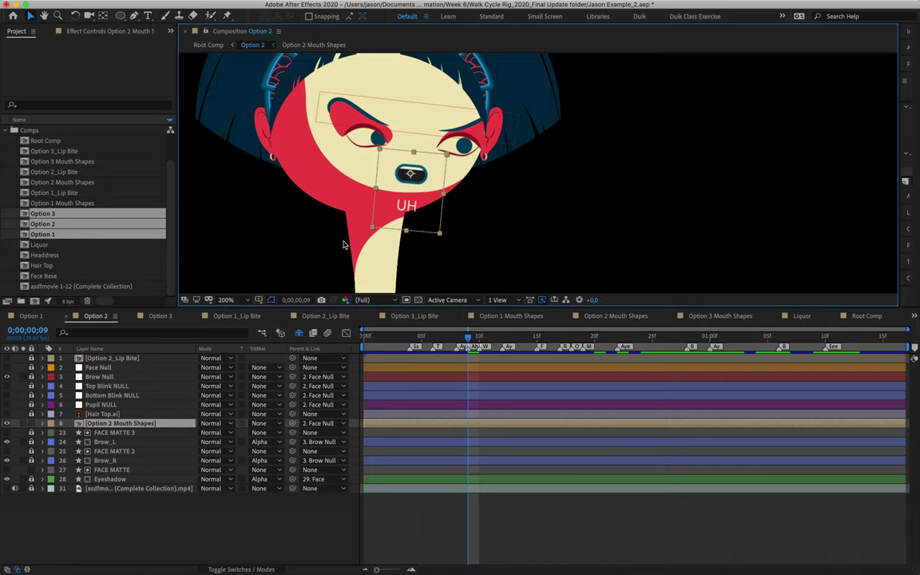
pyautogui.press('m')
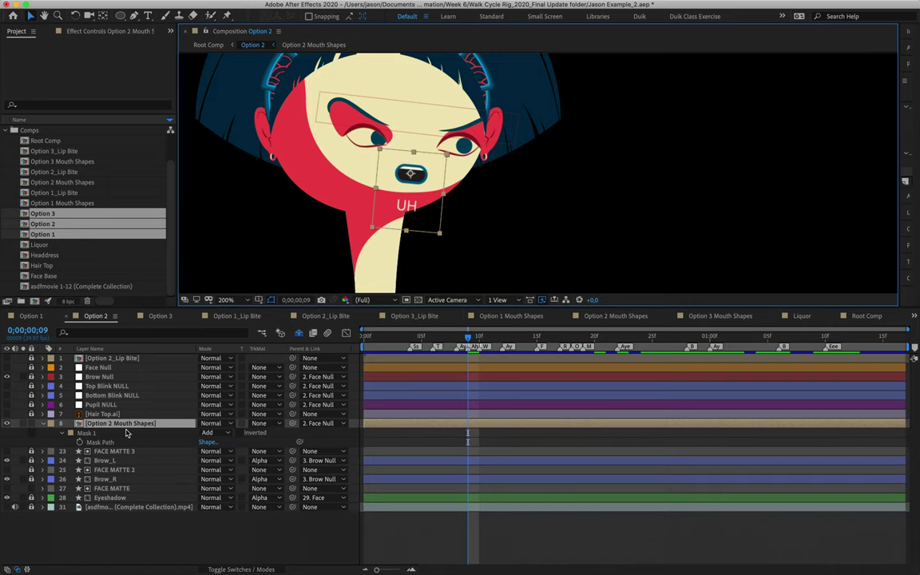
pyautogui.click(126, 432)
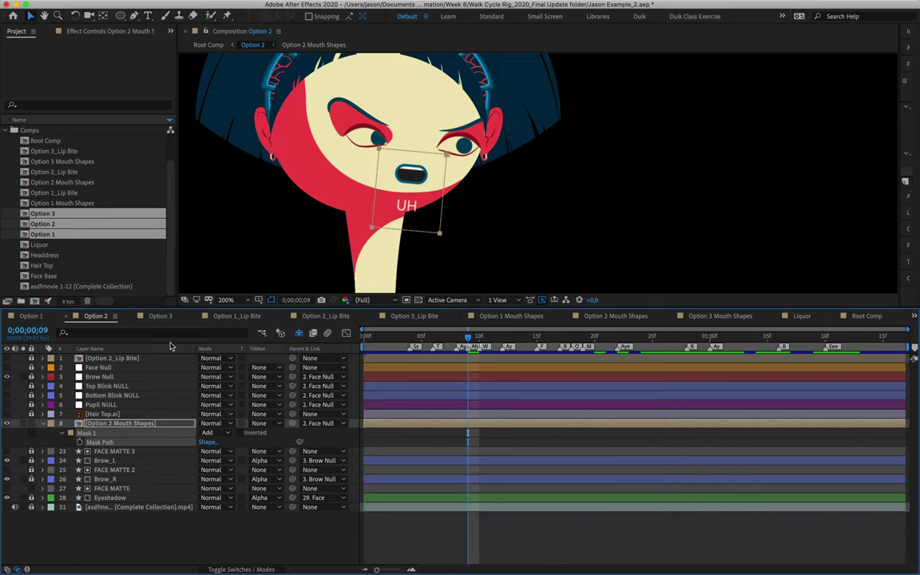
pyautogui.doubleClick(140, 426)
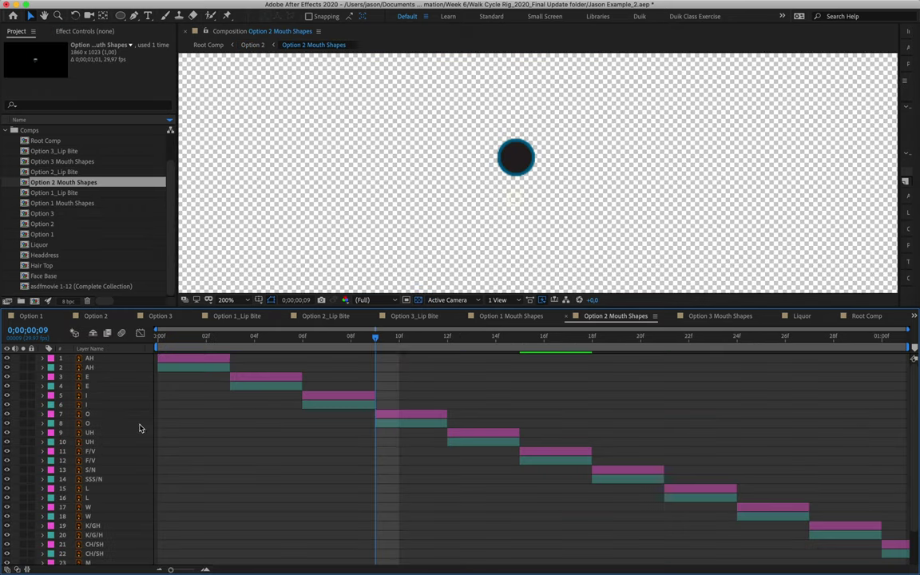
# Turn off the transparency grid and go to 0;00;00;01 to identify the text layer of the AH mouth shape
pyautogui.click(88, 359)
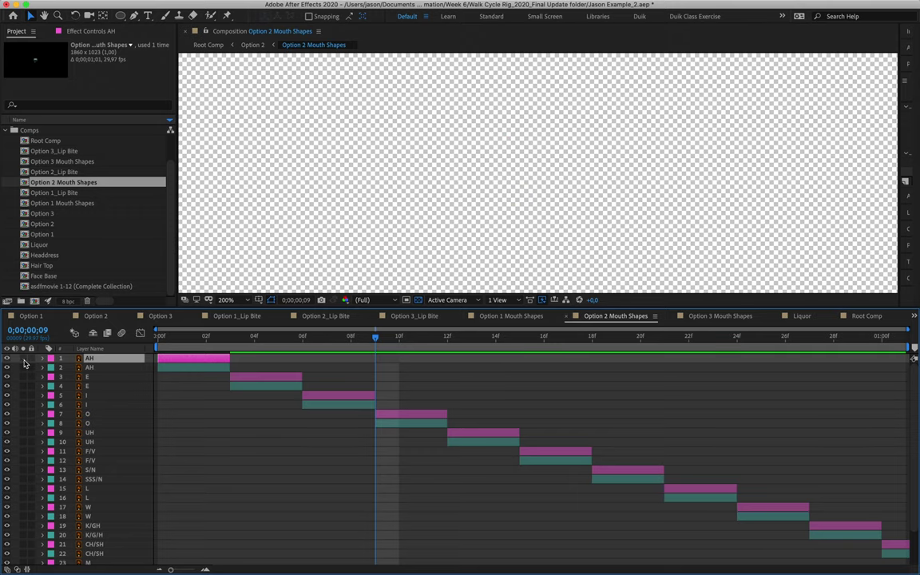
pyautogui.click(90, 367)
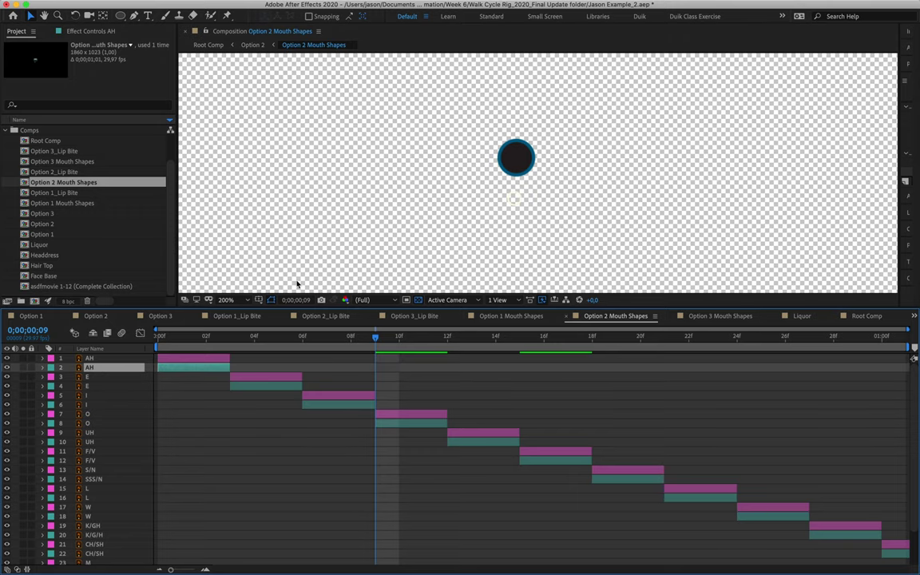
pyautogui.press(',')
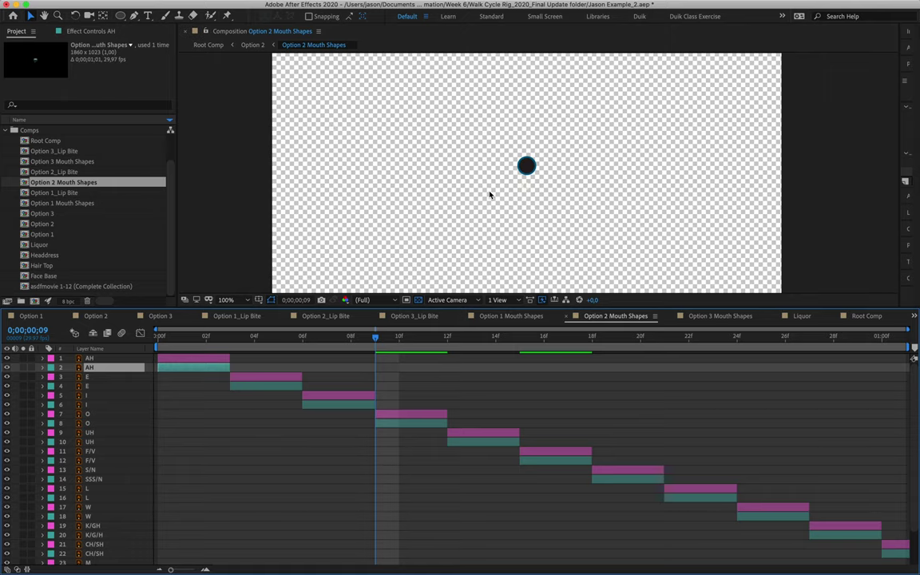
pyautogui.click(417, 301)
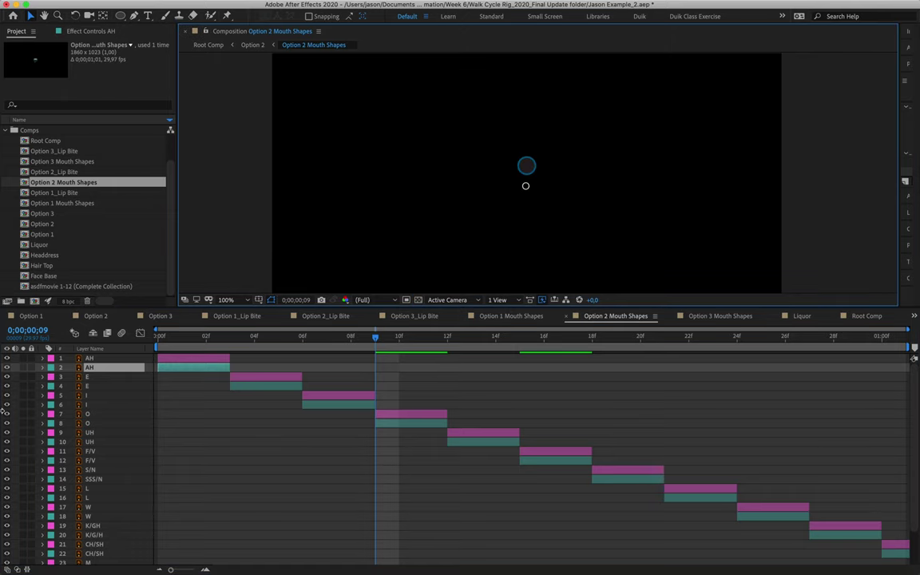
pyautogui.click(7, 367)
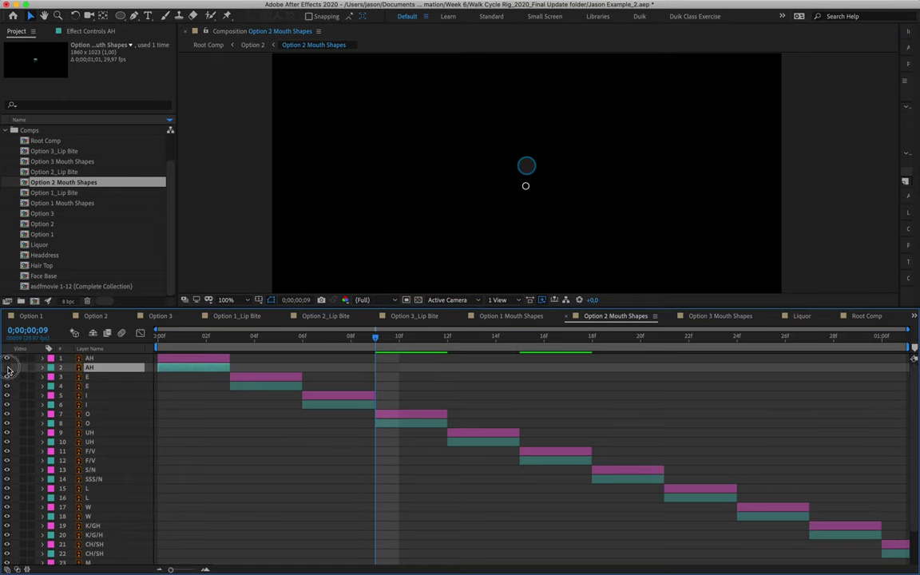
pyautogui.click(183, 337)
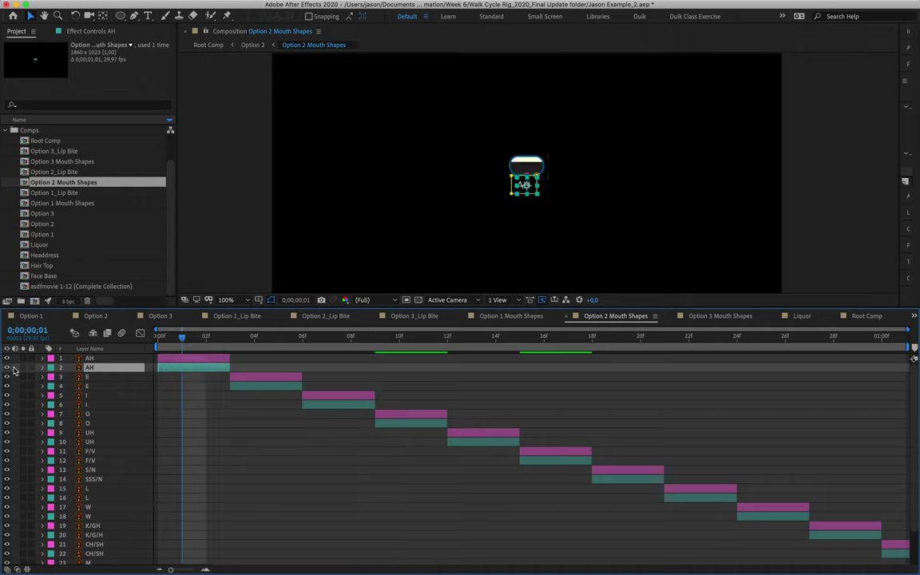
# Select all cyan-labelled text layers in Option 2 Mouth Shapes, then hide and lock them
pyautogui.click(51, 376)
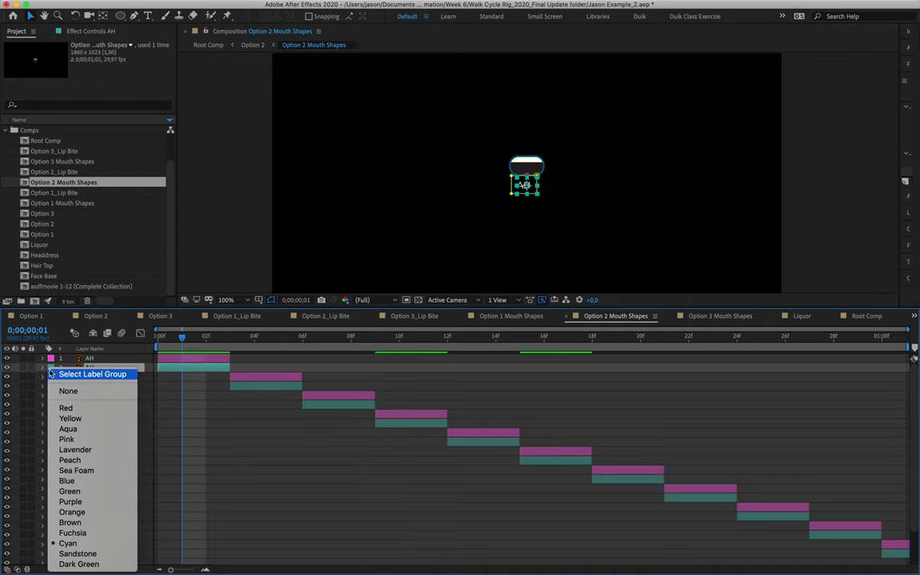
pyautogui.click(80, 375)
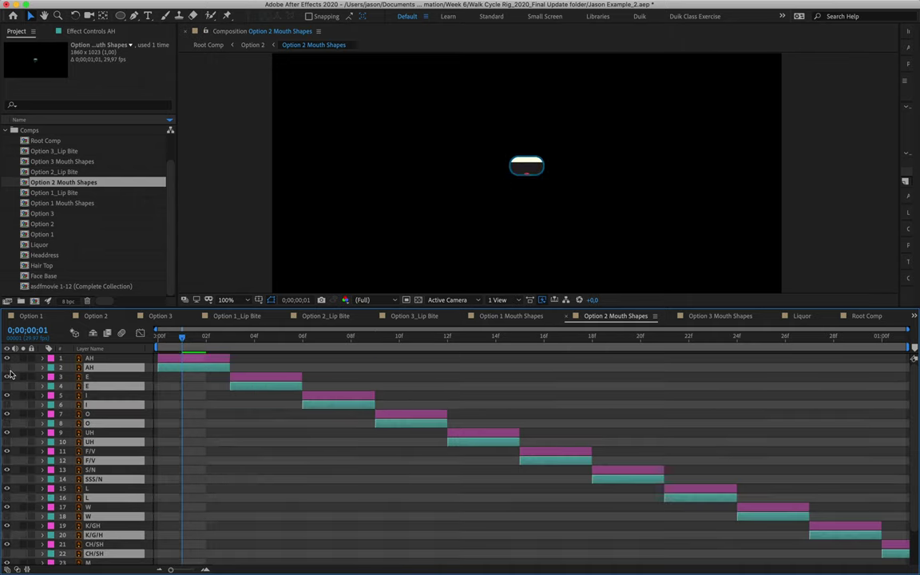
pyautogui.click(32, 367)
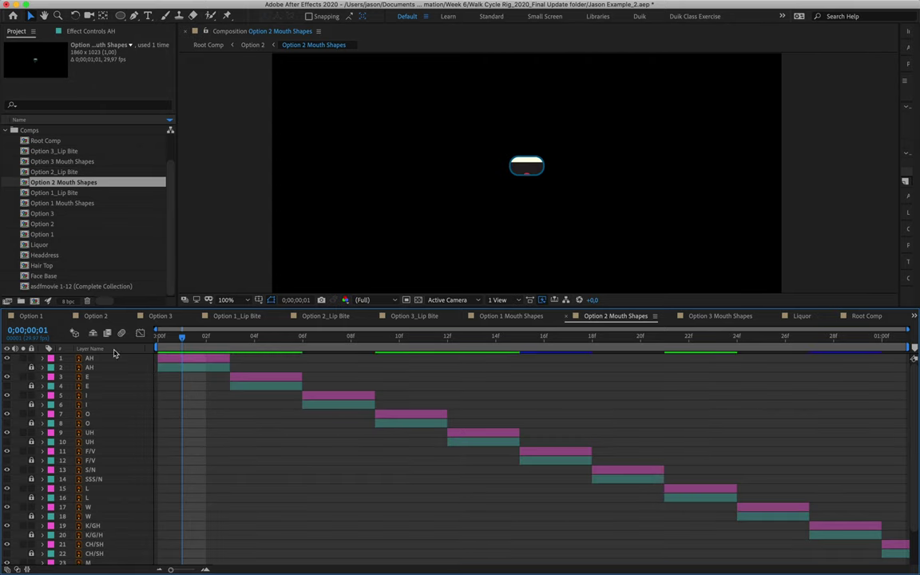
# Check the mouths in the Option 2 and Option 1 comps, then return to Root Comp
pyautogui.click(92, 317)
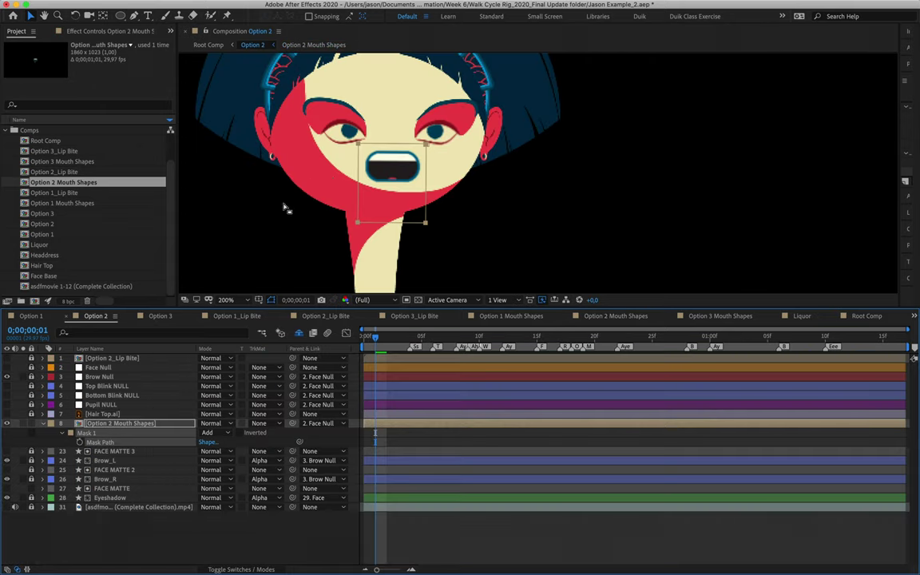
pyautogui.click(32, 317)
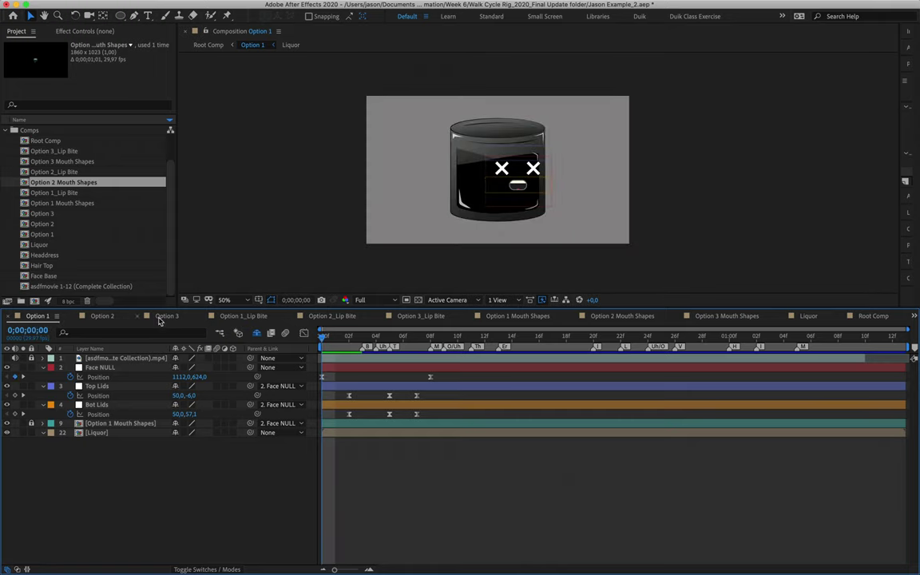
pyautogui.click(873, 316)
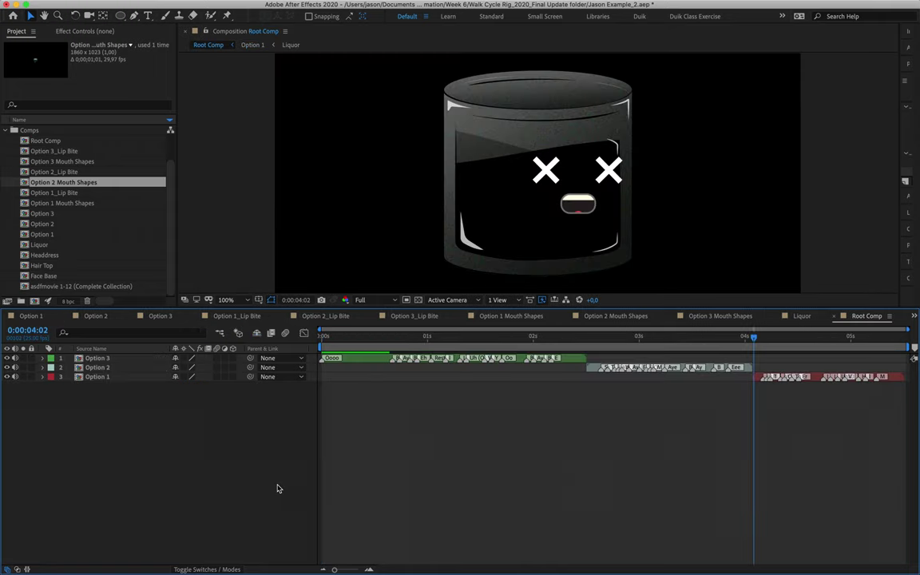
# Preview Root Comp from the start with all three options and save the project
pyautogui.press(',')
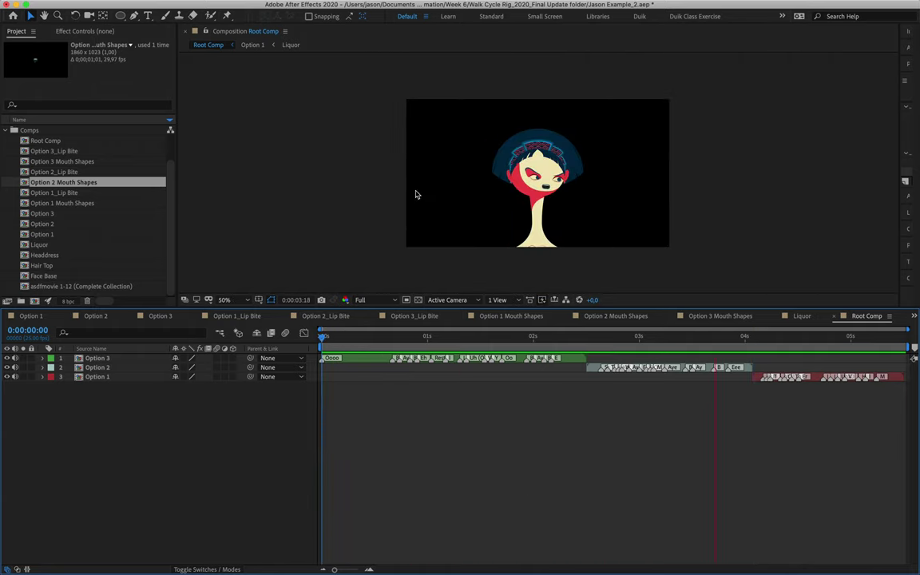
pyautogui.press('space')
pyautogui.press('super+s')
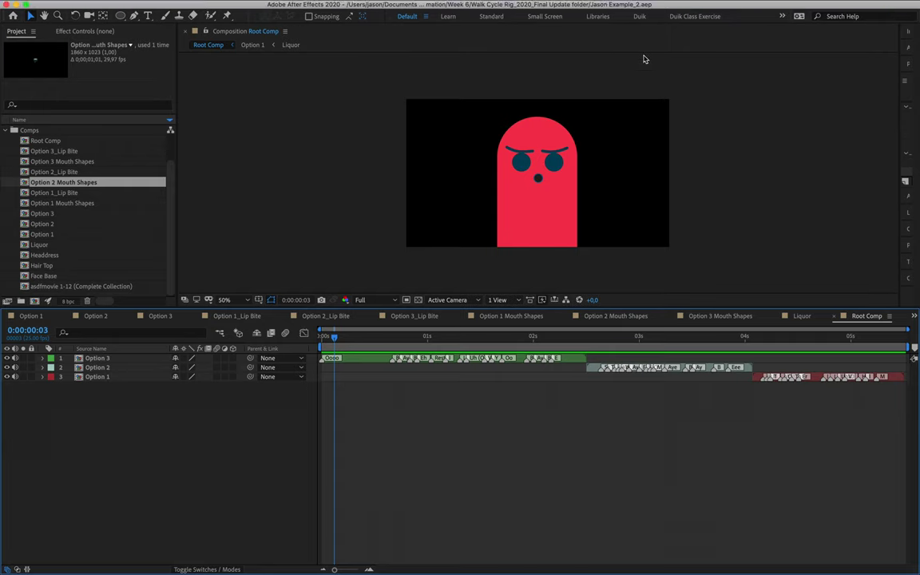
pyautogui.click(683, 5)
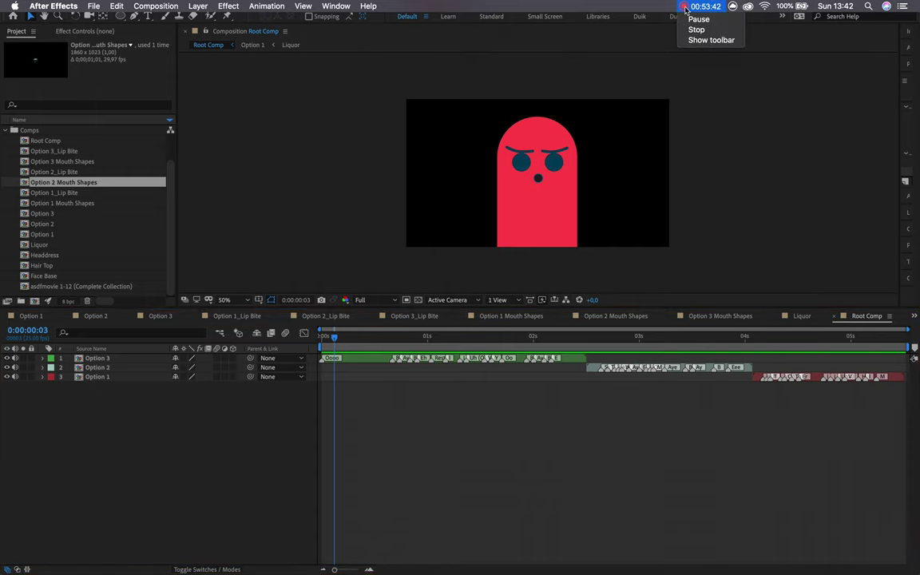